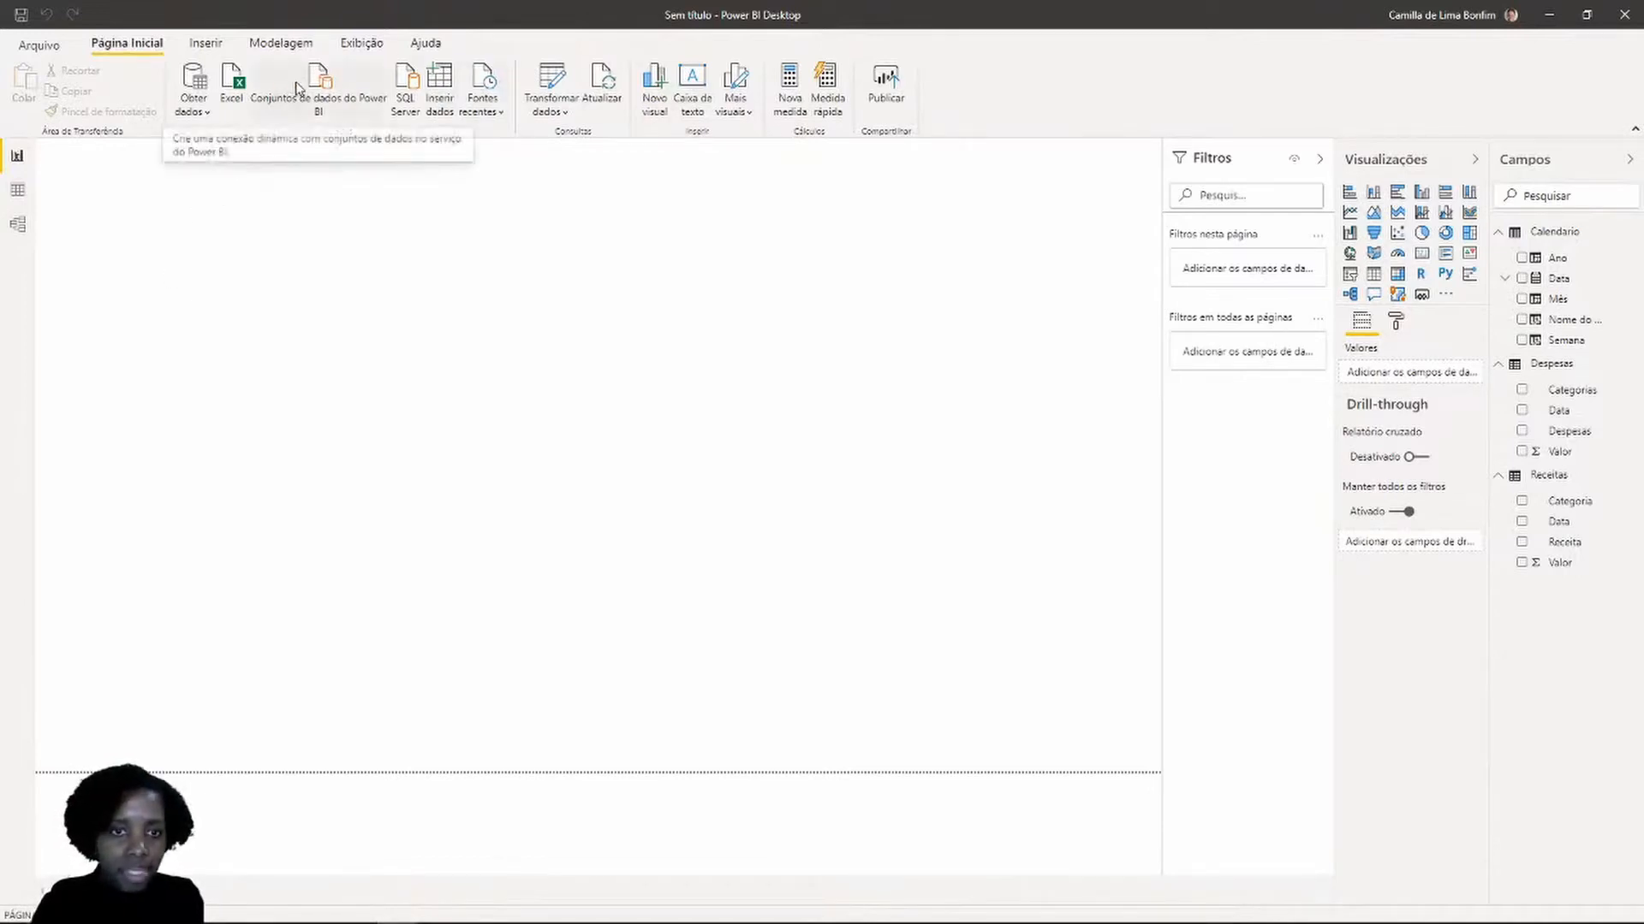
# Insert the cover-art JPG from the Prejetos PBI folder and shrink it to a banner in the report page's upper-left corner
pyautogui.click(214, 50)
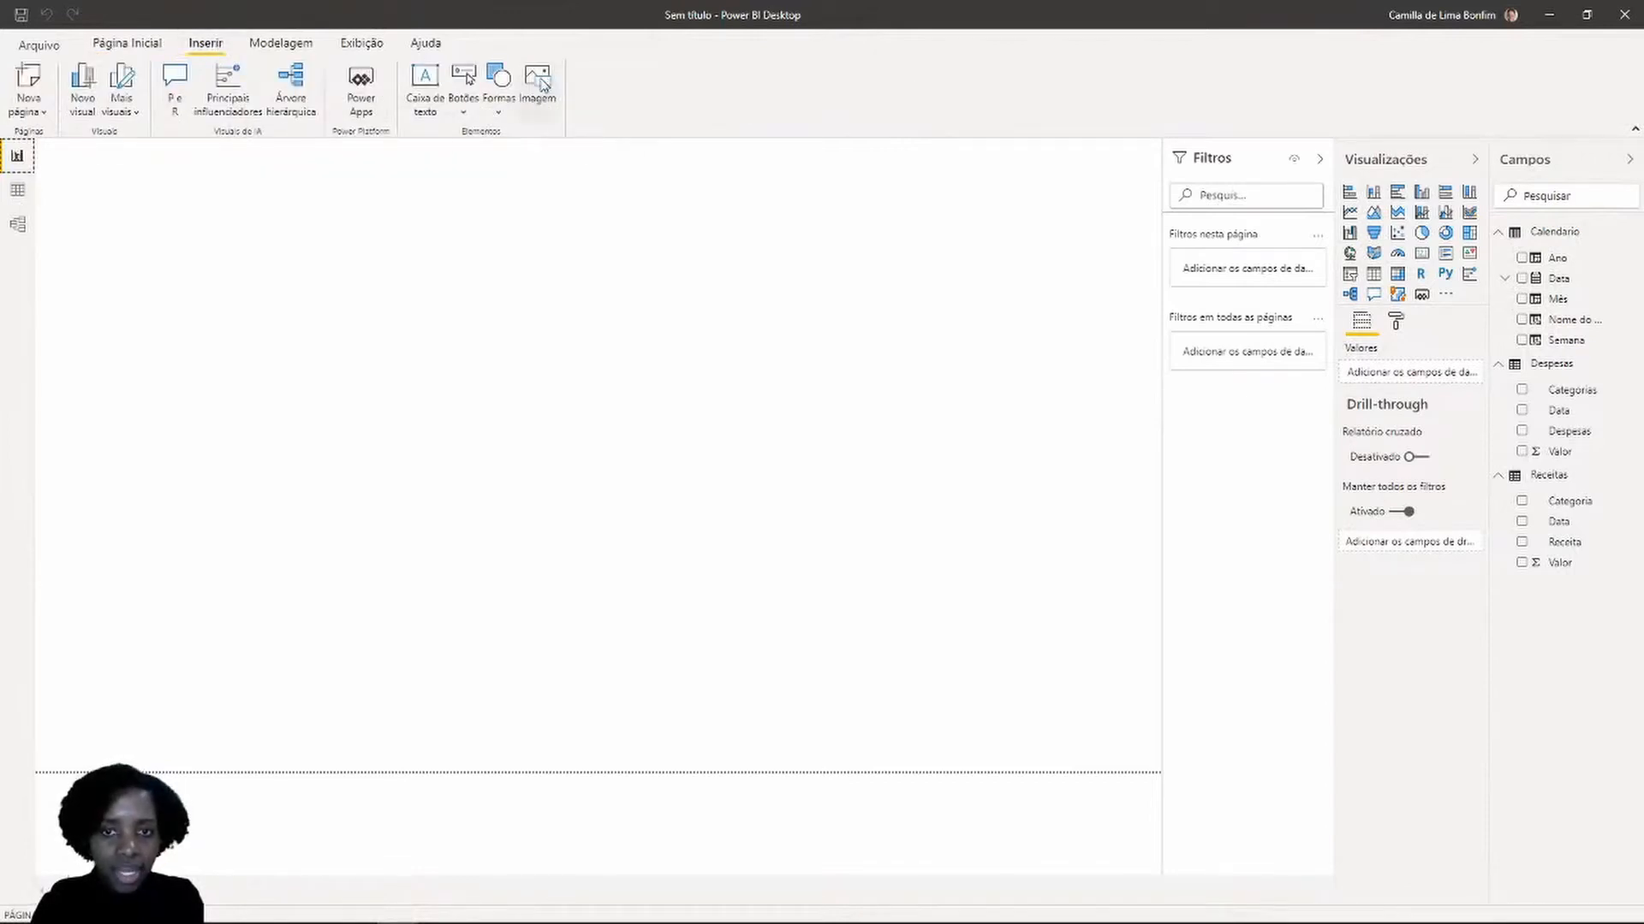
pyautogui.click(540, 82)
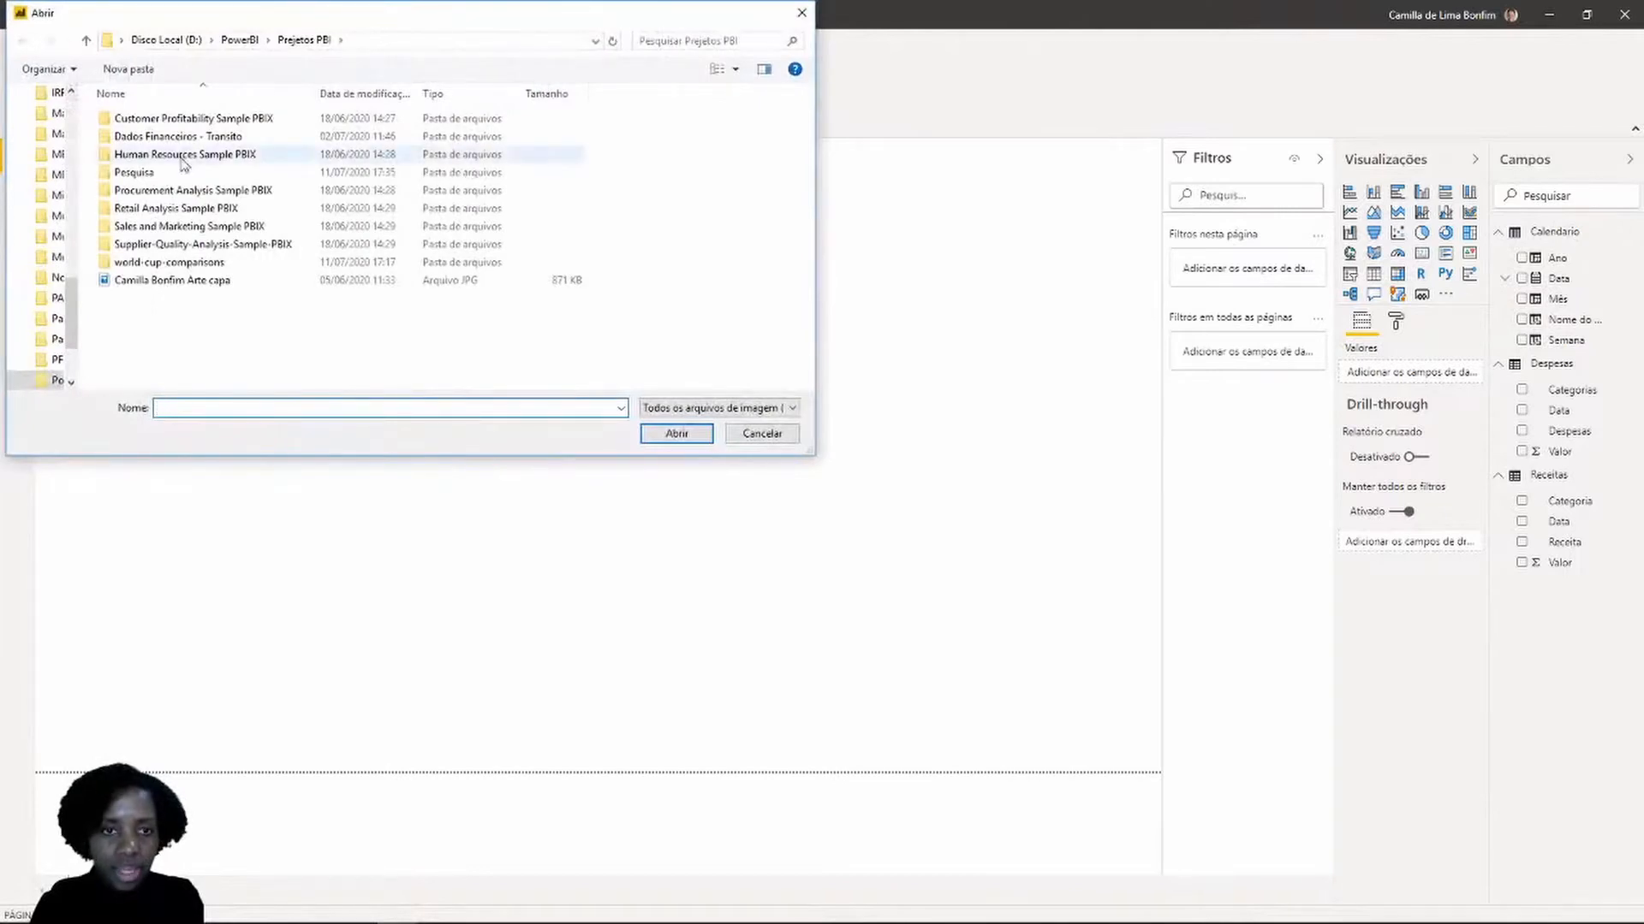
pyautogui.click(209, 282)
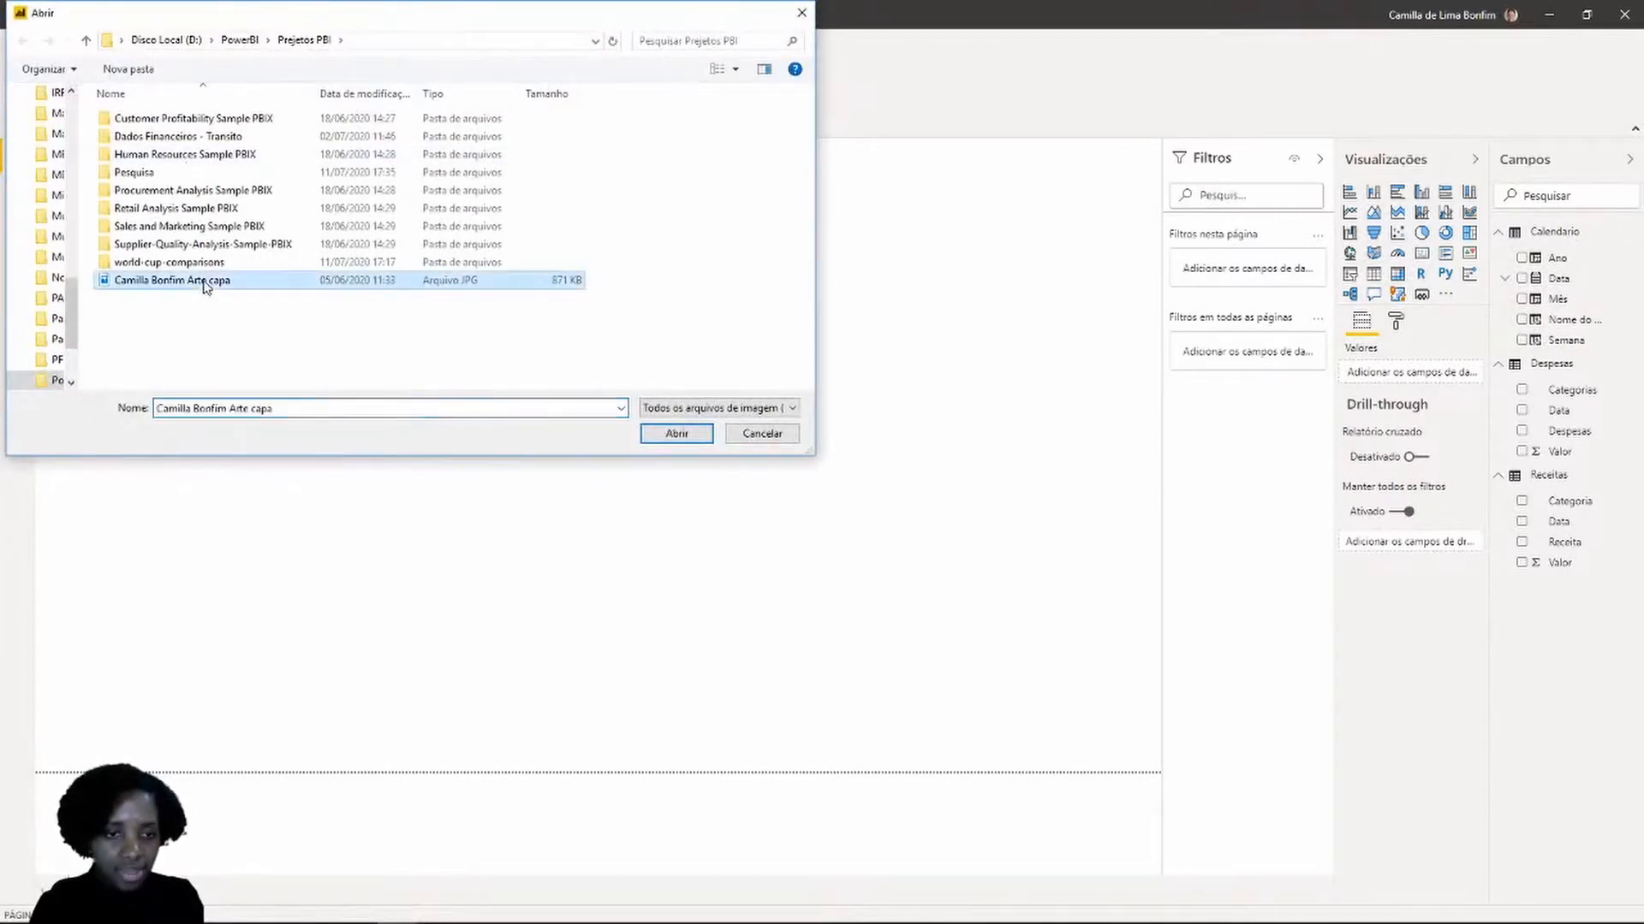
pyautogui.click(676, 435)
pyautogui.moveTo(286, 383); pyautogui.dragTo(375, 282)
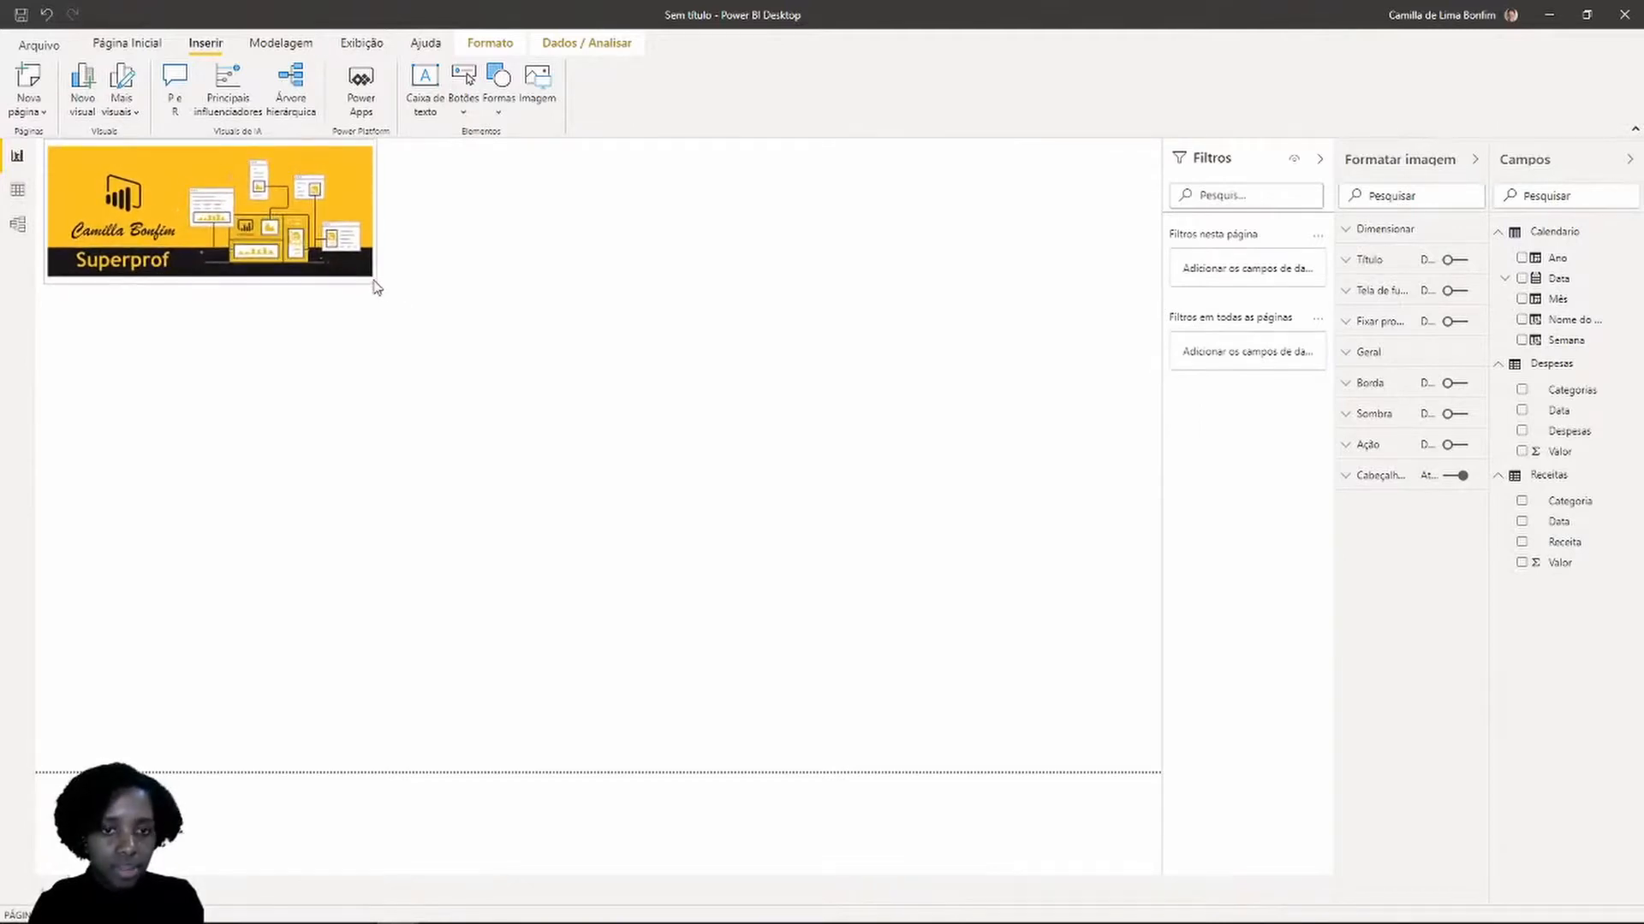
pyautogui.click(485, 288)
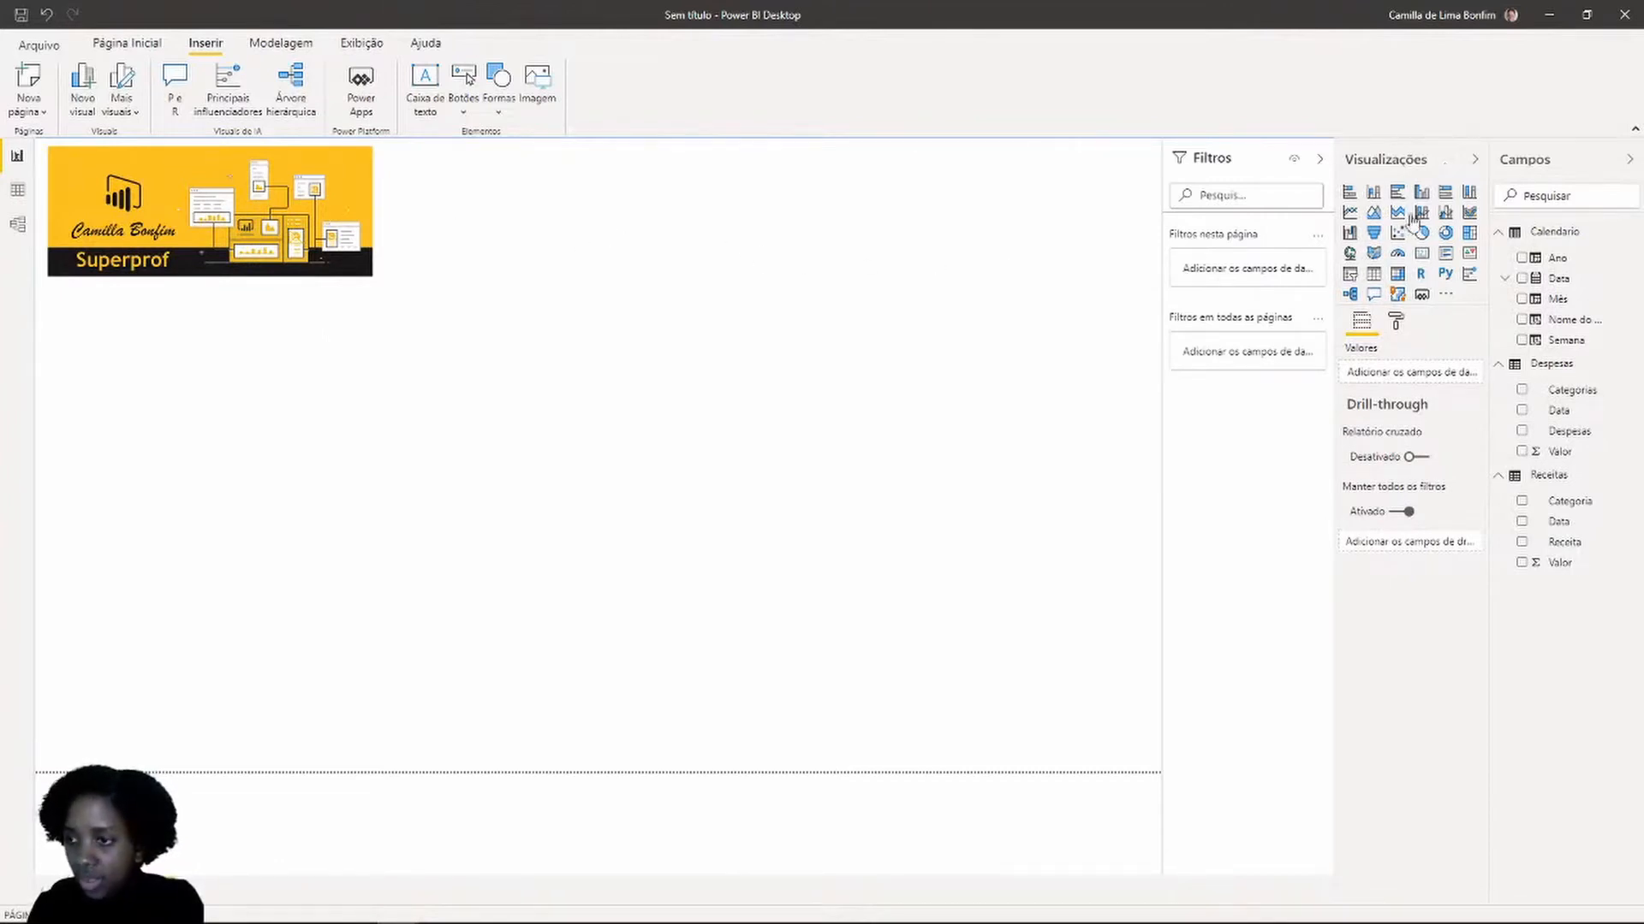
# Add a slicer to the report page based on the Ano field of the Calendario table
pyautogui.click(1350, 275)
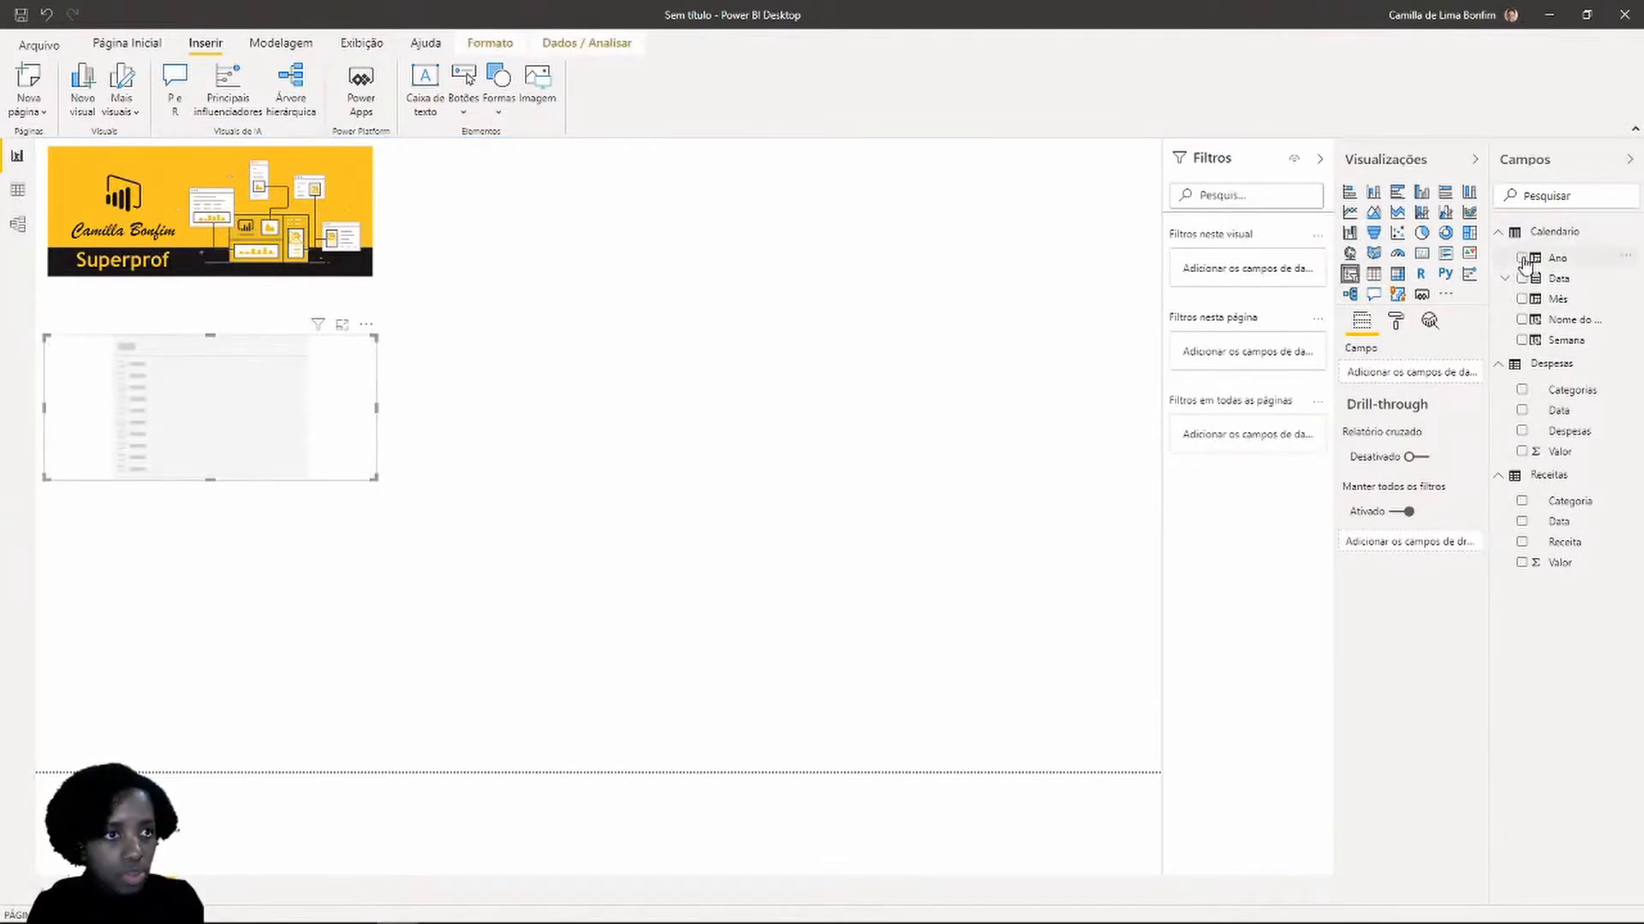
pyautogui.click(1522, 259)
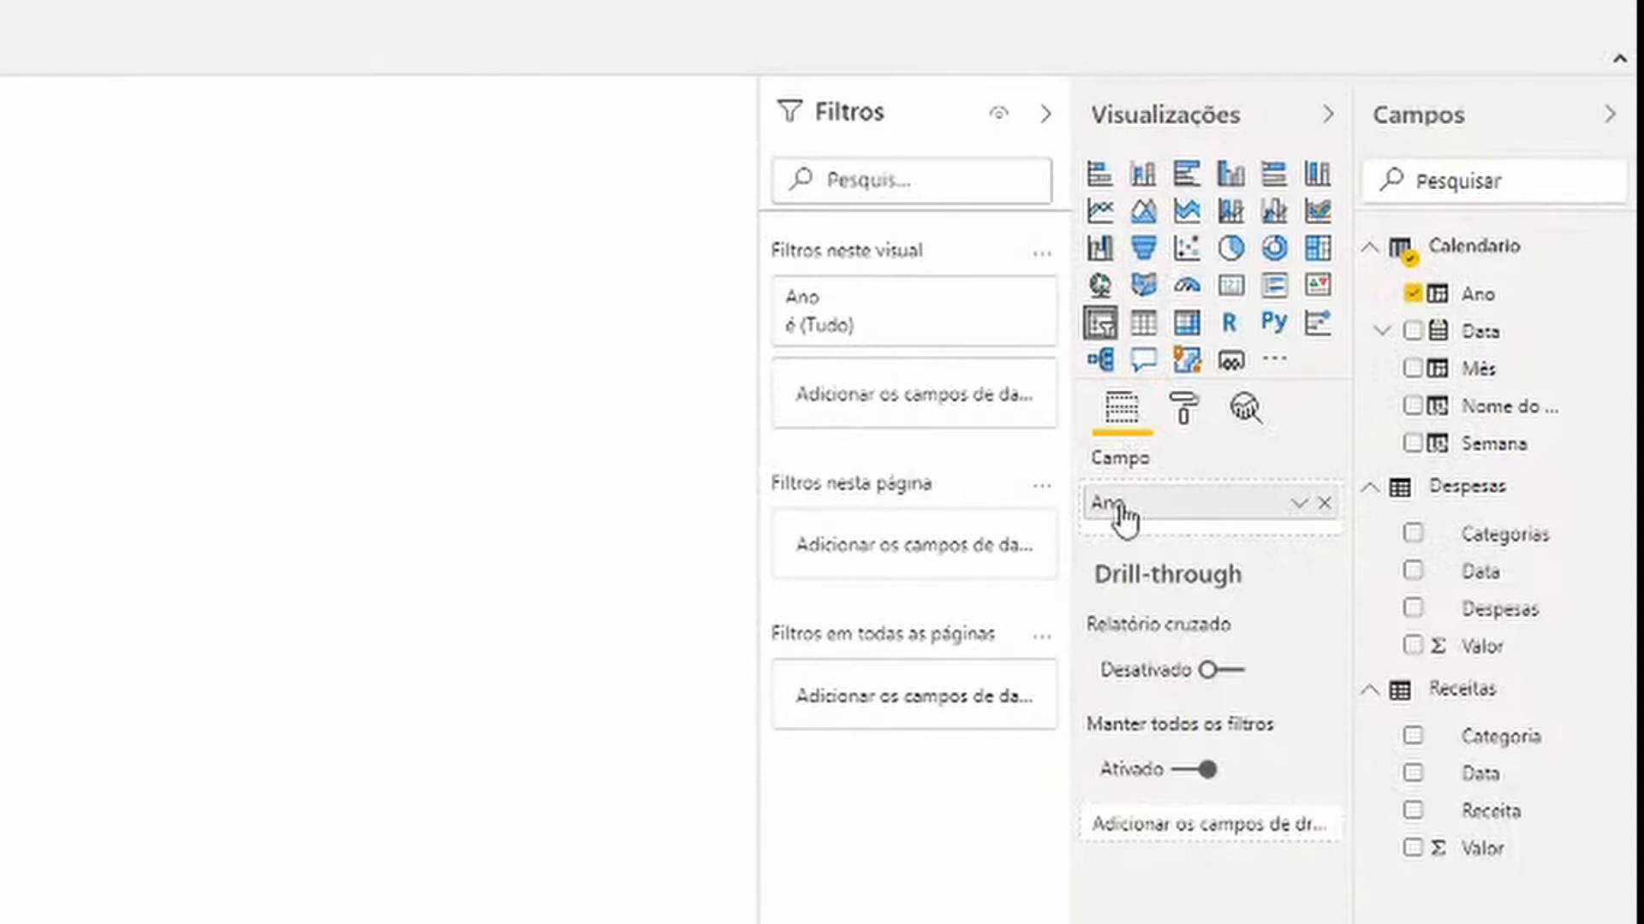
pyautogui.click(1324, 504)
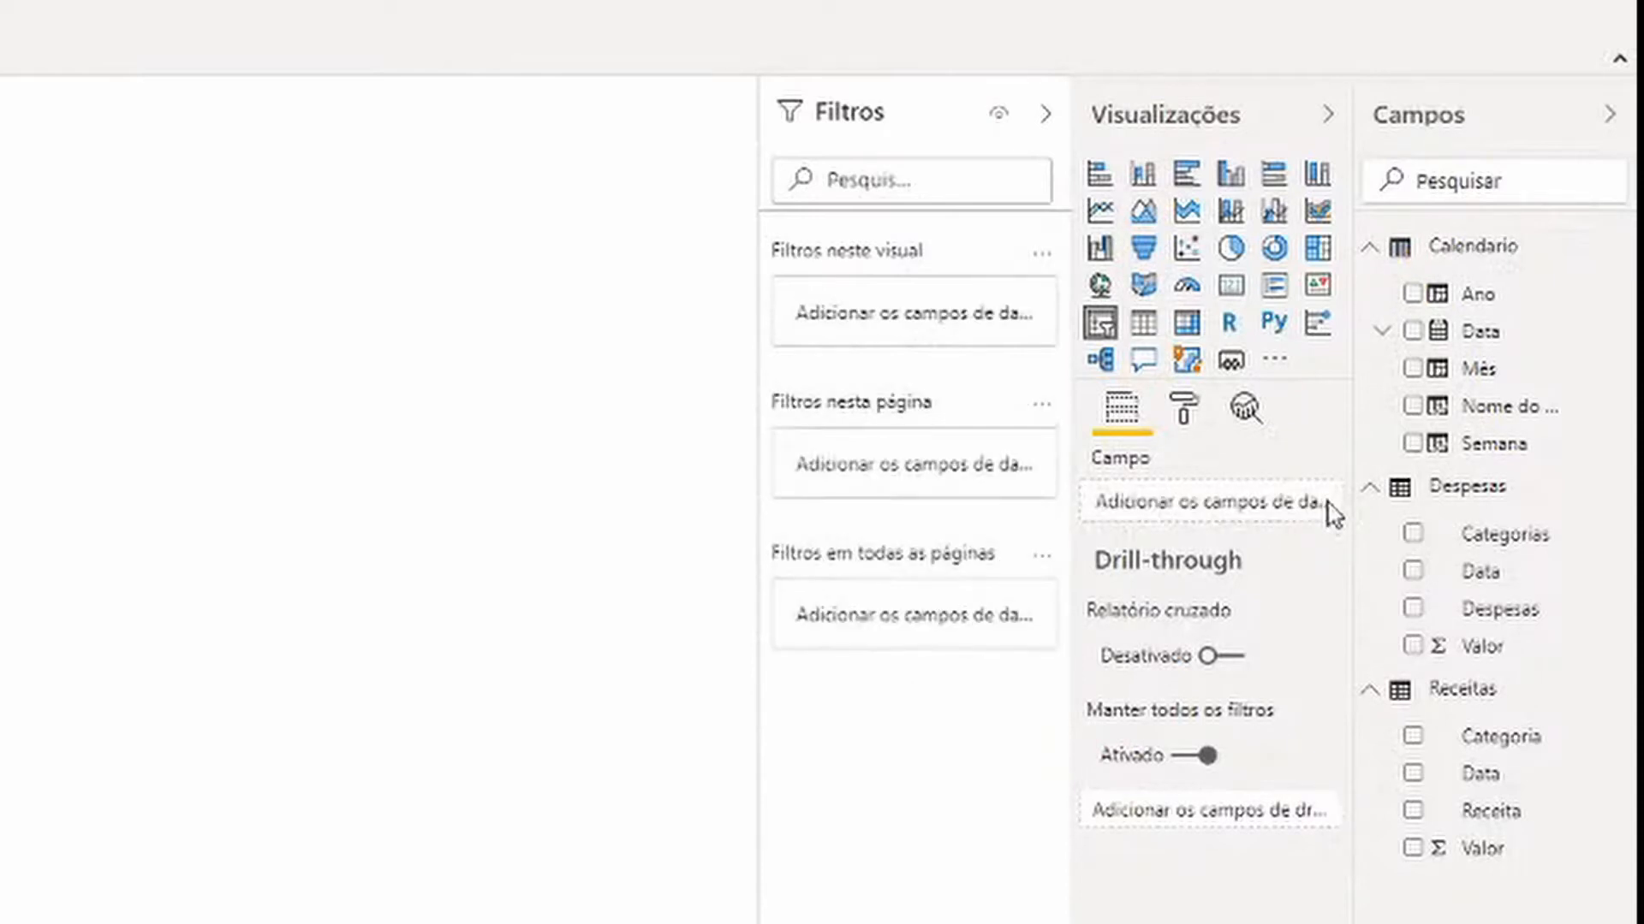
pyautogui.click(1413, 296)
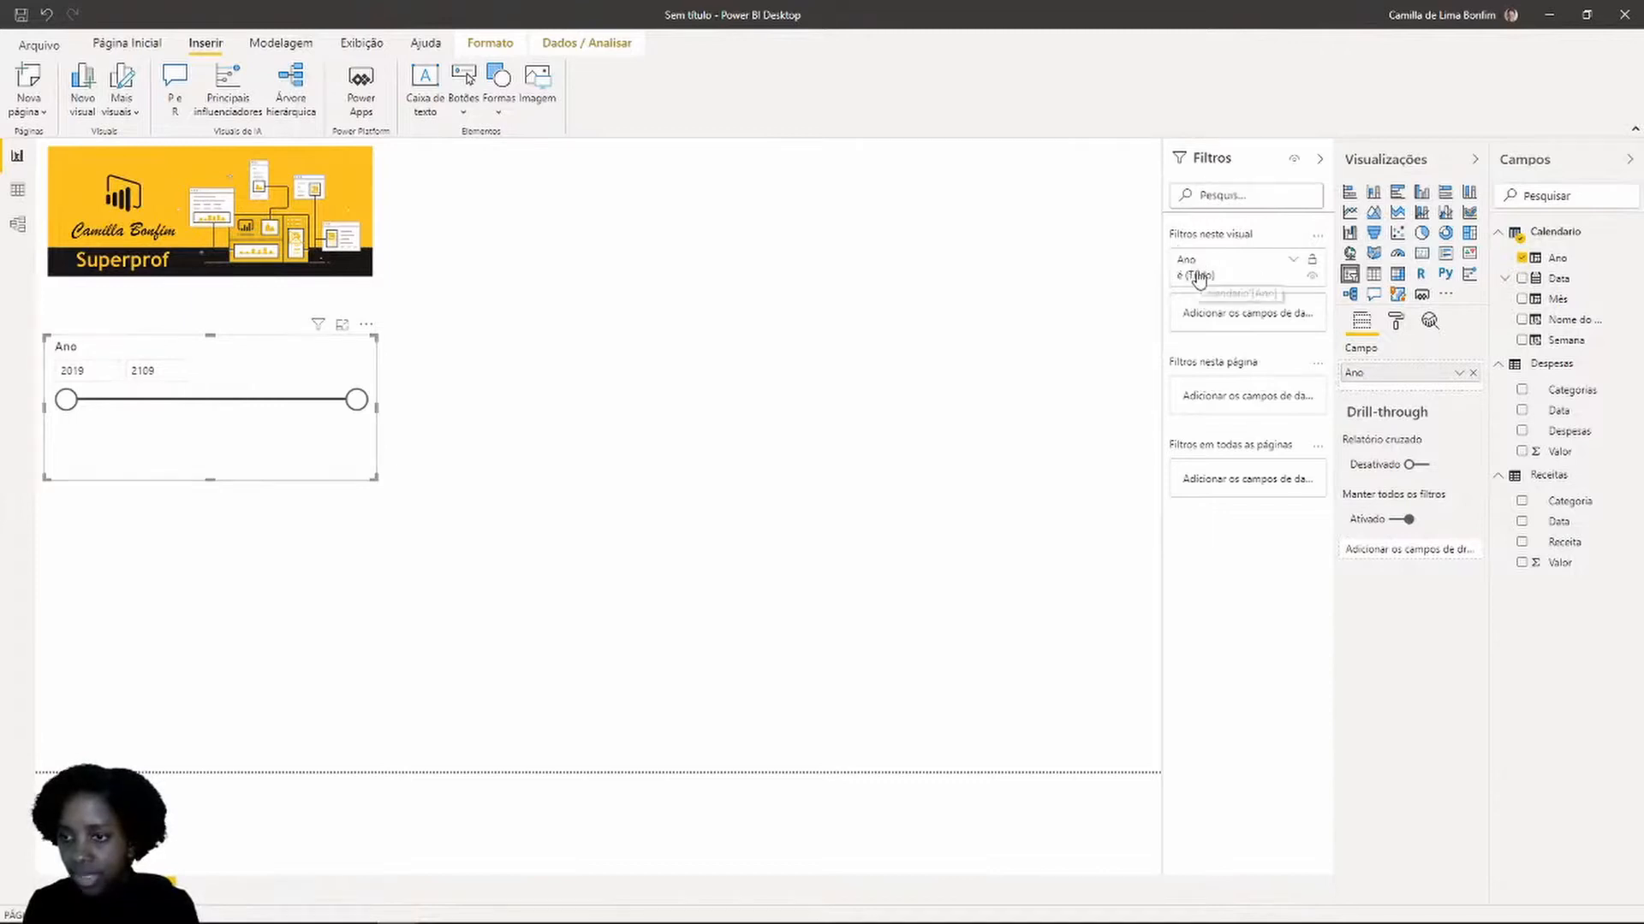
# Restrict the Ano slicer to 2019 and 2020 with a visual-level filter of type Filtragem básica
pyautogui.click(1294, 268)
pyautogui.click(1240, 321)
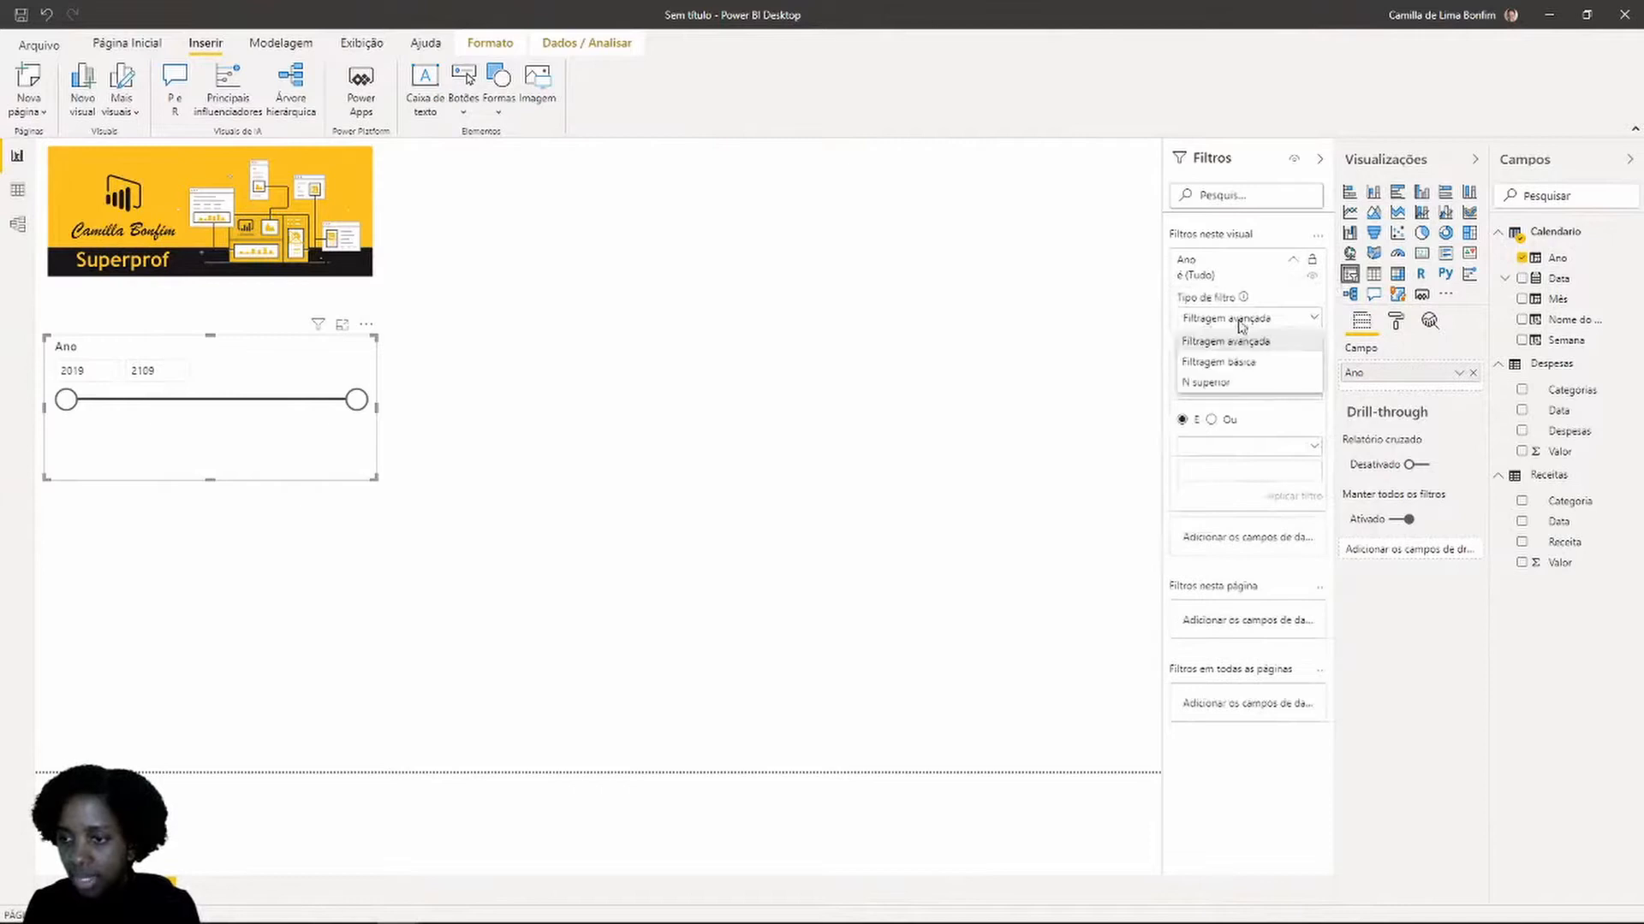
pyautogui.click(1234, 362)
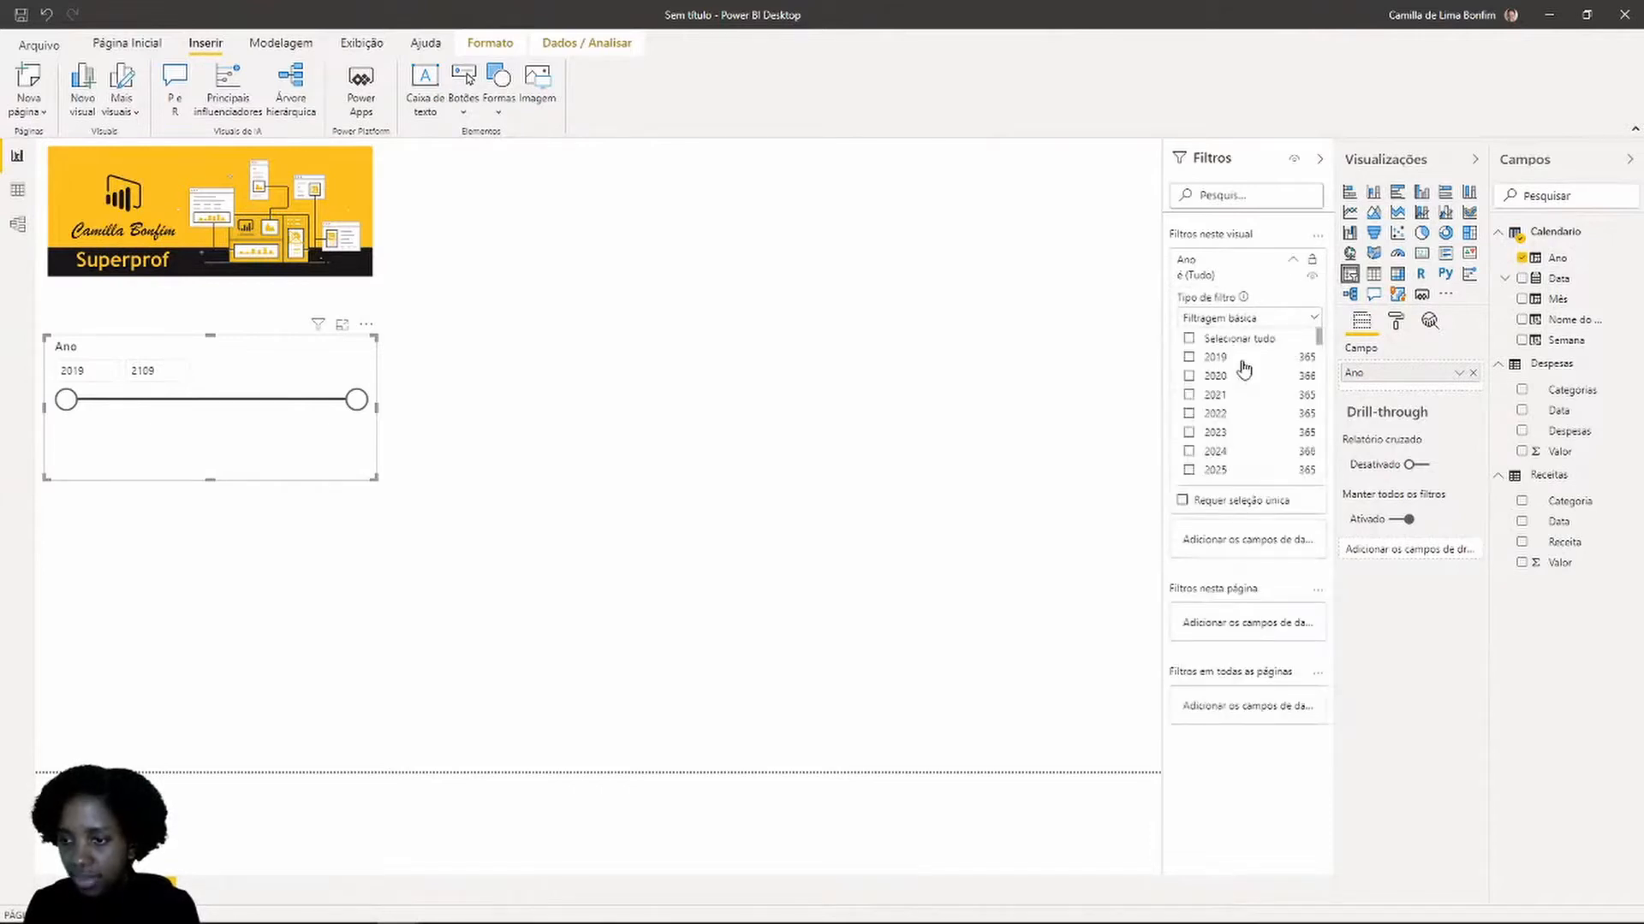
pyautogui.click(1189, 357)
pyautogui.click(1188, 375)
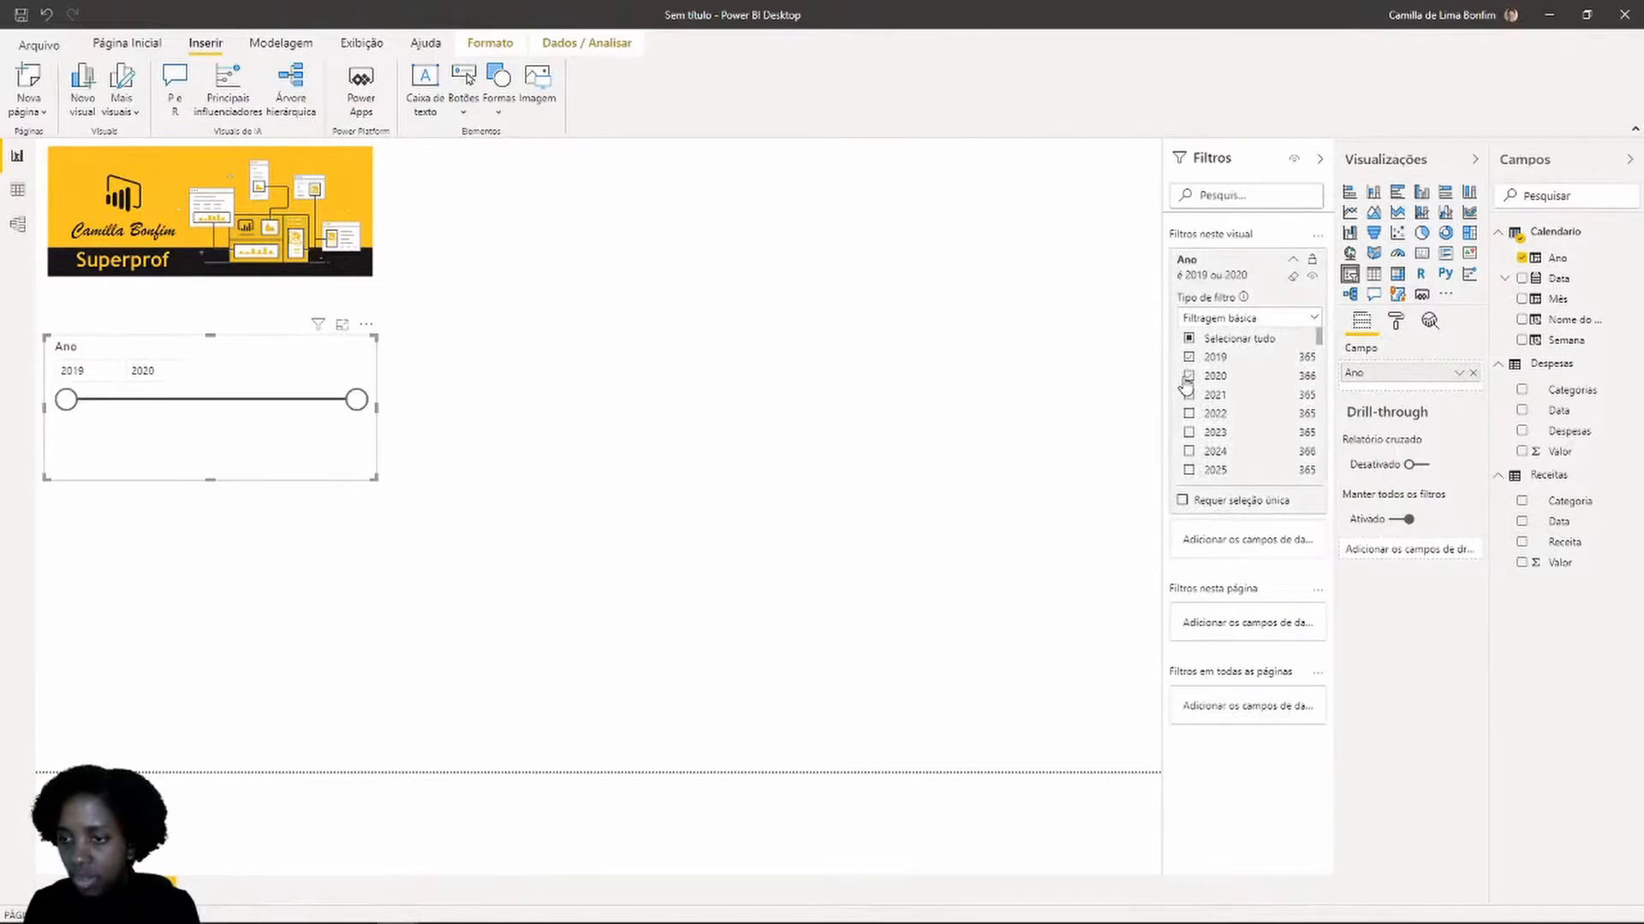
pyautogui.click(1292, 259)
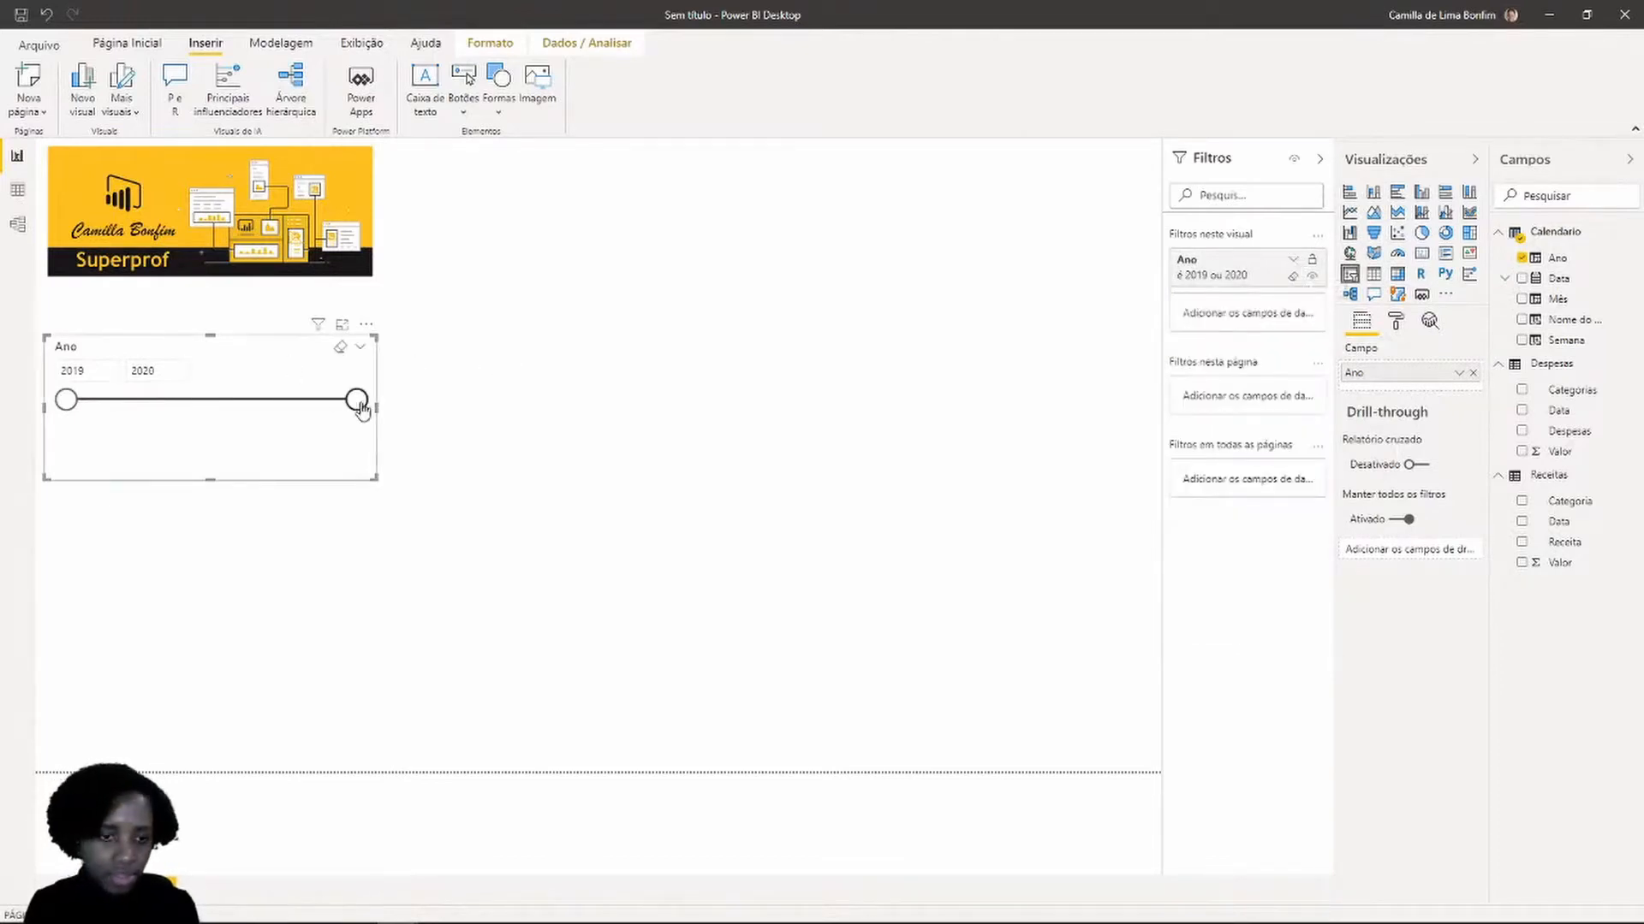
# Change the Ano slicer's selection style from a range slider to Suspenso
pyautogui.click(147, 368)
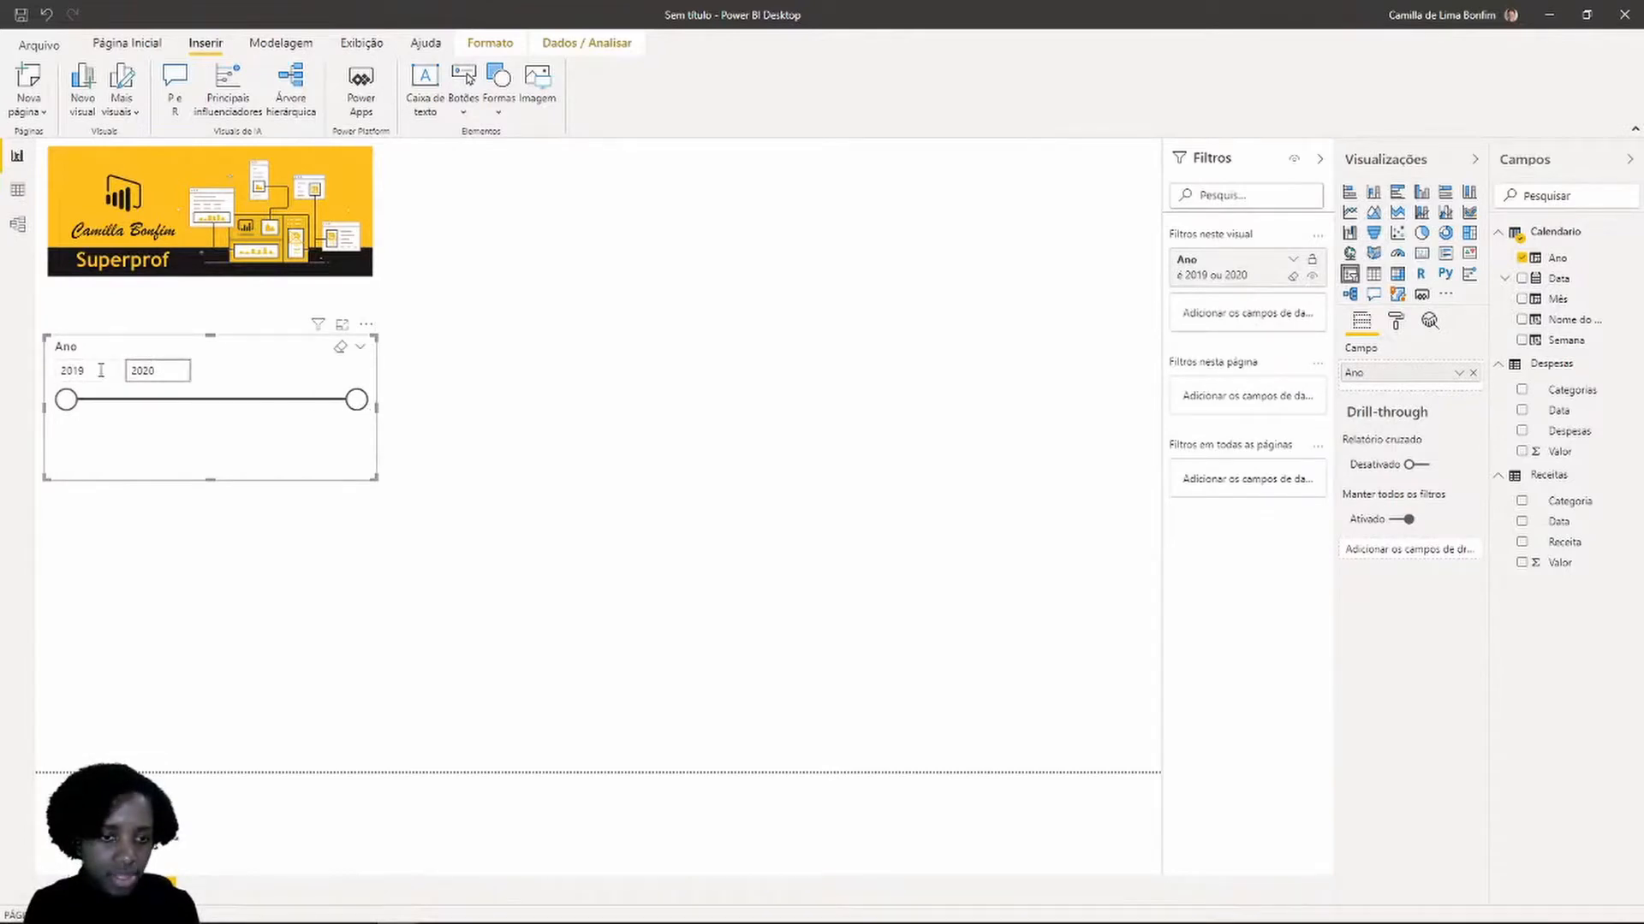
pyautogui.click(360, 347)
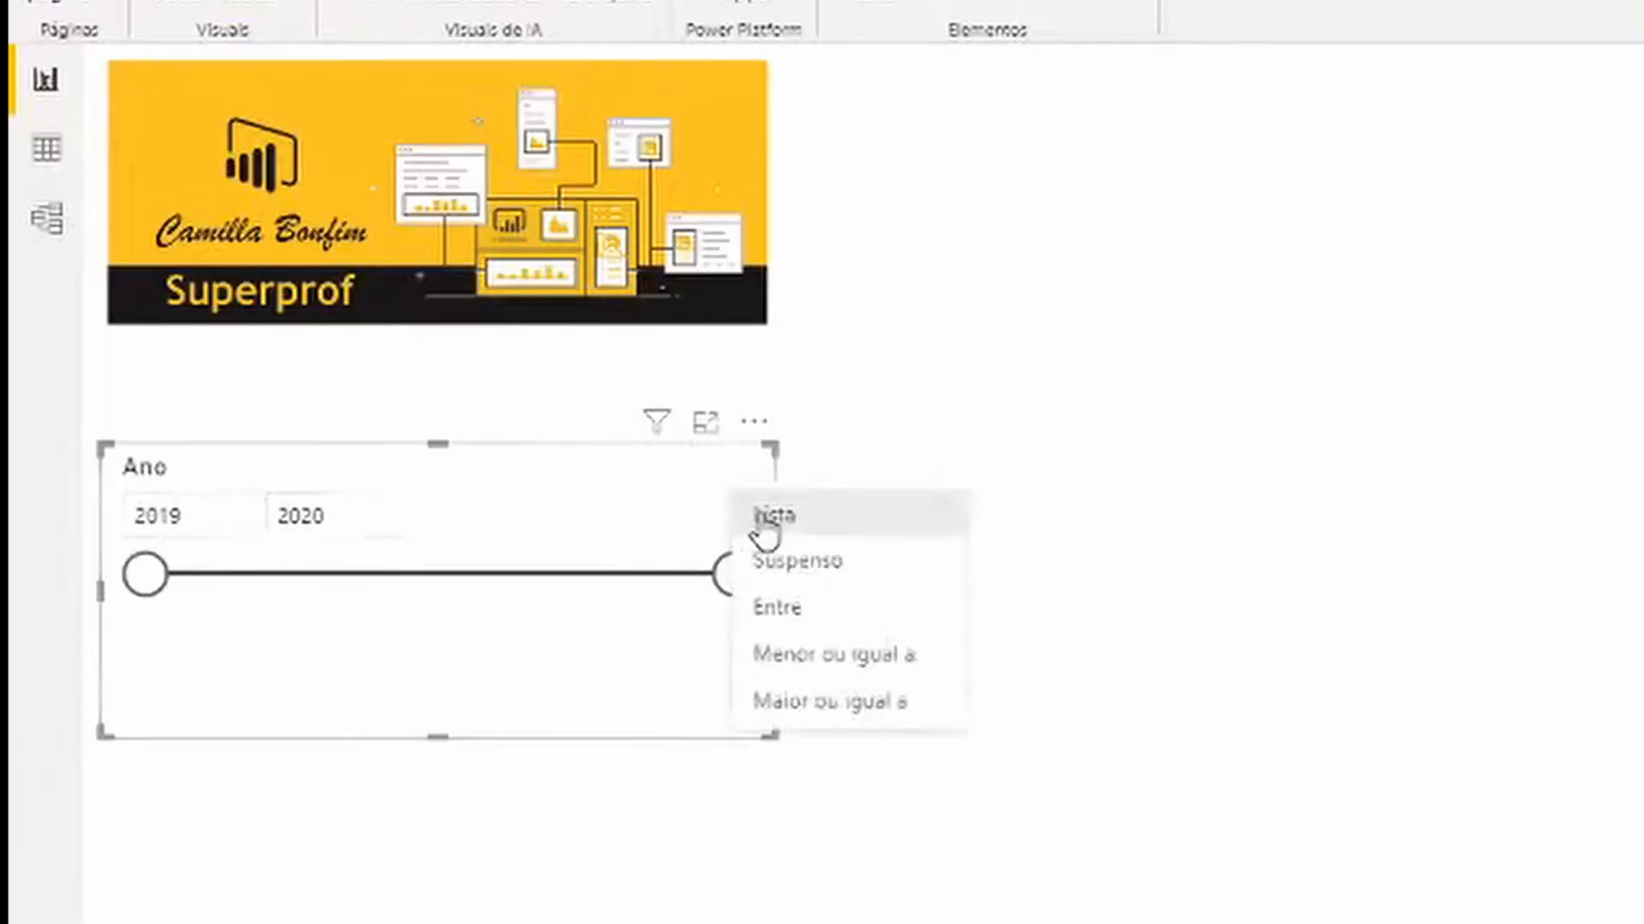
pyautogui.click(291, 366)
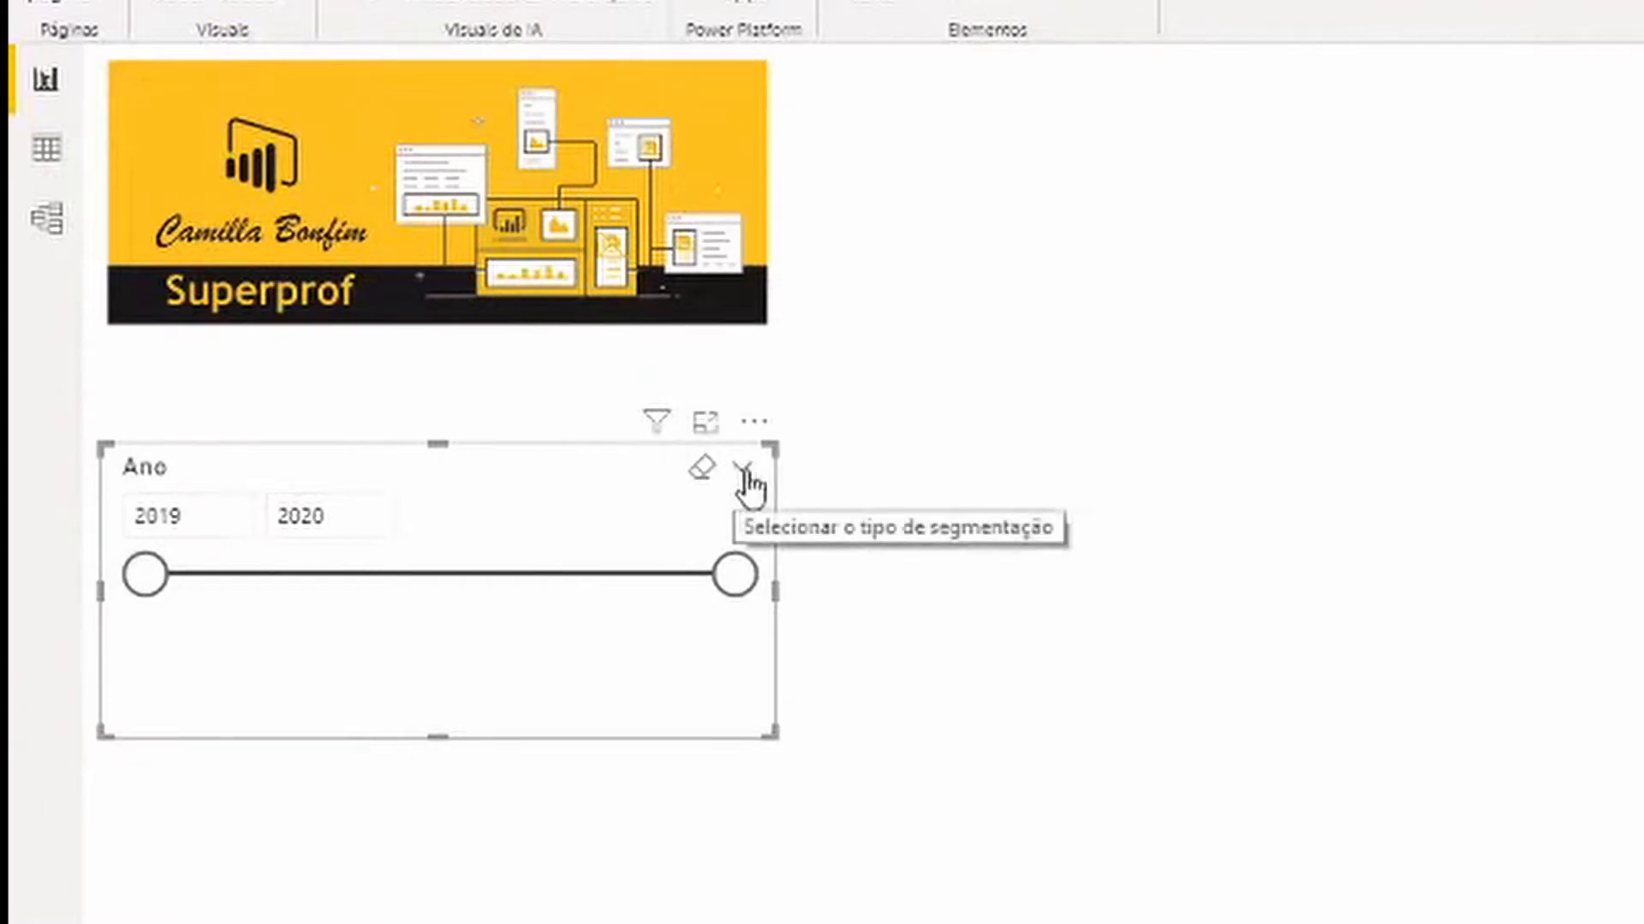
pyautogui.click(744, 474)
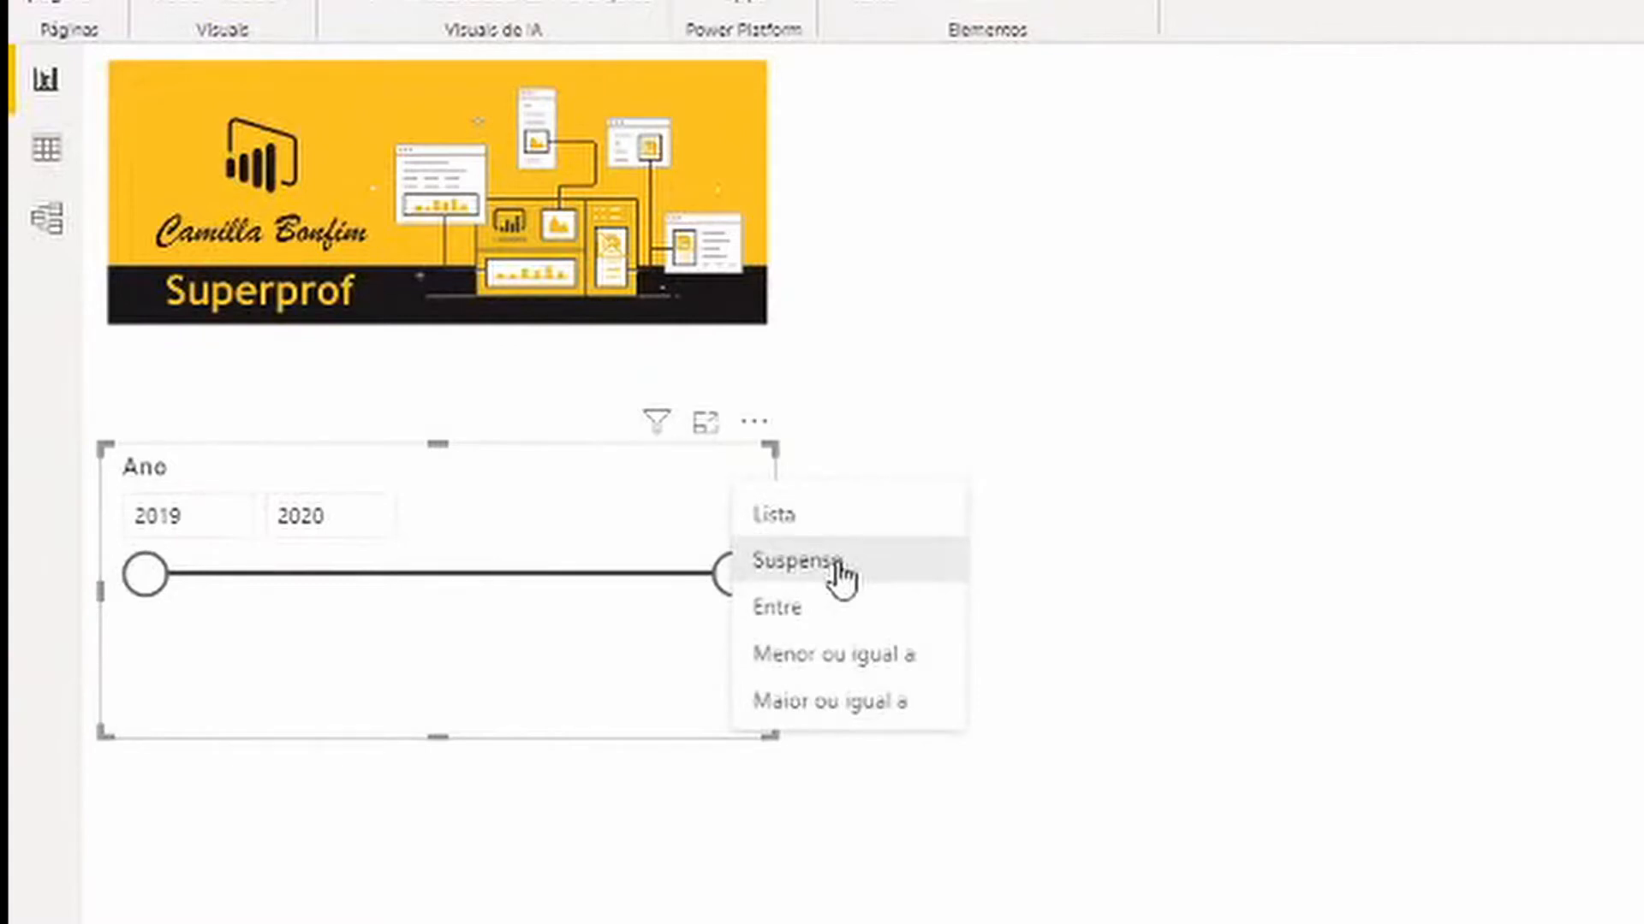
pyautogui.click(797, 561)
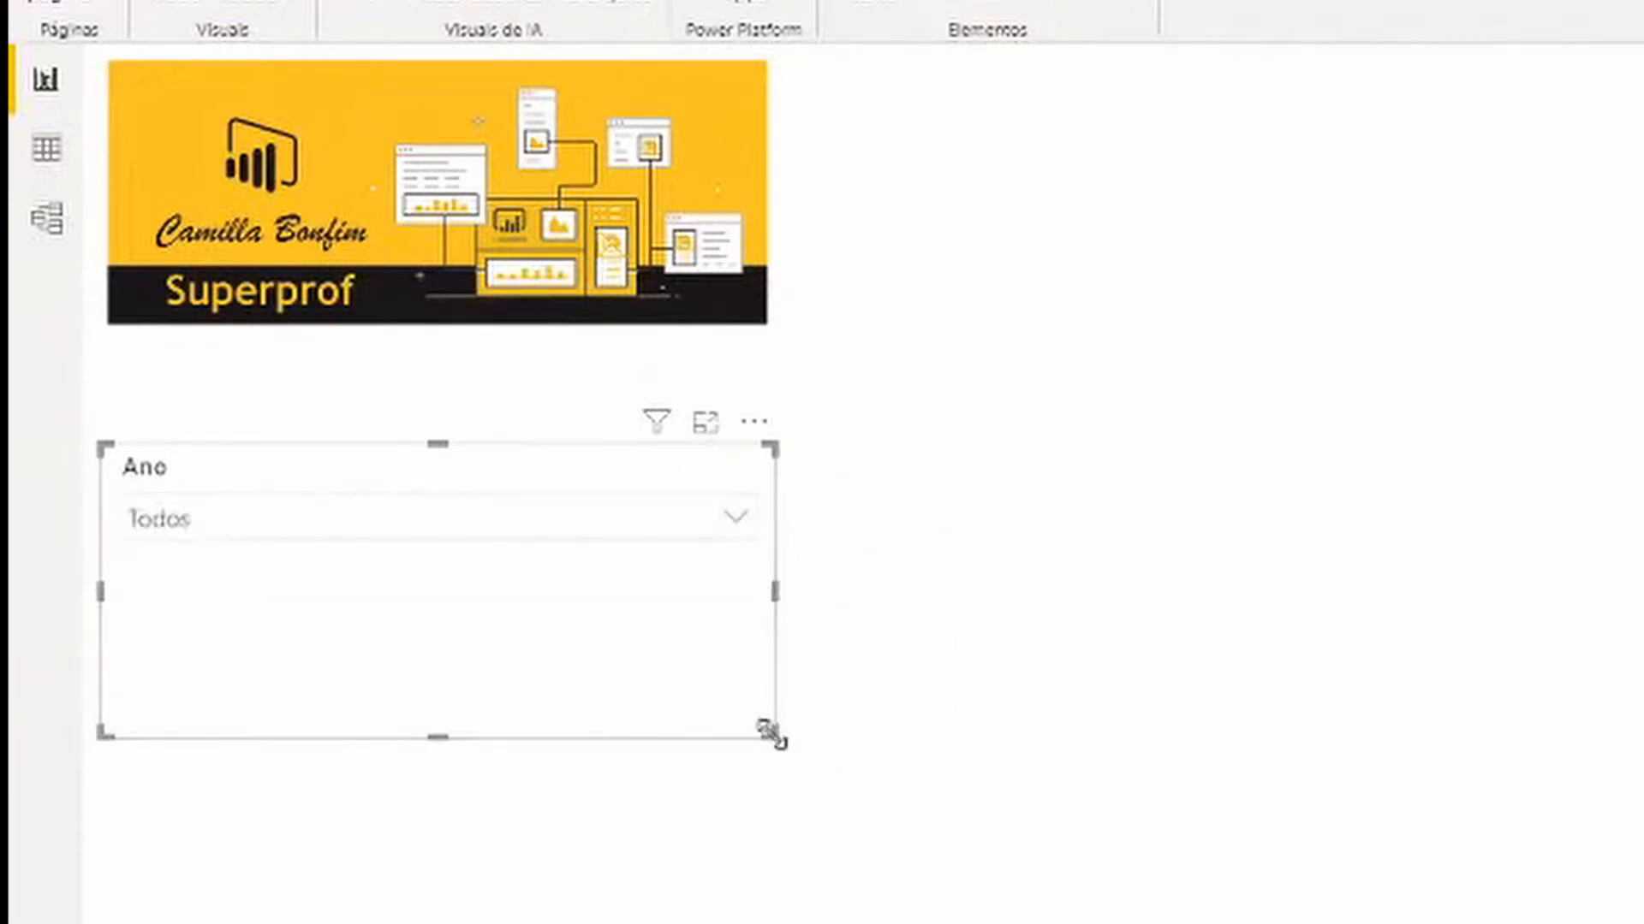
# Shrink the Ano slicer to fit its year list and place it just right of the banner at the page's upper edge
pyautogui.moveTo(773, 735); pyautogui.dragTo(392, 565)
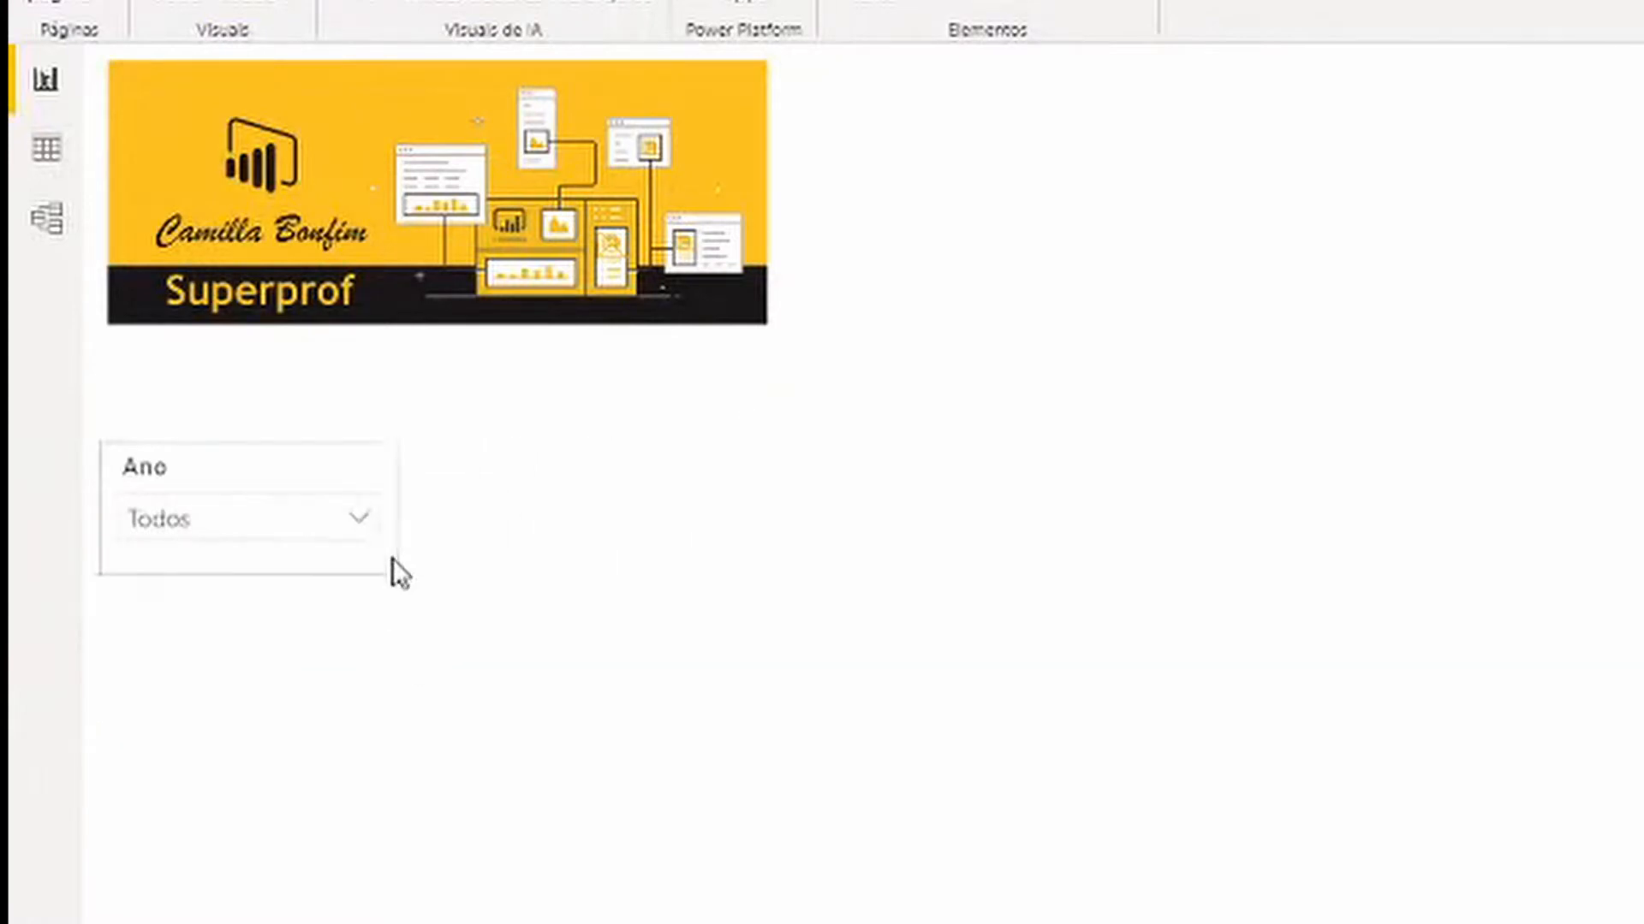
pyautogui.click(359, 519)
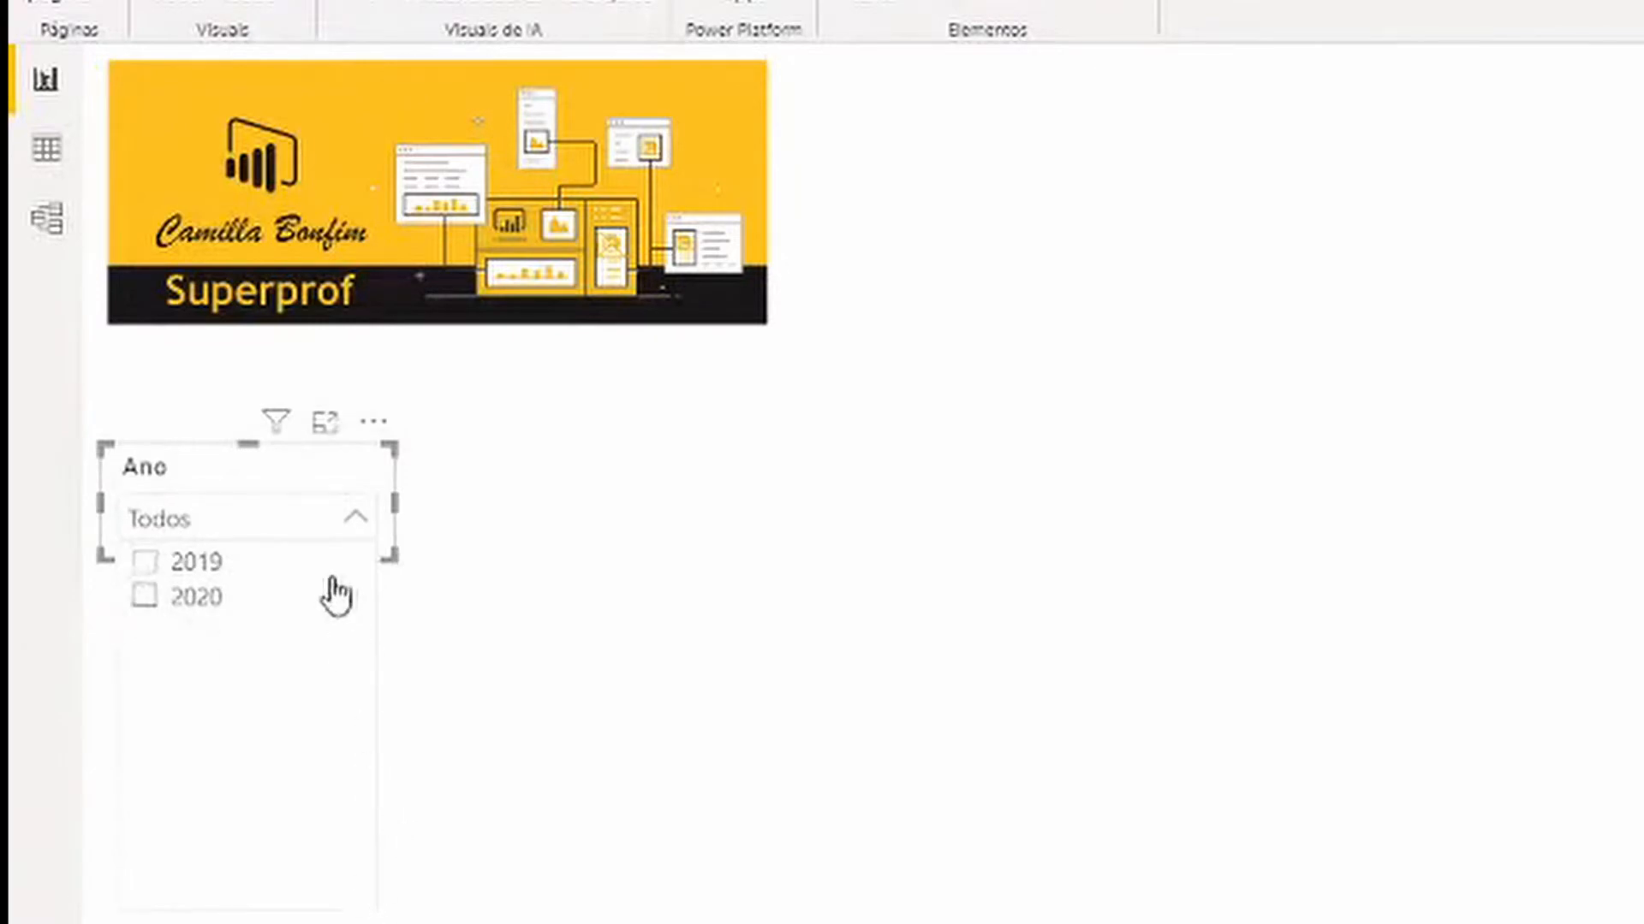
pyautogui.moveTo(108, 347); pyautogui.dragTo(438, 165)
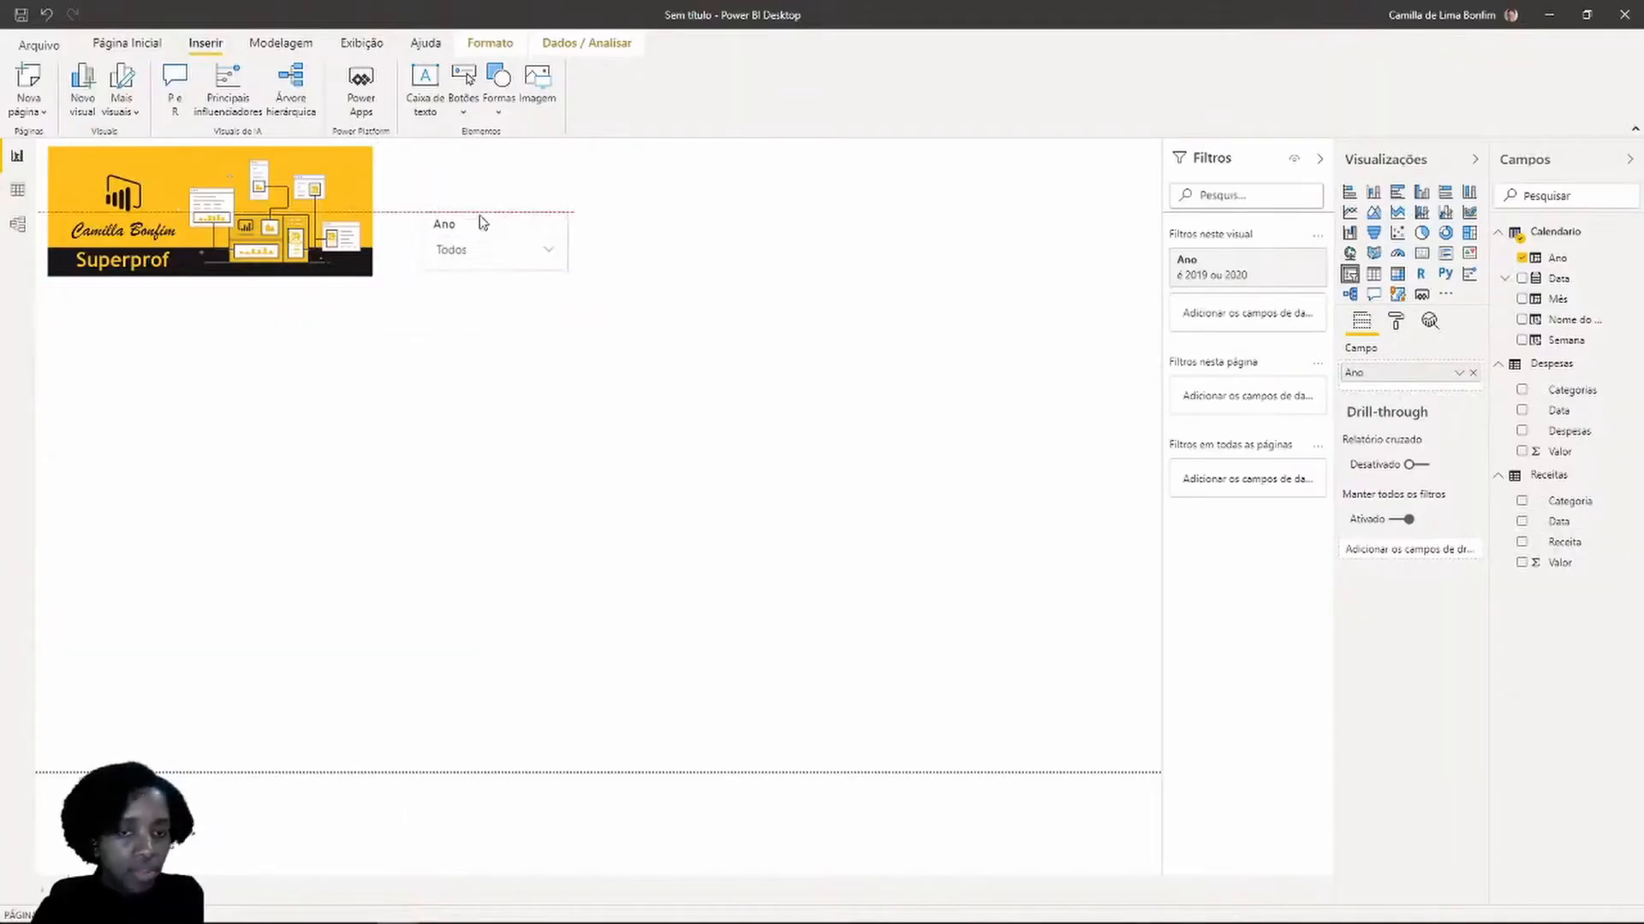
pyautogui.click(456, 272)
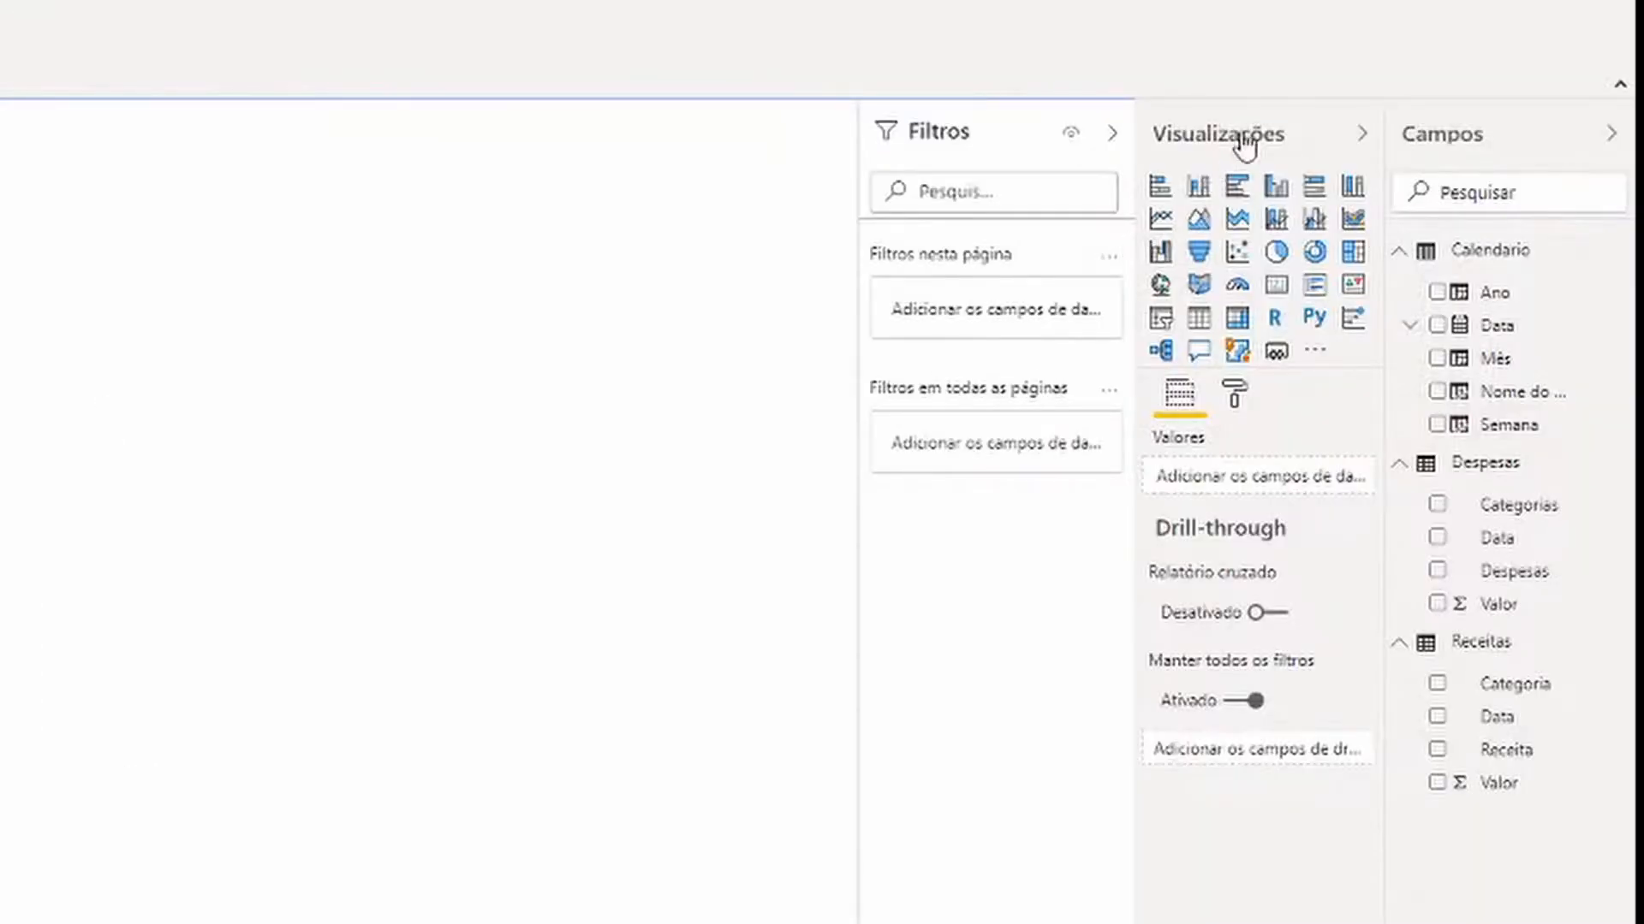
# Add a slicer for the Nome do Mês field of Calendario and enlarge it until all months fit
pyautogui.click(1161, 321)
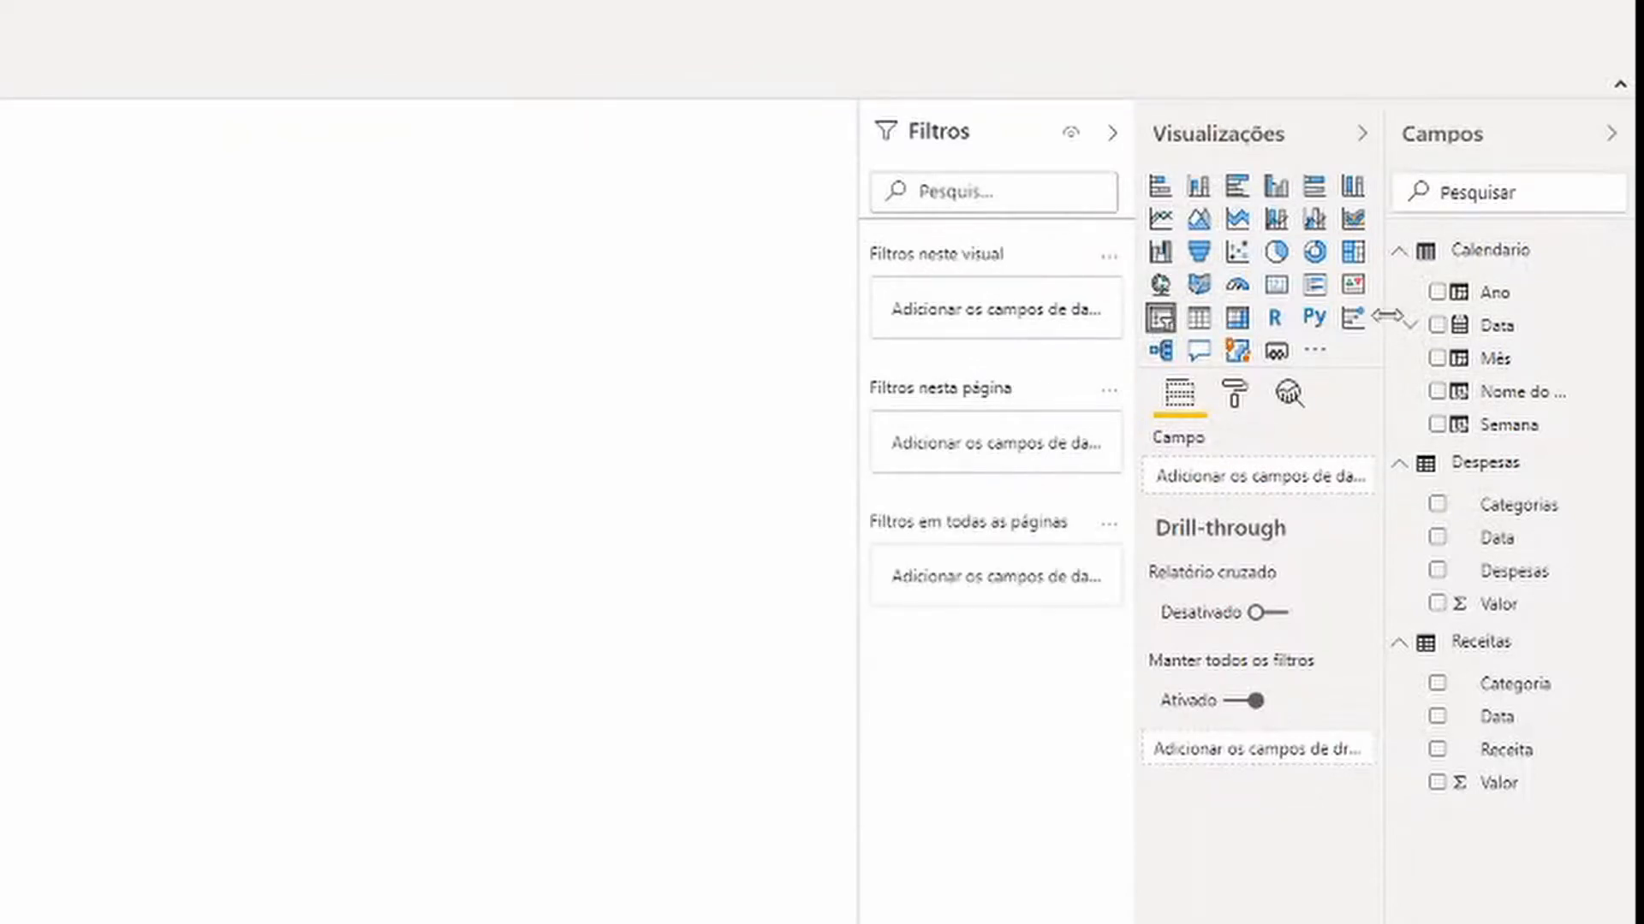
pyautogui.click(1439, 394)
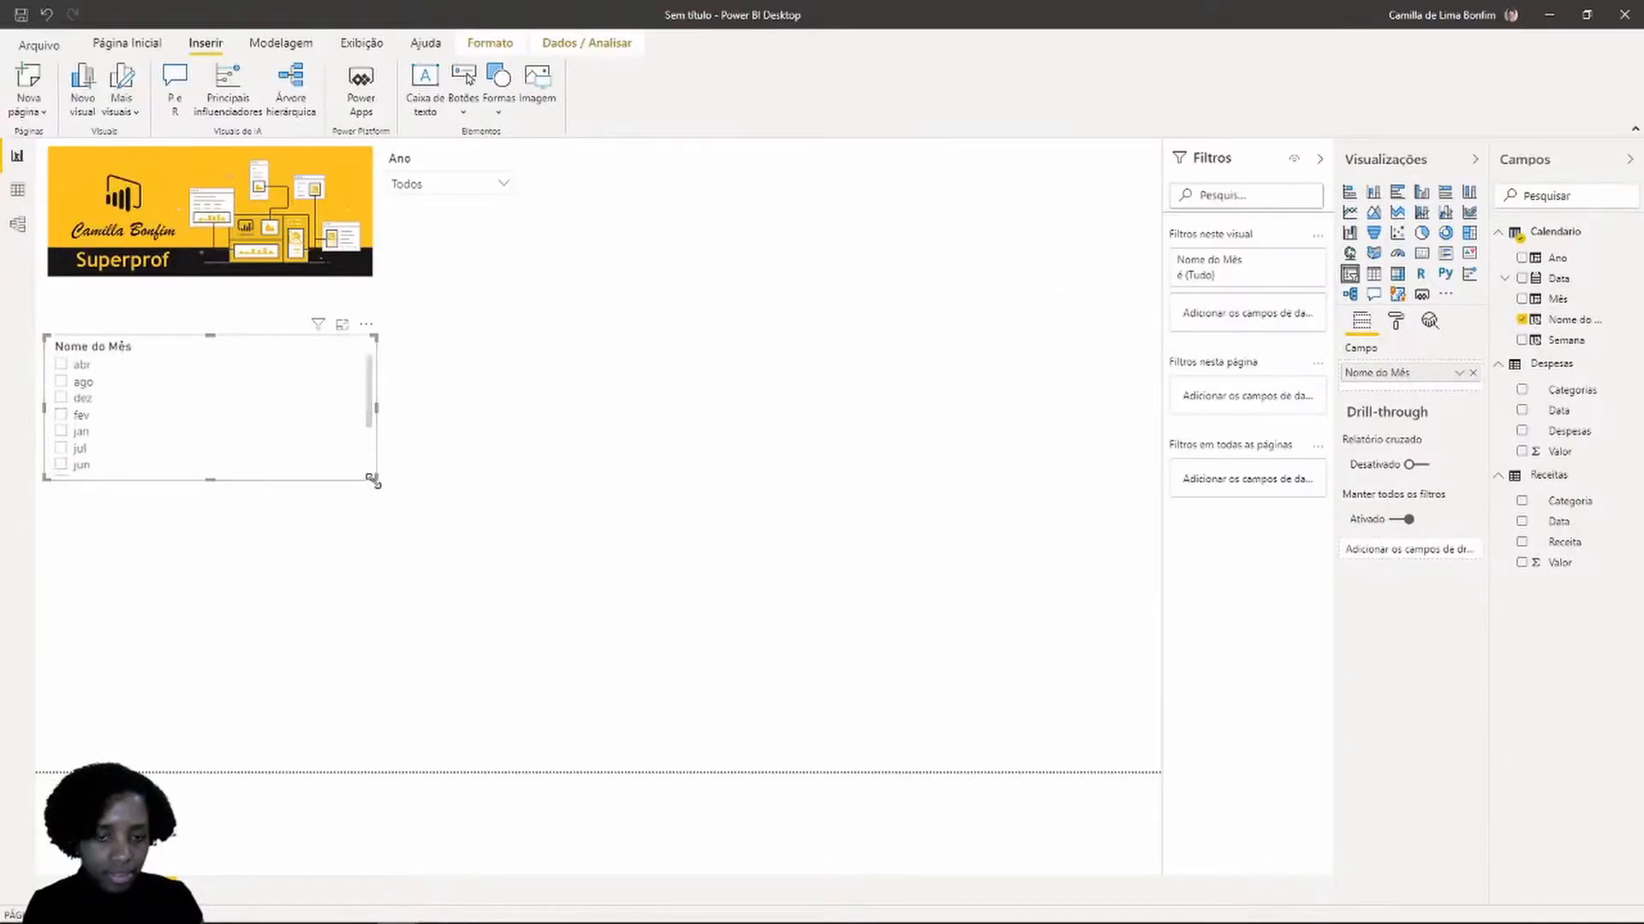
pyautogui.moveTo(374, 478); pyautogui.dragTo(346, 637)
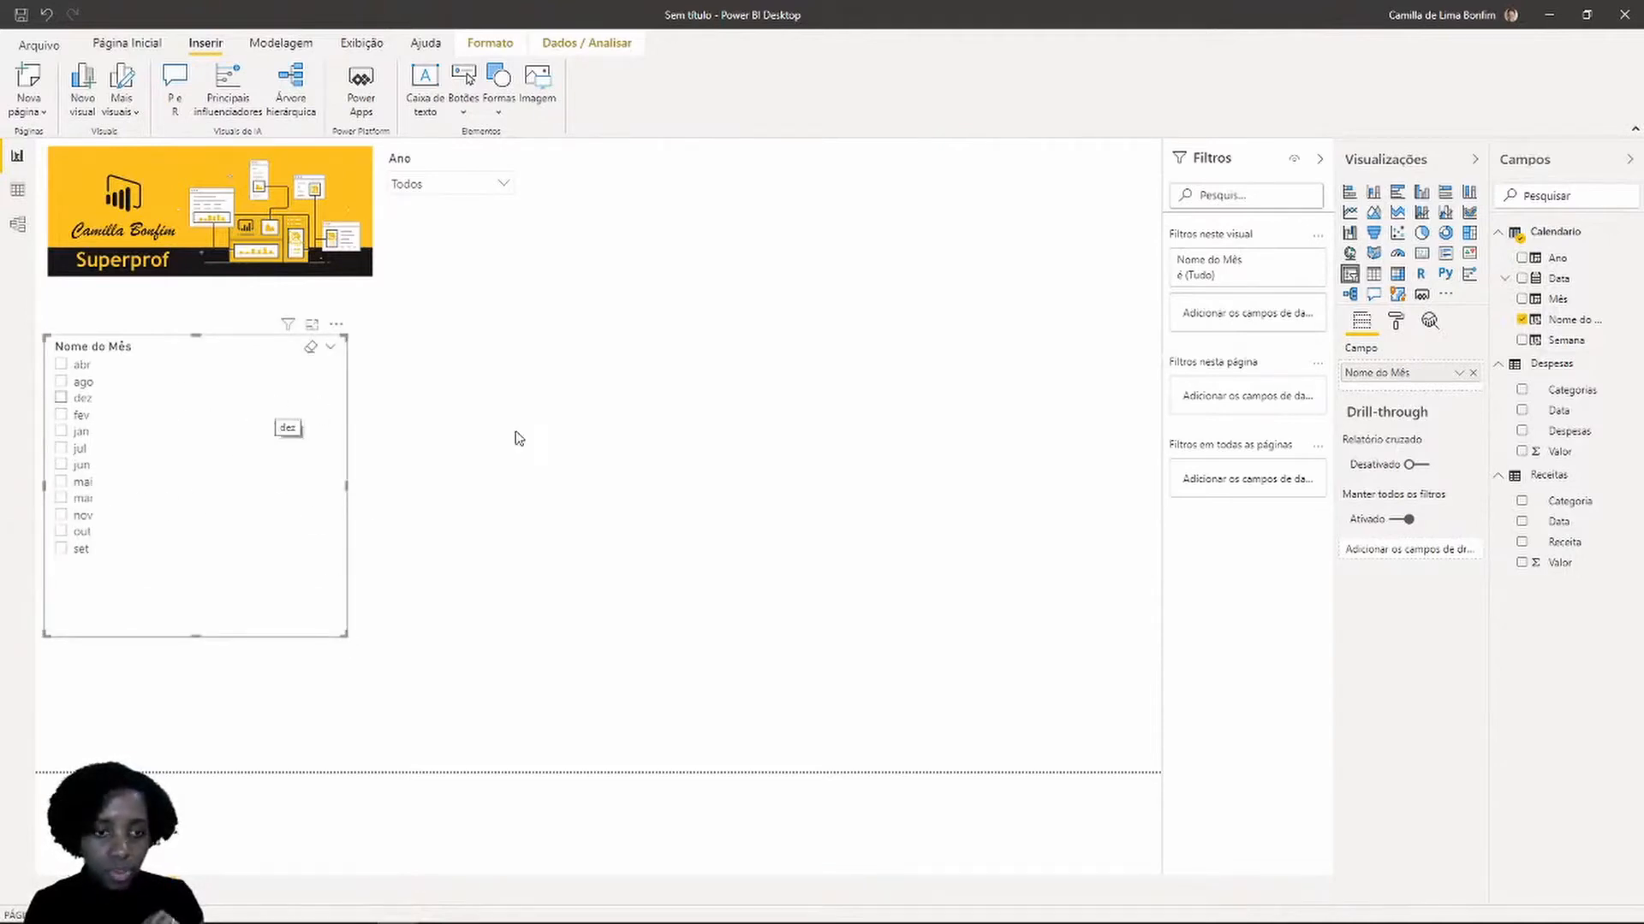
# Set the month slicer's orientation to Horizontal and fit it along the page's upper edge, right of the Ano slicer
pyautogui.click(1395, 322)
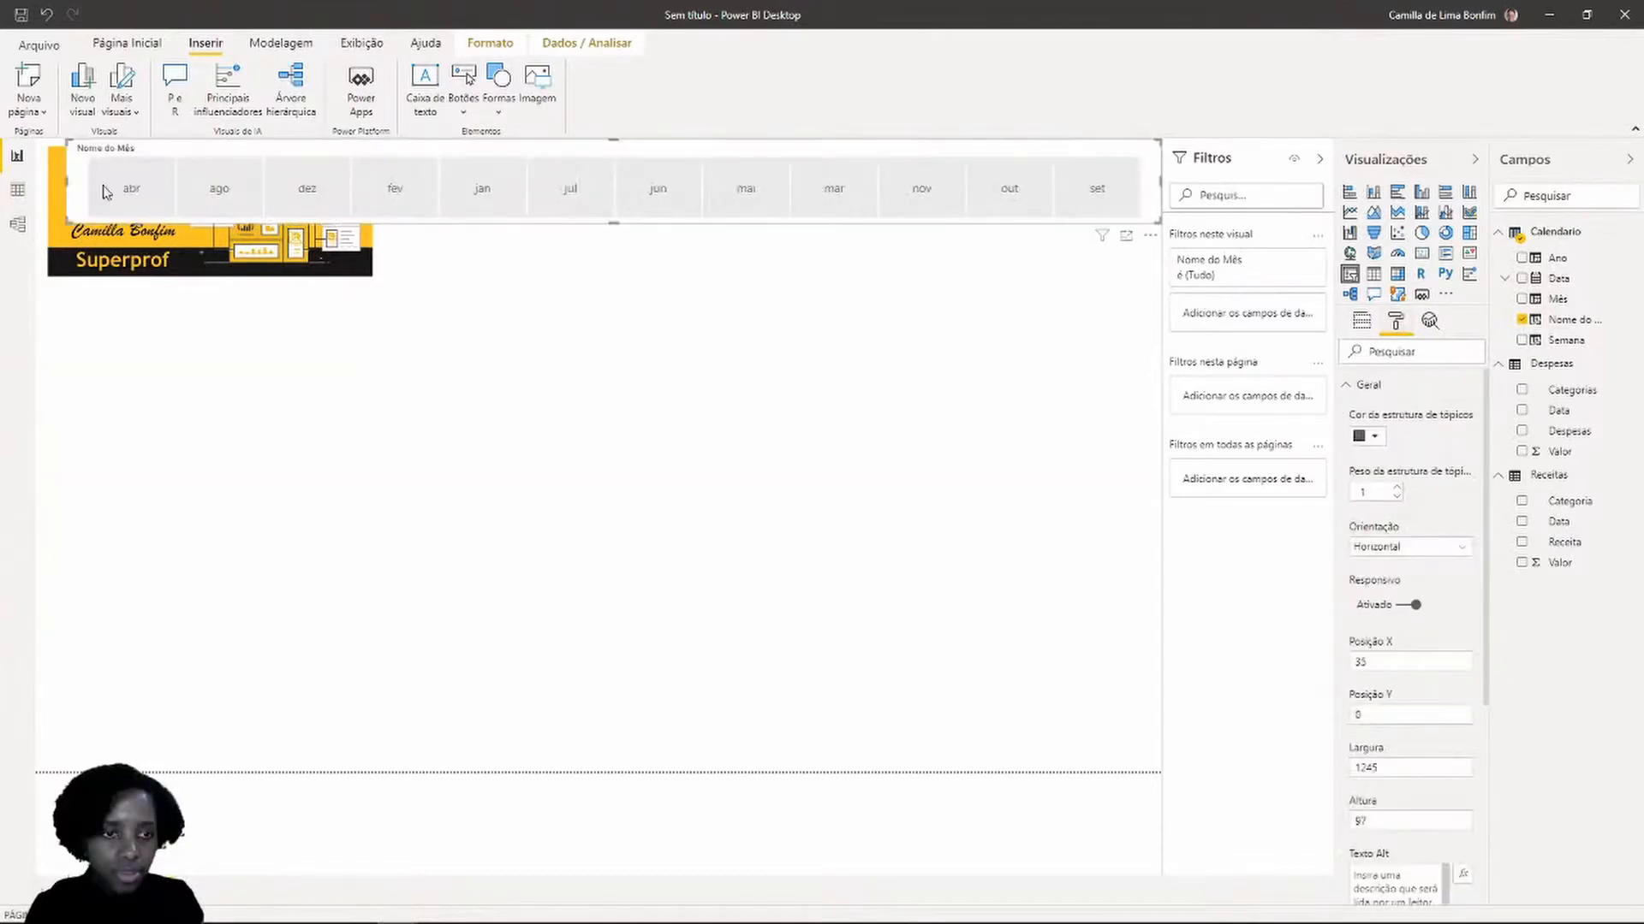
pyautogui.moveTo(51, 221); pyautogui.dragTo(527, 223)
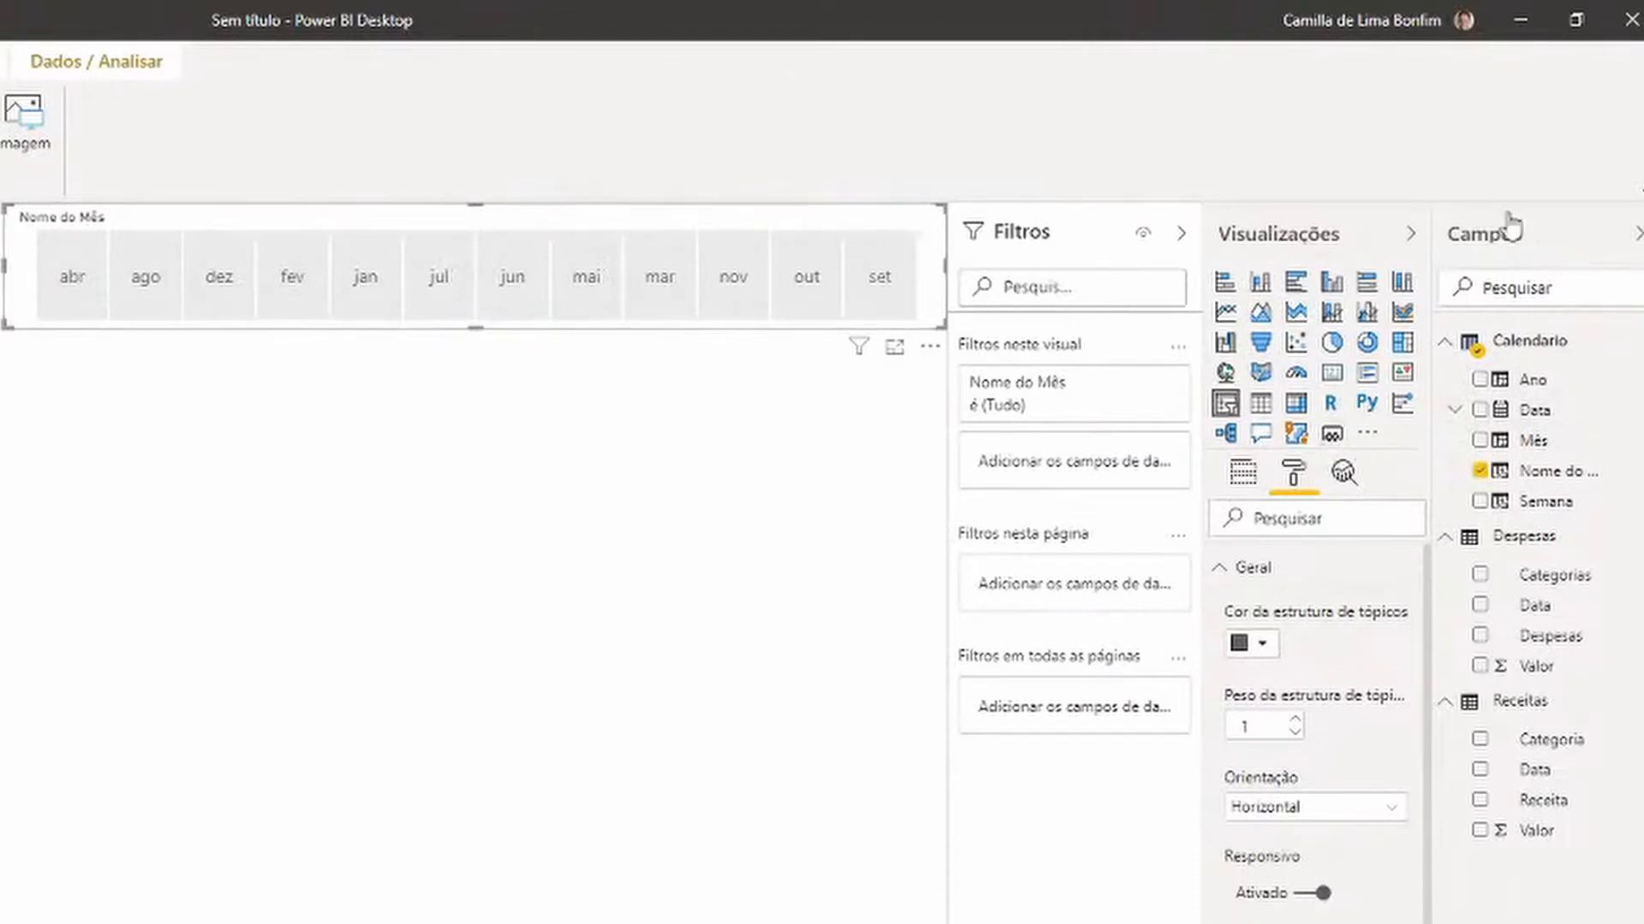
# Sort the Nome do Mês column by the Mês column so the months follow calendar order
pyautogui.click(1546, 481)
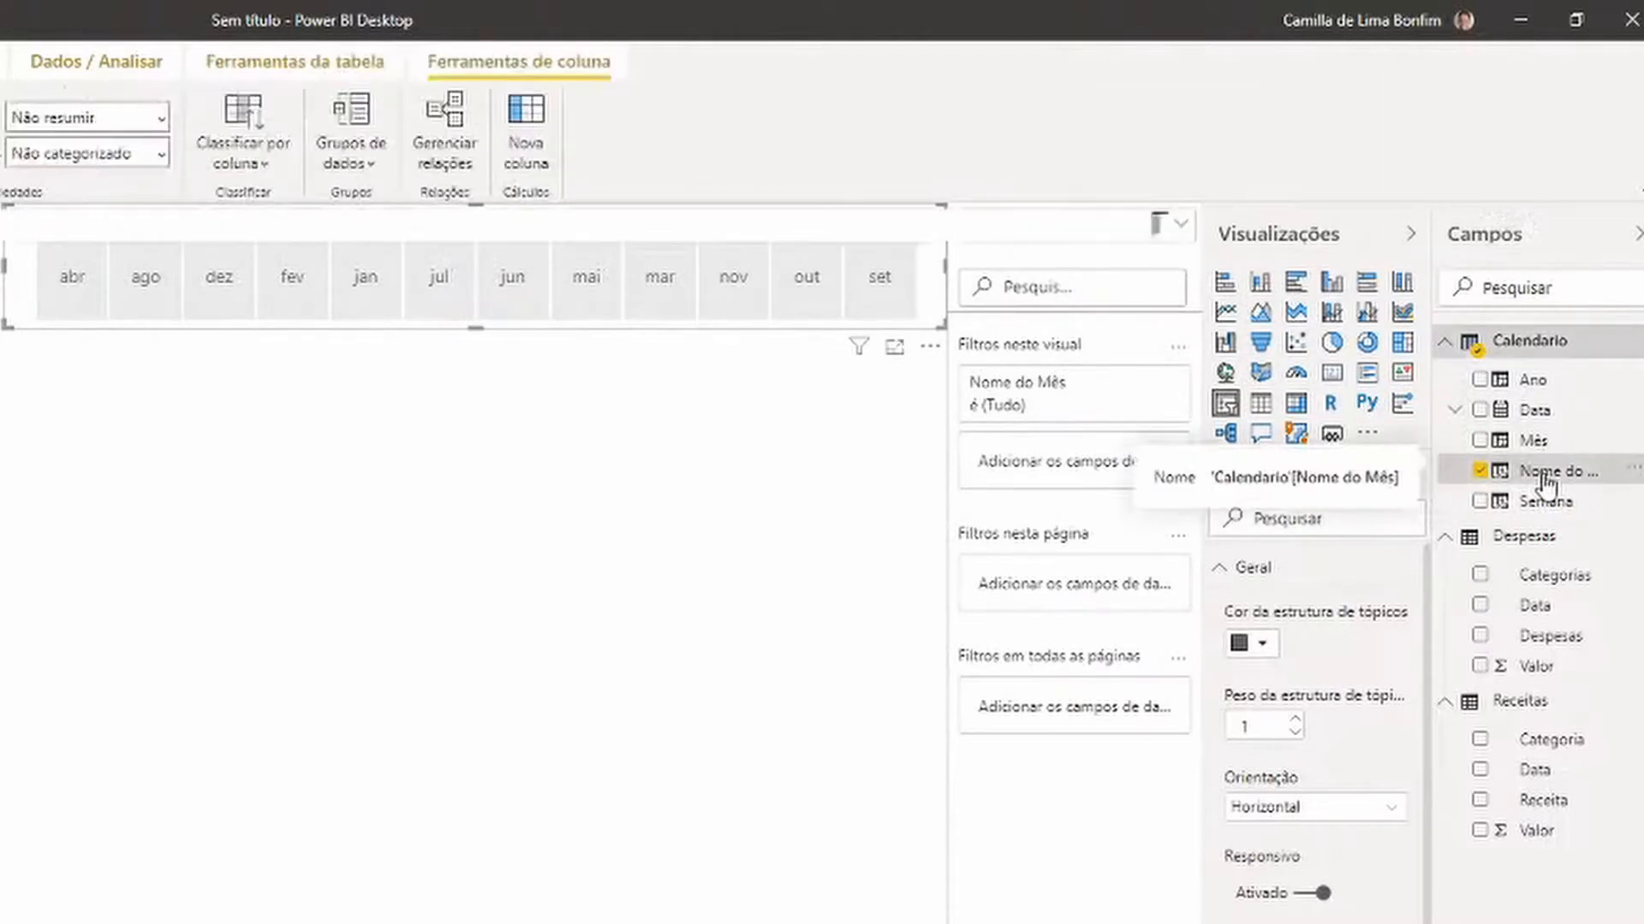
pyautogui.click(266, 171)
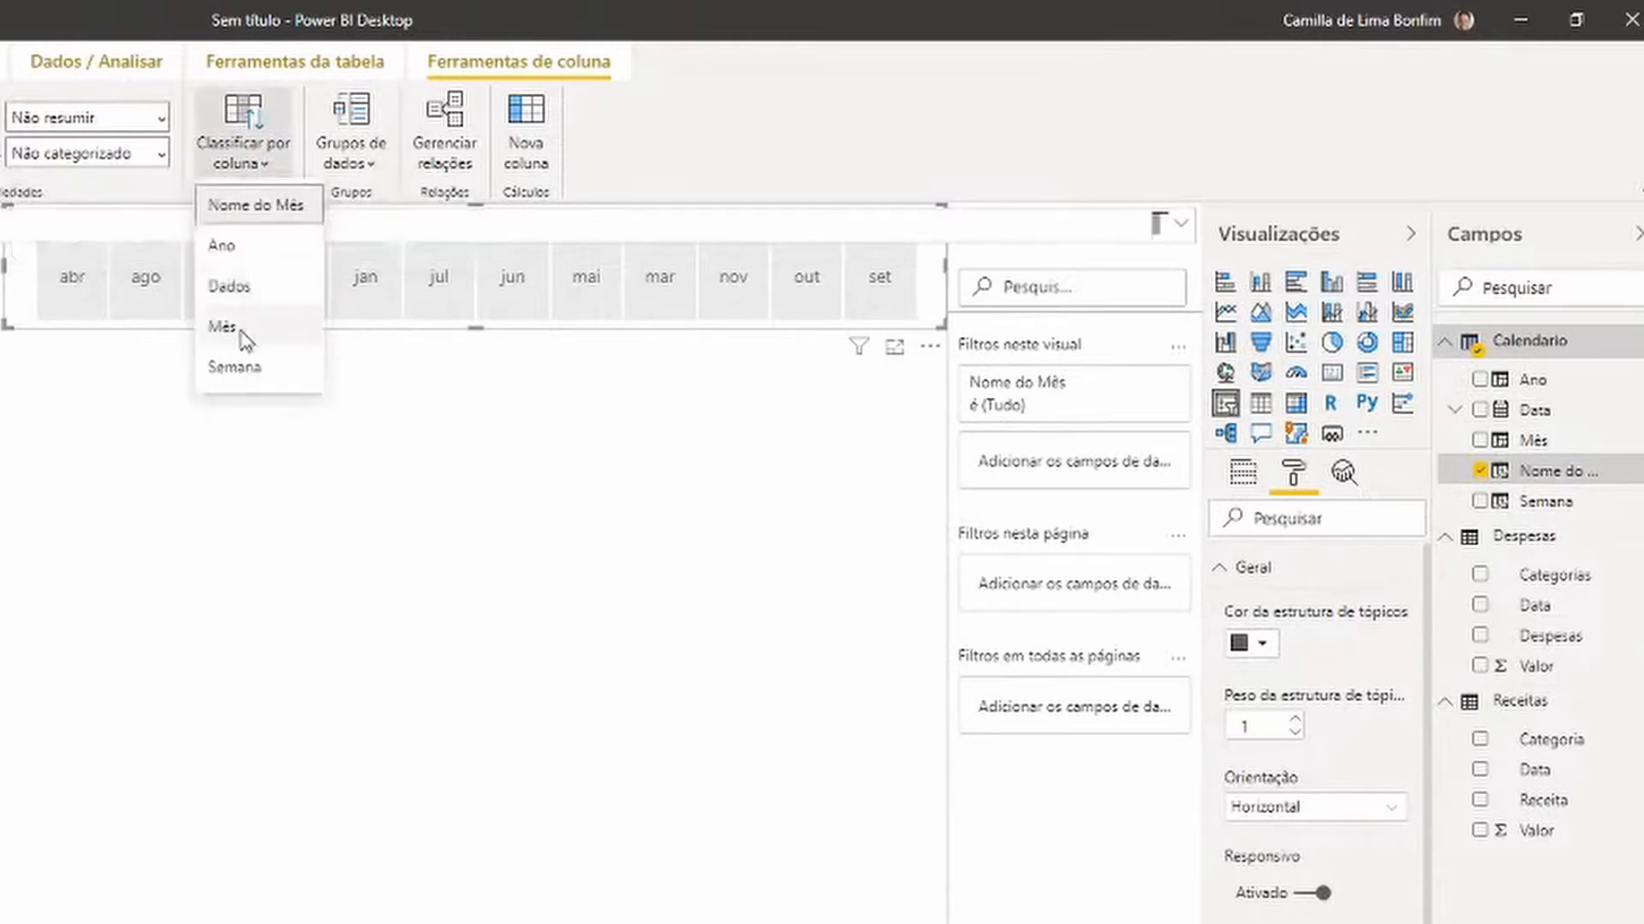
pyautogui.click(254, 324)
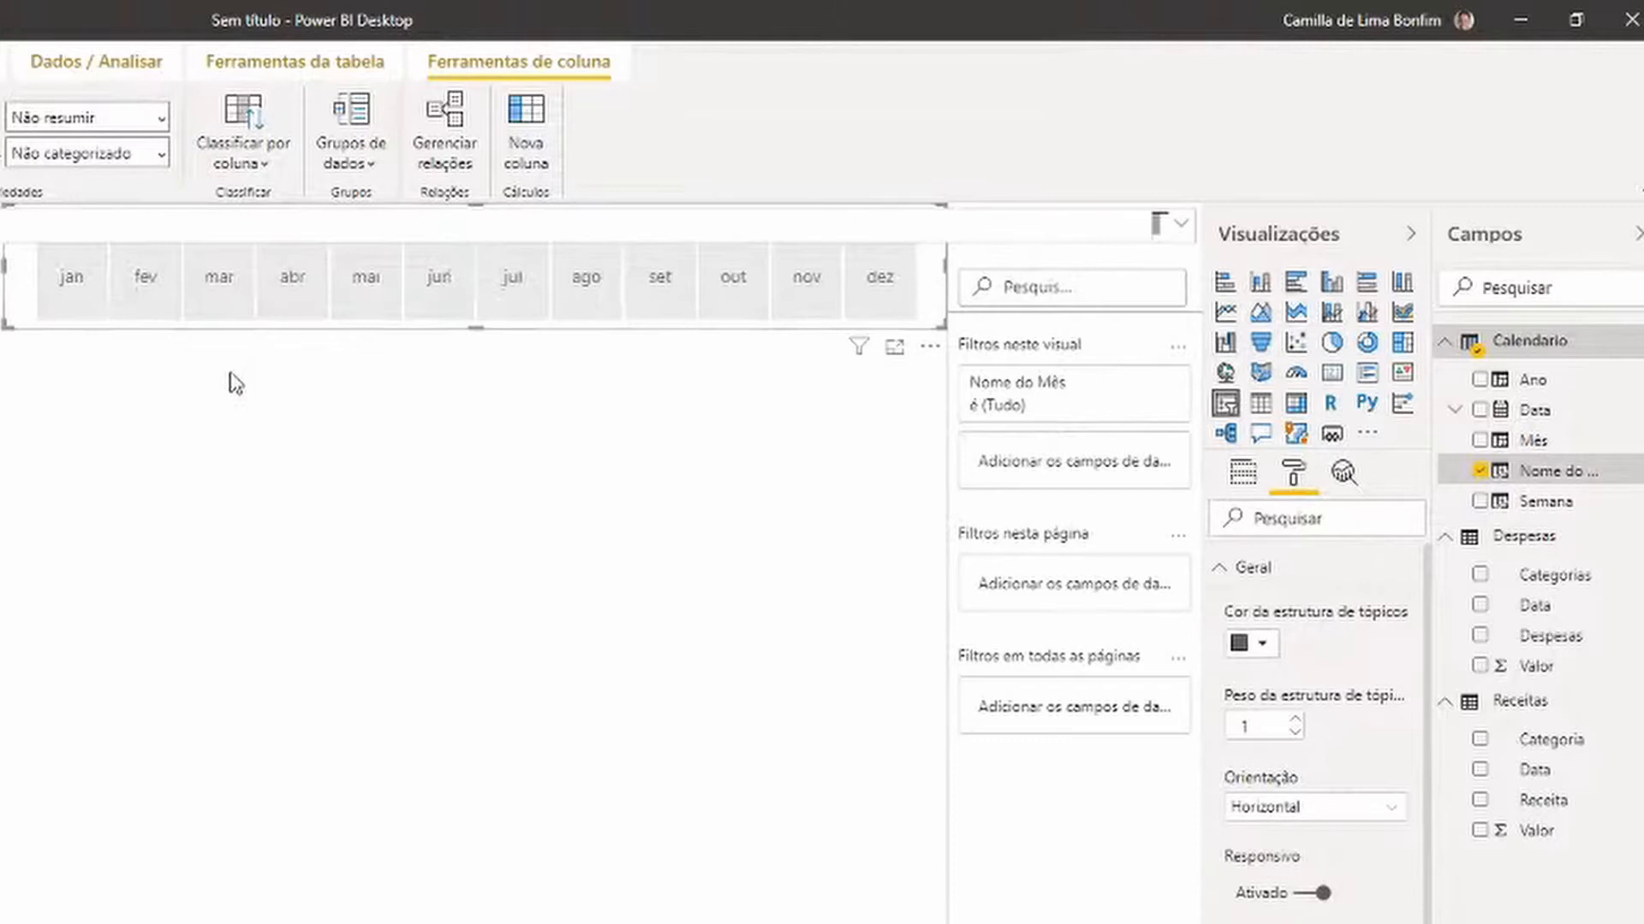
pyautogui.click(235, 383)
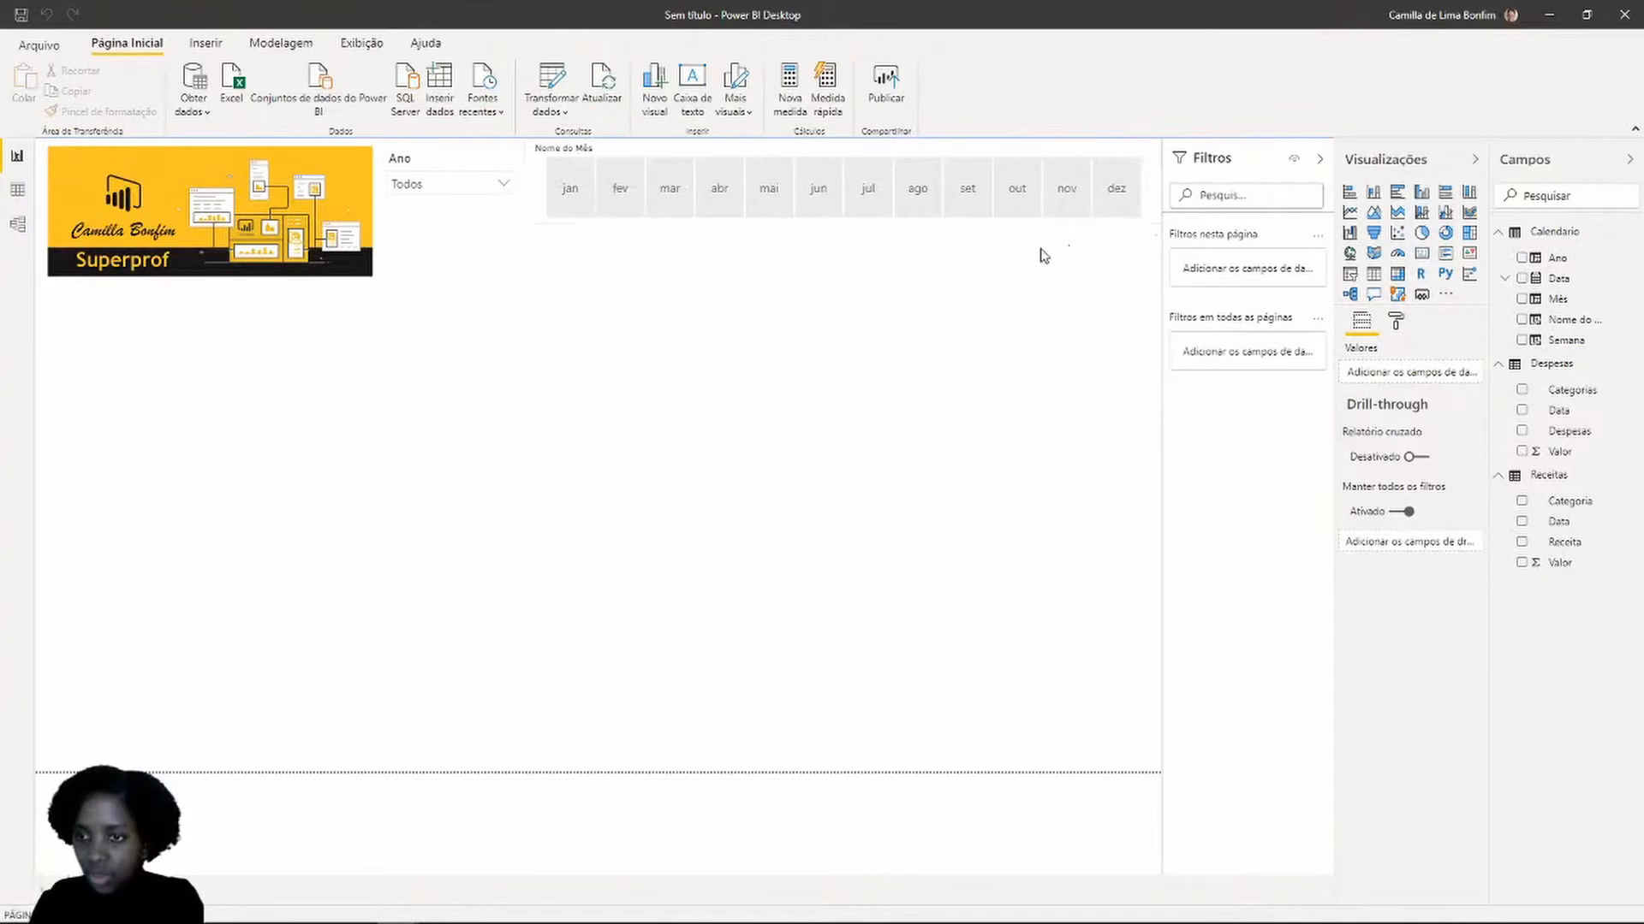
# Turn off the month slicer's own header and reduce the slicer's height slightly
pyautogui.click(537, 190)
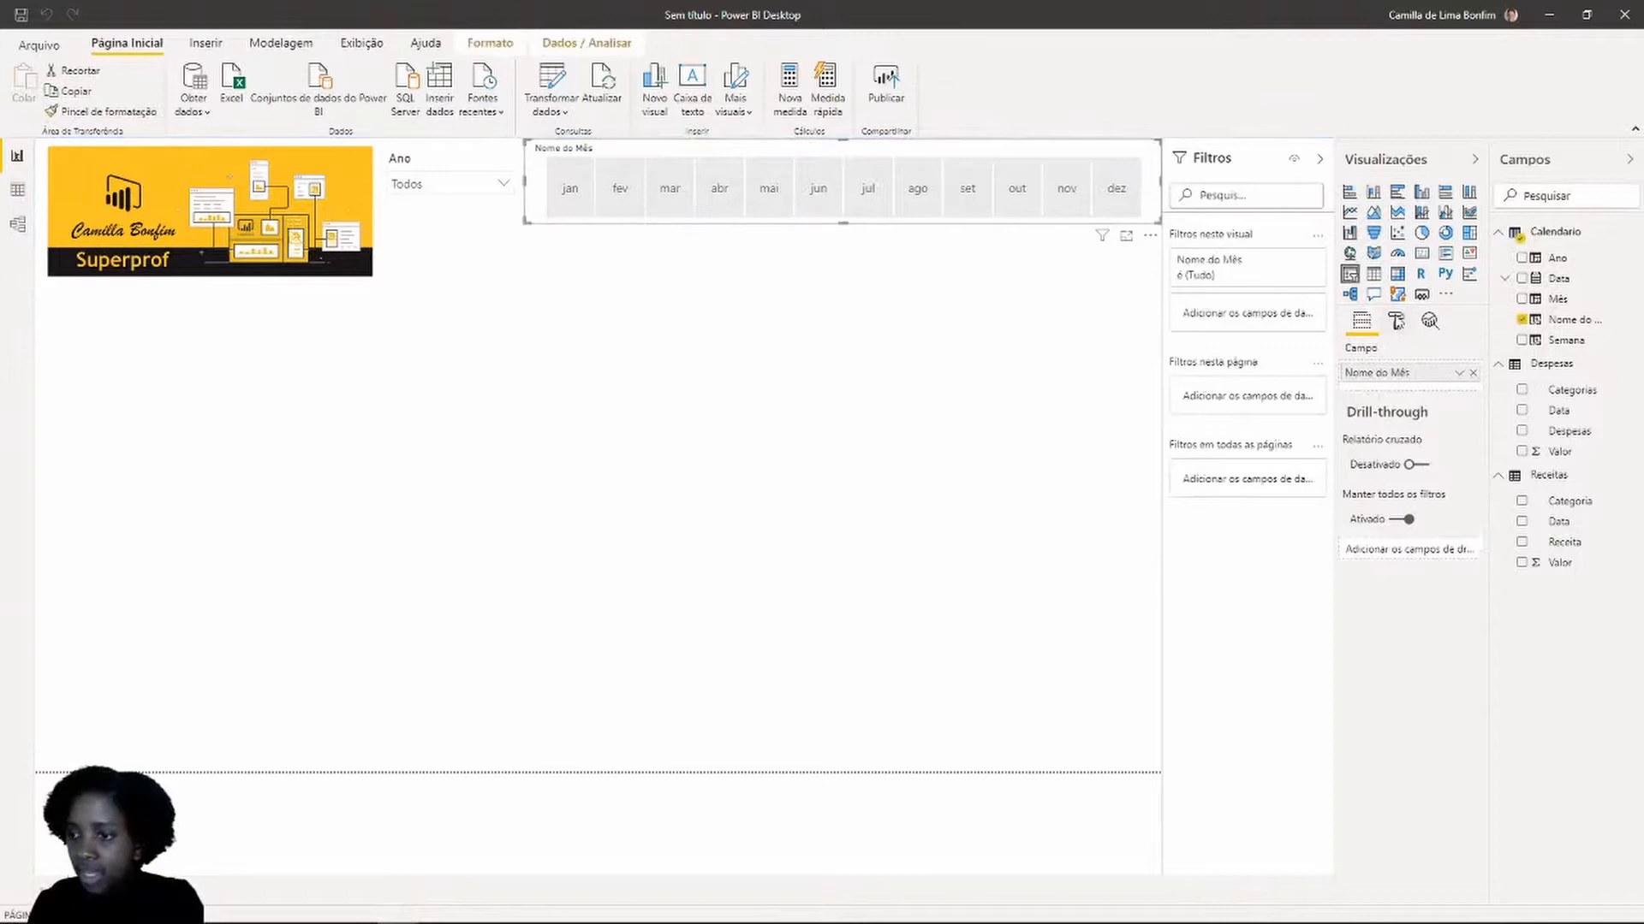
pyautogui.click(1395, 321)
pyautogui.click(1446, 447)
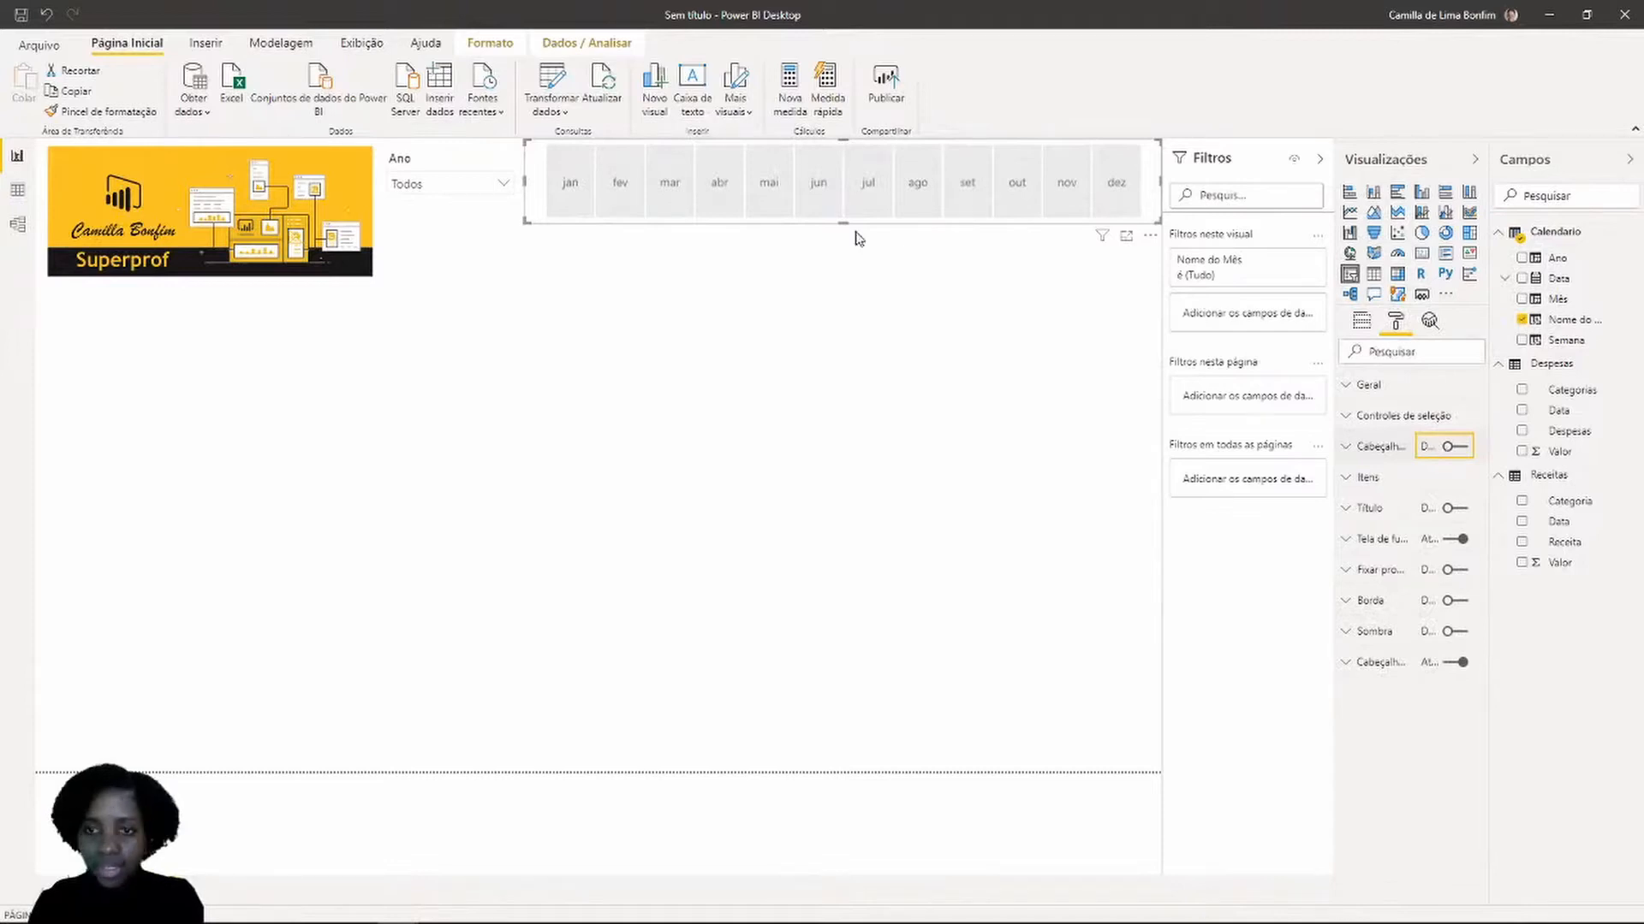
pyautogui.moveTo(843, 223); pyautogui.dragTo(845, 203)
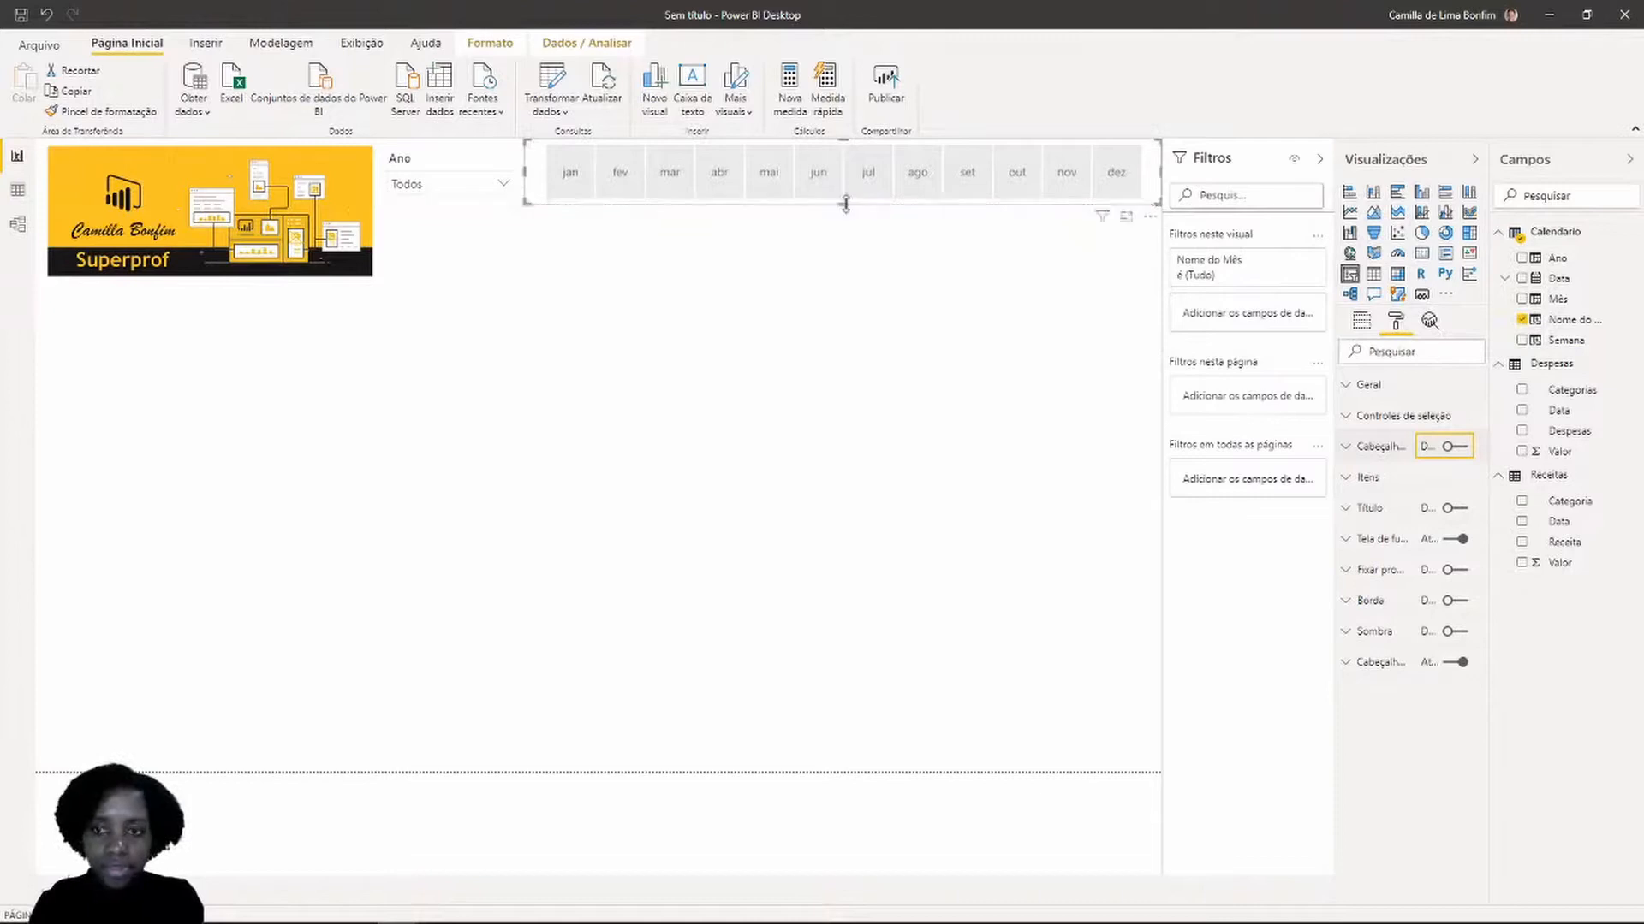
pyautogui.click(587, 242)
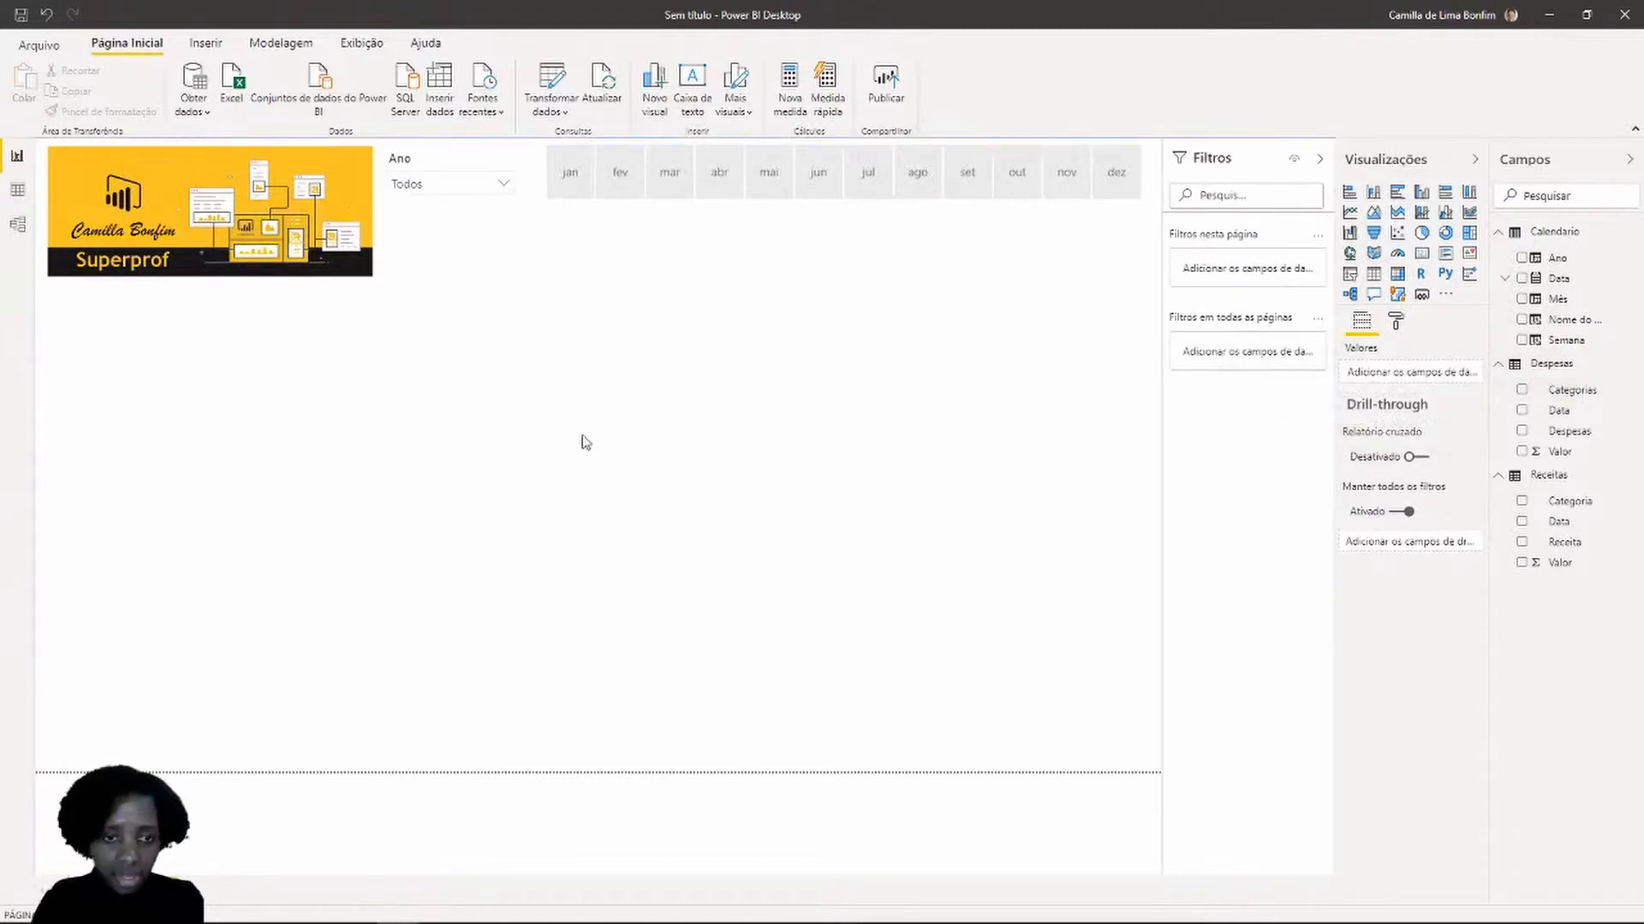
# Add a slicer for the Categorias field of Despesas below the banner and resize it until all categories fit
pyautogui.click(1350, 275)
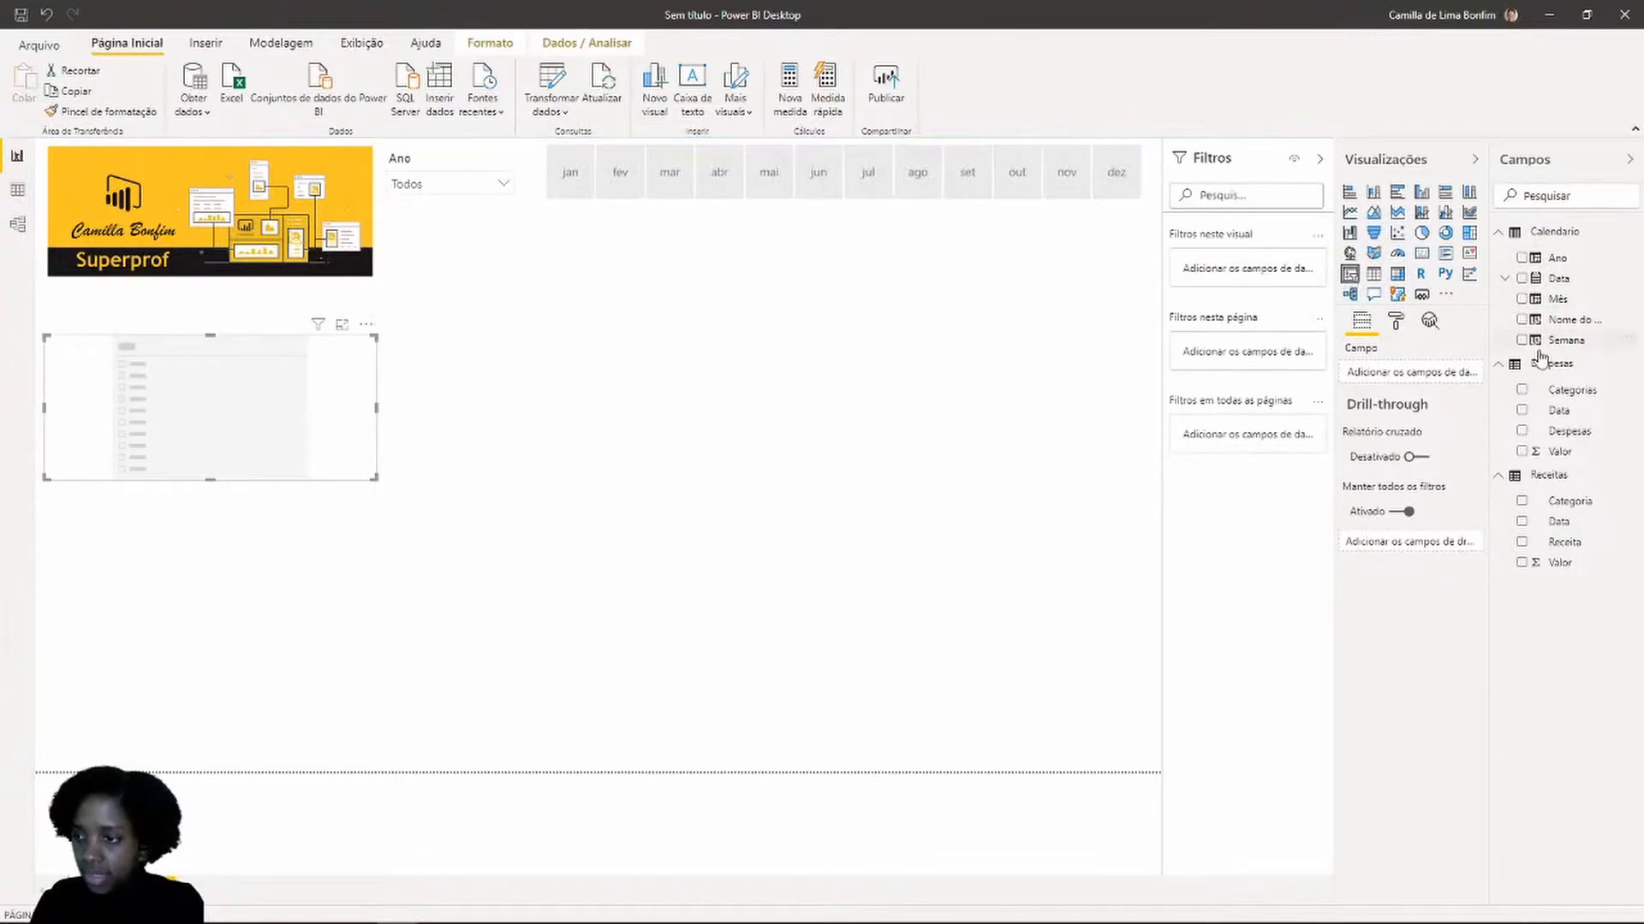
pyautogui.click(1540, 391)
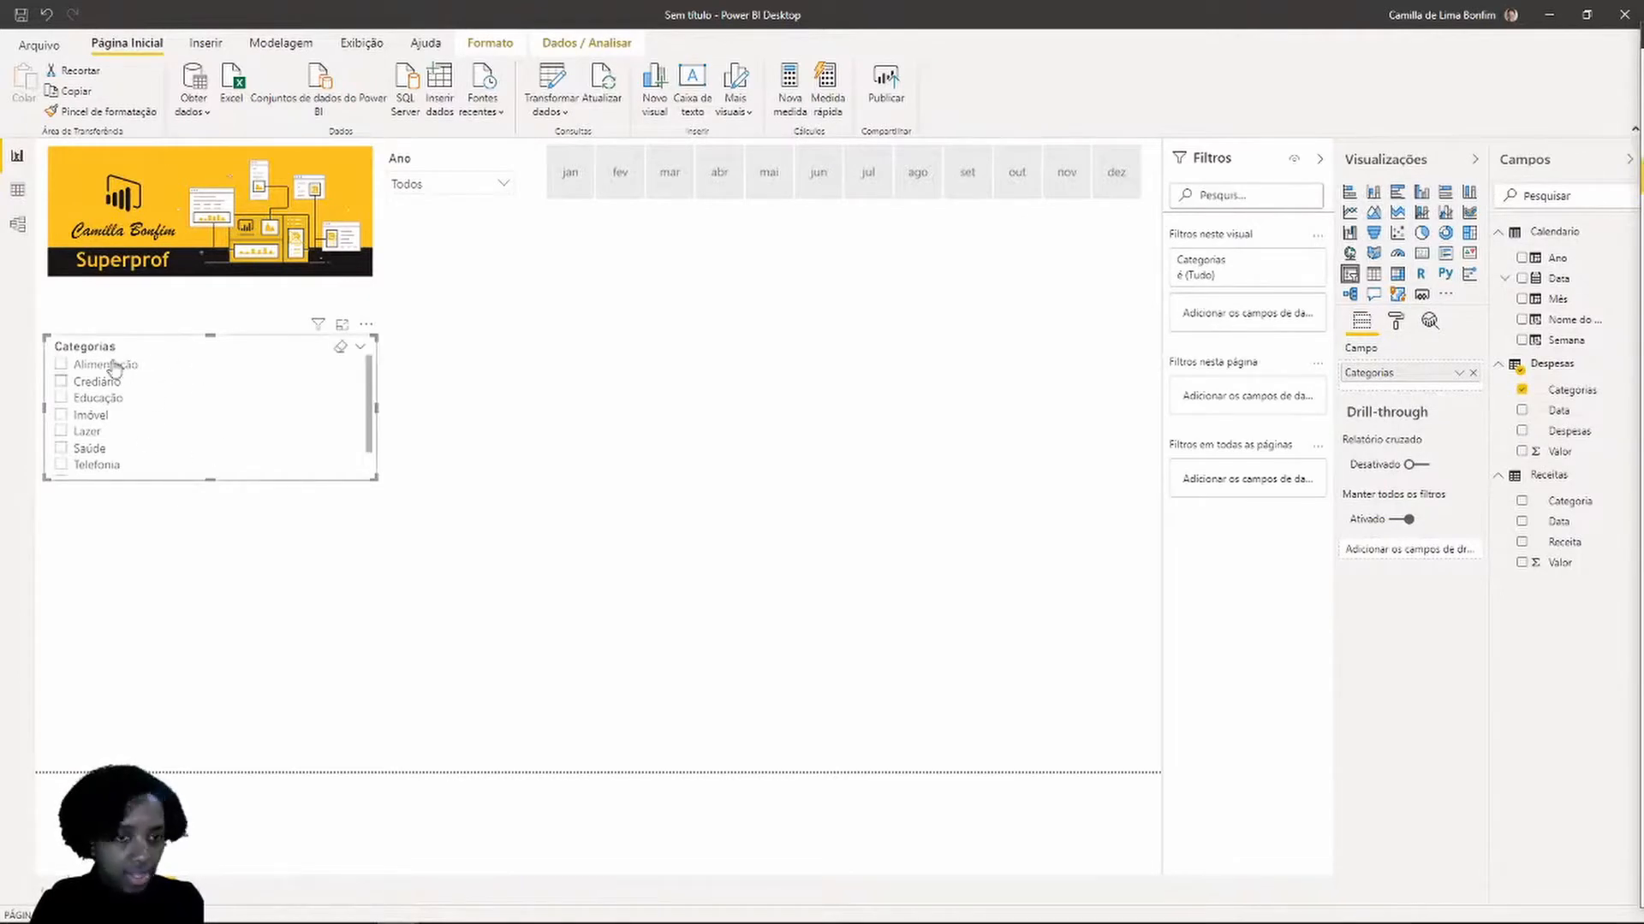
pyautogui.moveTo(374, 478); pyautogui.dragTo(291, 582)
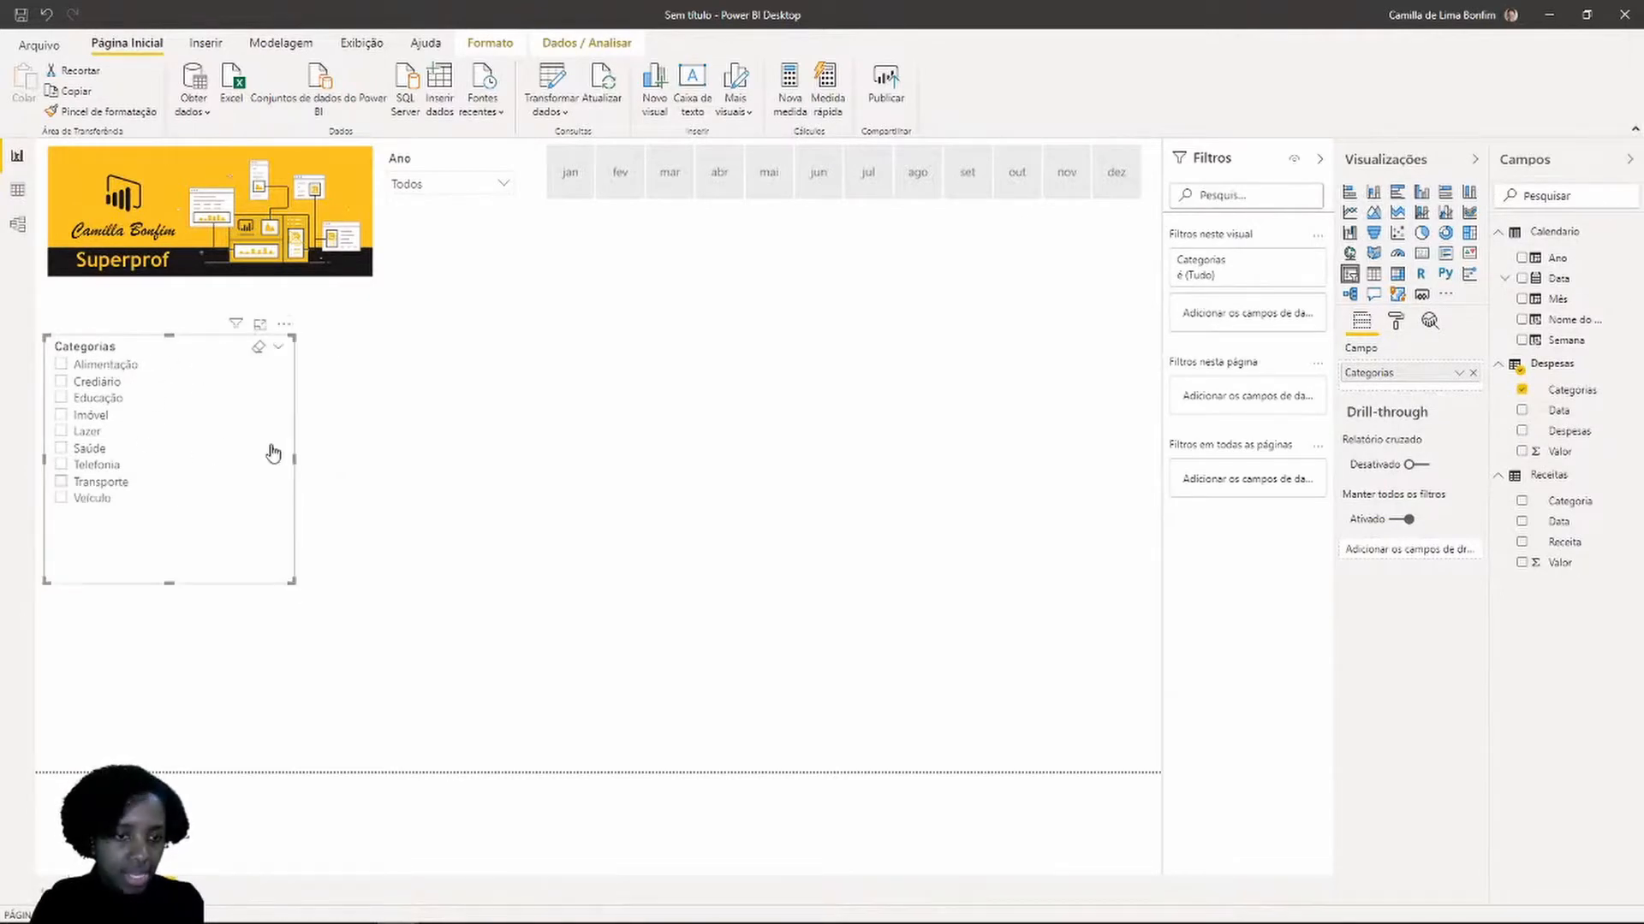
# Set the category slicer's orientation to Horizontal and reshape it into a single narrow column from the banner down to the page's lower edge
pyautogui.click(1402, 327)
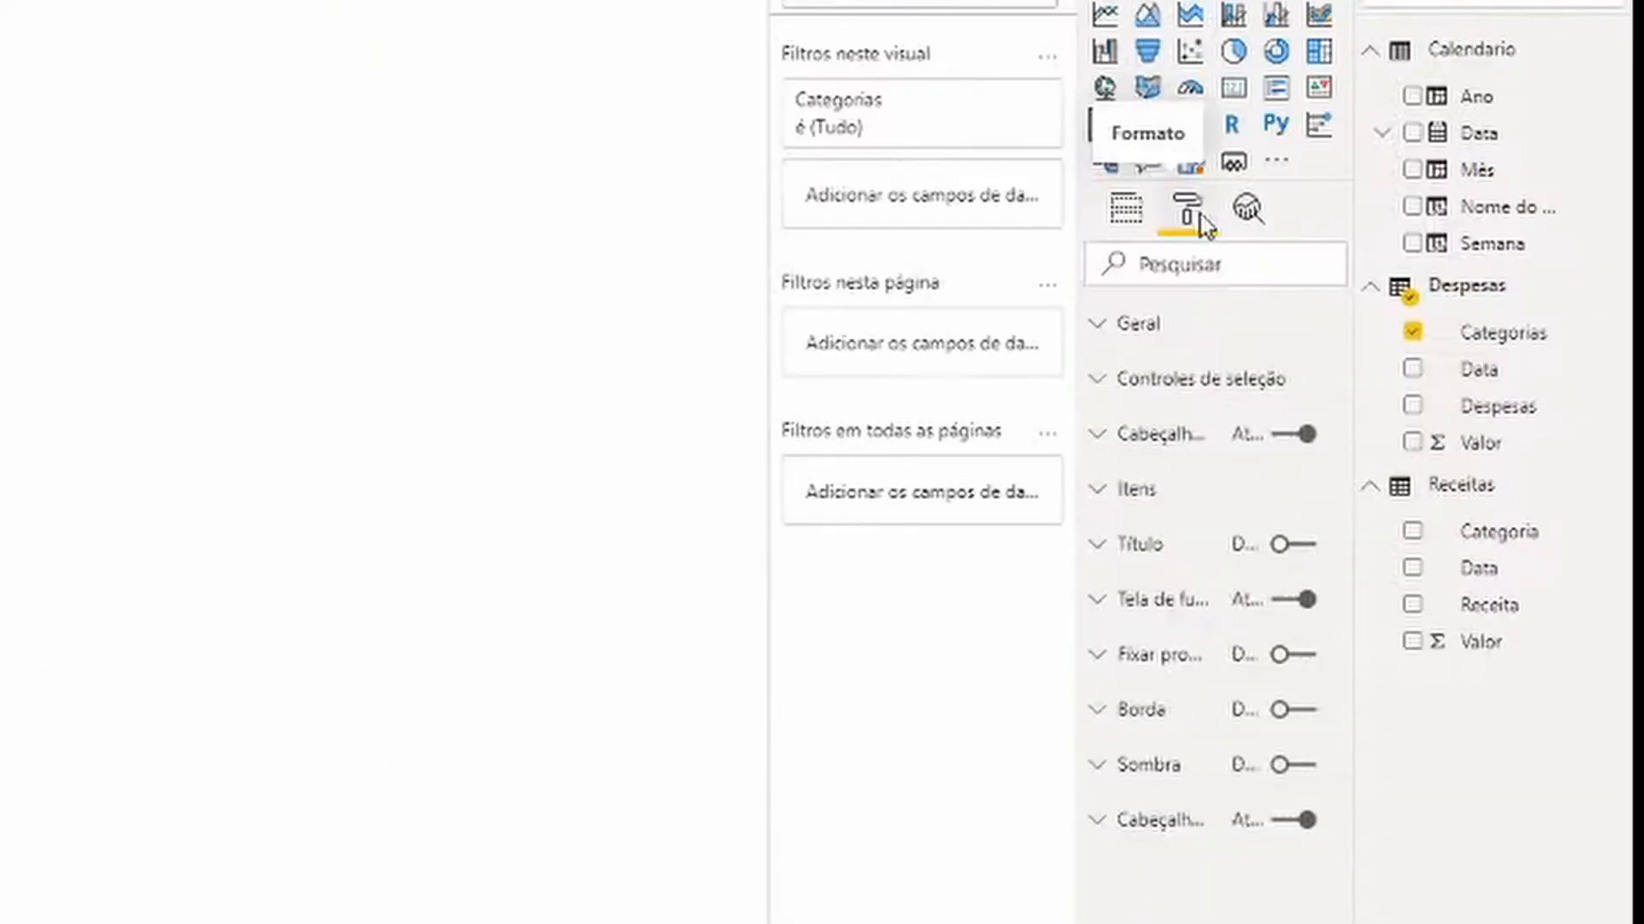
pyautogui.click(1139, 325)
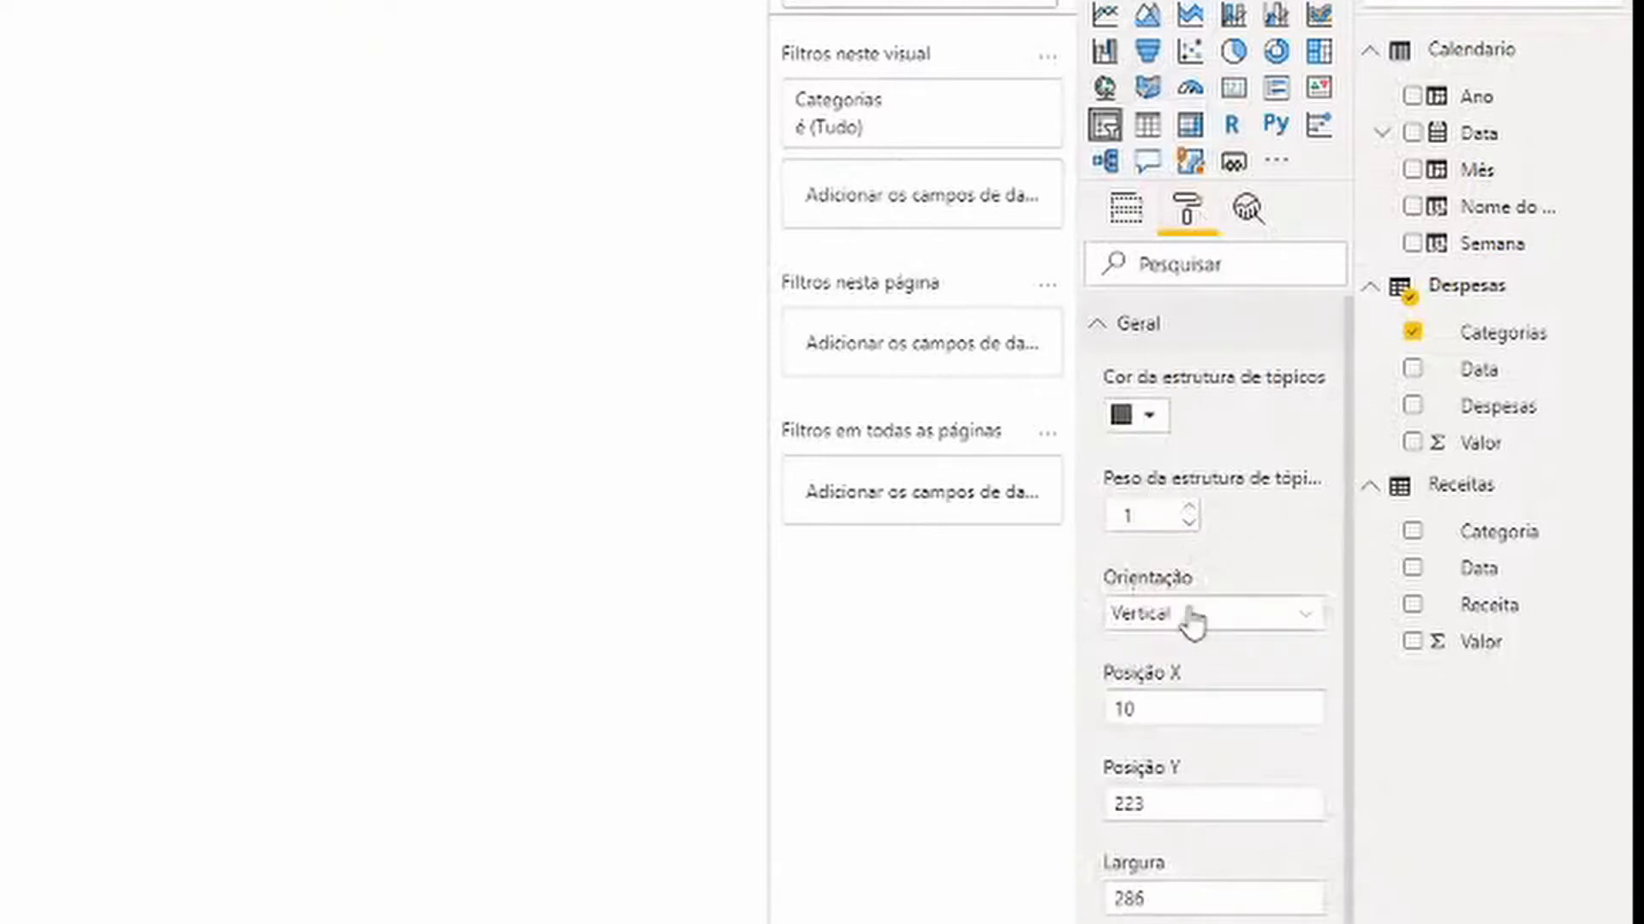
pyautogui.click(1186, 668)
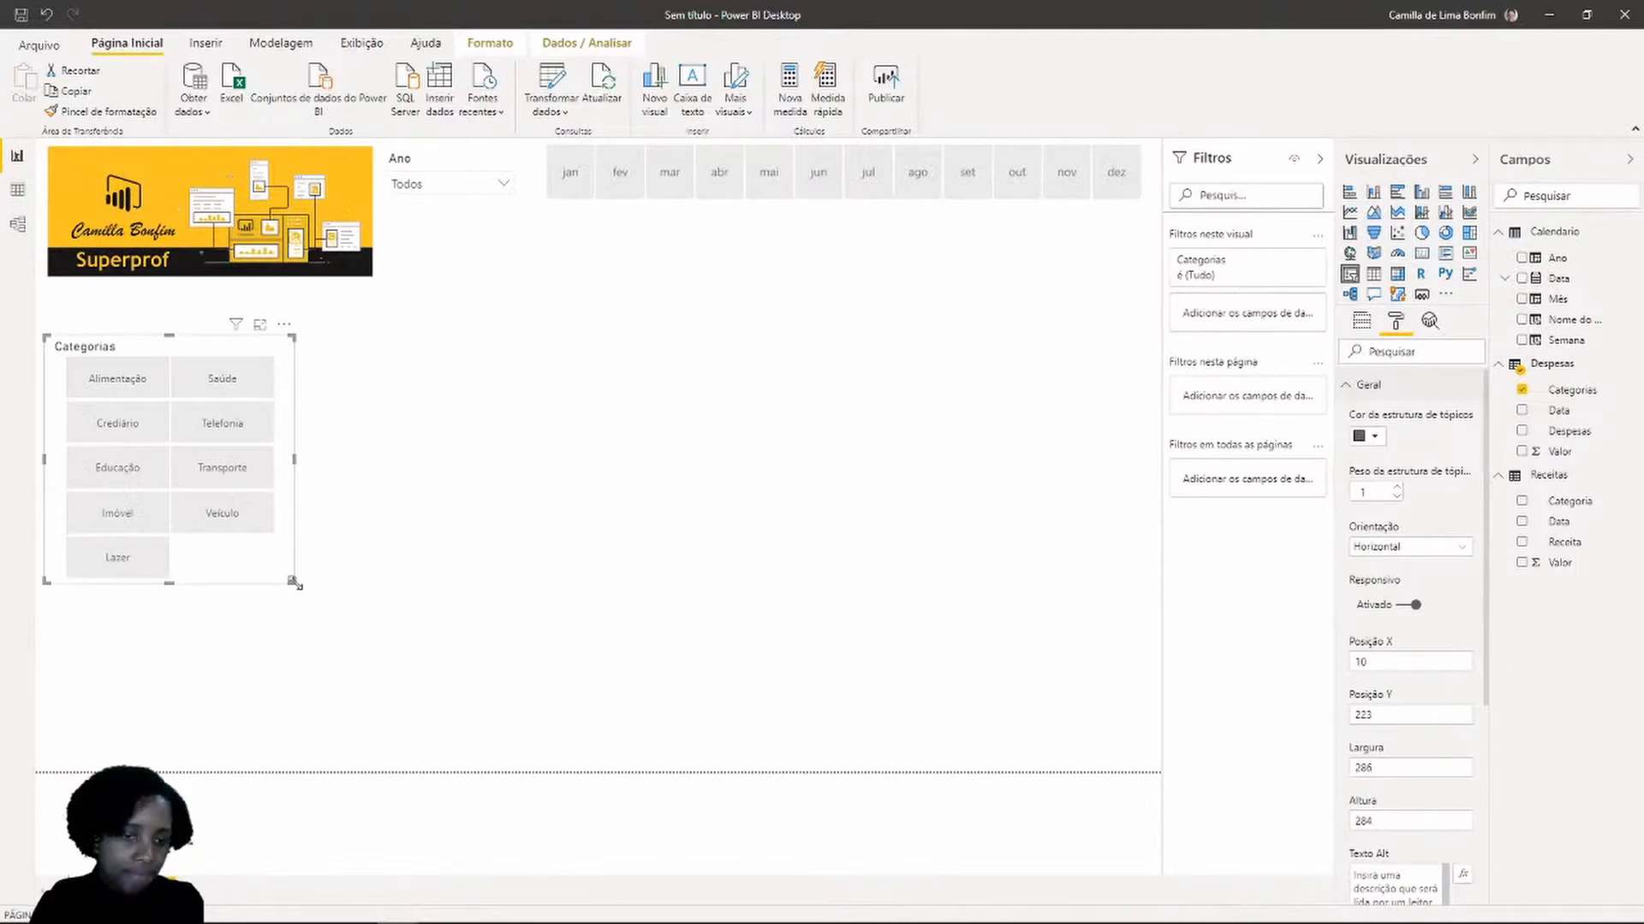
pyautogui.moveTo(294, 583); pyautogui.dragTo(178, 776)
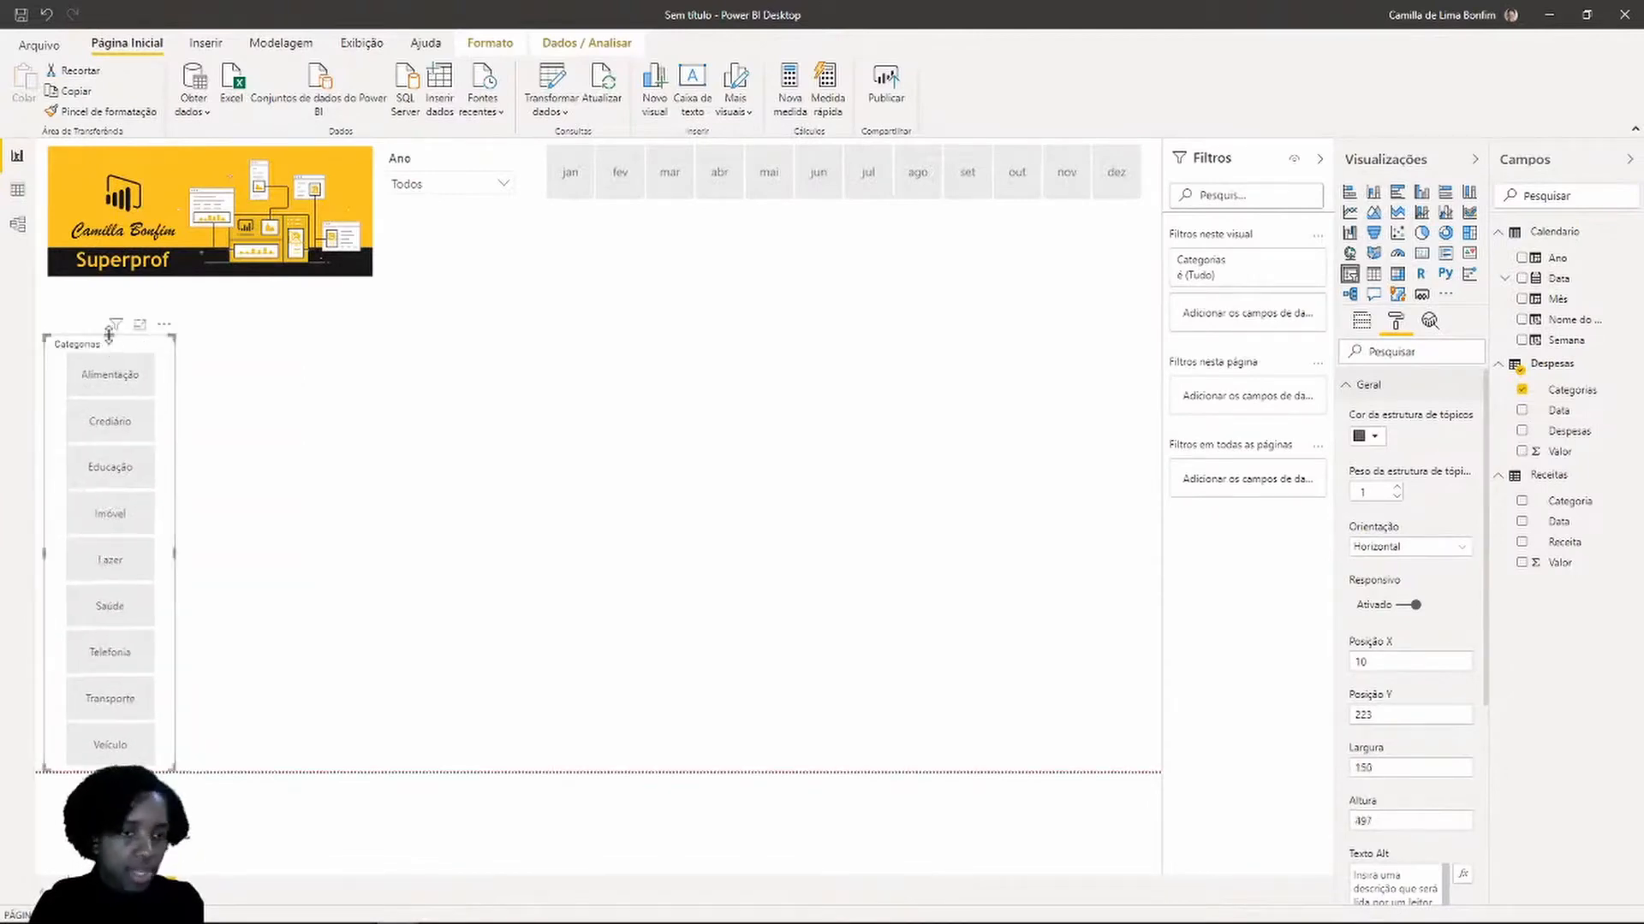
pyautogui.moveTo(117, 335); pyautogui.dragTo(117, 287)
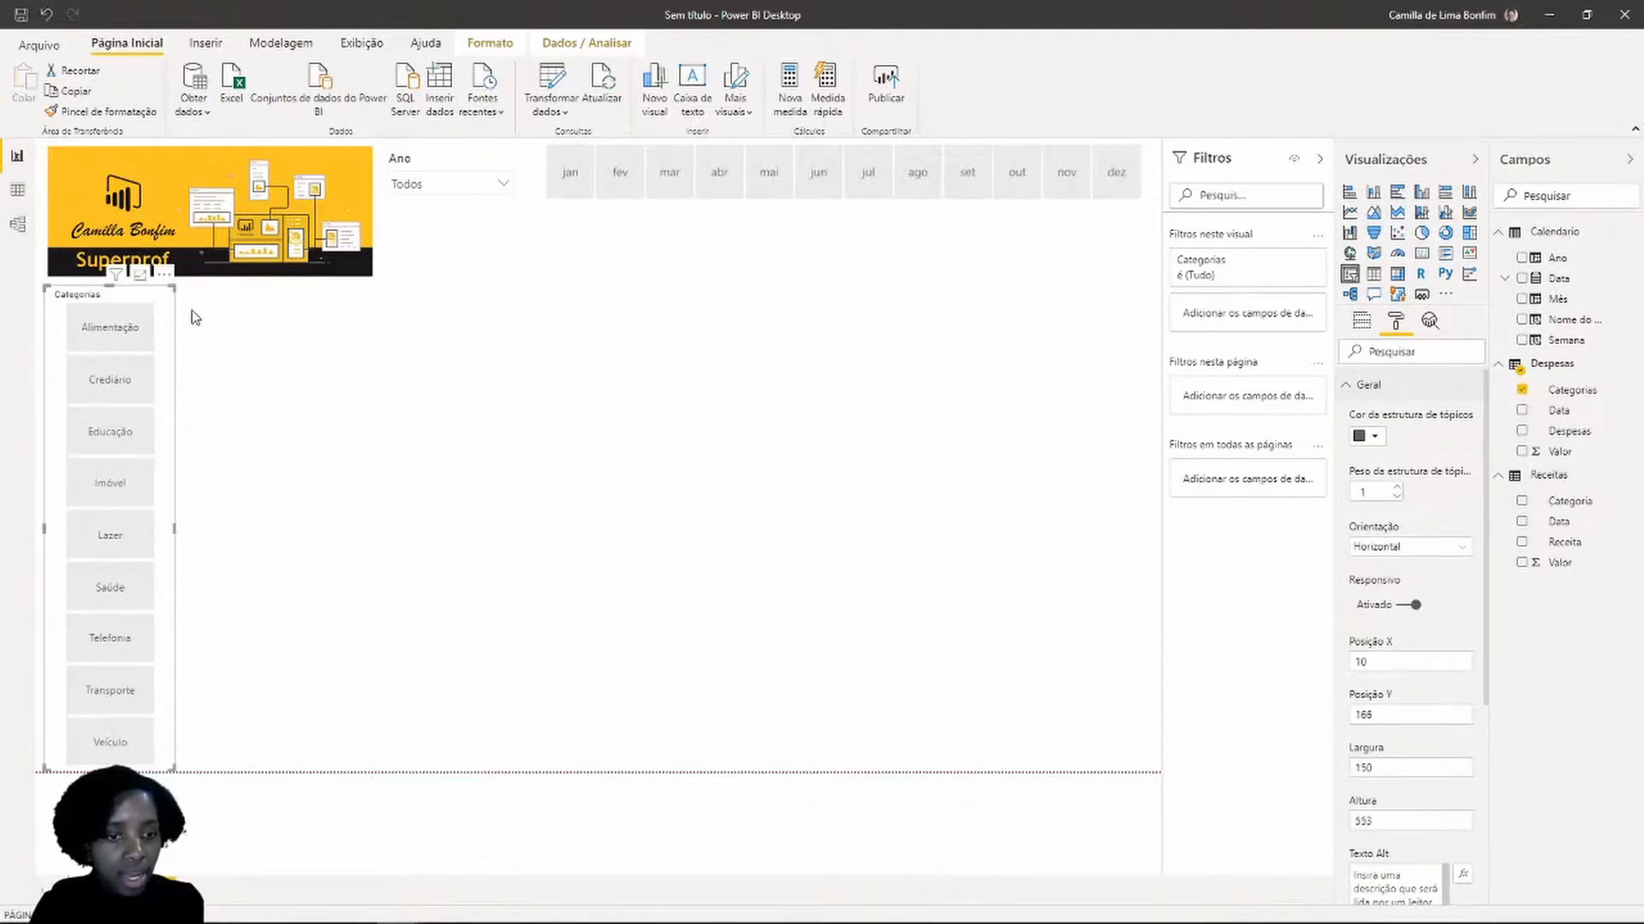
pyautogui.click(193, 319)
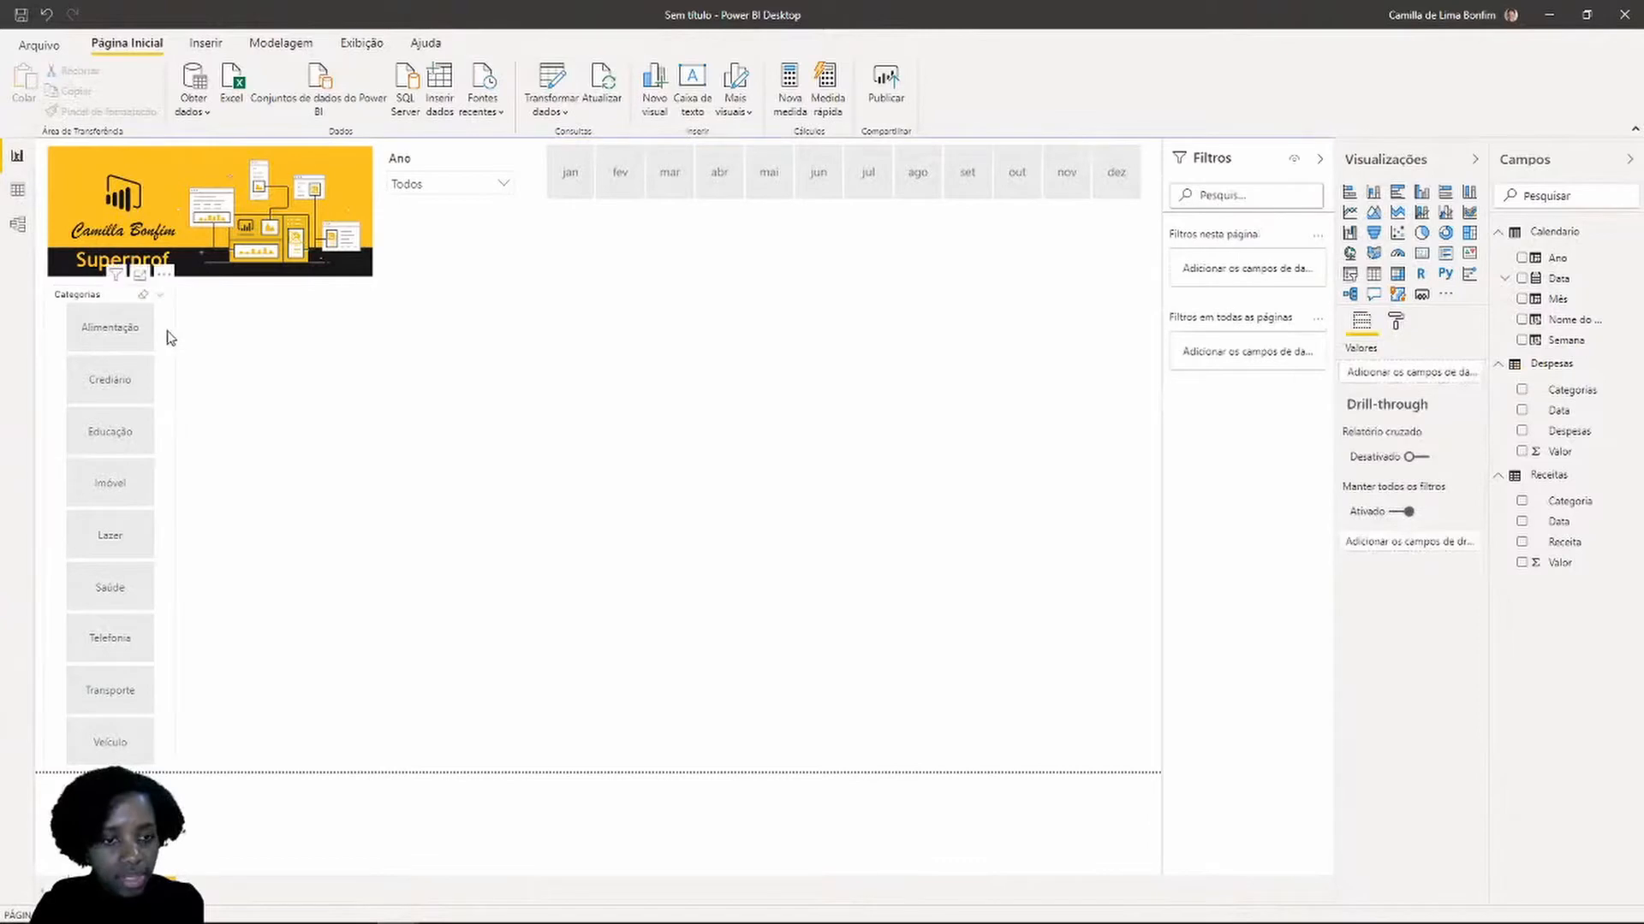
# Turn off the category slicer's own header and enable its "Selecionar tudo" option
pyautogui.click(168, 331)
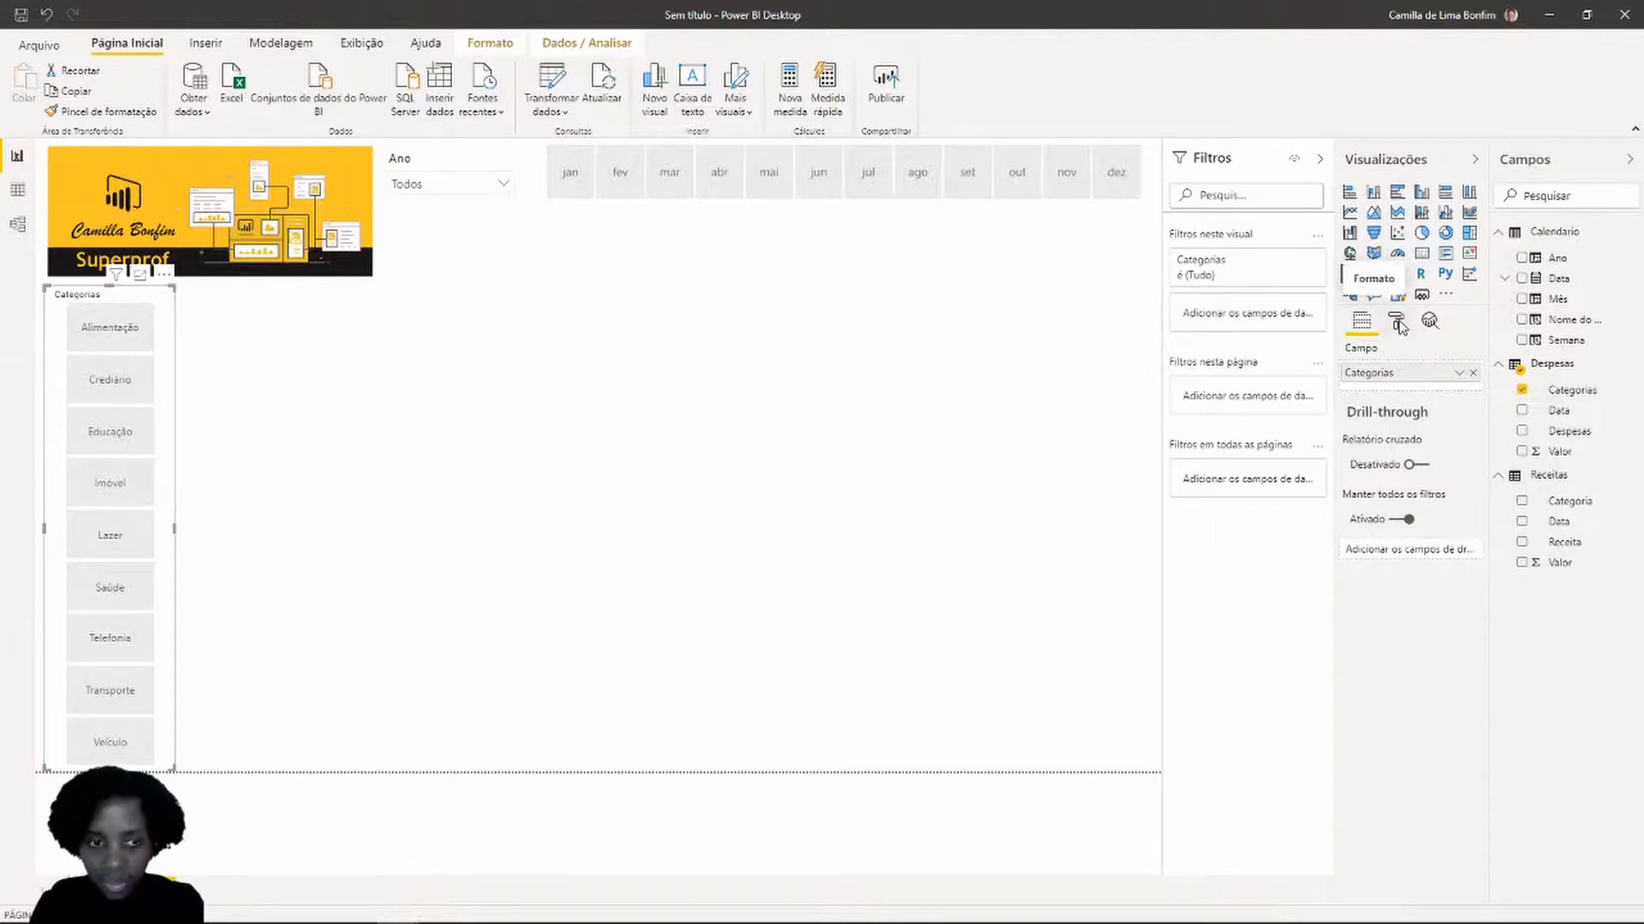
pyautogui.click(1396, 323)
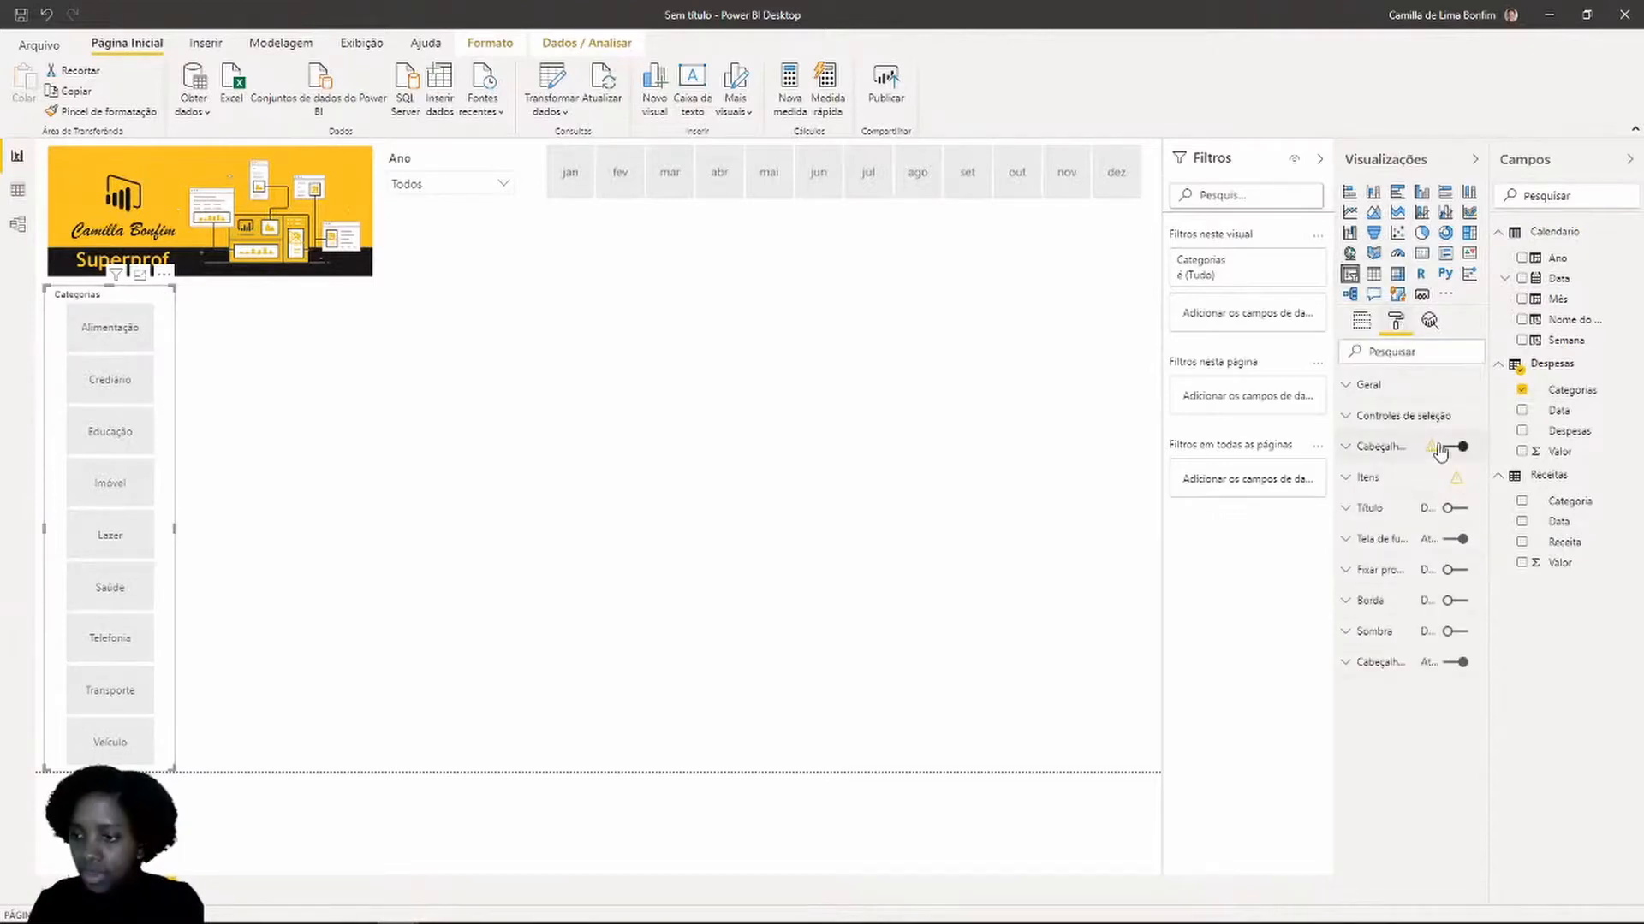
pyautogui.click(1441, 446)
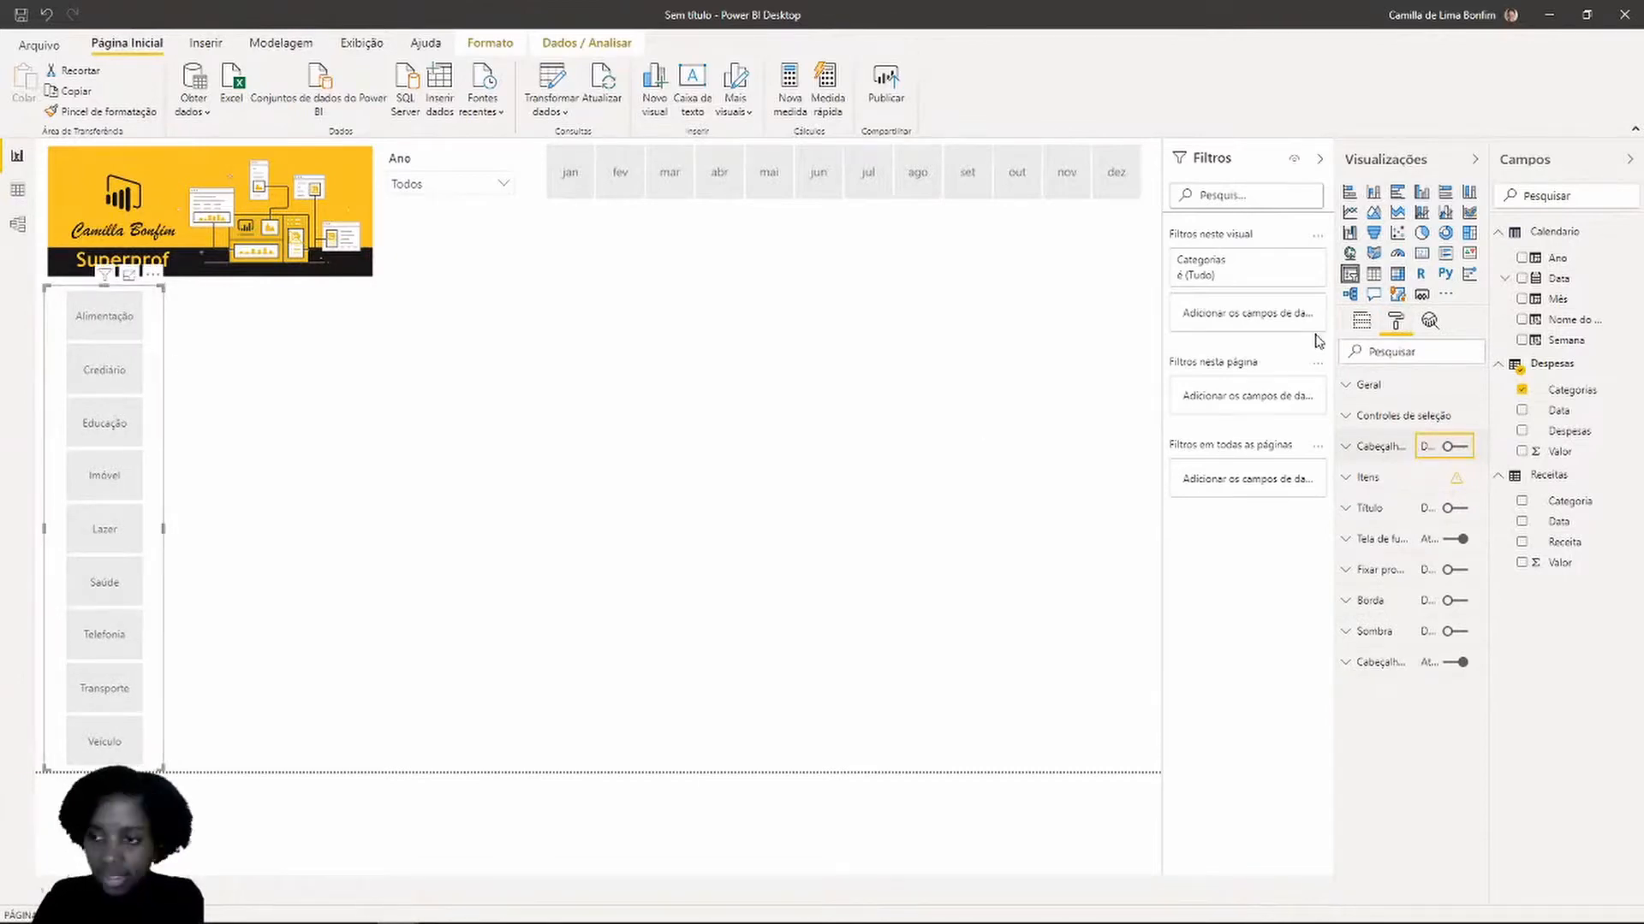
pyautogui.click(1348, 418)
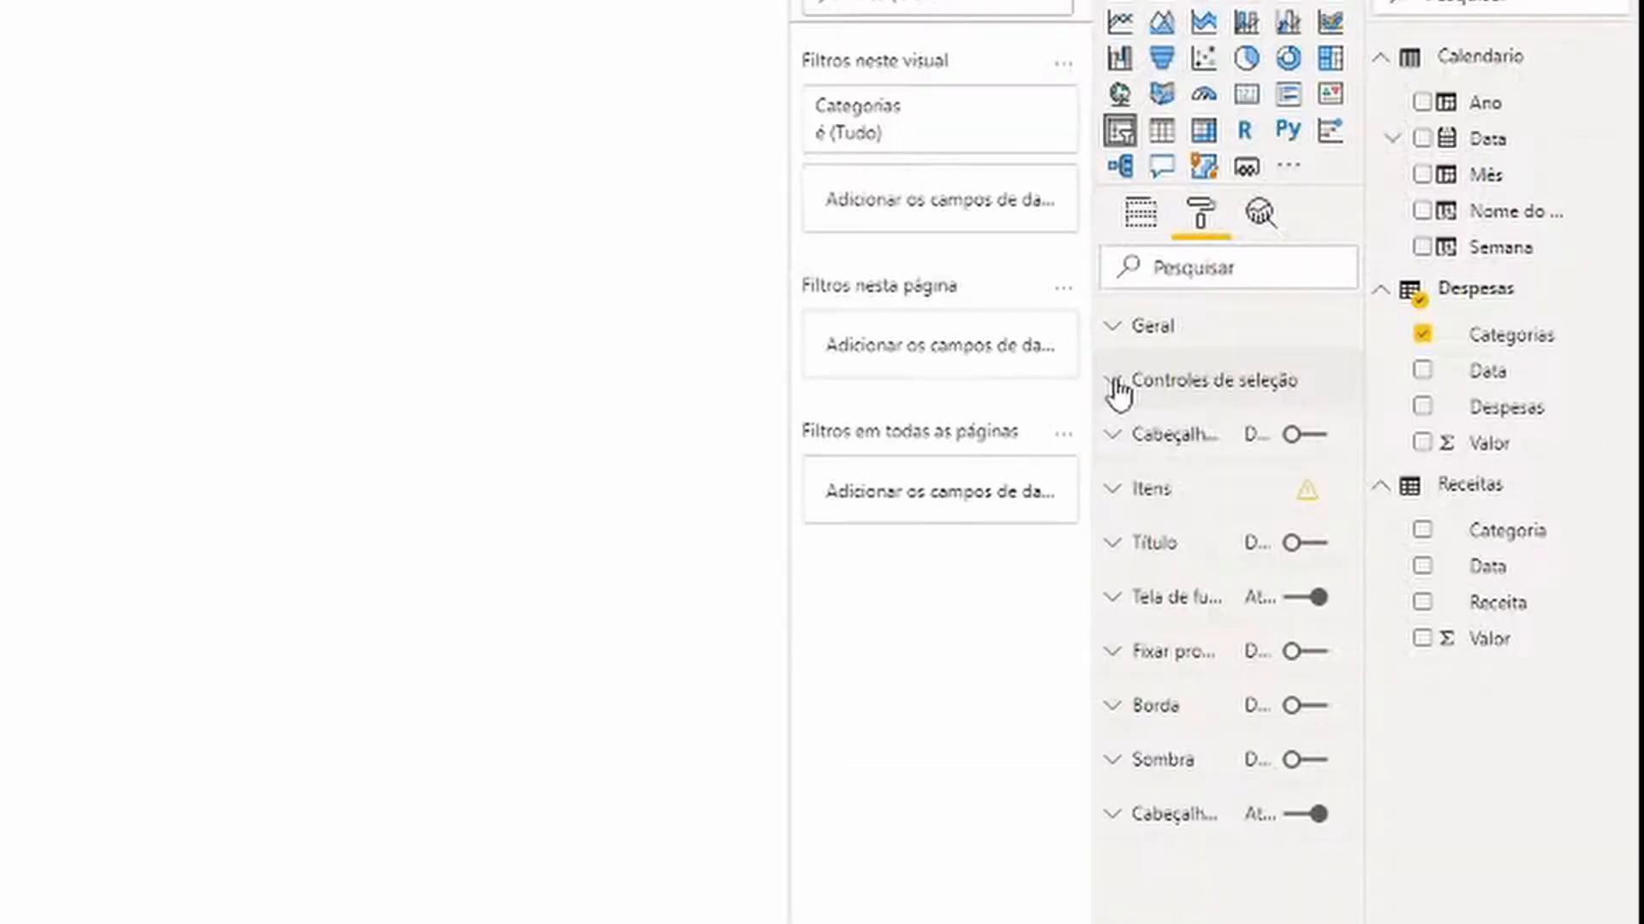
pyautogui.click(1349, 419)
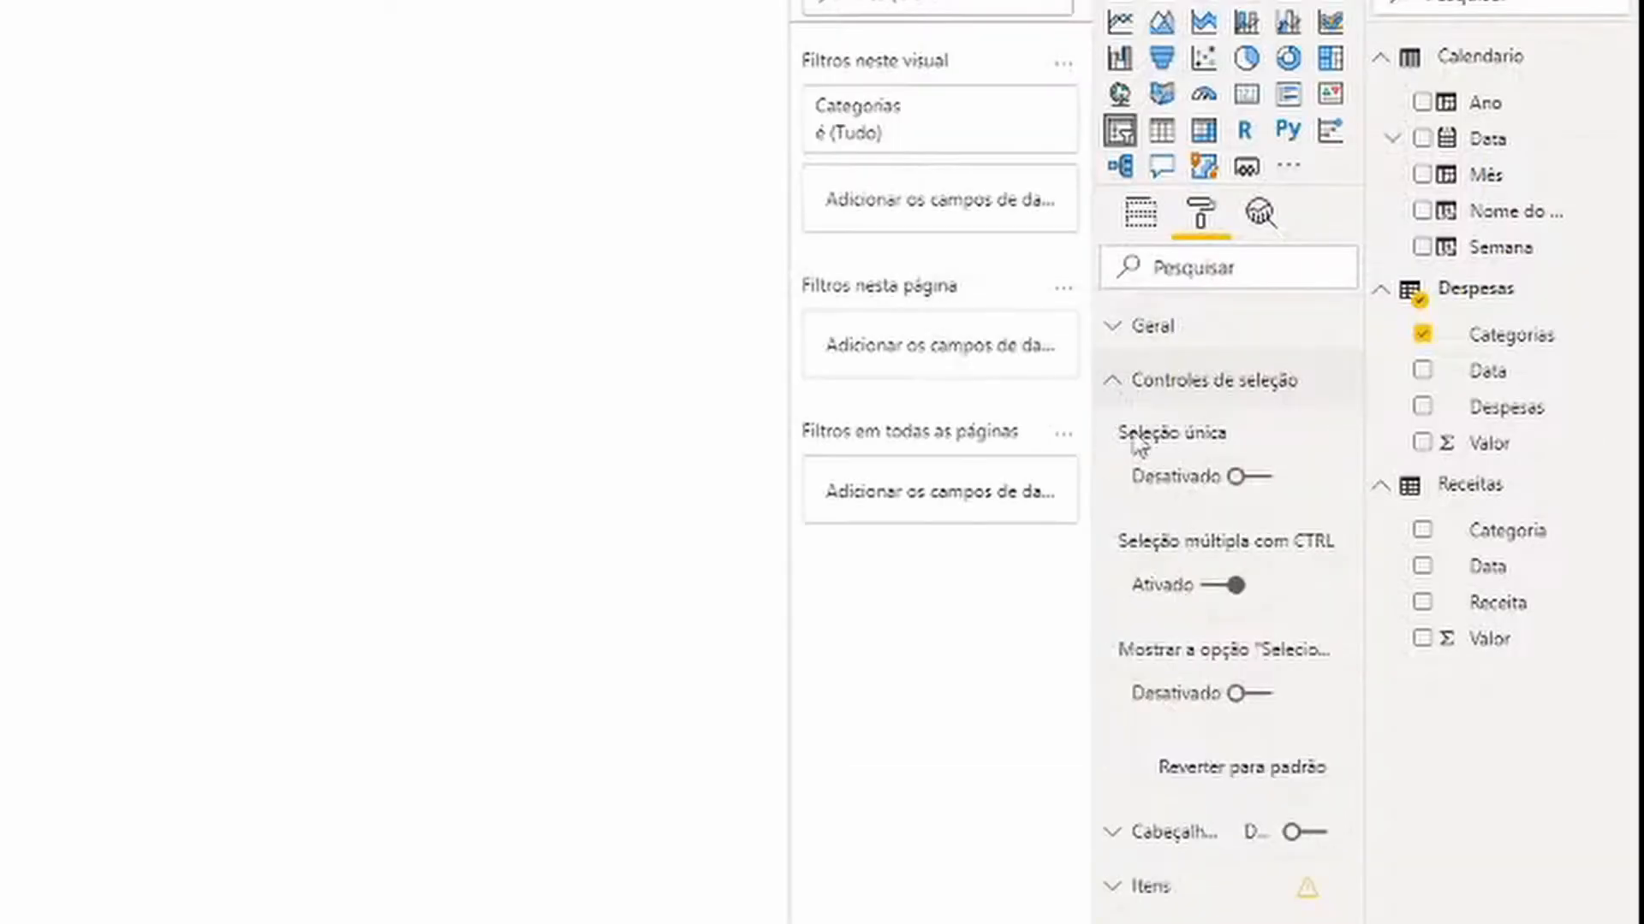
pyautogui.moveTo(1289, 663)
pyautogui.click(1164, 704)
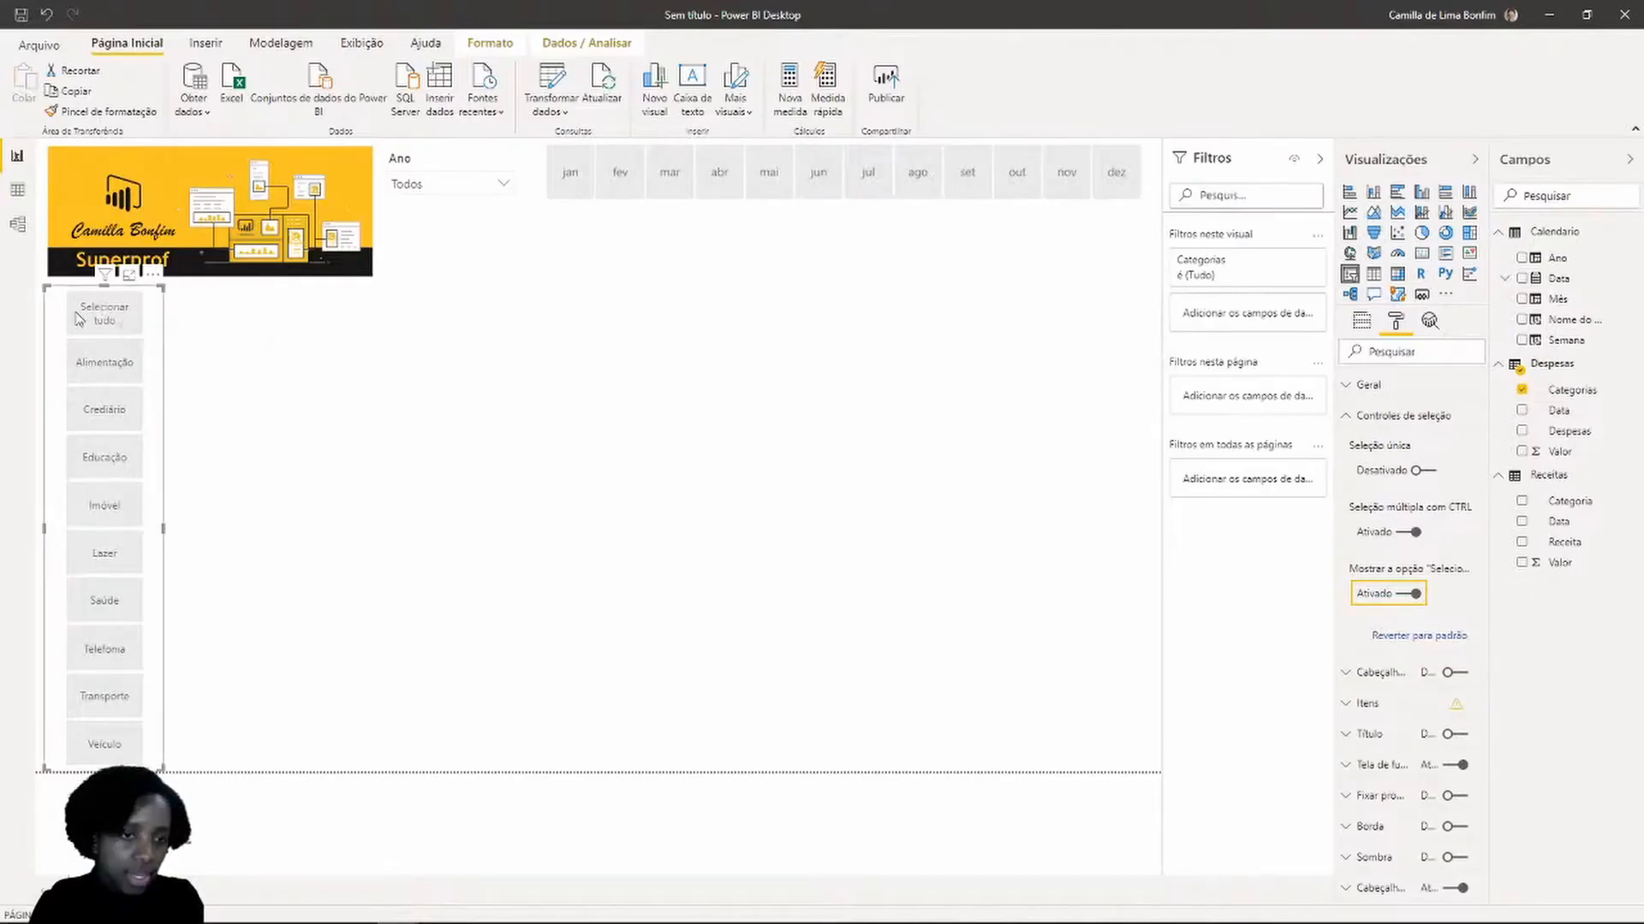
# Test the category slicer by toggling all categories, picking single ones, combining Crediário, Educação and Imóvel, and selecting only Alimentação
pyautogui.click(113, 322)
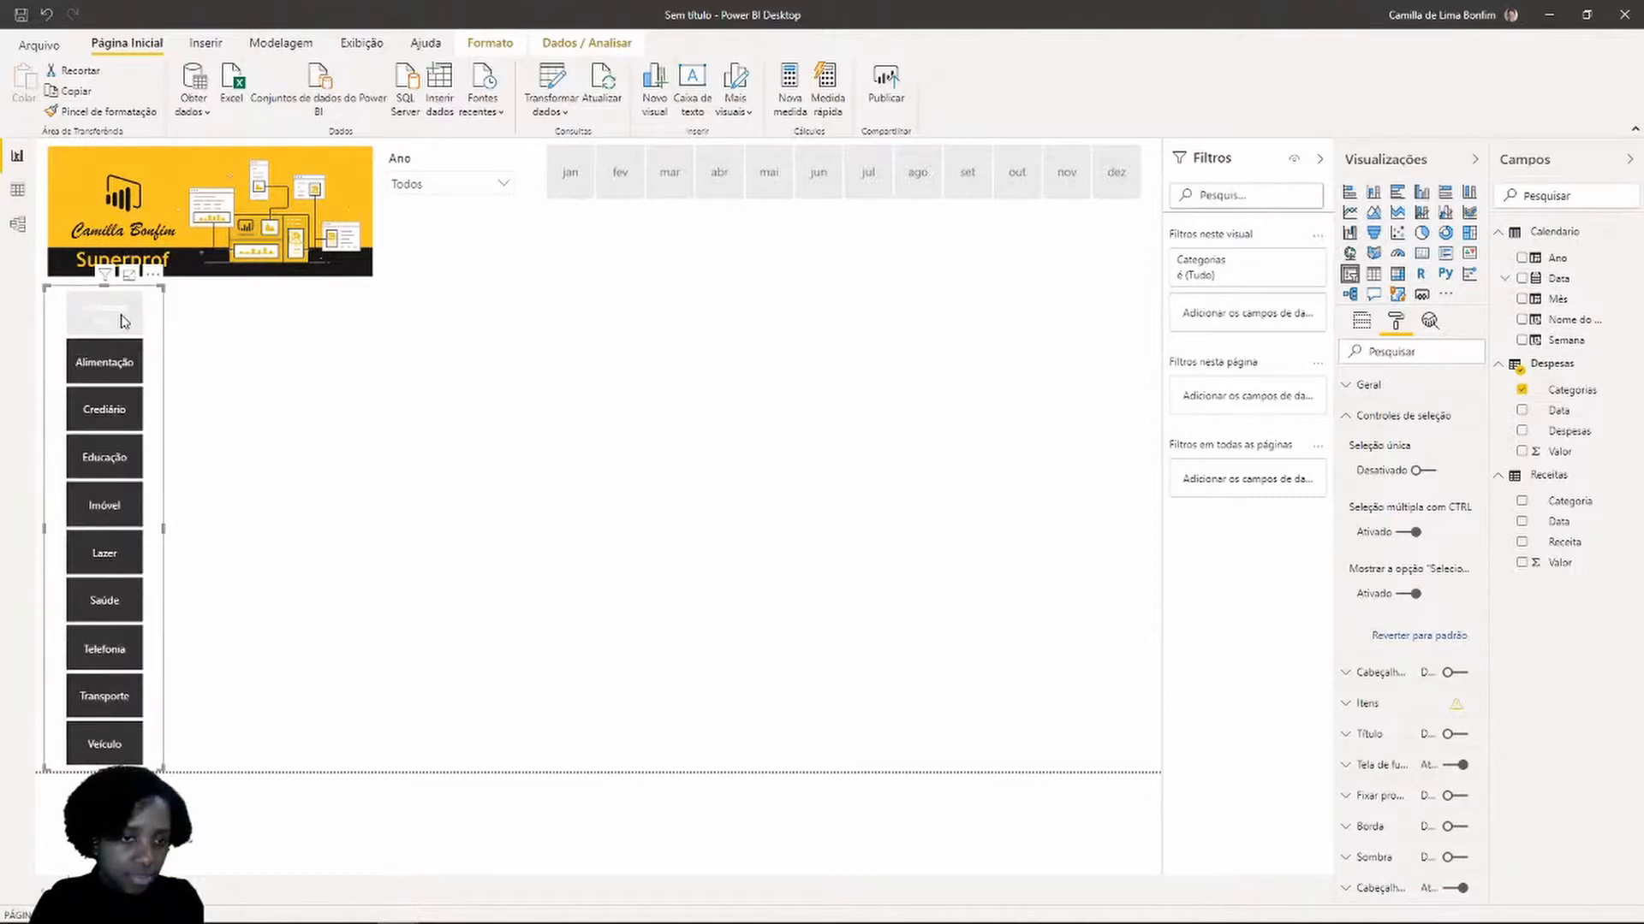
pyautogui.click(121, 321)
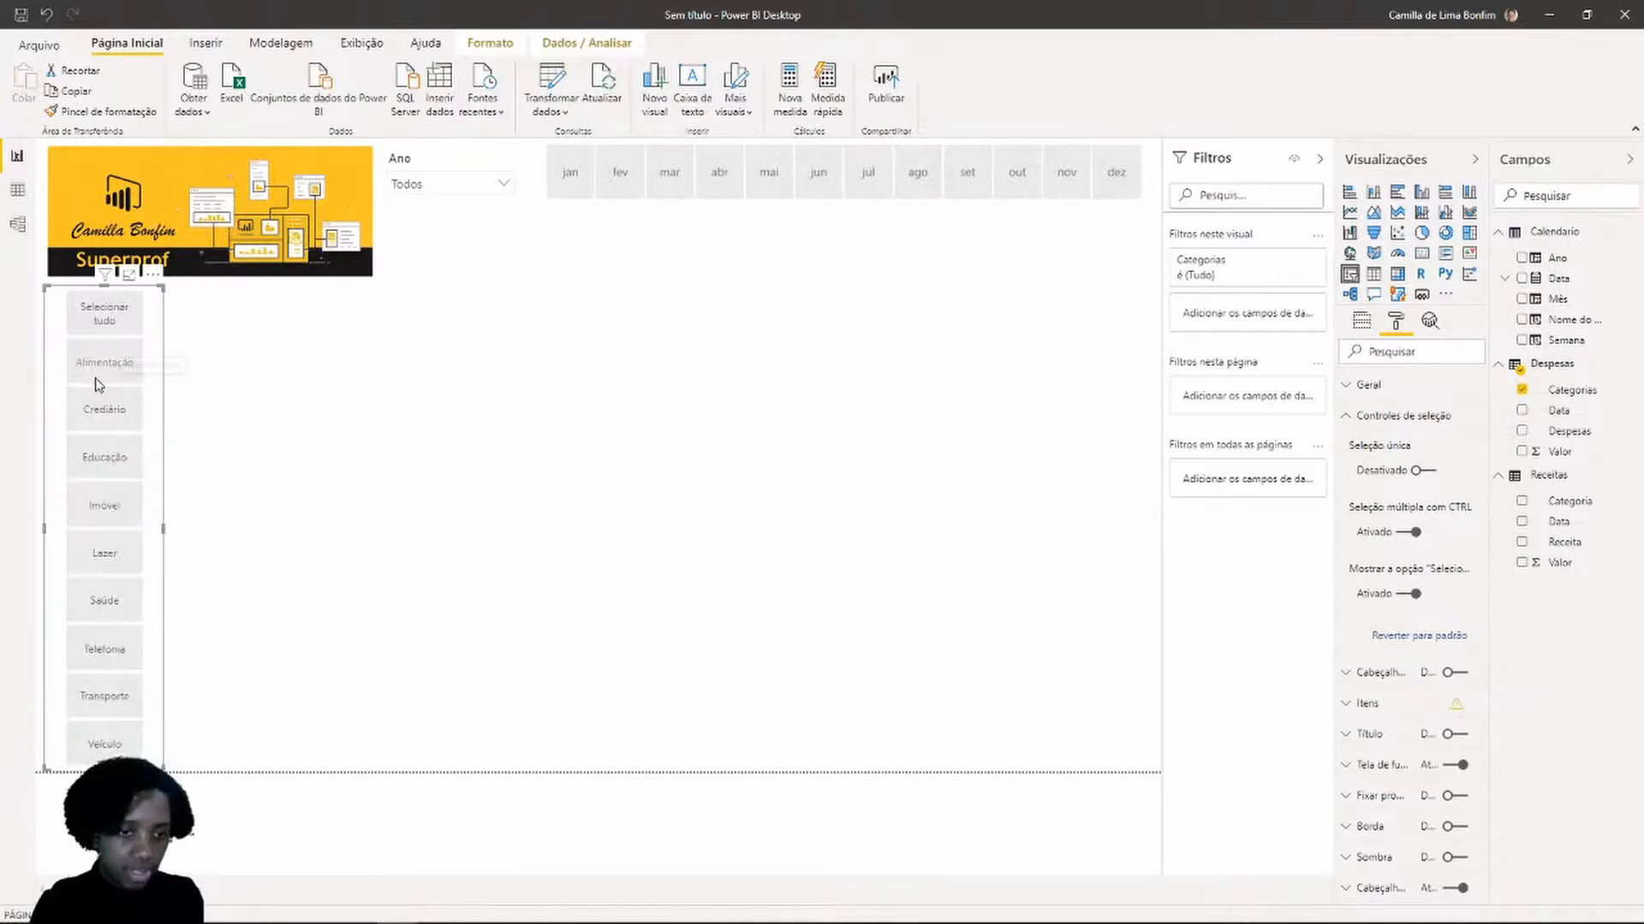
pyautogui.click(101, 406)
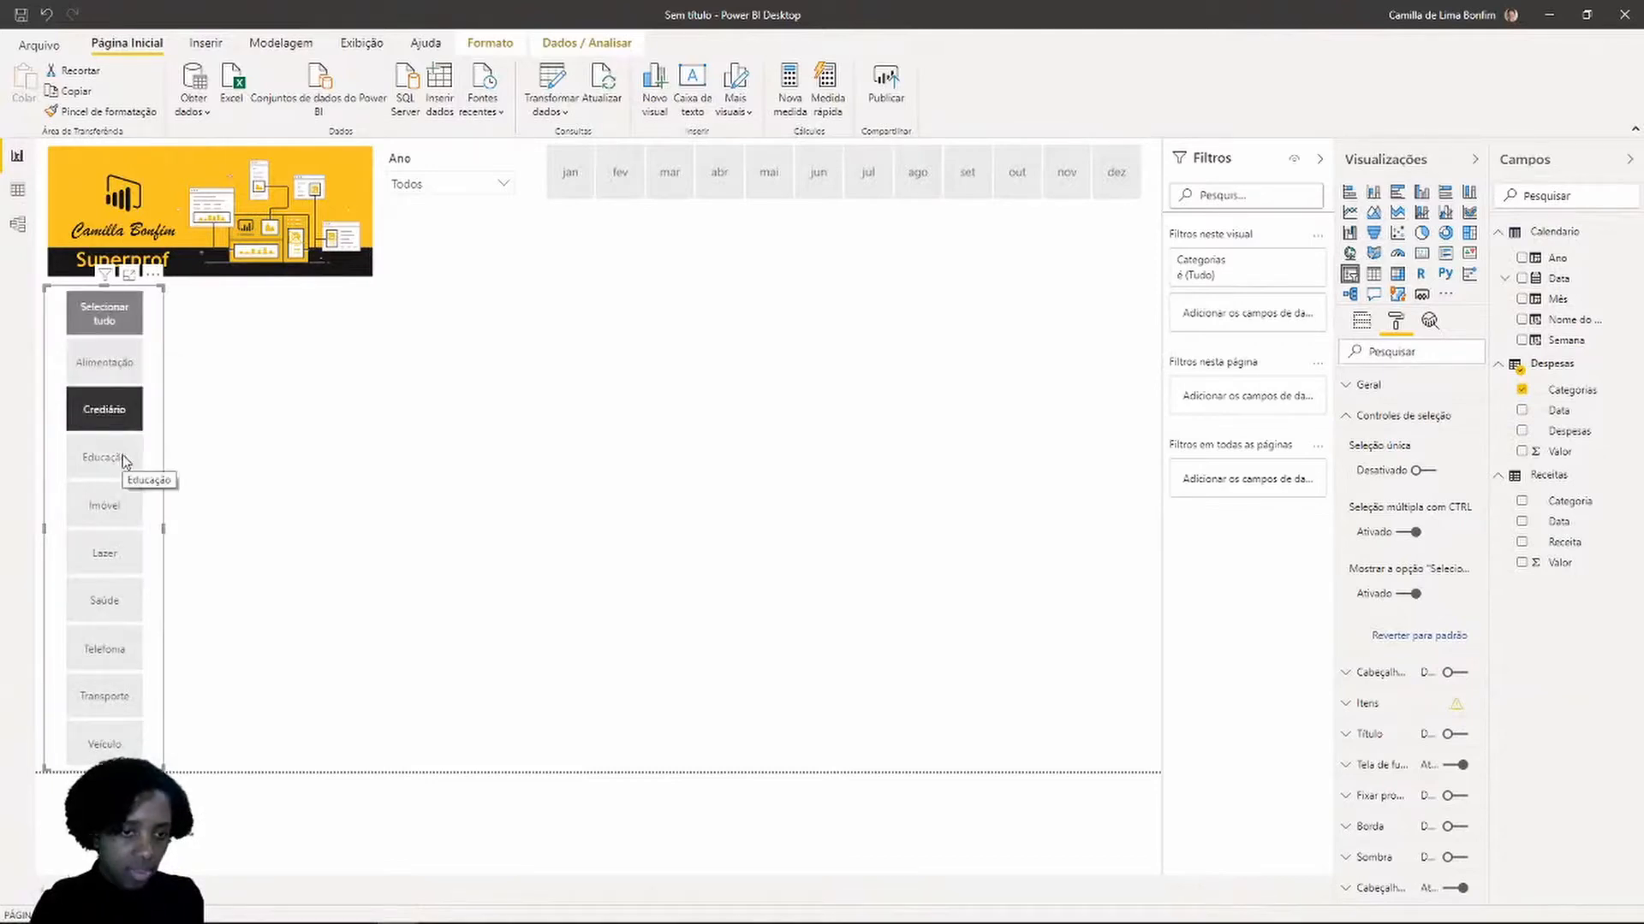
pyautogui.click(118, 411)
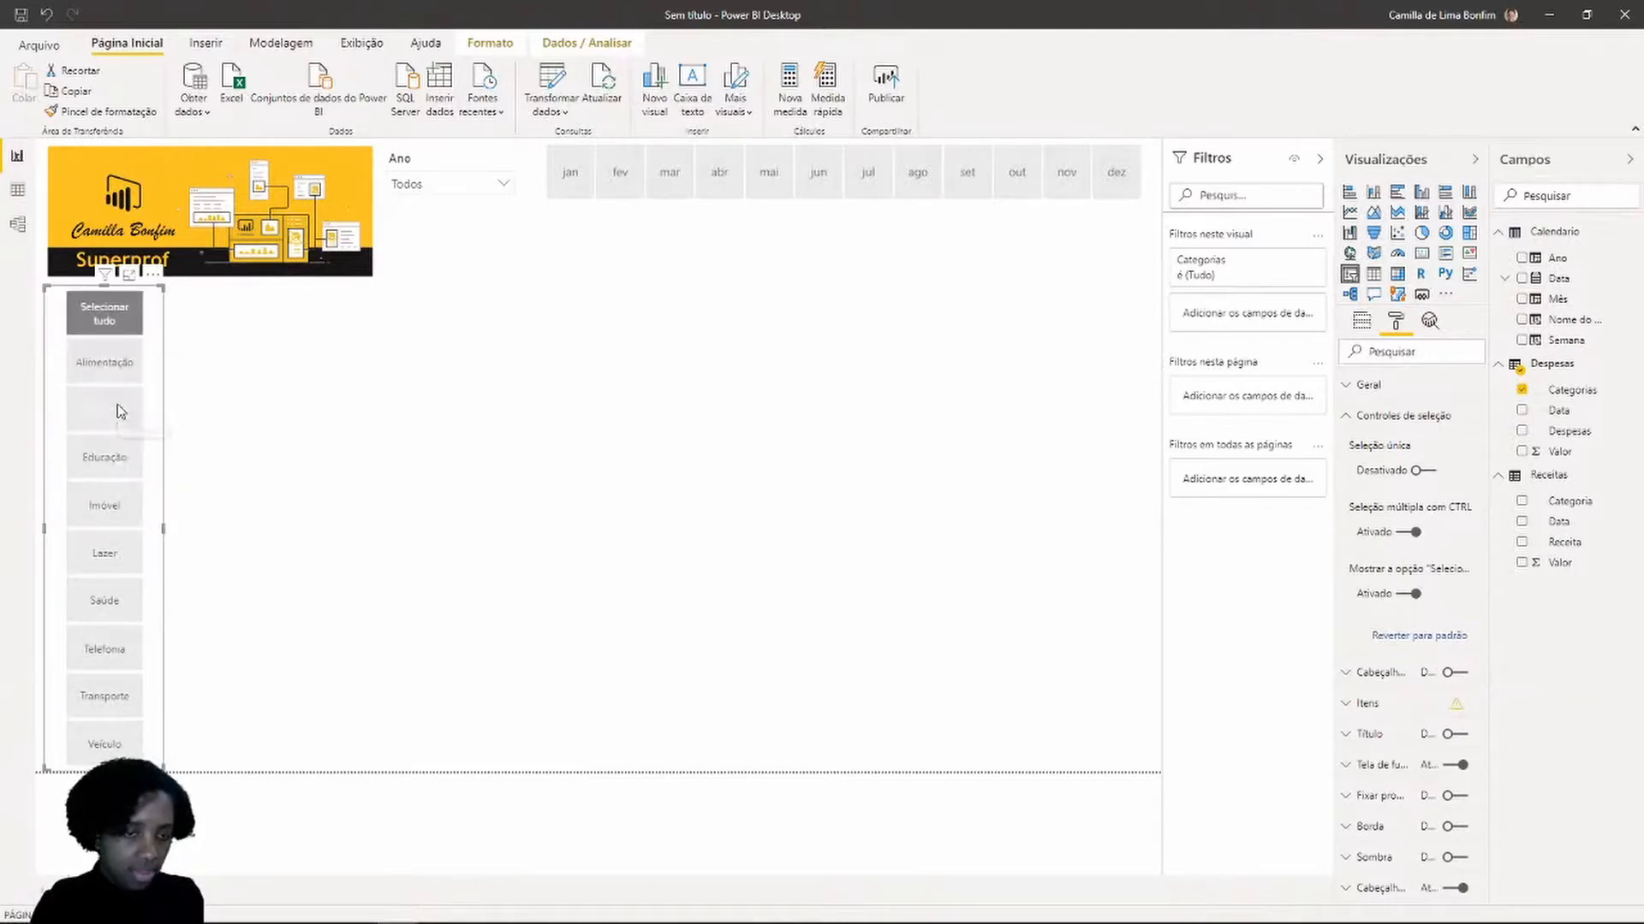
pyautogui.click(120, 460)
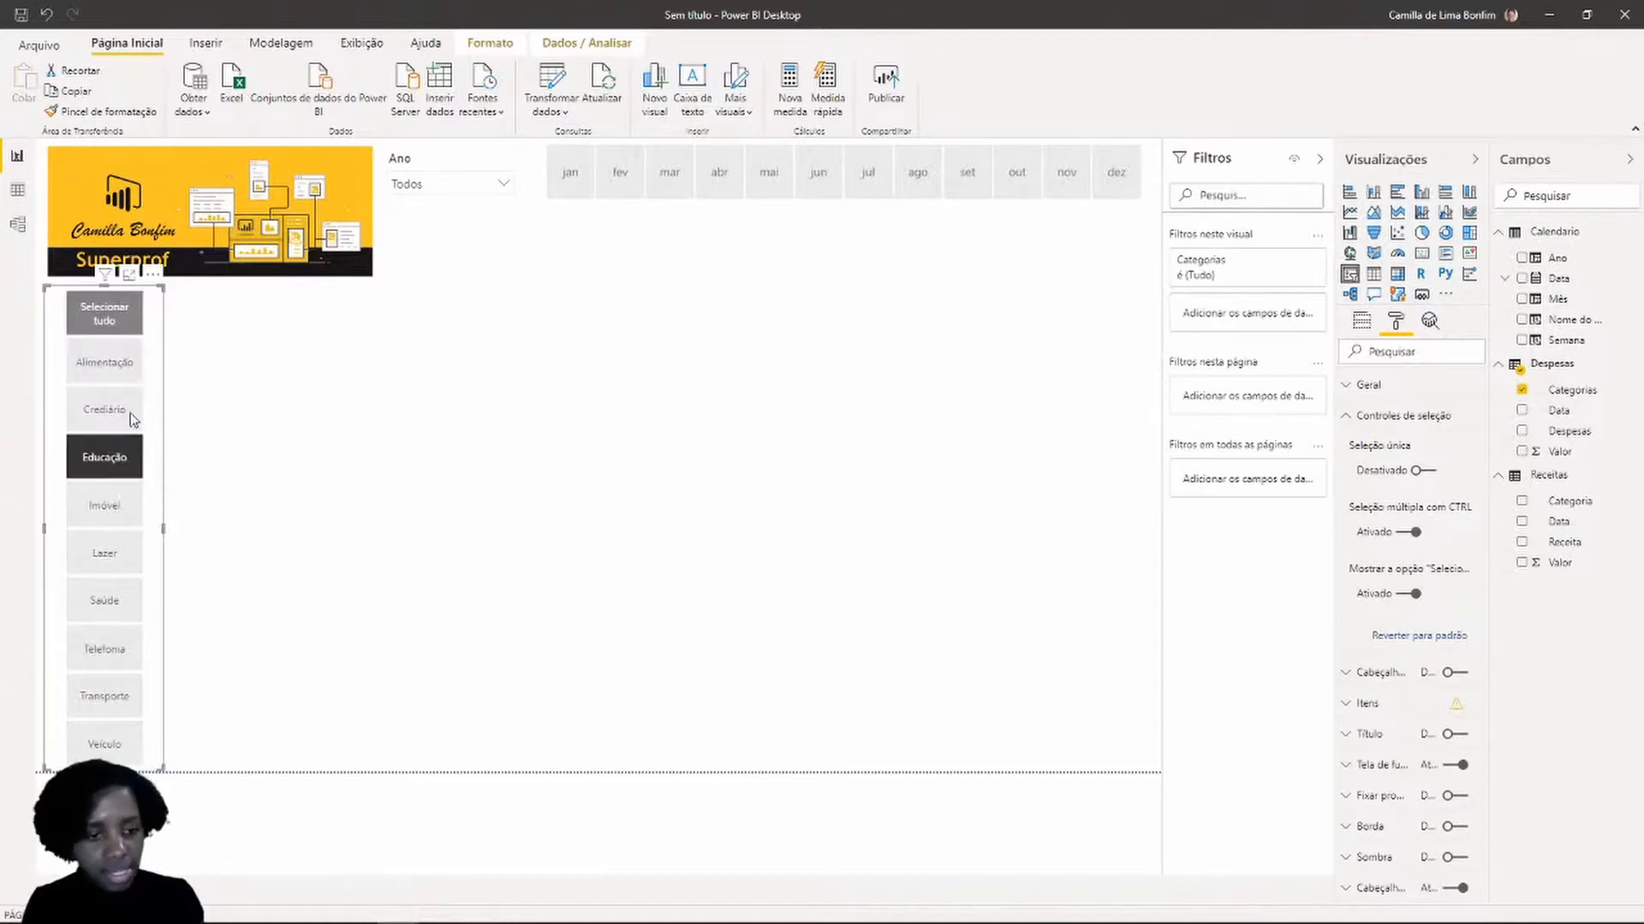
pyautogui.click(127, 425)
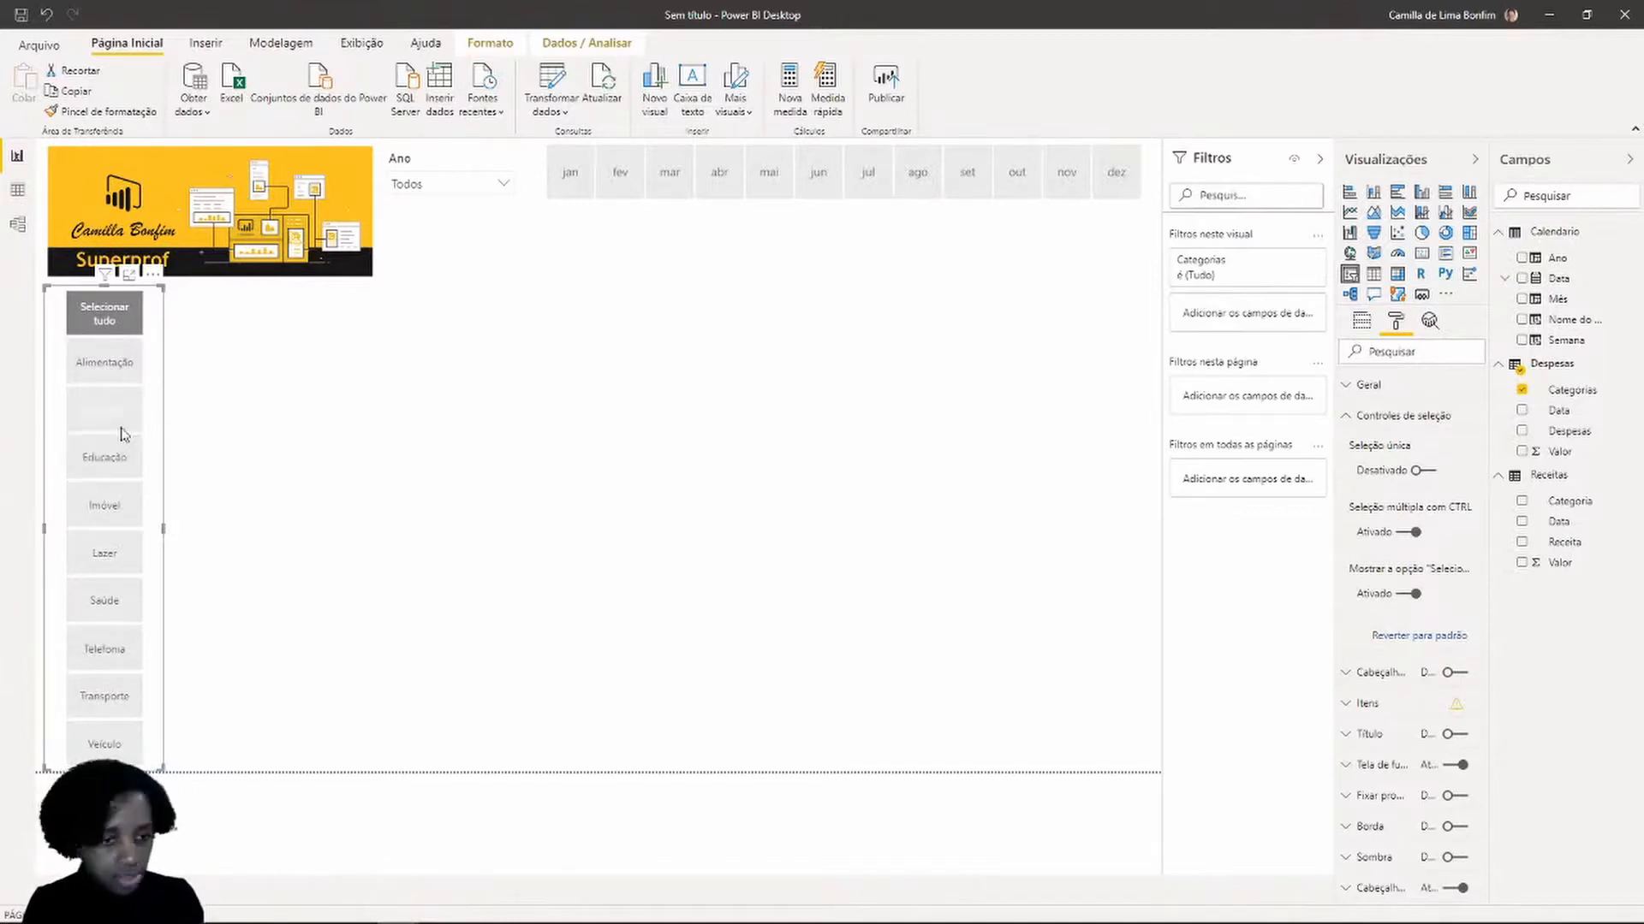
pyautogui.keyDown('ctrl'); pyautogui.click(117, 500); pyautogui.keyUp('ctrl')
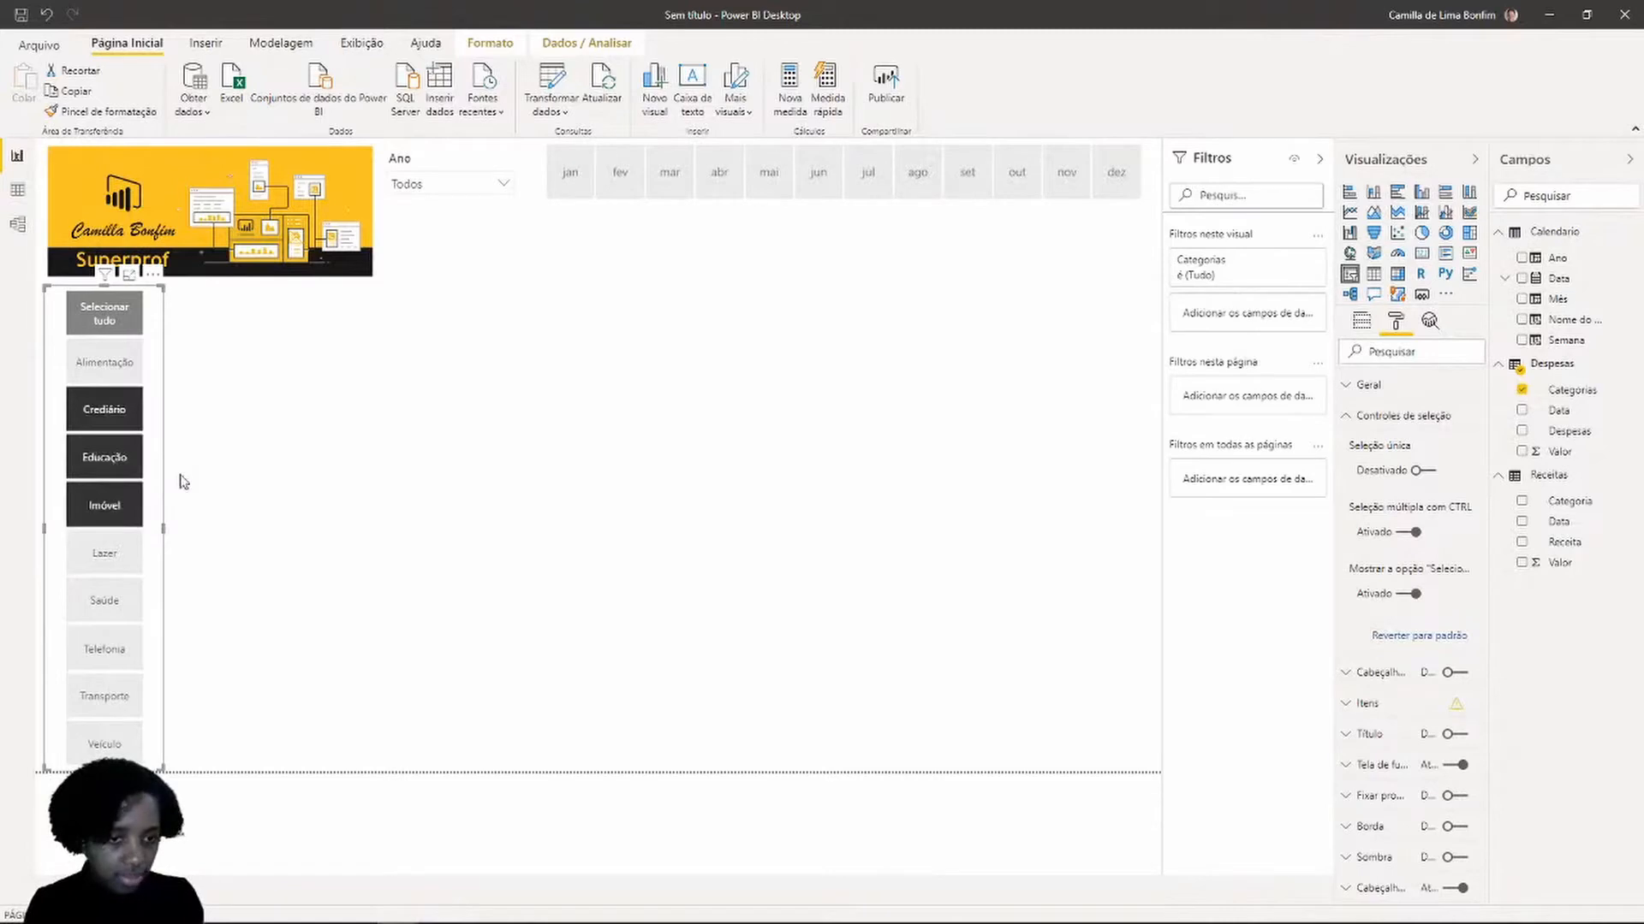
pyautogui.click(183, 481)
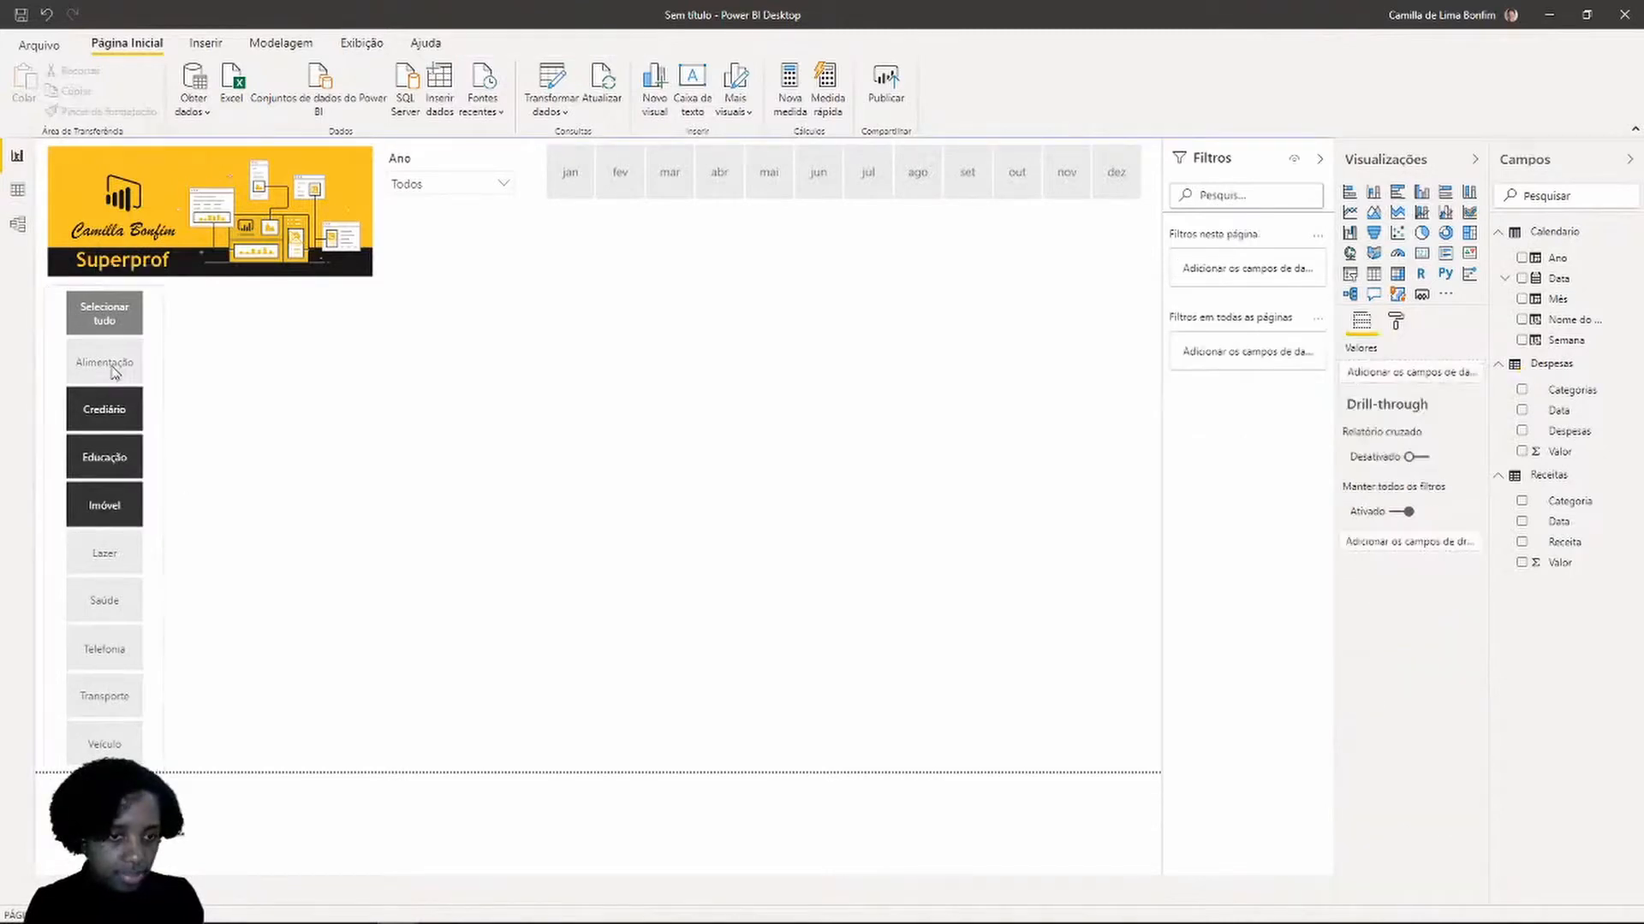
pyautogui.click(112, 366)
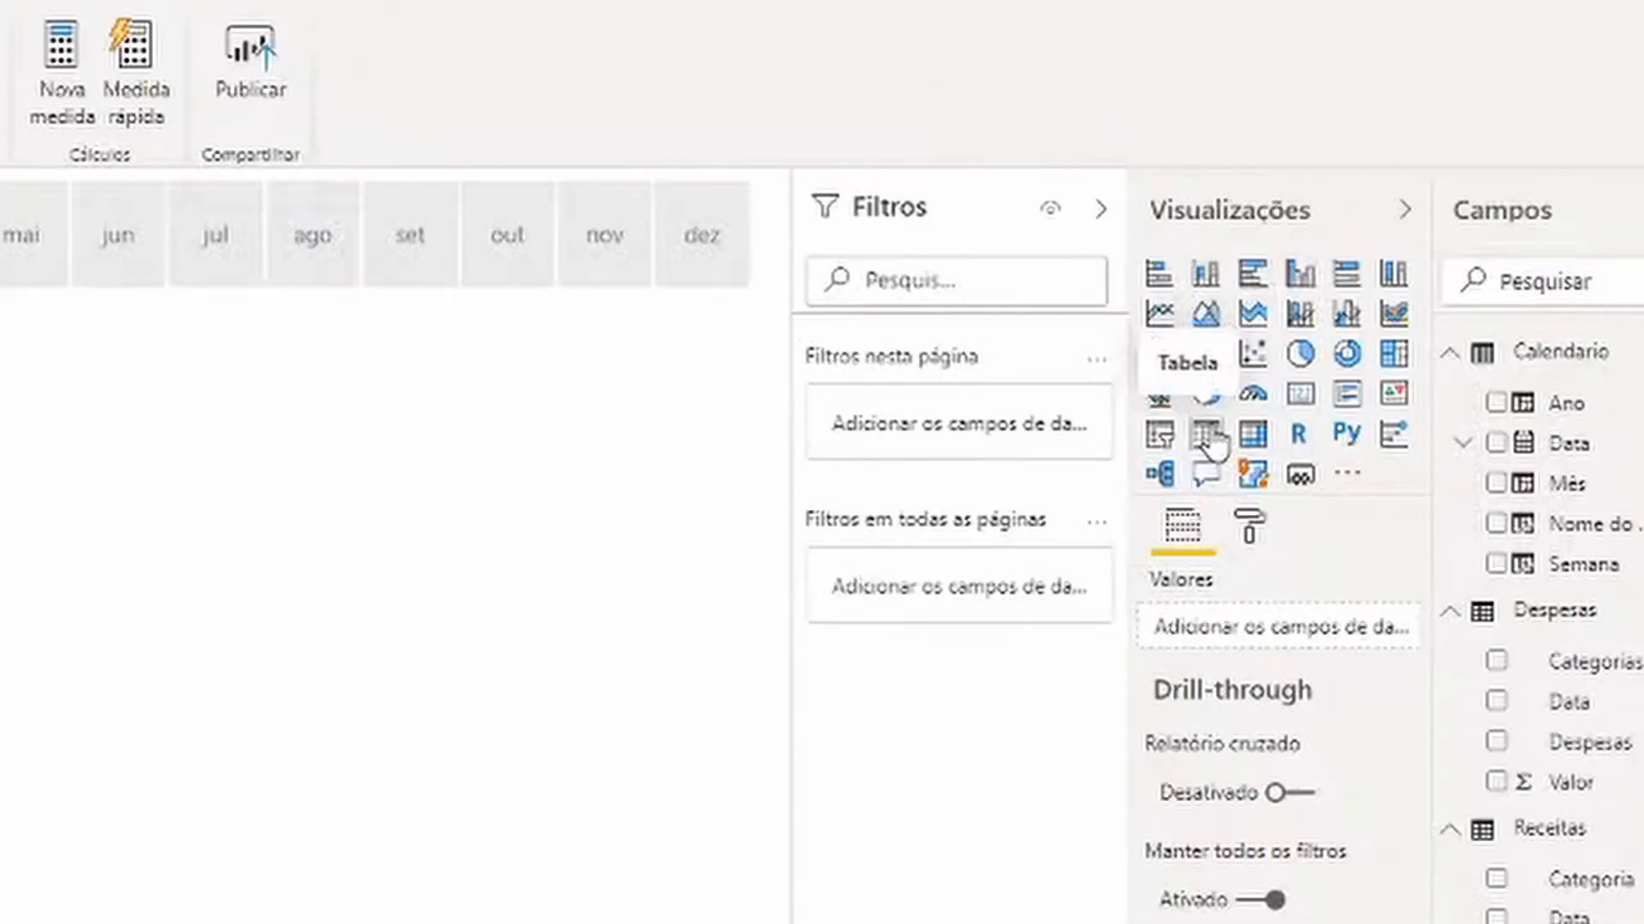
# Add a table beside the category slicer with the Despesas and Valor fields of the Despesas table
pyautogui.click(1207, 435)
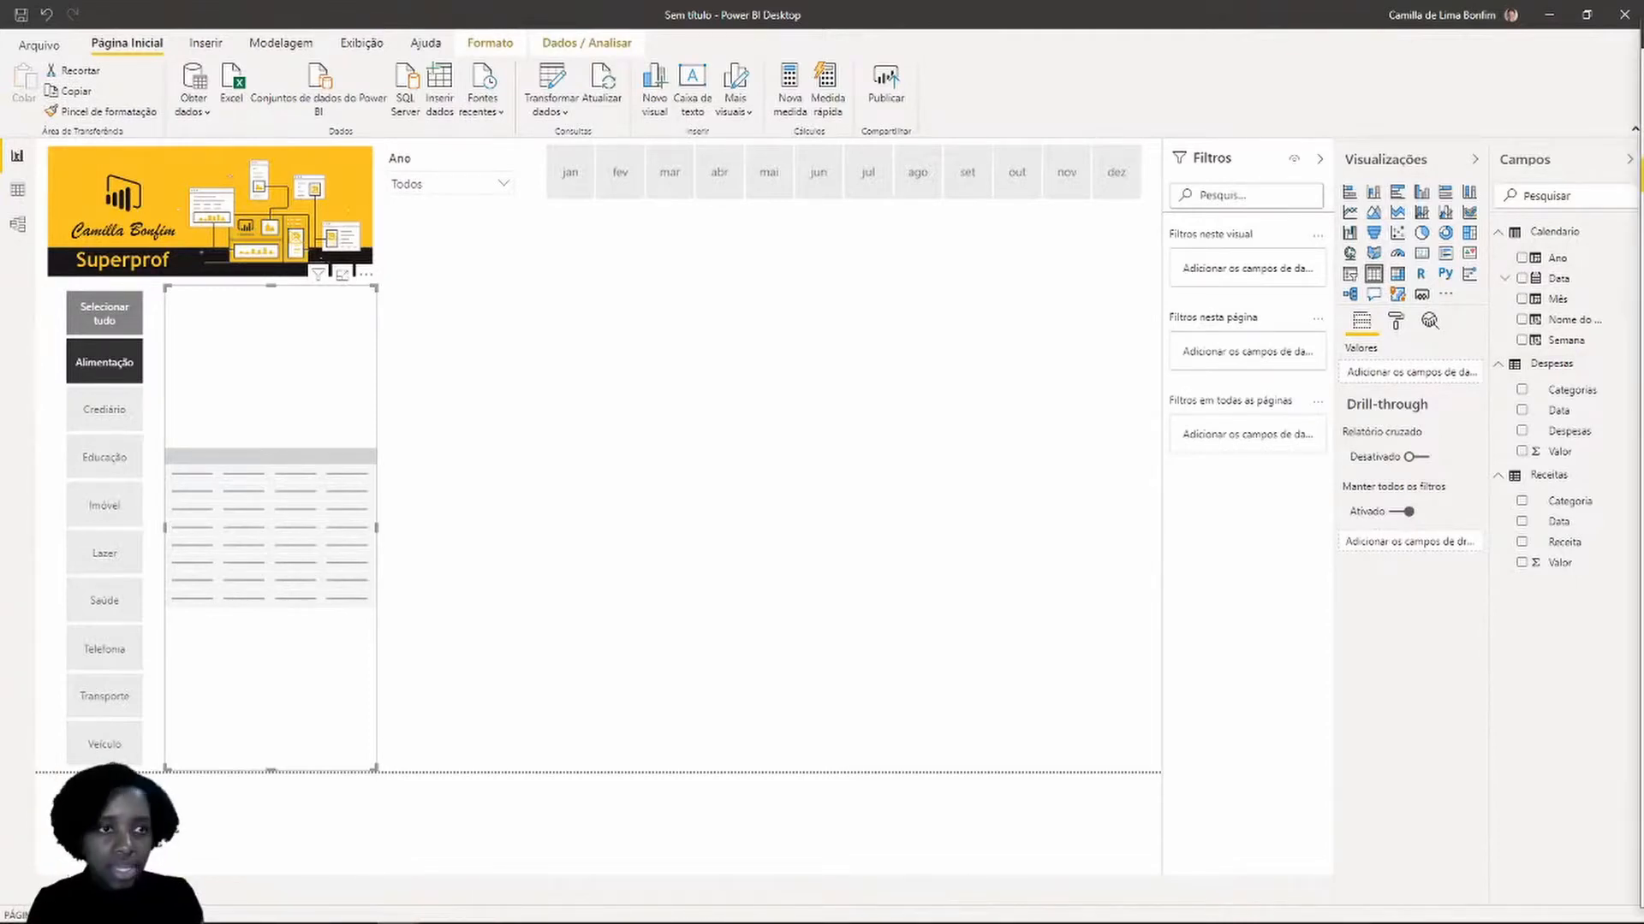
pyautogui.click(1522, 431)
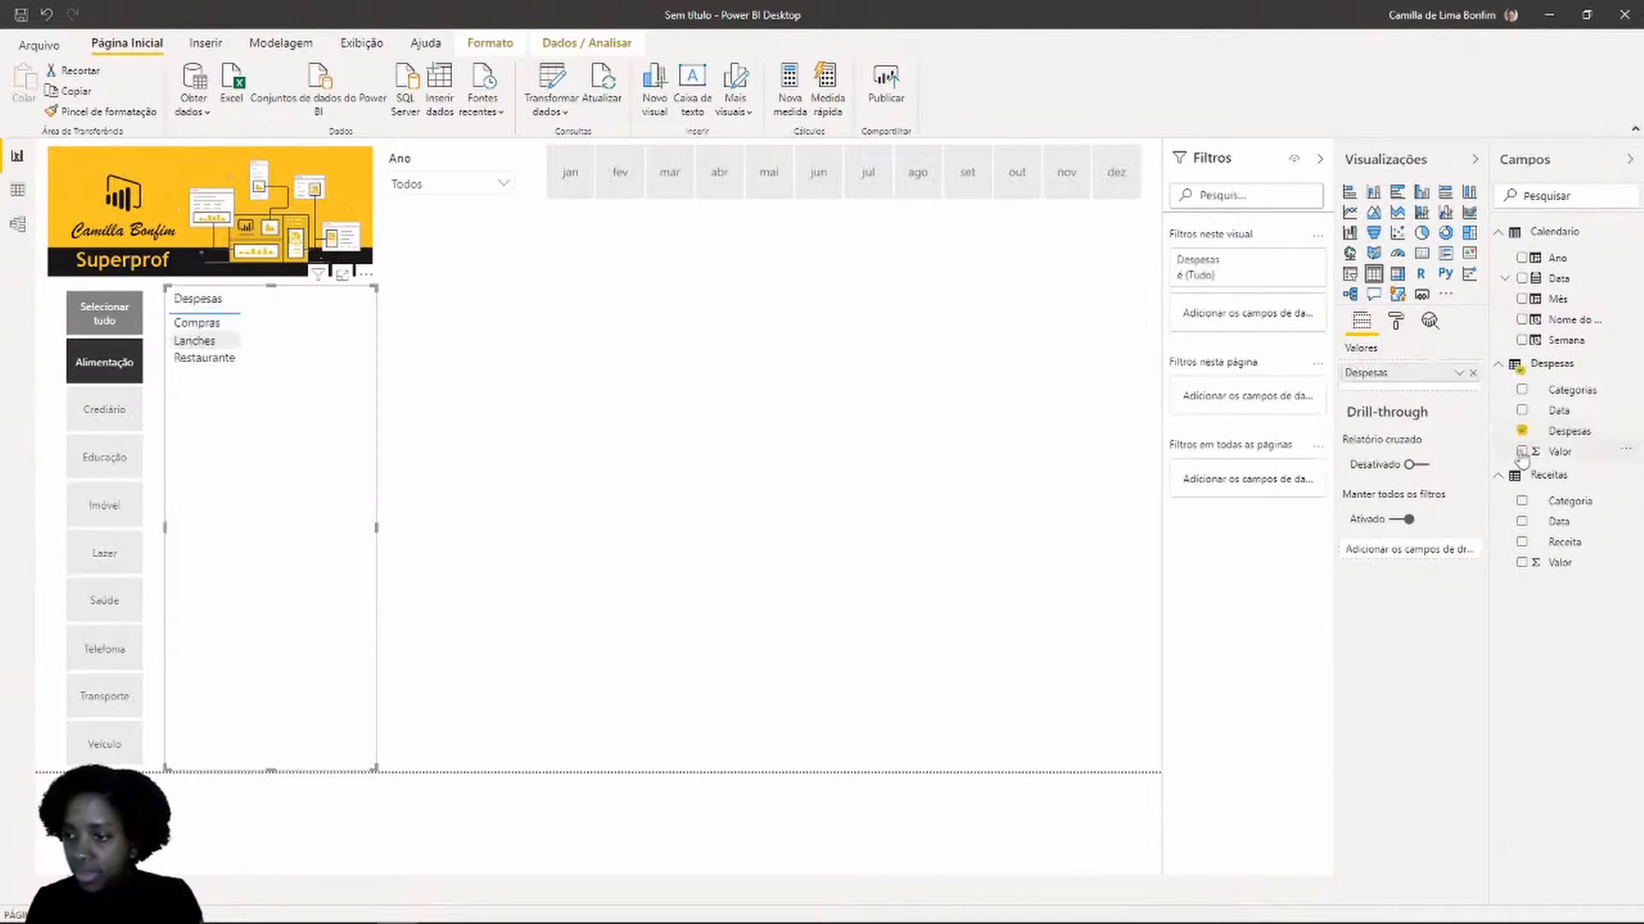
pyautogui.click(1522, 452)
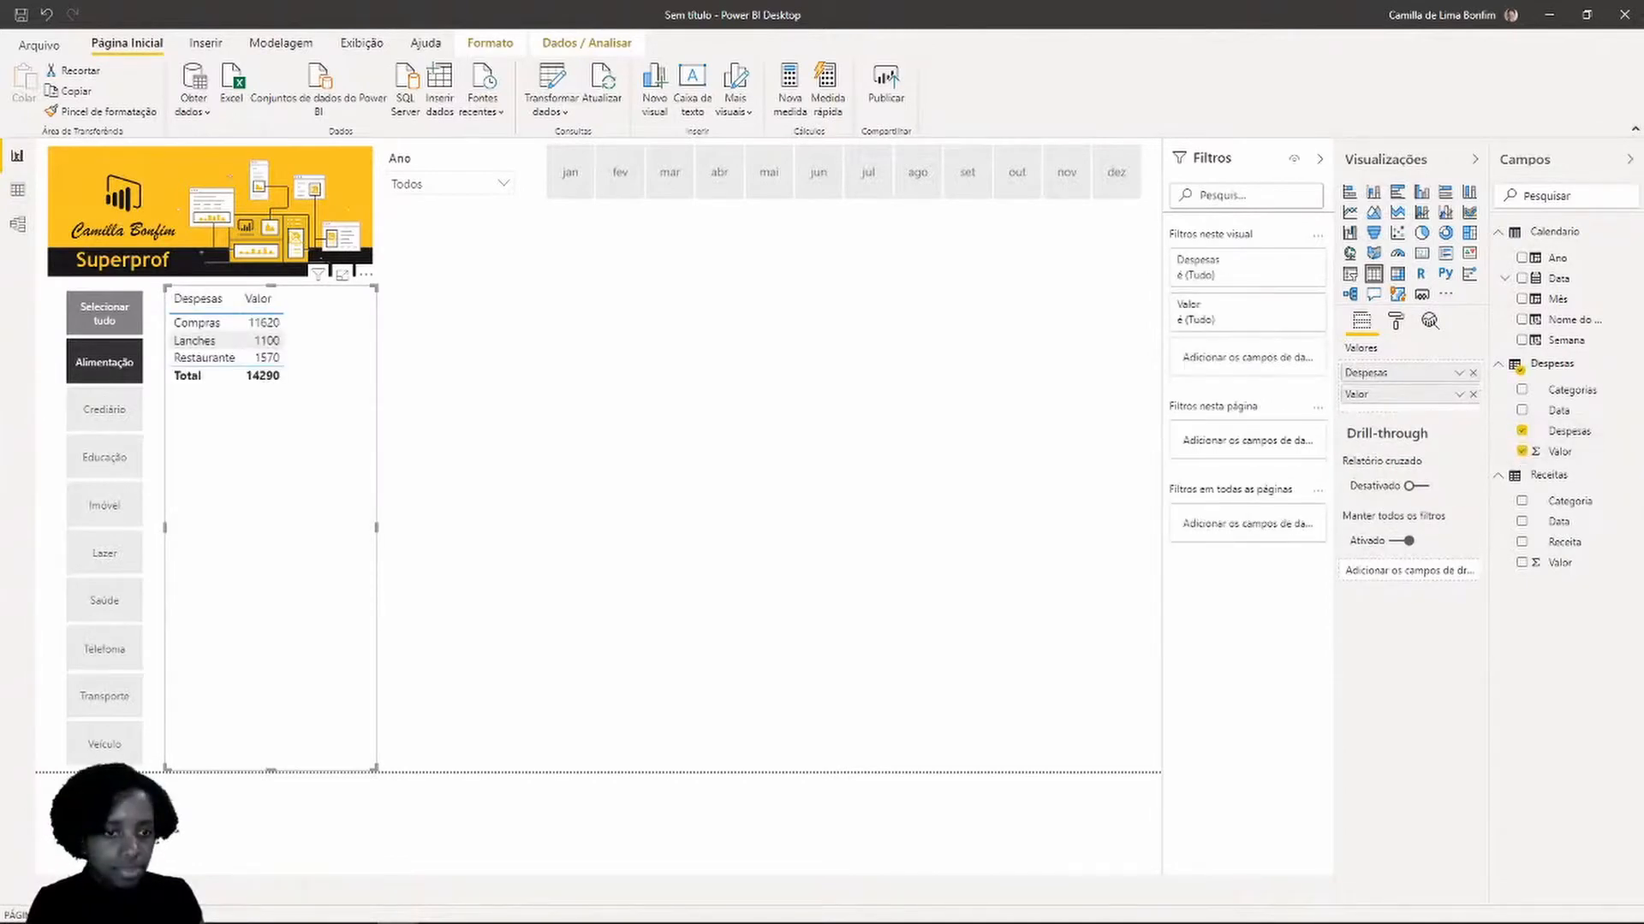
# Select all categories and filter the expense table to jan 2019 with the month and Ano slicers
pyautogui.click(113, 318)
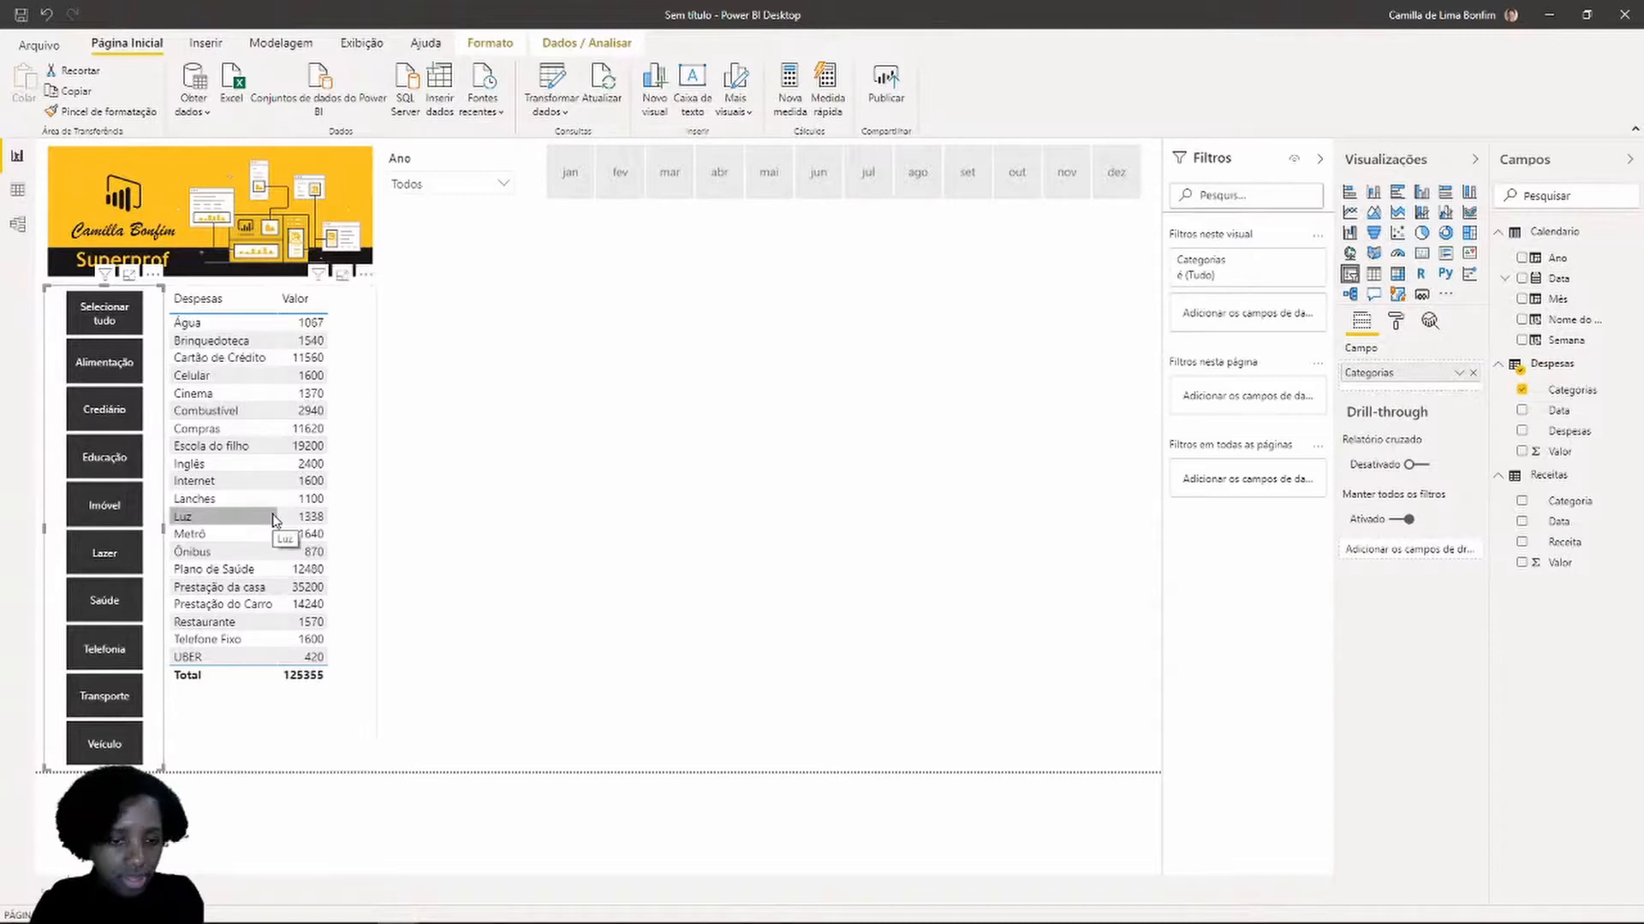
pyautogui.click(573, 181)
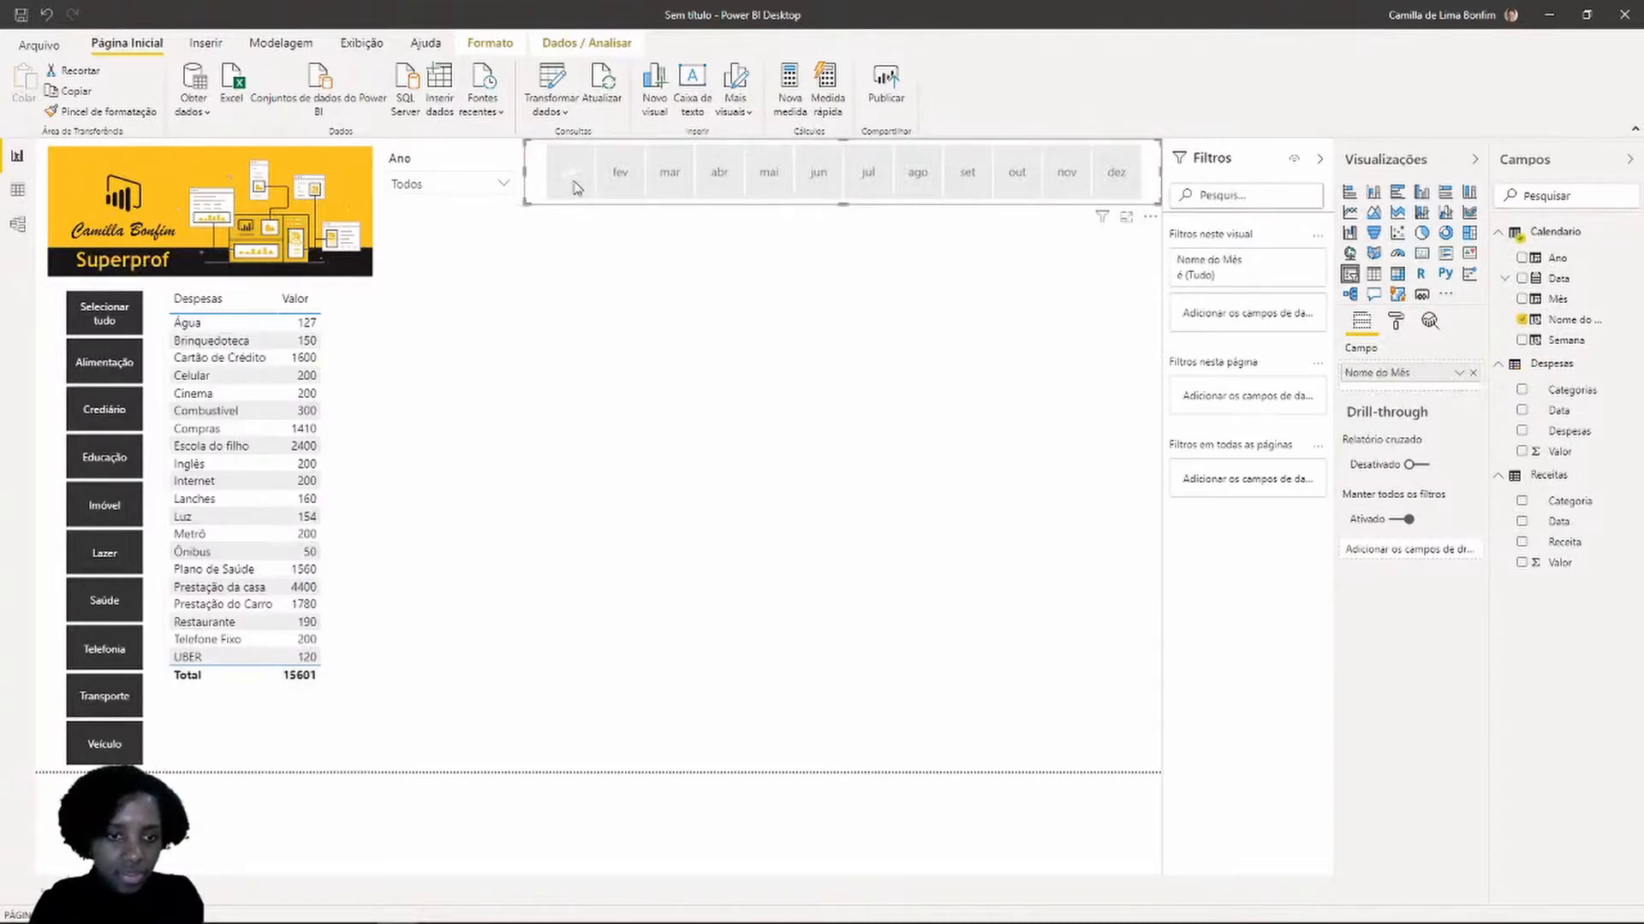
pyautogui.click(492, 185)
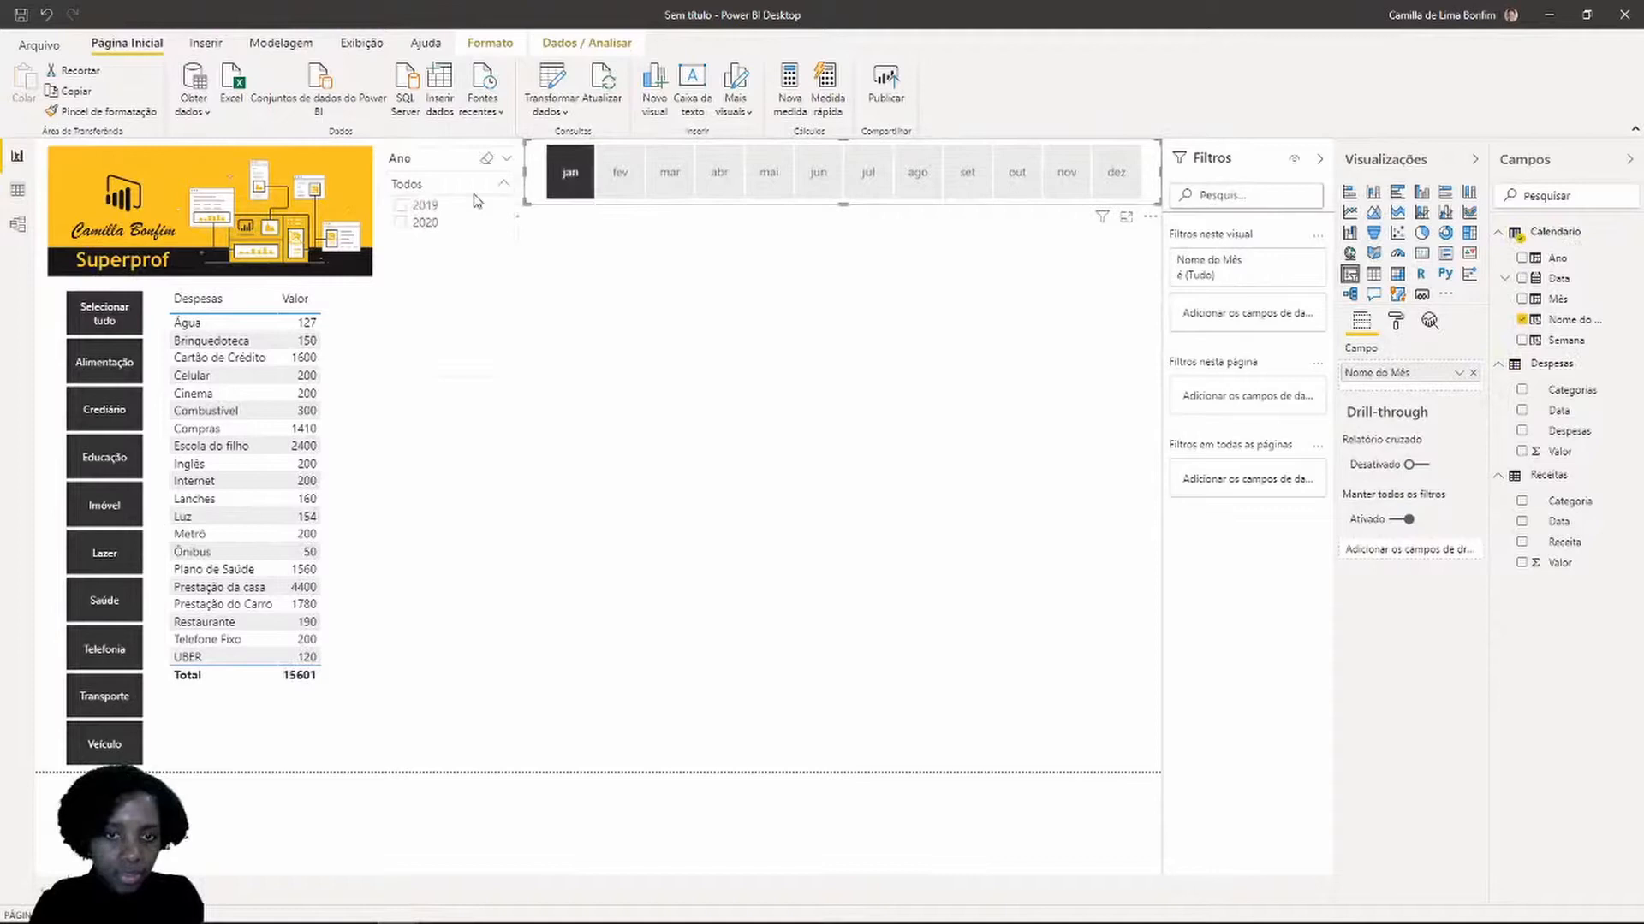
pyautogui.click(400, 207)
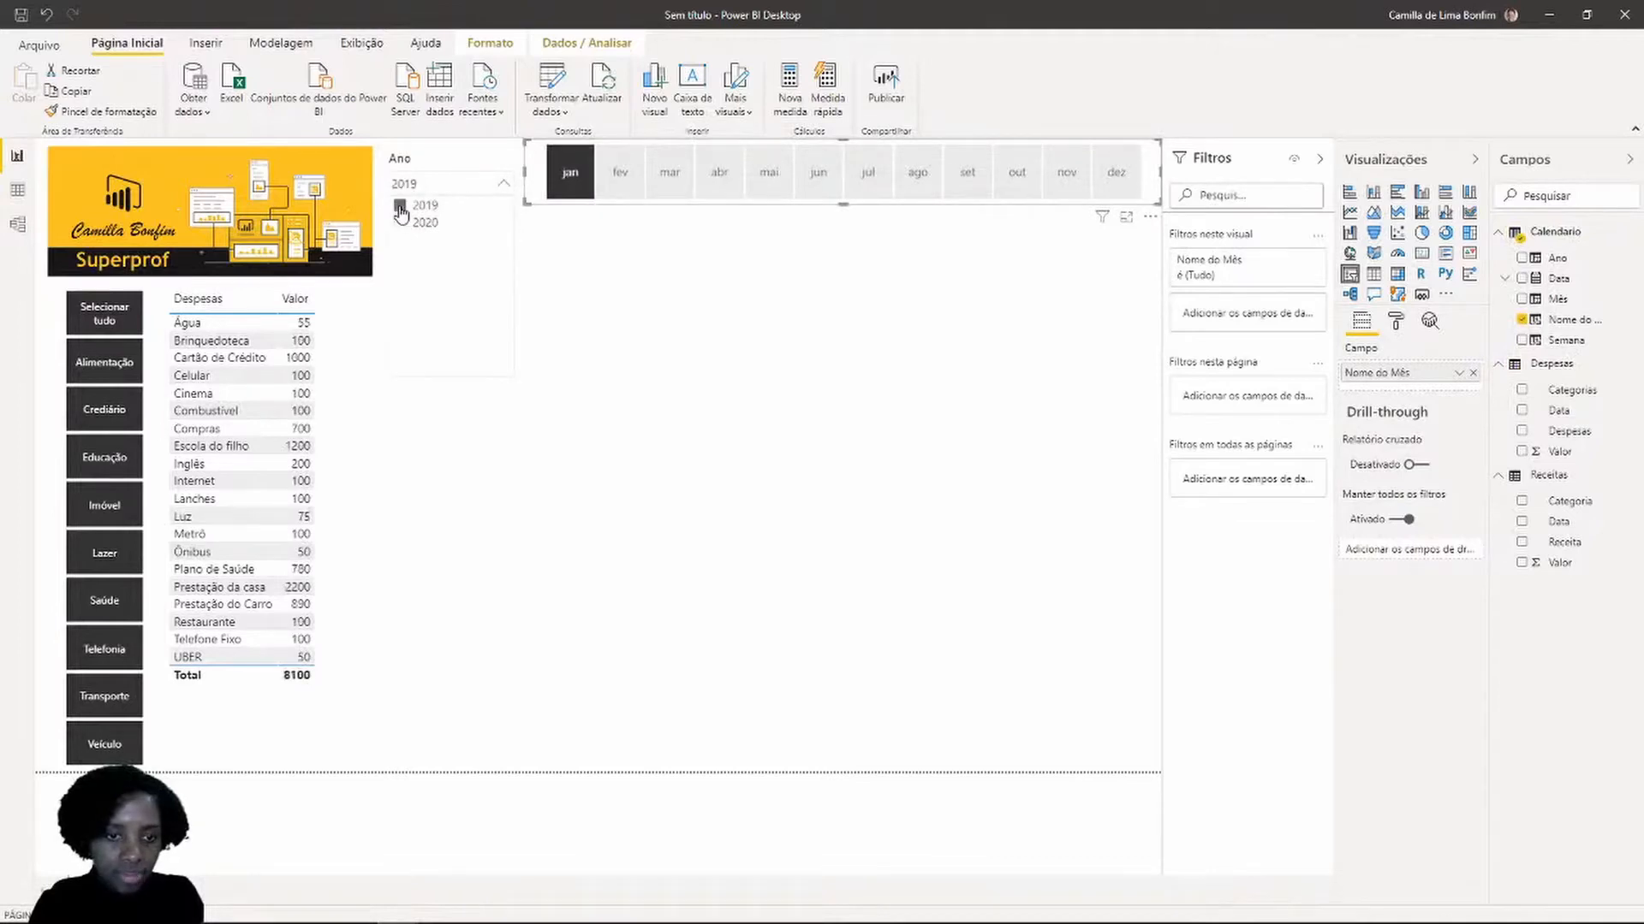
# Check the expense table month by month by choosing fev, mar, abr, mai and jun in the month slicer, and select the table
pyautogui.click(628, 180)
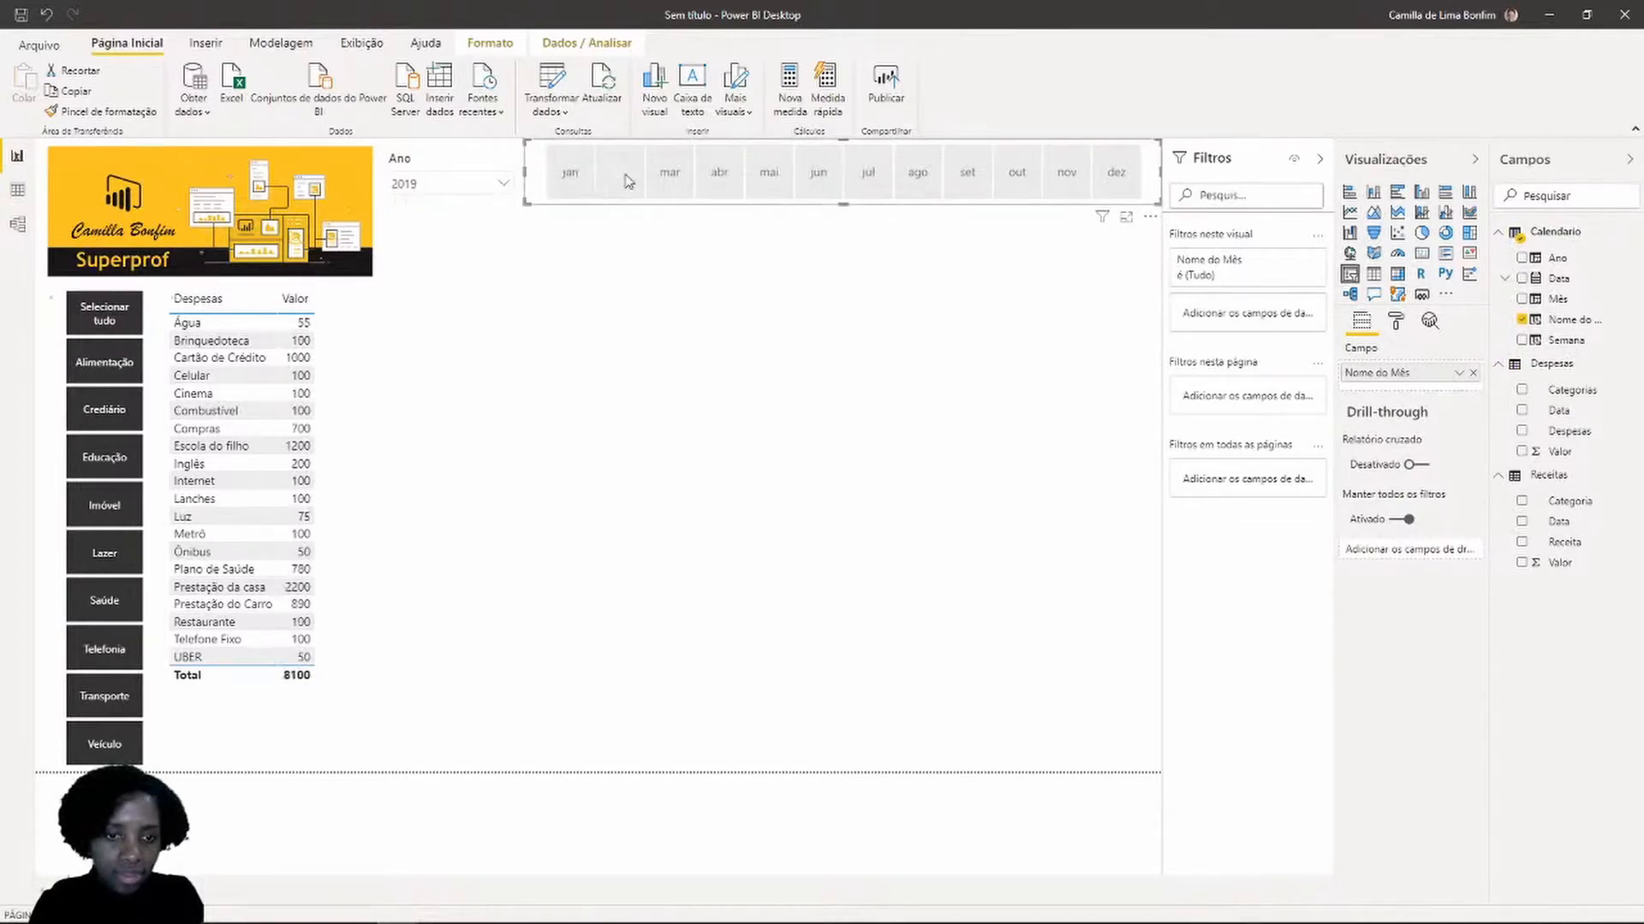
pyautogui.click(670, 175)
pyautogui.click(719, 174)
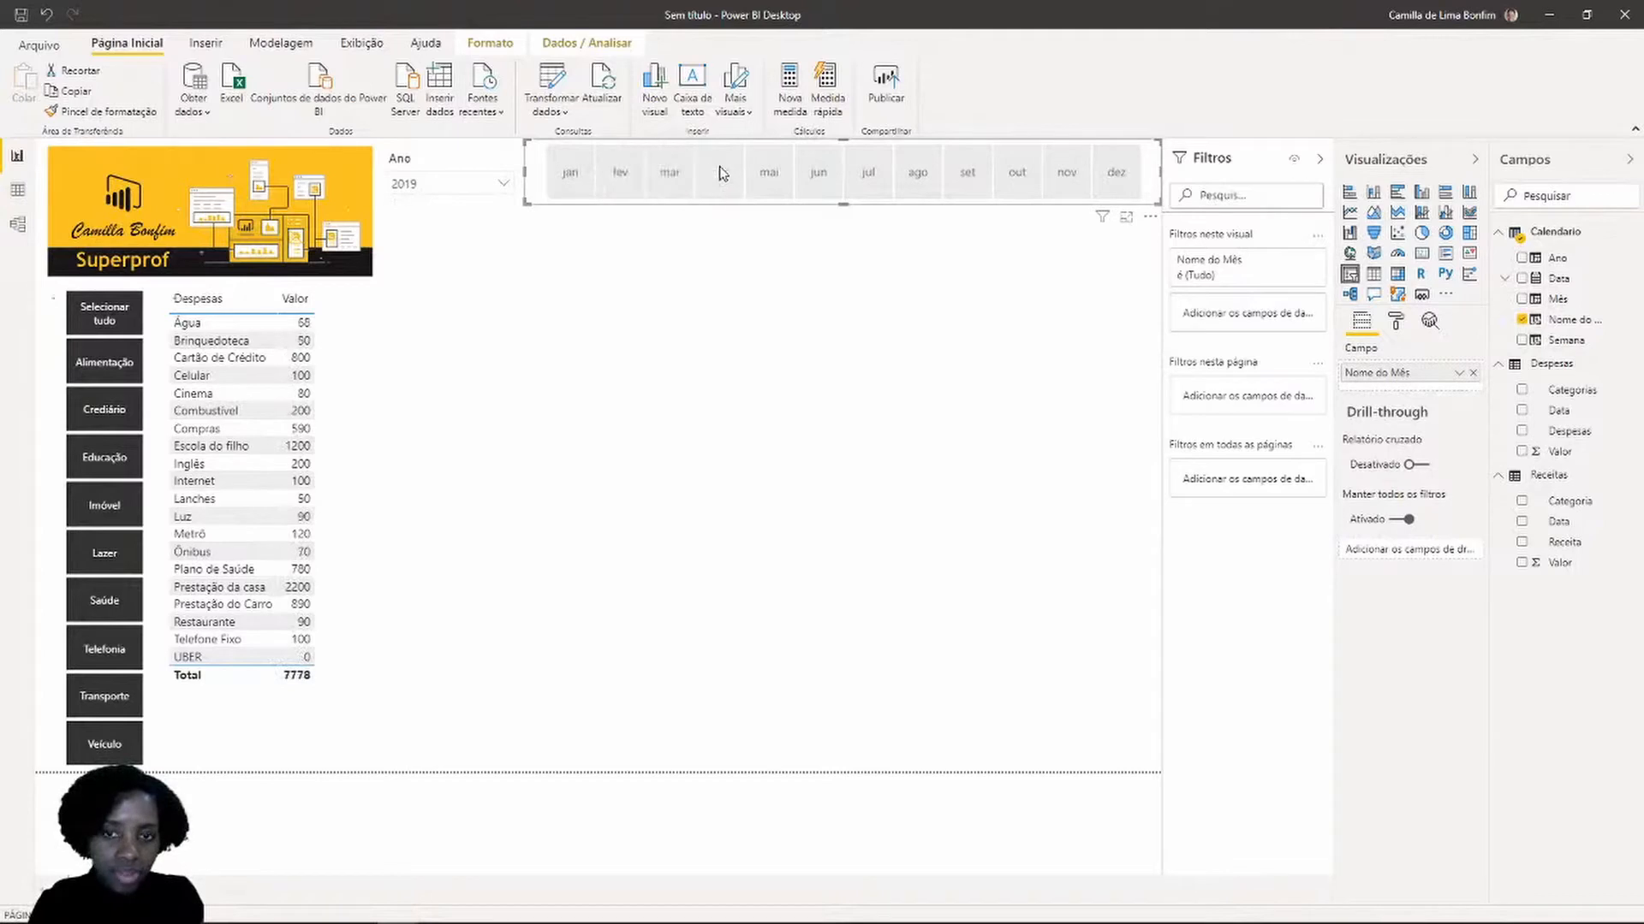
pyautogui.click(762, 179)
pyautogui.click(819, 175)
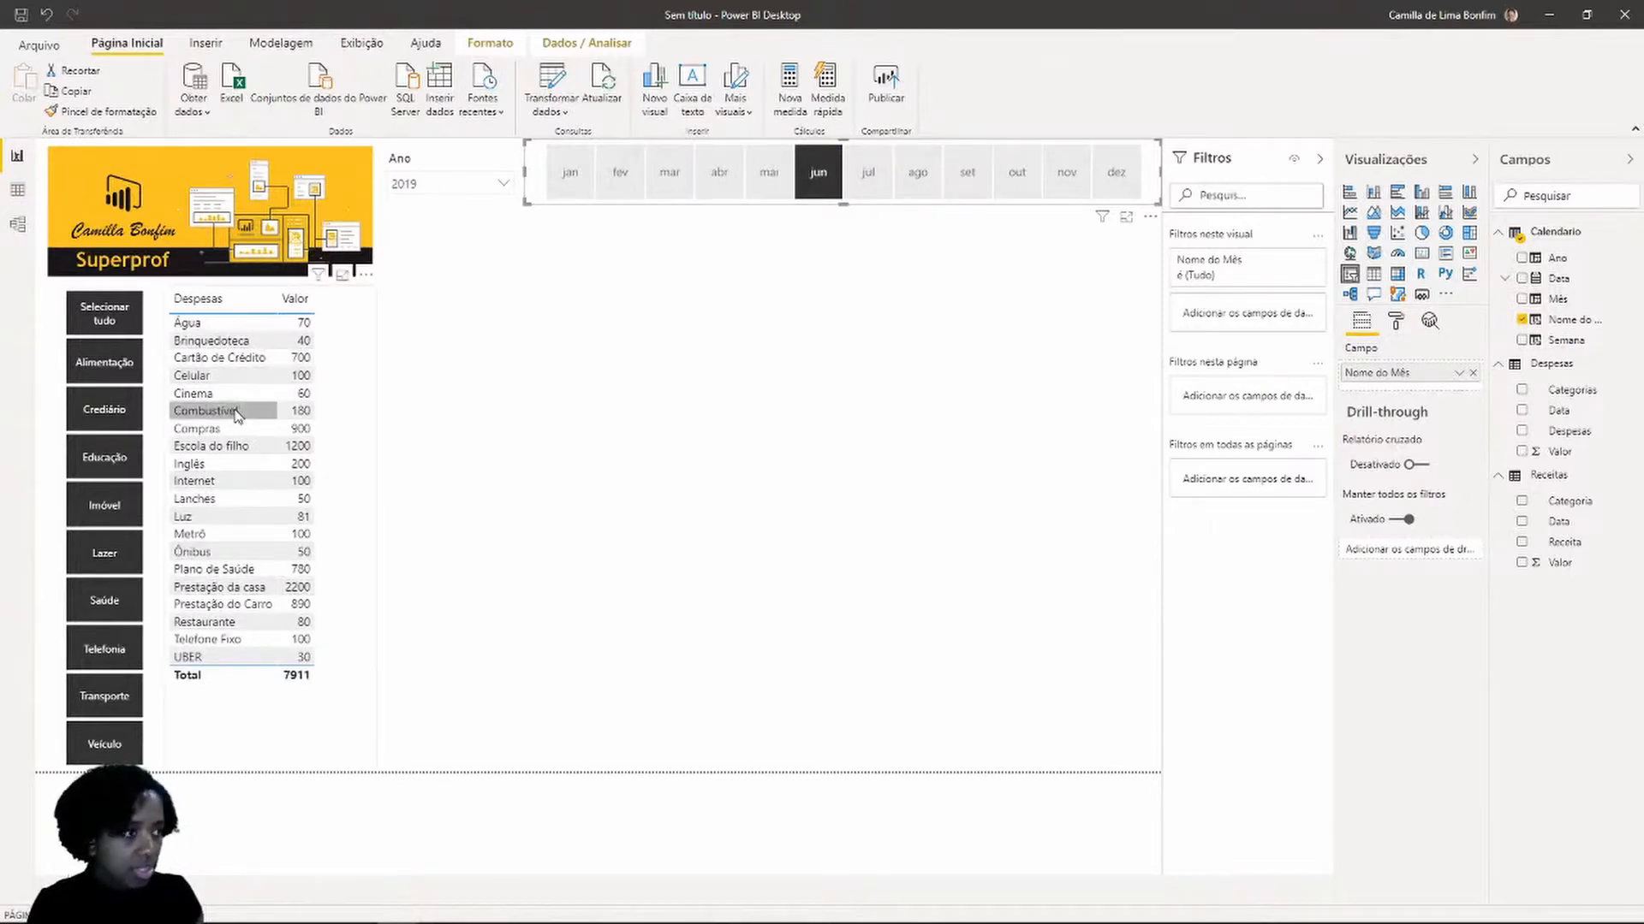
pyautogui.click(363, 387)
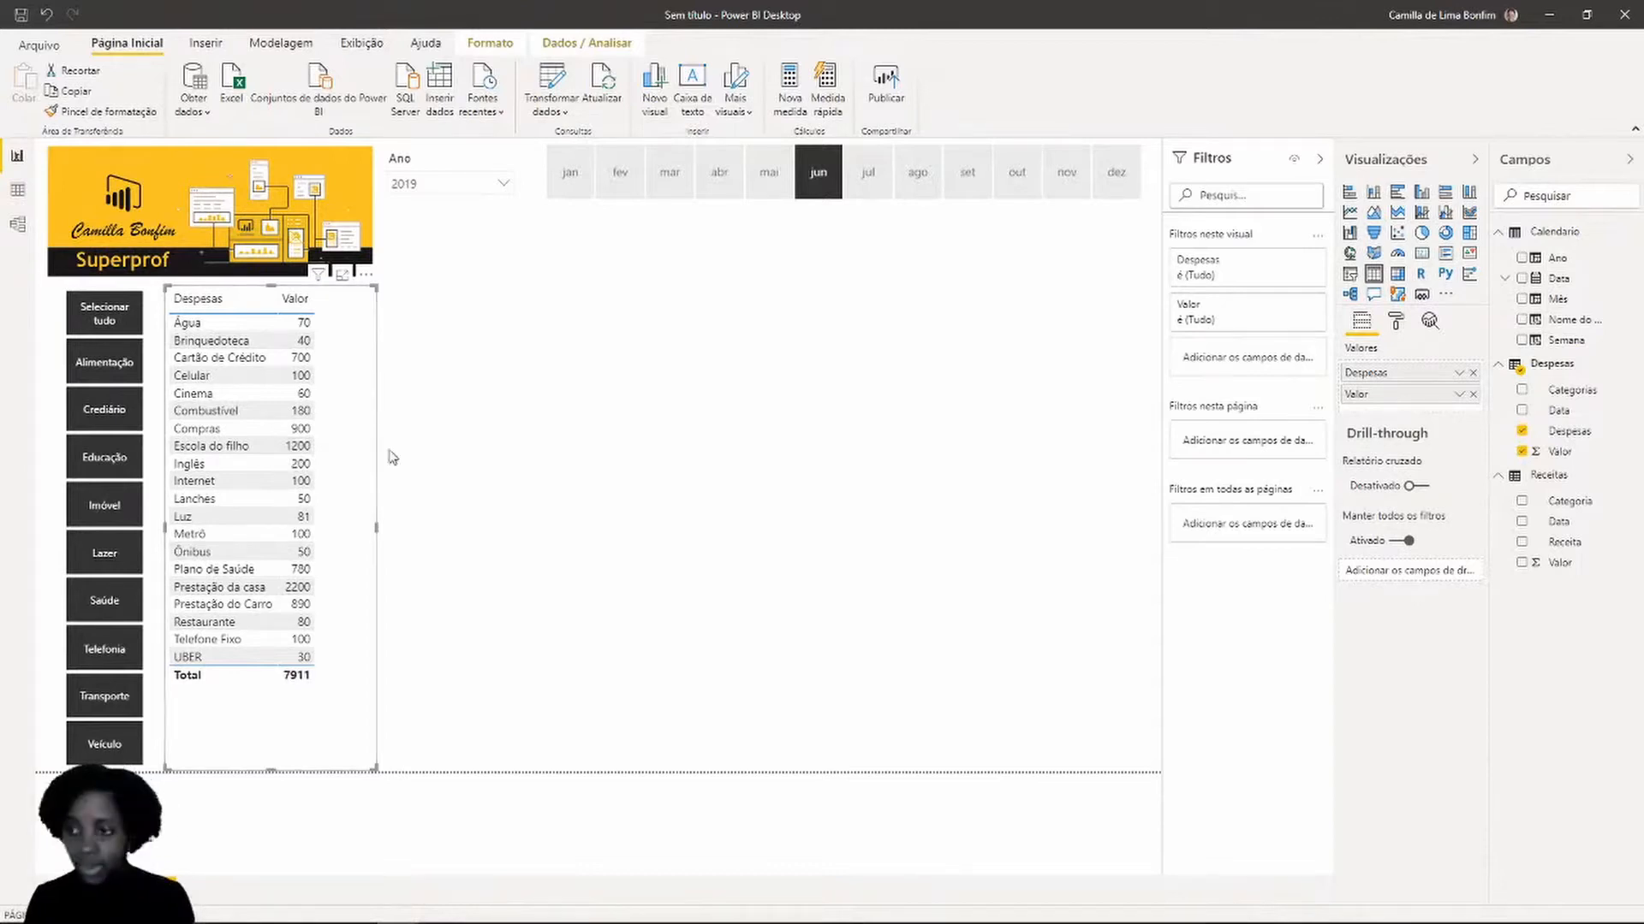
# Format the Valor field of the Despesas table with a thousands separator and the R$ Português (Brasil) currency symbol
pyautogui.click(1560, 454)
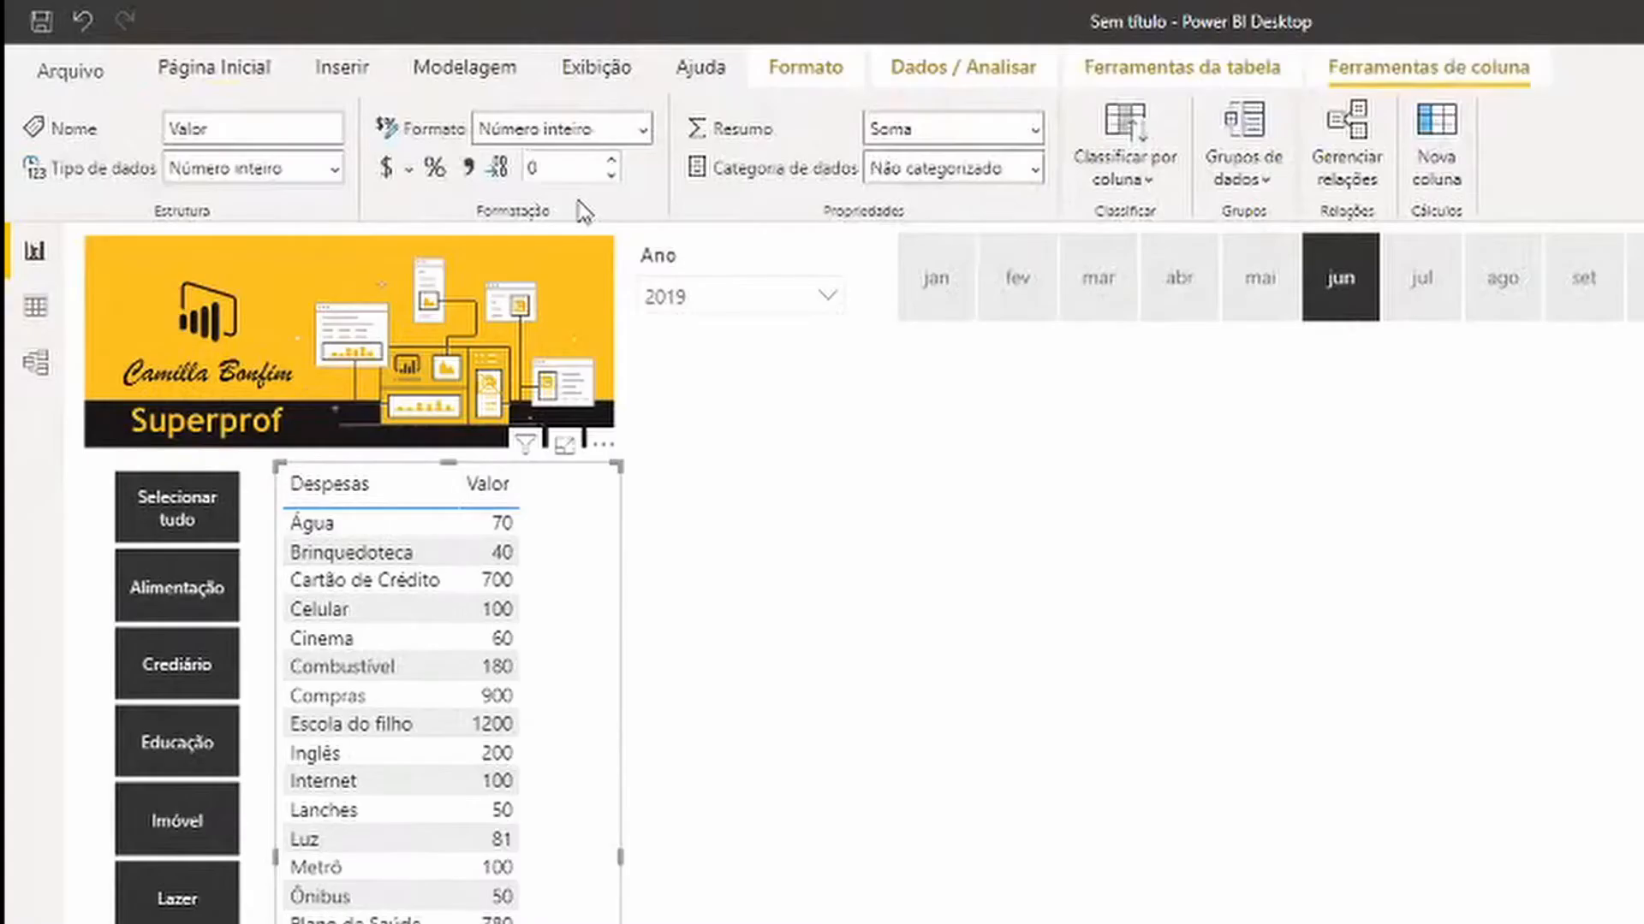
pyautogui.click(470, 169)
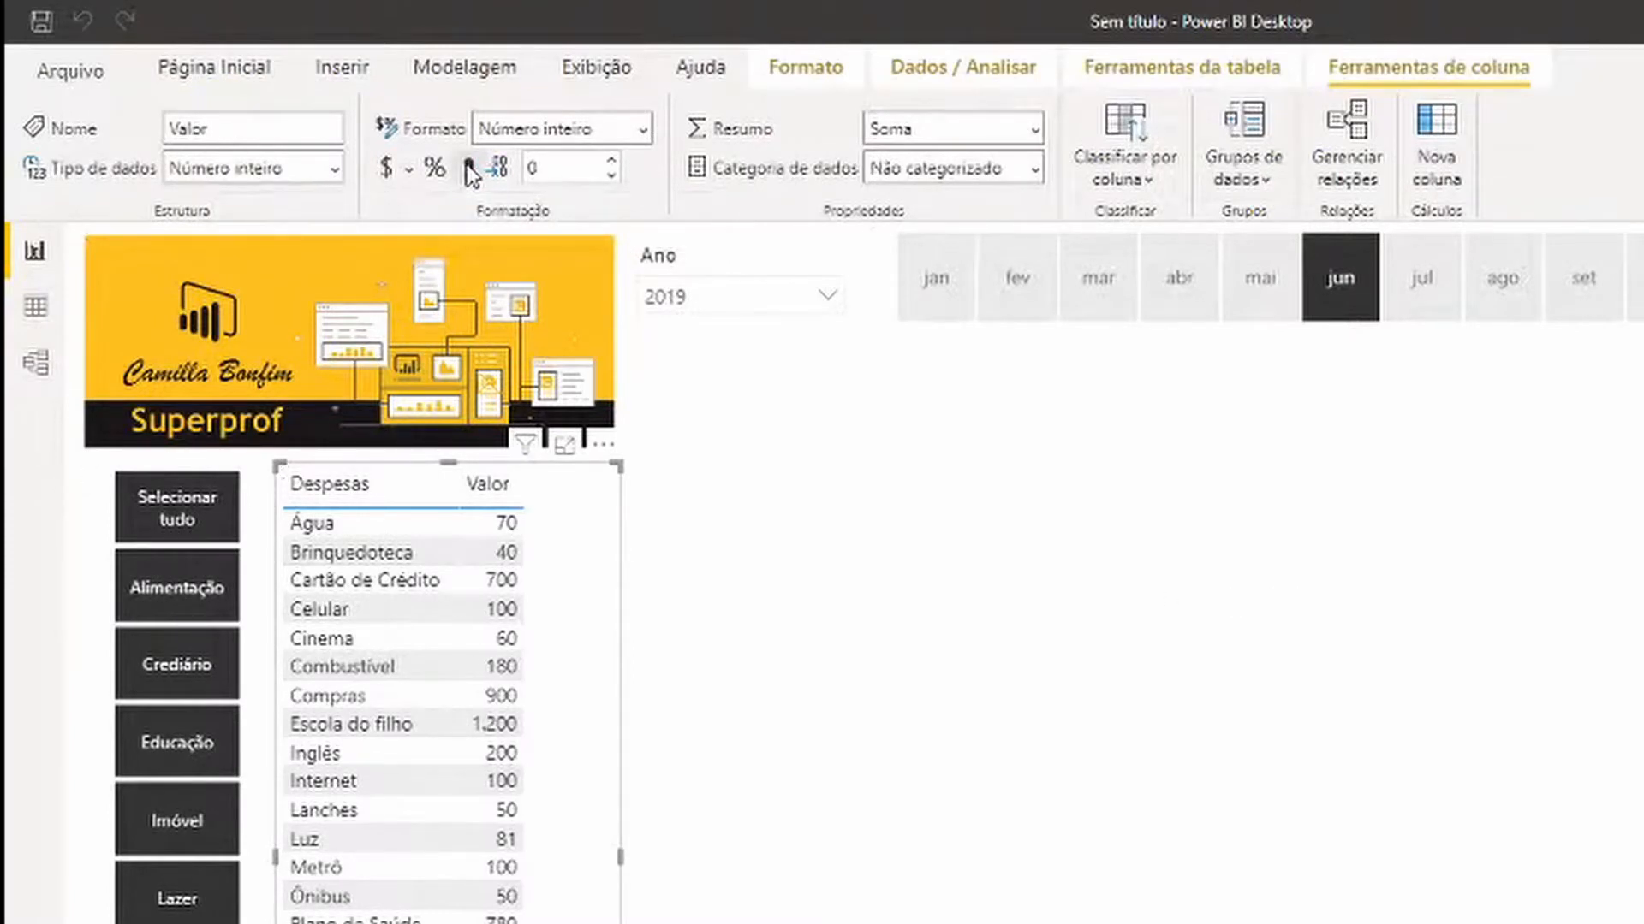
pyautogui.click(412, 175)
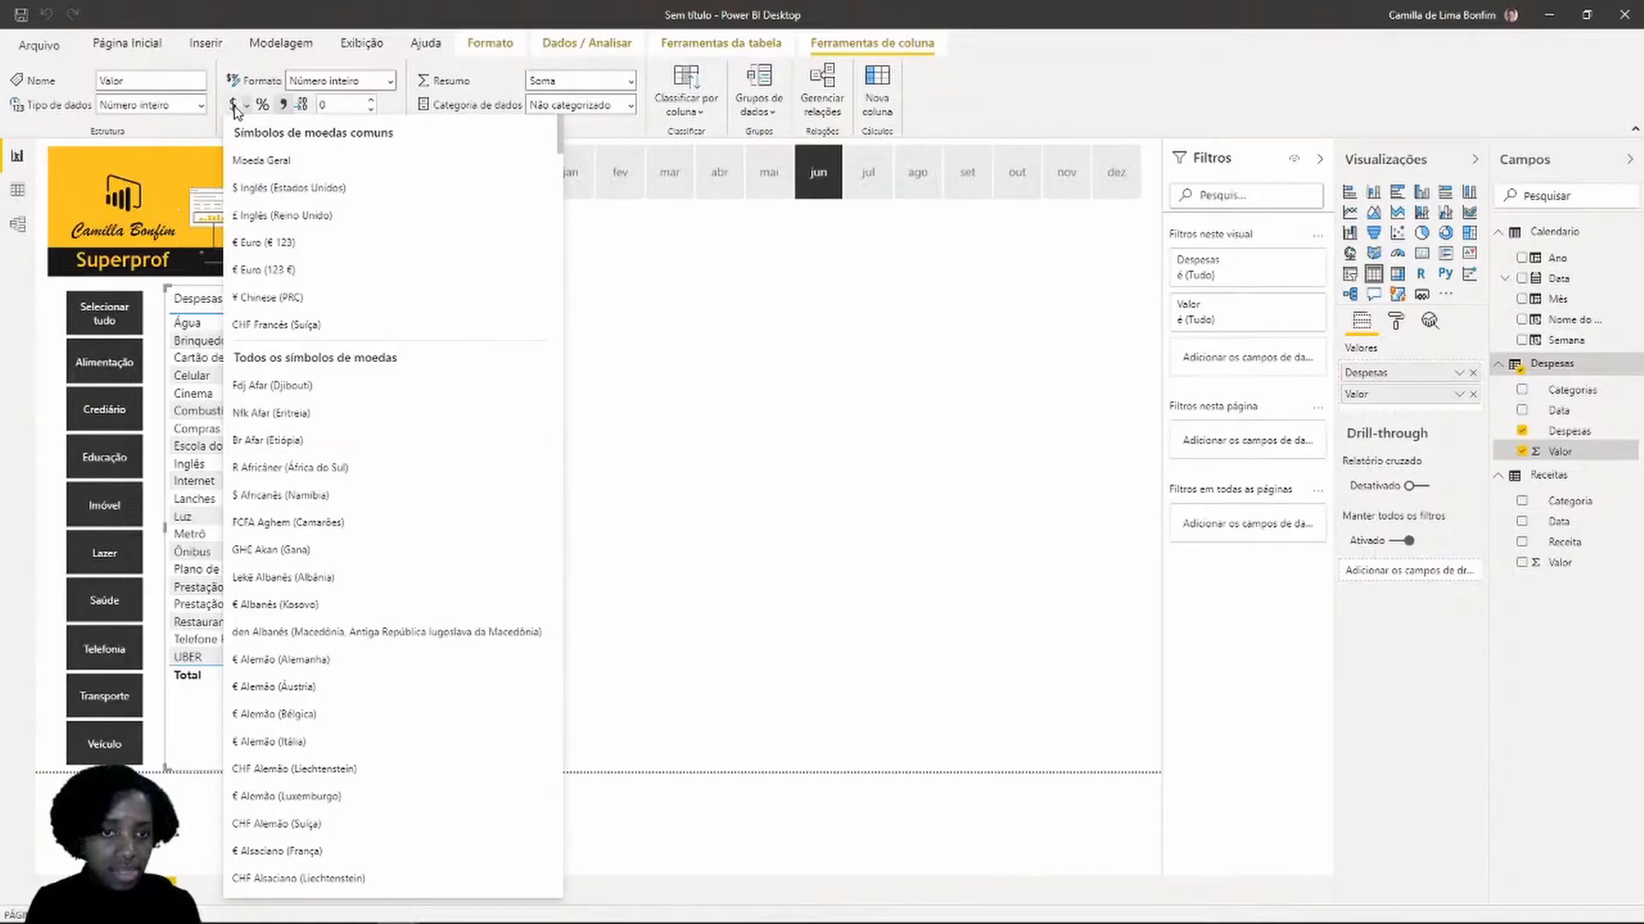
pyautogui.scroll(-10, 794, 719)
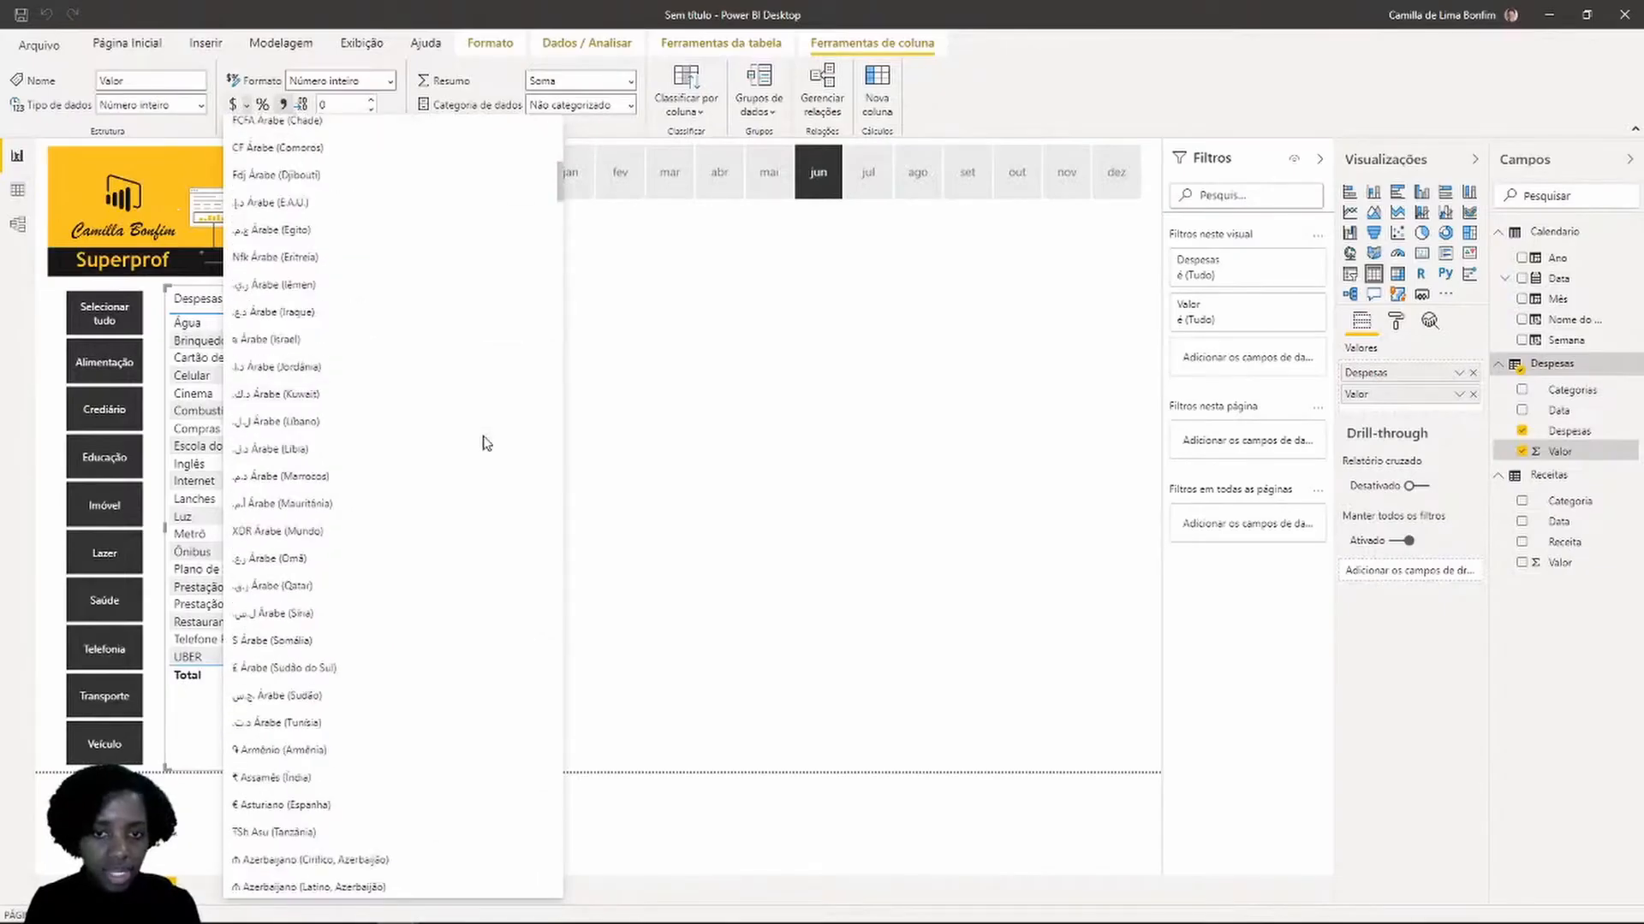
pyautogui.scroll(-15, 485, 443)
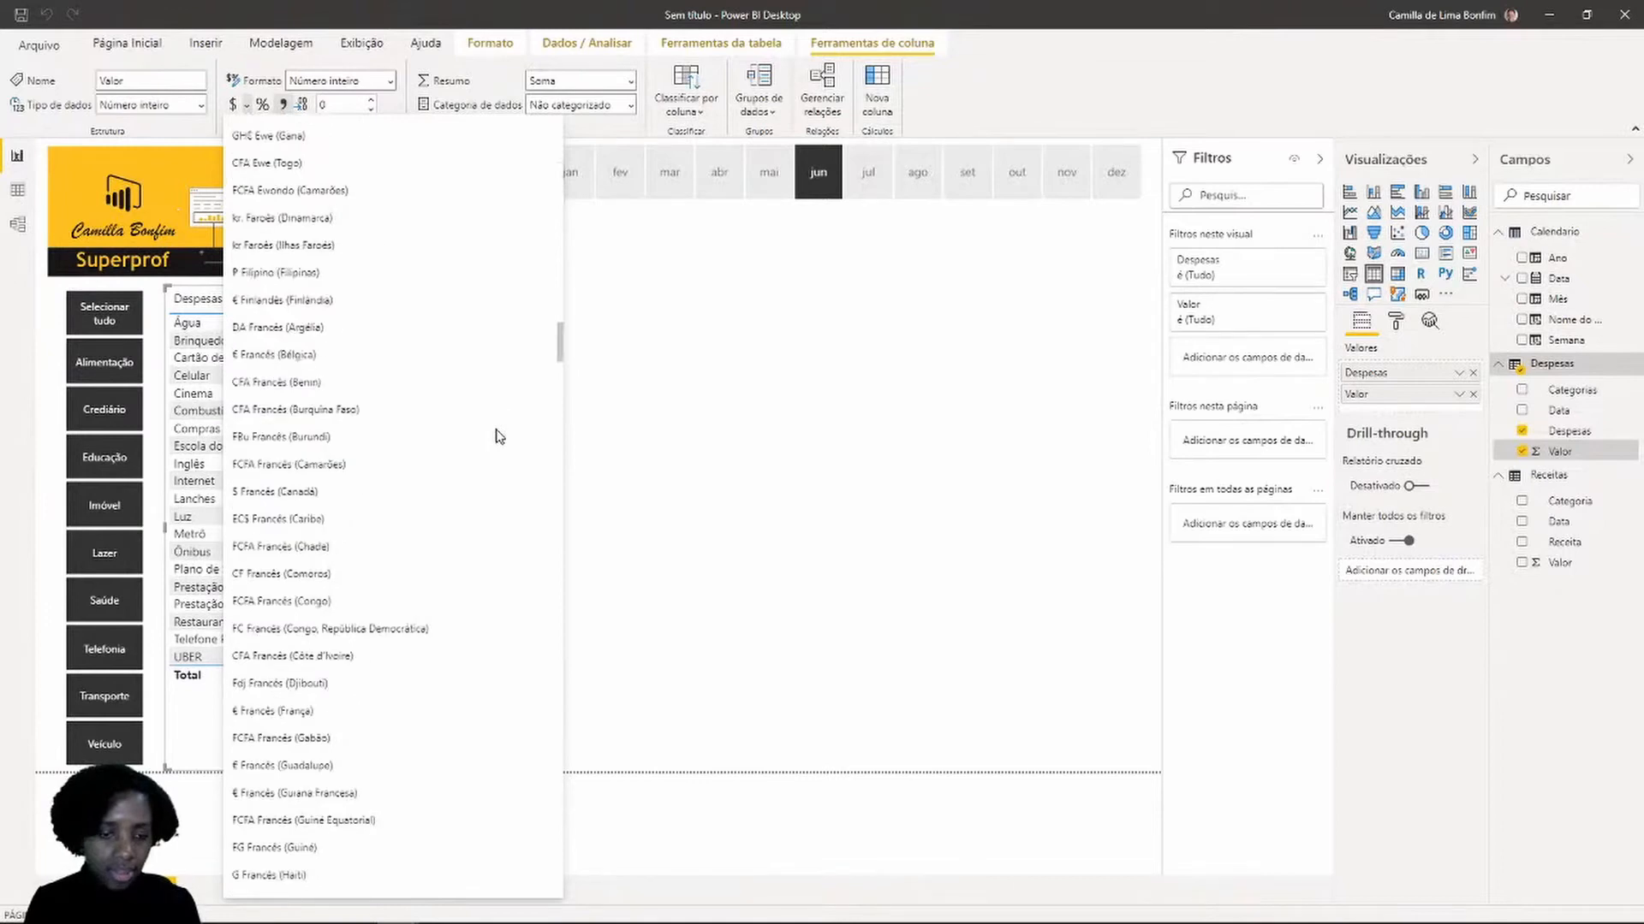
pyautogui.scroll(-20, 499, 436)
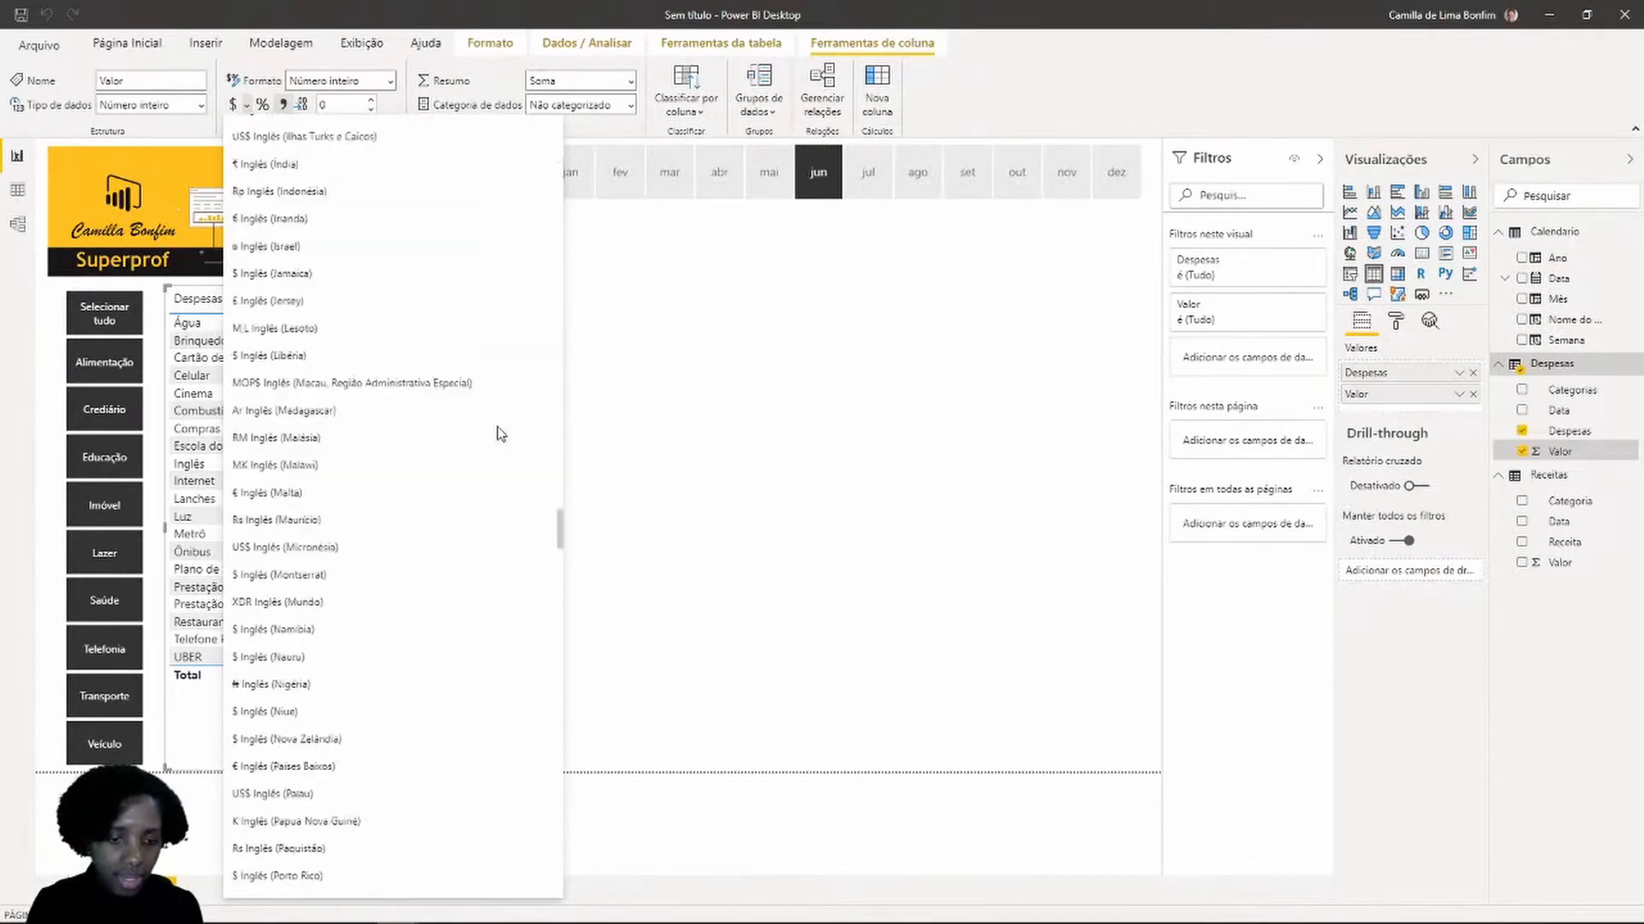
pyautogui.scroll(-15, 501, 434)
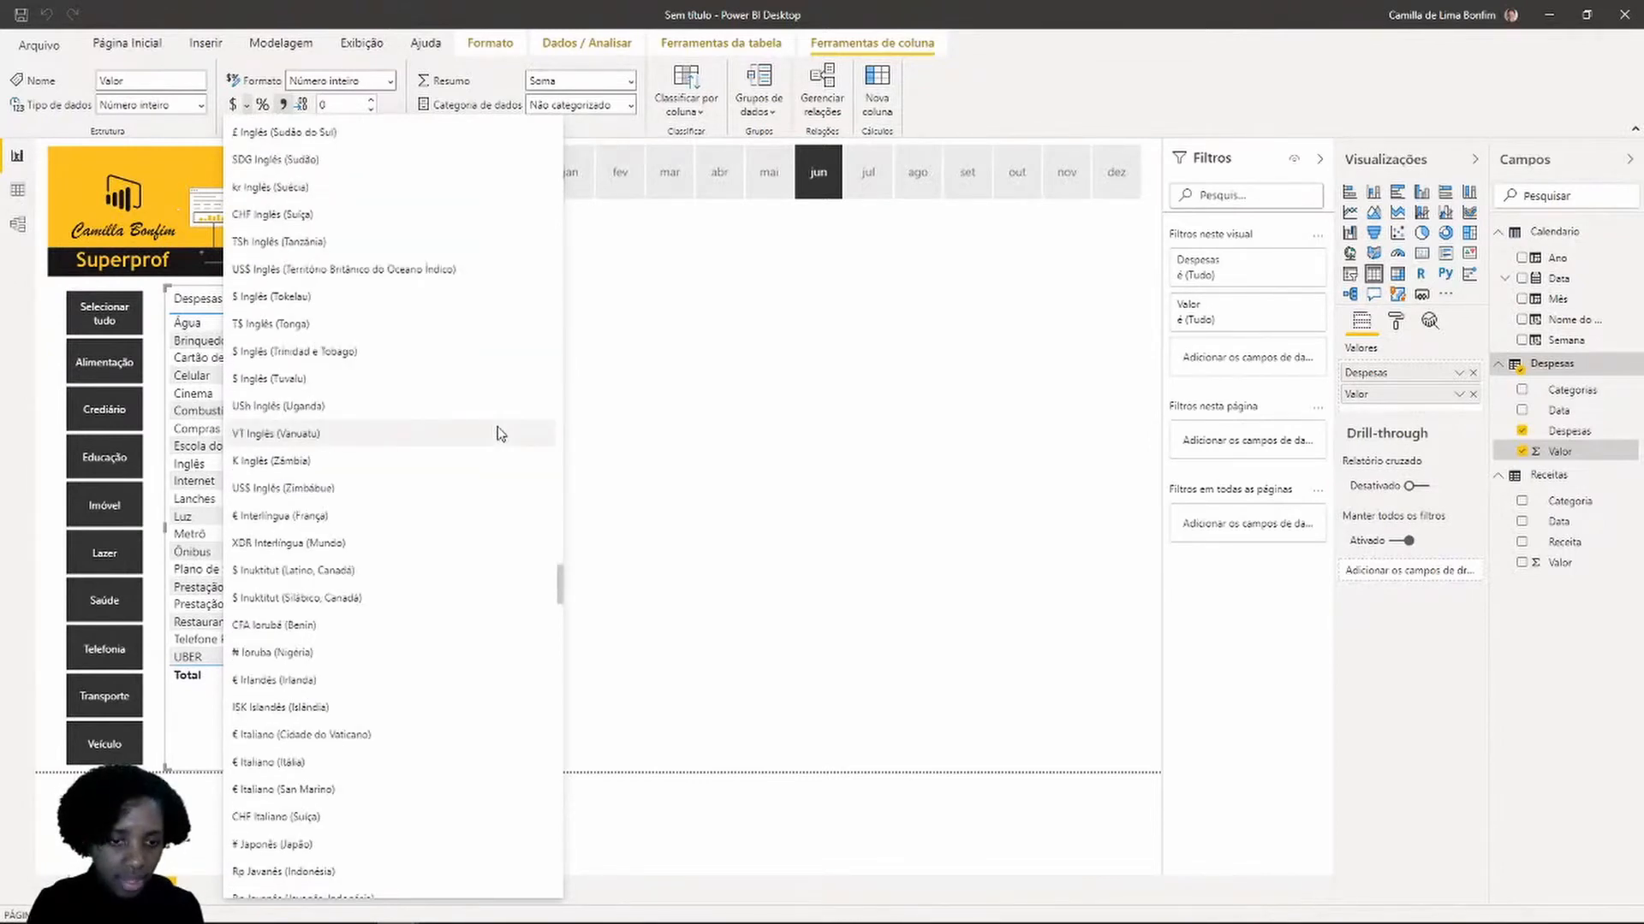
pyautogui.scroll(4, 501, 434)
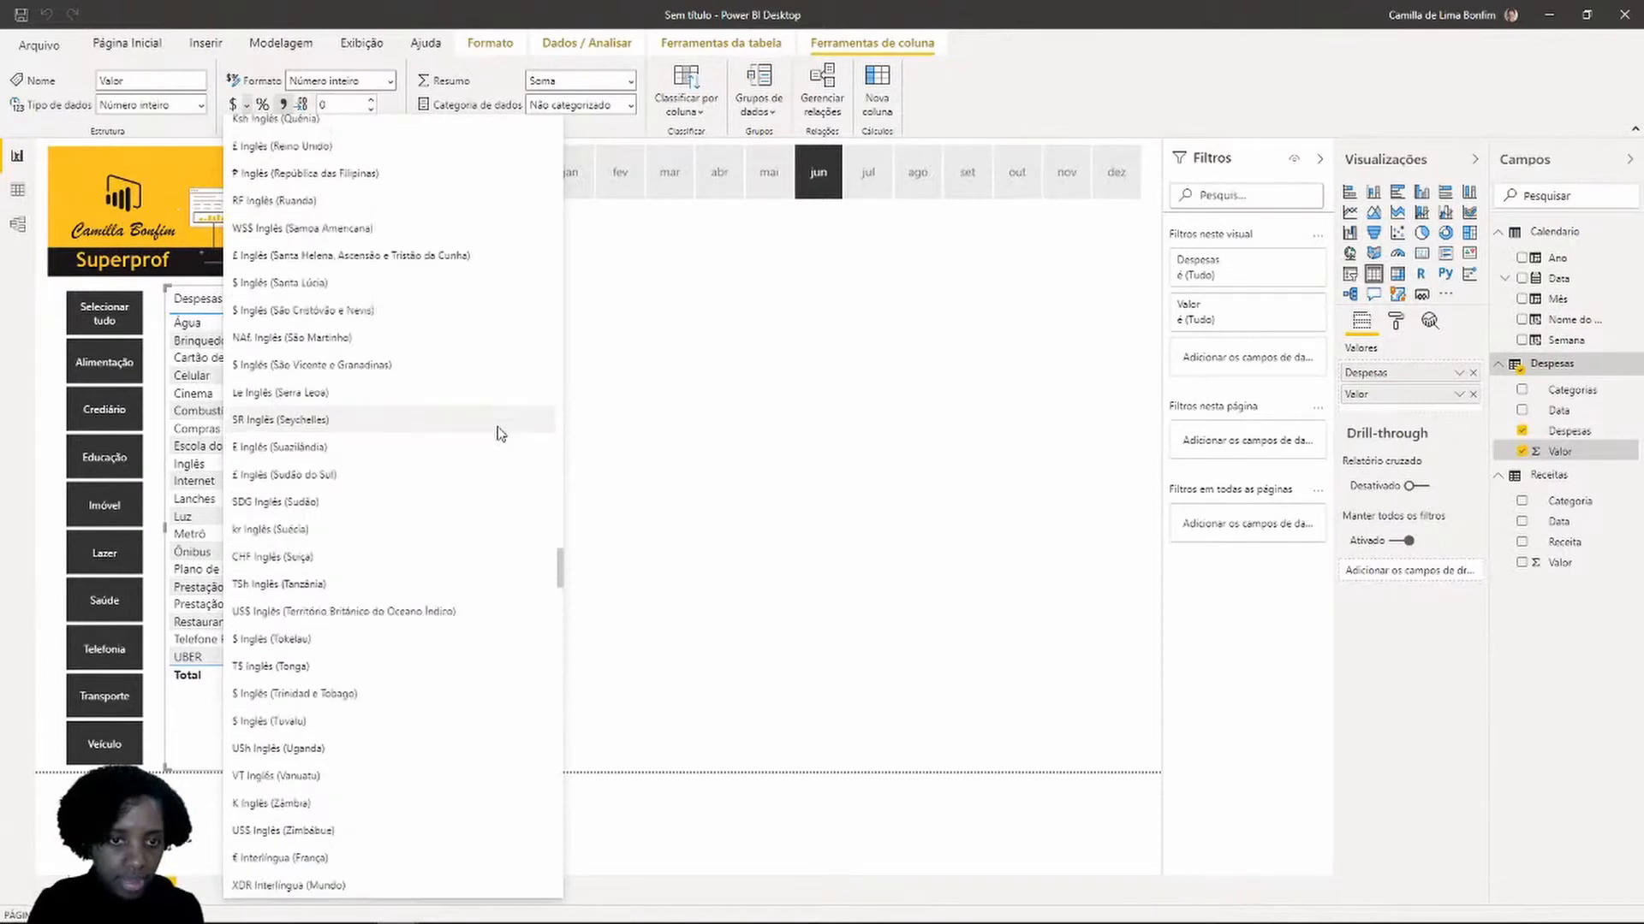
pyautogui.scroll(2, 501, 434)
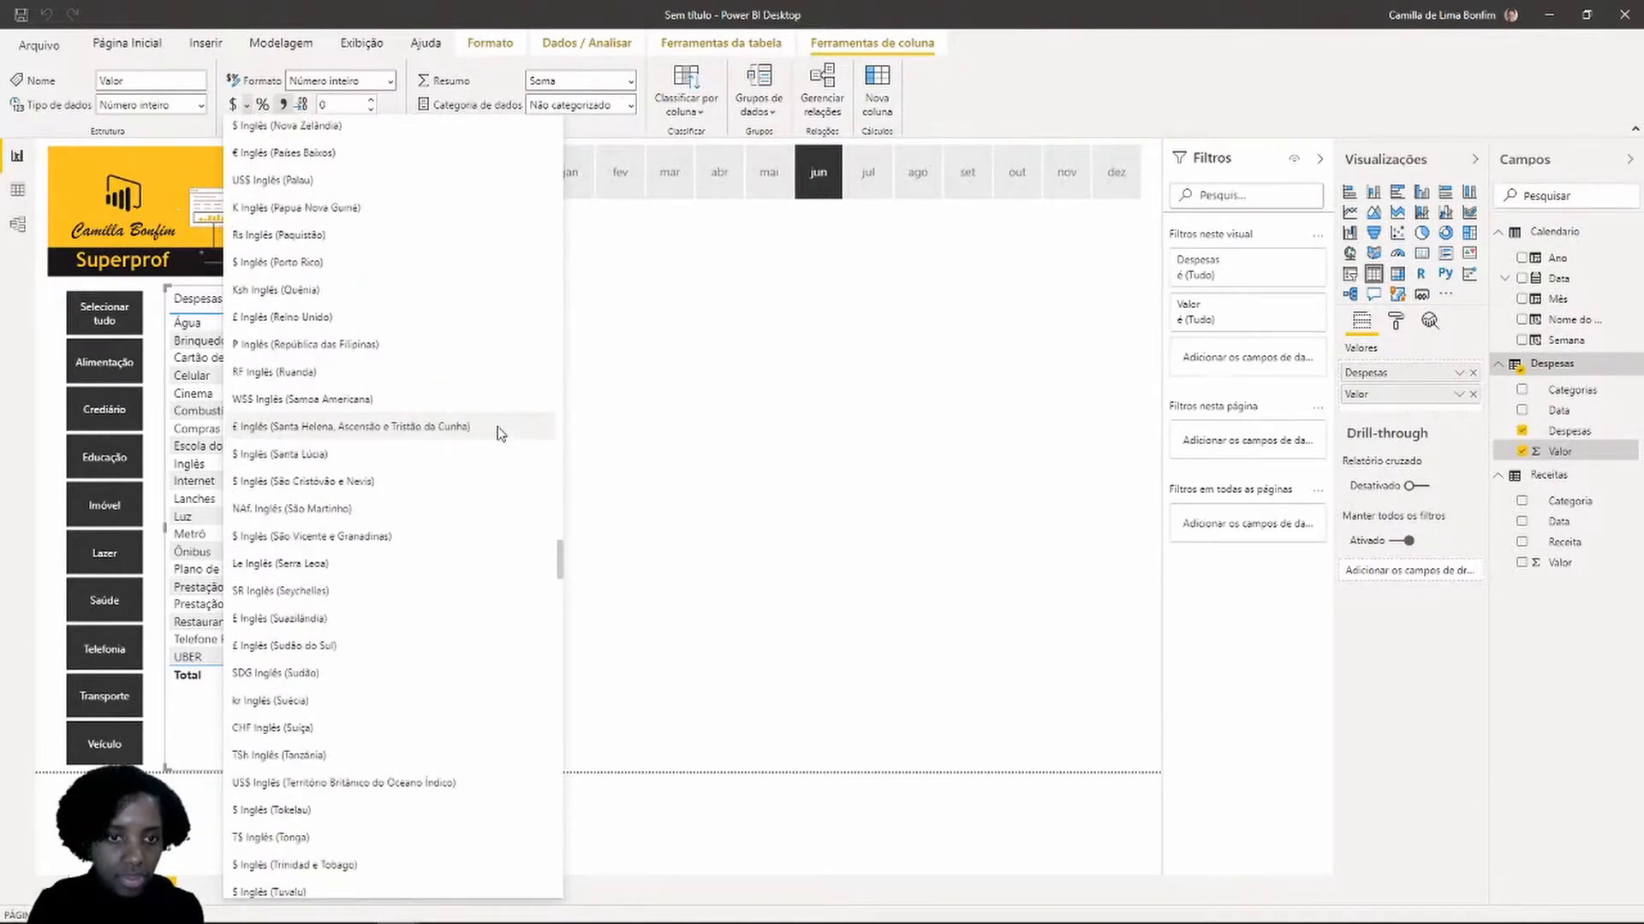
pyautogui.scroll(-12, 501, 434)
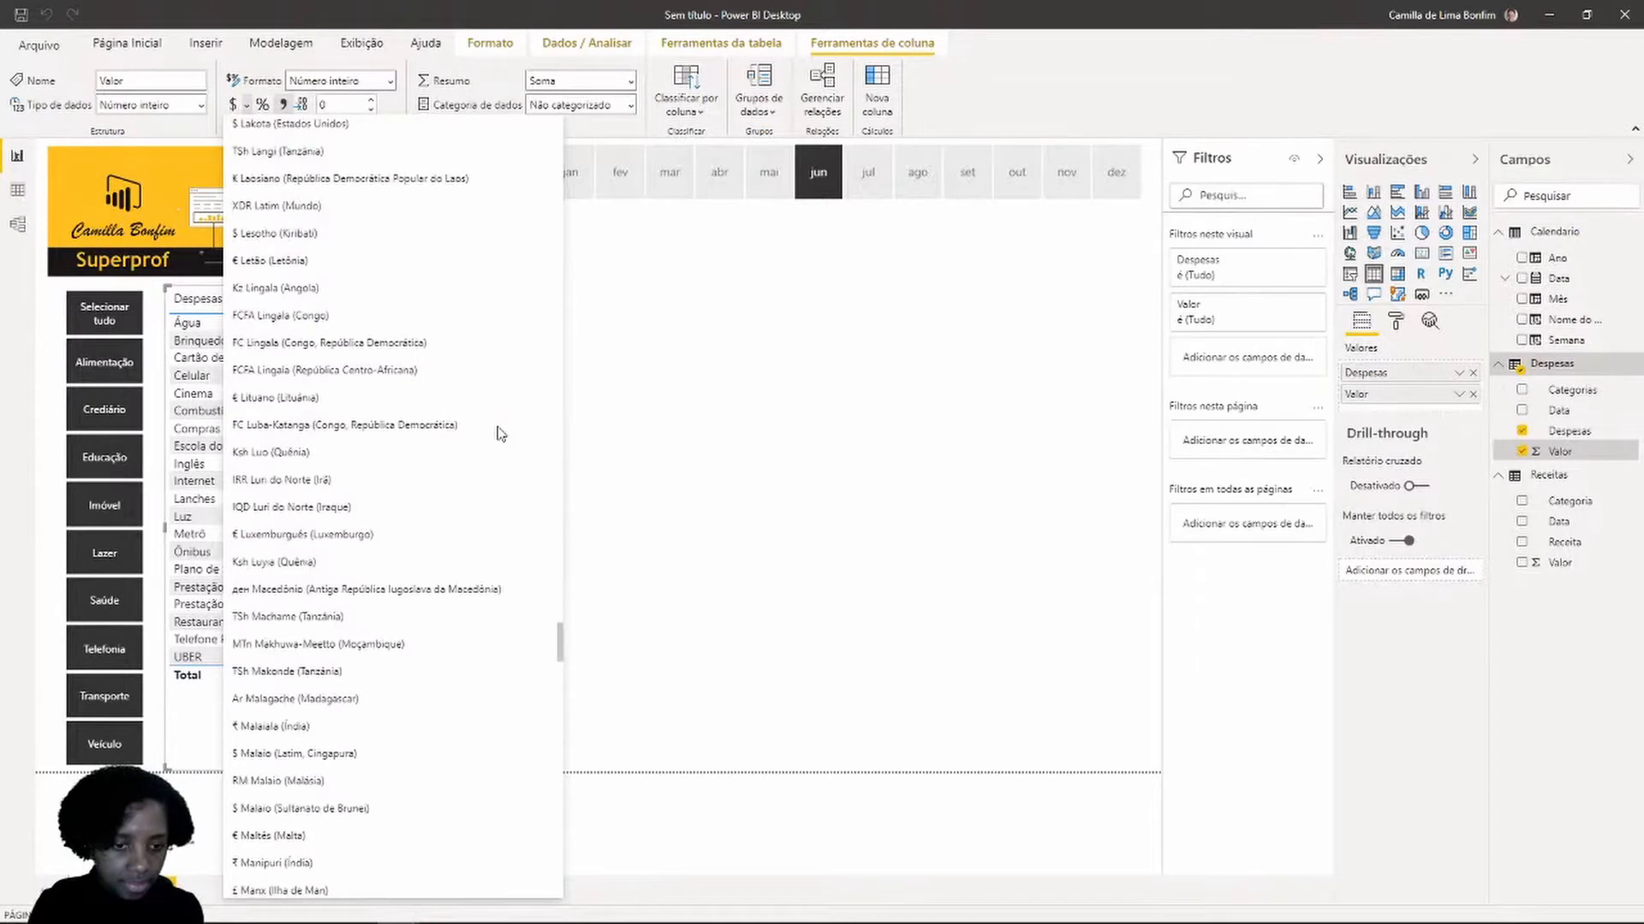
pyautogui.scroll(-12, 501, 434)
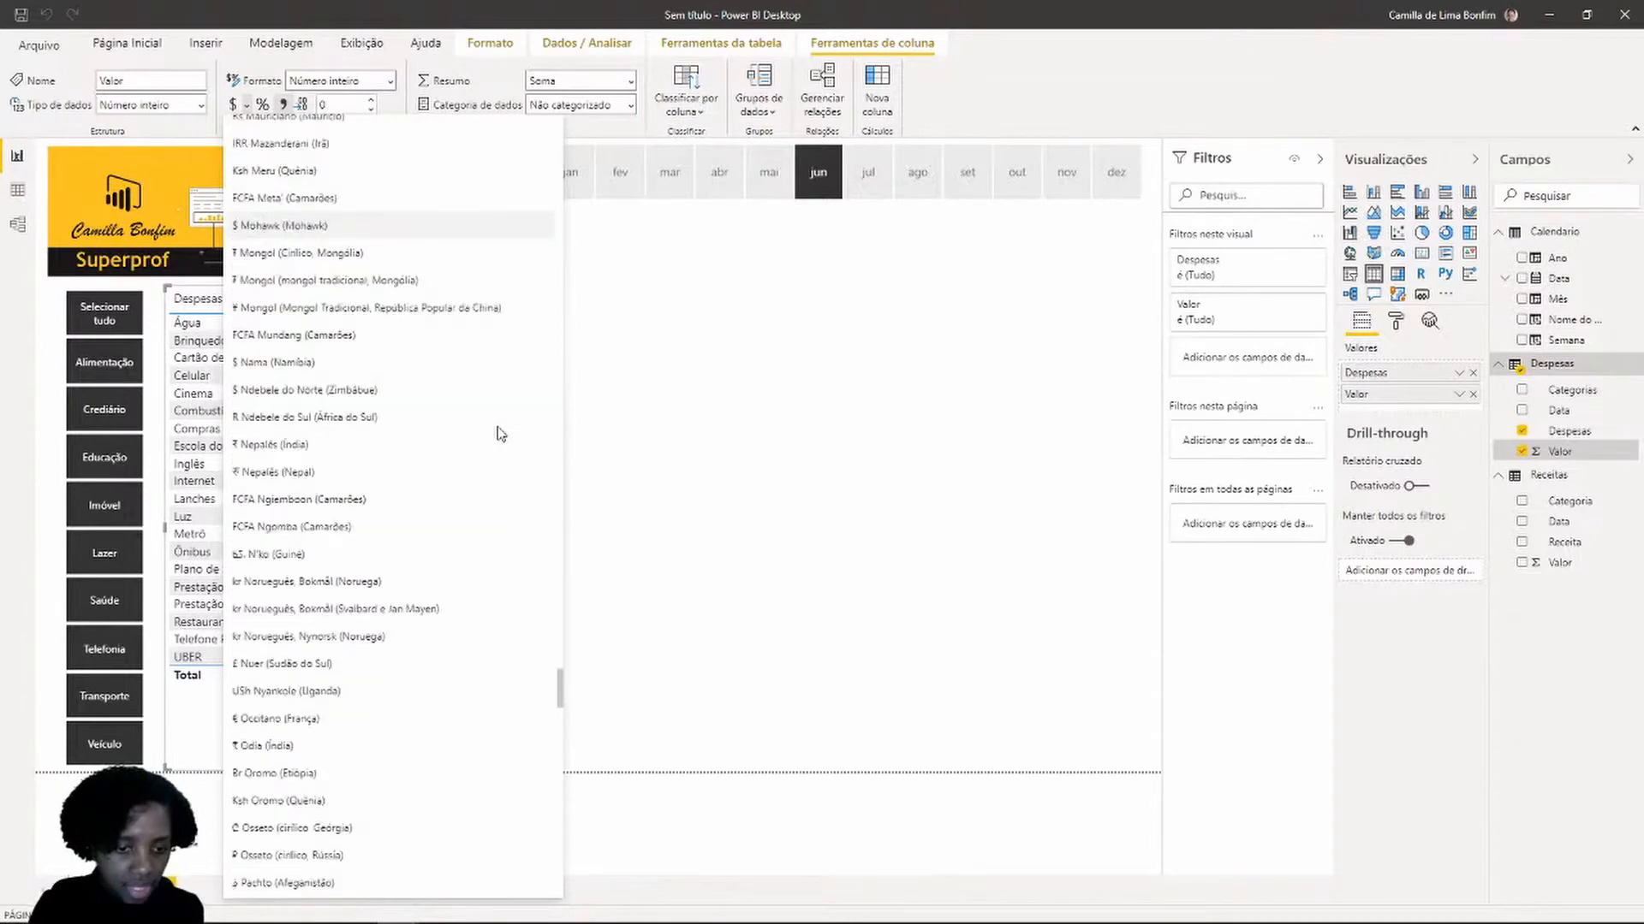
pyautogui.scroll(-2, 501, 434)
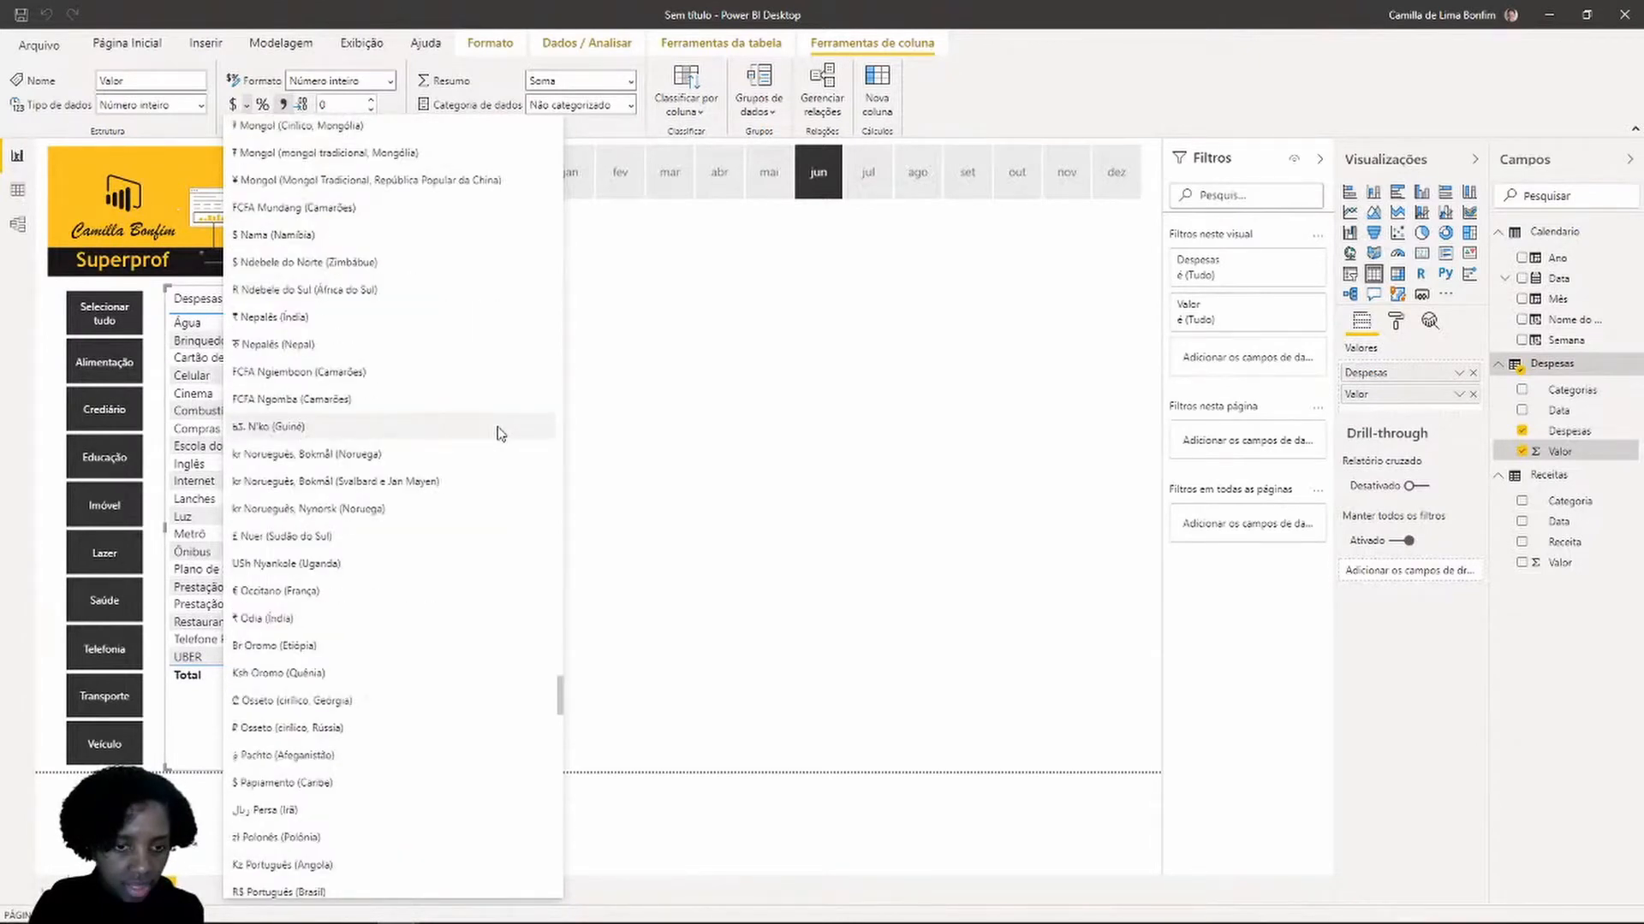
pyautogui.scroll(-4, 501, 434)
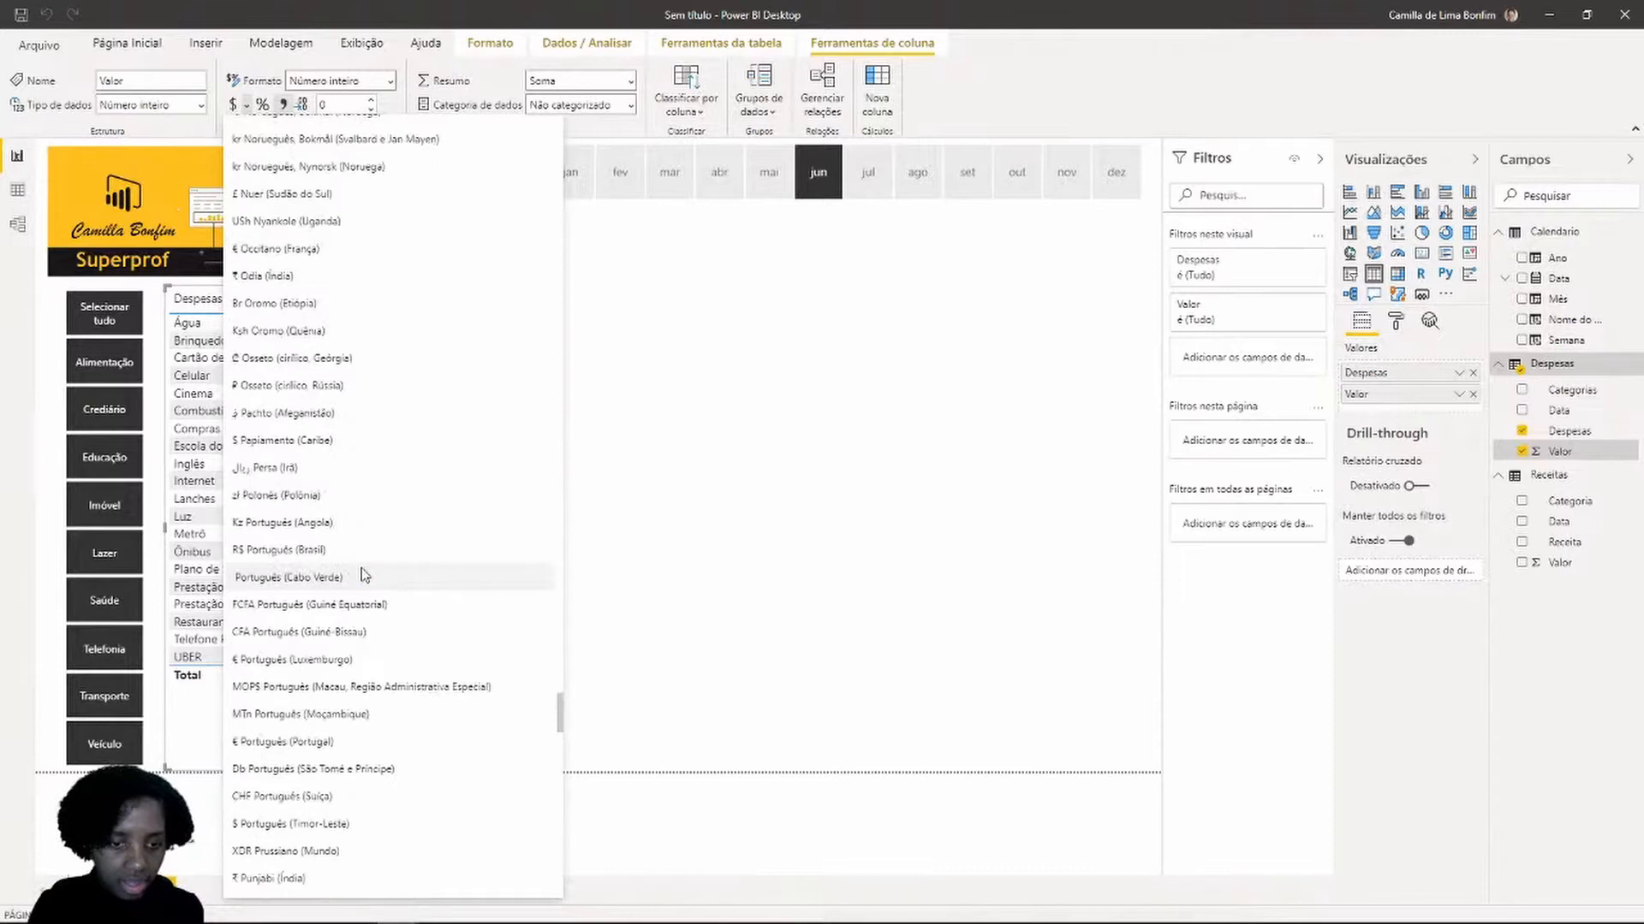
pyautogui.click(281, 554)
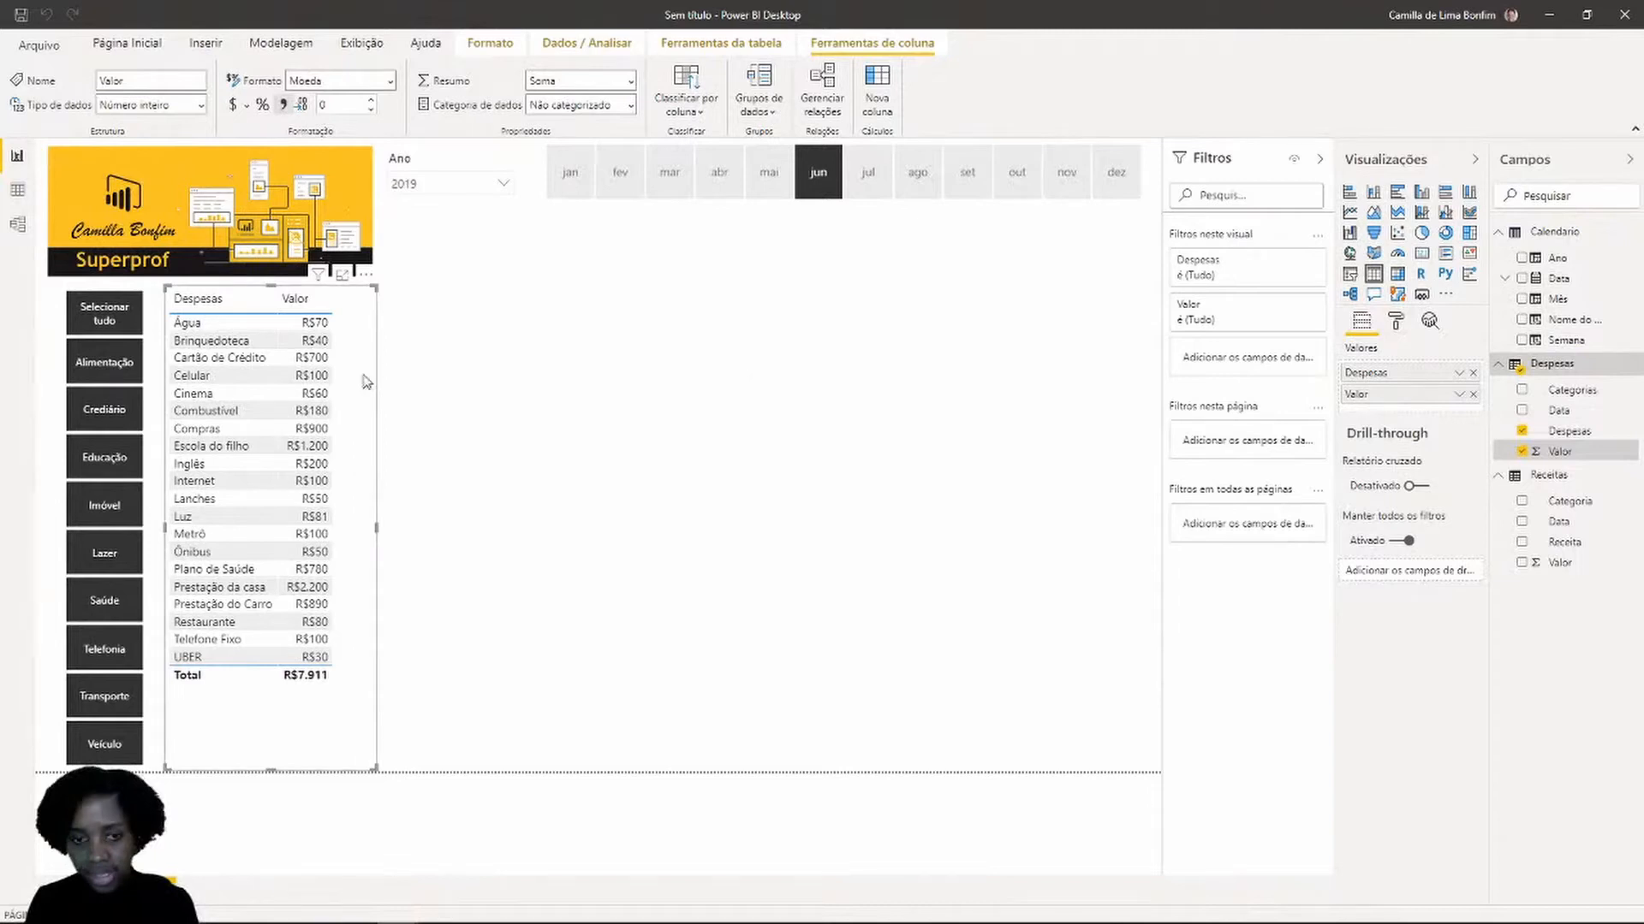
# Try the Nenhum, Mínimo, Cabeçalho em negrito and Alternando linhas styles on the expense table
pyautogui.click(1395, 320)
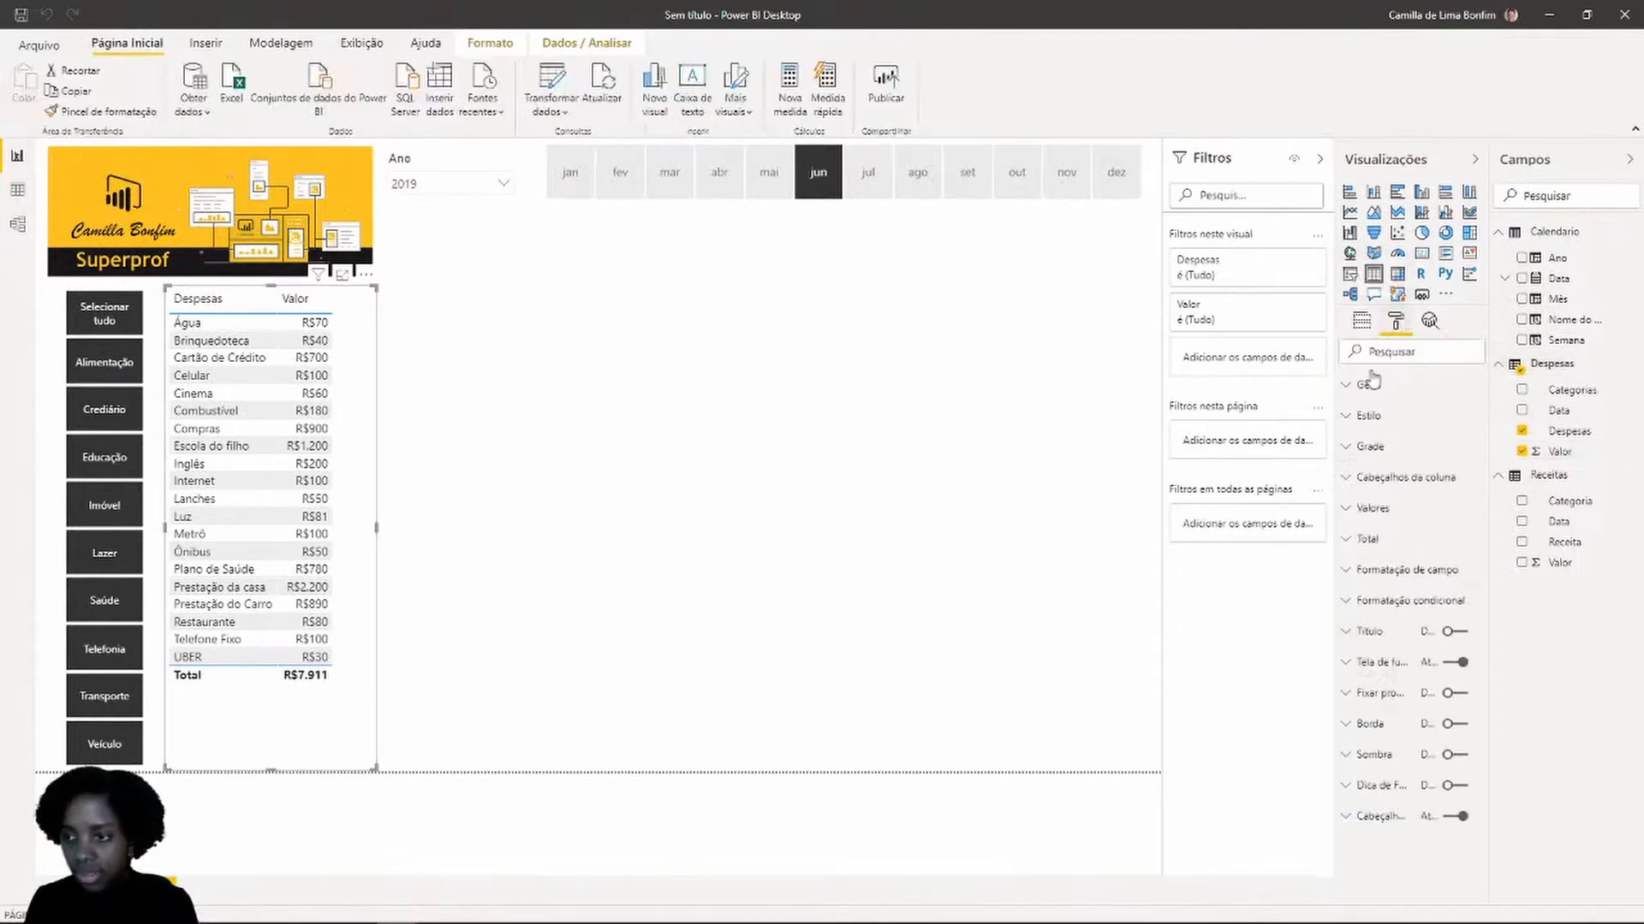
pyautogui.click(1370, 416)
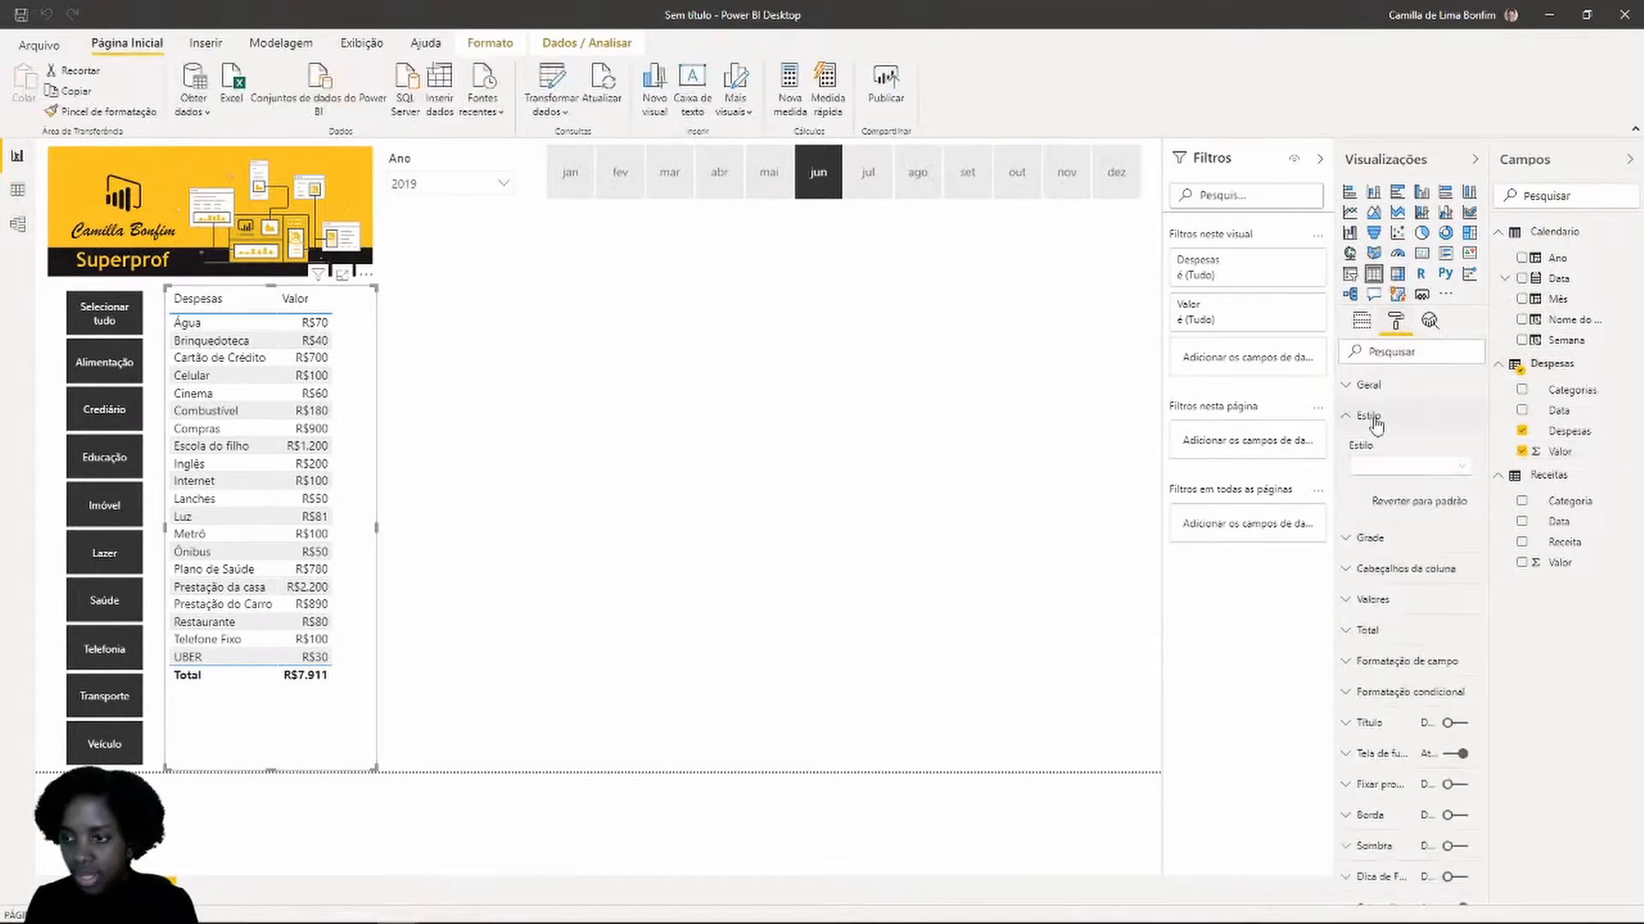
pyautogui.click(1374, 469)
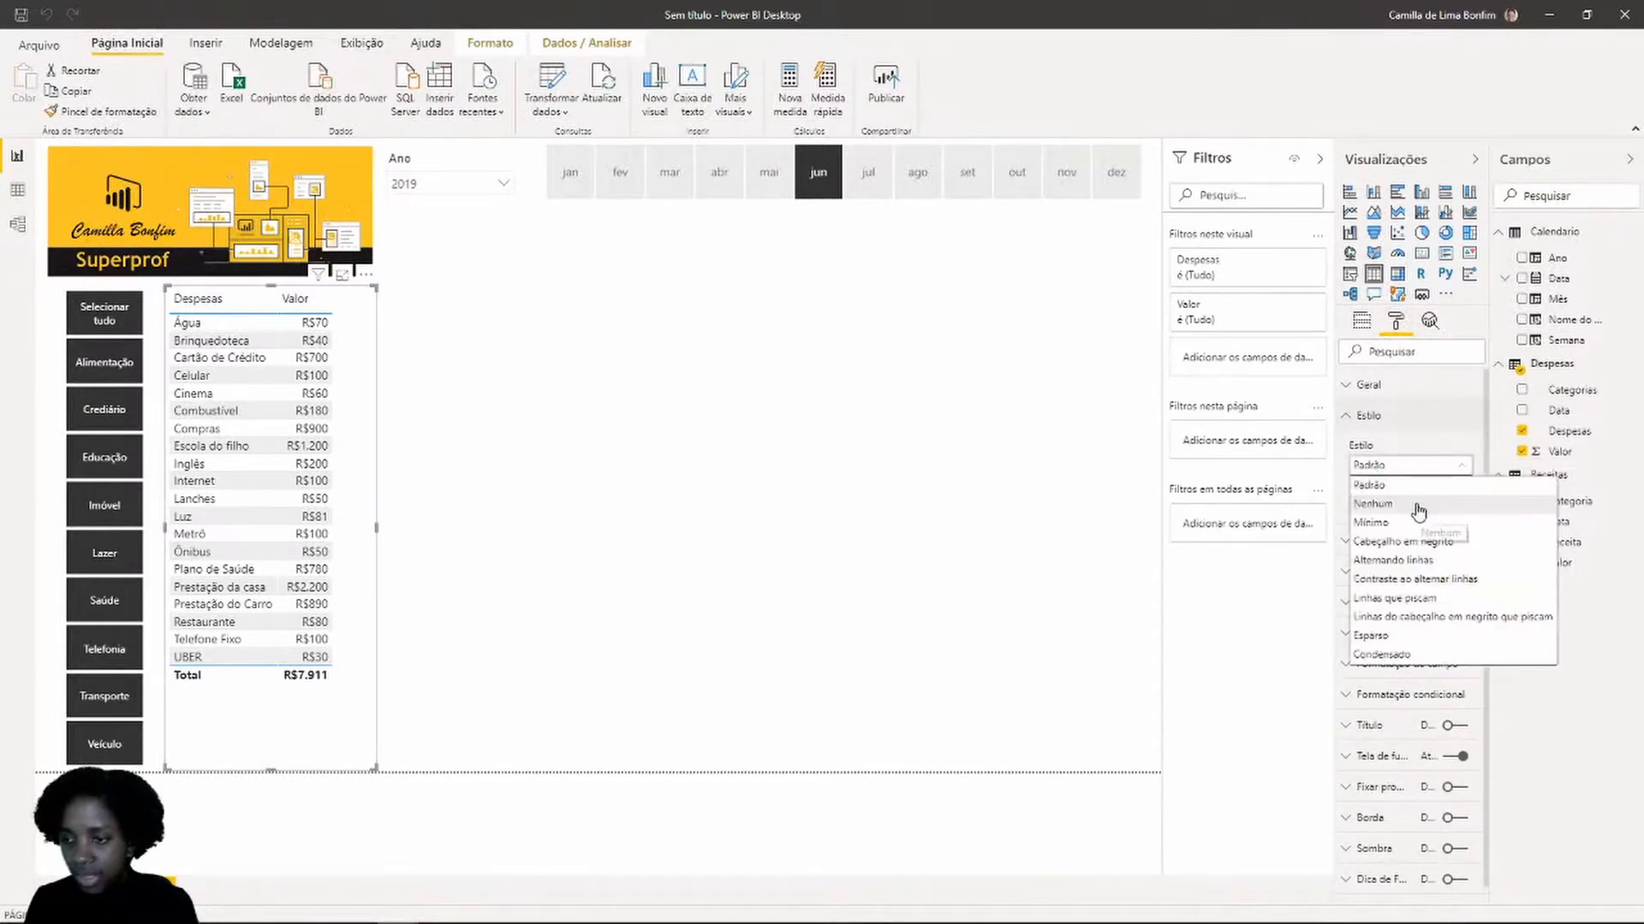
pyautogui.click(1417, 506)
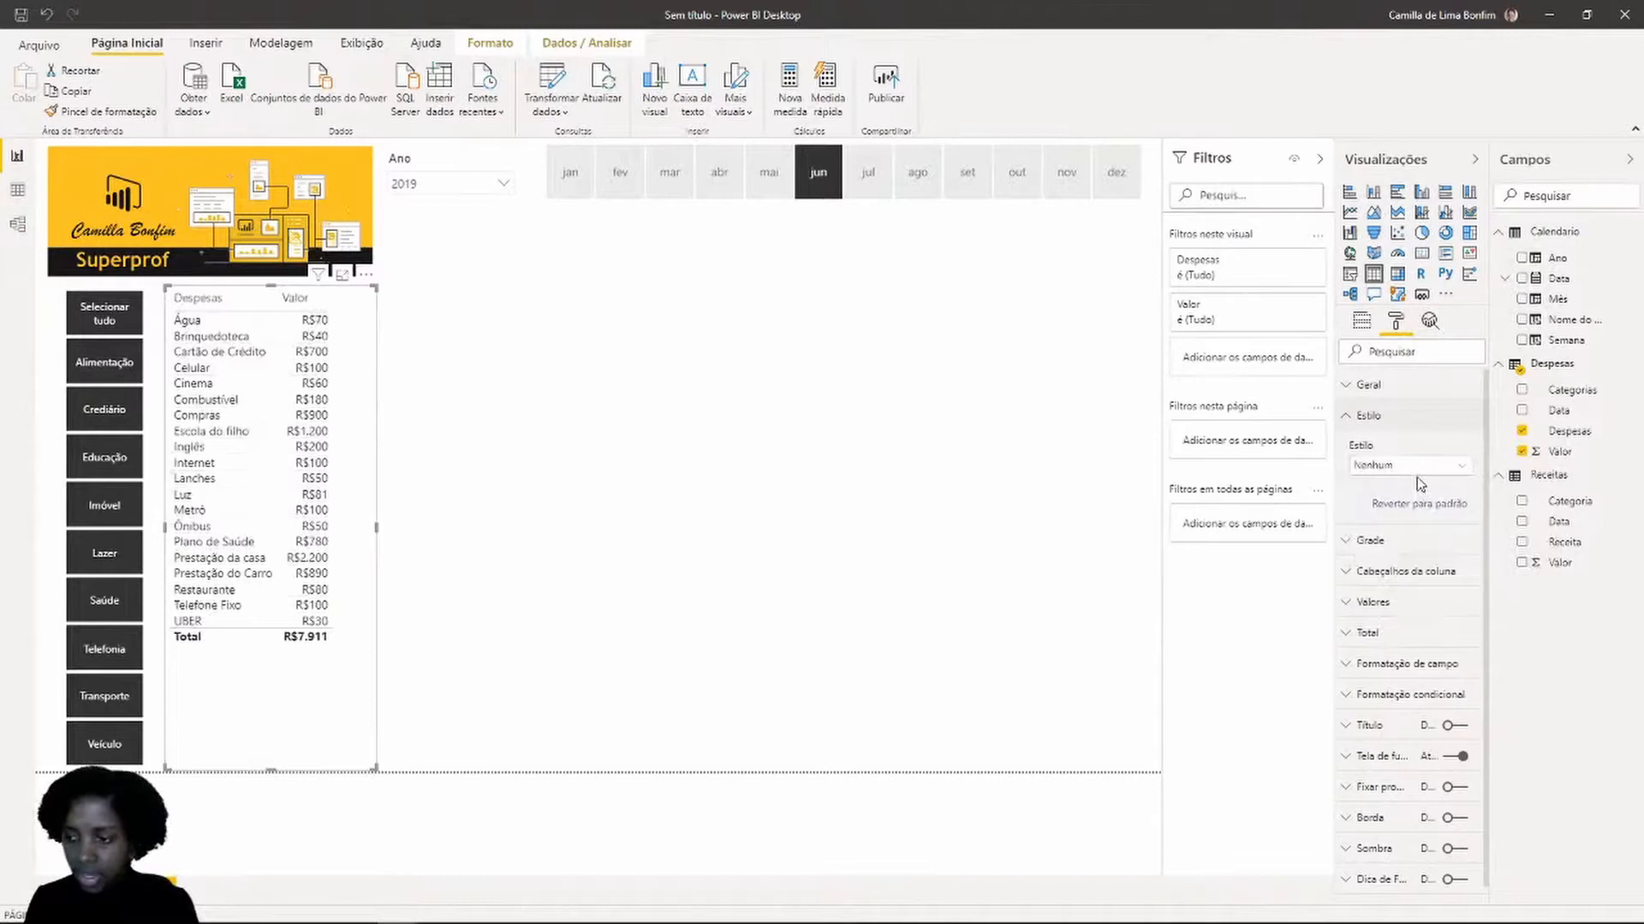
pyautogui.click(1416, 469)
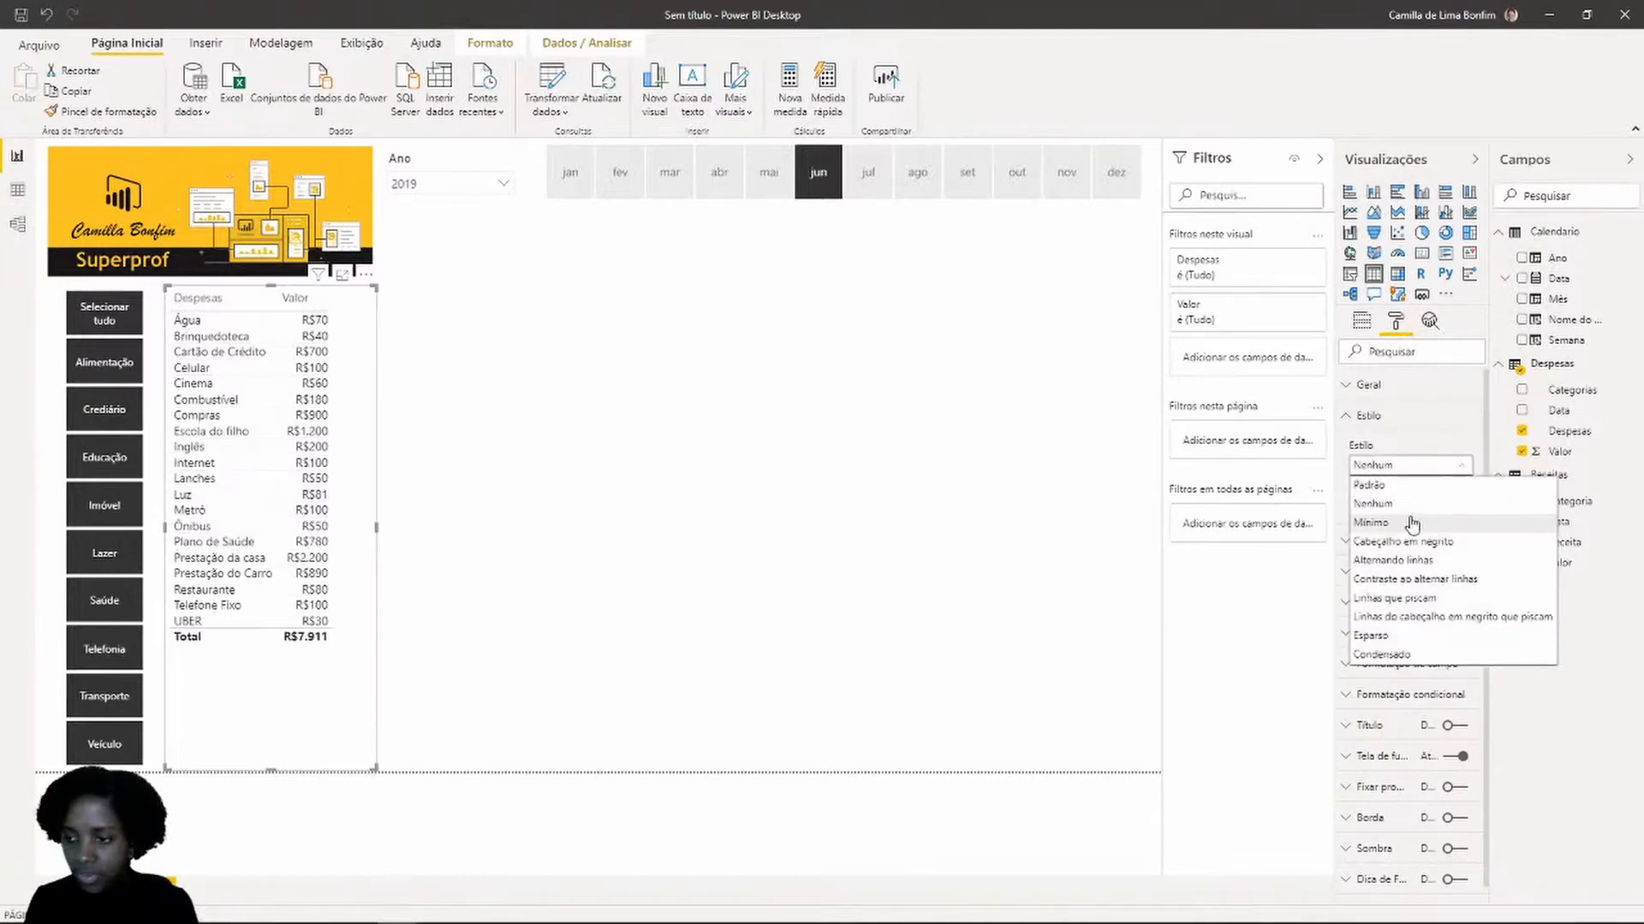
pyautogui.click(1412, 522)
pyautogui.click(1409, 466)
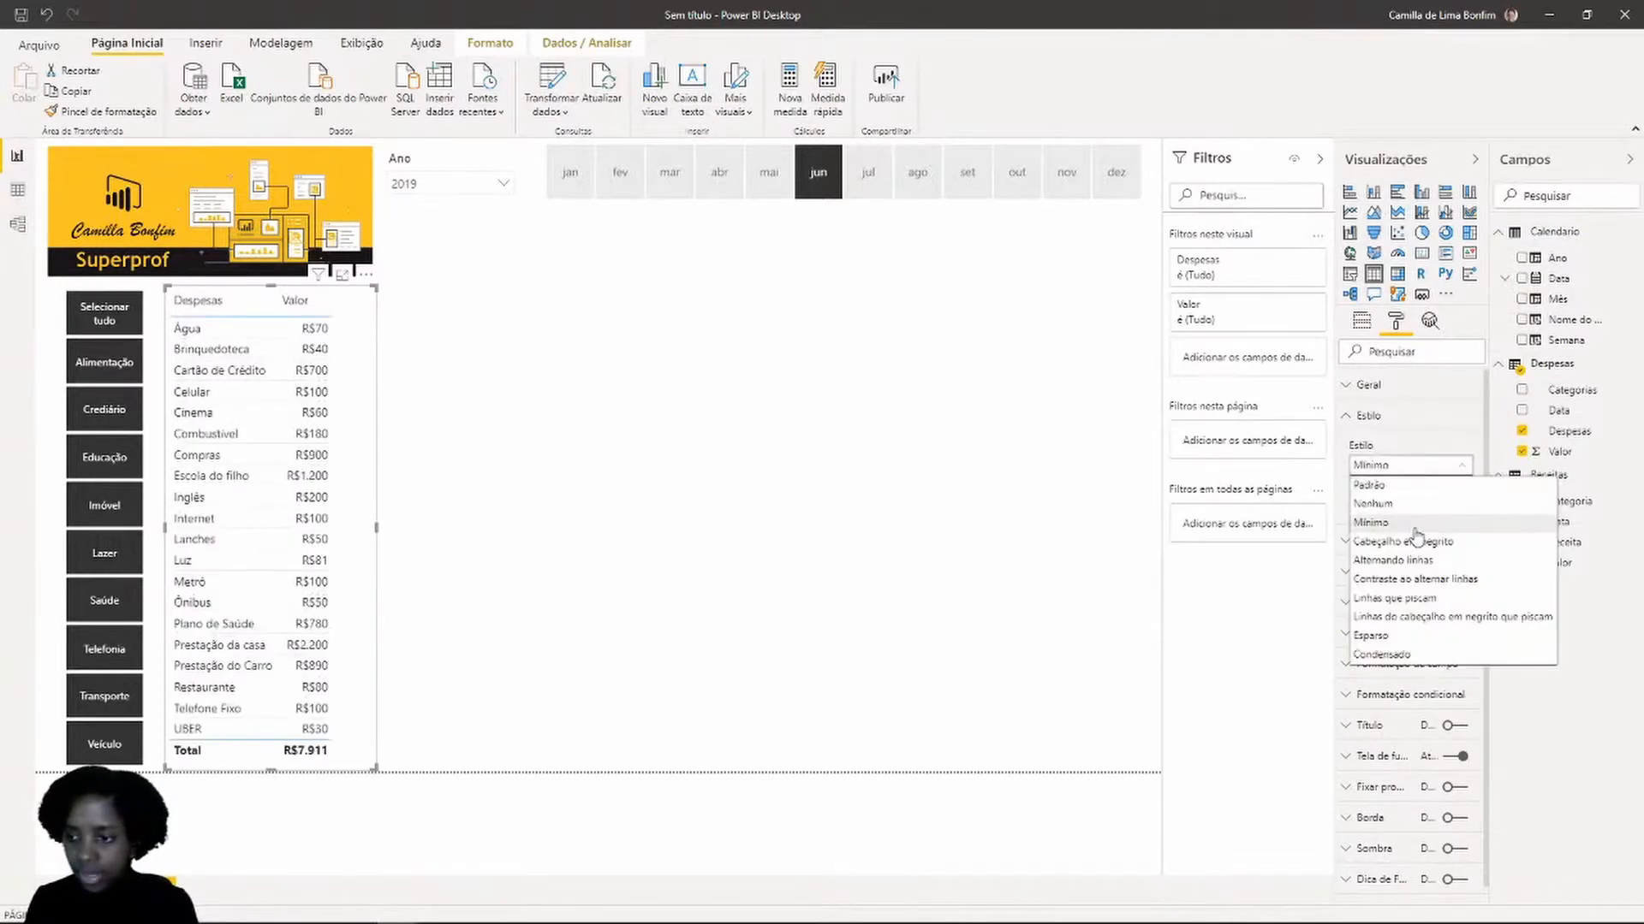
pyautogui.click(1417, 539)
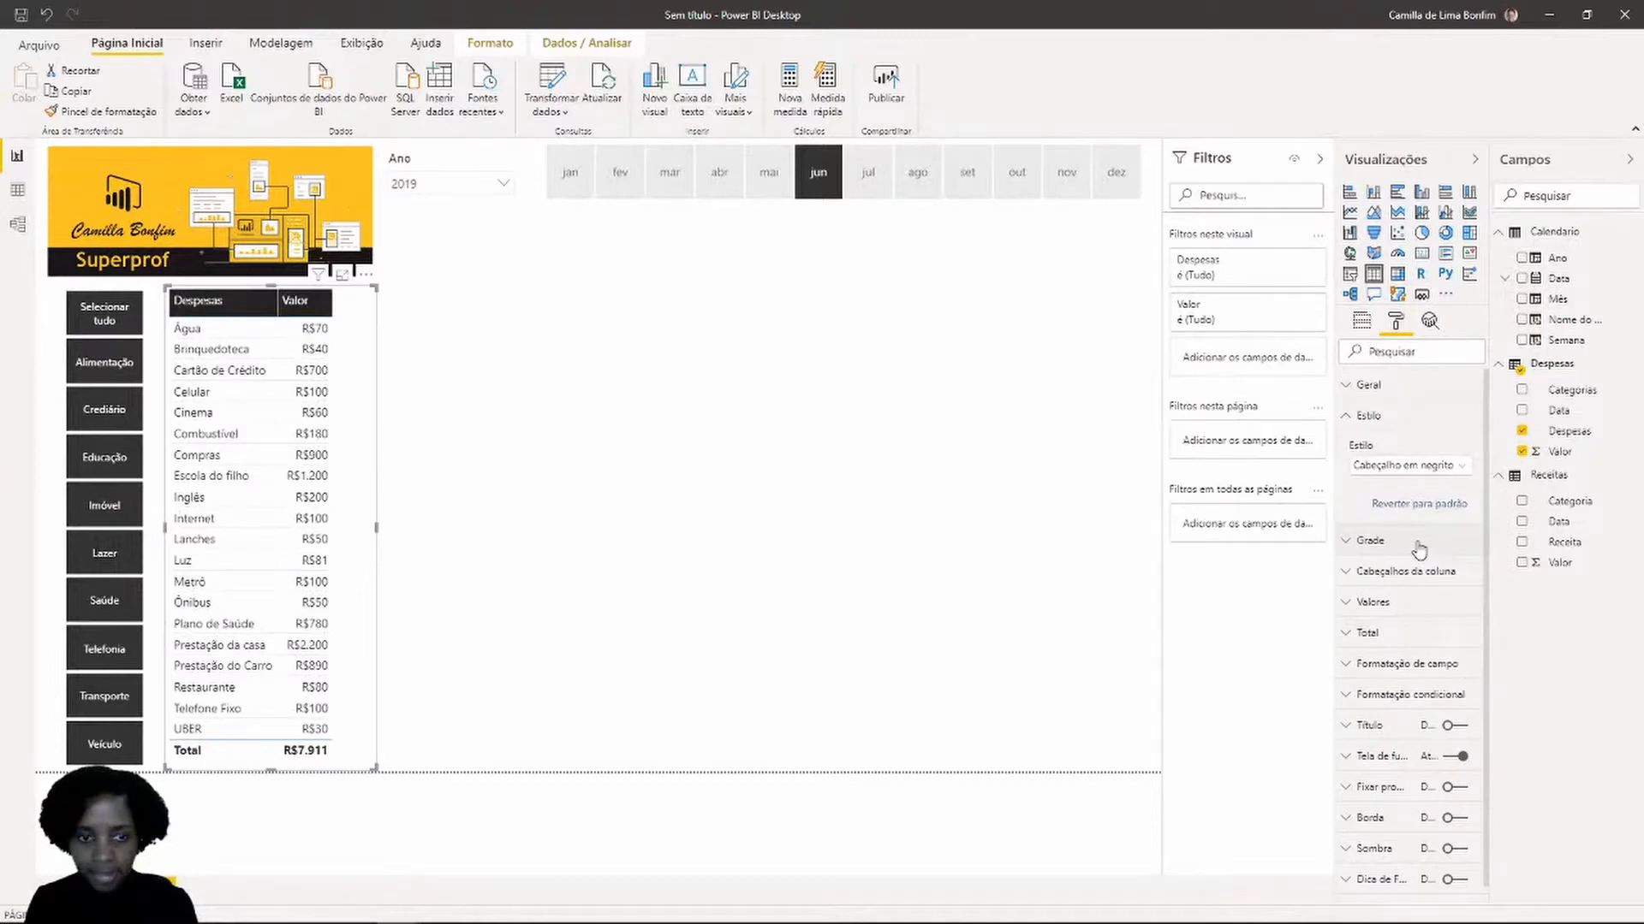
pyautogui.click(1409, 465)
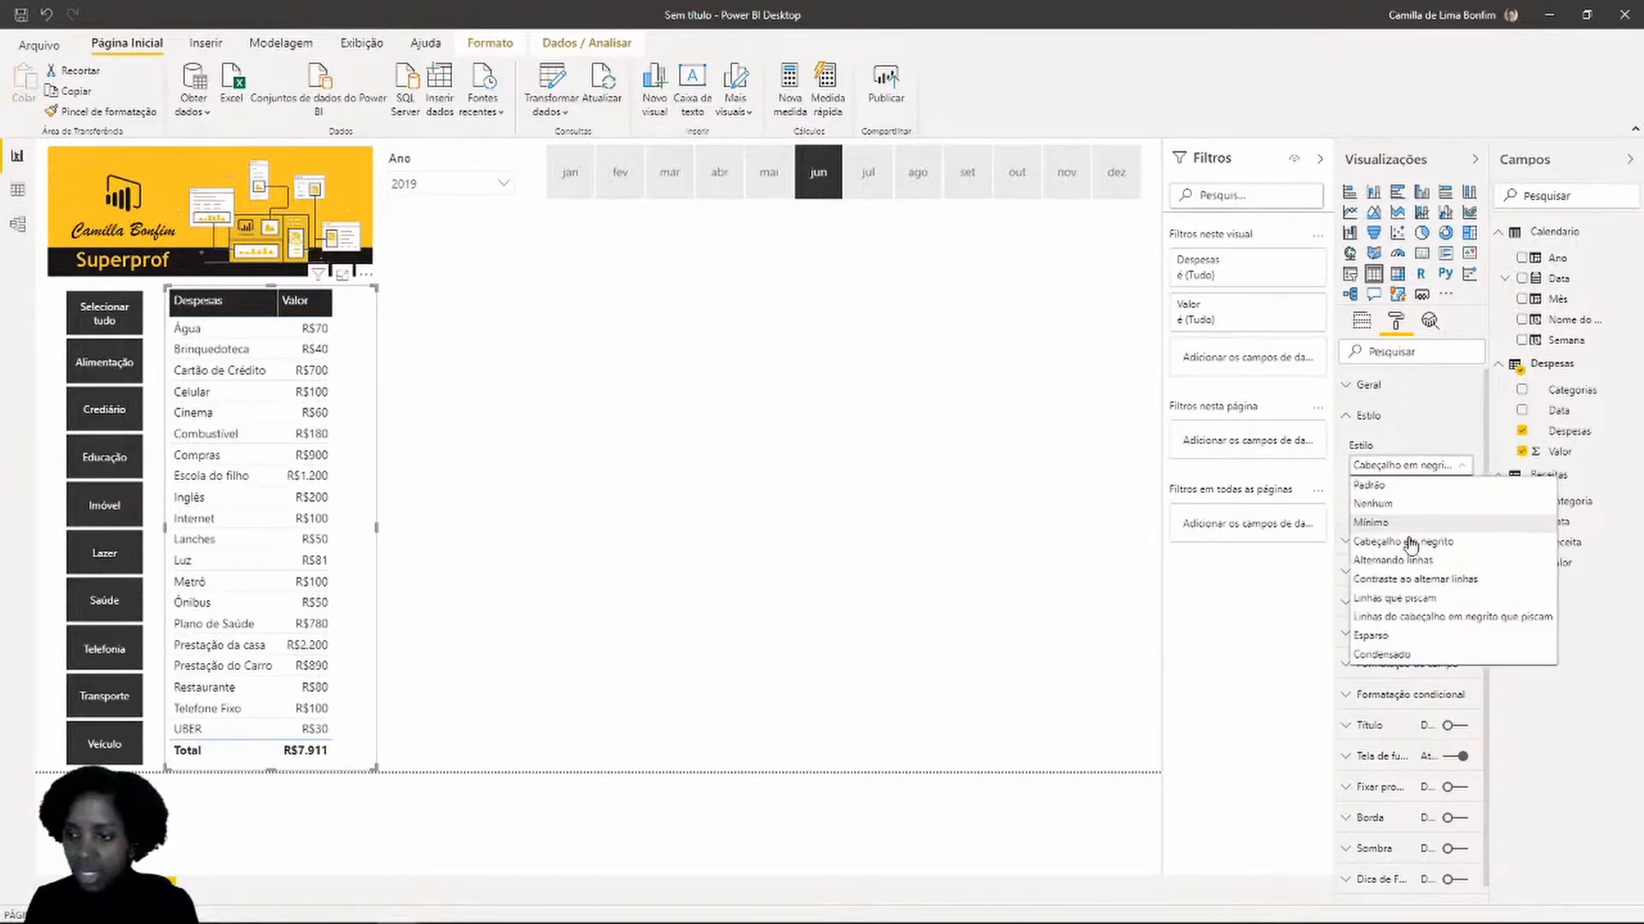
pyautogui.click(1404, 560)
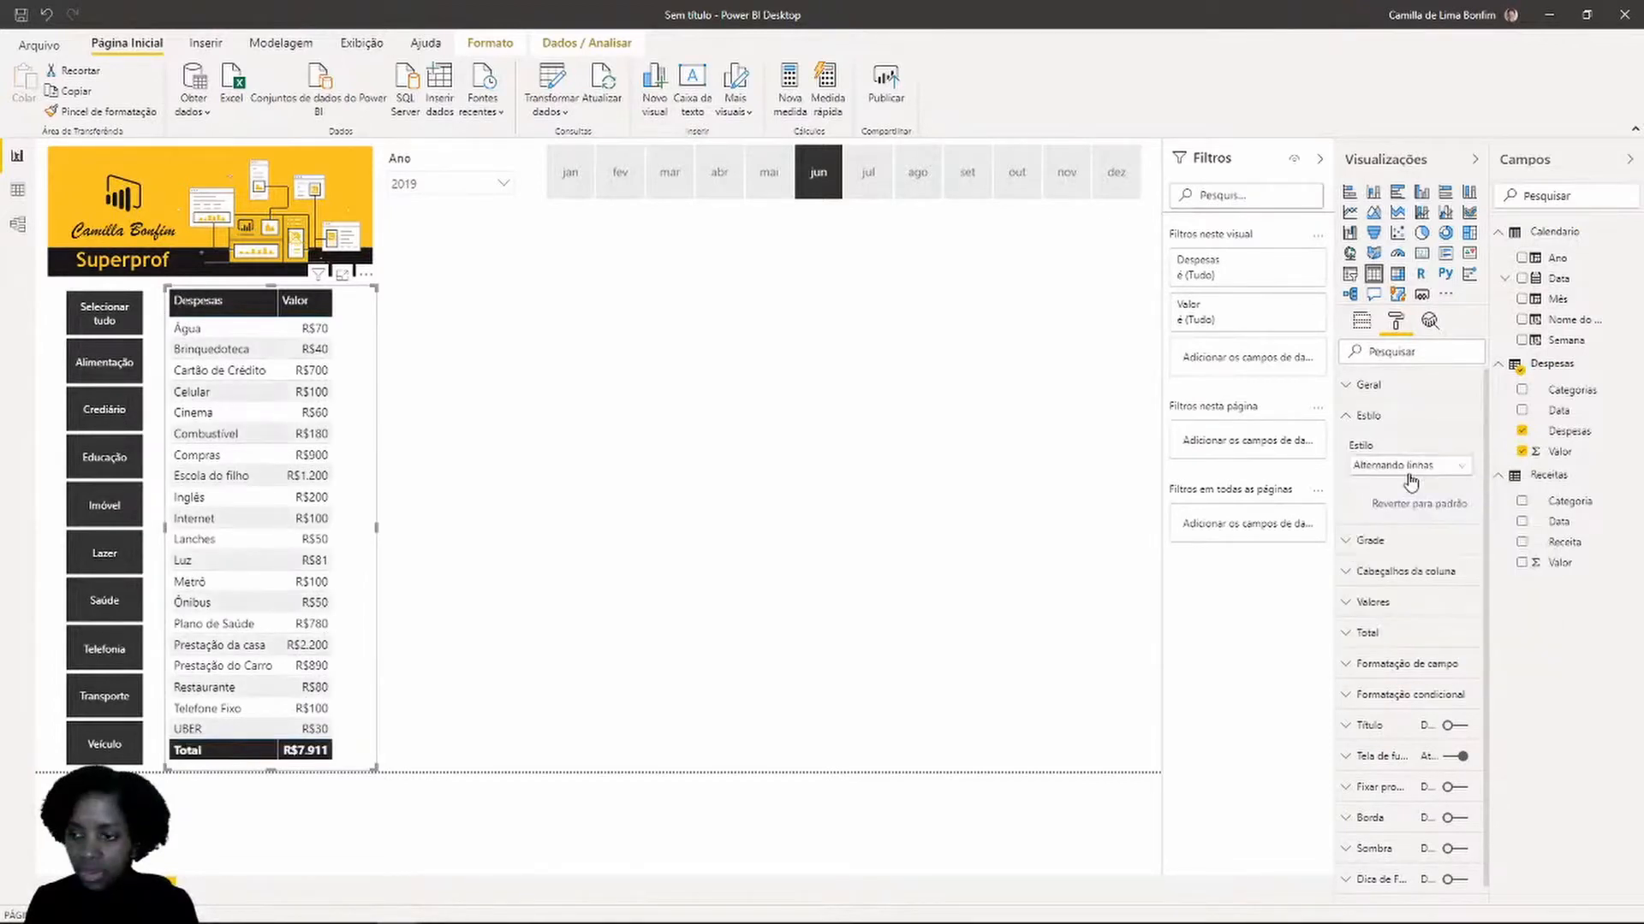
# Try the Contraste ao alternar linhas, Linhas que piscam, Linhas do cabeçalho em negrito que piscam and Condensado styles on the expense table
pyautogui.press('Down')
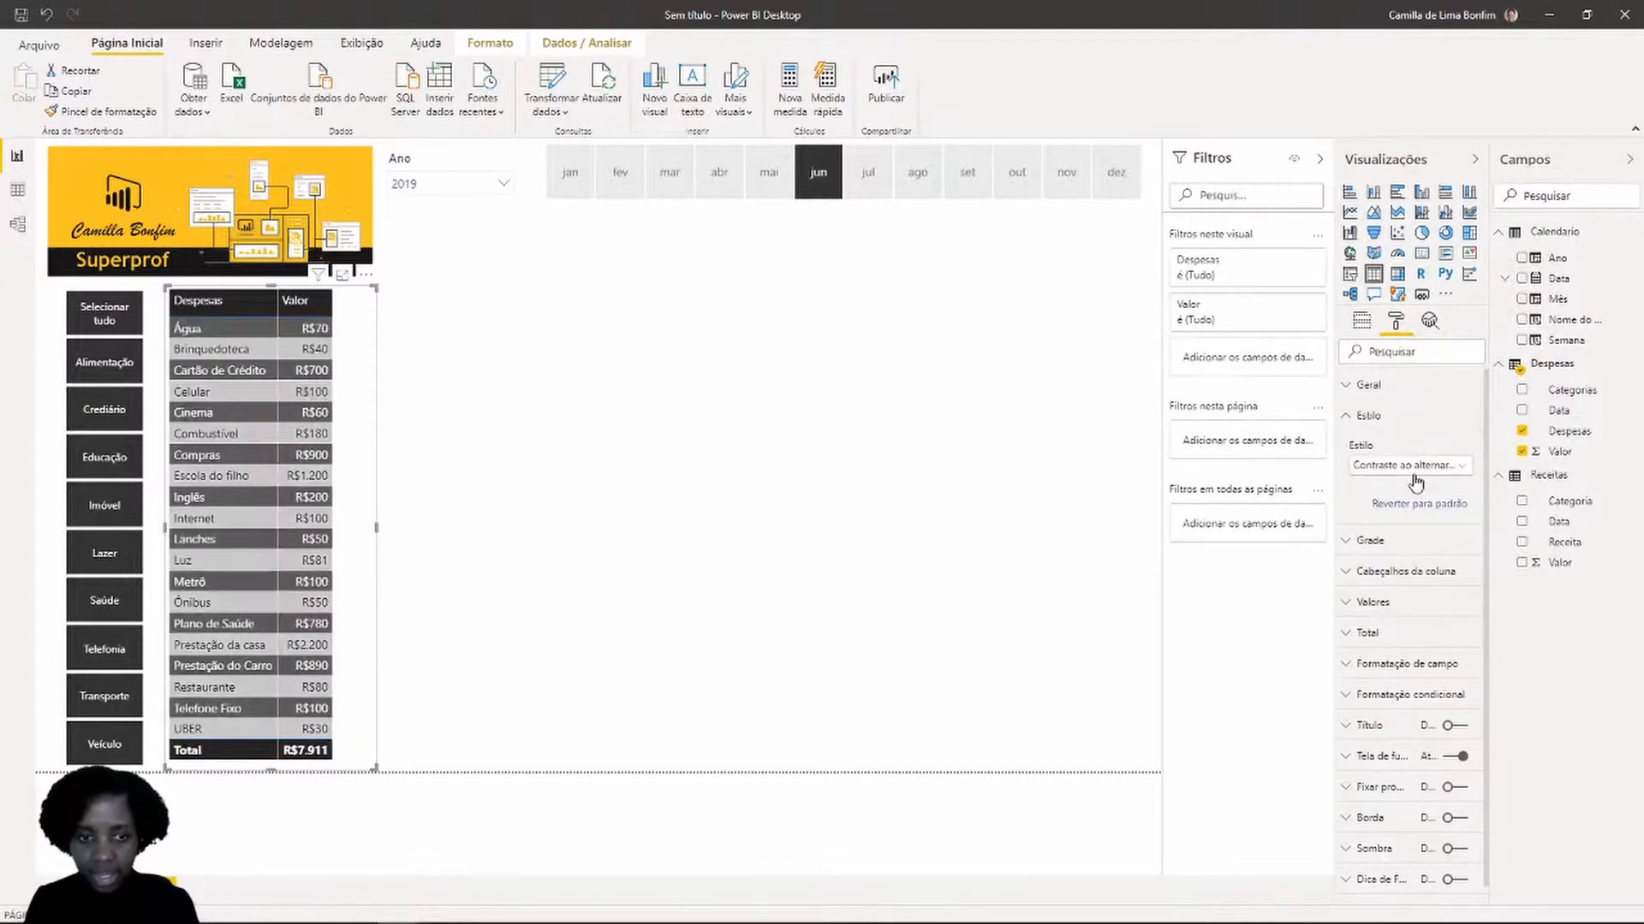
pyautogui.click(1413, 467)
pyautogui.click(1427, 607)
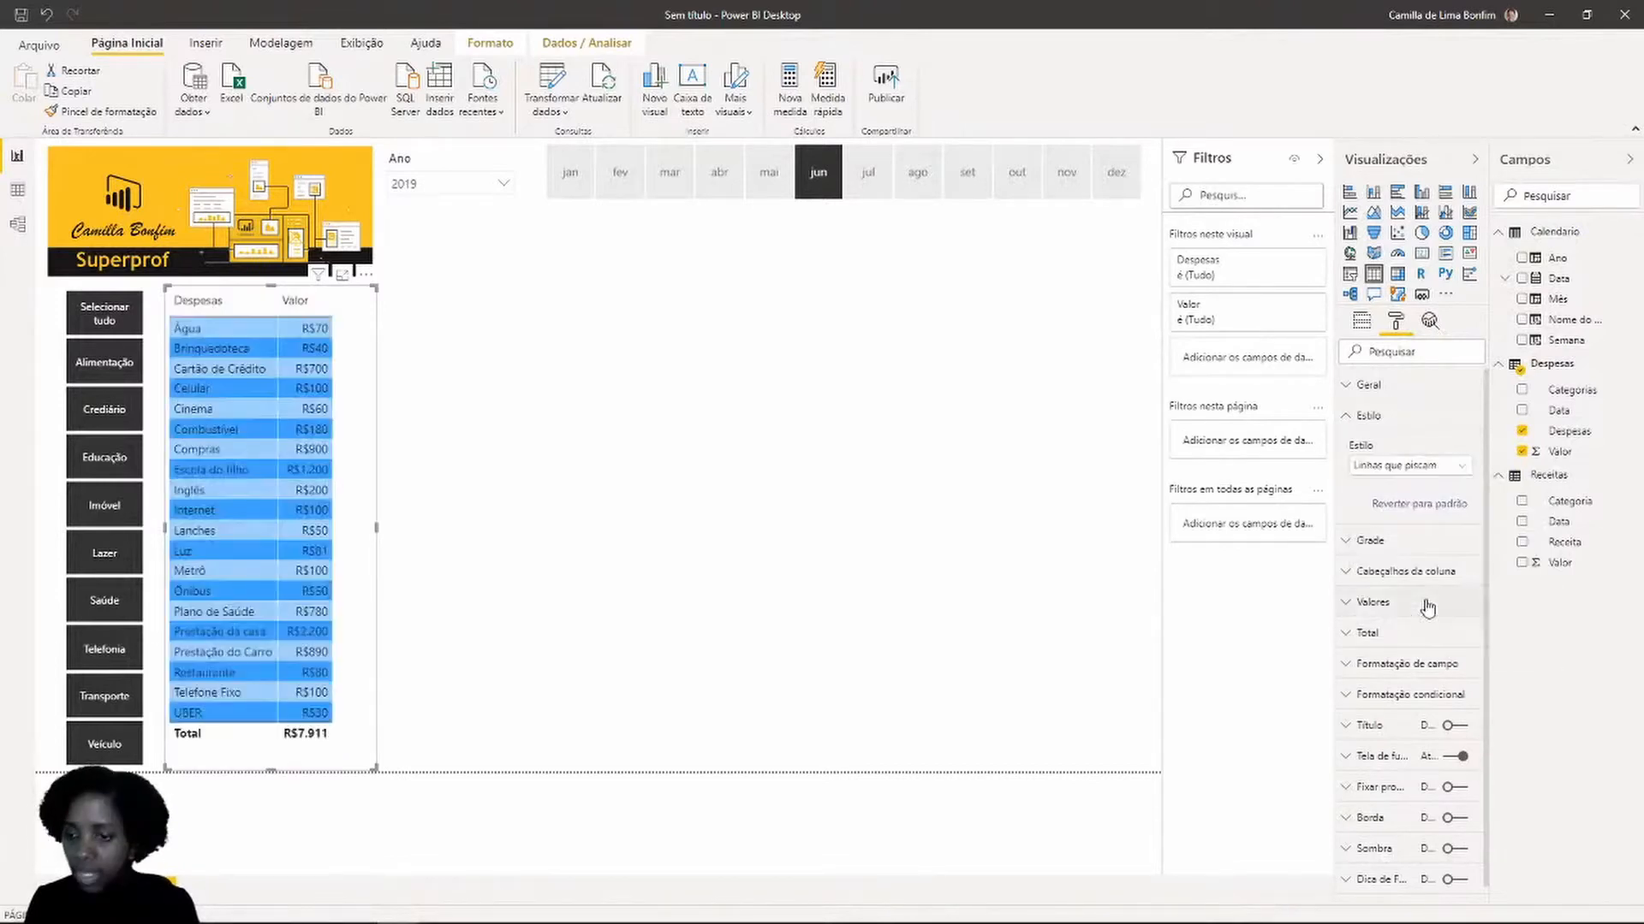
pyautogui.click(1413, 467)
pyautogui.click(1427, 616)
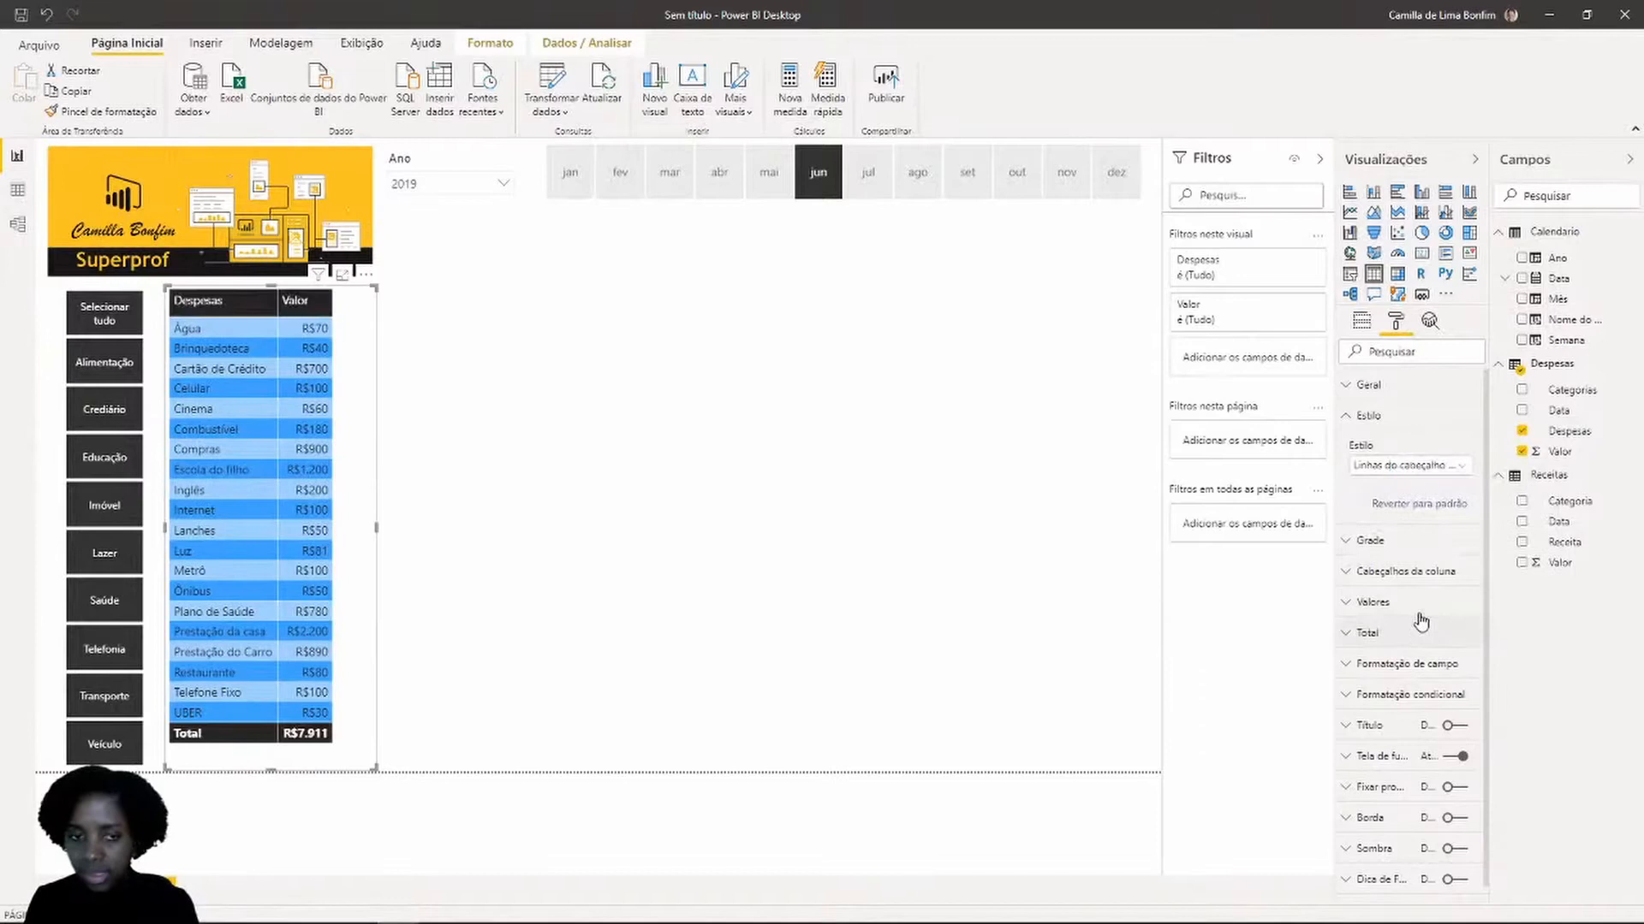
pyautogui.click(1412, 467)
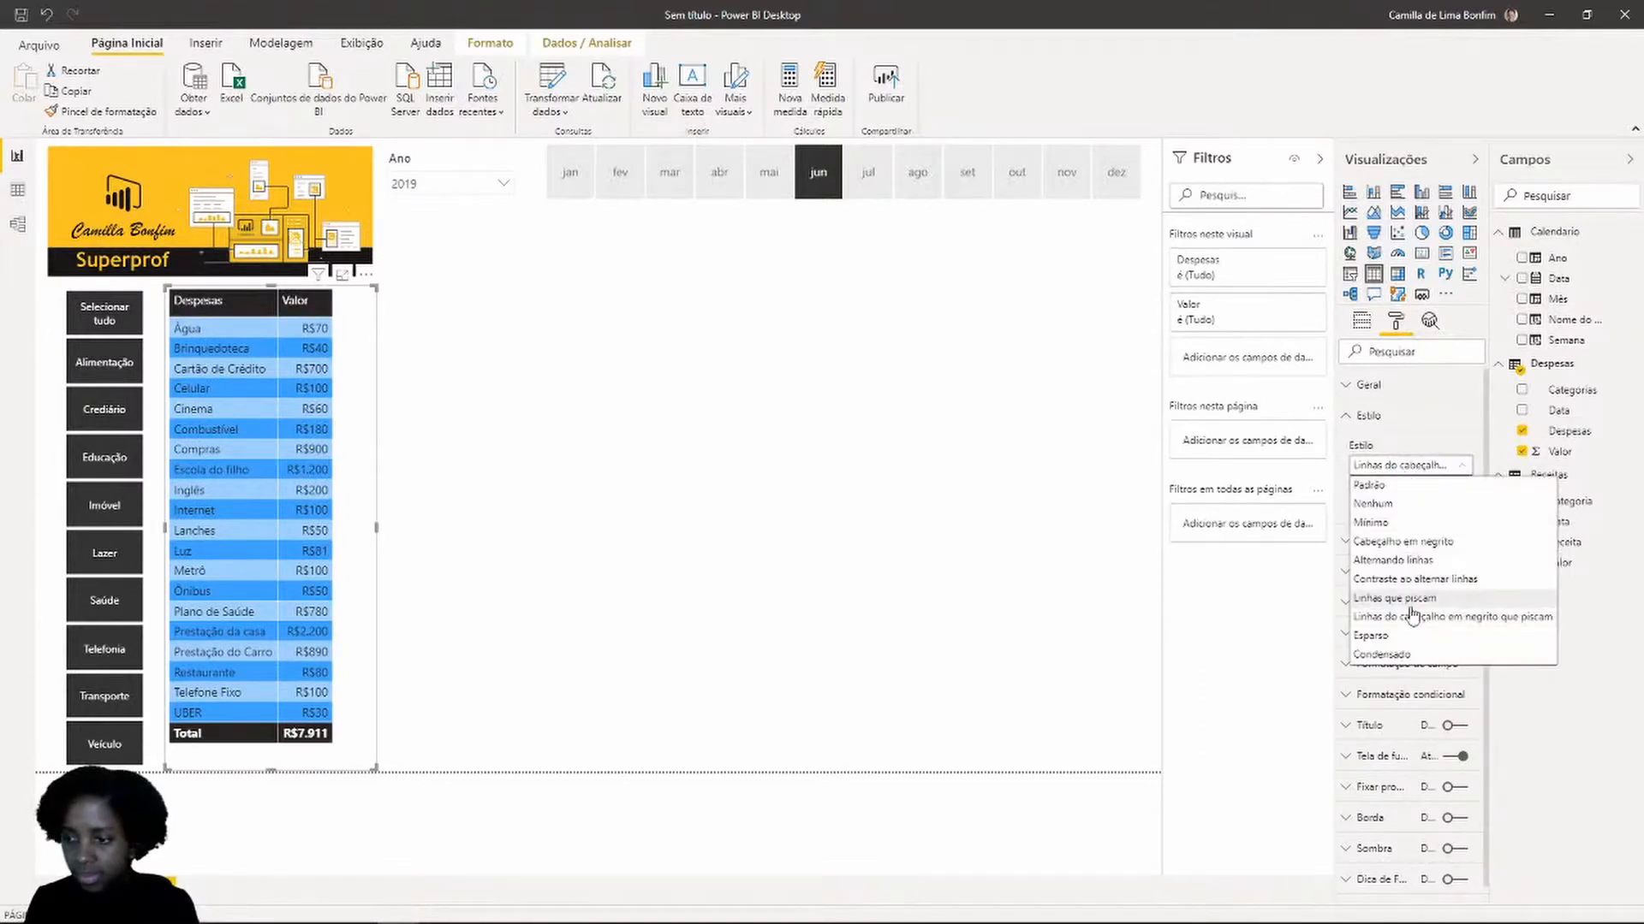
pyautogui.click(1391, 655)
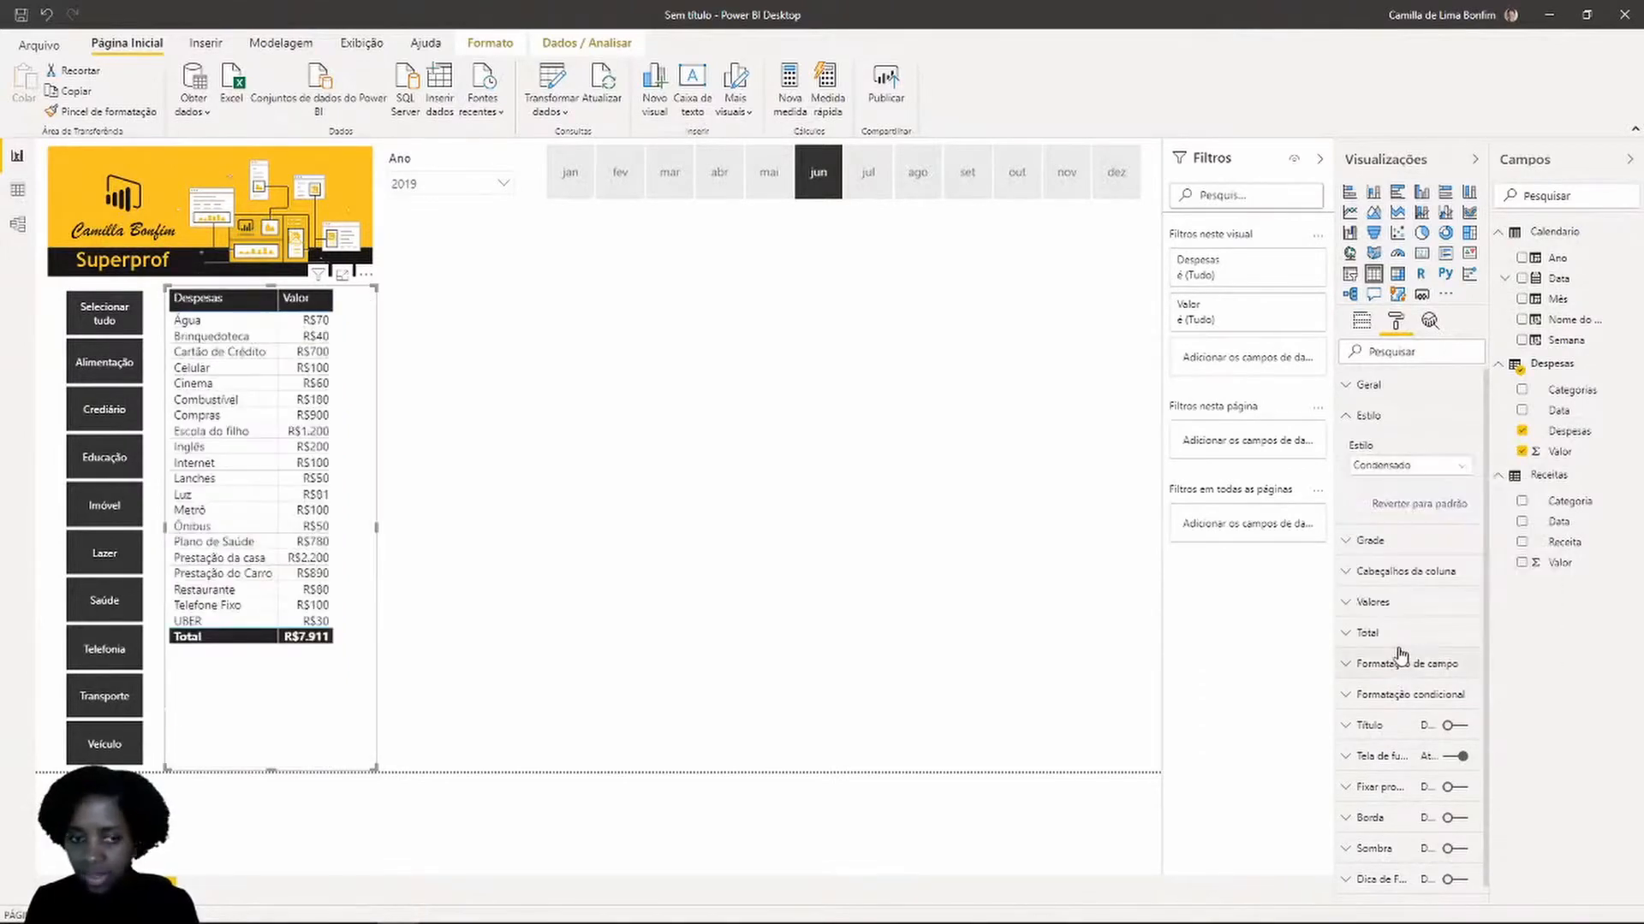
# Apply the Alternando linhas style to the expense table and narrow the visual to fit its two columns
pyautogui.click(1389, 467)
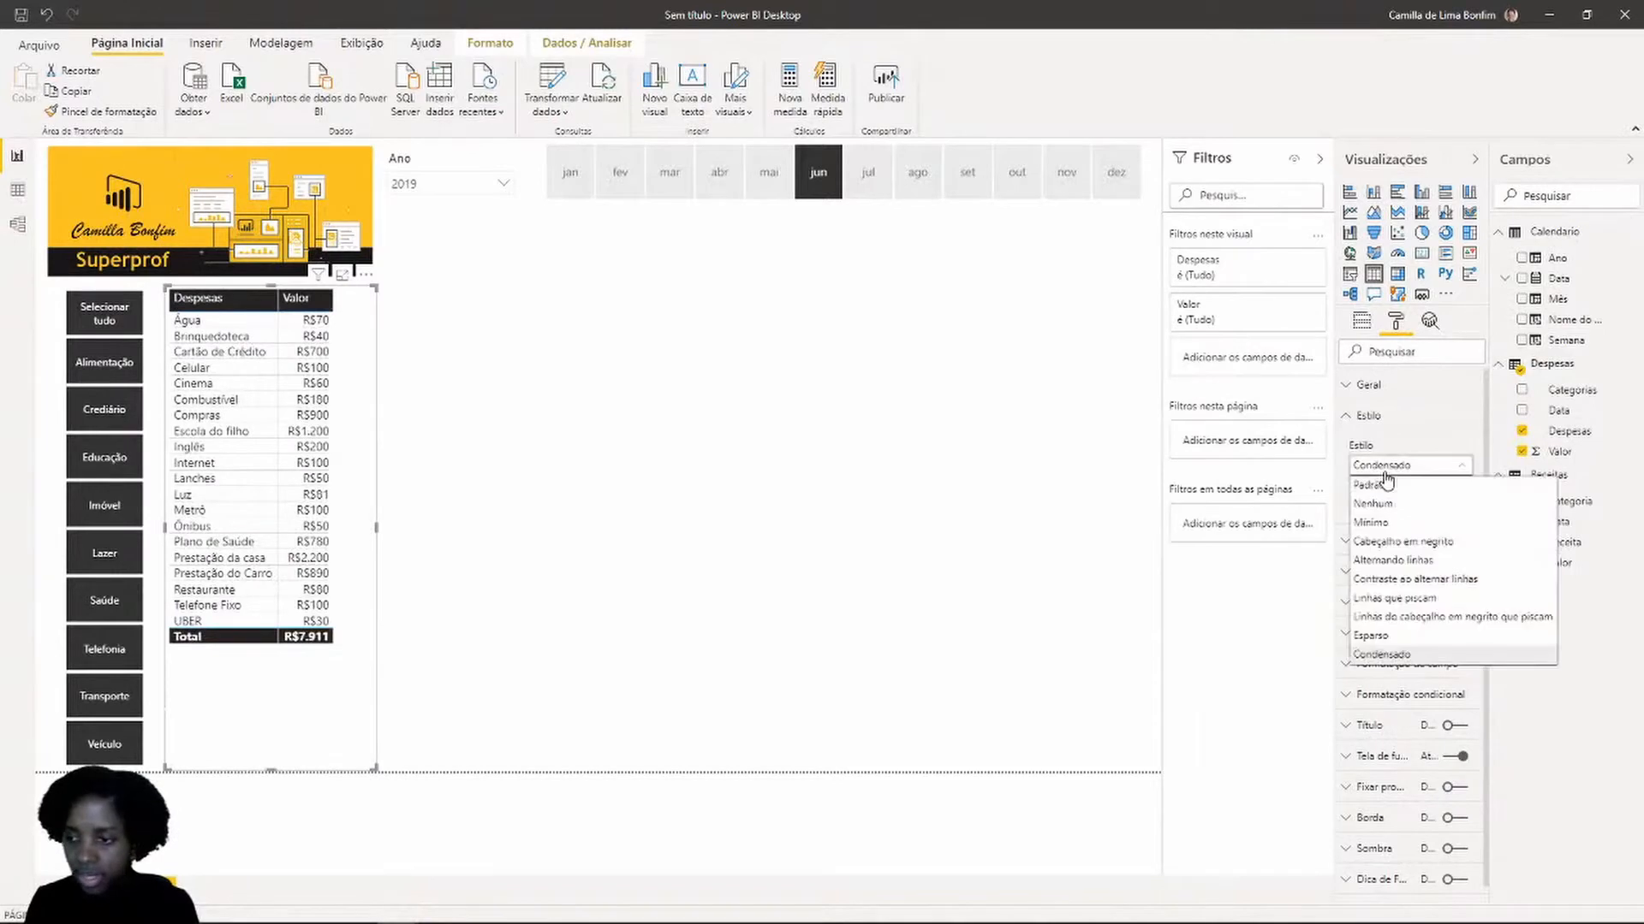
pyautogui.click(1401, 561)
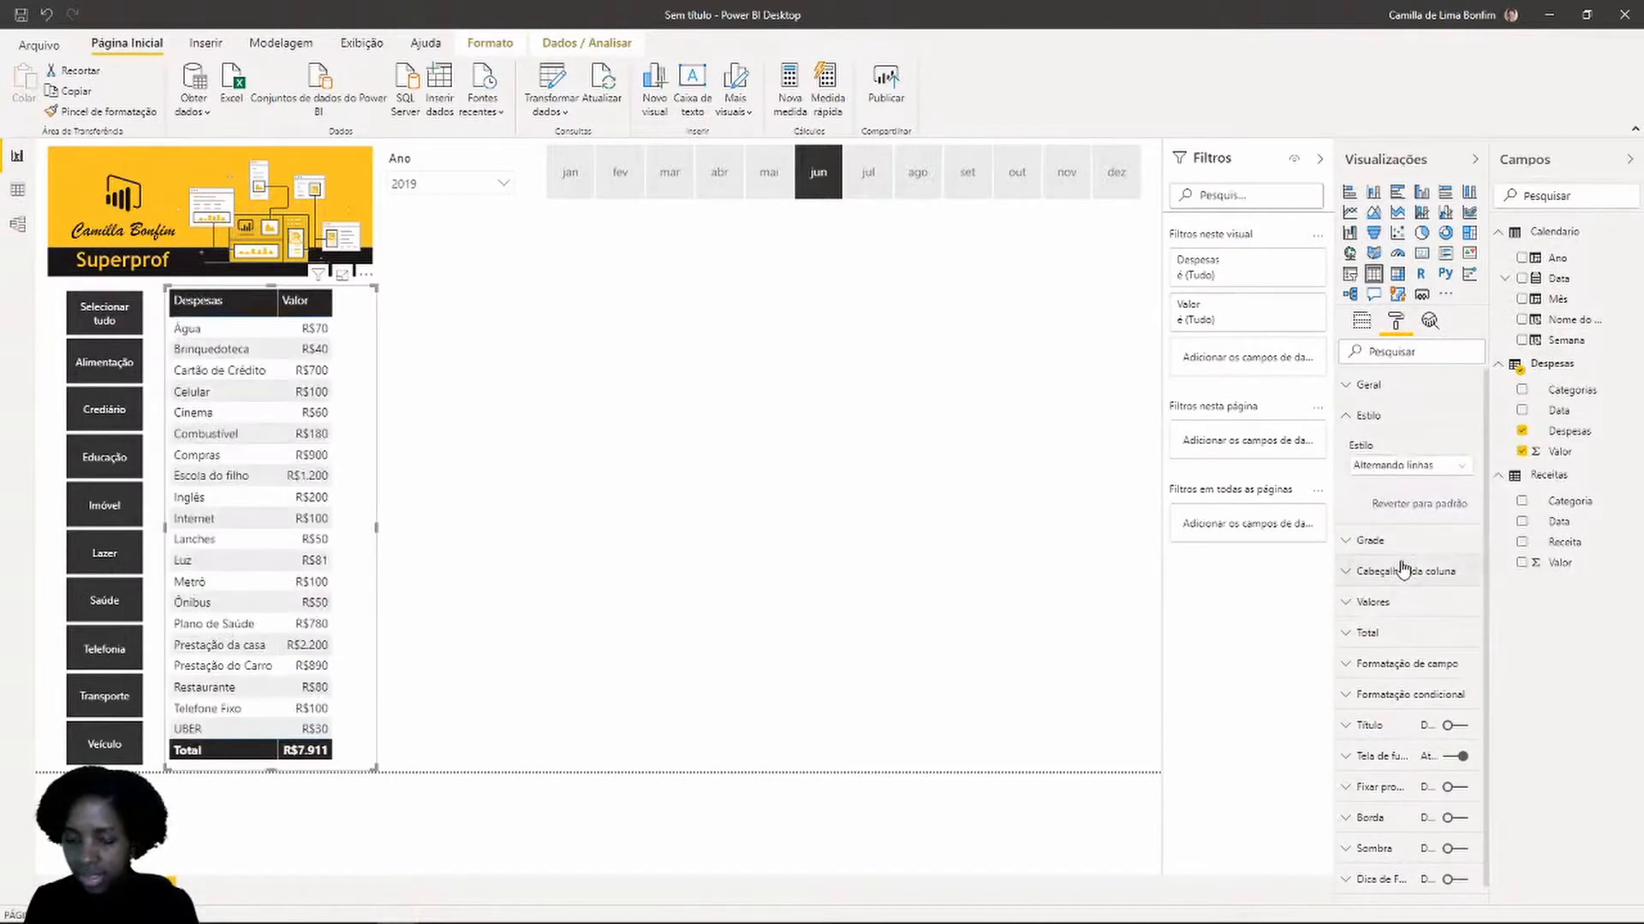
pyautogui.moveTo(377, 526); pyautogui.dragTo(348, 530)
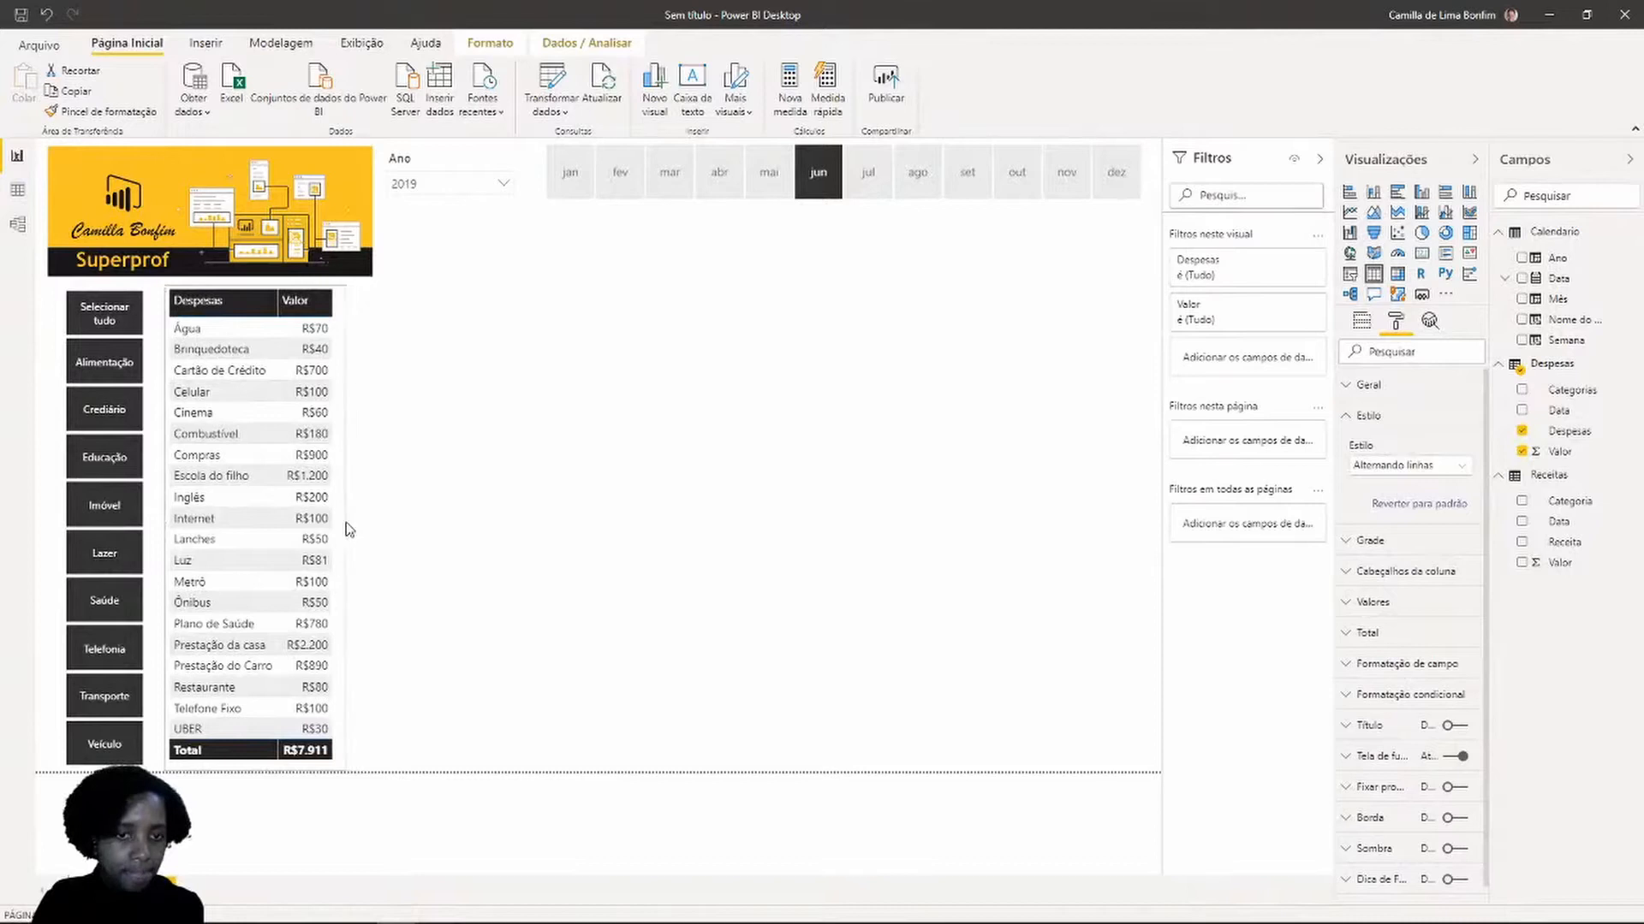
# Add a pie chart beside the expense table and make it wider and shorter, leaving free space below it
pyautogui.click(558, 450)
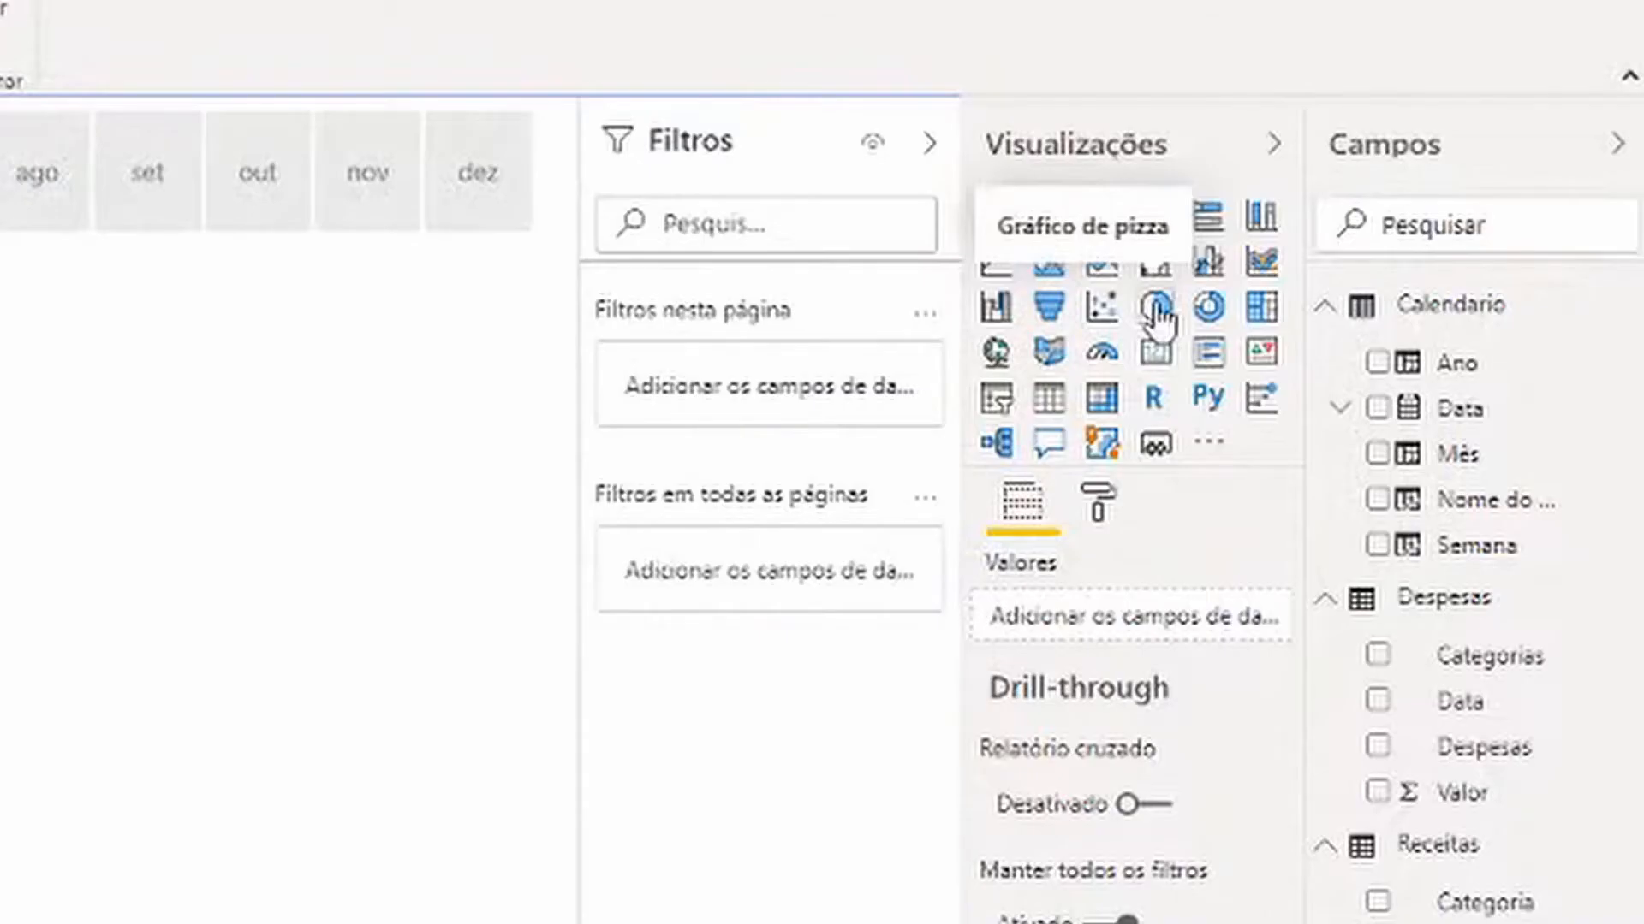
pyautogui.click(1155, 310)
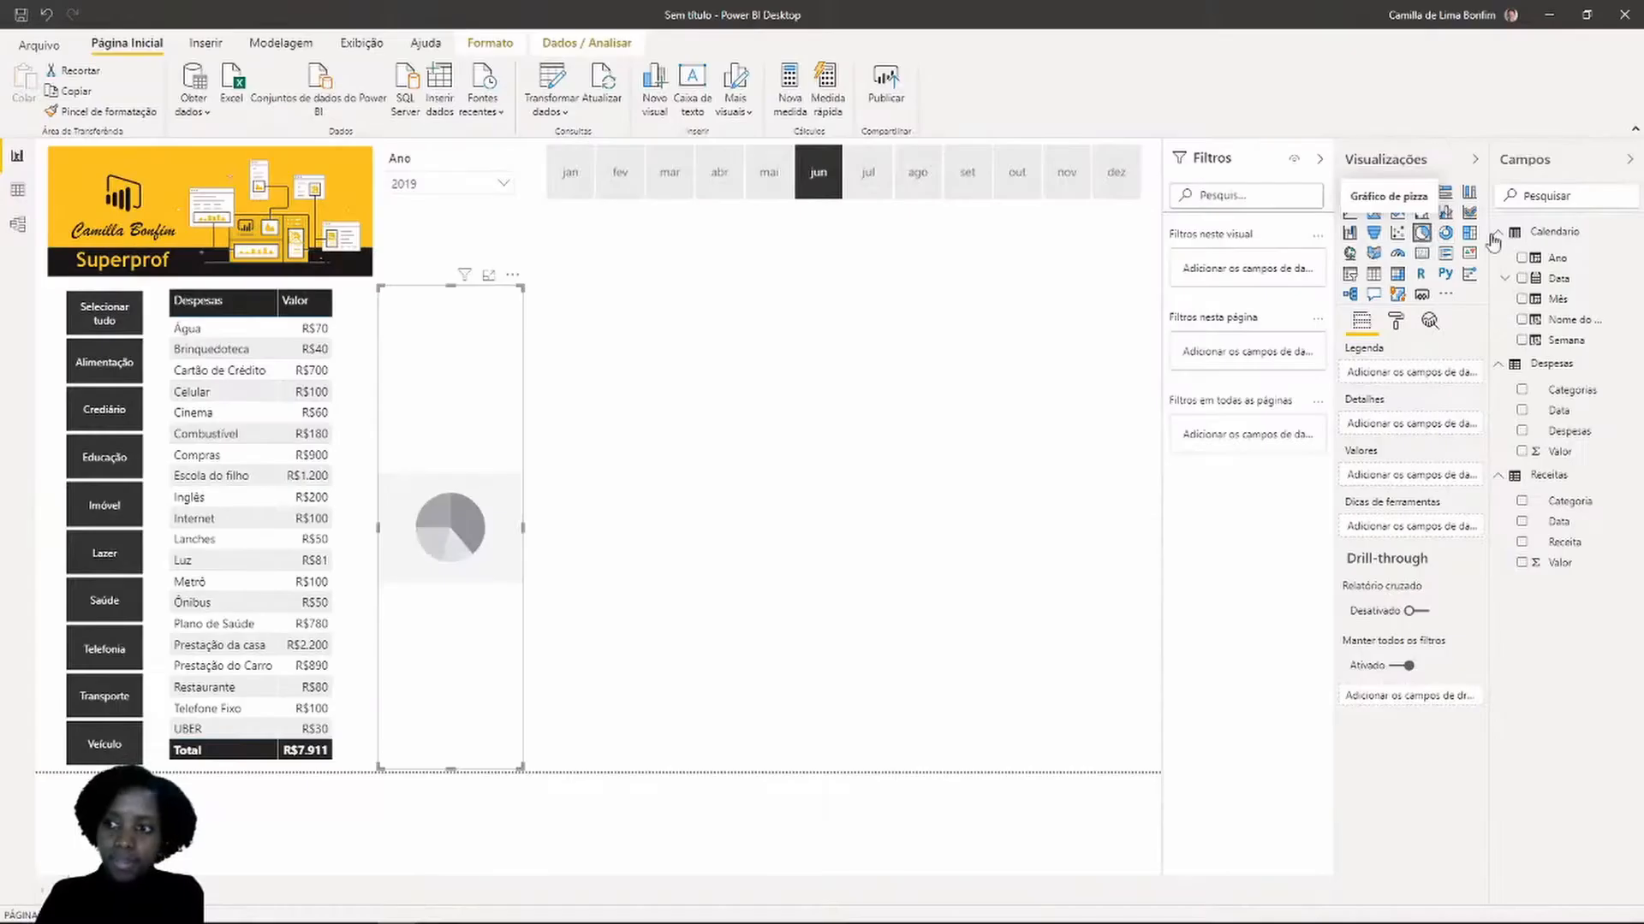
pyautogui.moveTo(578, 613); pyautogui.dragTo(654, 541)
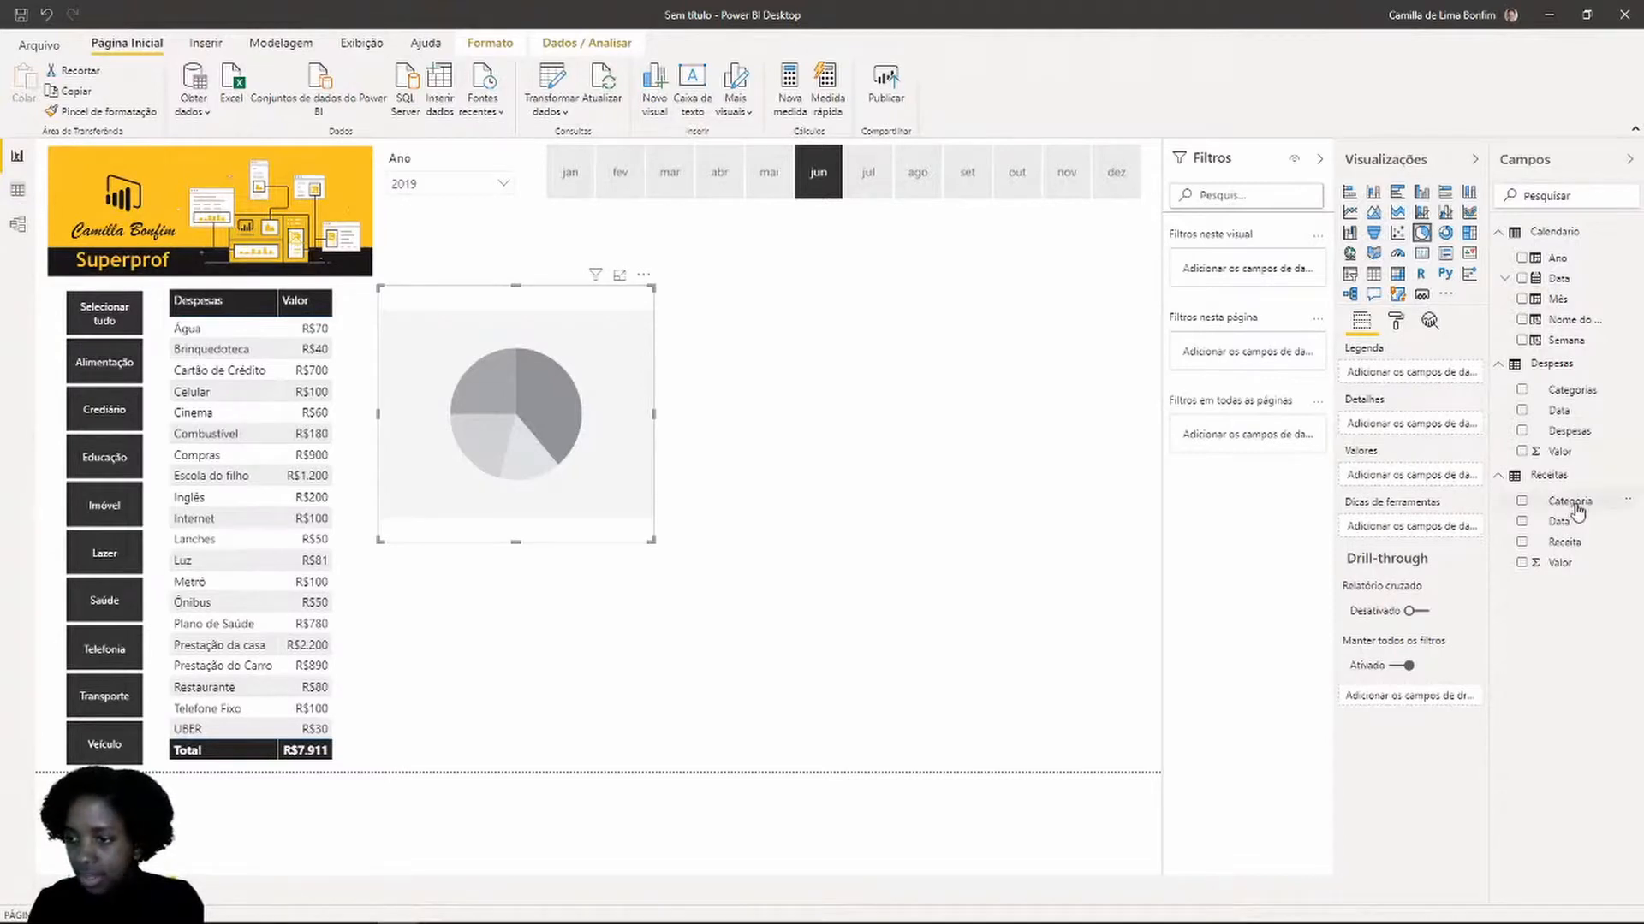
# Fill the pie chart with Categoria as legend and Valor as values from Receitas, and make it smaller beside the expense table
pyautogui.moveTo(1575, 505); pyautogui.dragTo(1416, 382)
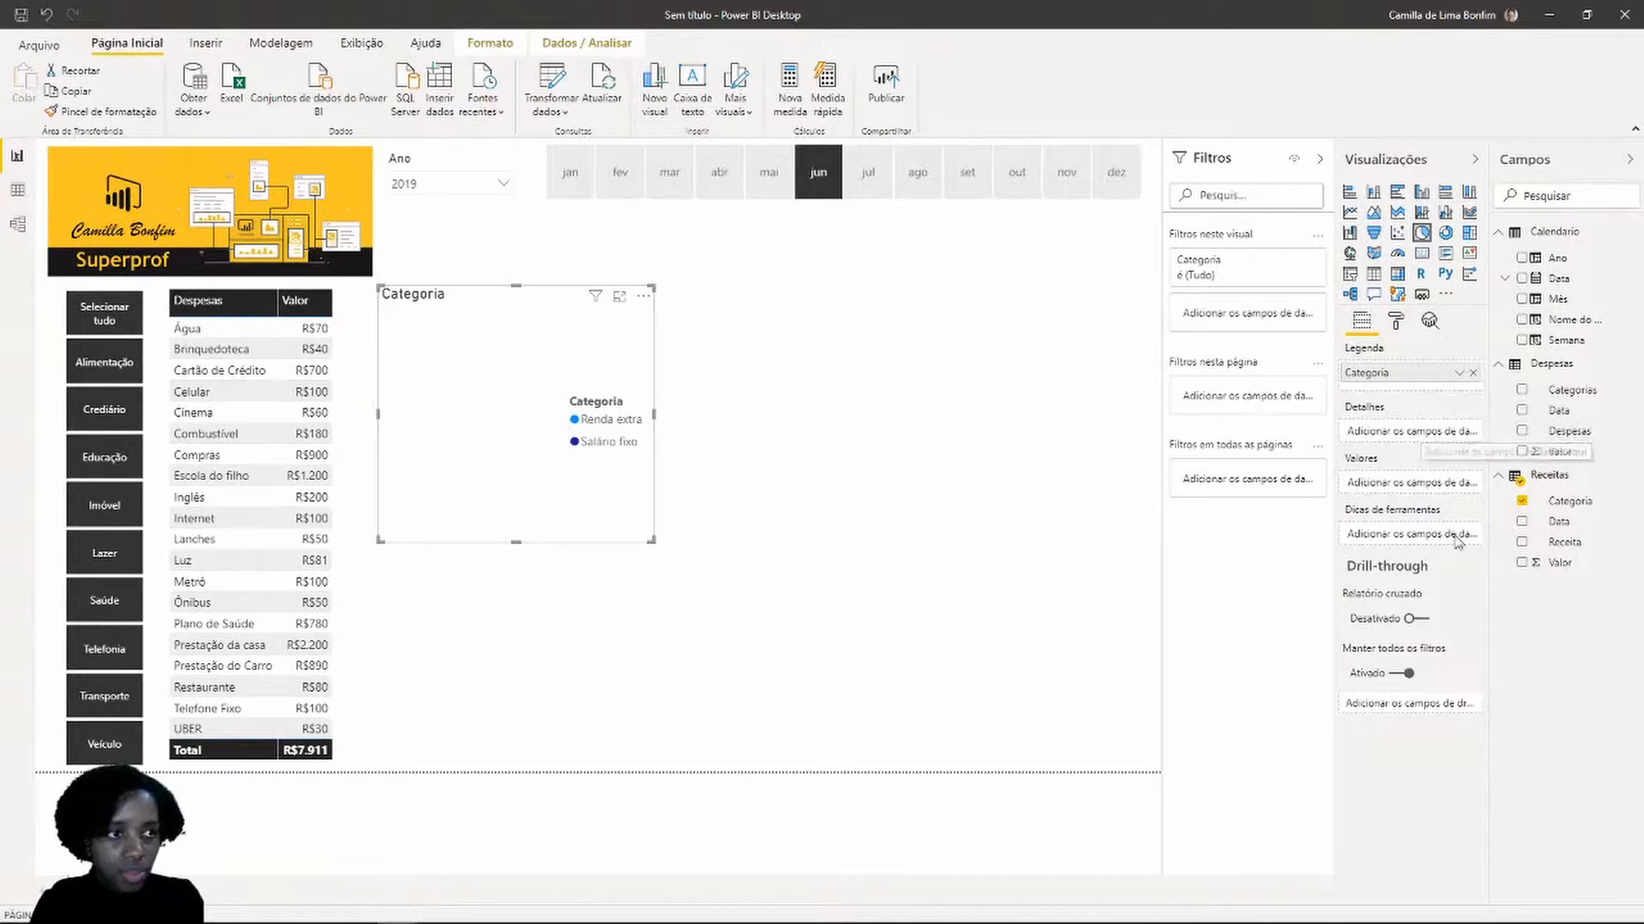
pyautogui.moveTo(1558, 452); pyautogui.dragTo(1410, 487)
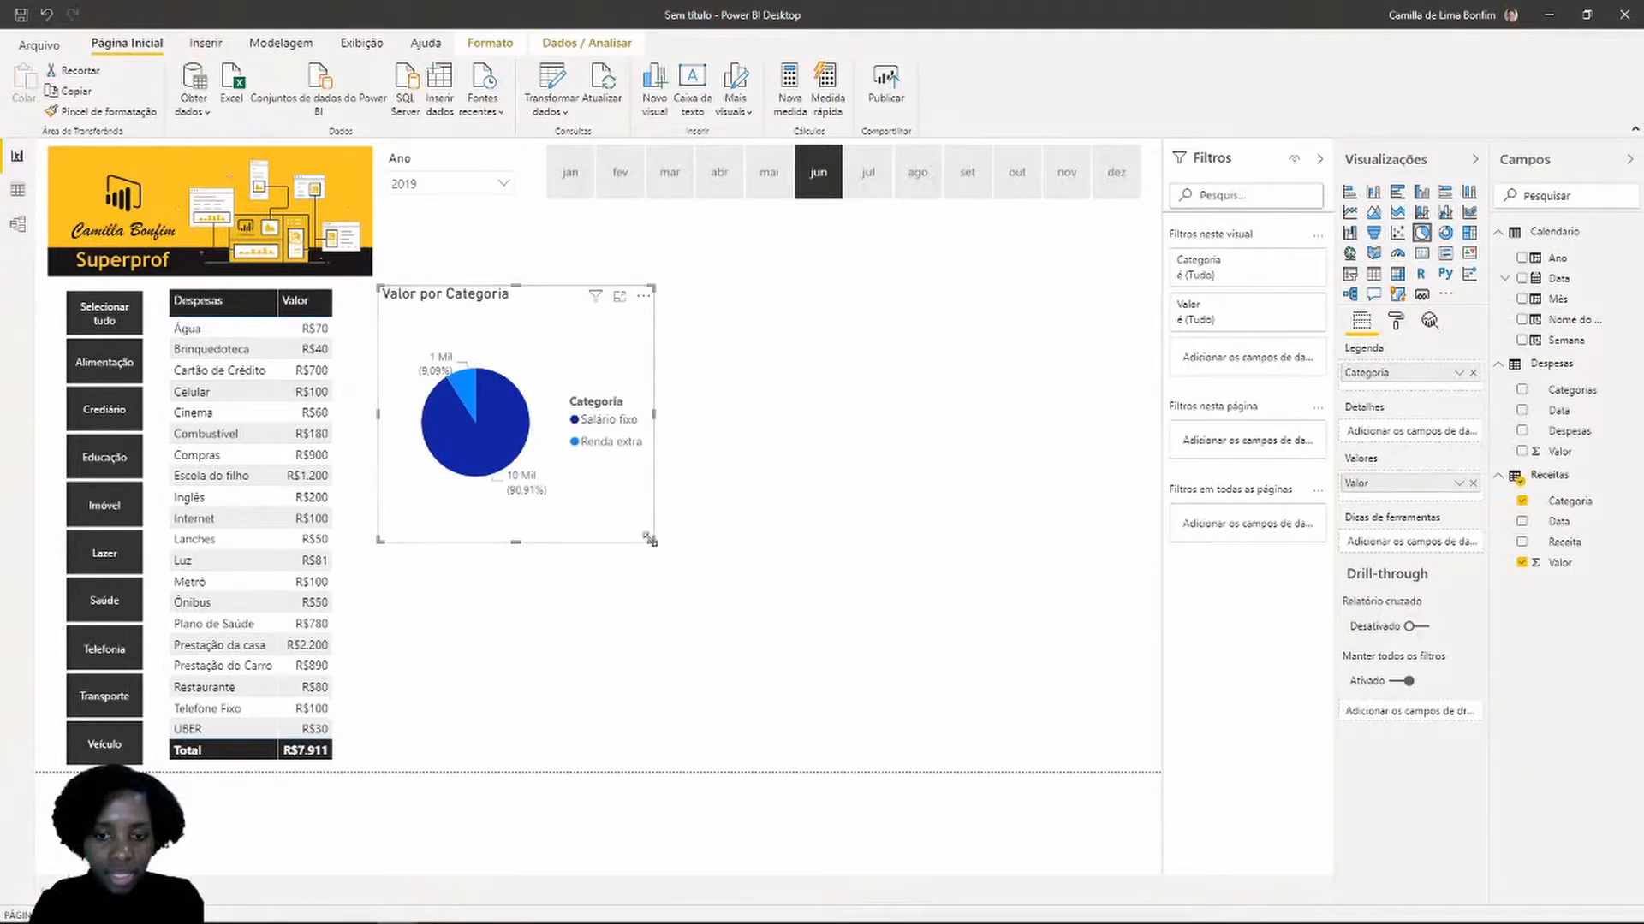
pyautogui.moveTo(648, 537); pyautogui.dragTo(607, 472)
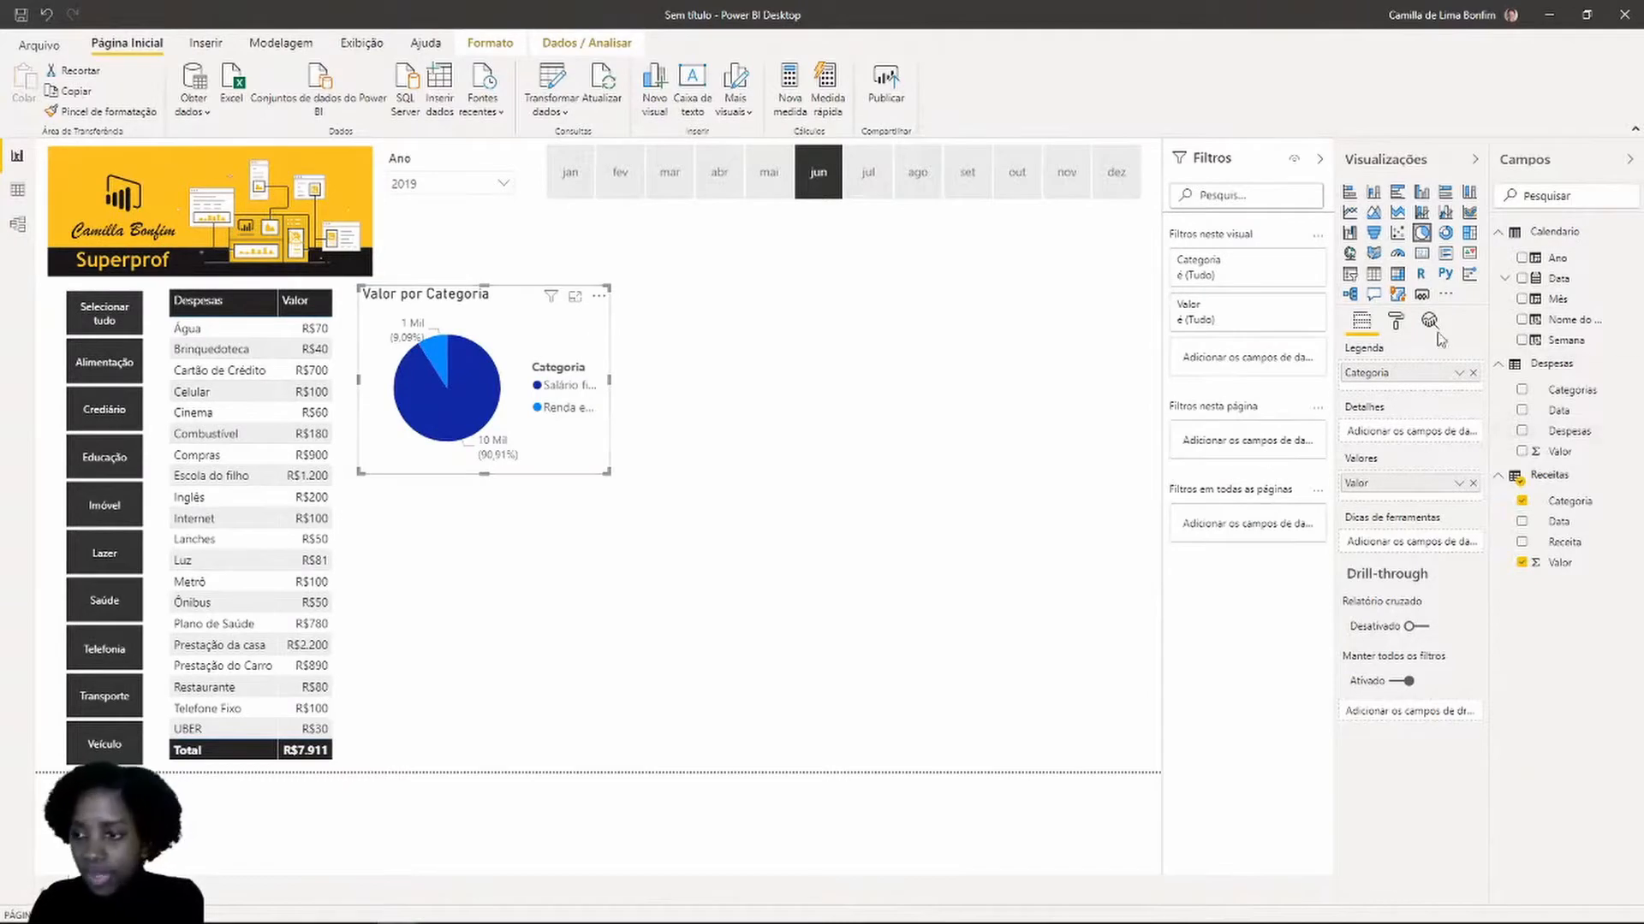
# Turn off the pie chart's title, set its legend position to Superior Central and turn off the legend title
pyautogui.click(1397, 325)
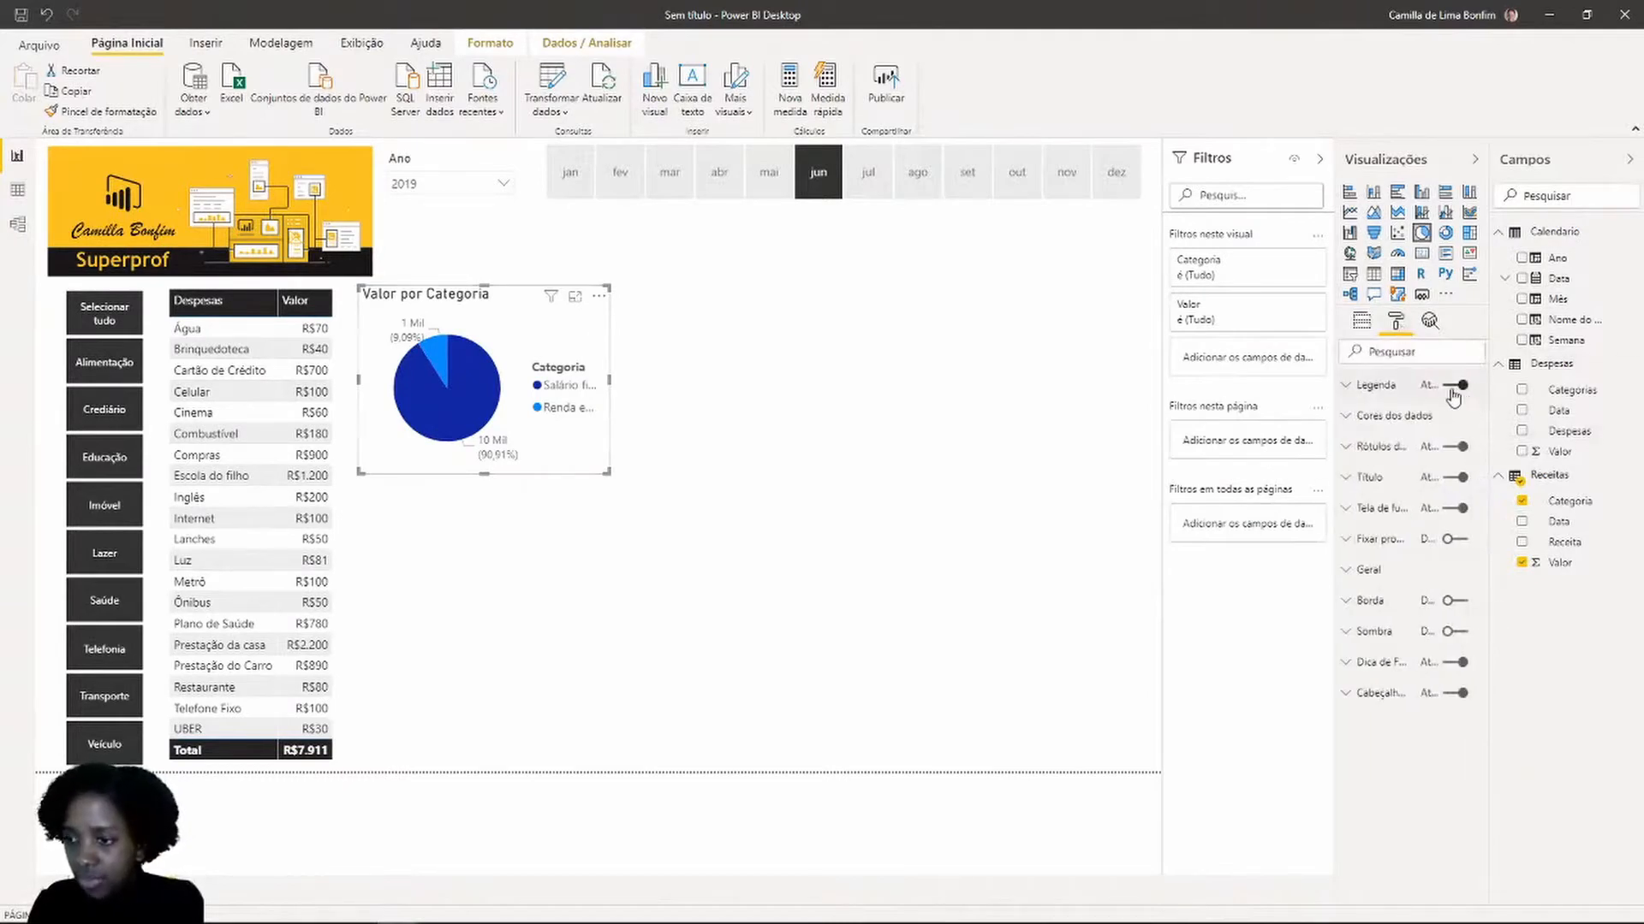
pyautogui.click(1449, 478)
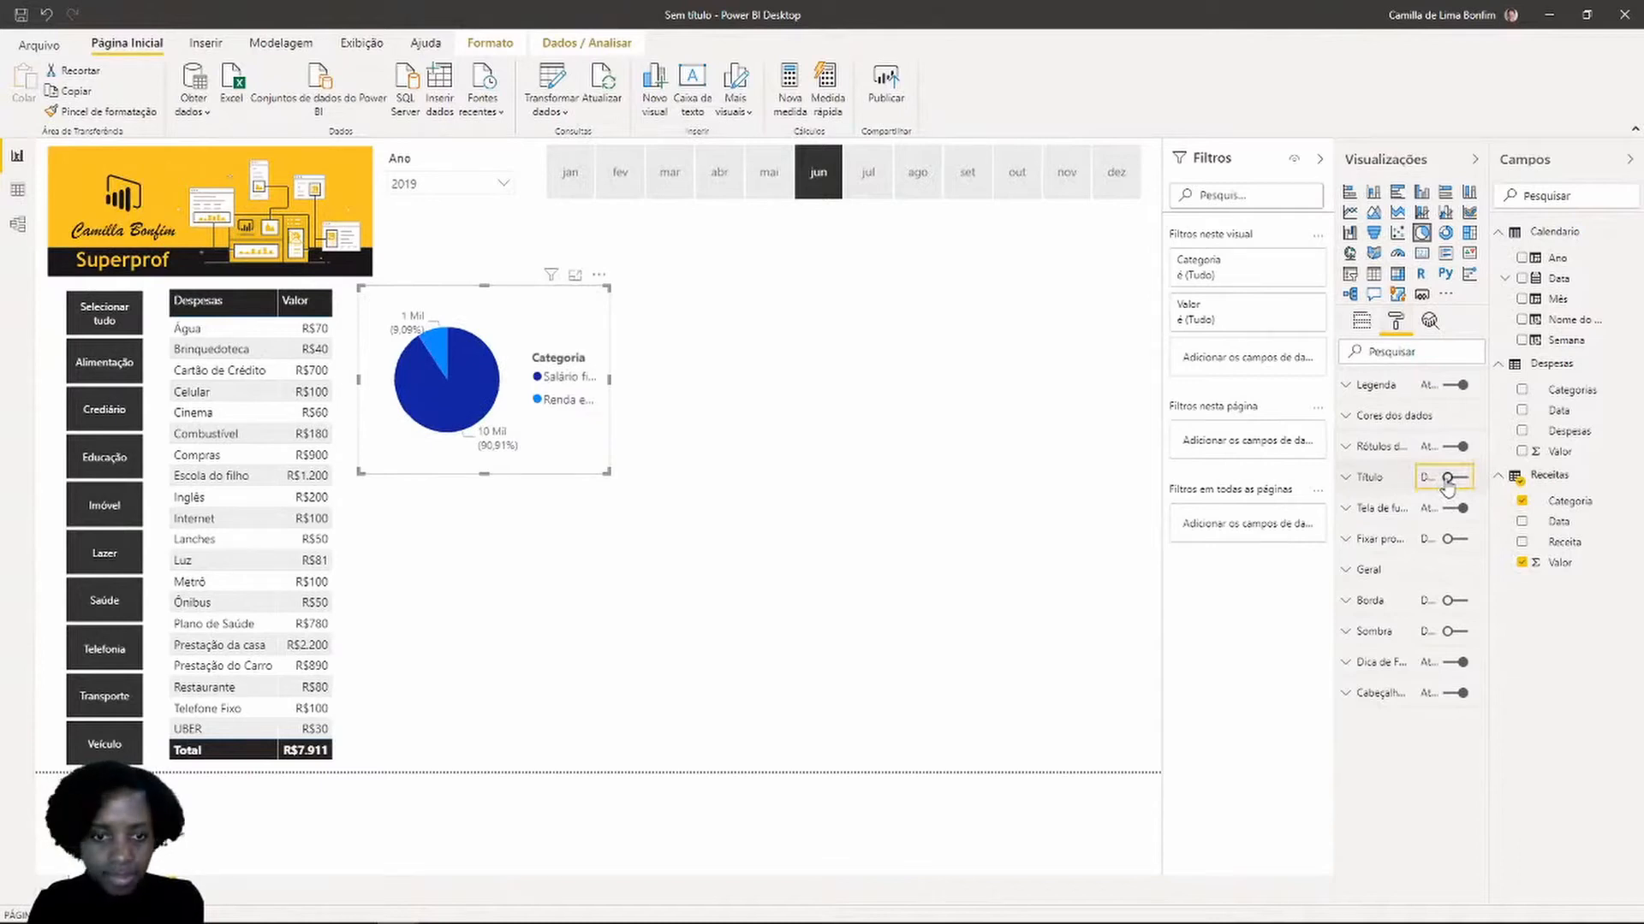
pyautogui.click(1370, 387)
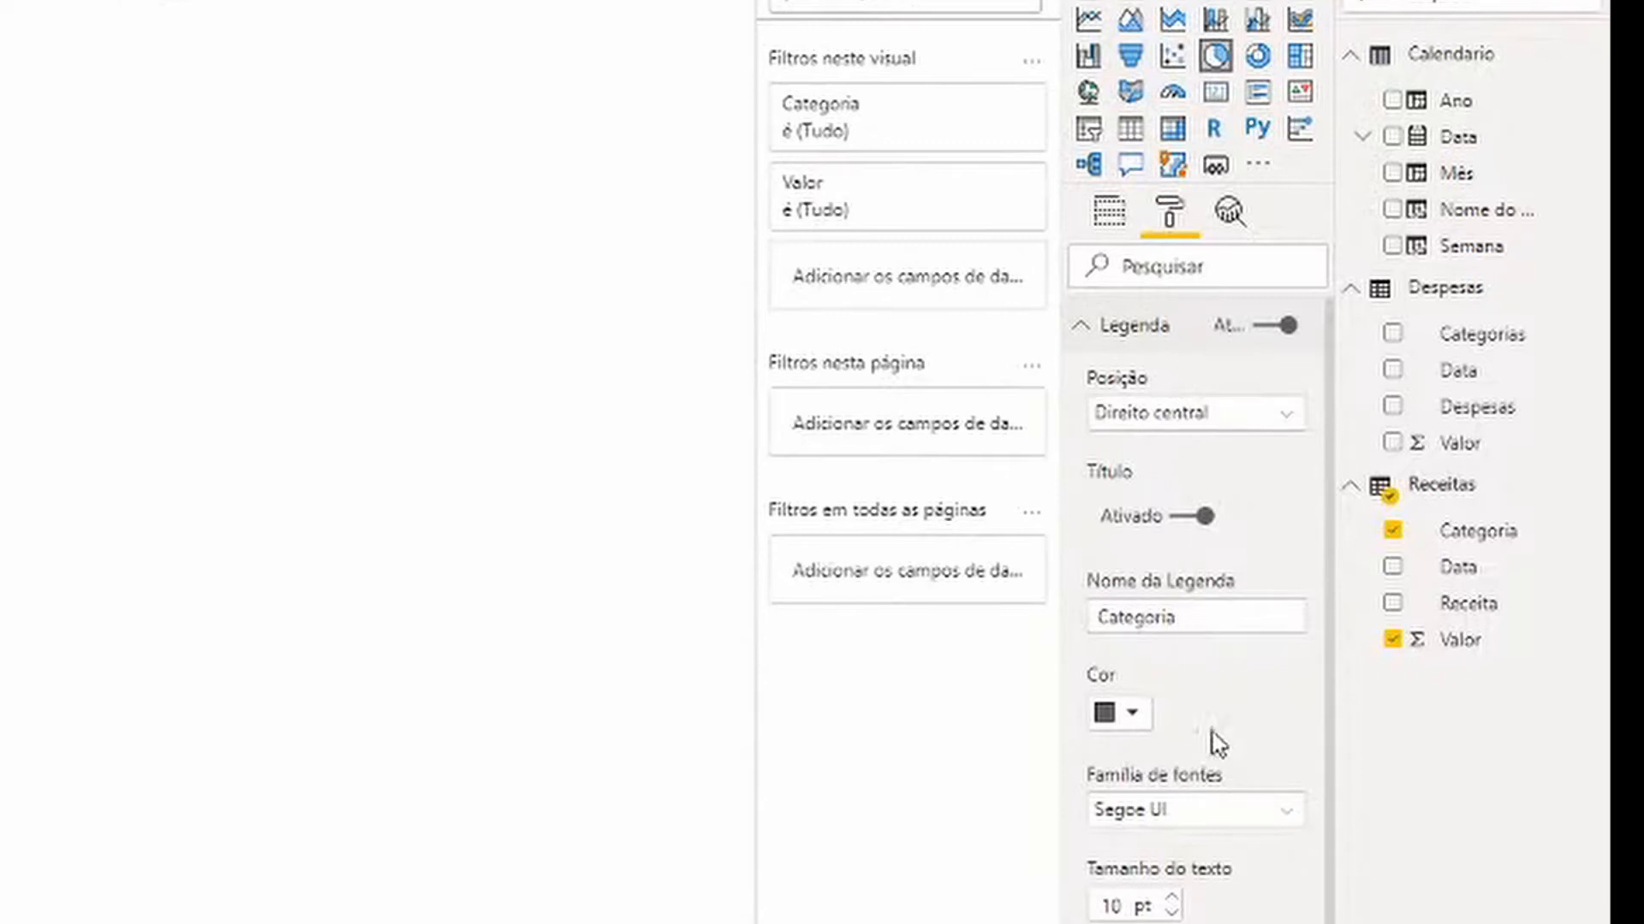
pyautogui.scroll(-2, 1214, 711)
pyautogui.scroll(2, 1207, 599)
pyautogui.click(1192, 415)
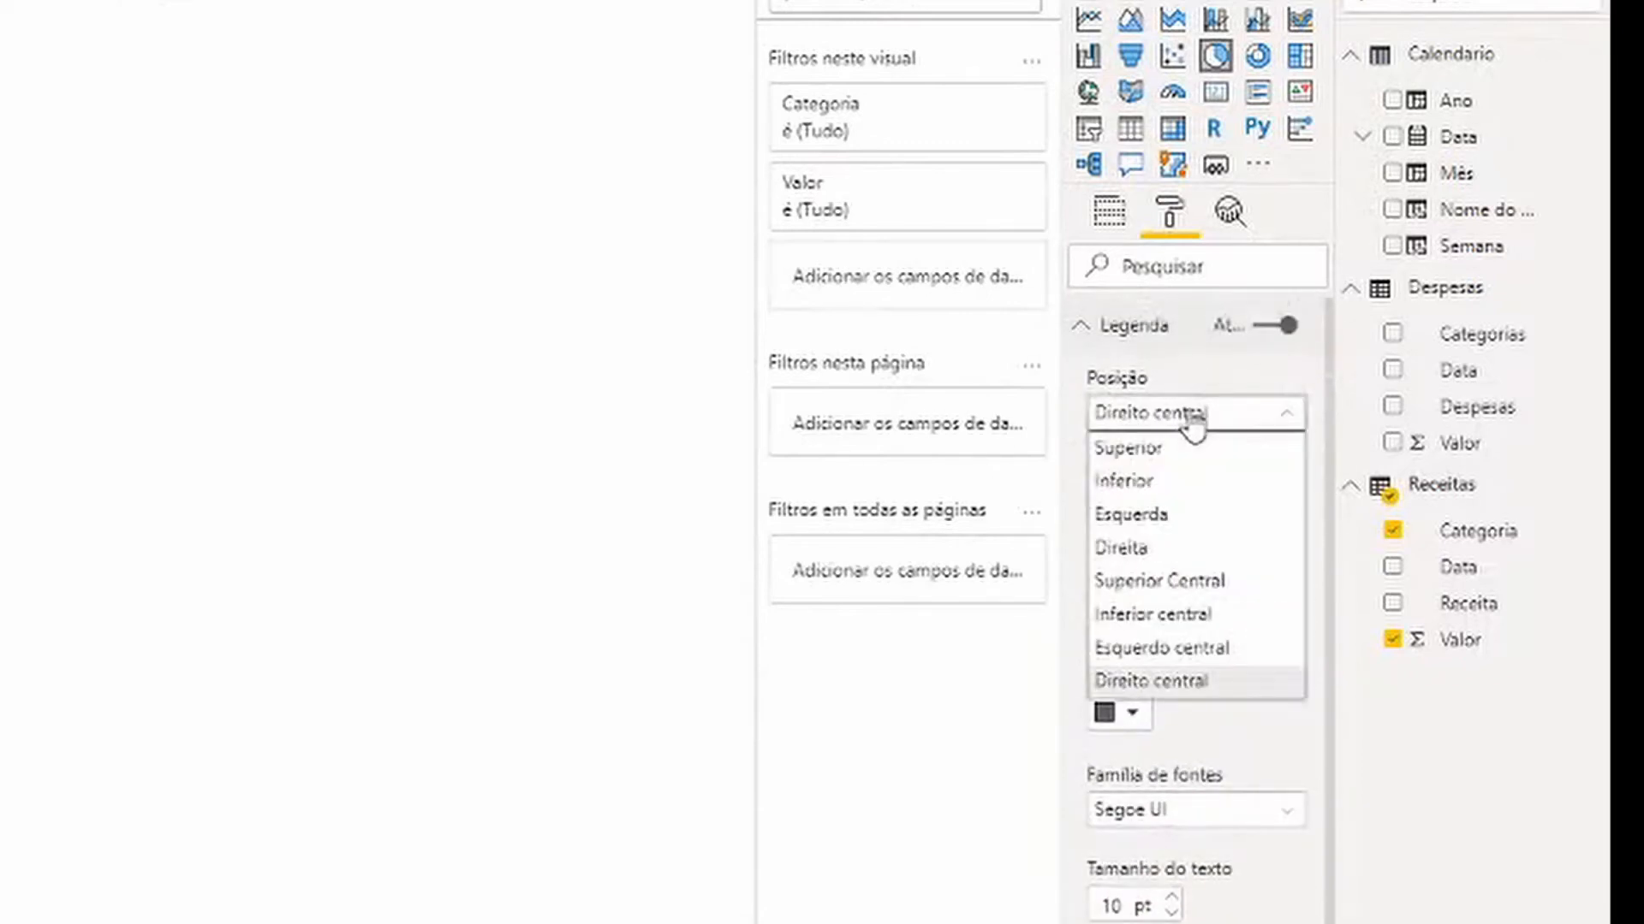
pyautogui.click(1207, 582)
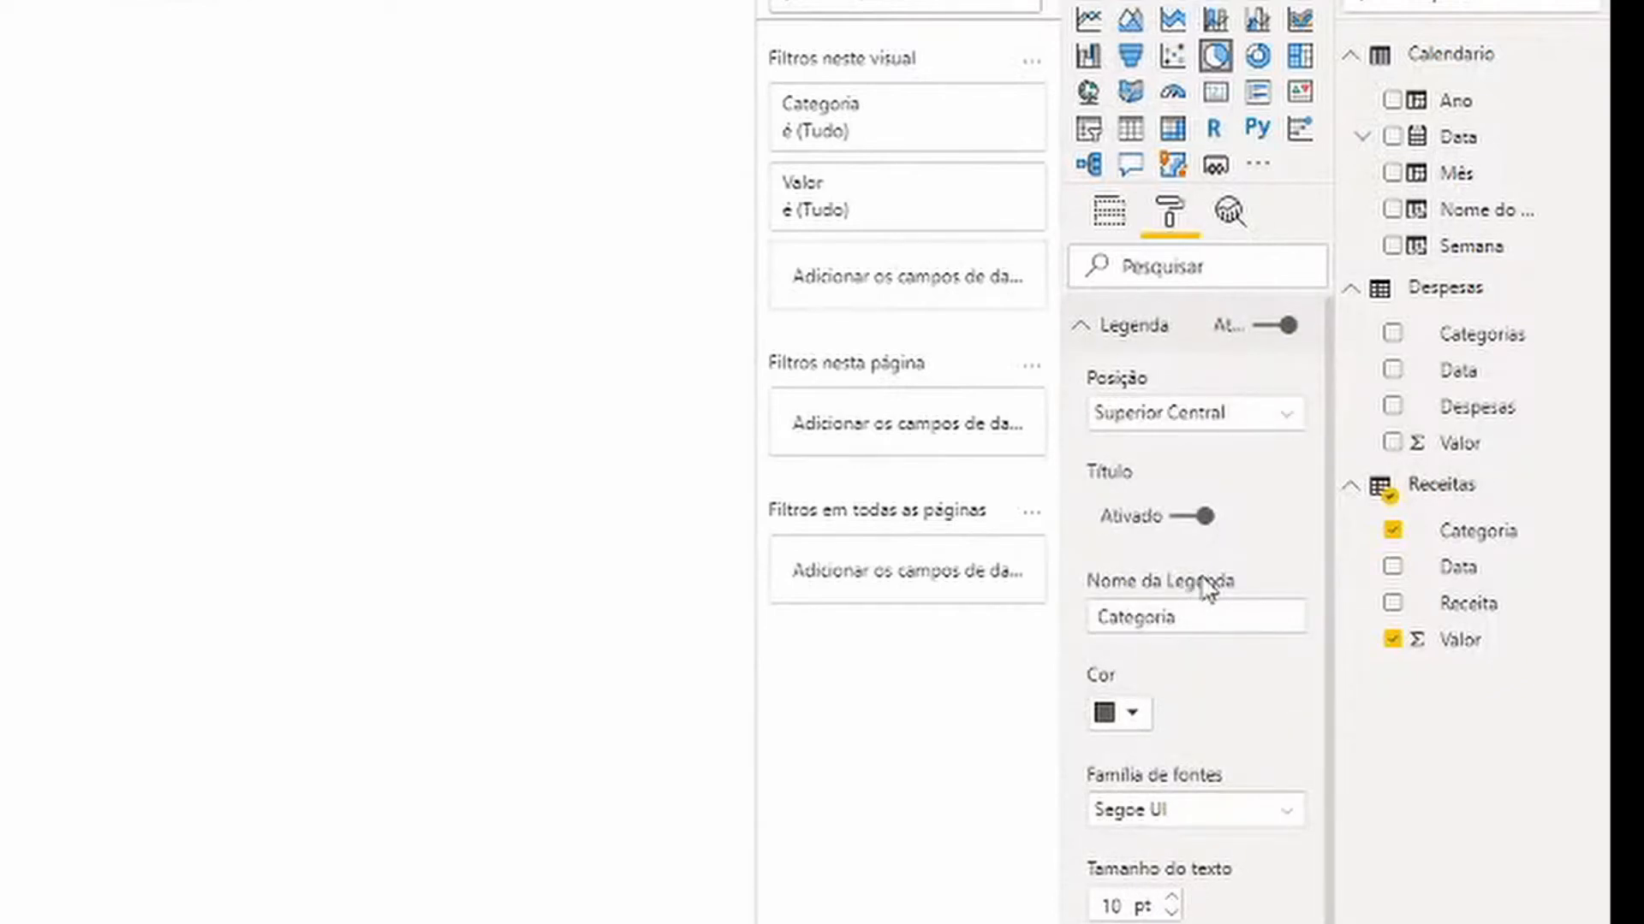
pyautogui.click(1194, 518)
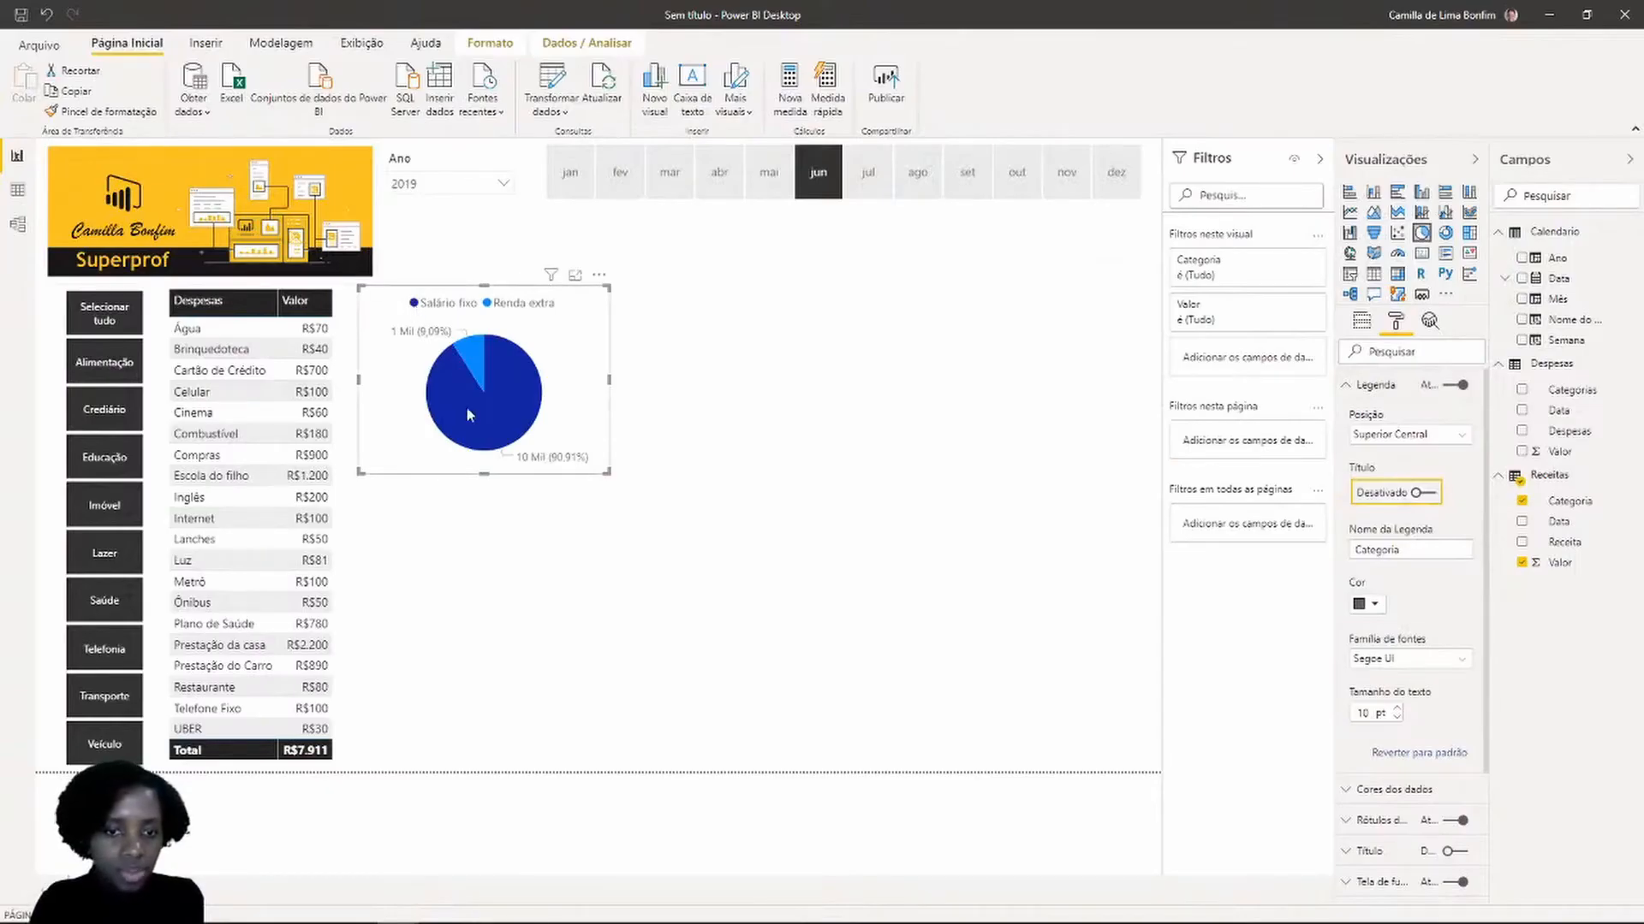
# Check the pie chart's slices while filtering the report by mar, fev and jan, ending with abr selected
pyautogui.moveTo(468, 415)
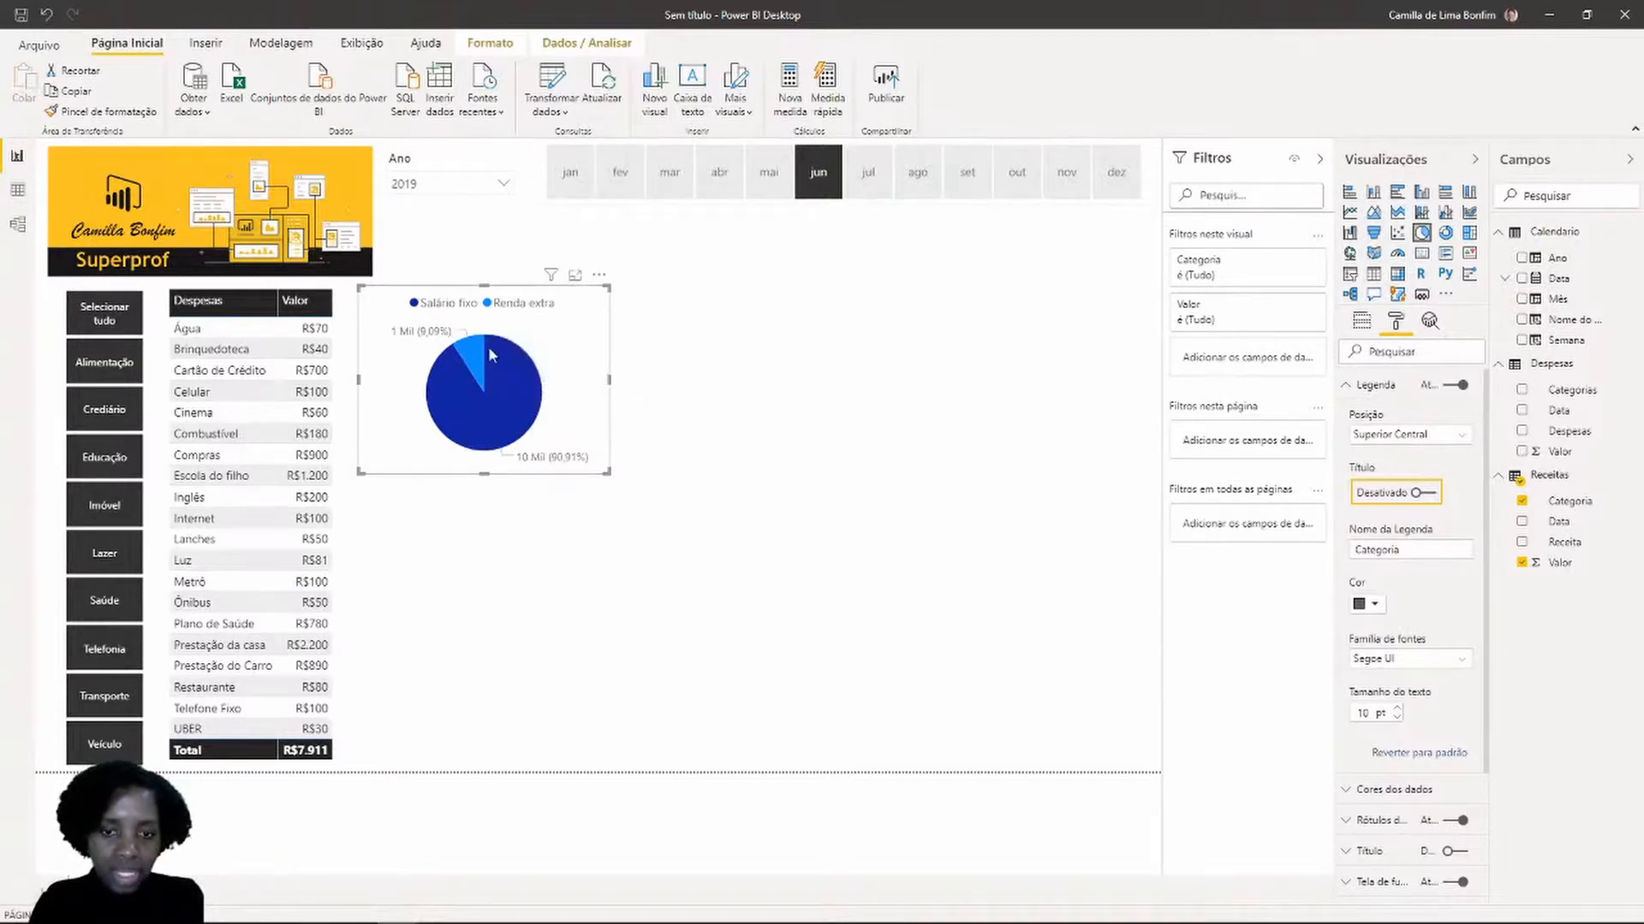
pyautogui.moveTo(476, 353)
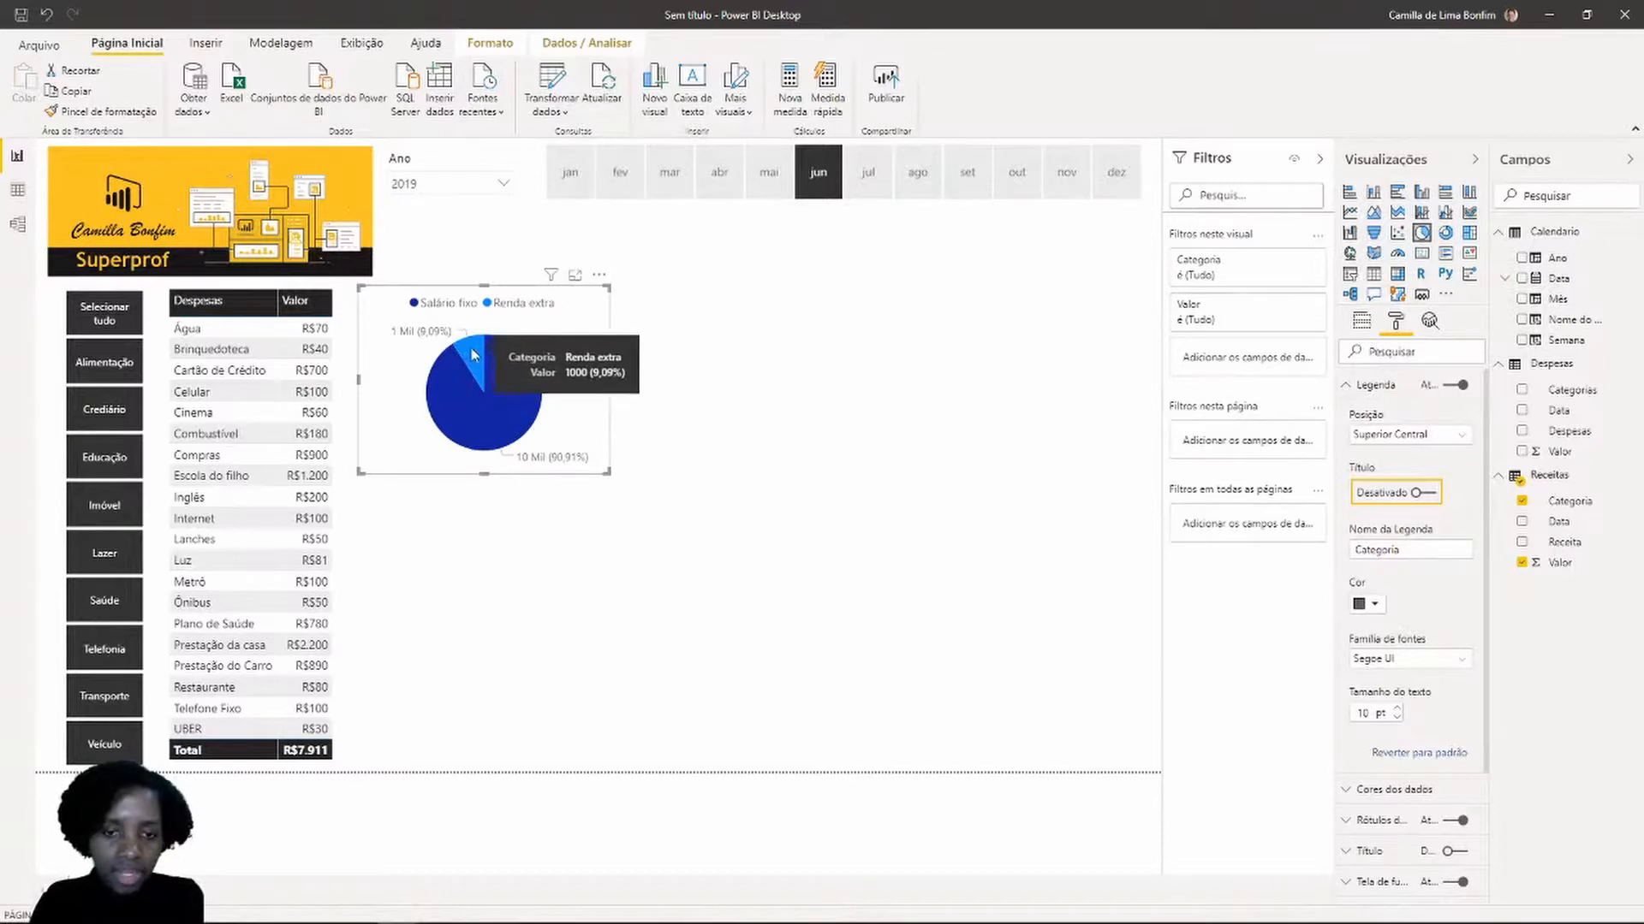
pyautogui.click(681, 178)
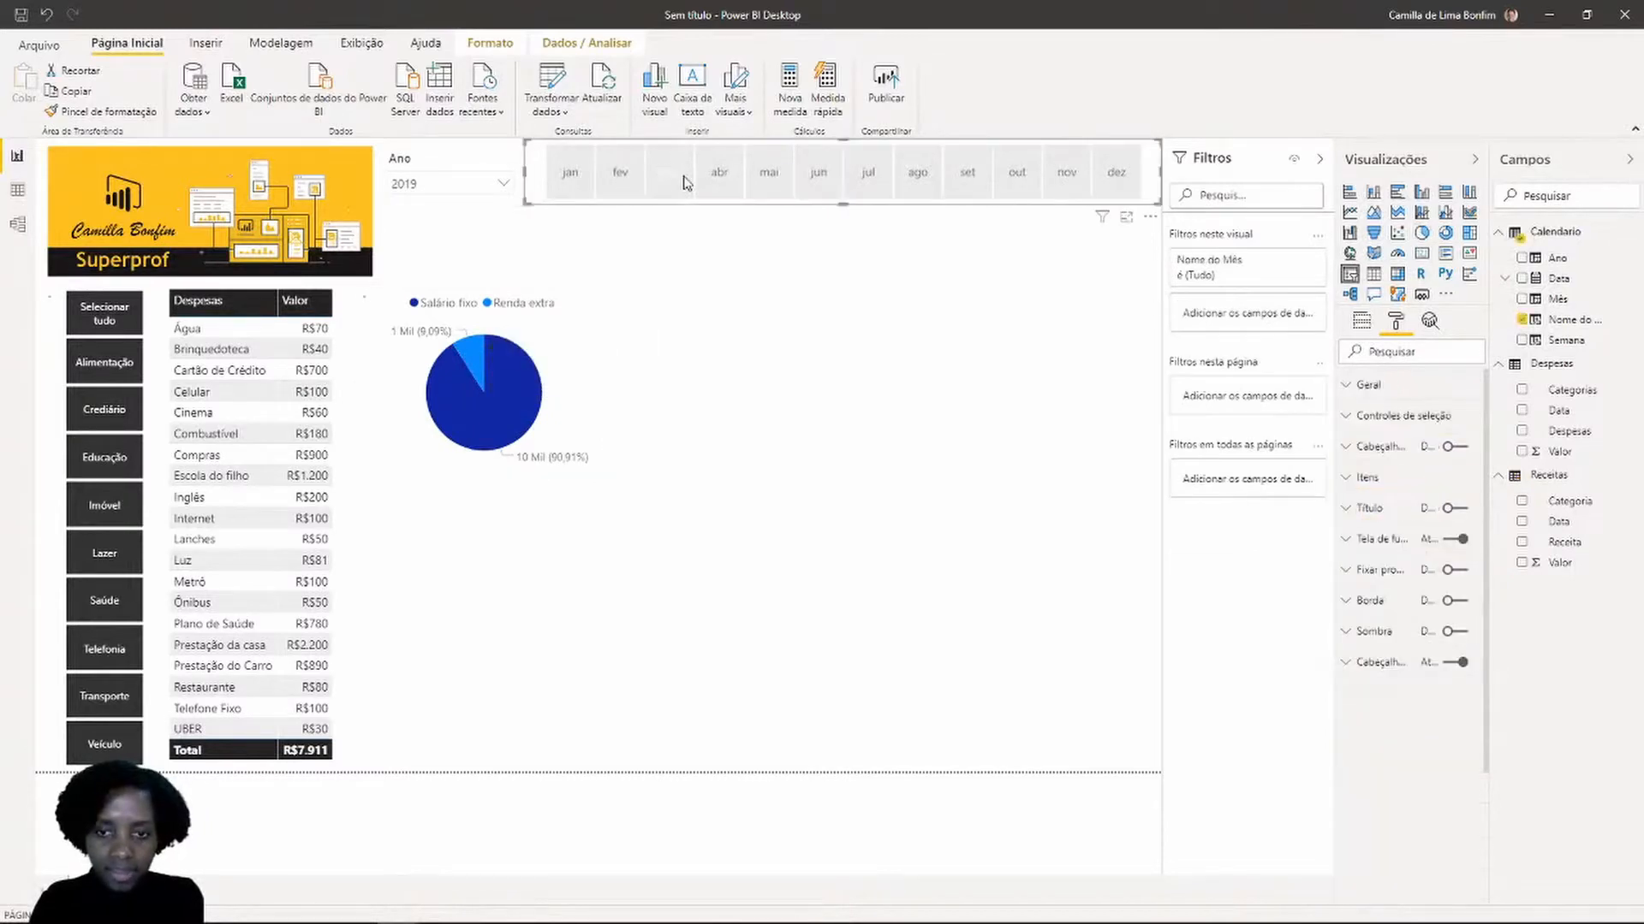
pyautogui.click(621, 176)
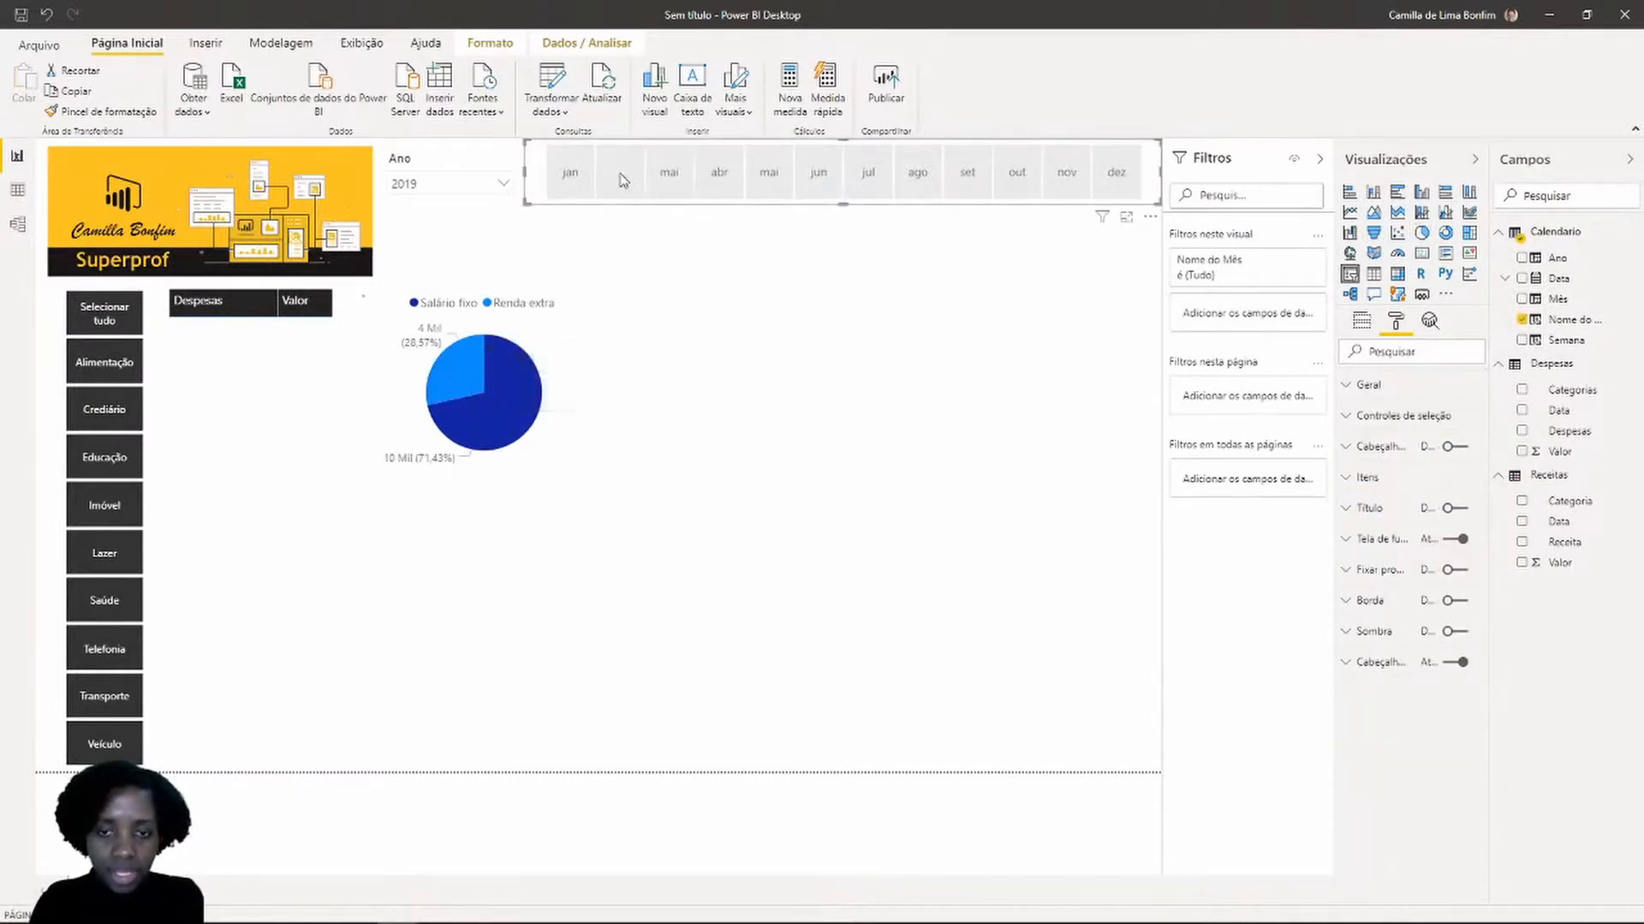
pyautogui.click(570, 180)
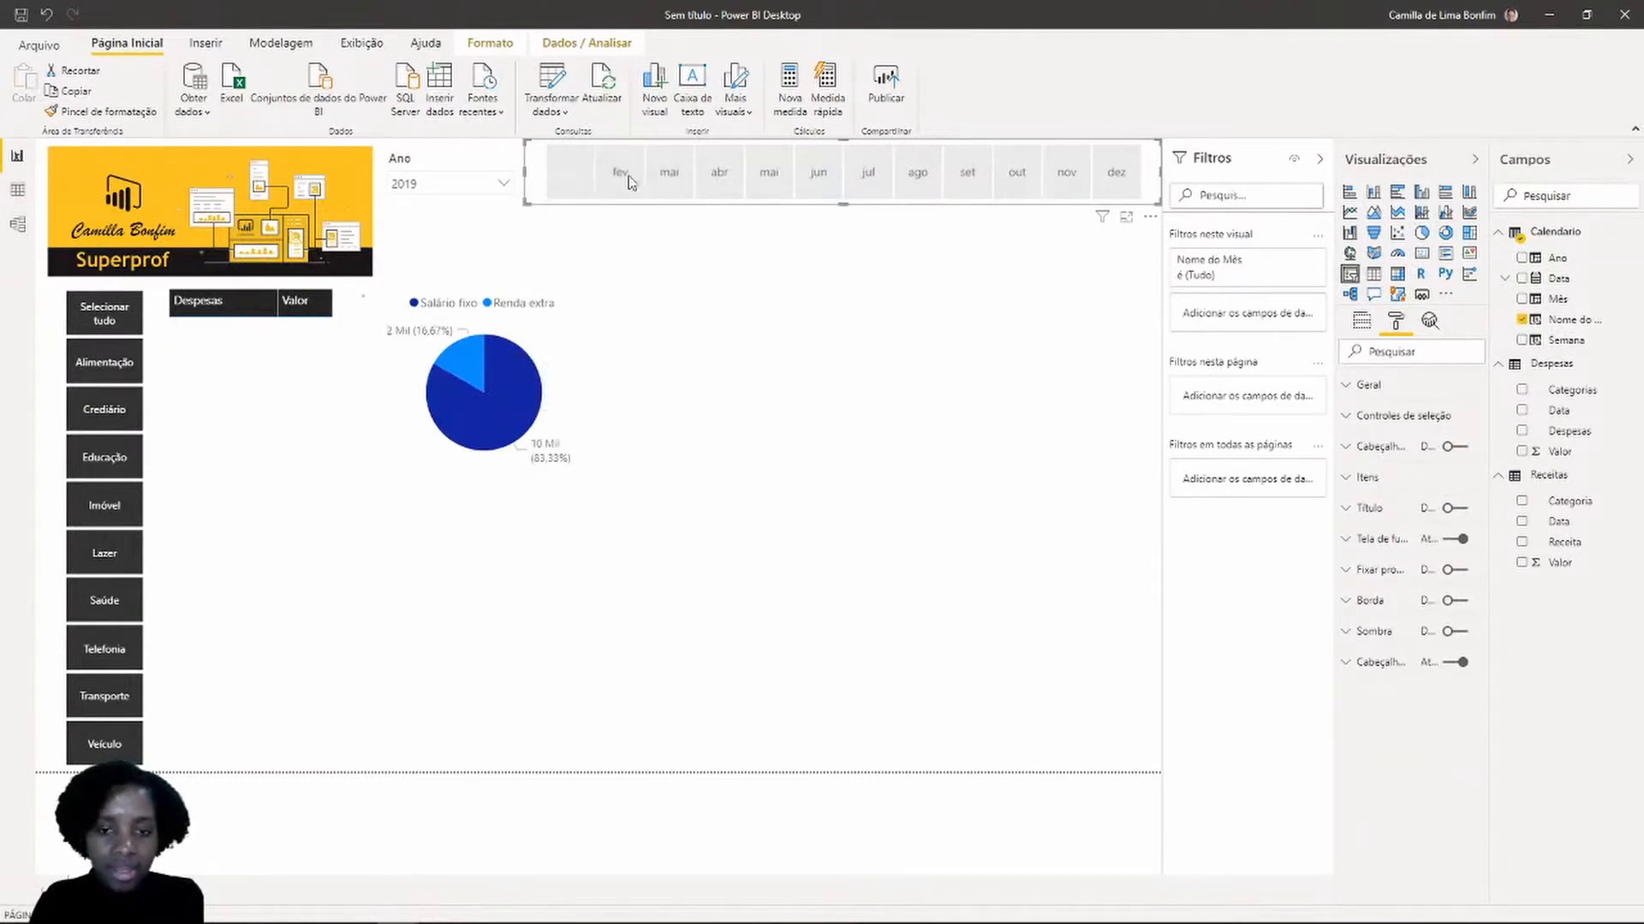
pyautogui.click(733, 175)
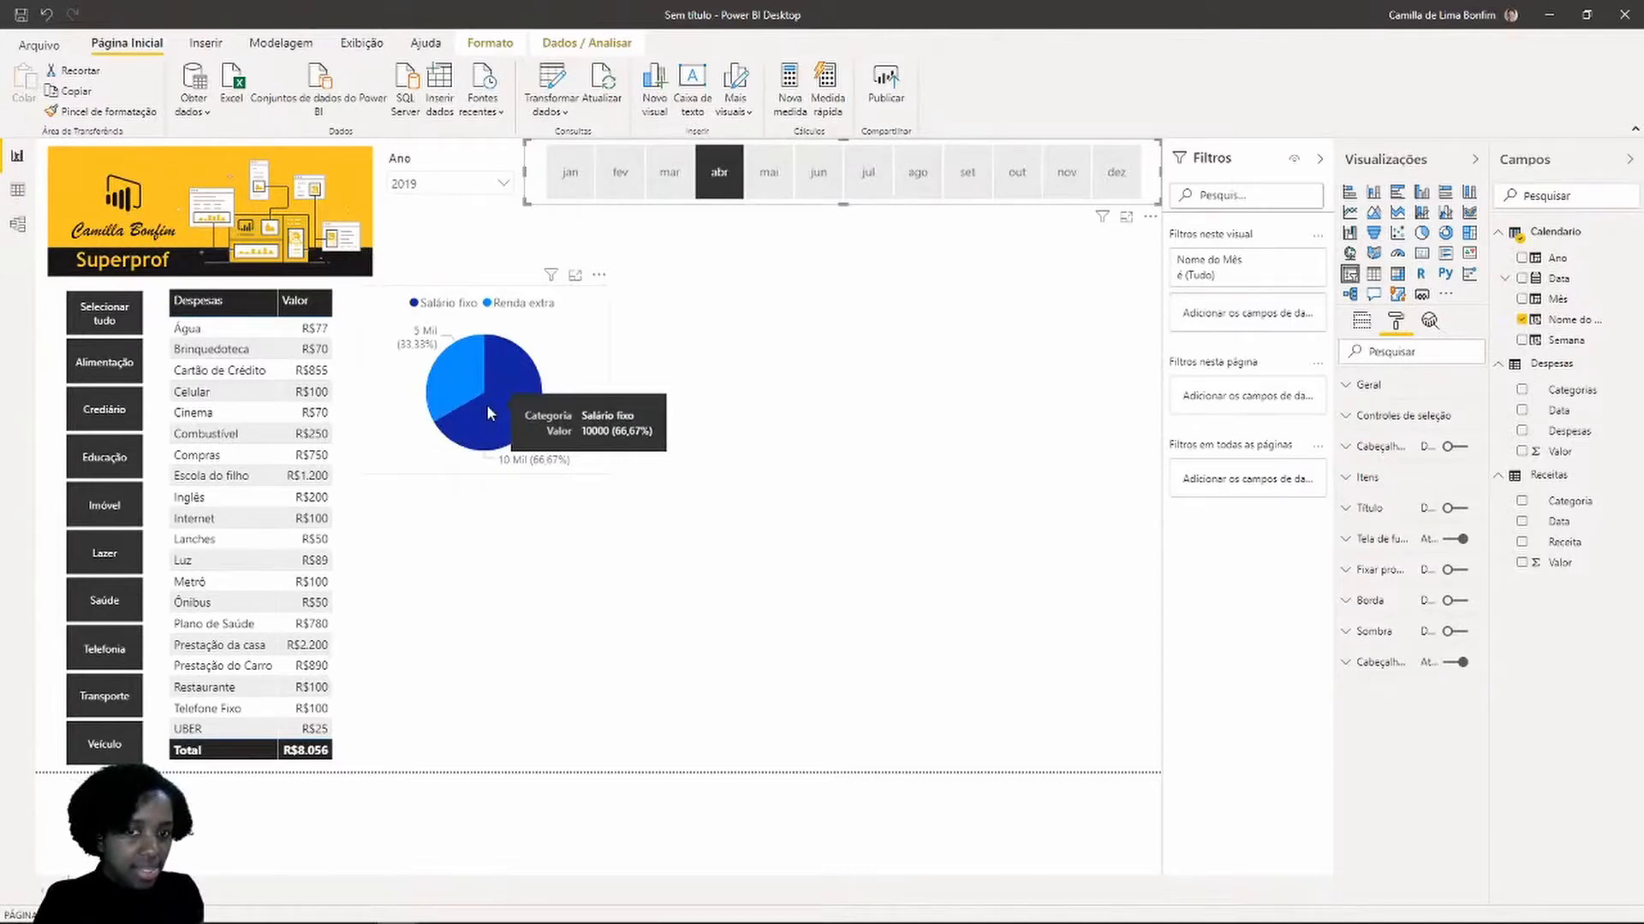
# Format the Valor column of Receitas as currency with R$ Português (Brasil)
pyautogui.click(566, 416)
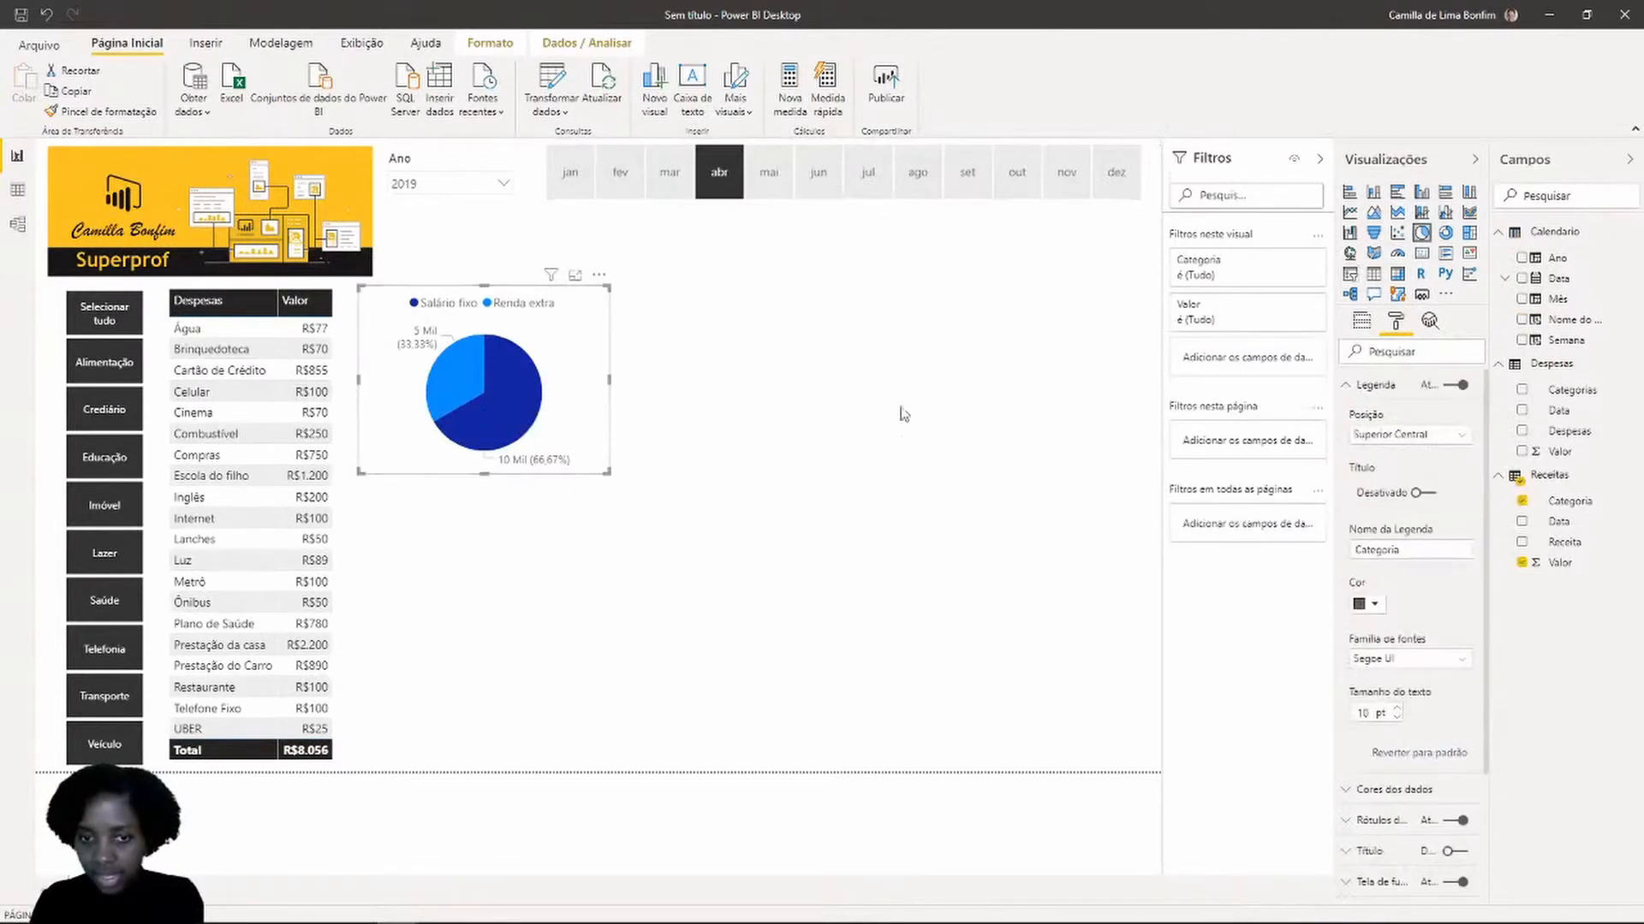
pyautogui.click(1559, 562)
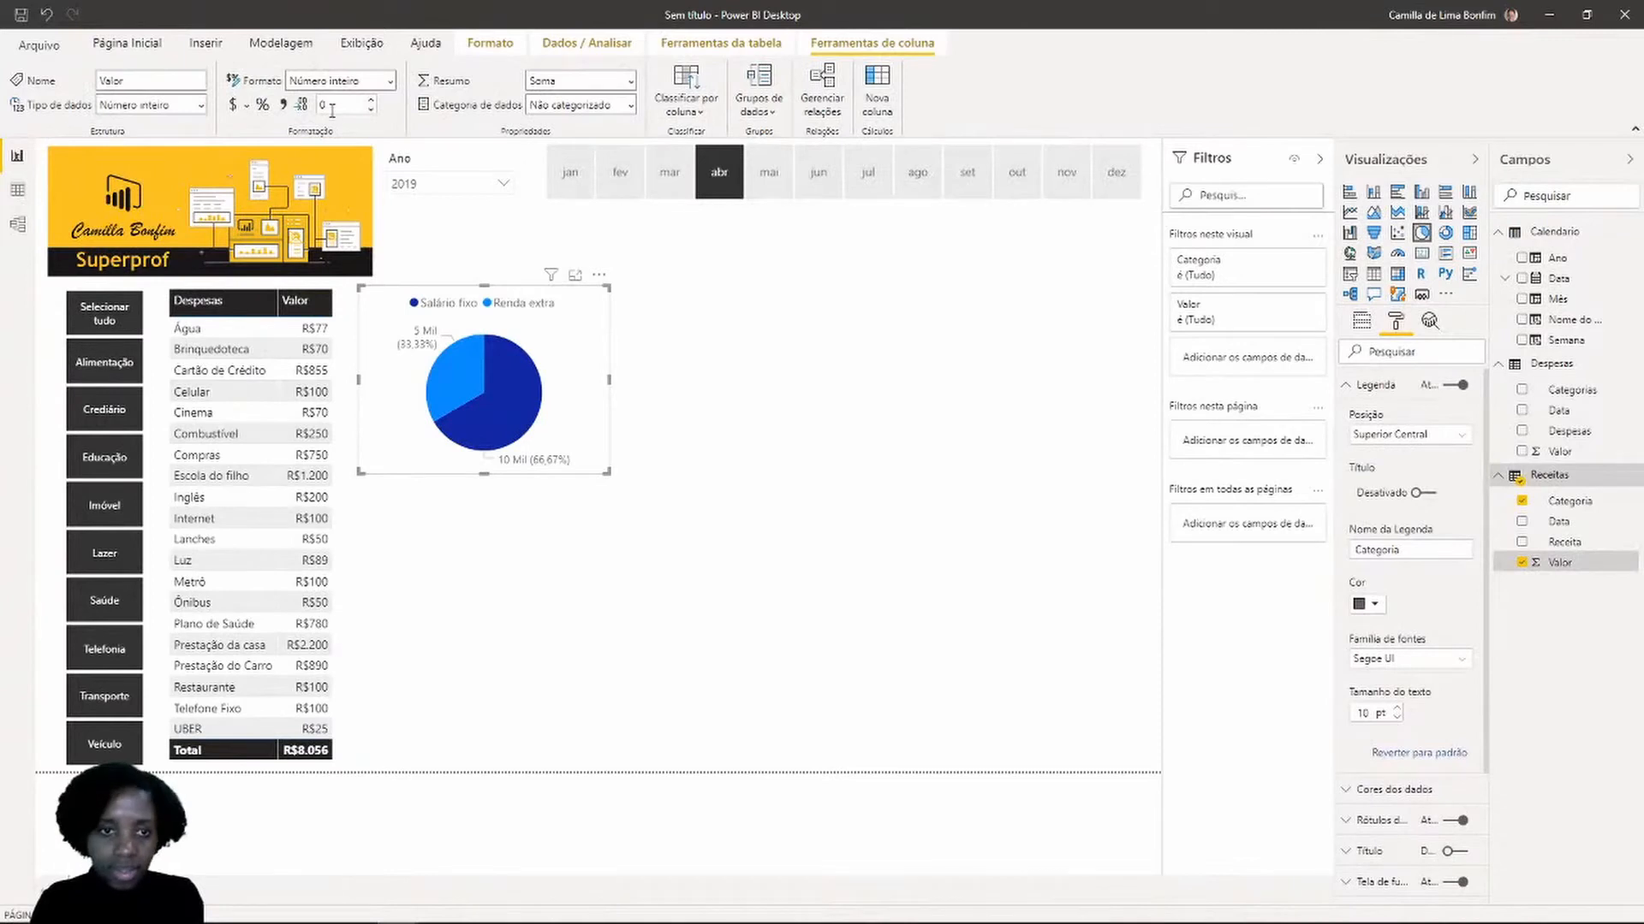
pyautogui.click(243, 104)
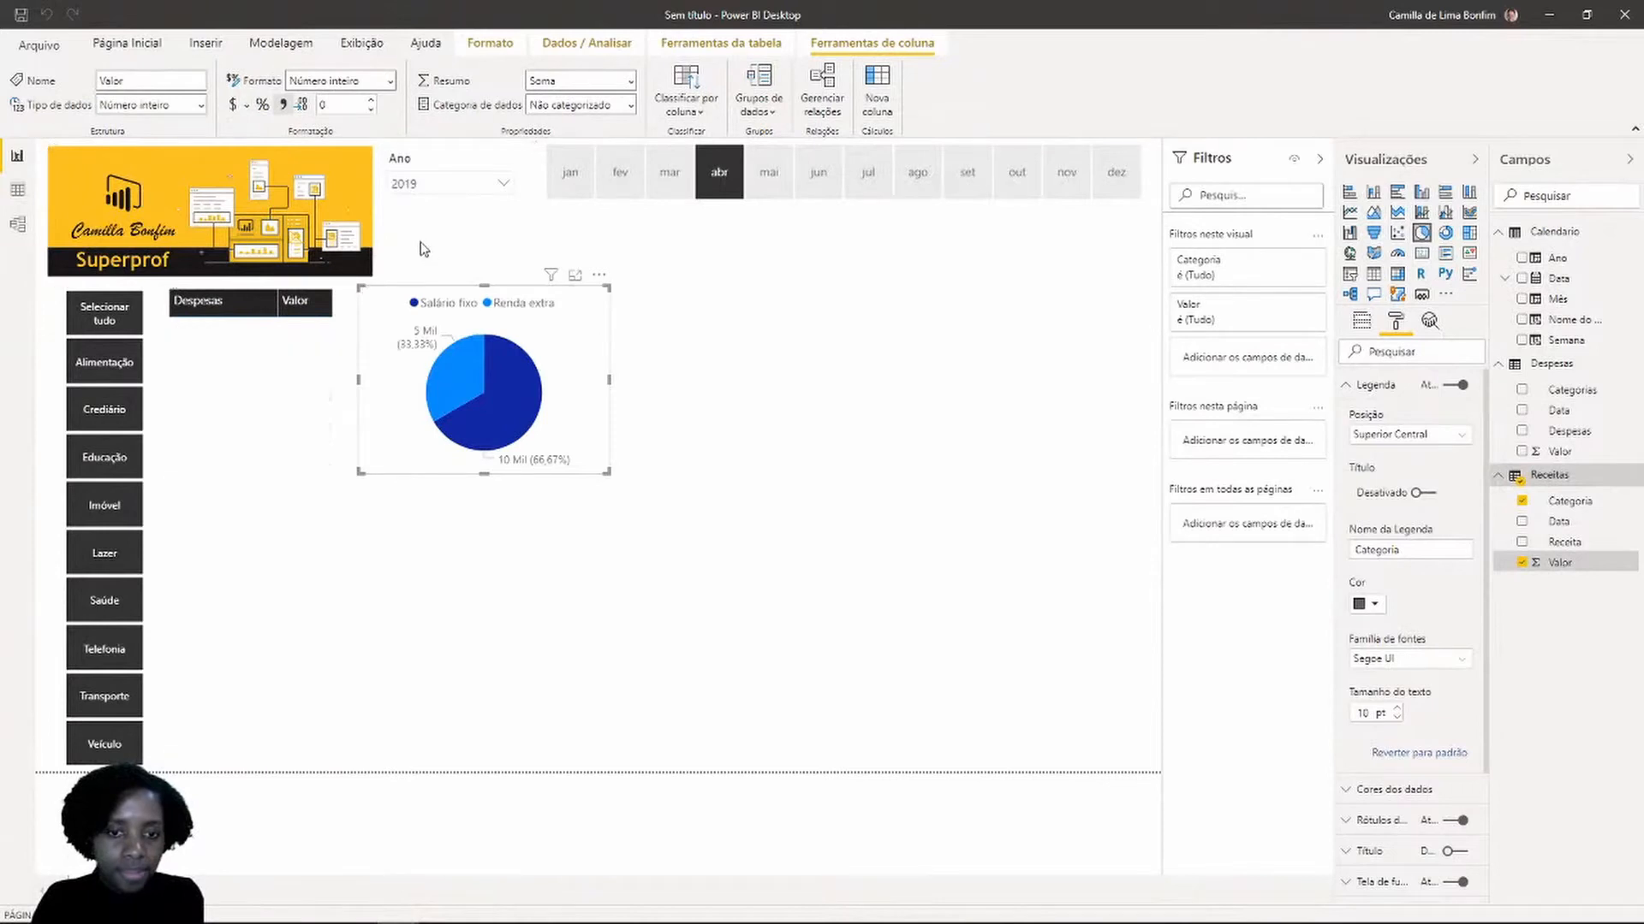
pyautogui.click(248, 106)
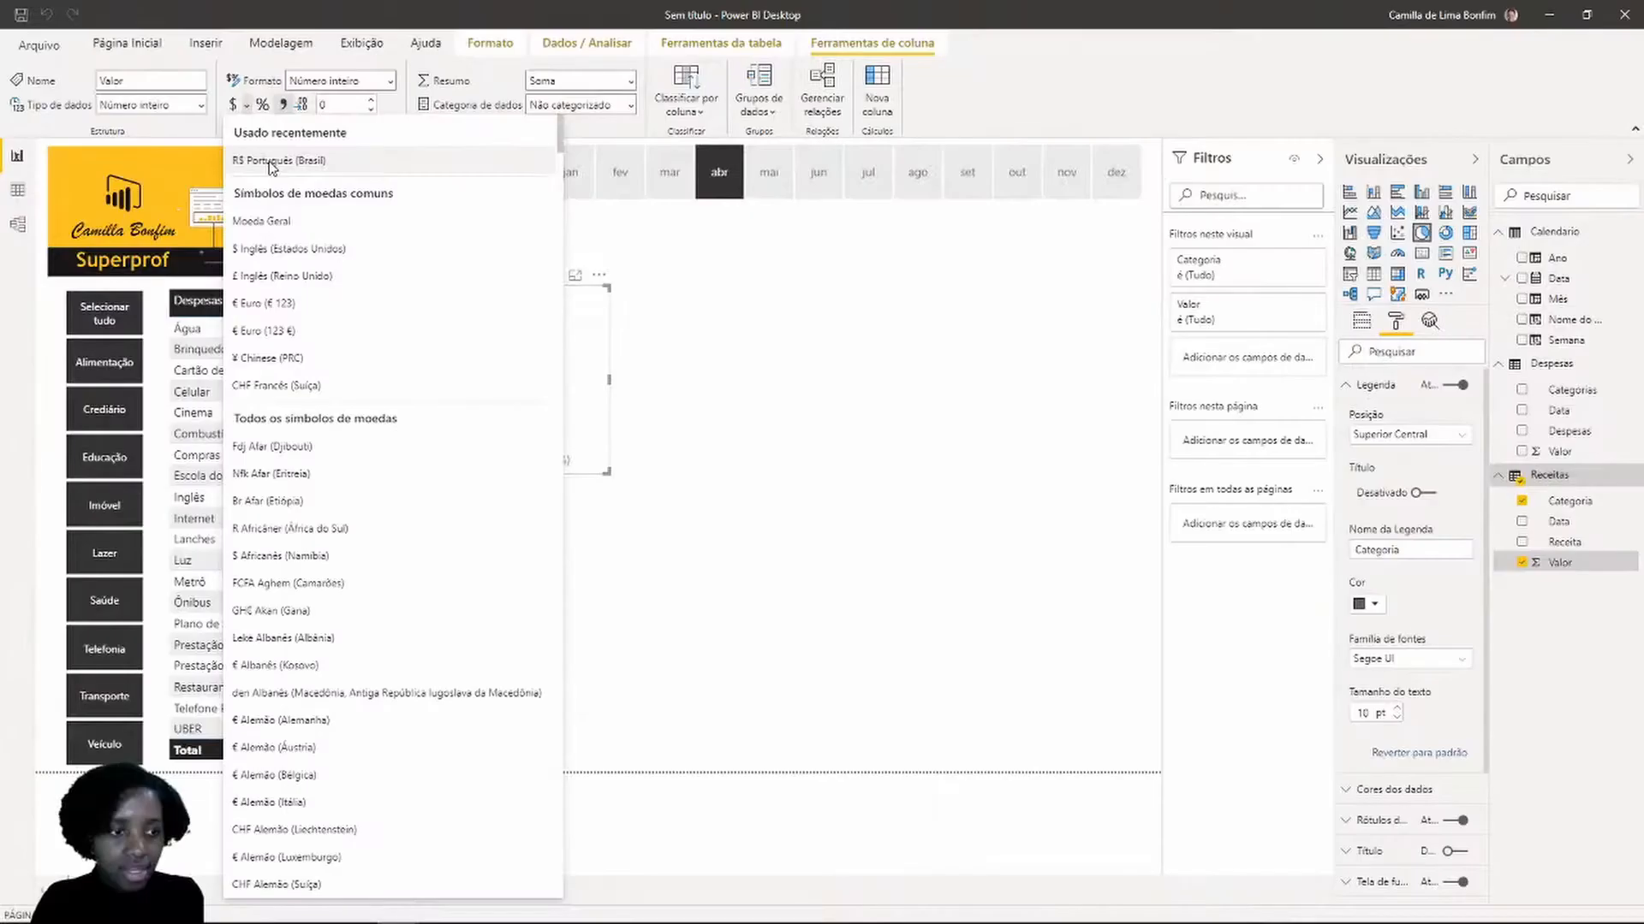
pyautogui.click(458, 269)
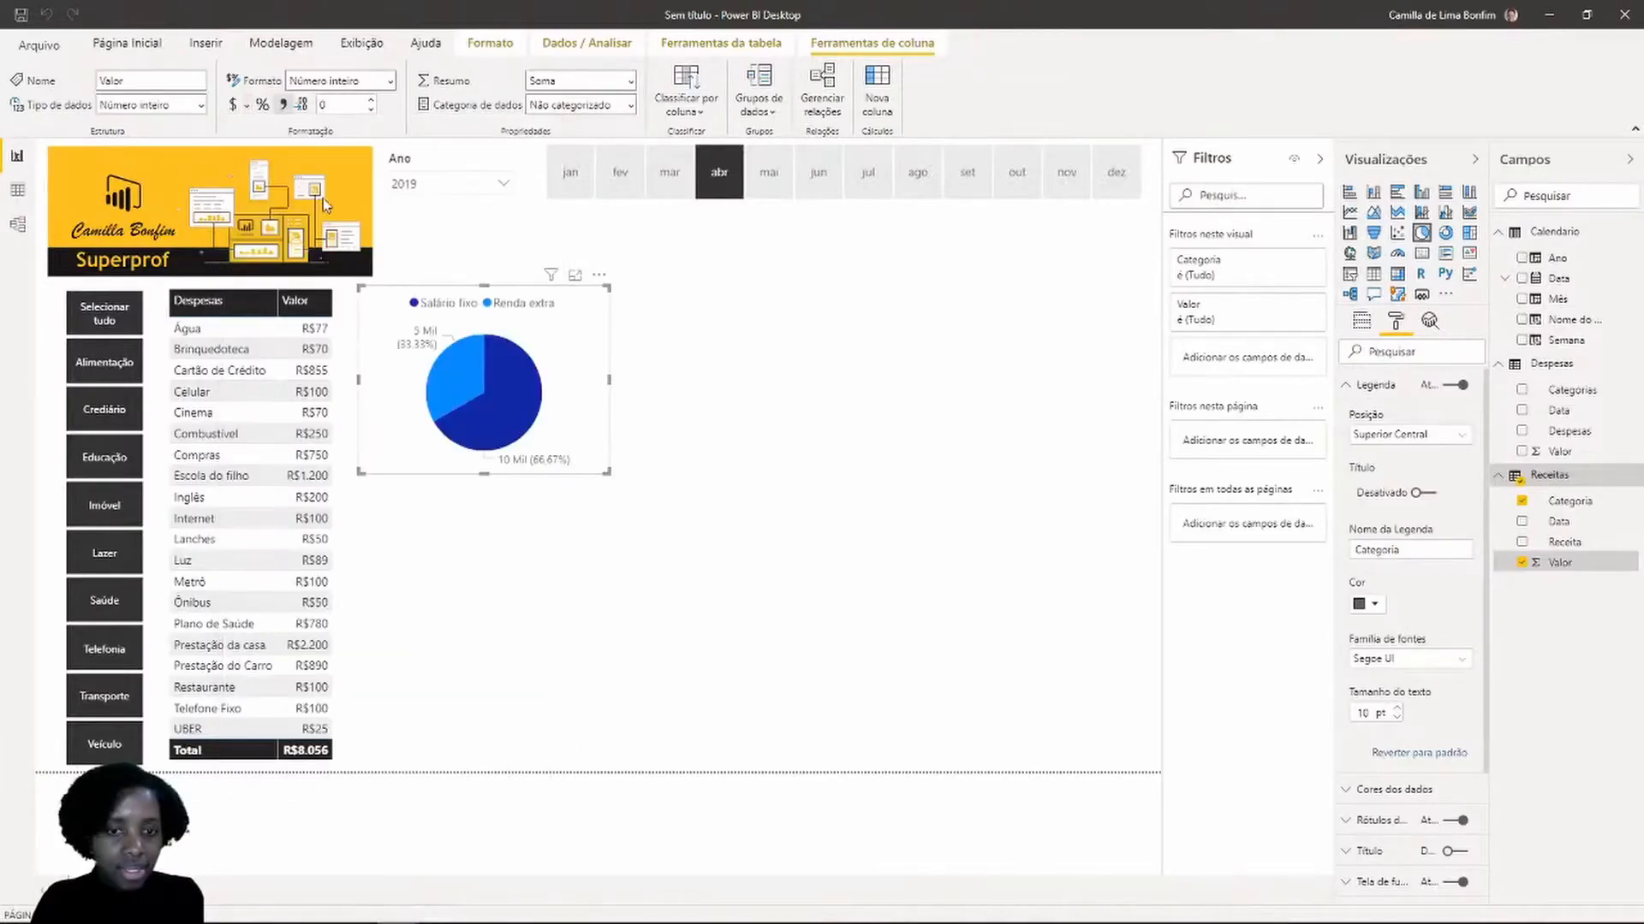
# Set the display units of the pie chart's detail labels to Nenhum
pyautogui.click(1369, 387)
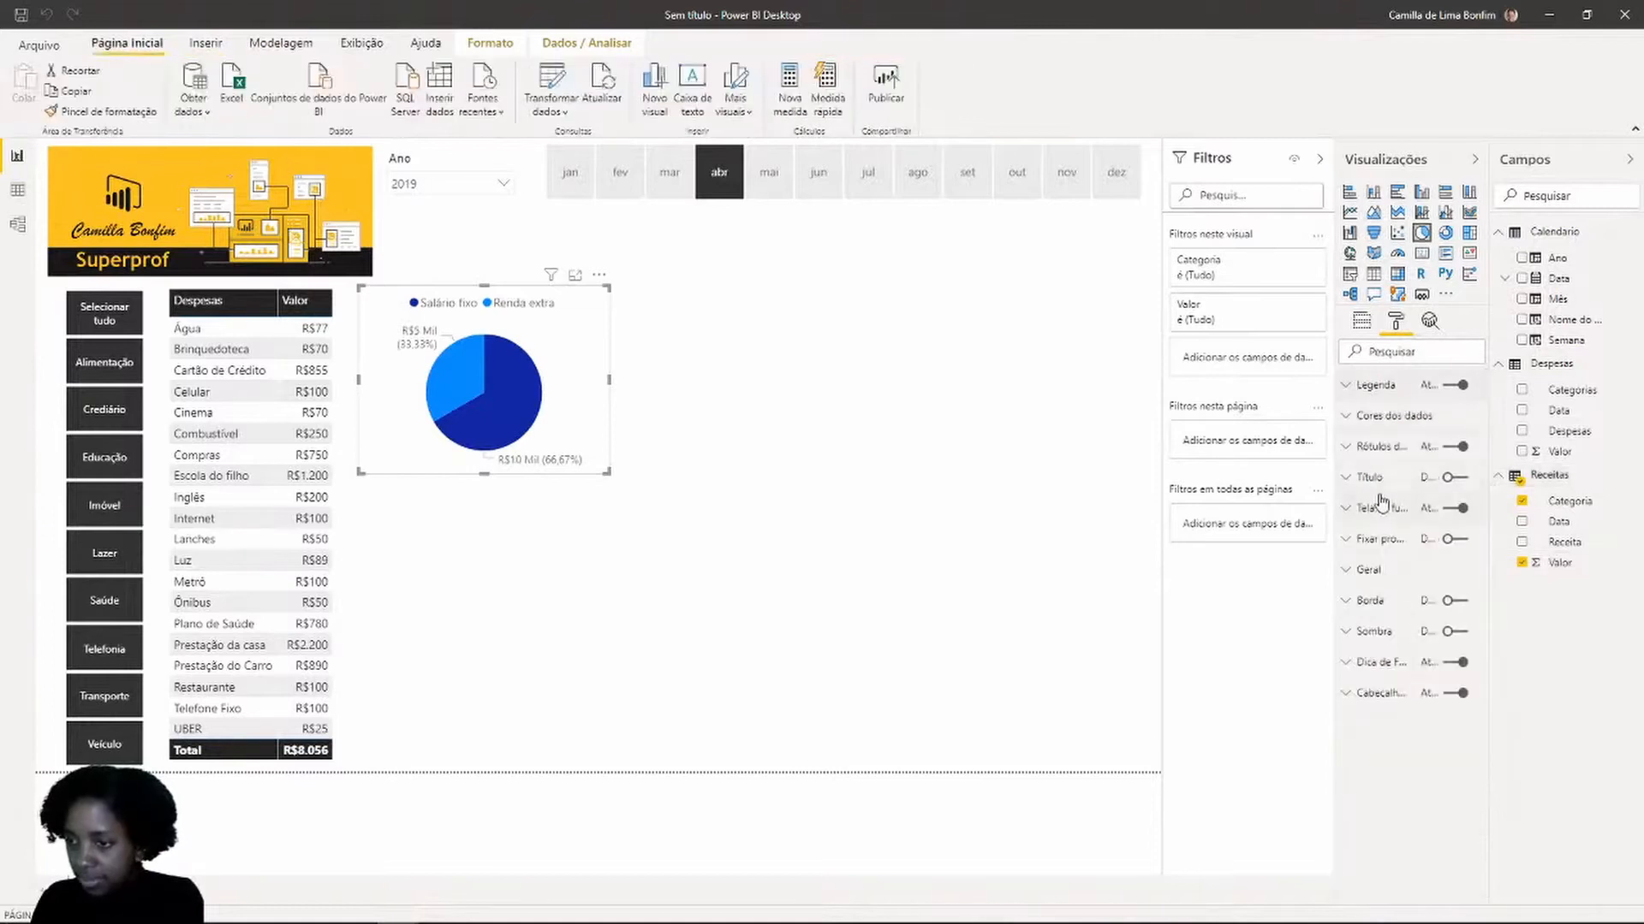
pyautogui.click(1364, 447)
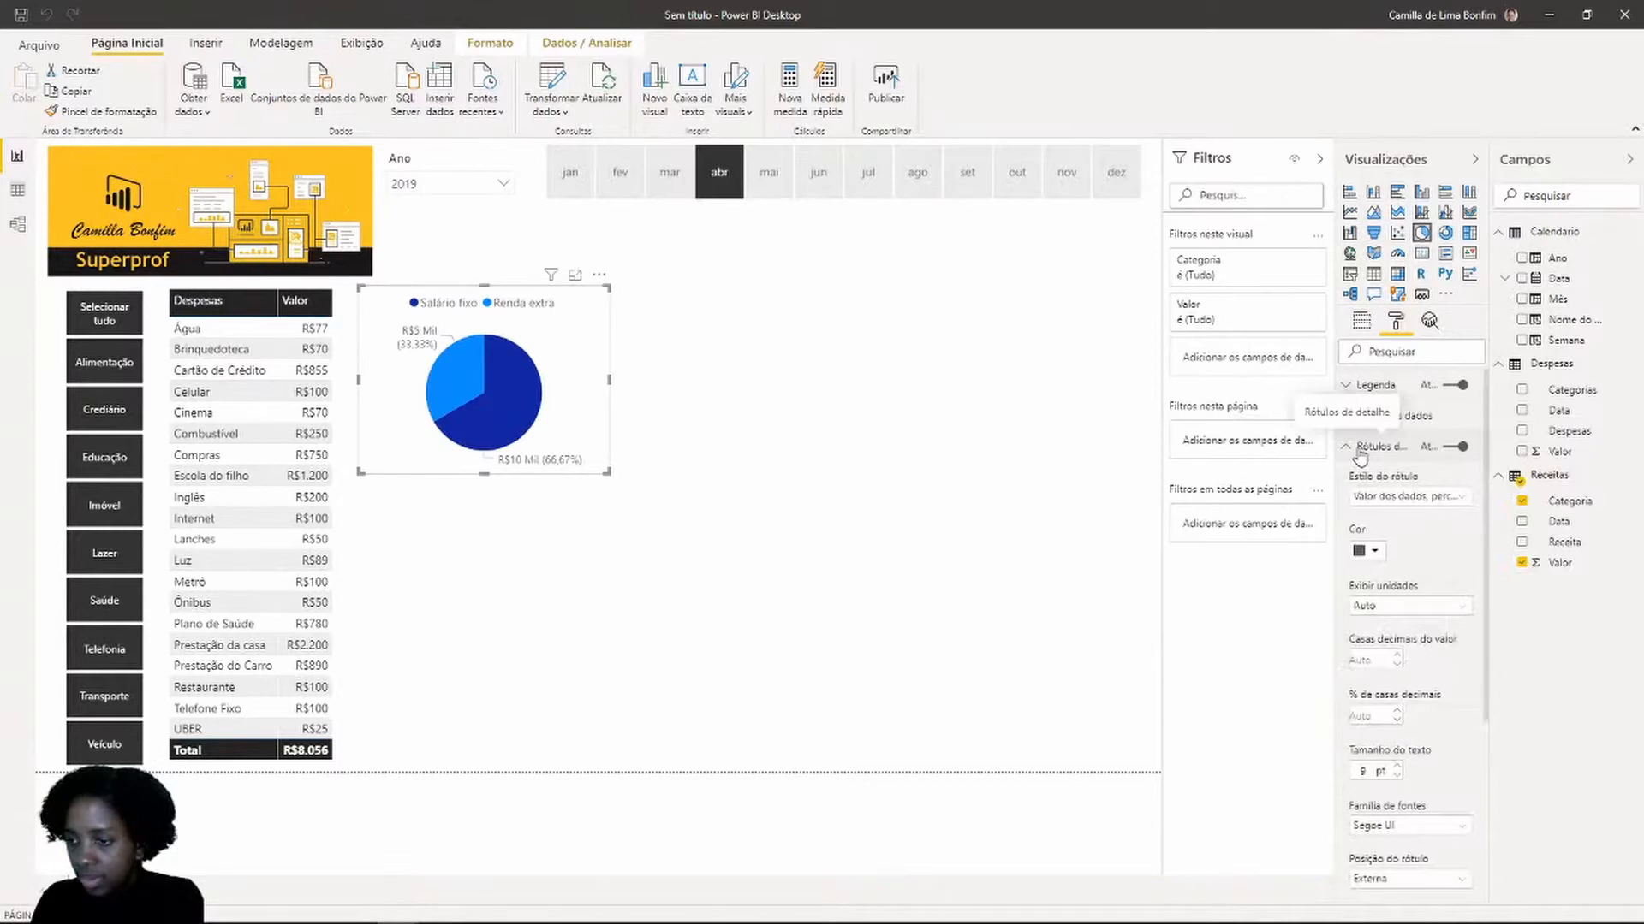
pyautogui.click(1408, 605)
pyautogui.click(1378, 631)
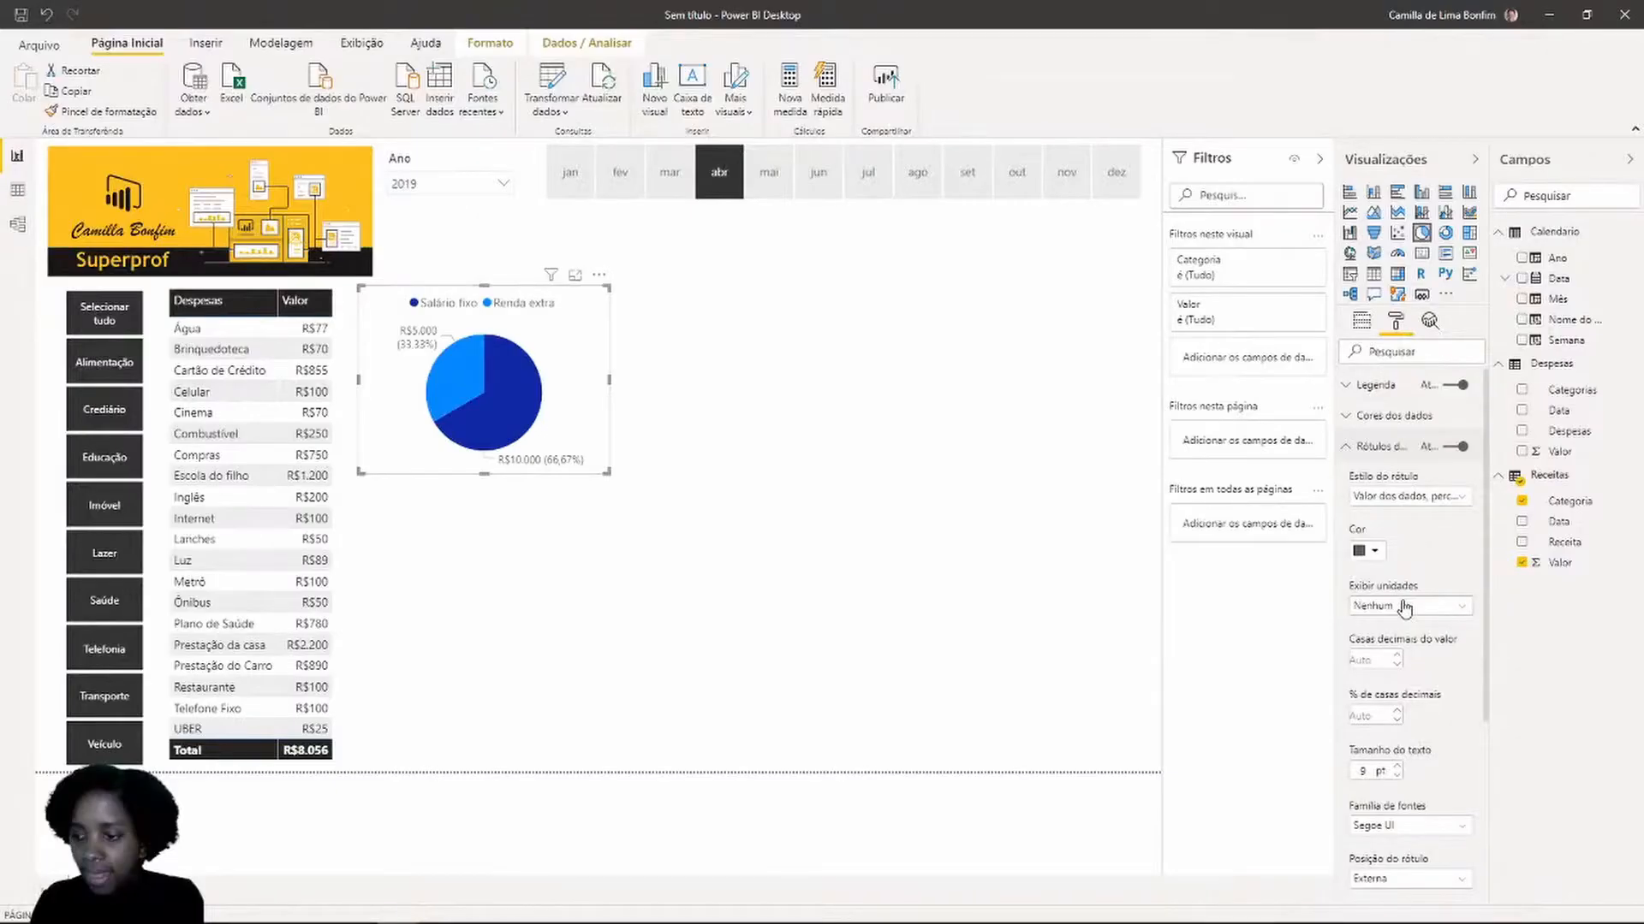
# Try Milhares as the display units of the pie chart's detail labels and go back to Nenhum
pyautogui.click(1405, 607)
pyautogui.click(1405, 670)
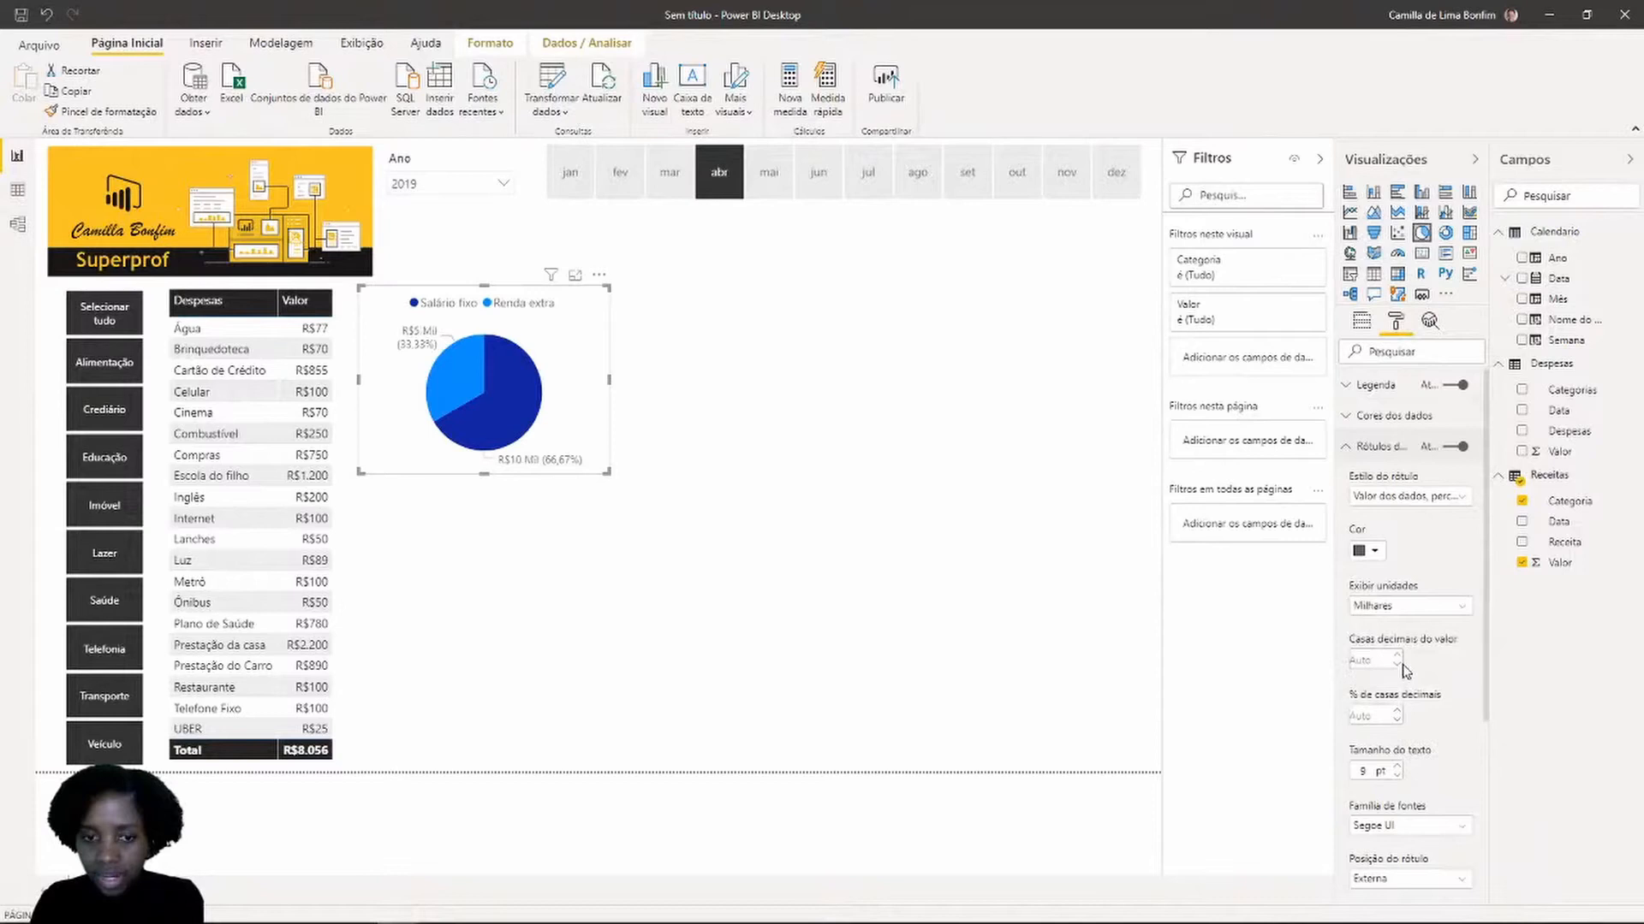
pyautogui.click(1411, 606)
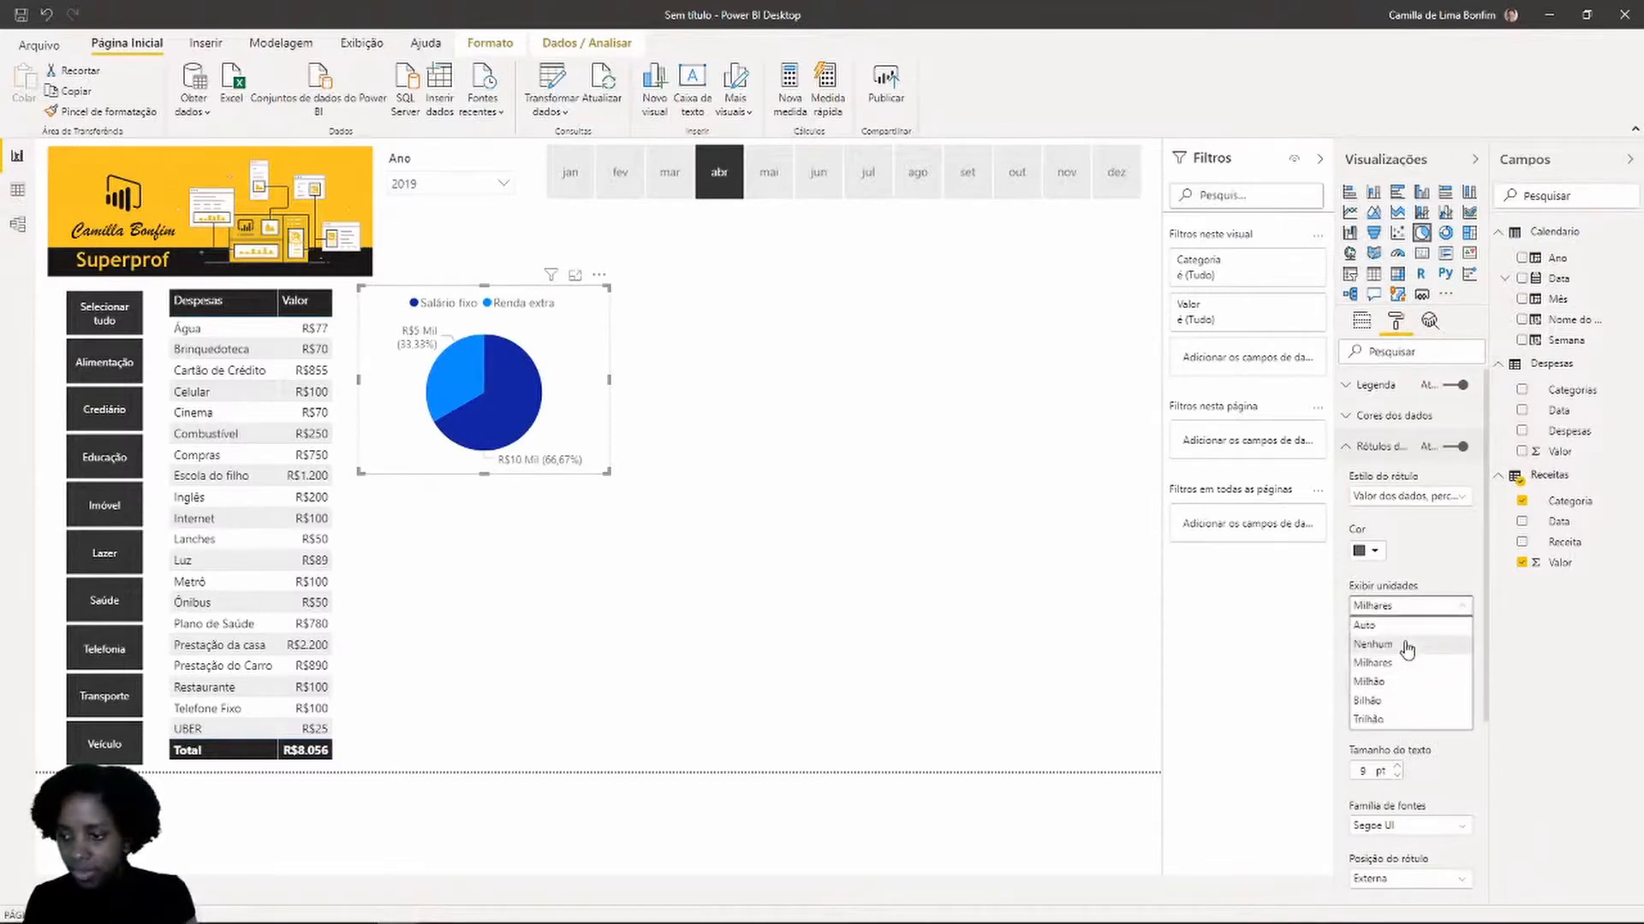
pyautogui.click(1406, 646)
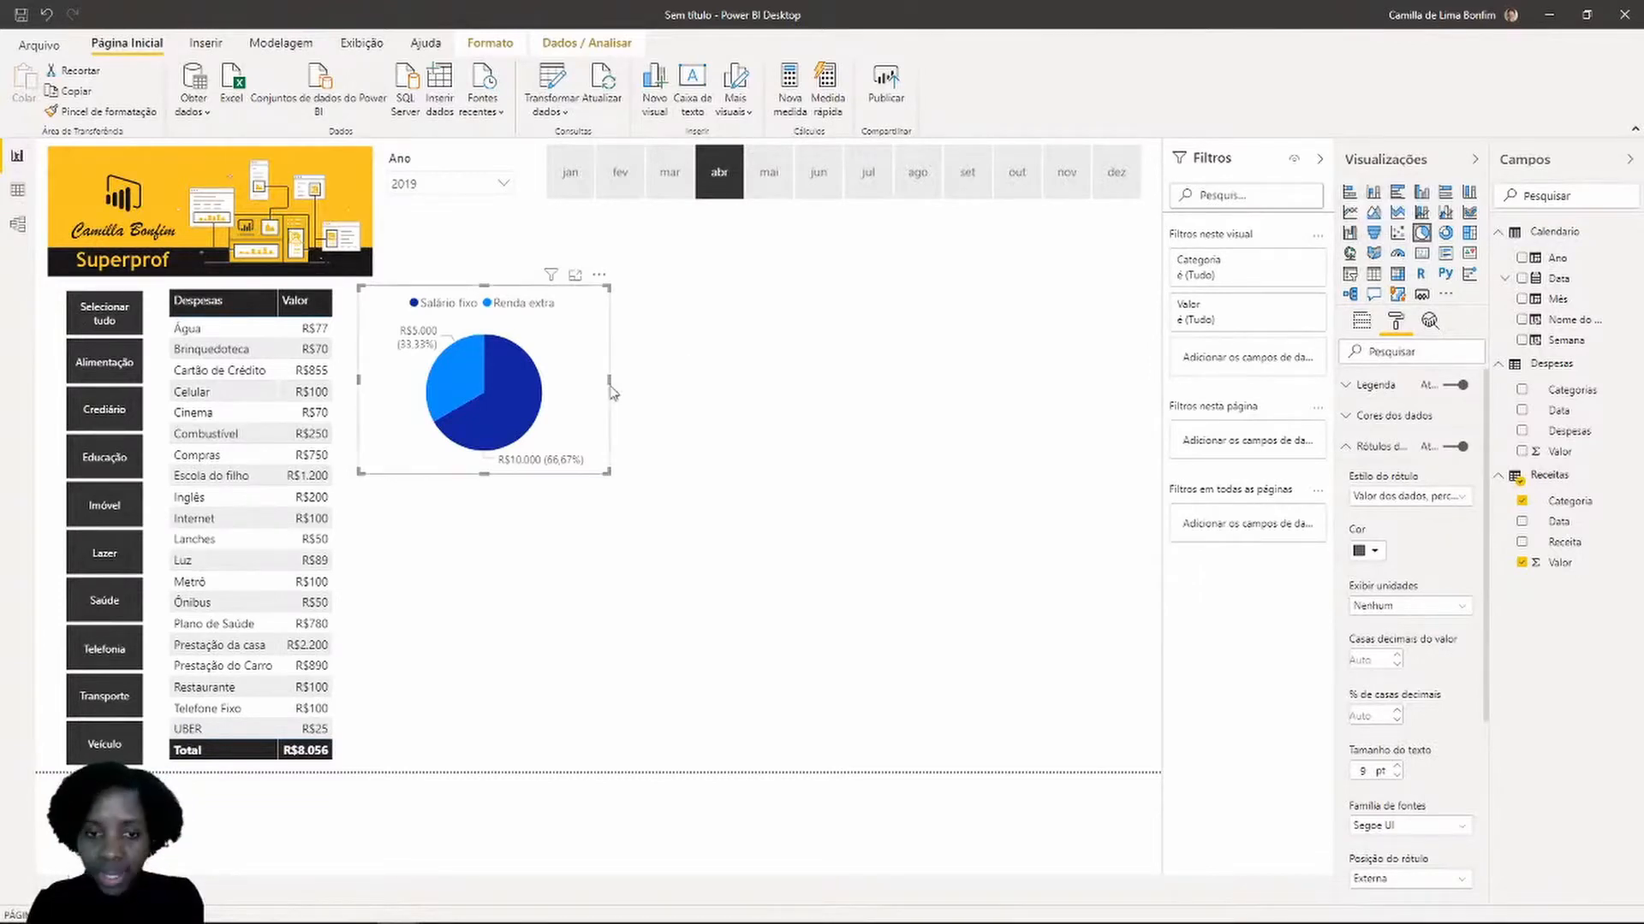
# Add an Indicador gauge visual below the pie chart, with the pie chart reduced to make room for it
pyautogui.click(856, 406)
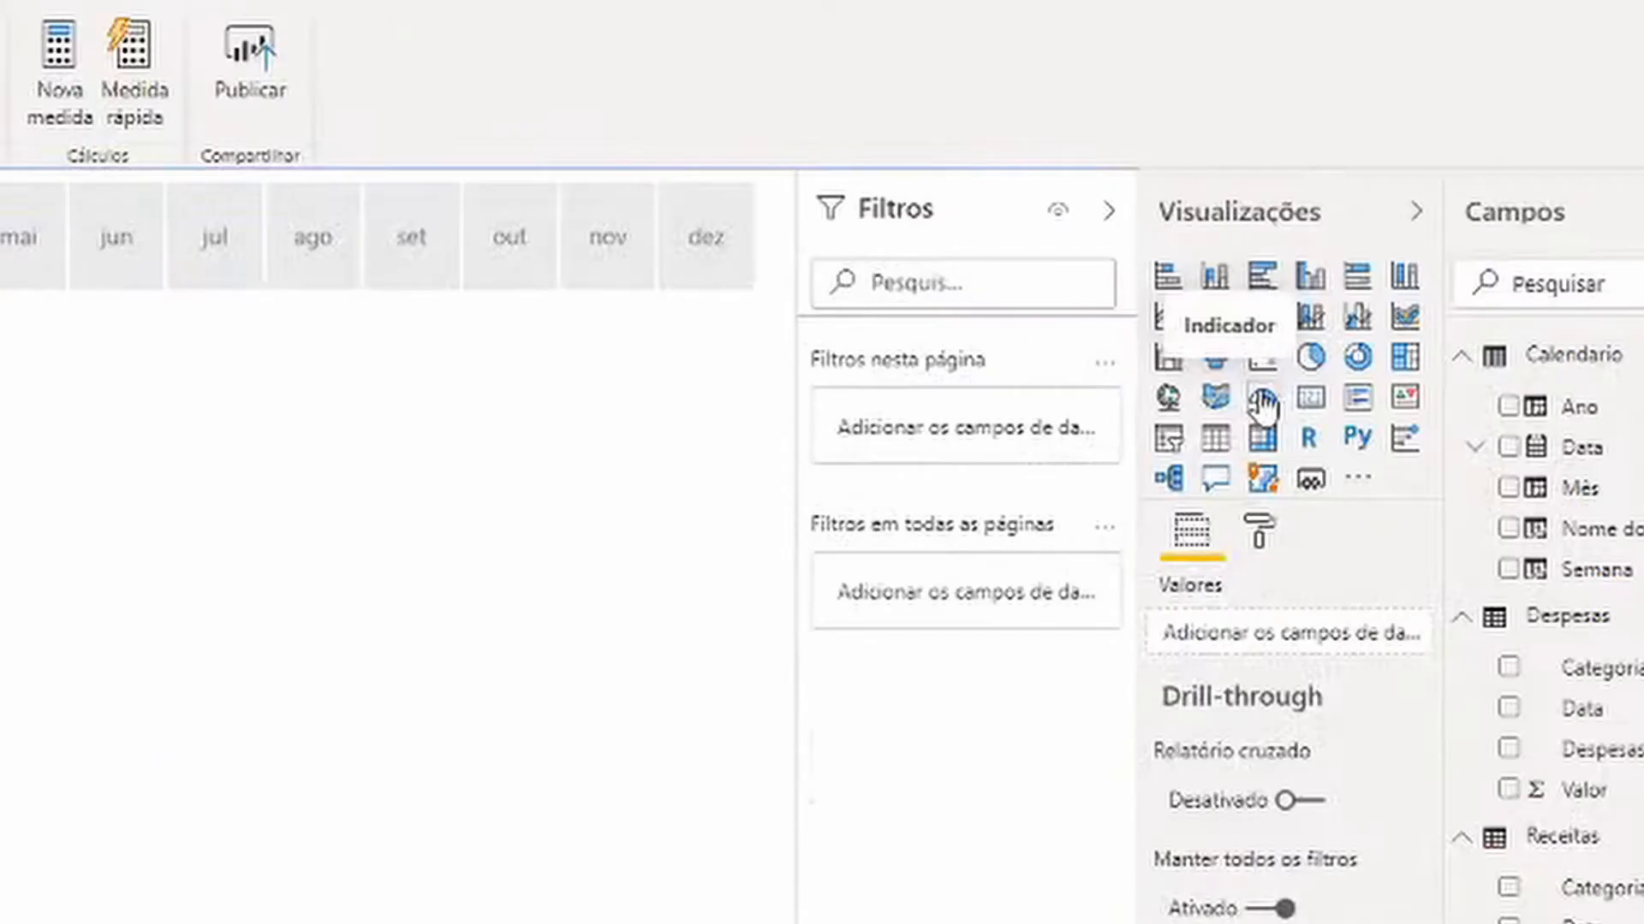
pyautogui.click(1262, 401)
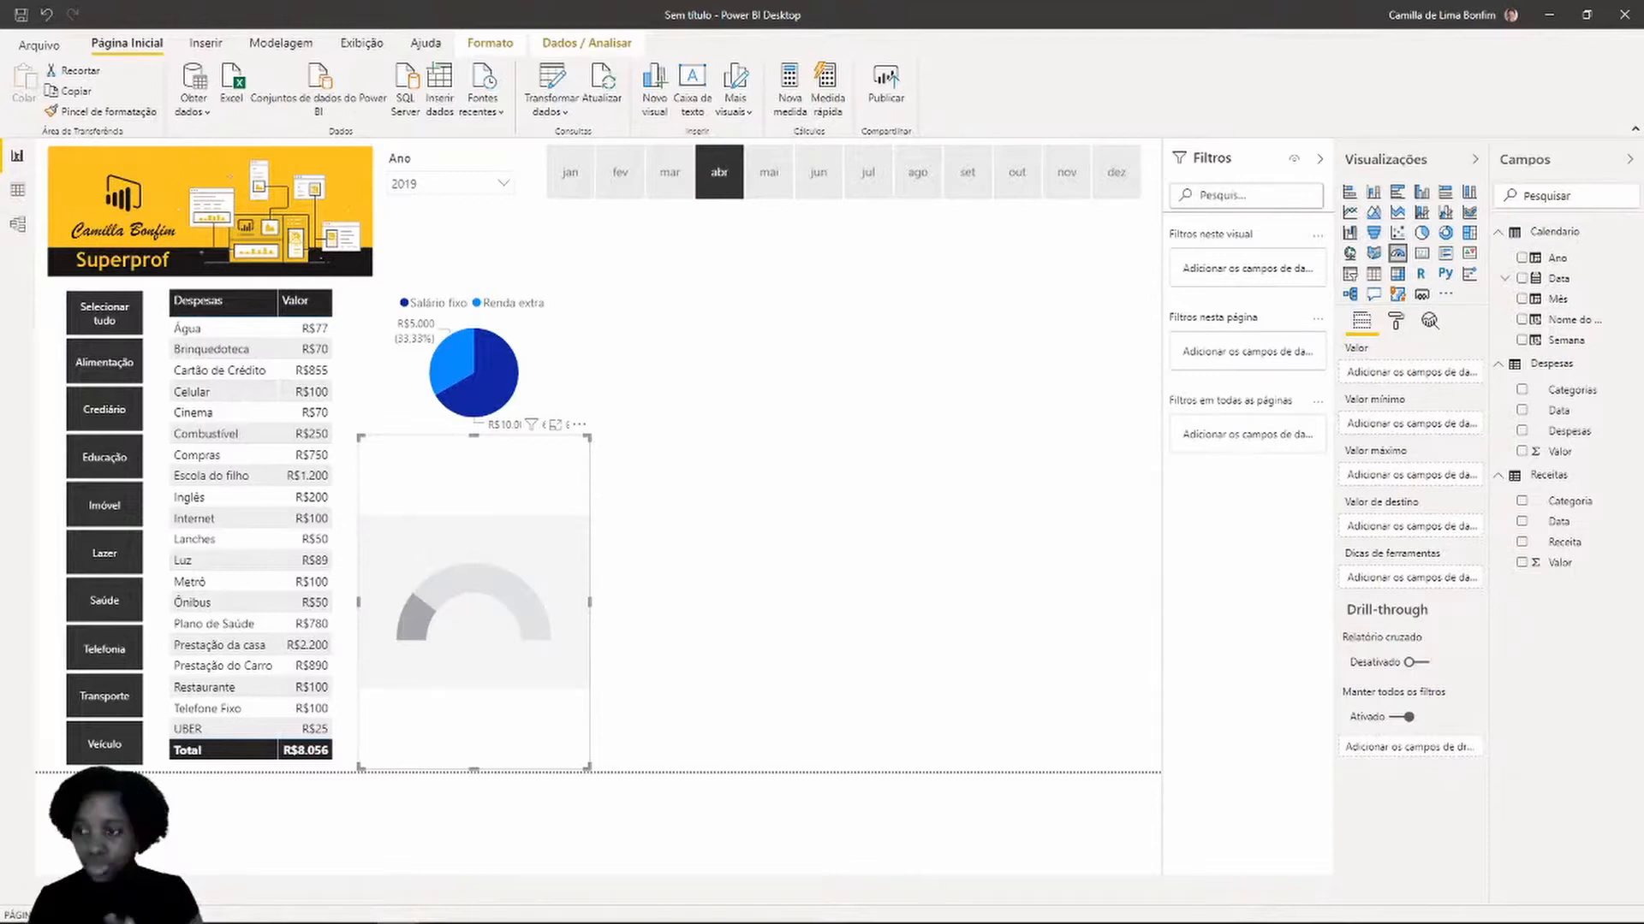
pyautogui.click(788, 382)
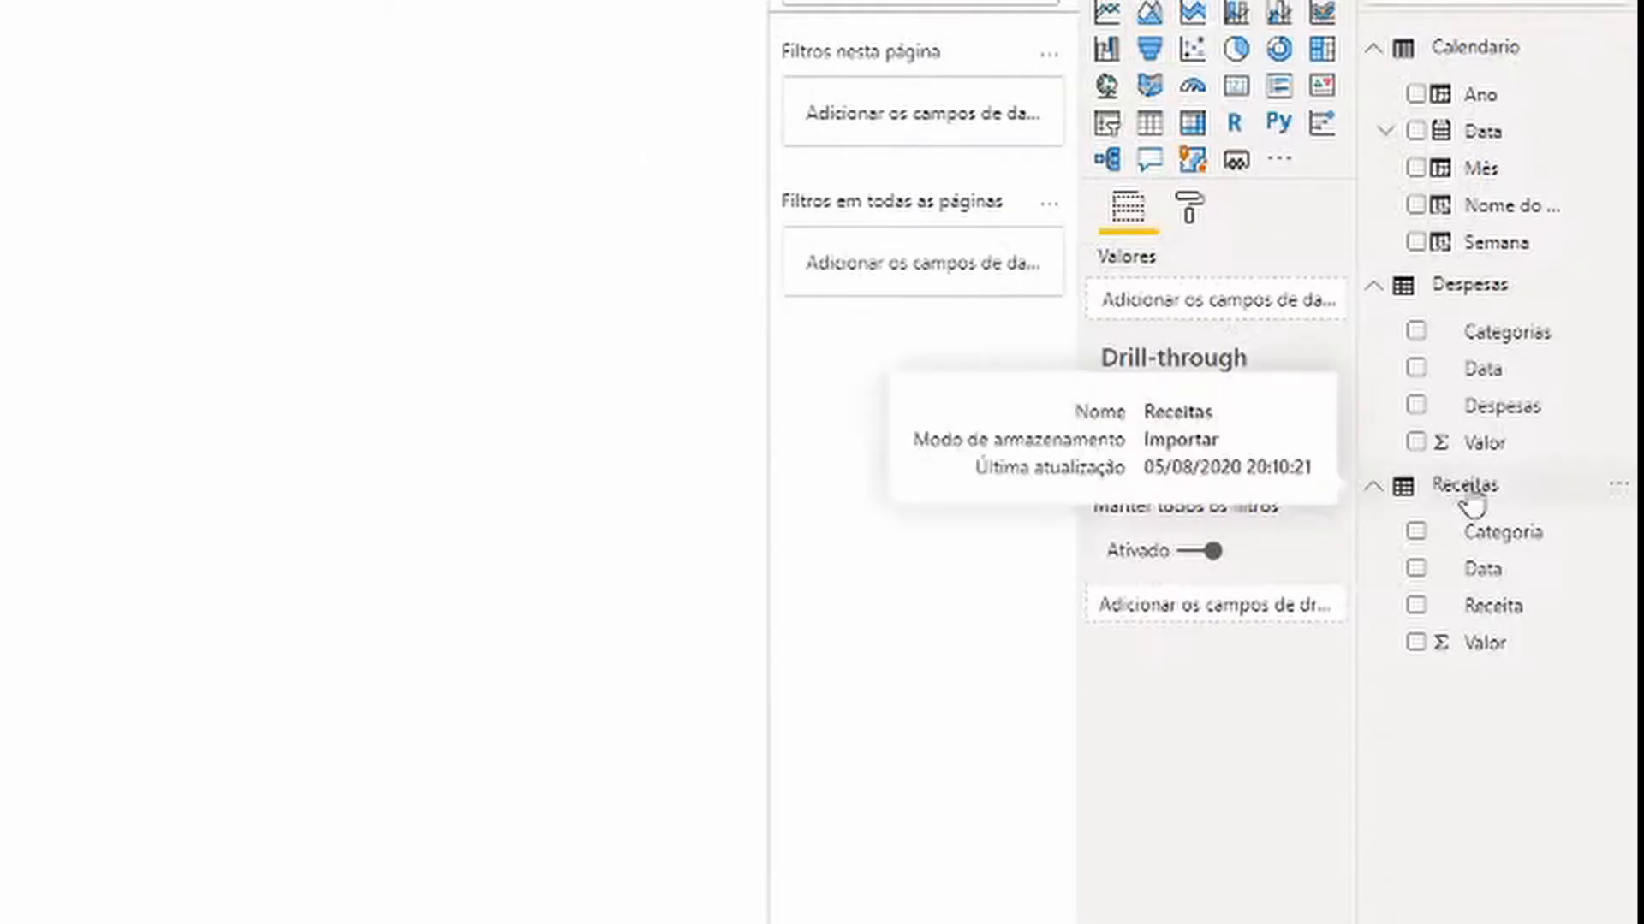
# Create a new measure in the Receitas table and name it Total-de-Receitas
pyautogui.rightClick(1469, 500)
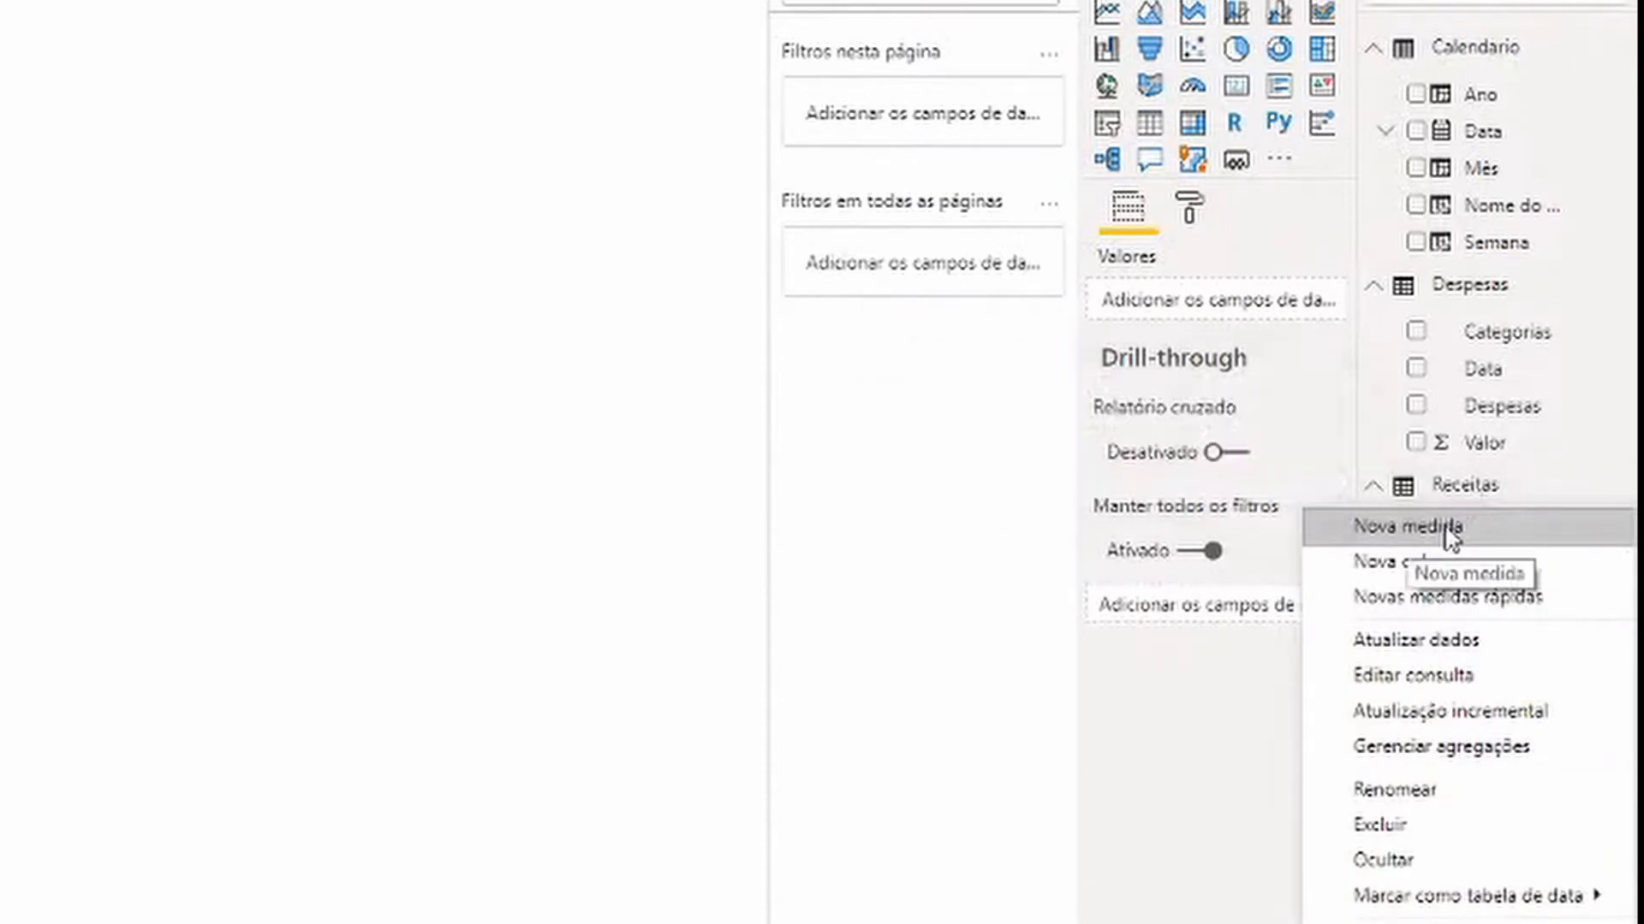
pyautogui.click(1449, 529)
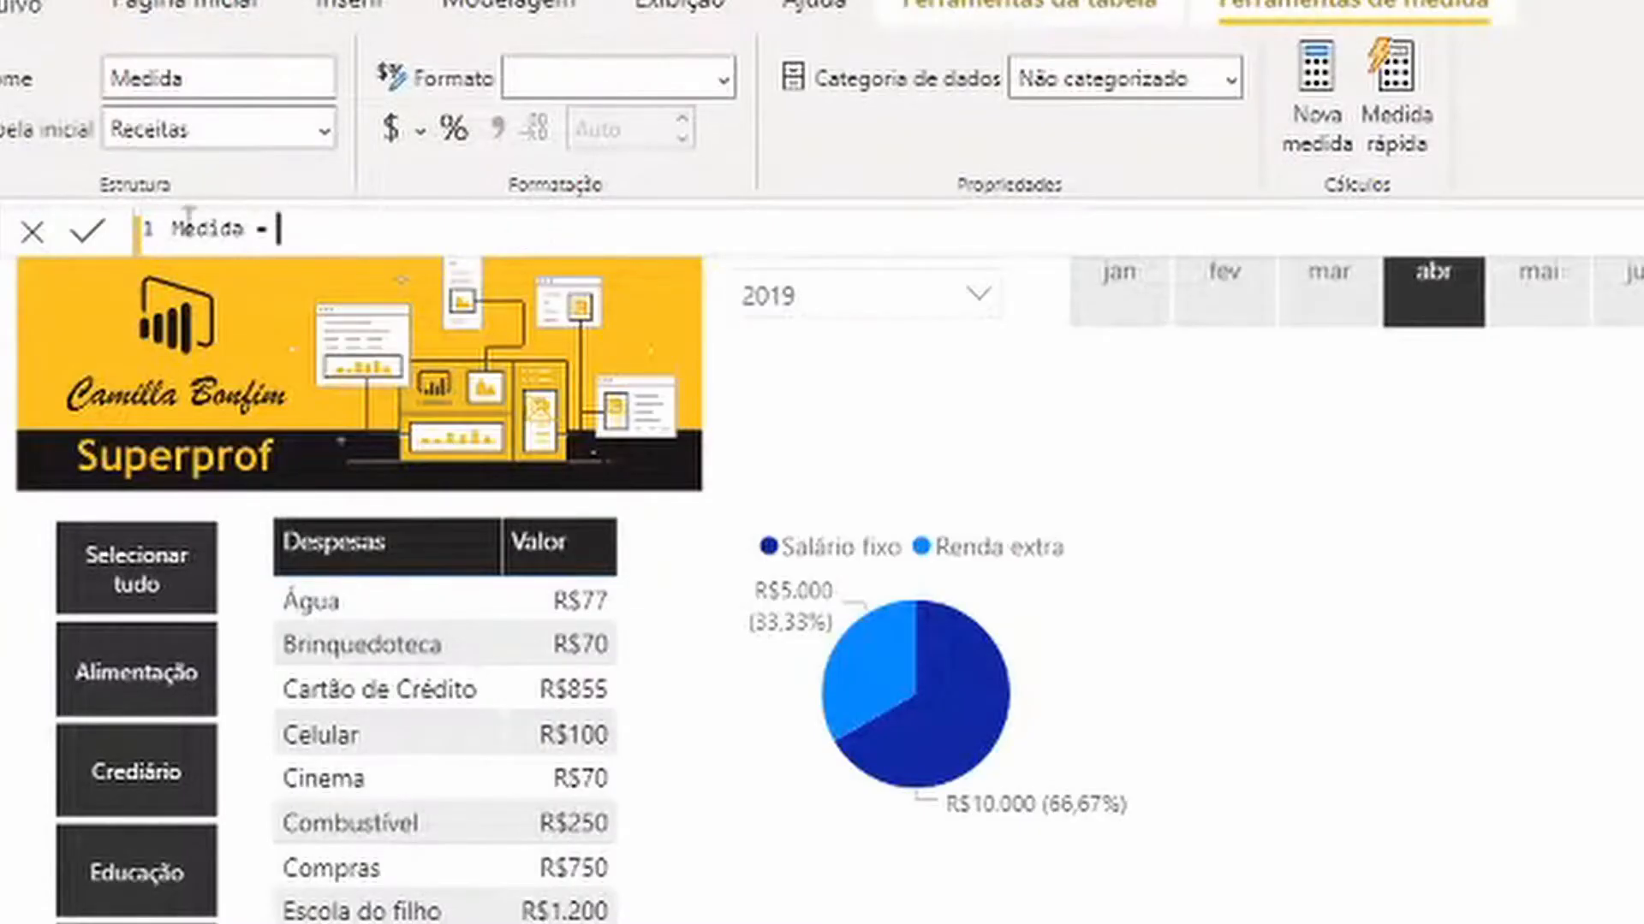
pyautogui.doubleClick(190, 221)
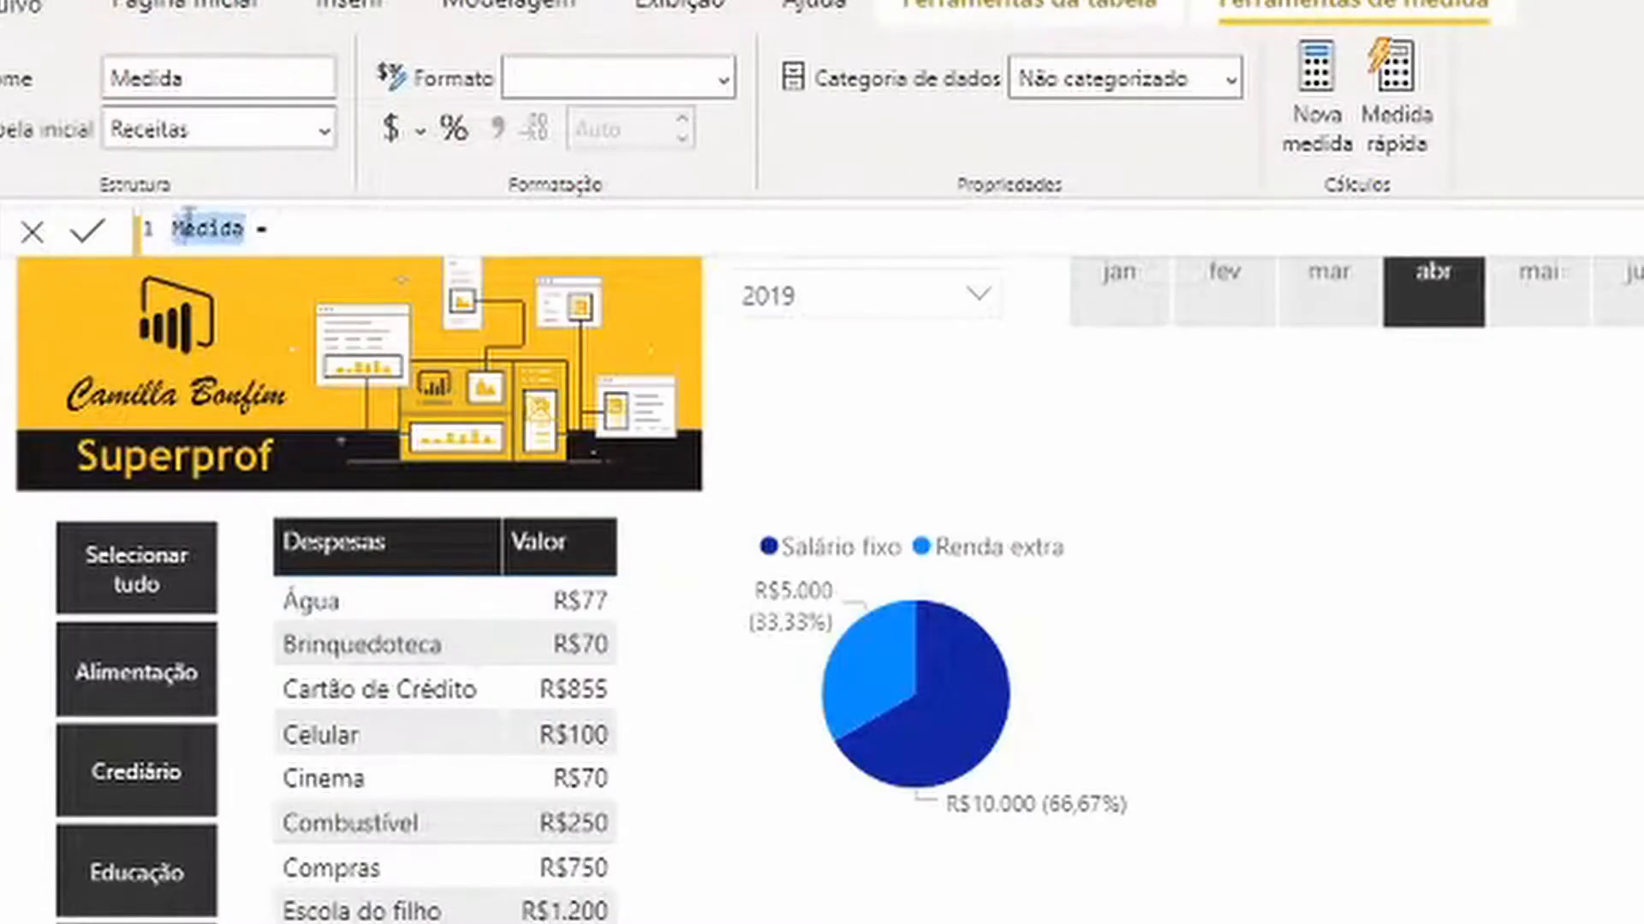
pyautogui.write('Total ')
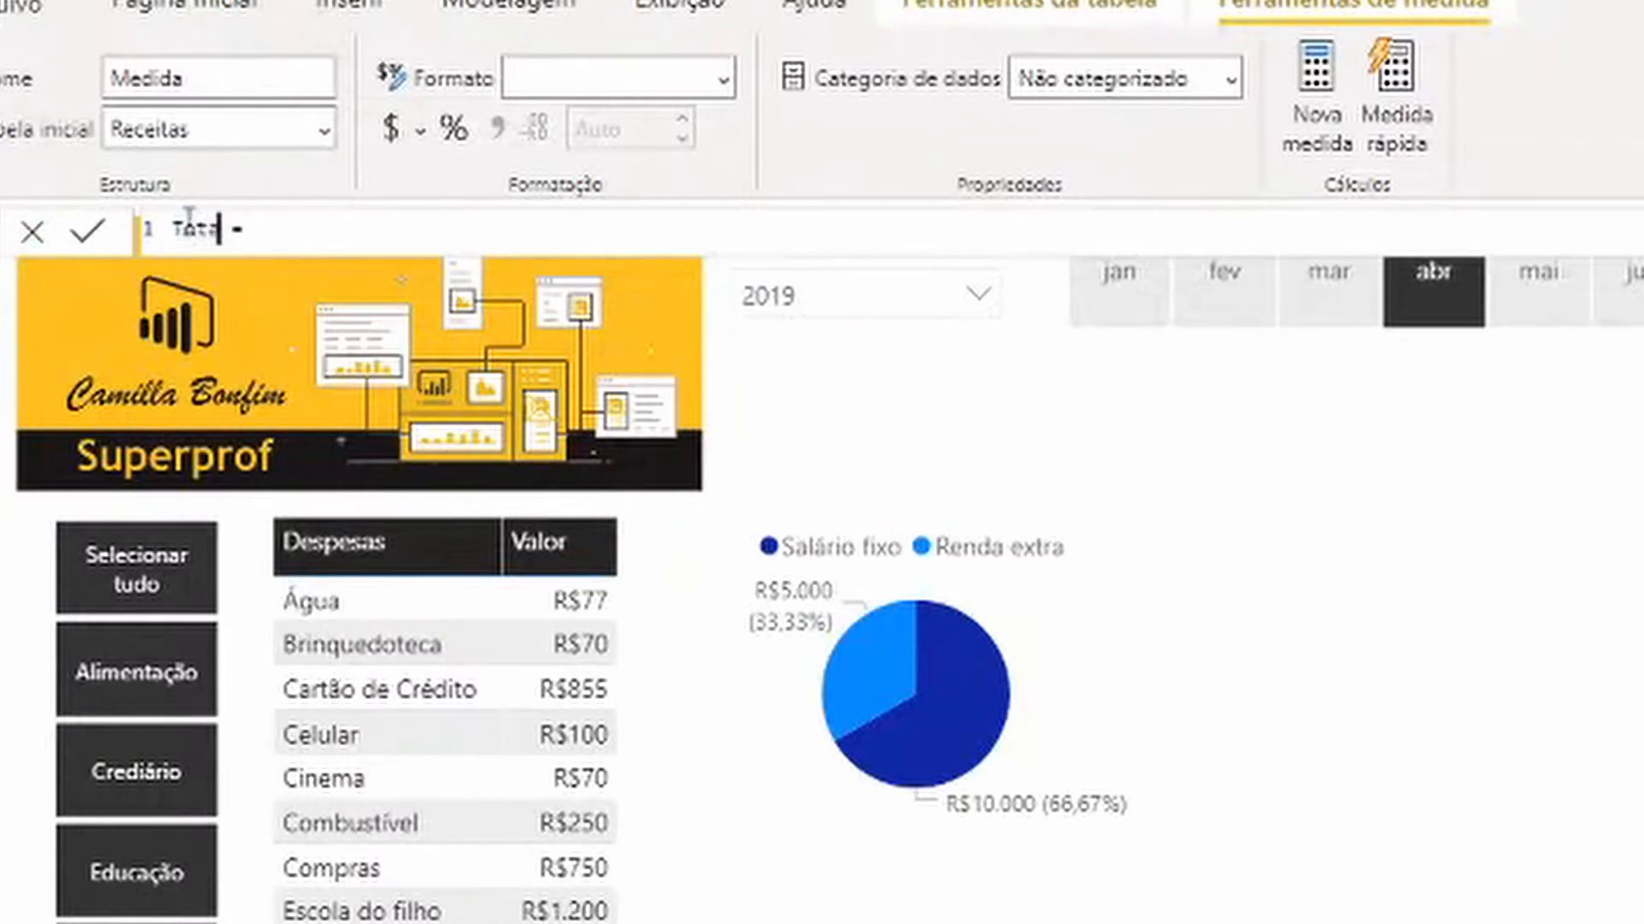
pyautogui.write('de Re')
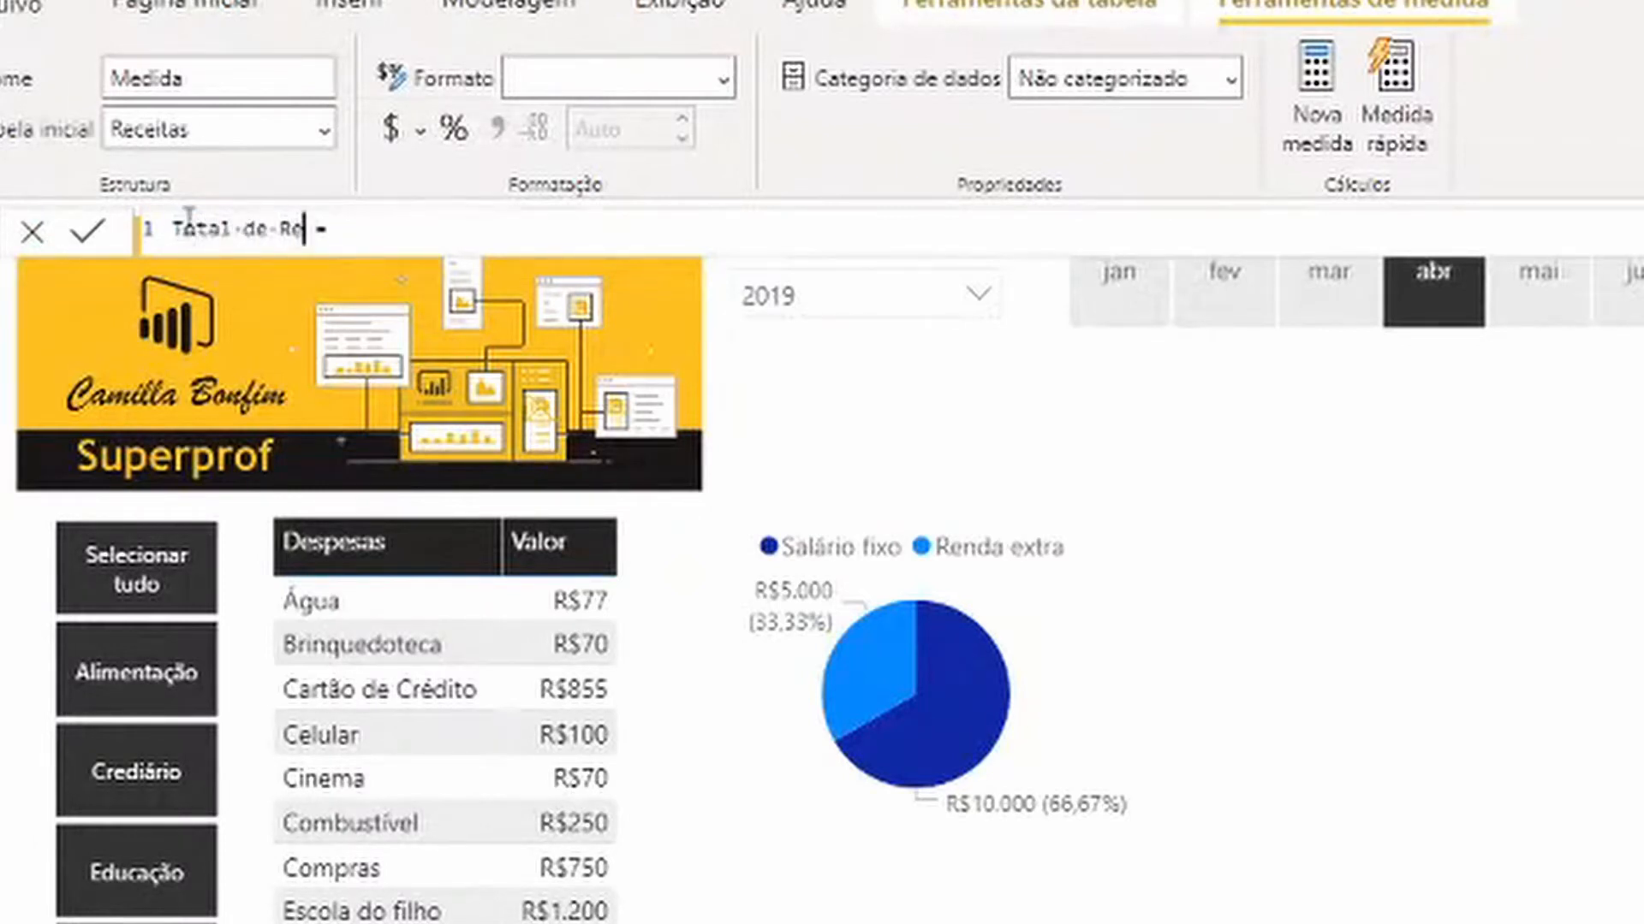
pyautogui.write('ceitas = ')
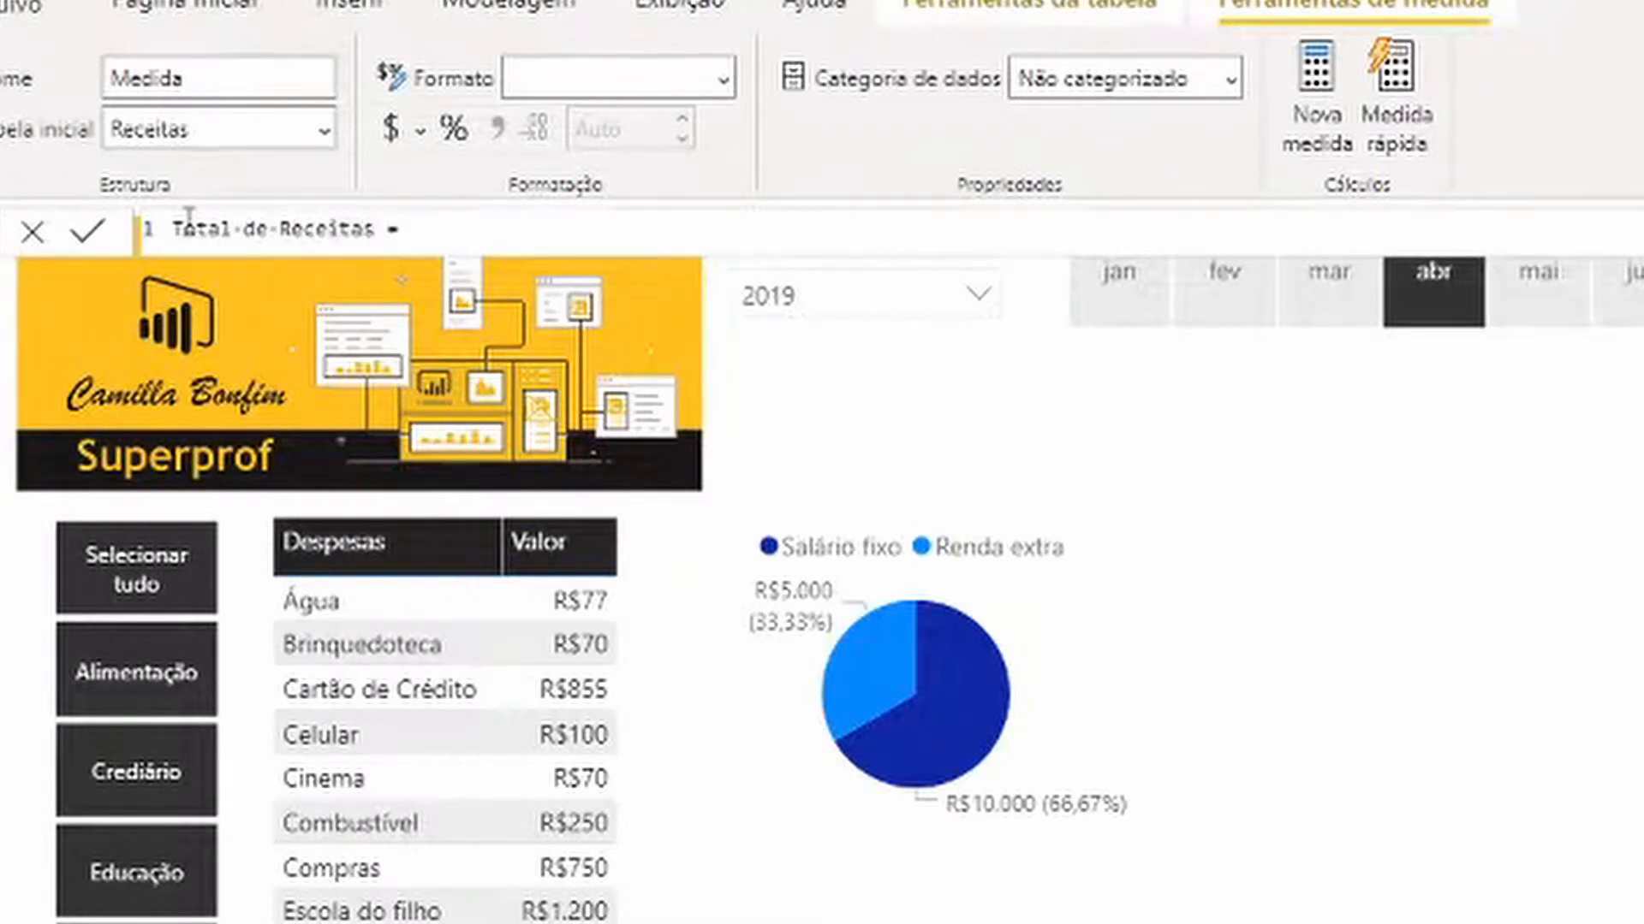
# Define the Total-de-Receitas measure as SUM(Receitas[Valor])
pyautogui.write('sum')
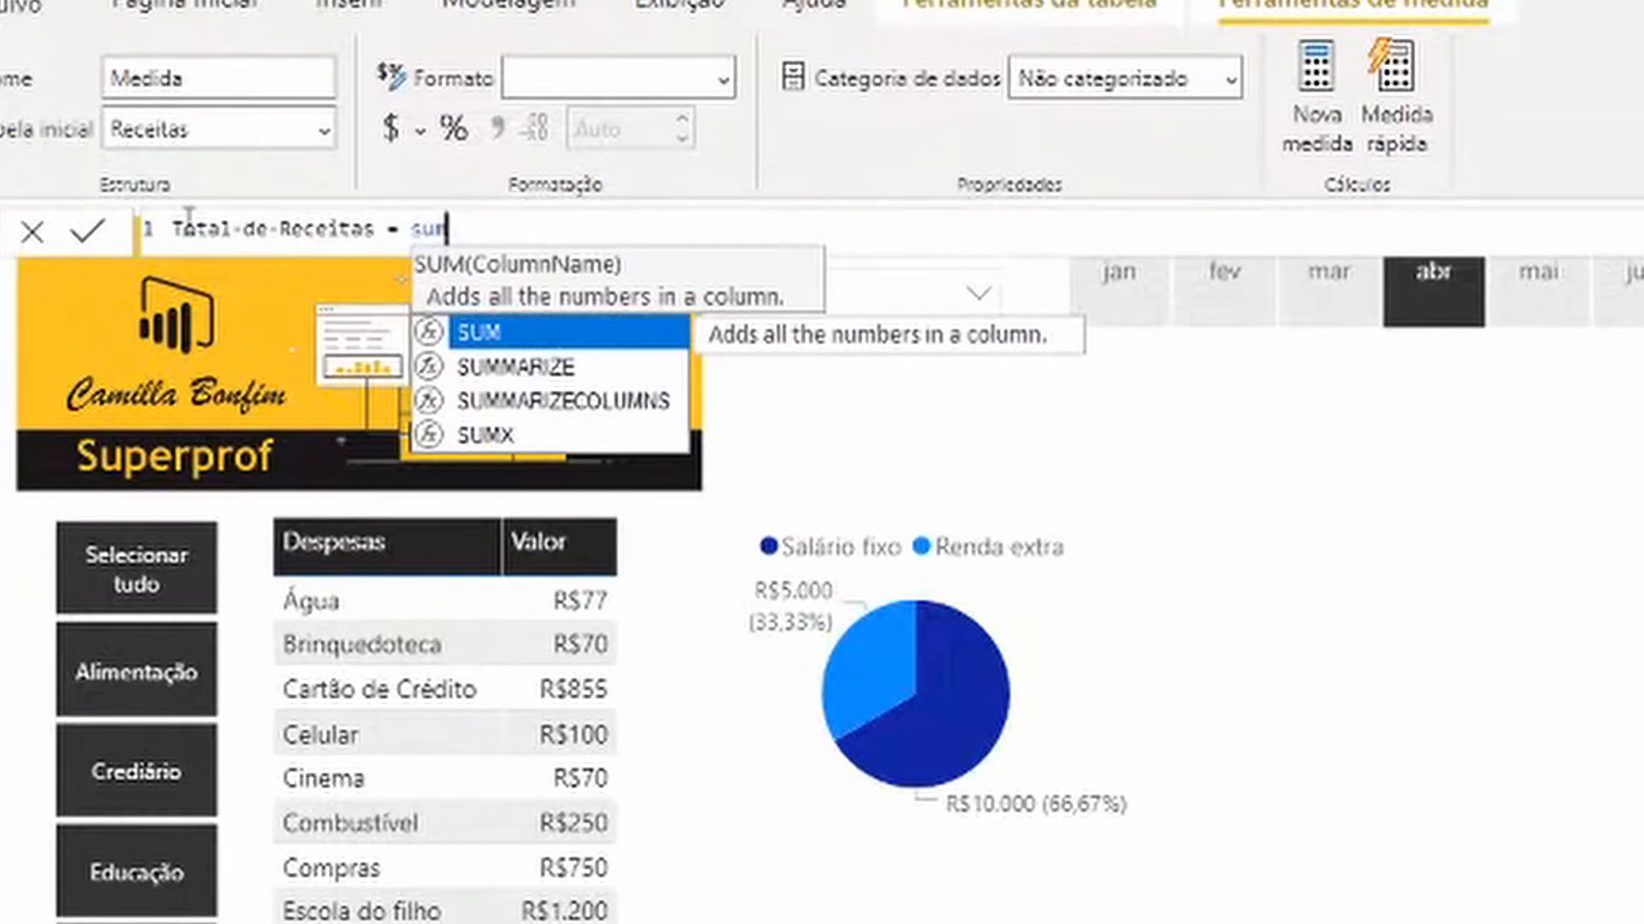
pyautogui.press('Tab')
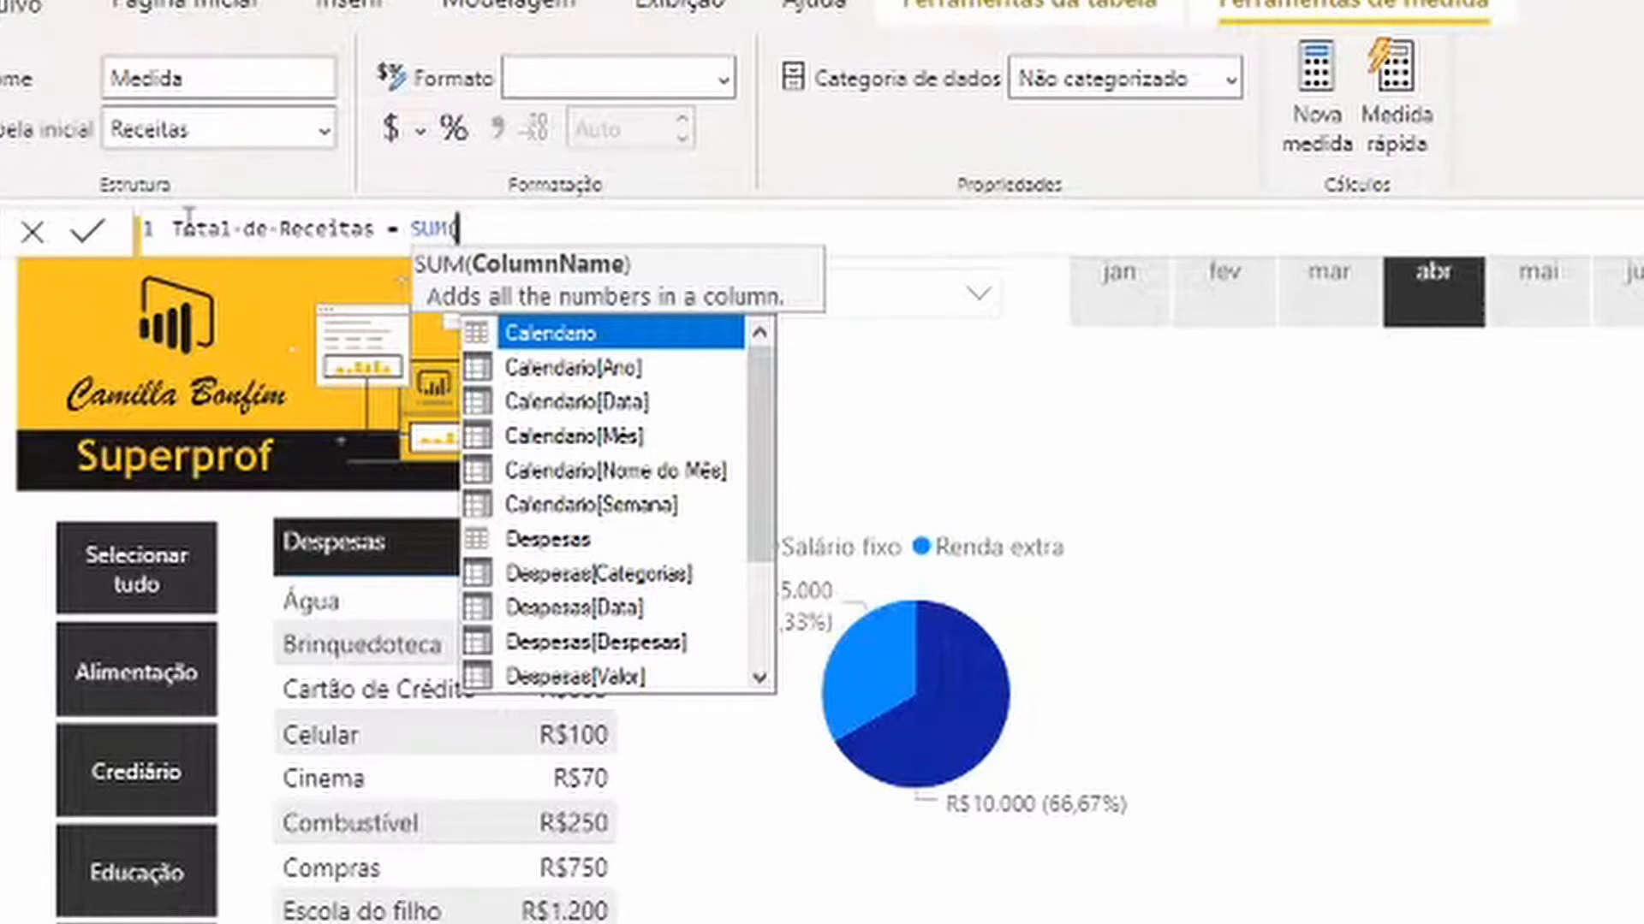
pyautogui.write('re')
pyautogui.press('Down')
pyautogui.press('Down')
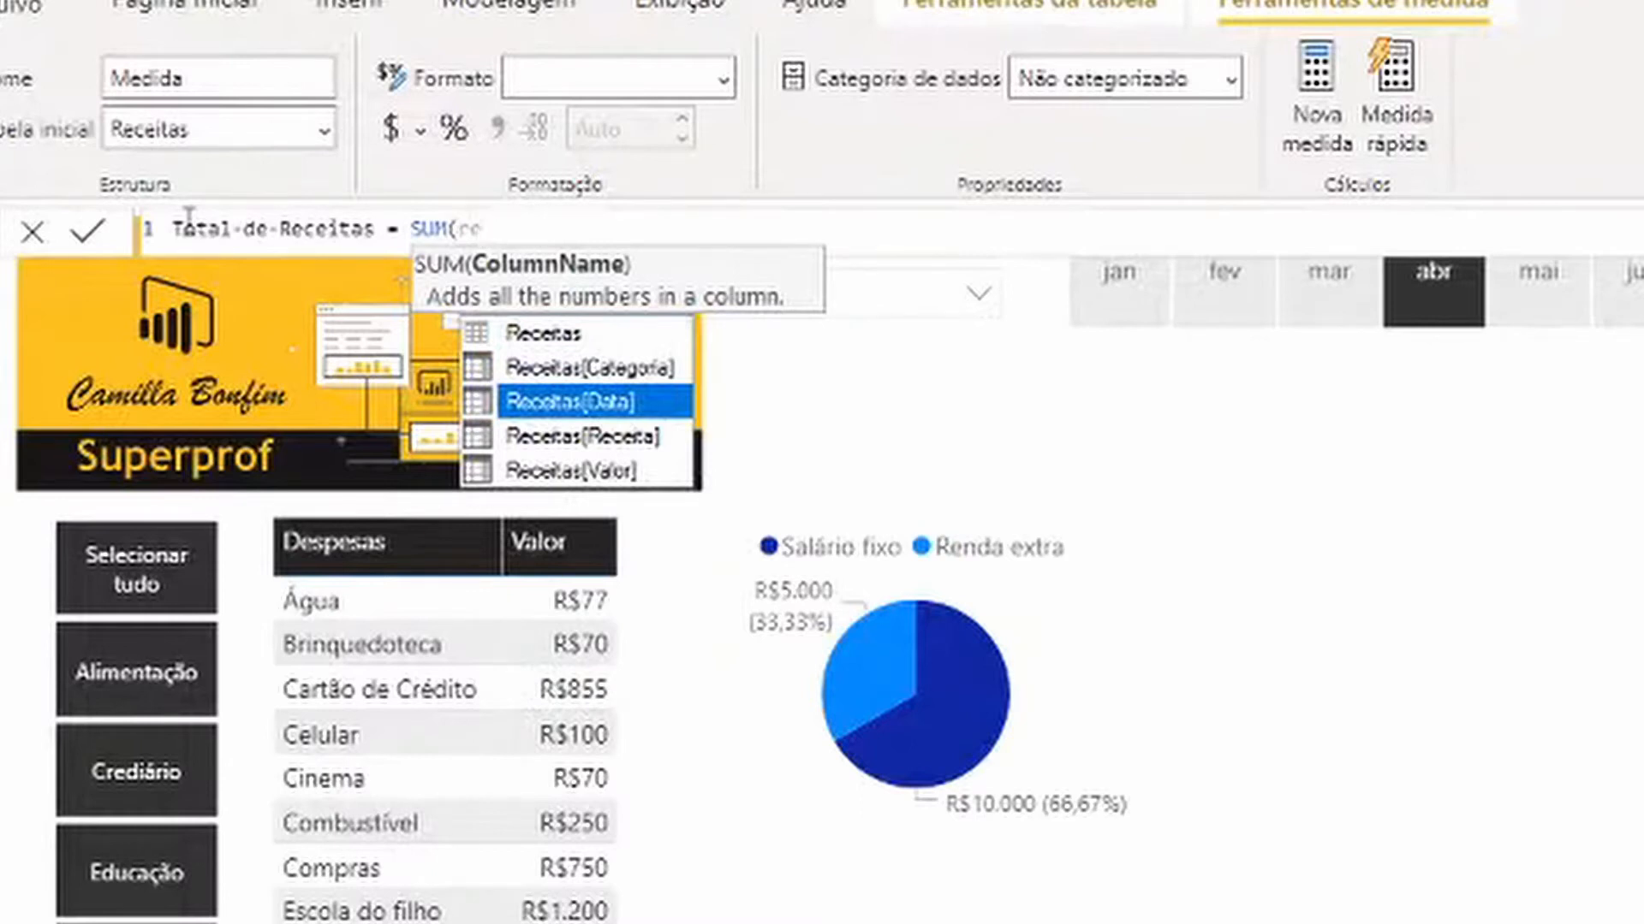
pyautogui.press('Down')
pyautogui.press('Down')
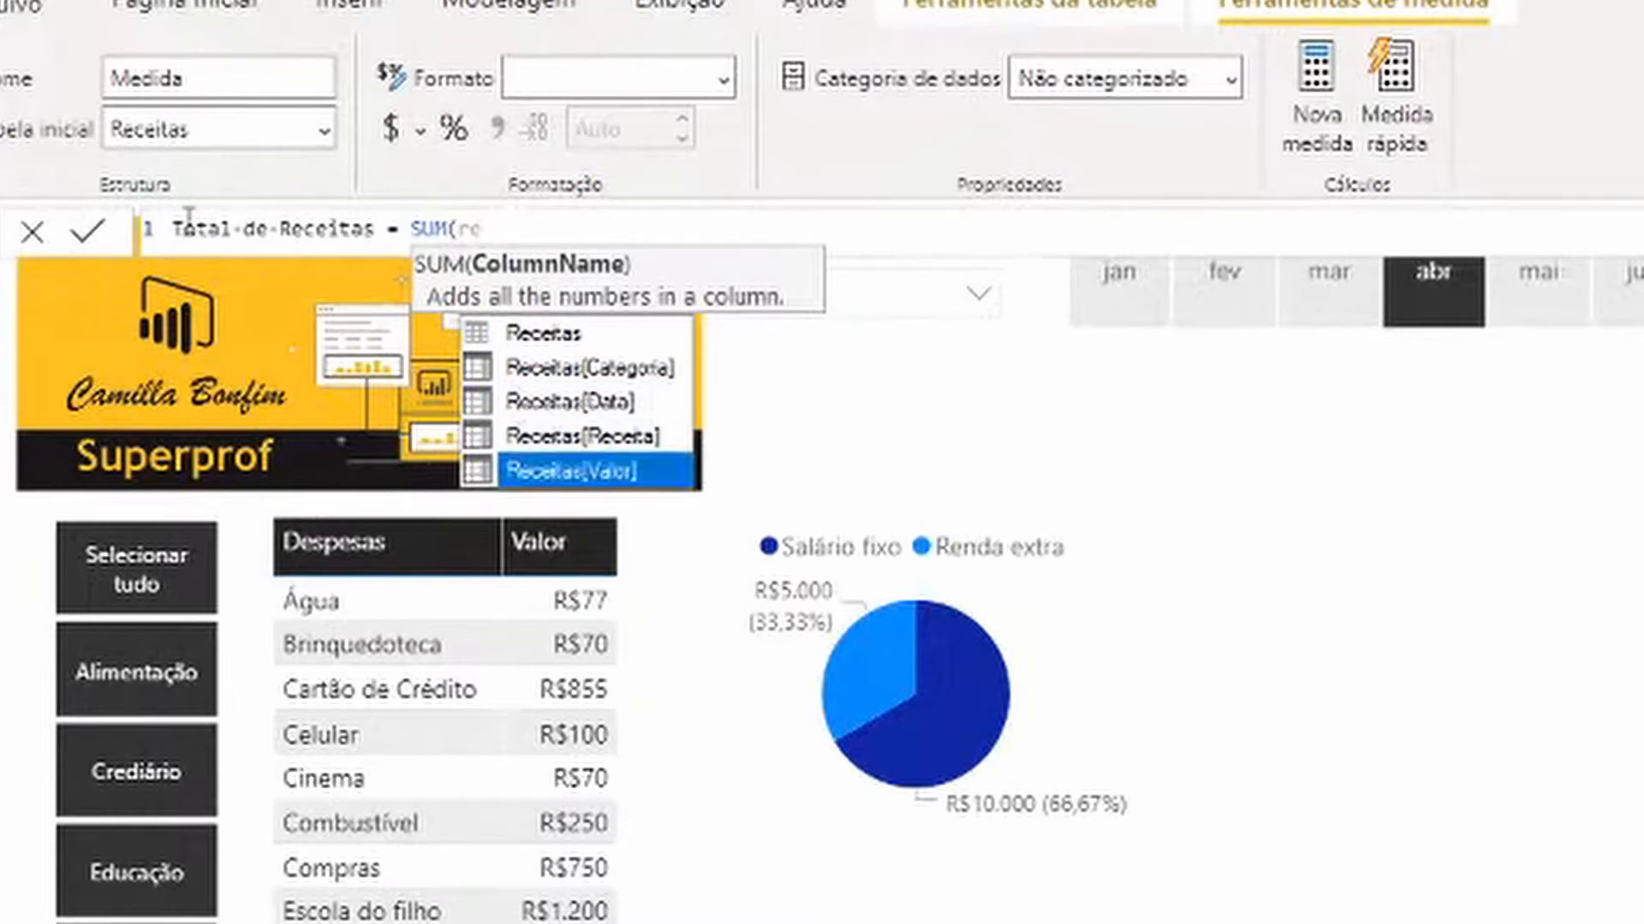
pyautogui.press('Up')
pyautogui.press('Down')
pyautogui.press('Tab')
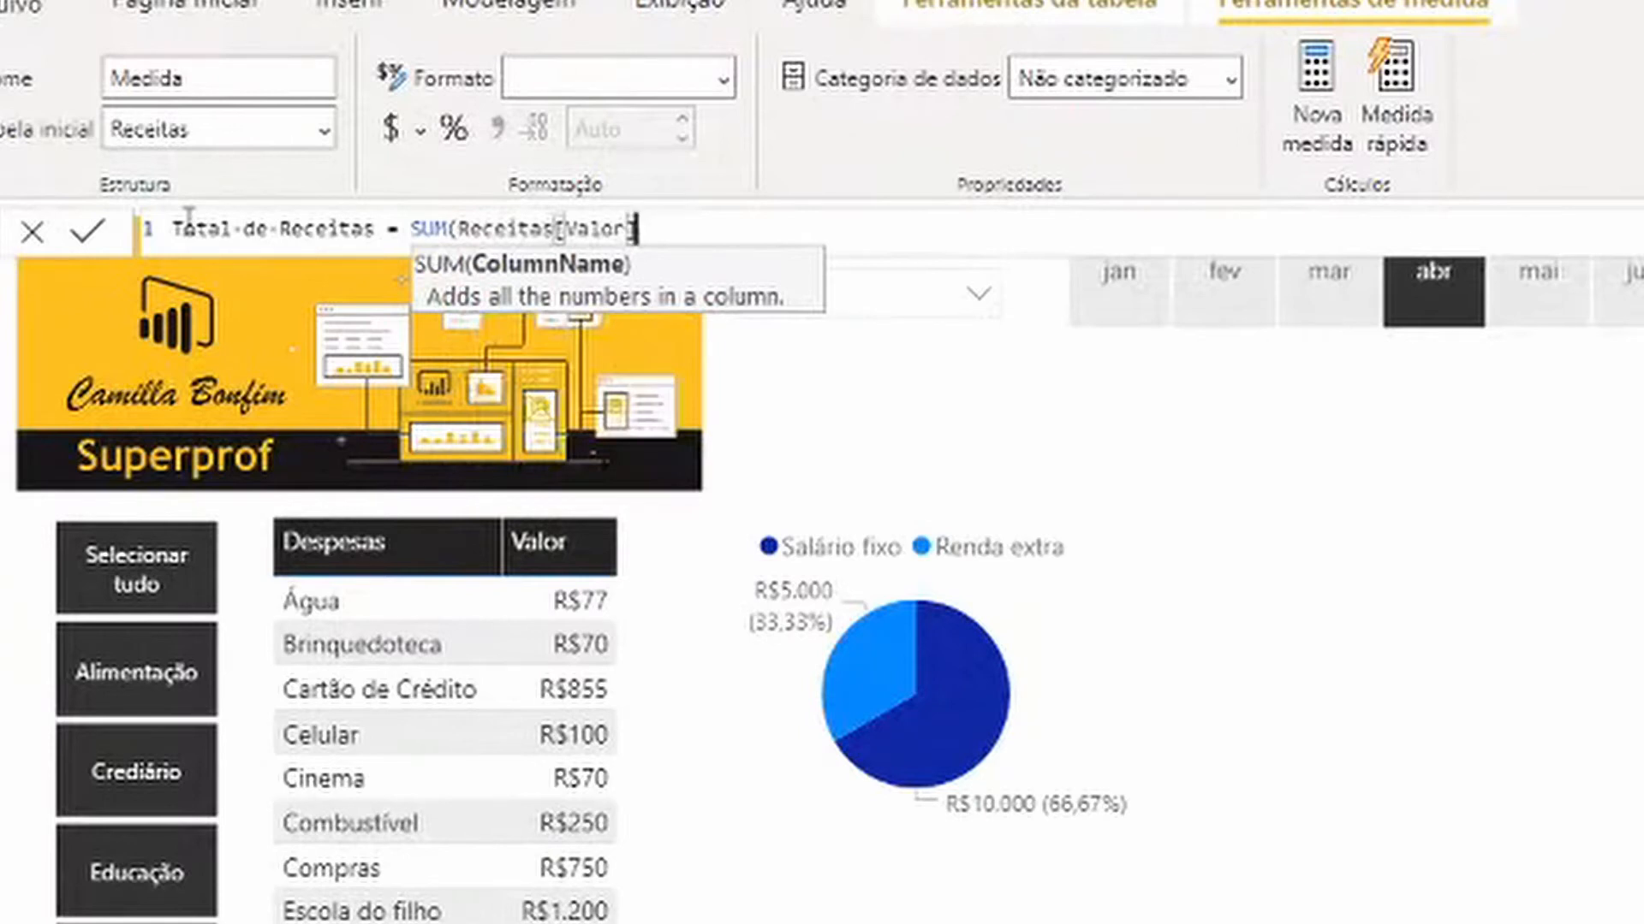
pyautogui.write(')')
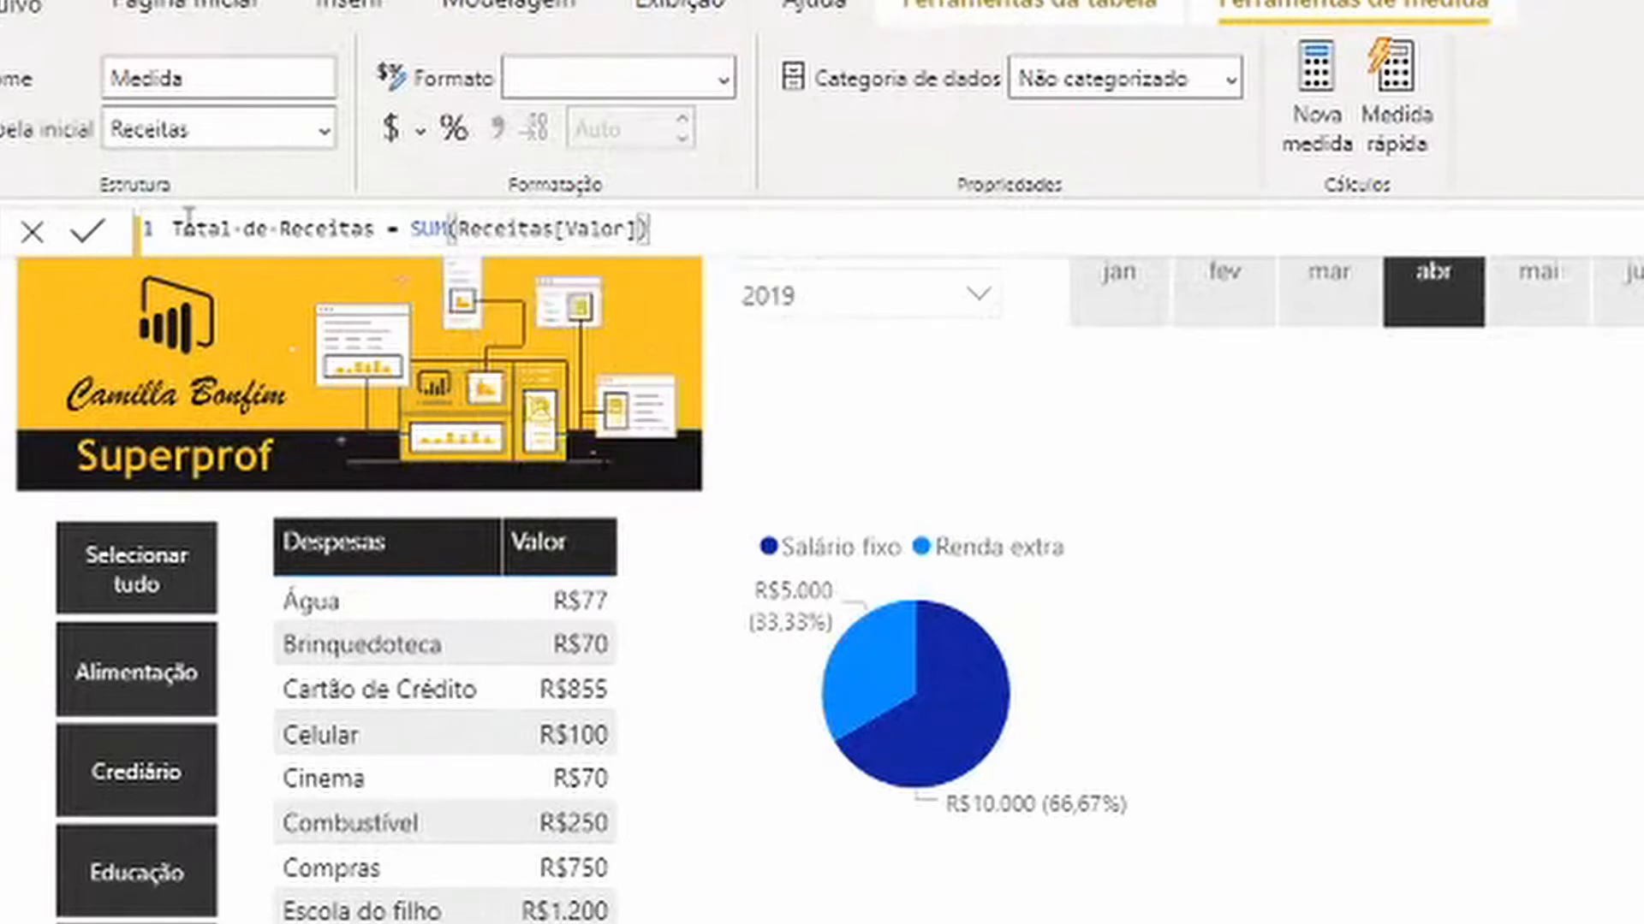
pyautogui.press('Return')
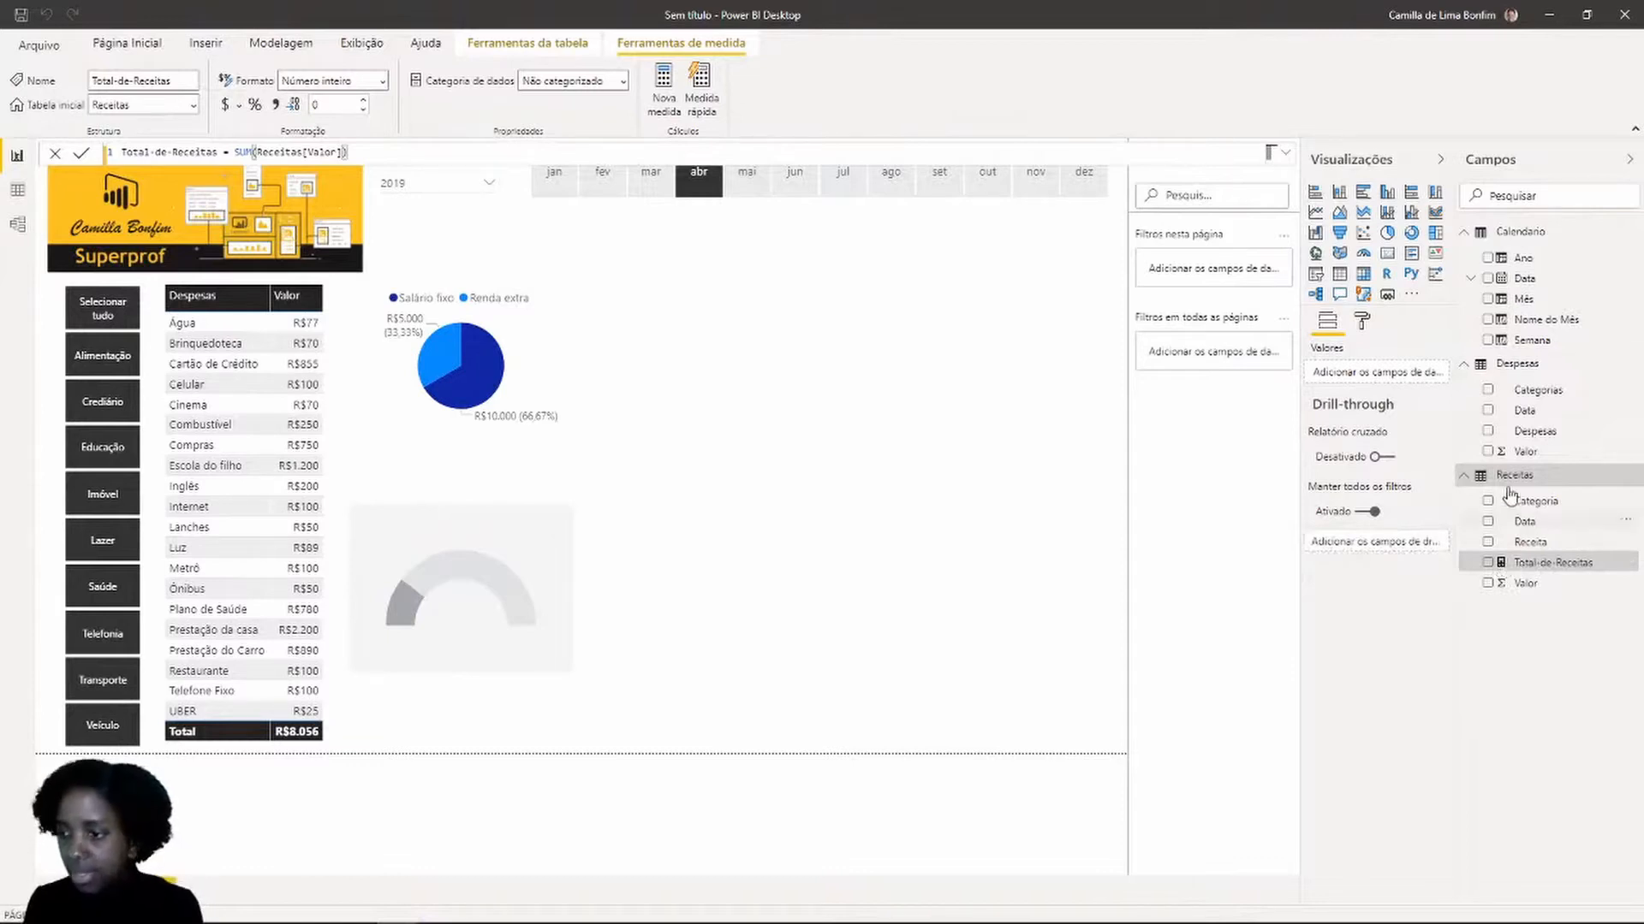
# Create a new measure in the Despesas table and name it Total-de-Despesas
pyautogui.rightClick(1528, 368)
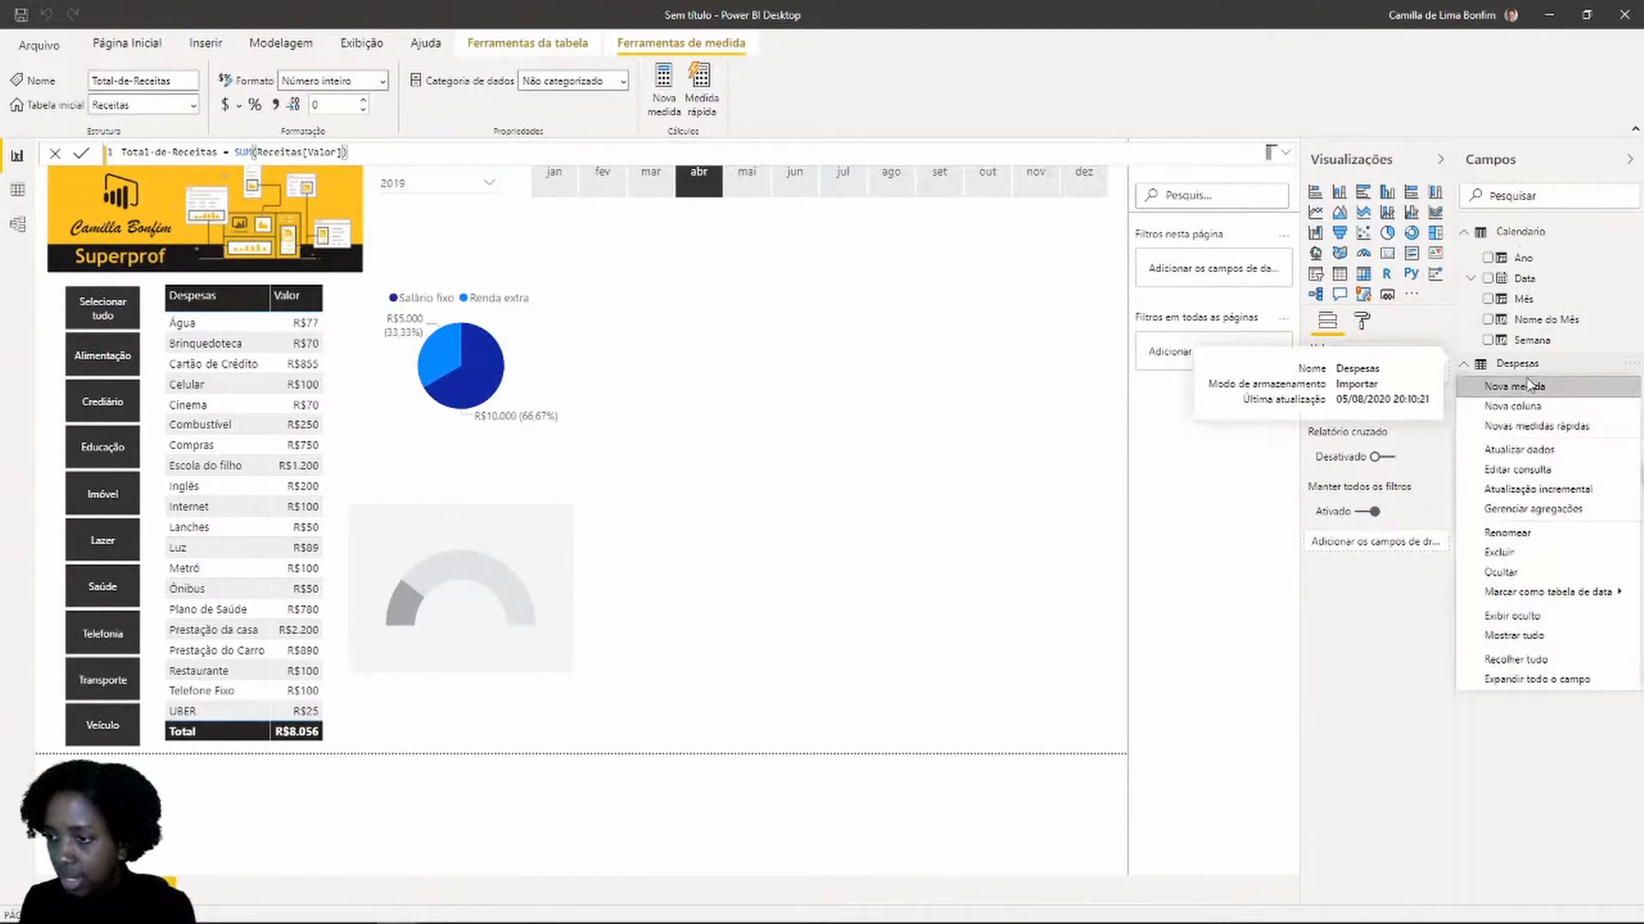
pyautogui.click(1513, 386)
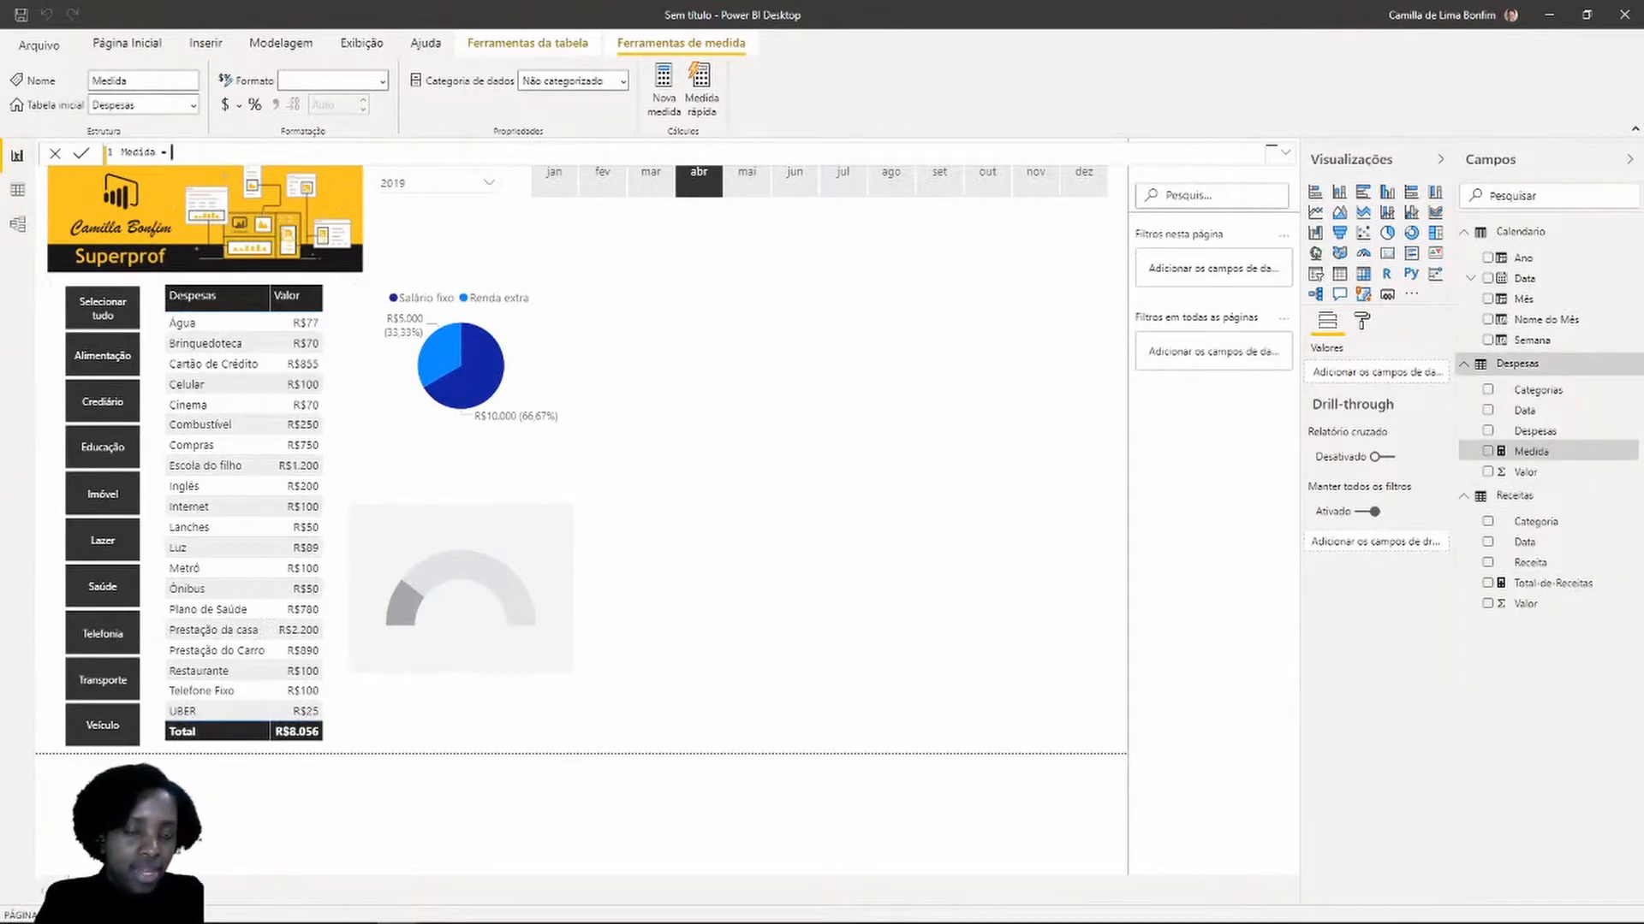
pyautogui.doubleClick(138, 152)
pyautogui.write('Total')
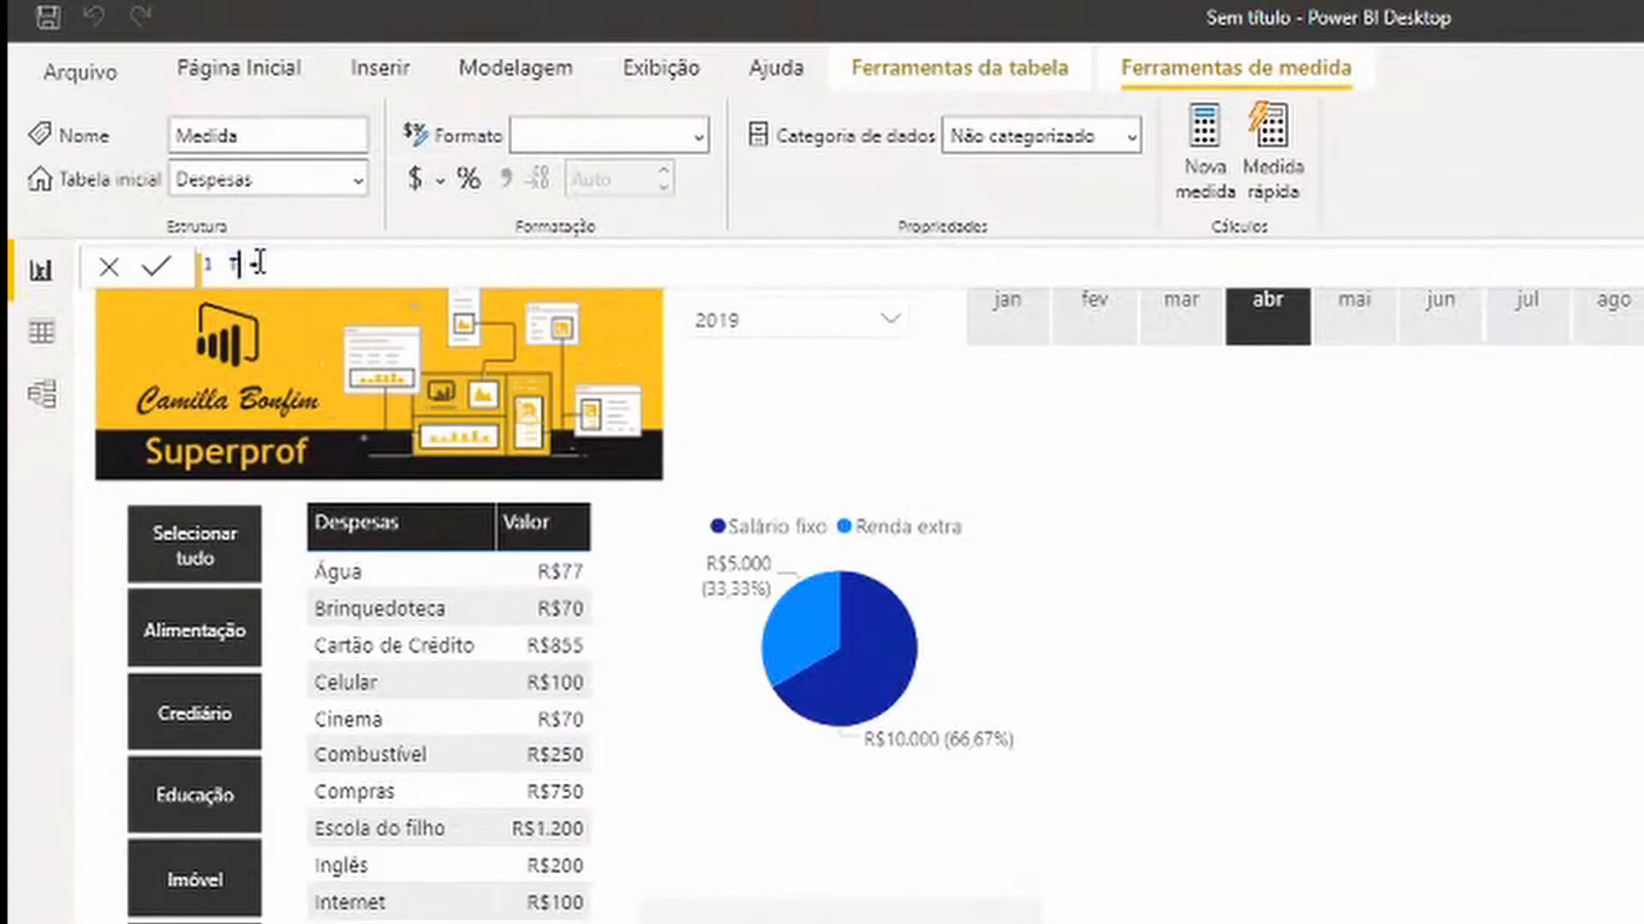
pyautogui.press('BackSpace')
pyautogui.write('de des')
pyautogui.press('BackSpace')
pyautogui.press('BackSpace')
pyautogui.press('BackSpace')
pyautogui.write('Despesas')
pyautogui.press('End')
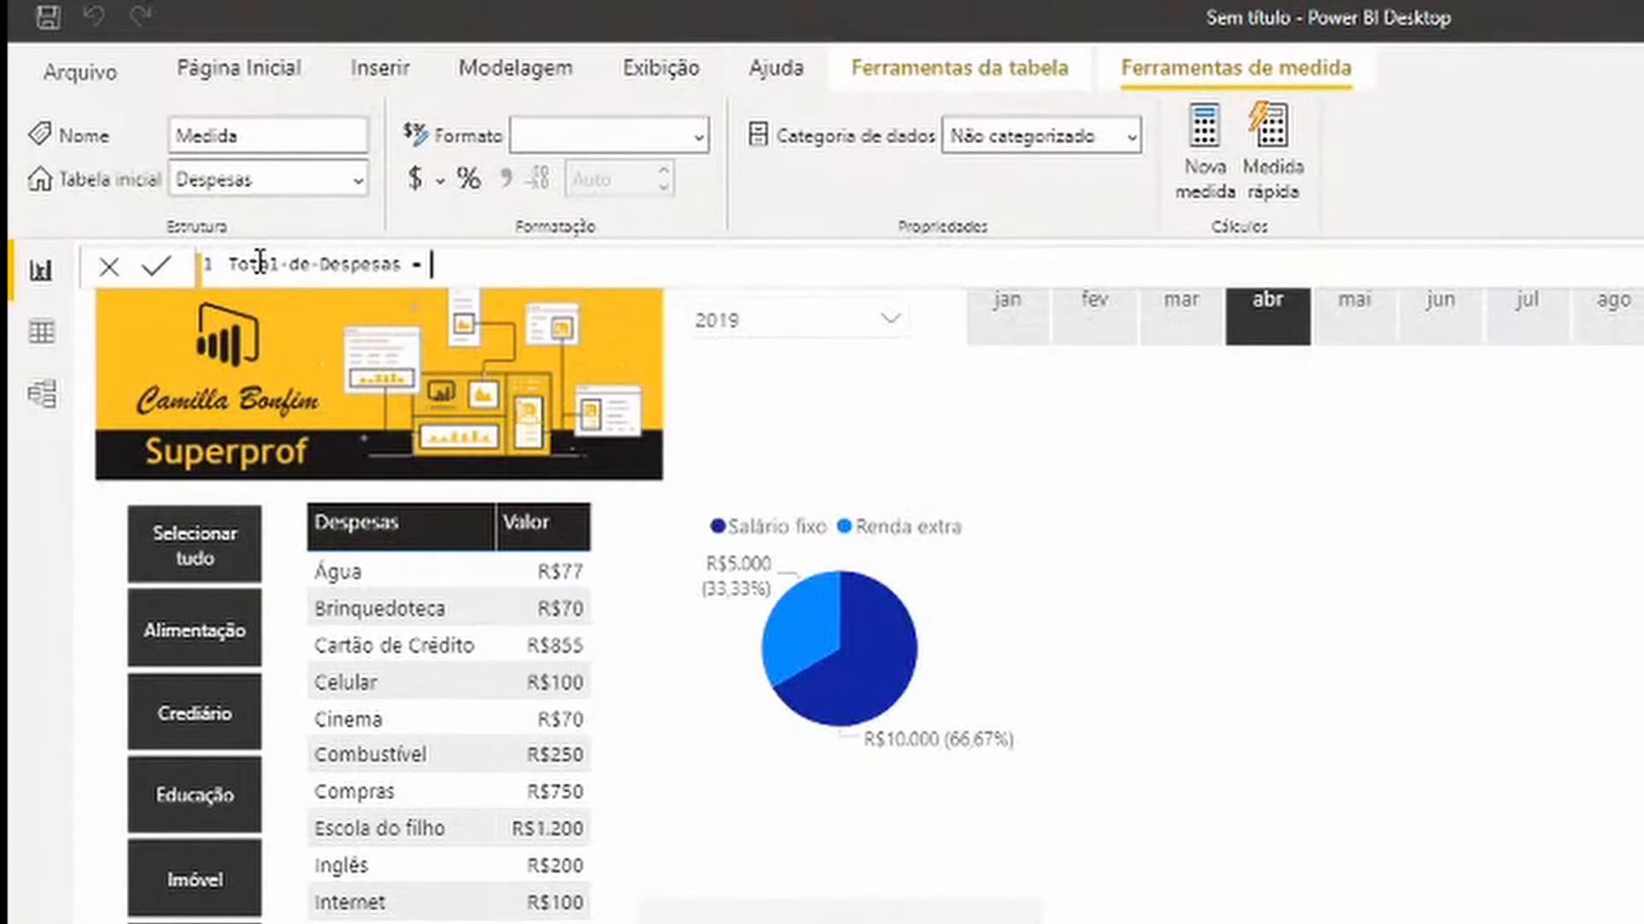
# Define the Total-de-Despesas measure as SUM(Despesas[Valor])
pyautogui.write('sum(')
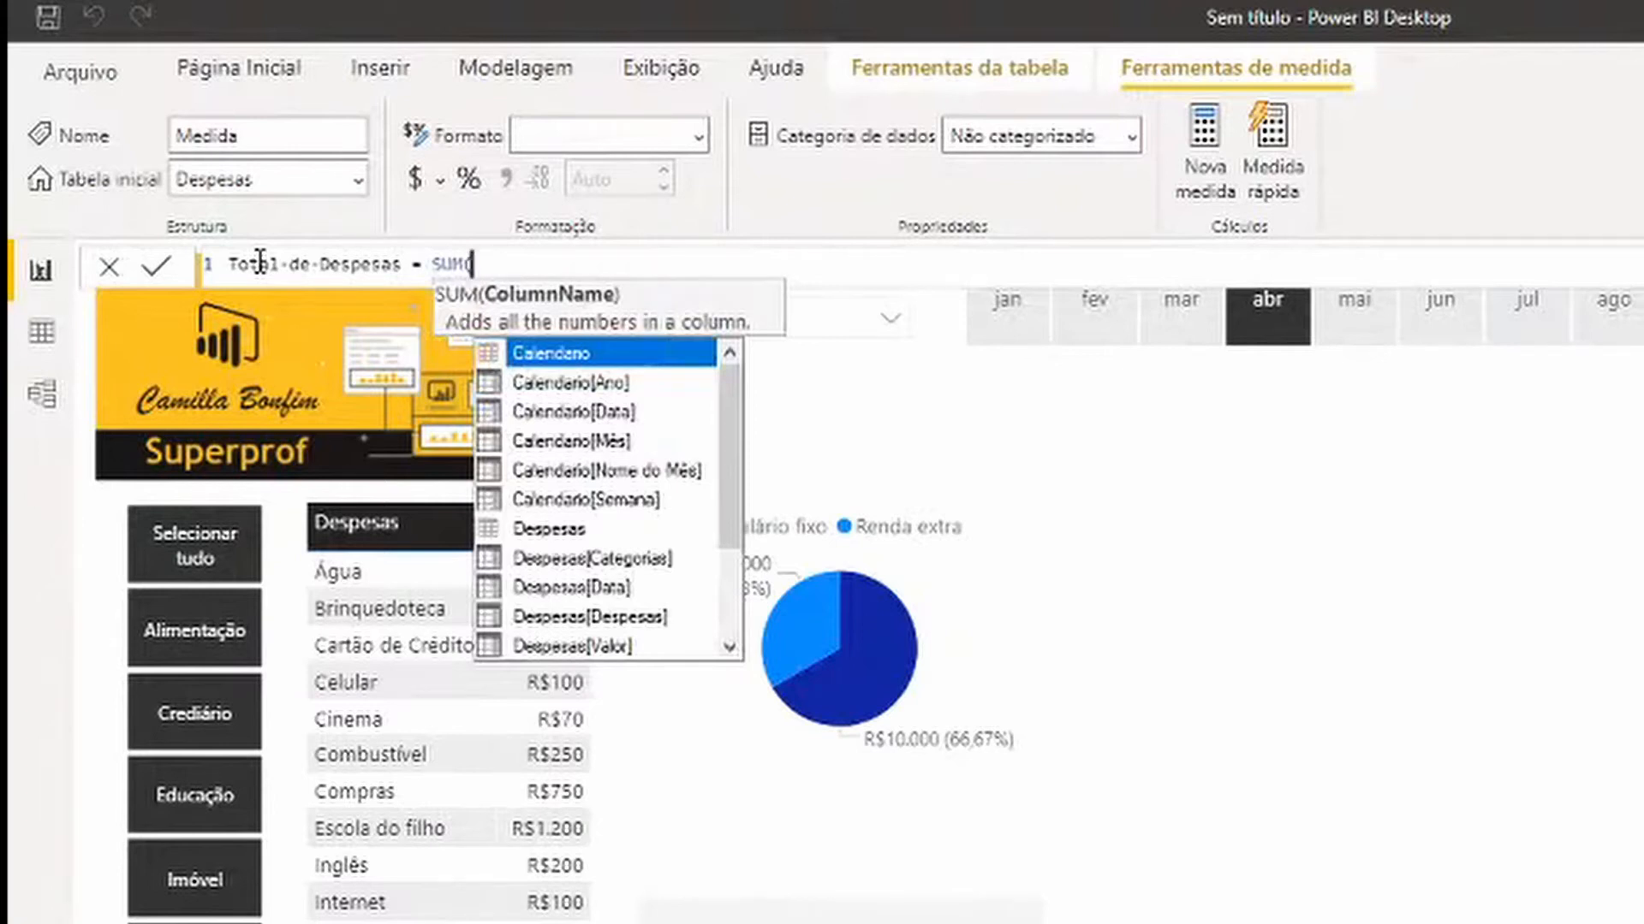
pyautogui.write('va')
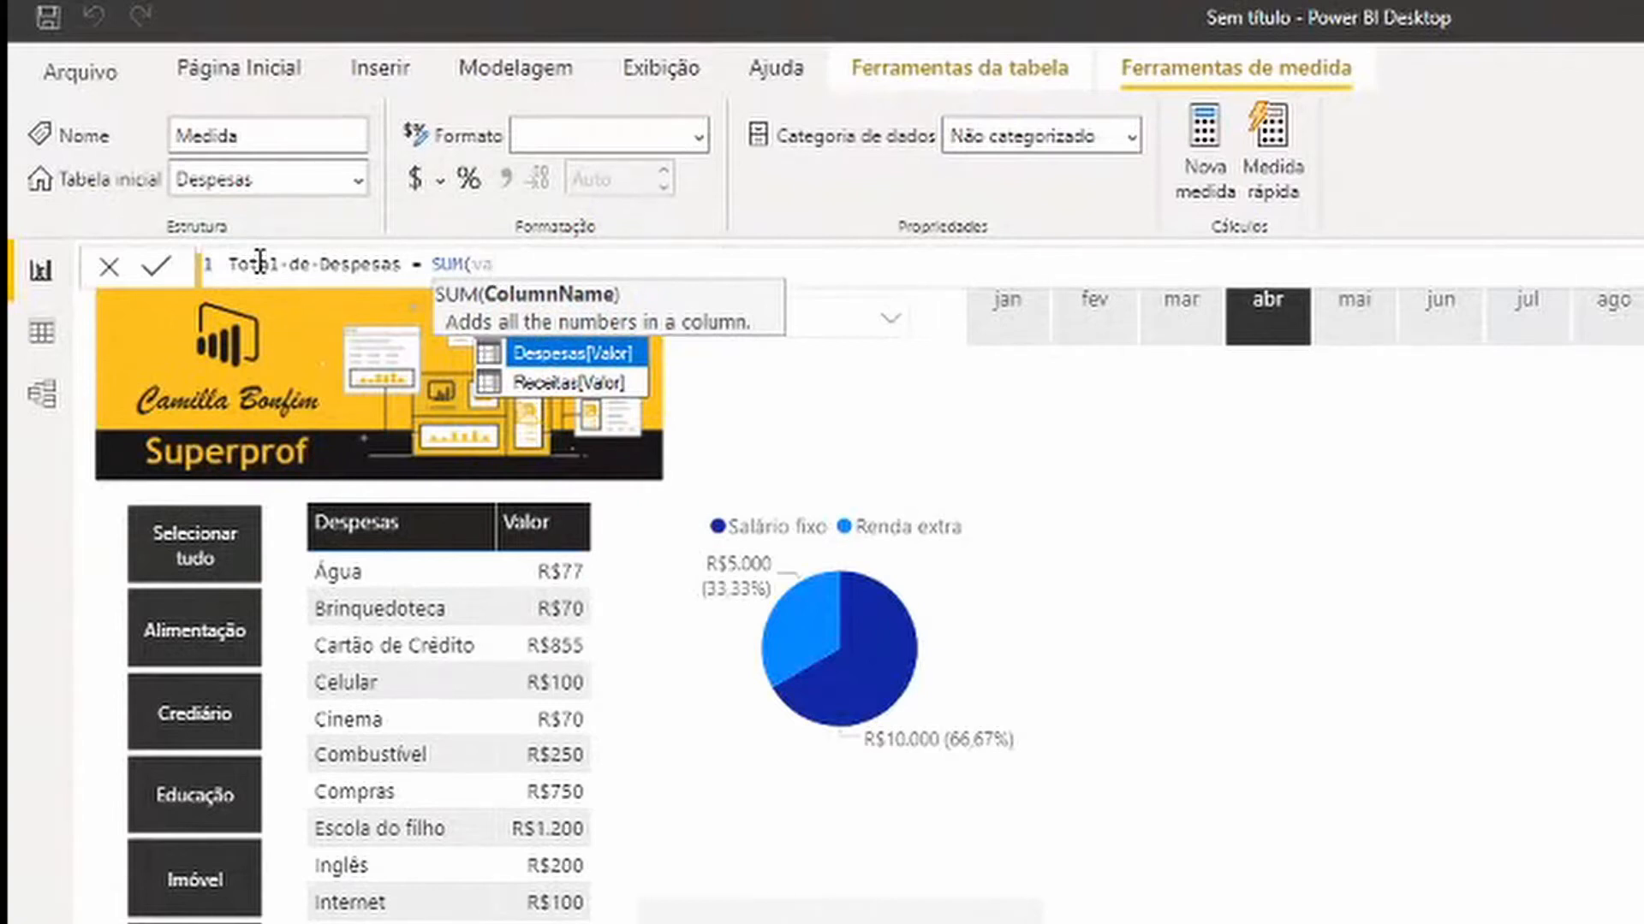
pyautogui.press('Down')
pyautogui.press('Up')
pyautogui.press('Tab')
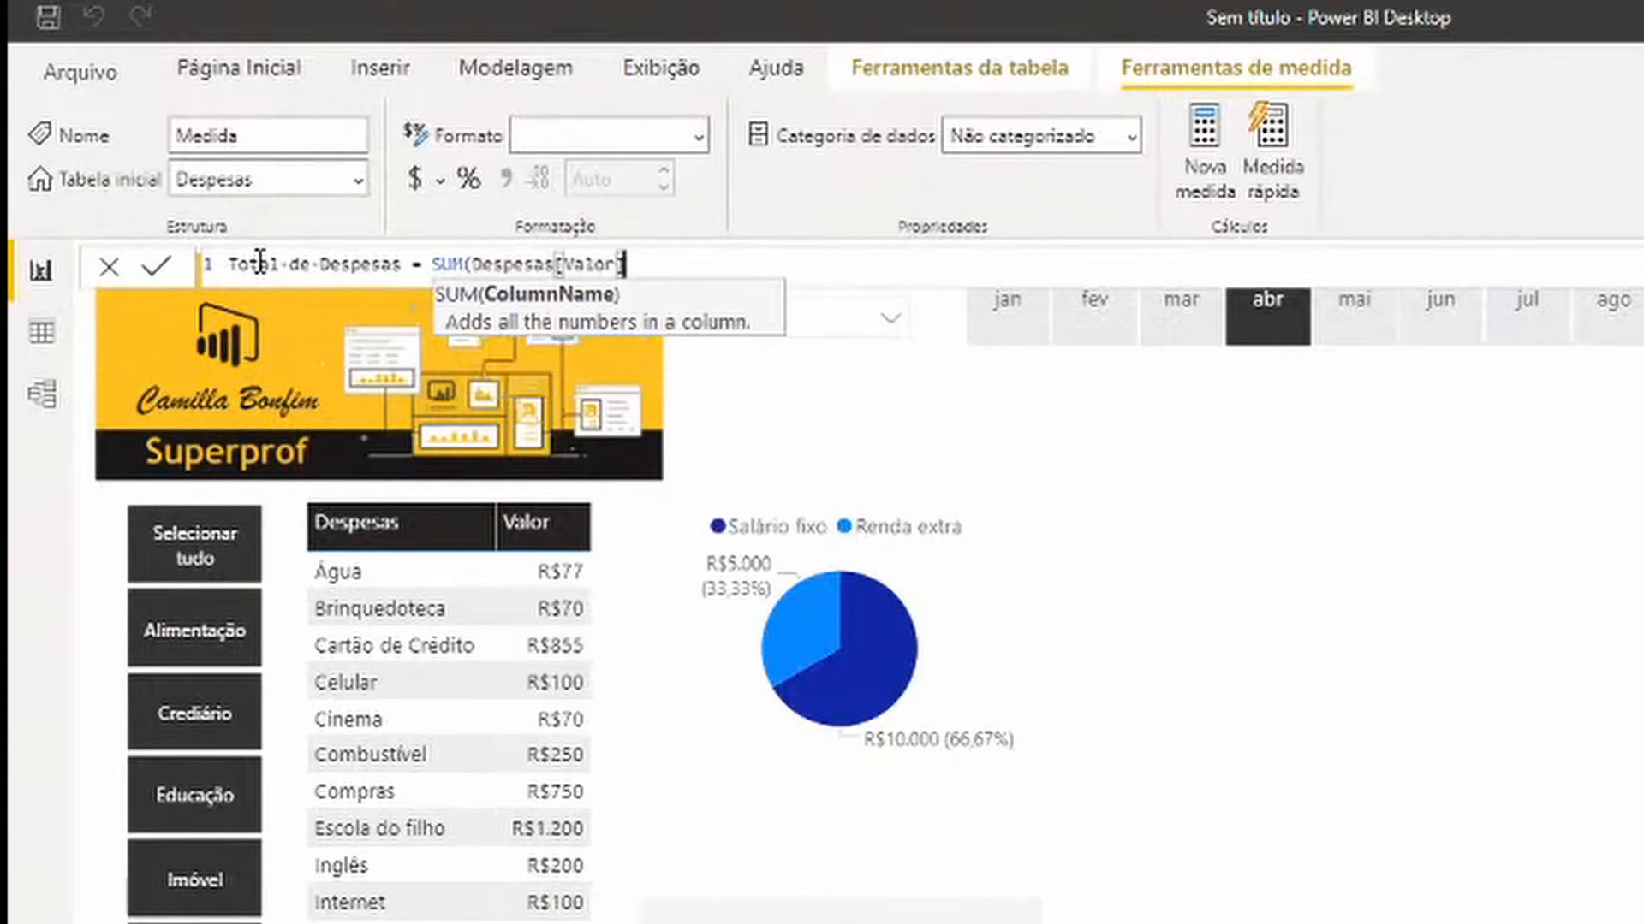
pyautogui.write(')')
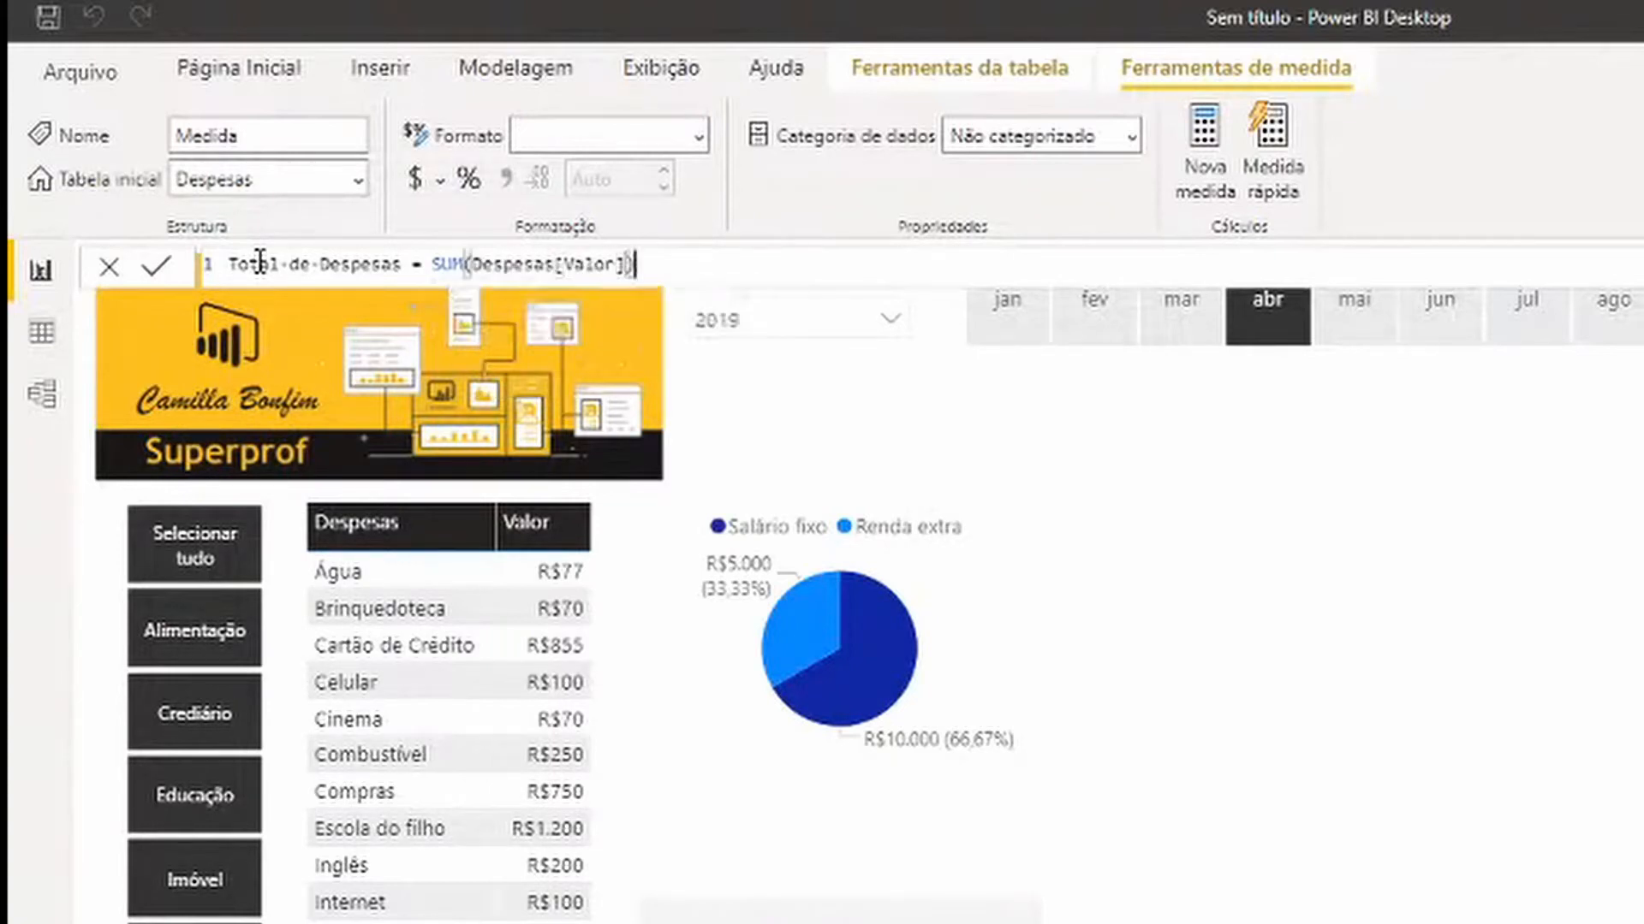
pyautogui.press('Return')
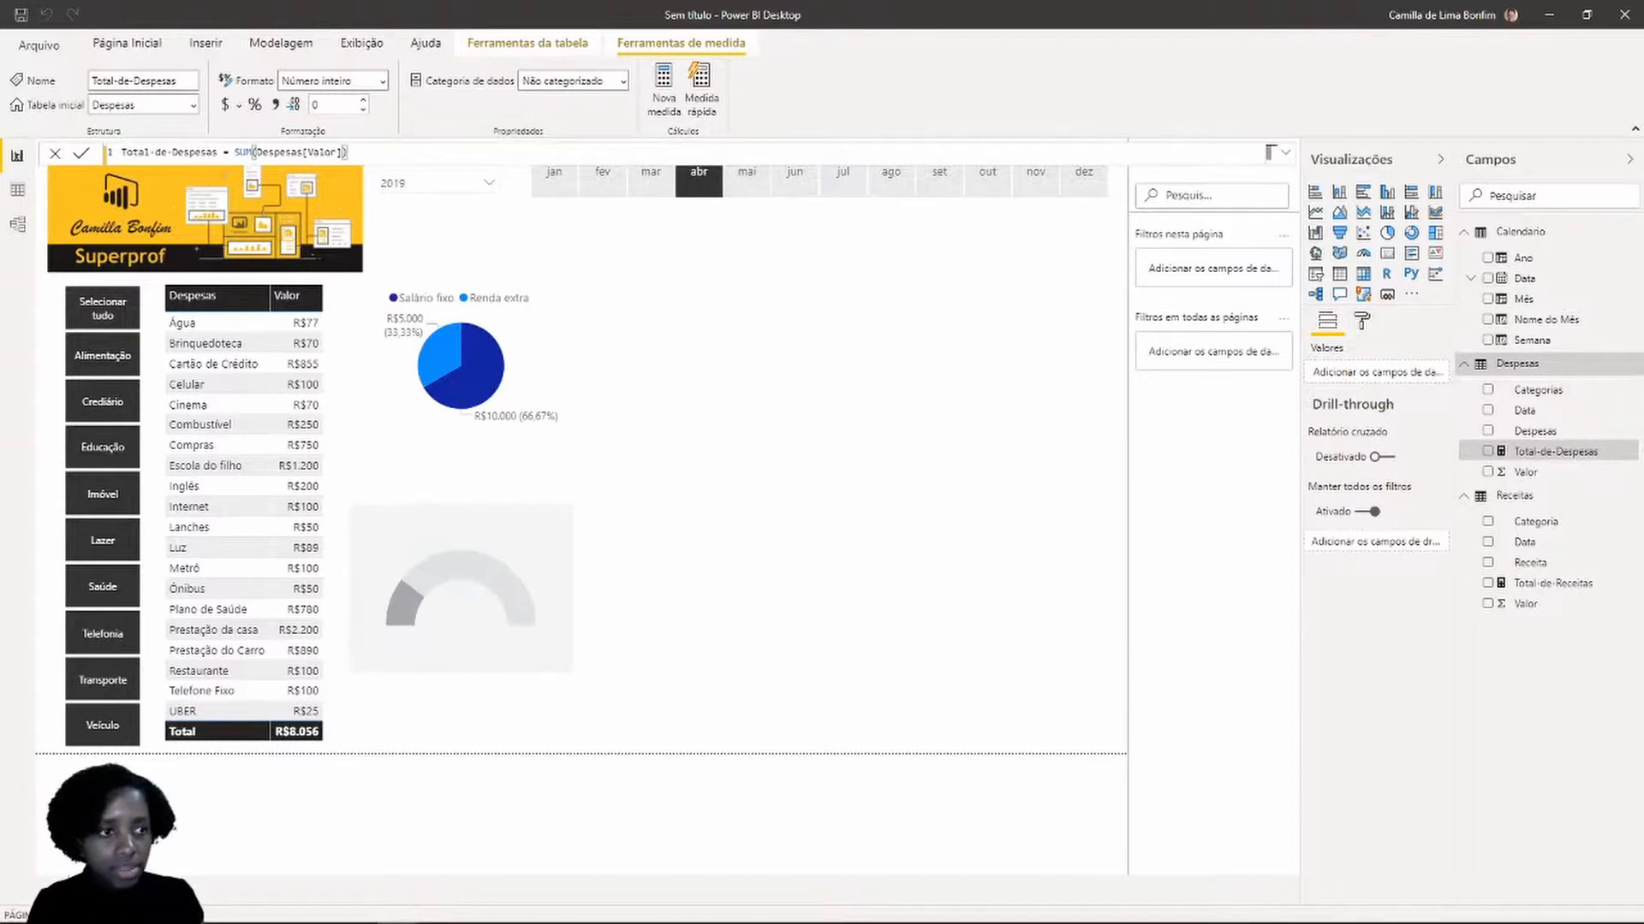
# Create another measure in the Receitas table and name it Saldo
pyautogui.rightClick(1519, 504)
pyautogui.click(1525, 519)
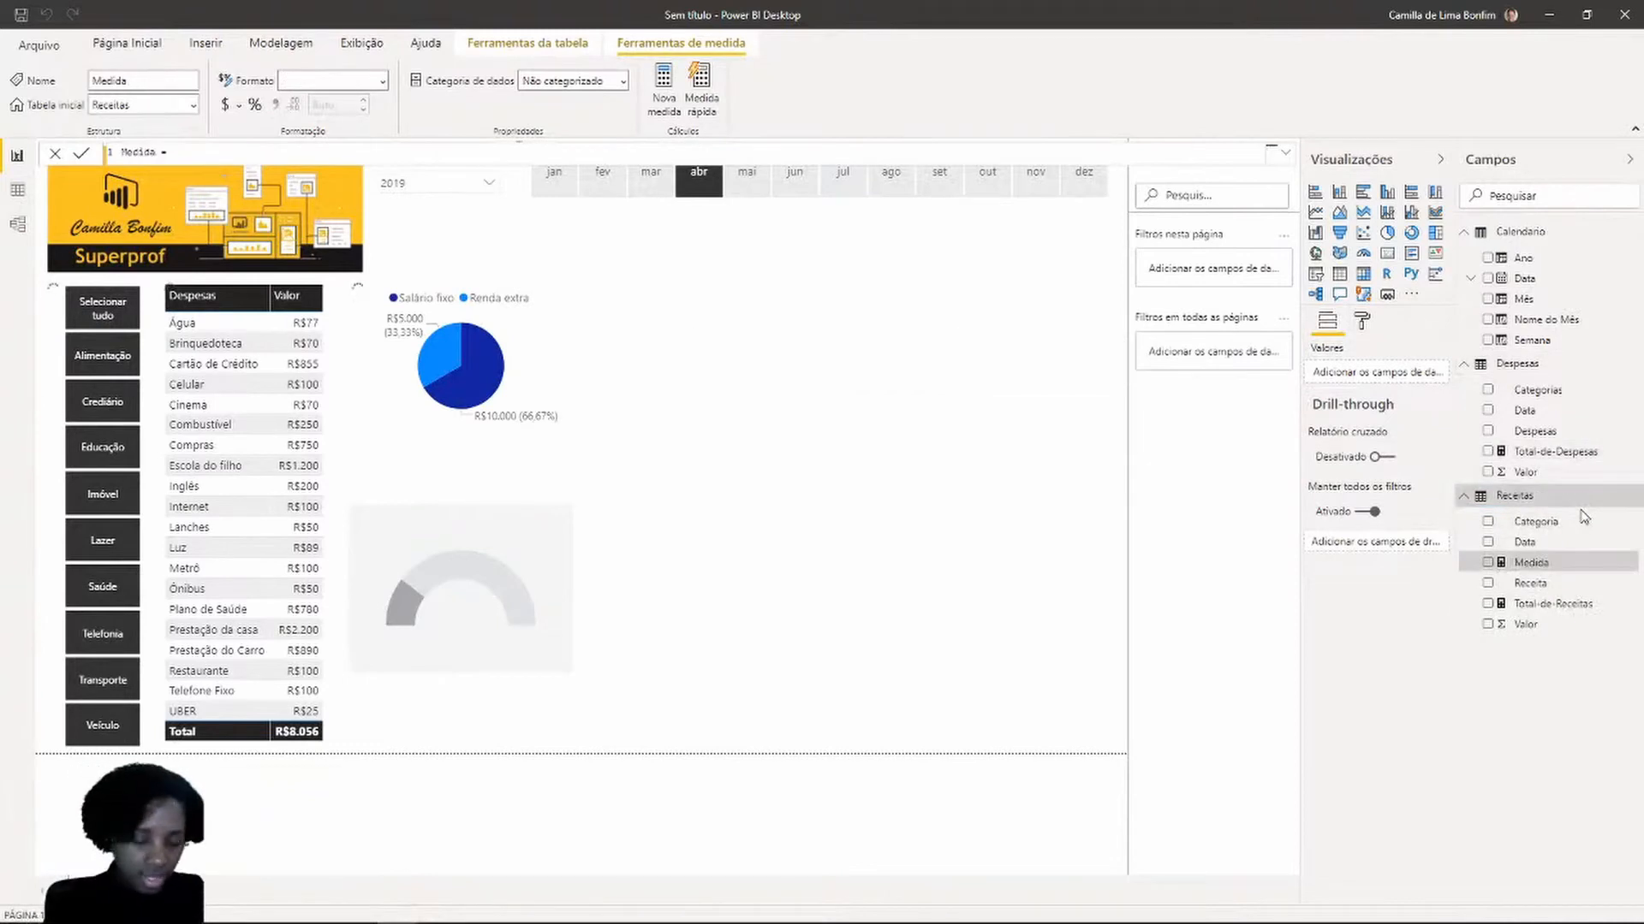
pyautogui.press('BackSpace')
pyautogui.press('BackSpace')
pyautogui.press('BackSpace')
pyautogui.press('BackSpace')
pyautogui.press('BackSpace')
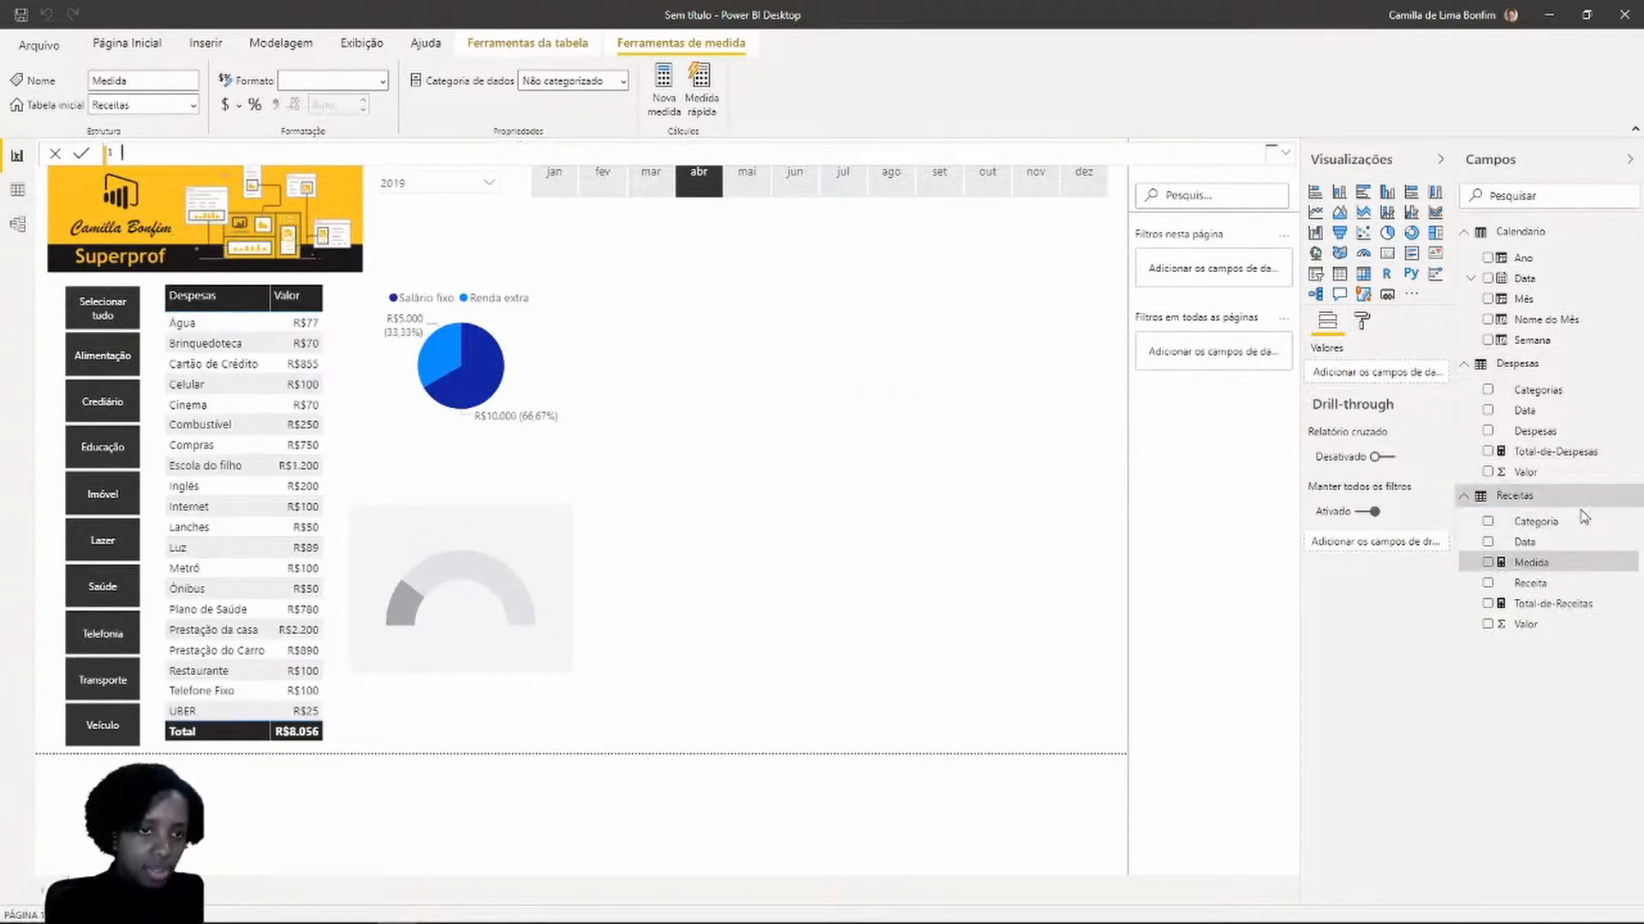
pyautogui.write('Saldo =')
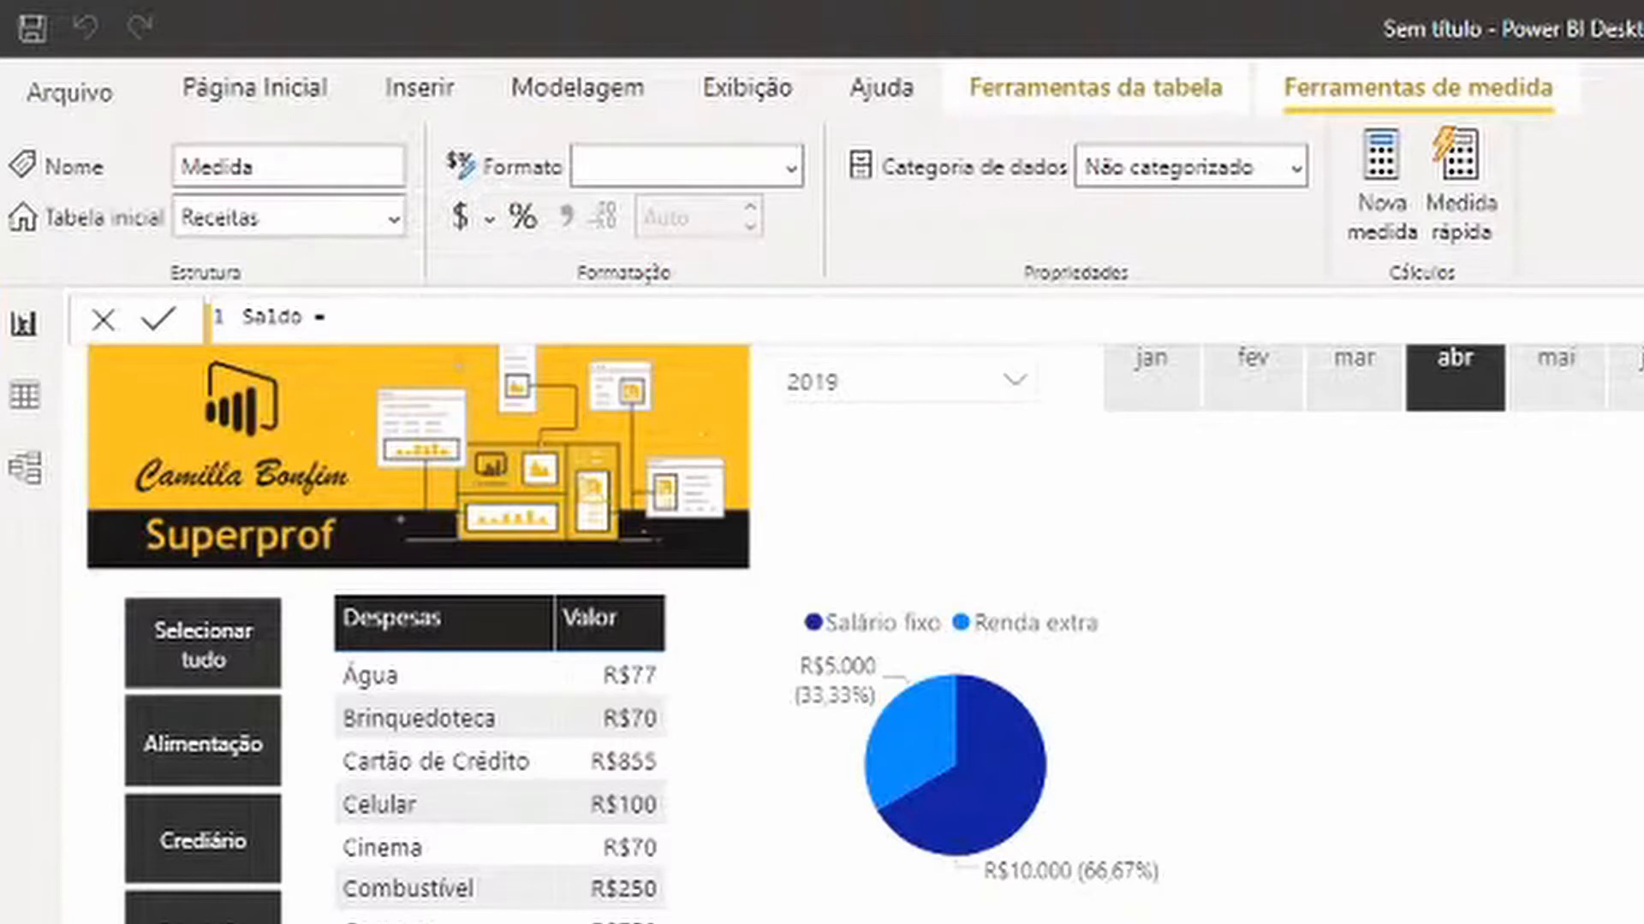
# Define the Saldo measure as [Total-de-Receitas] - [Total-de-Despesas]
pyautogui.write('[')
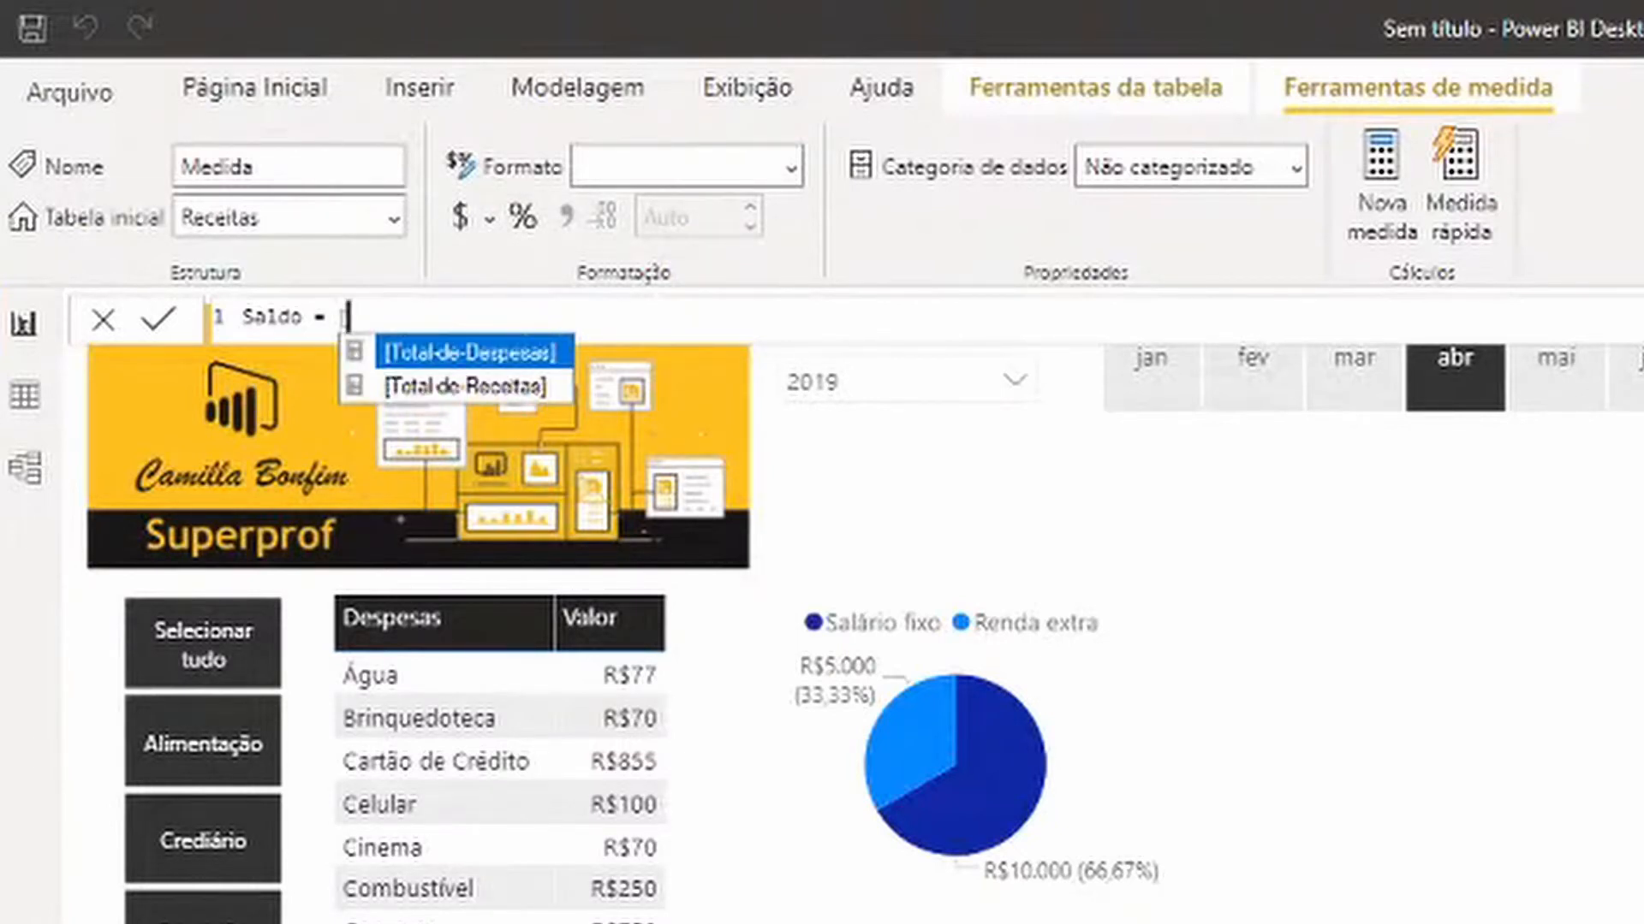
pyautogui.press('Down')
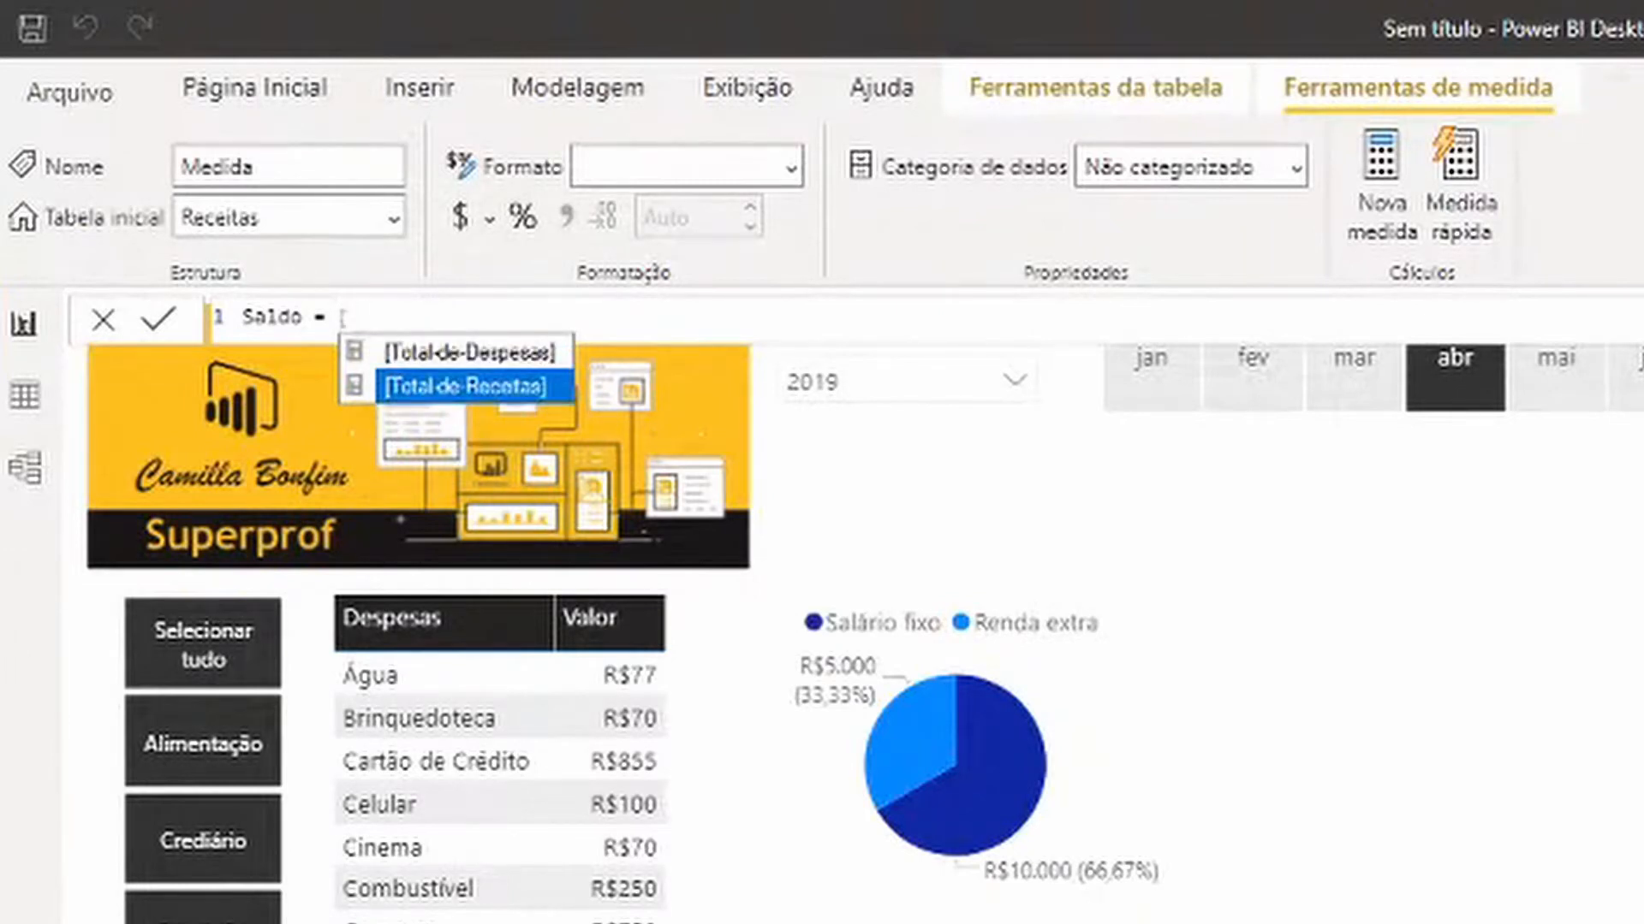
pyautogui.press('Tab')
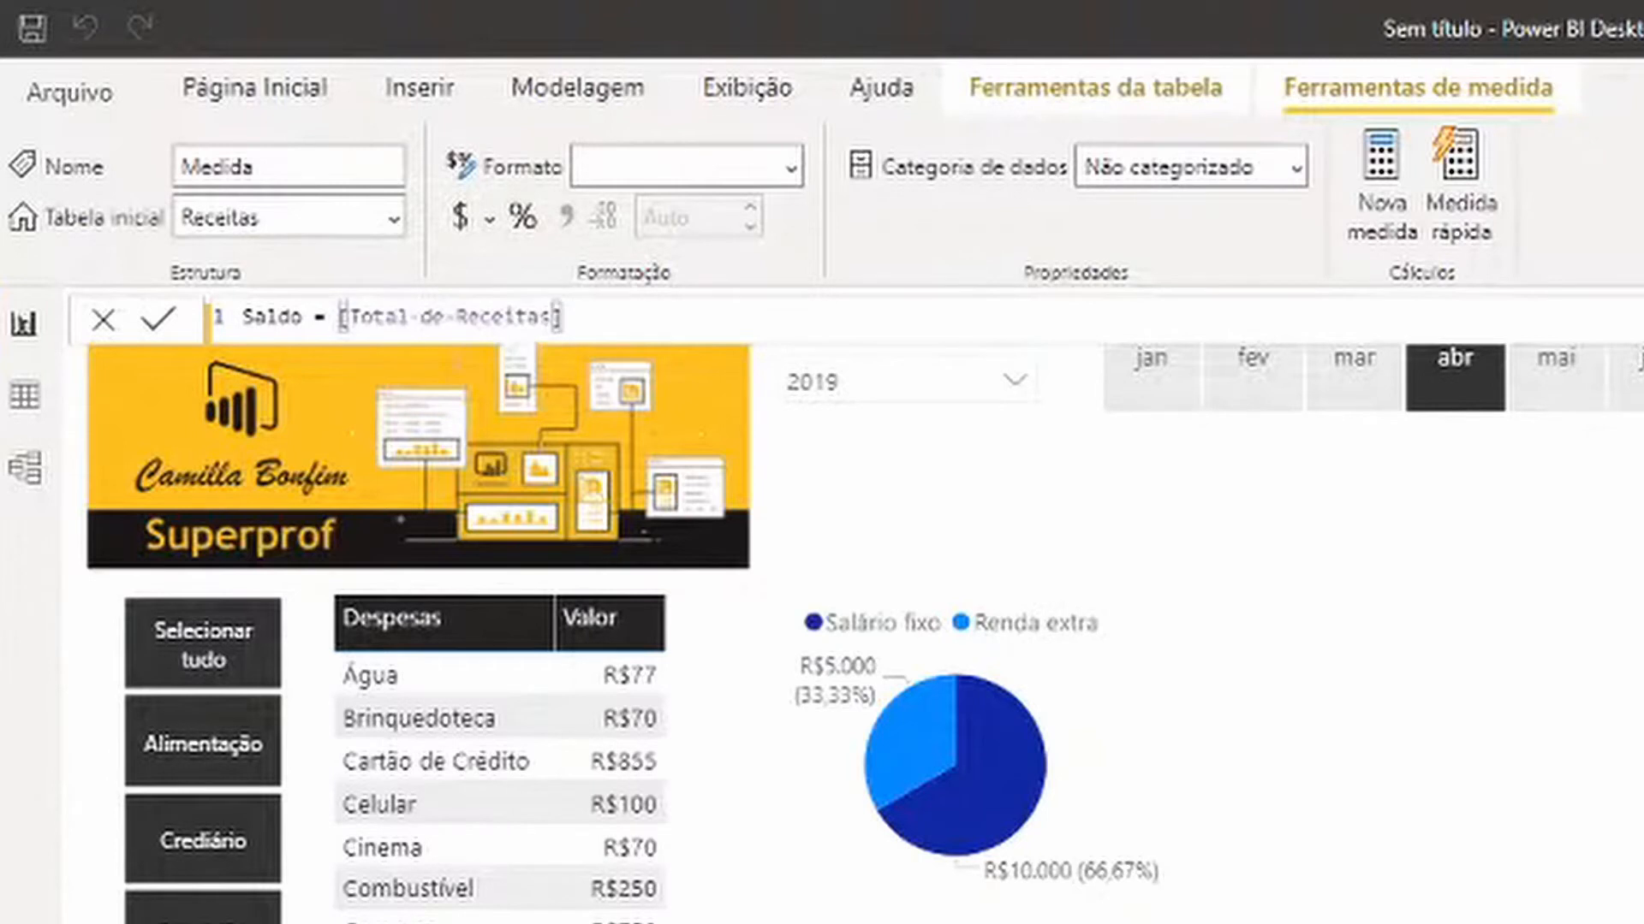
pyautogui.write('- [to')
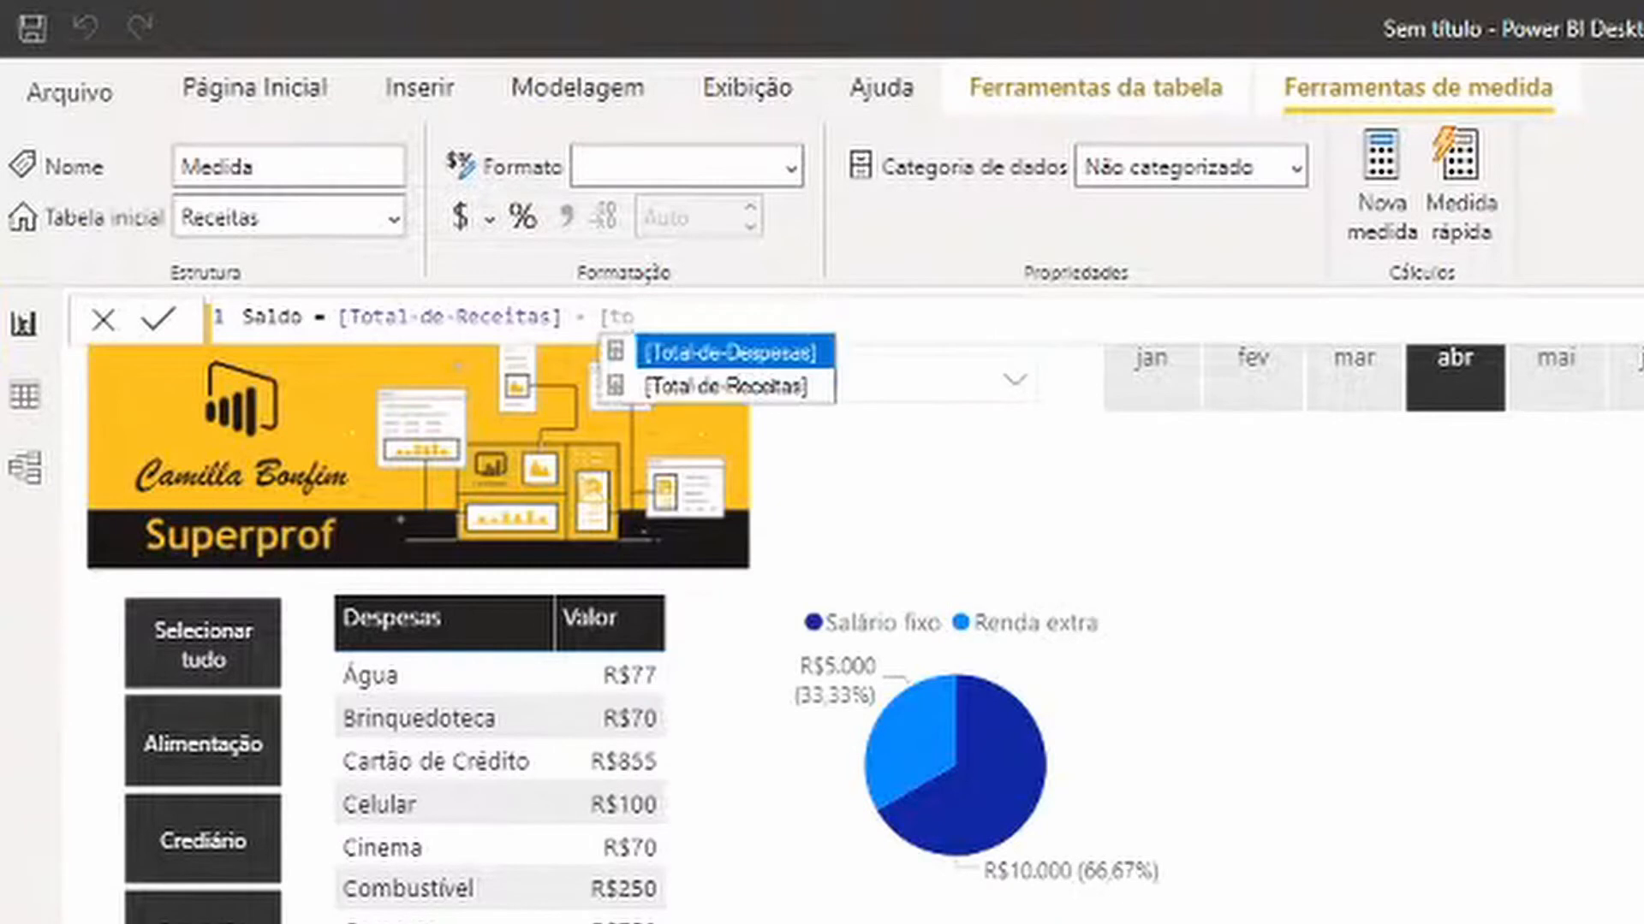
pyautogui.press('Tab')
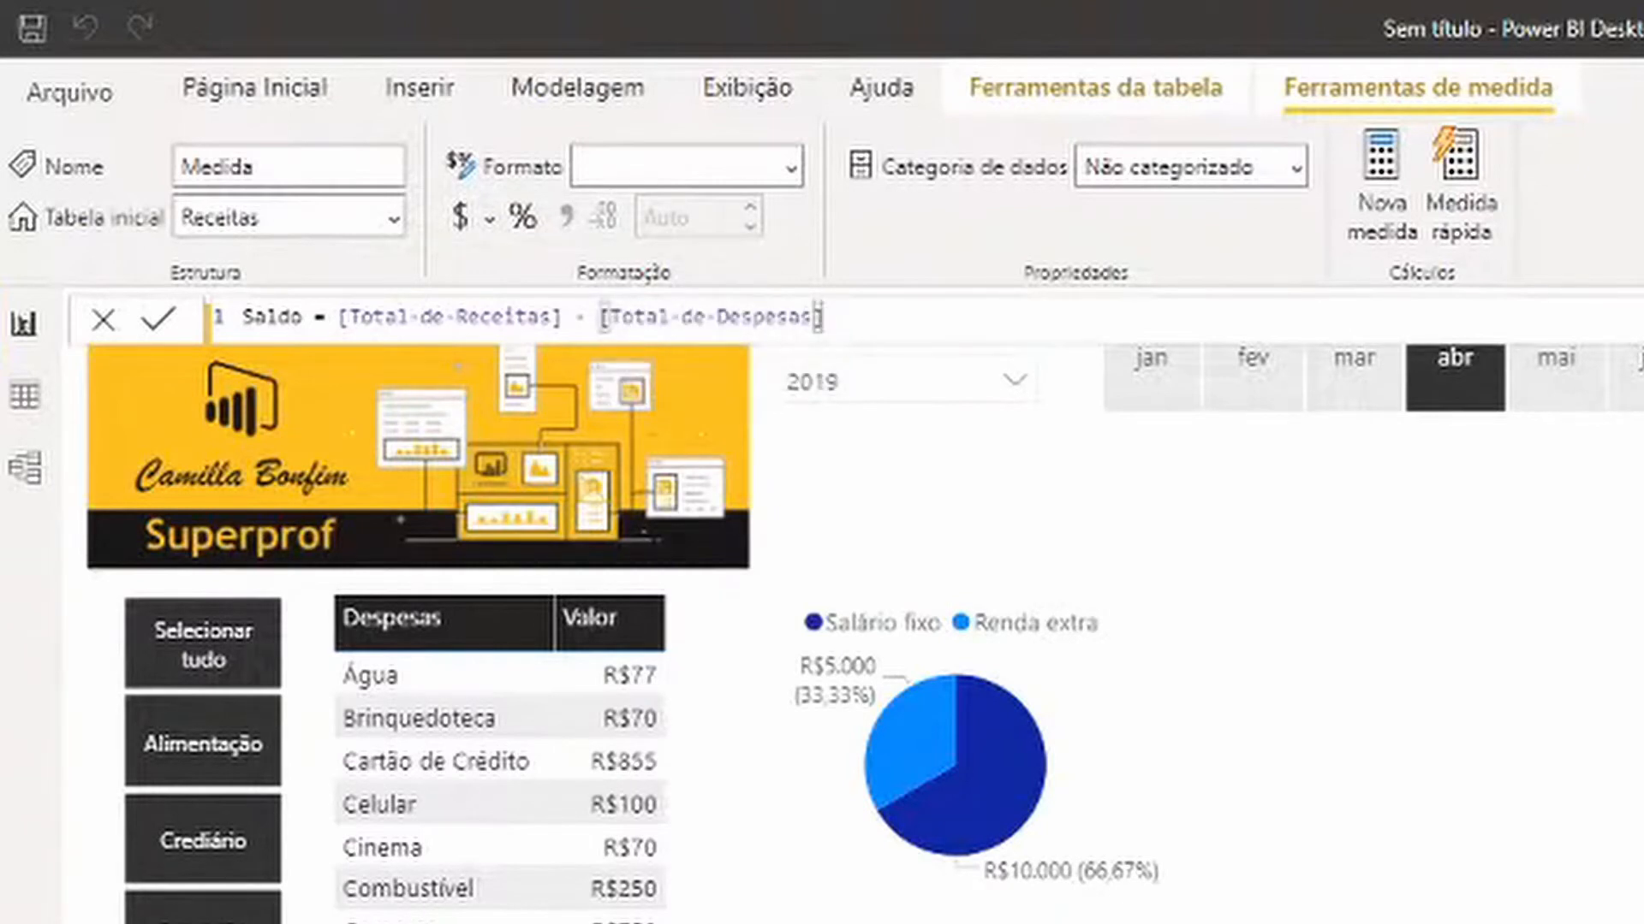
pyautogui.press('Return')
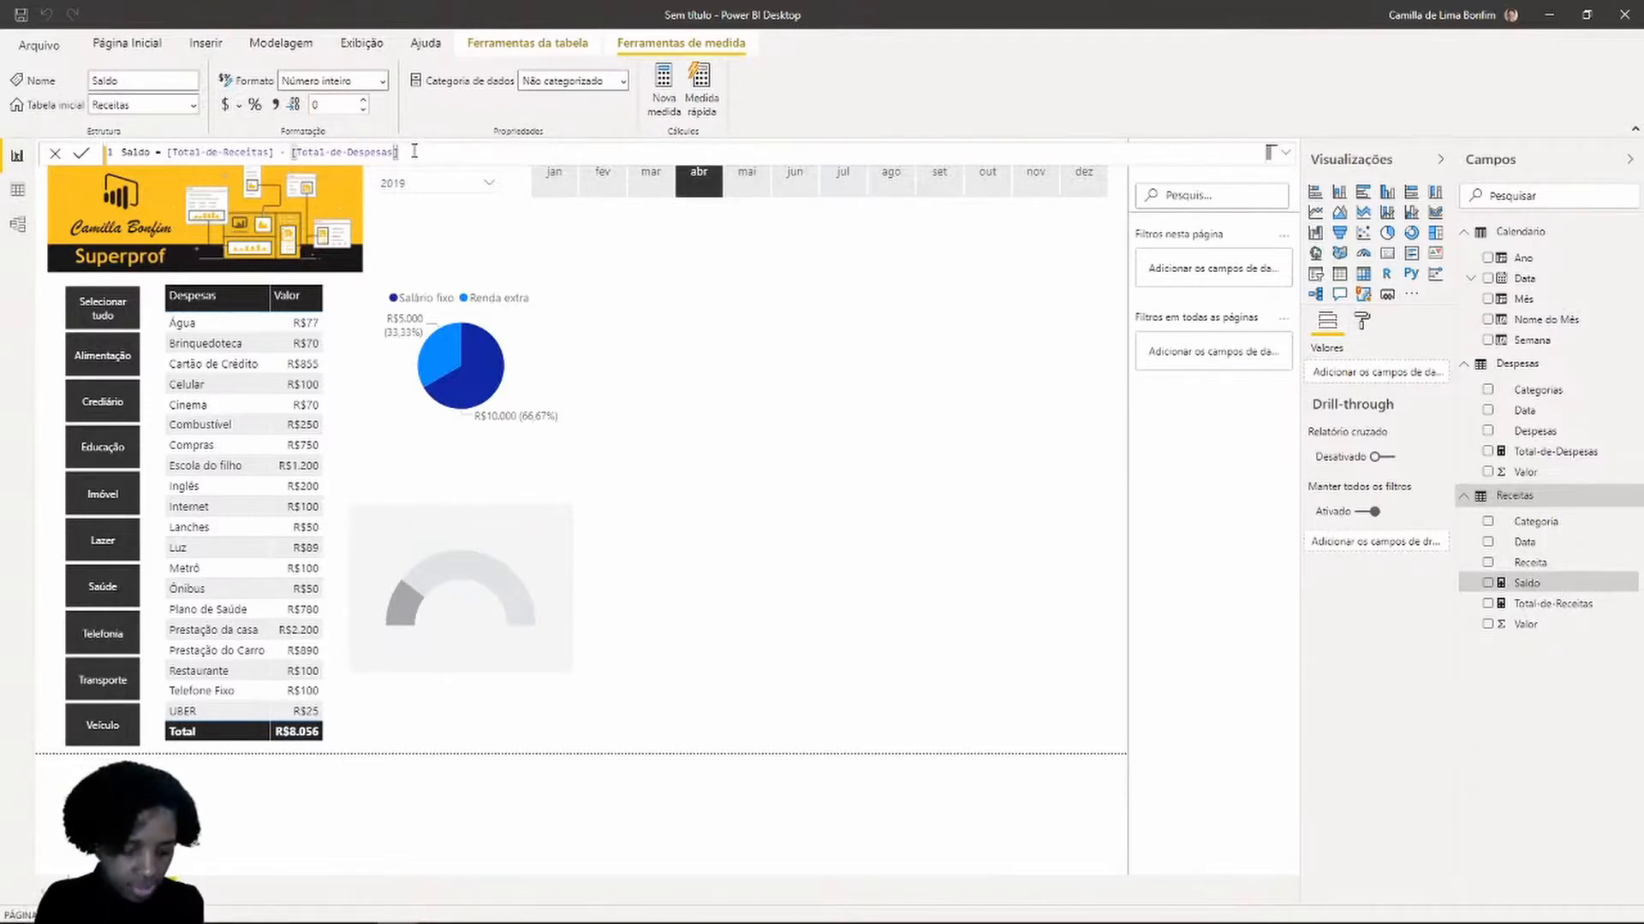
pyautogui.write('-')
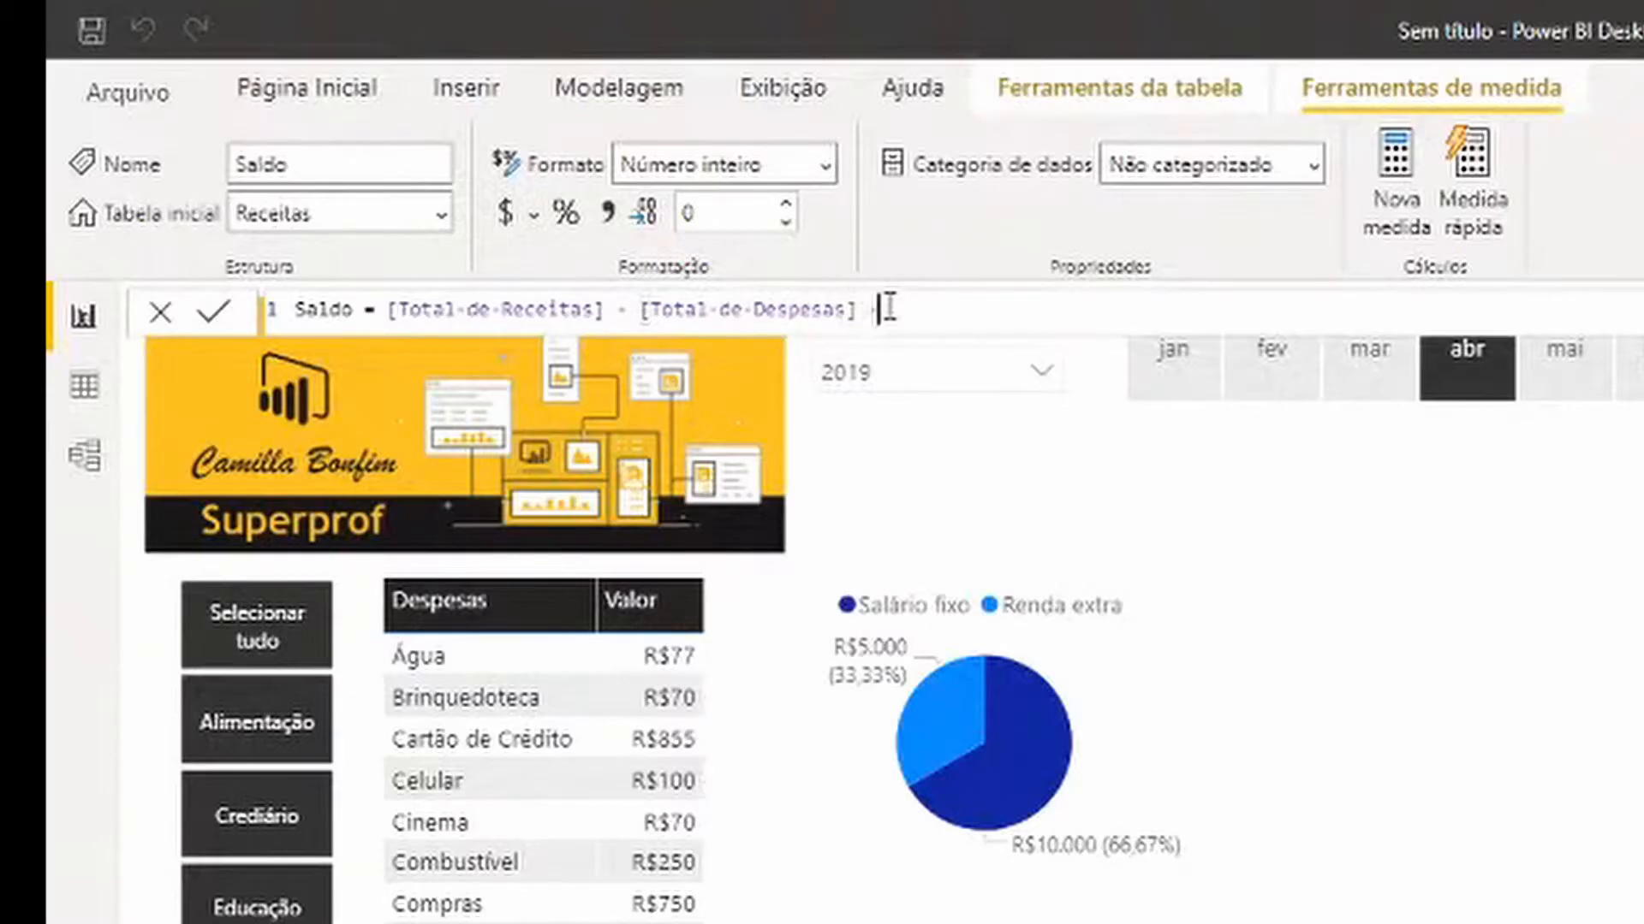
pyautogui.press('BackSpace')
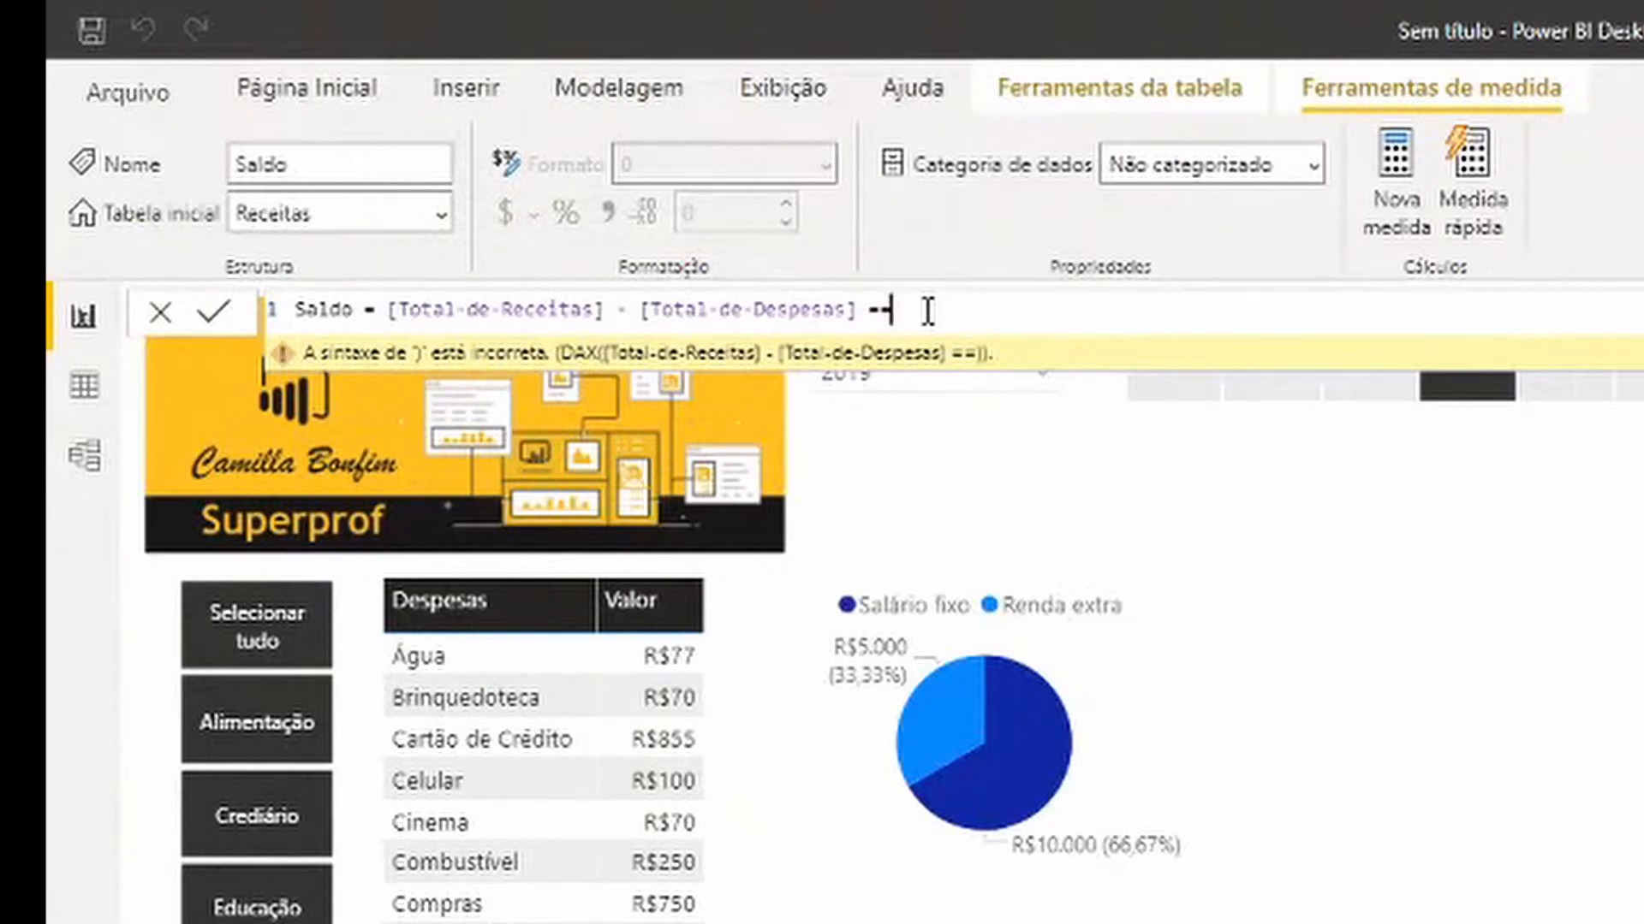
pyautogui.press('BackSpace')
pyautogui.press('BackSpace')
pyautogui.press('BackSpace')
pyautogui.press('Return')
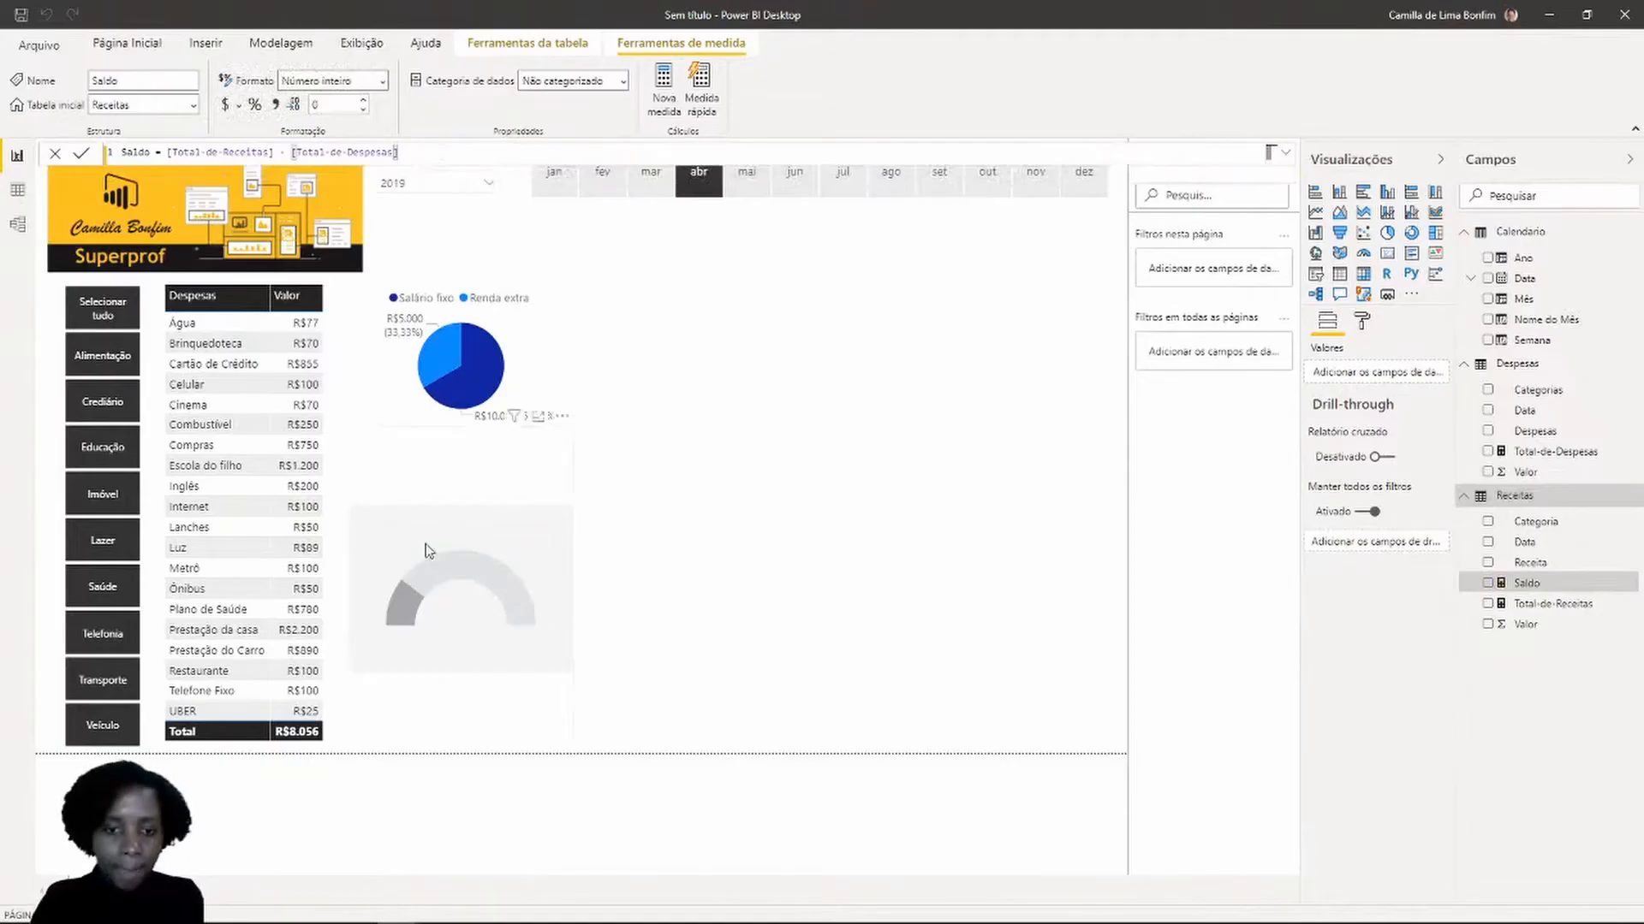
# Assign Total-de-Receitas as the gauge's value and maximum value, and Total-de-Despesas as its target value
pyautogui.click(444, 583)
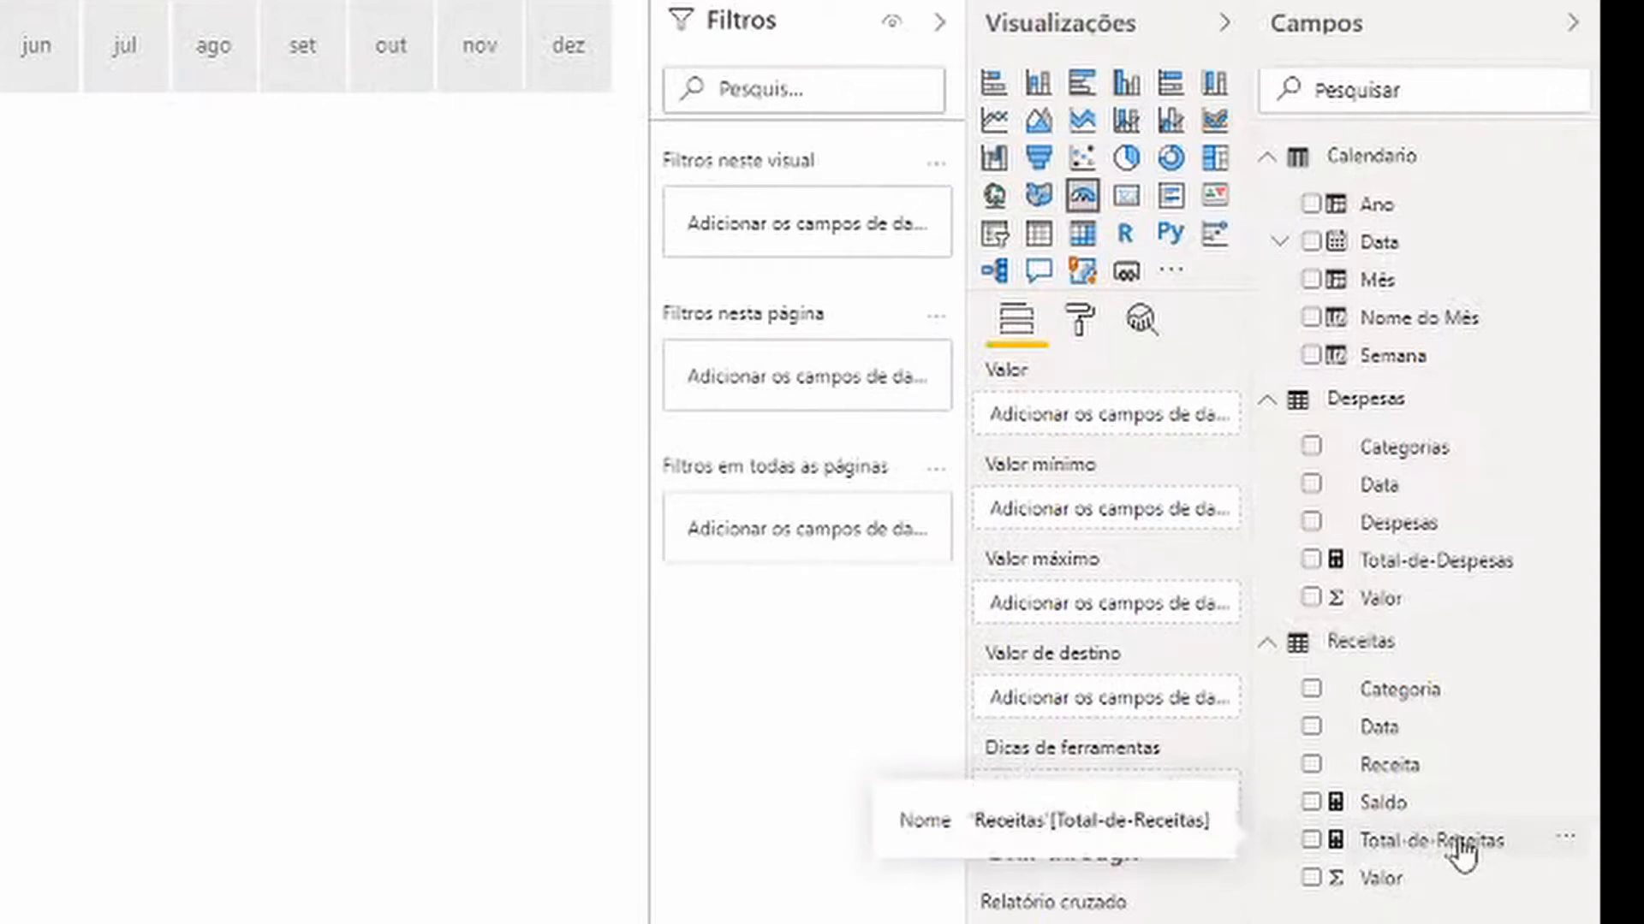
pyautogui.moveTo(1459, 852); pyautogui.dragTo(1149, 430)
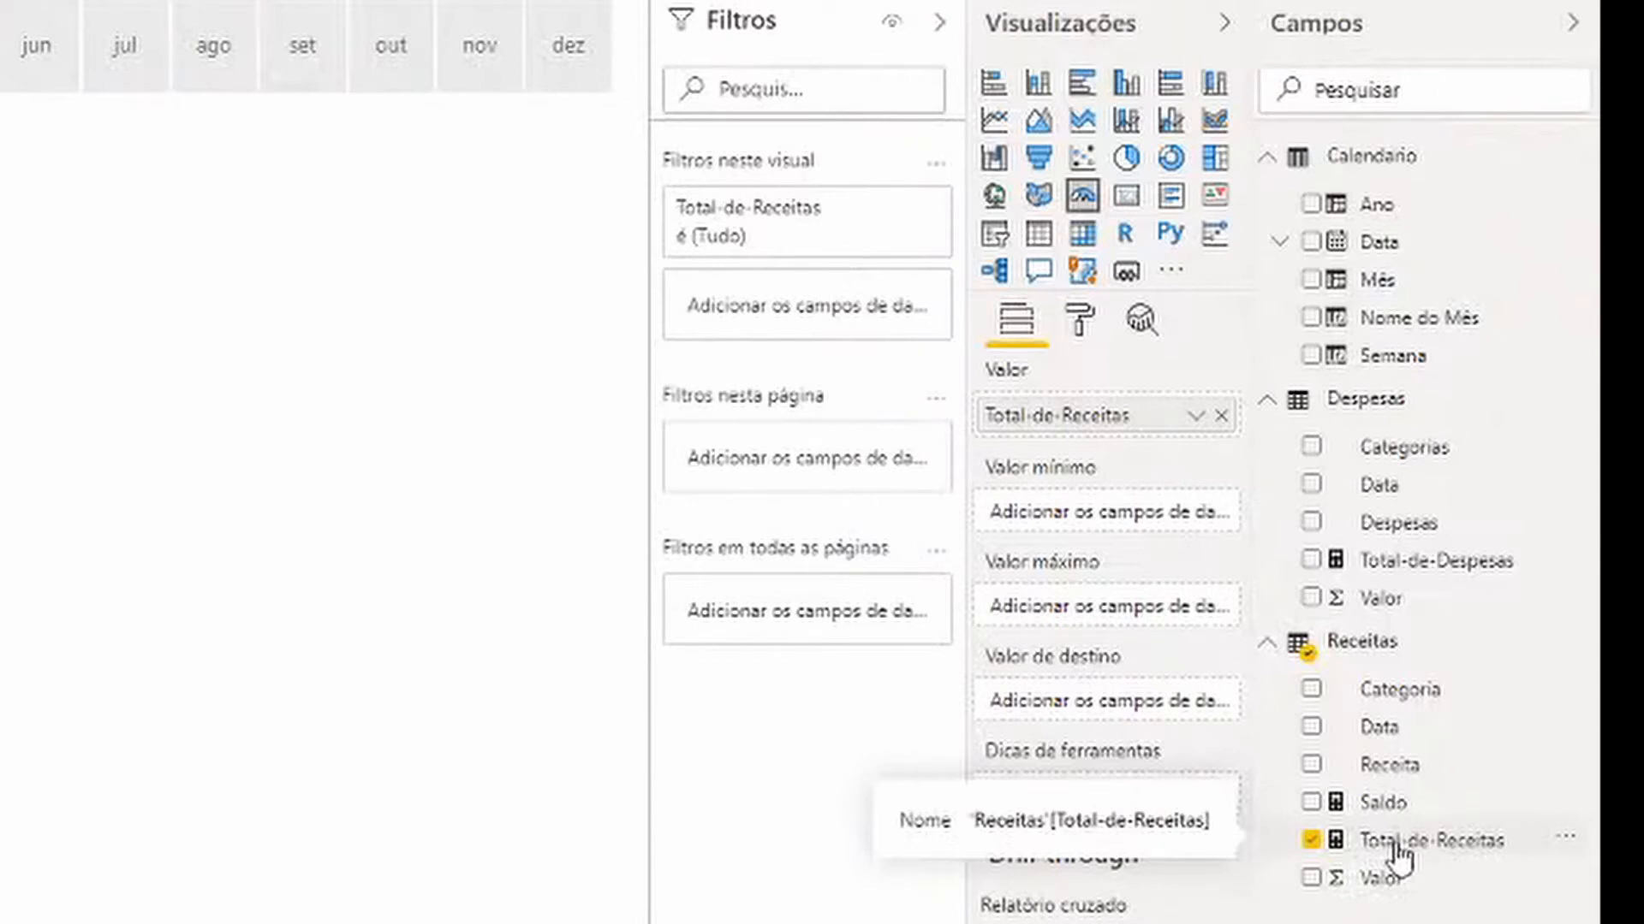
pyautogui.moveTo(1398, 851); pyautogui.dragTo(1129, 624)
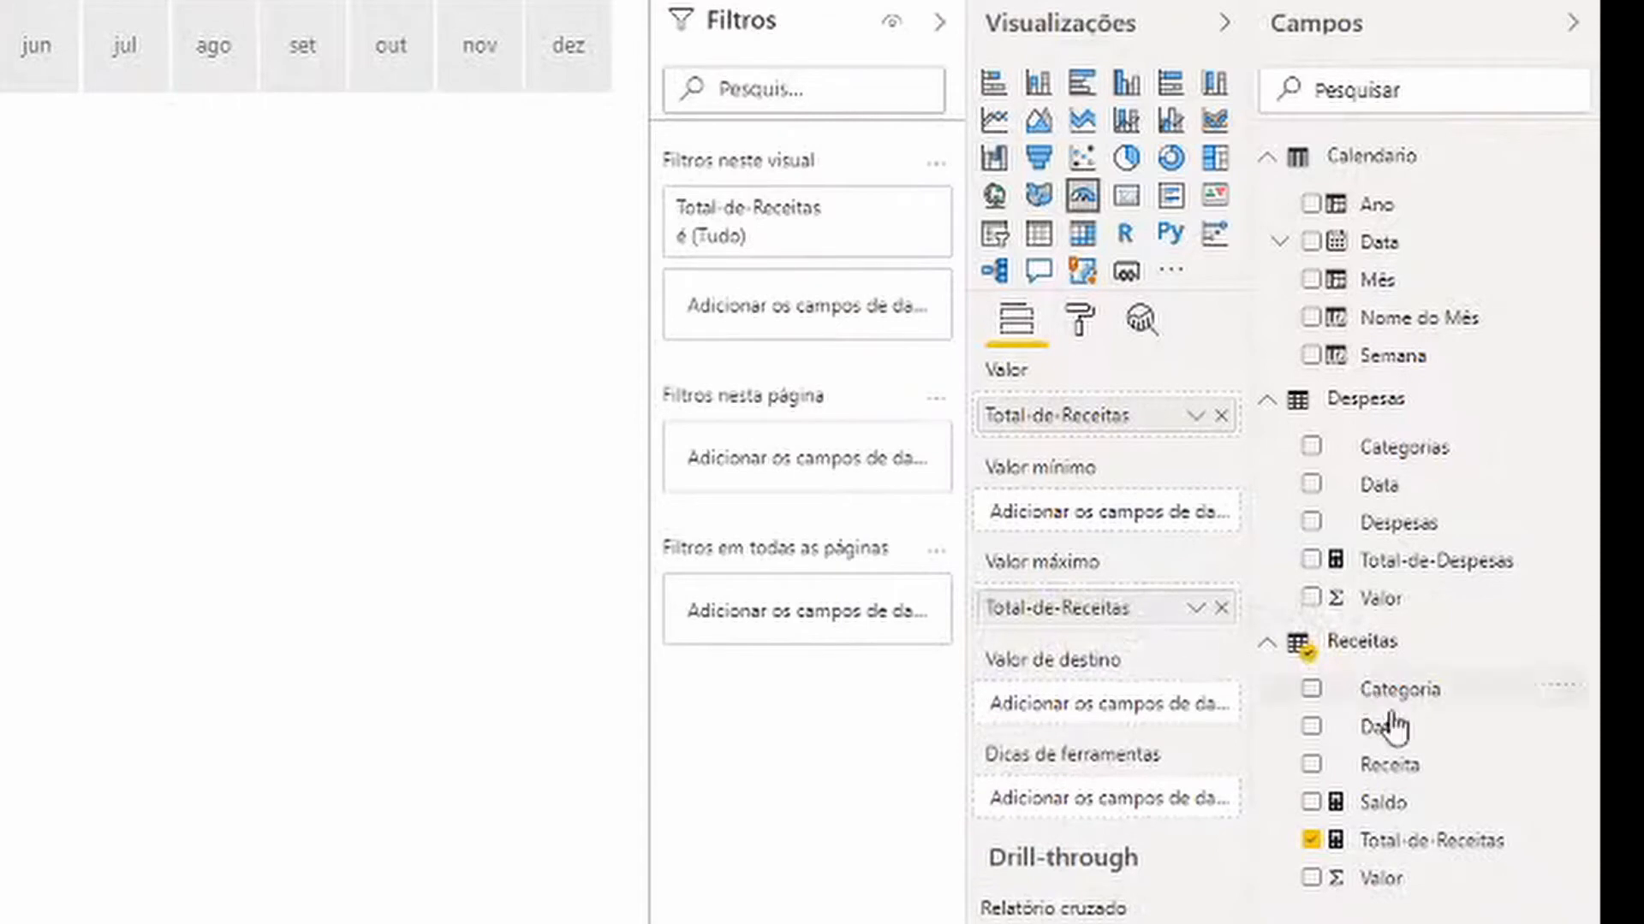
pyautogui.click(1456, 565)
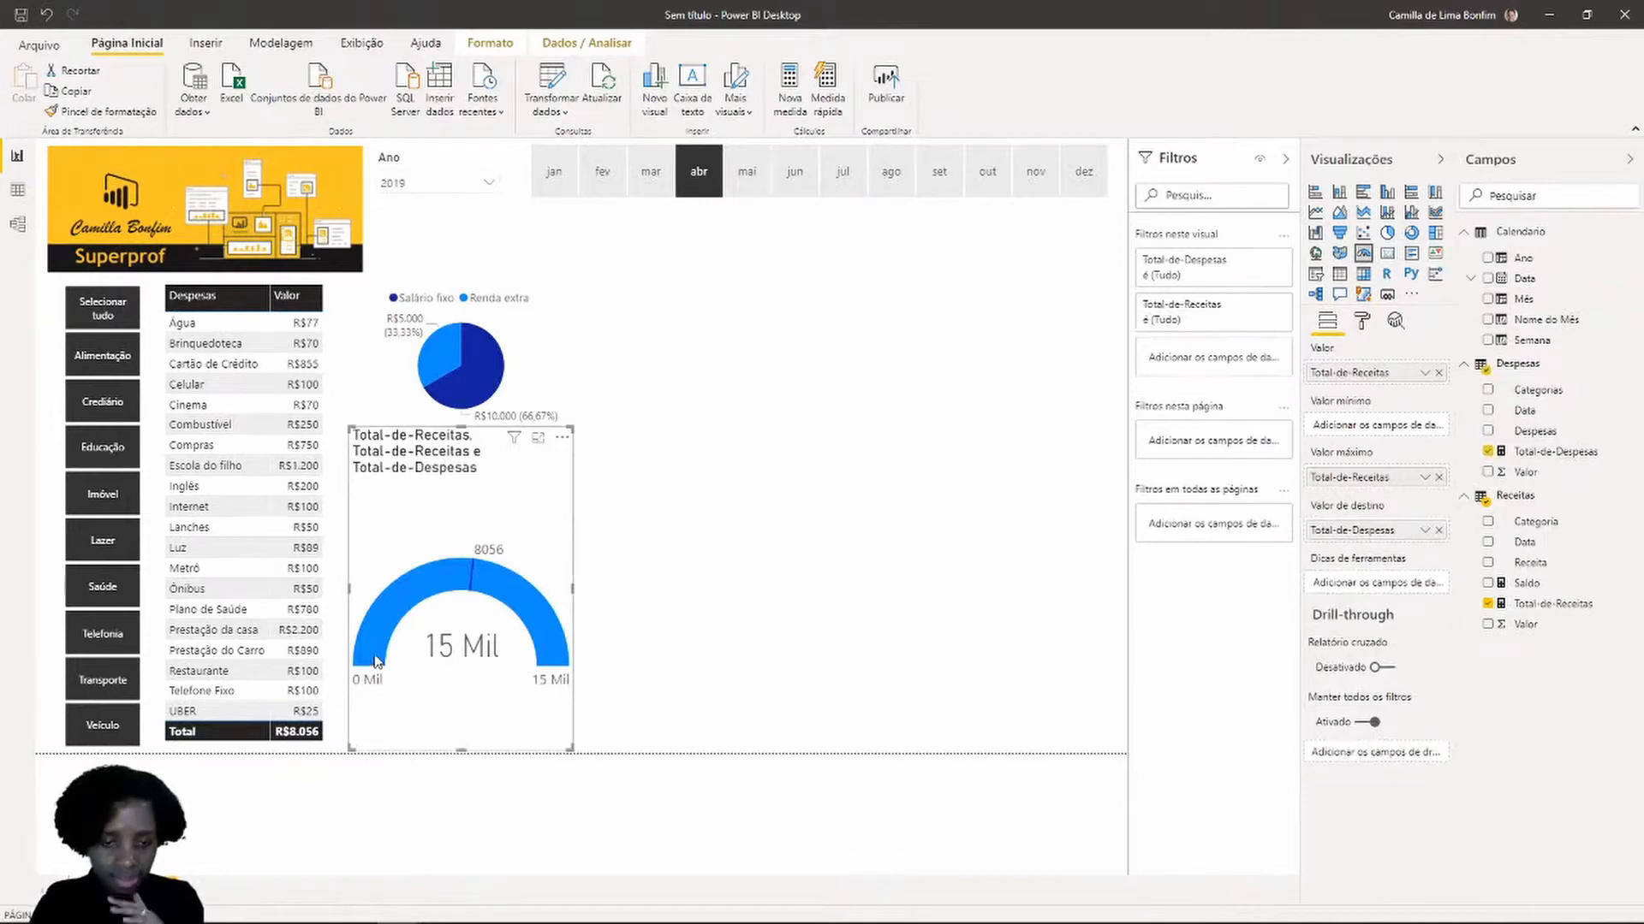
pyautogui.moveTo(372, 649)
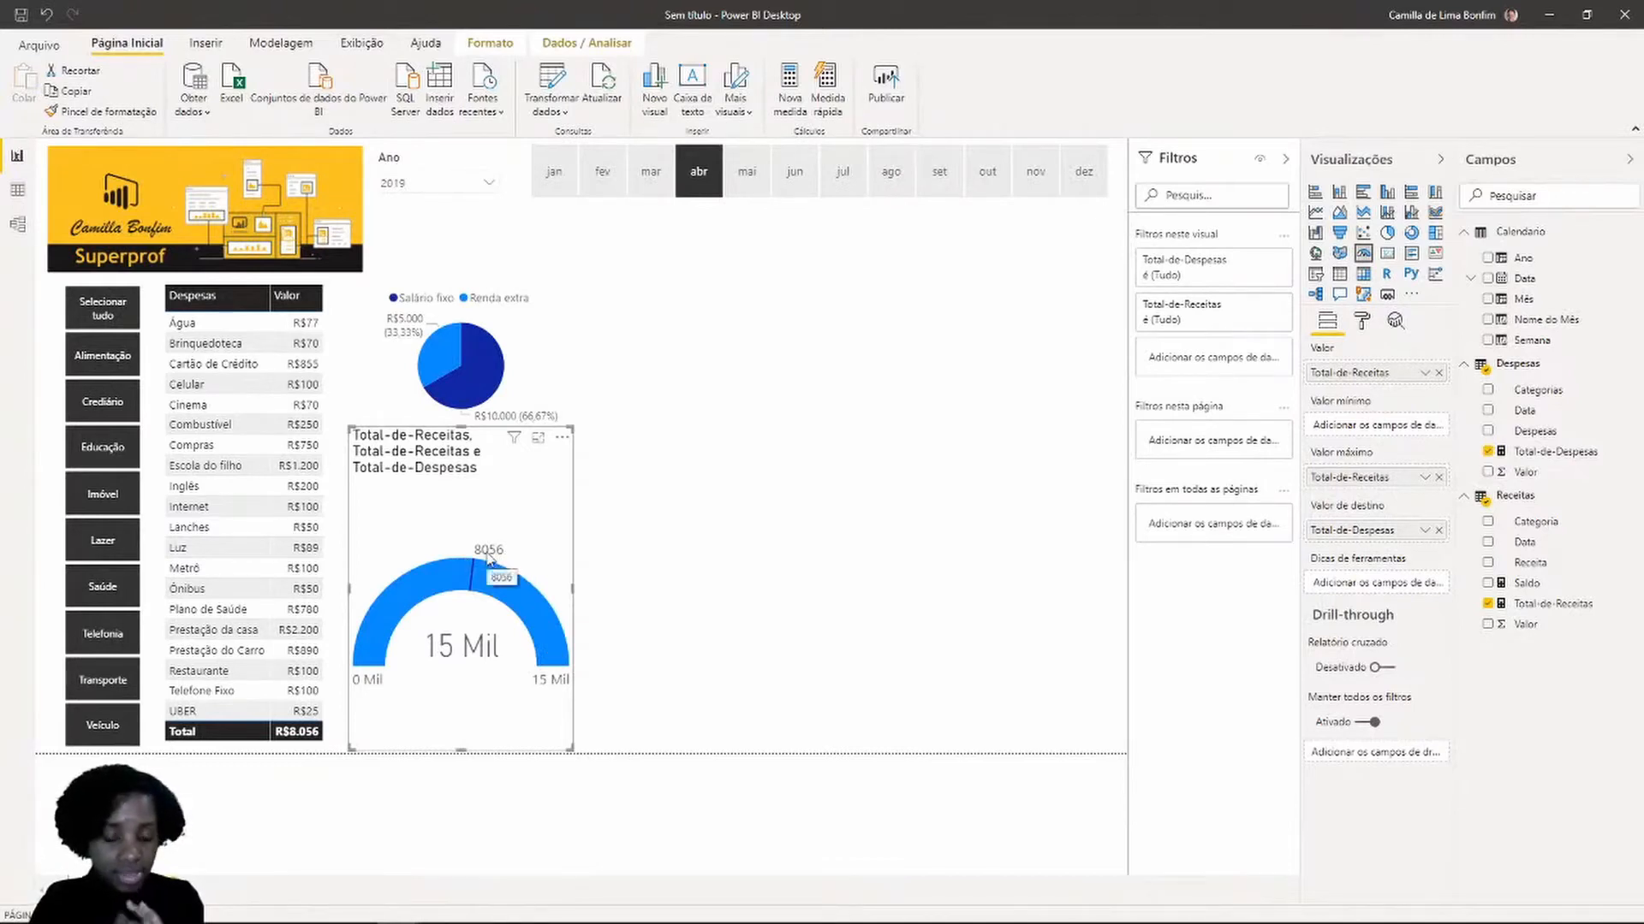
# Set the gauge's title text to "Valor das Despesas no Total de Receitas"
pyautogui.click(1363, 322)
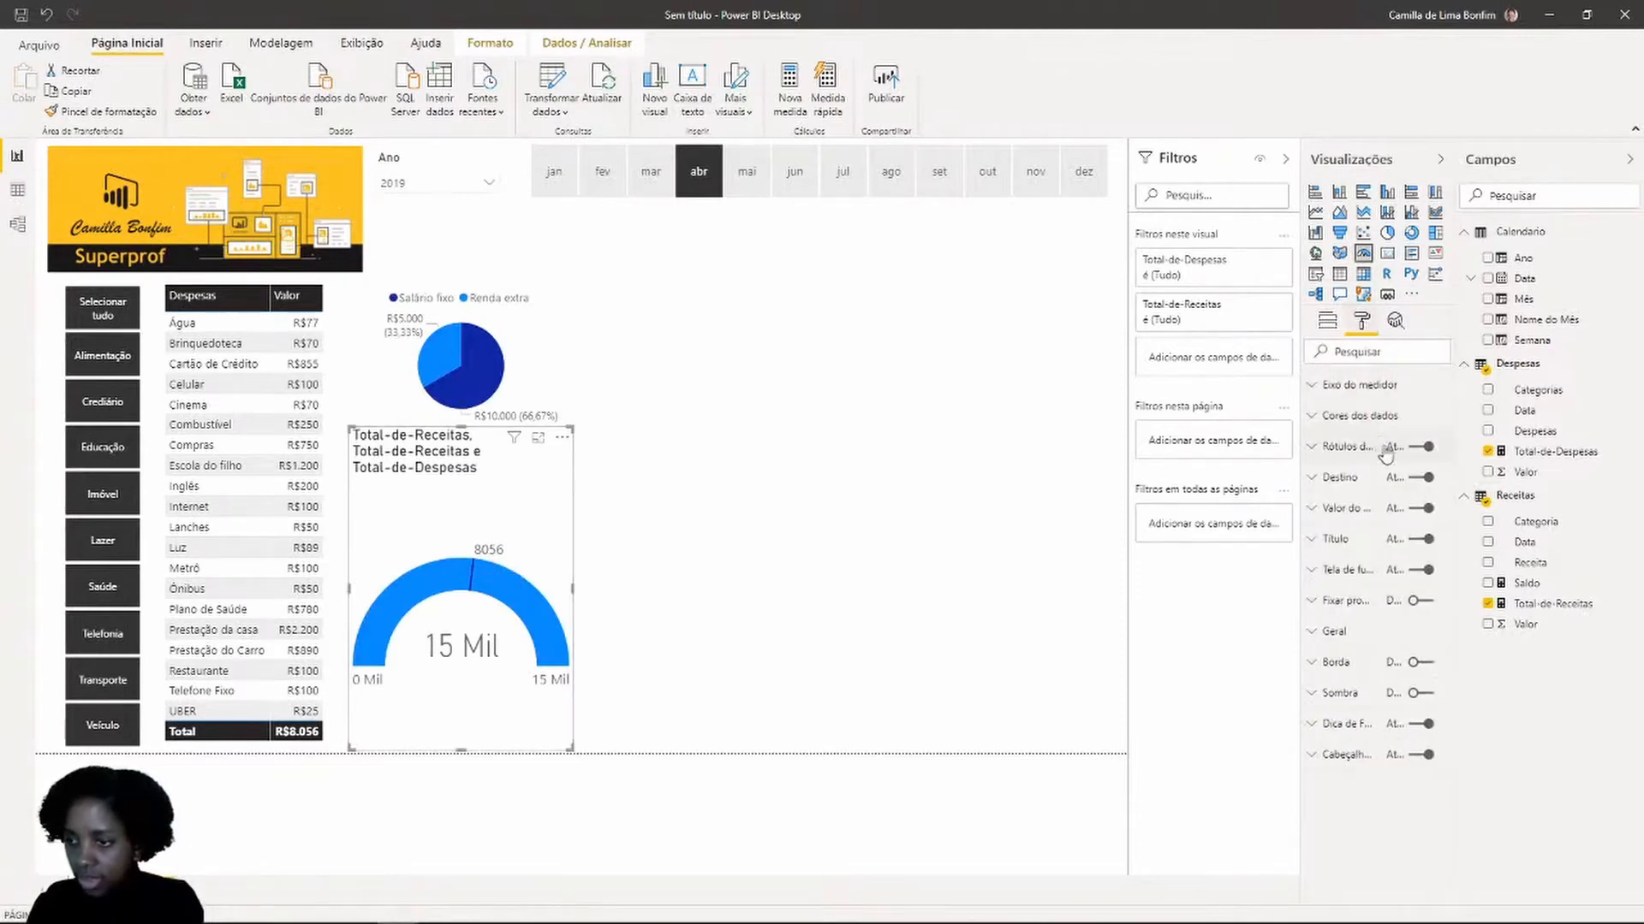
pyautogui.click(1335, 541)
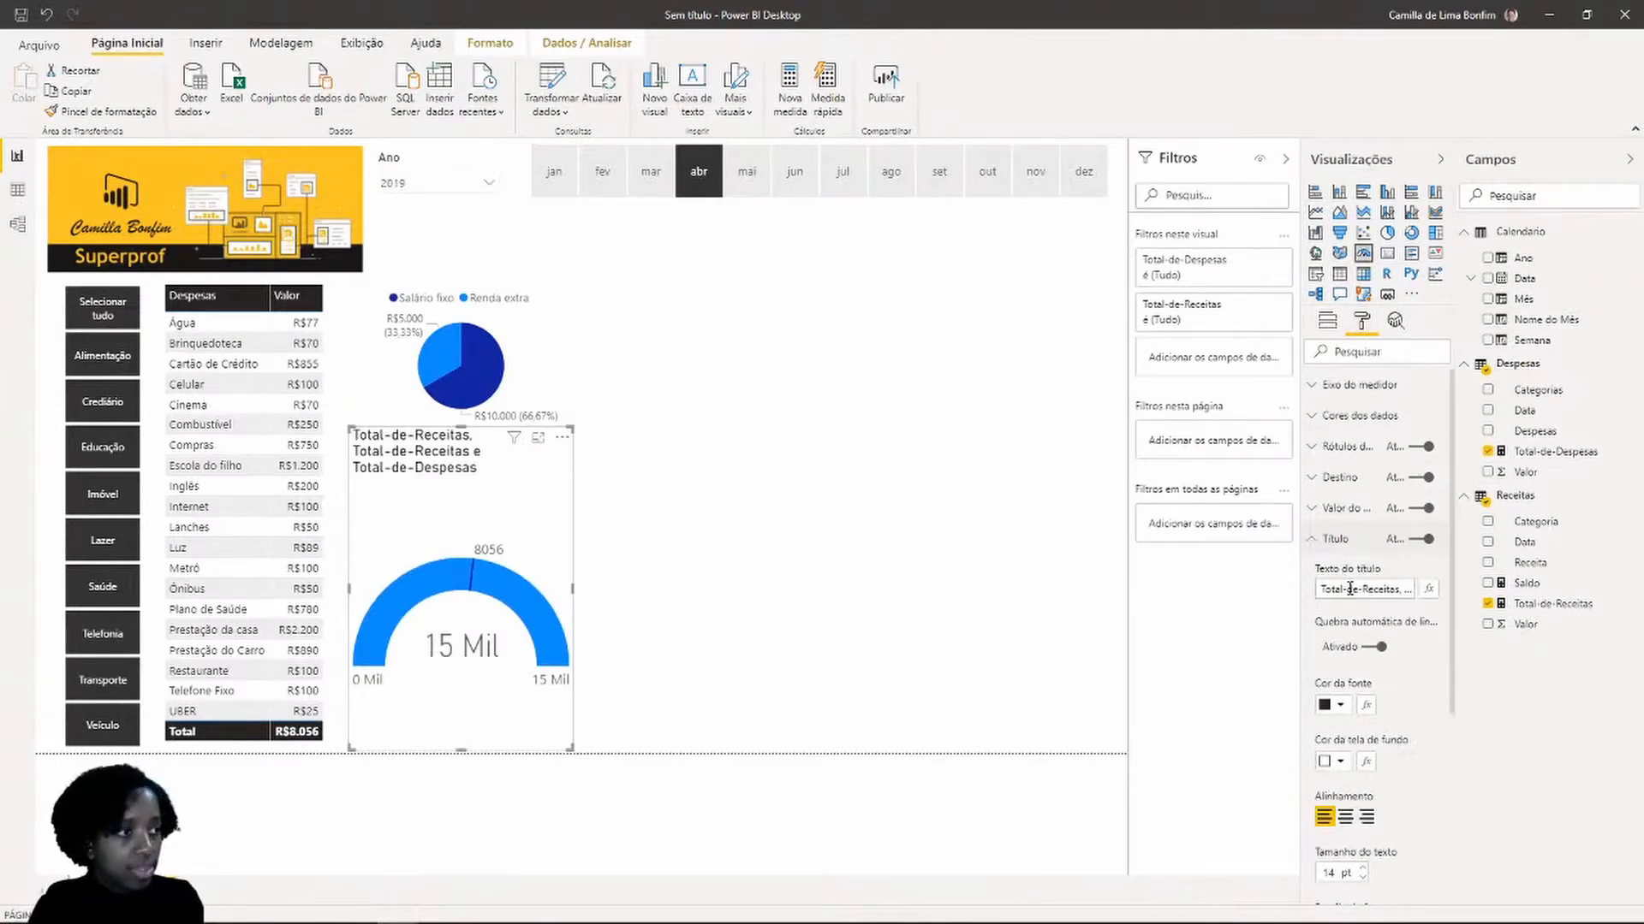
pyautogui.tripleClick(1350, 589)
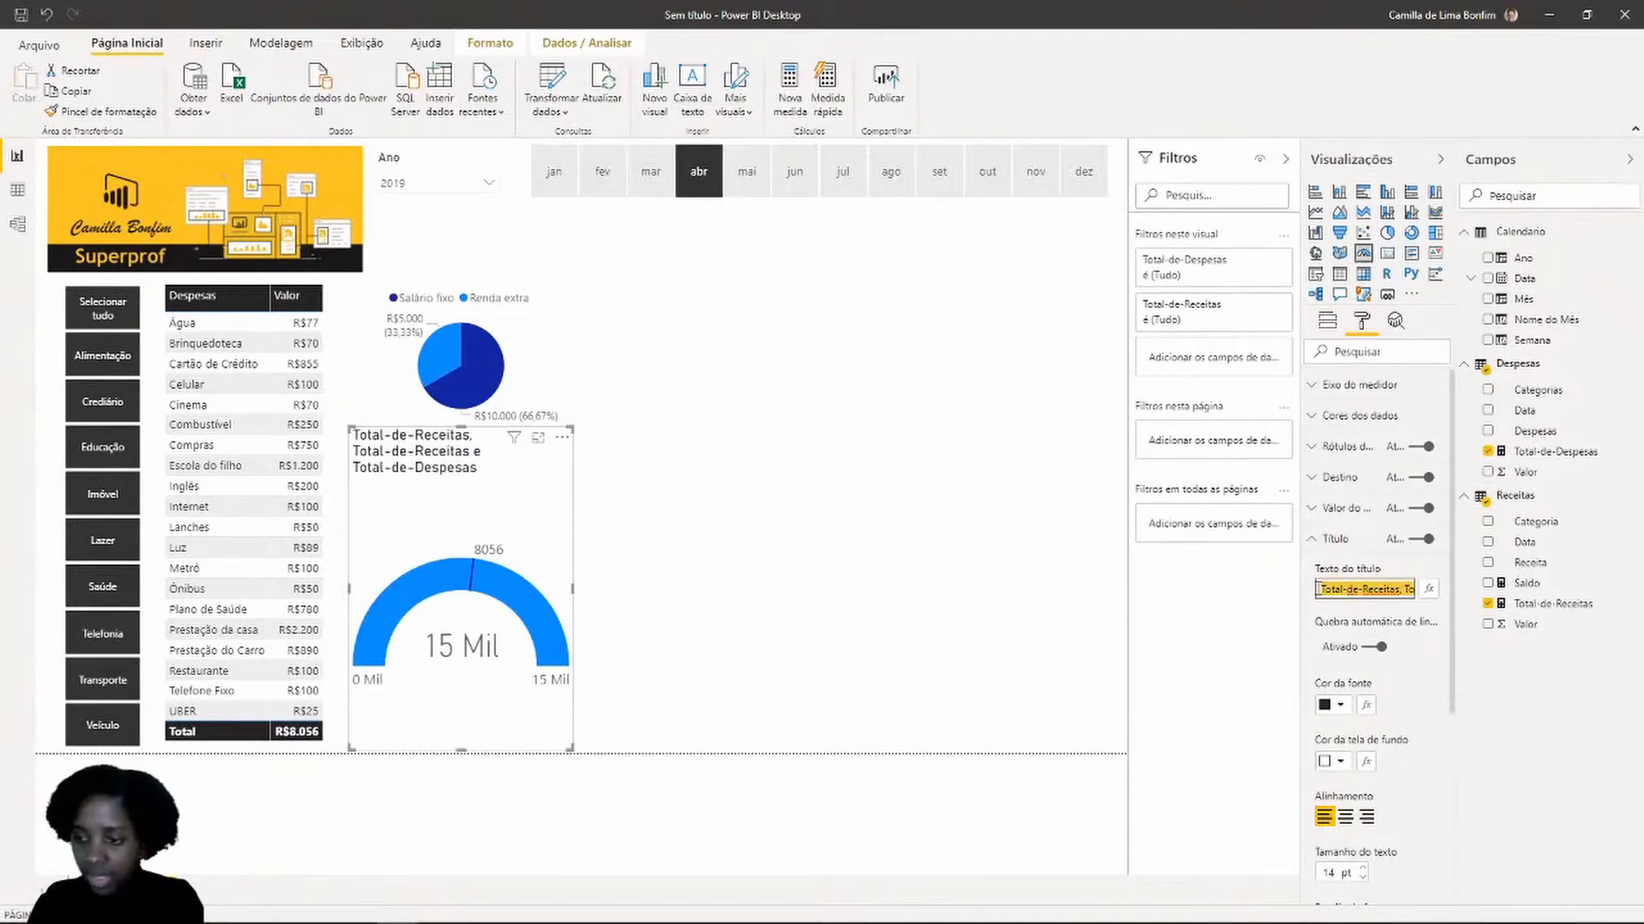
pyautogui.write('M')
pyautogui.write('alor')
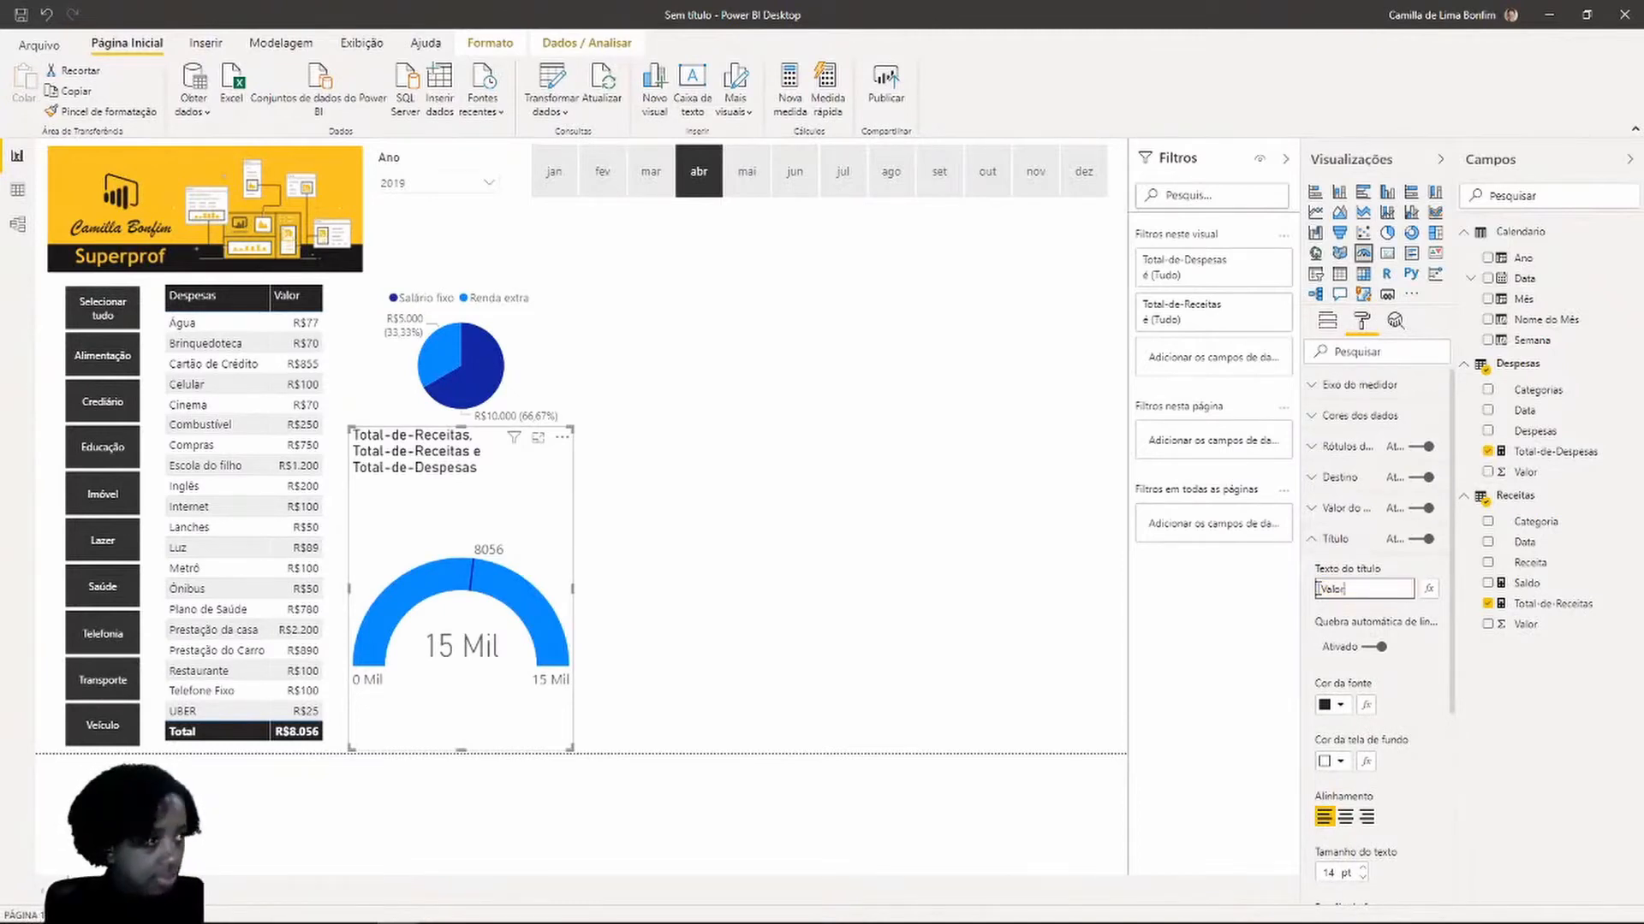
pyautogui.write(' das Despesa')
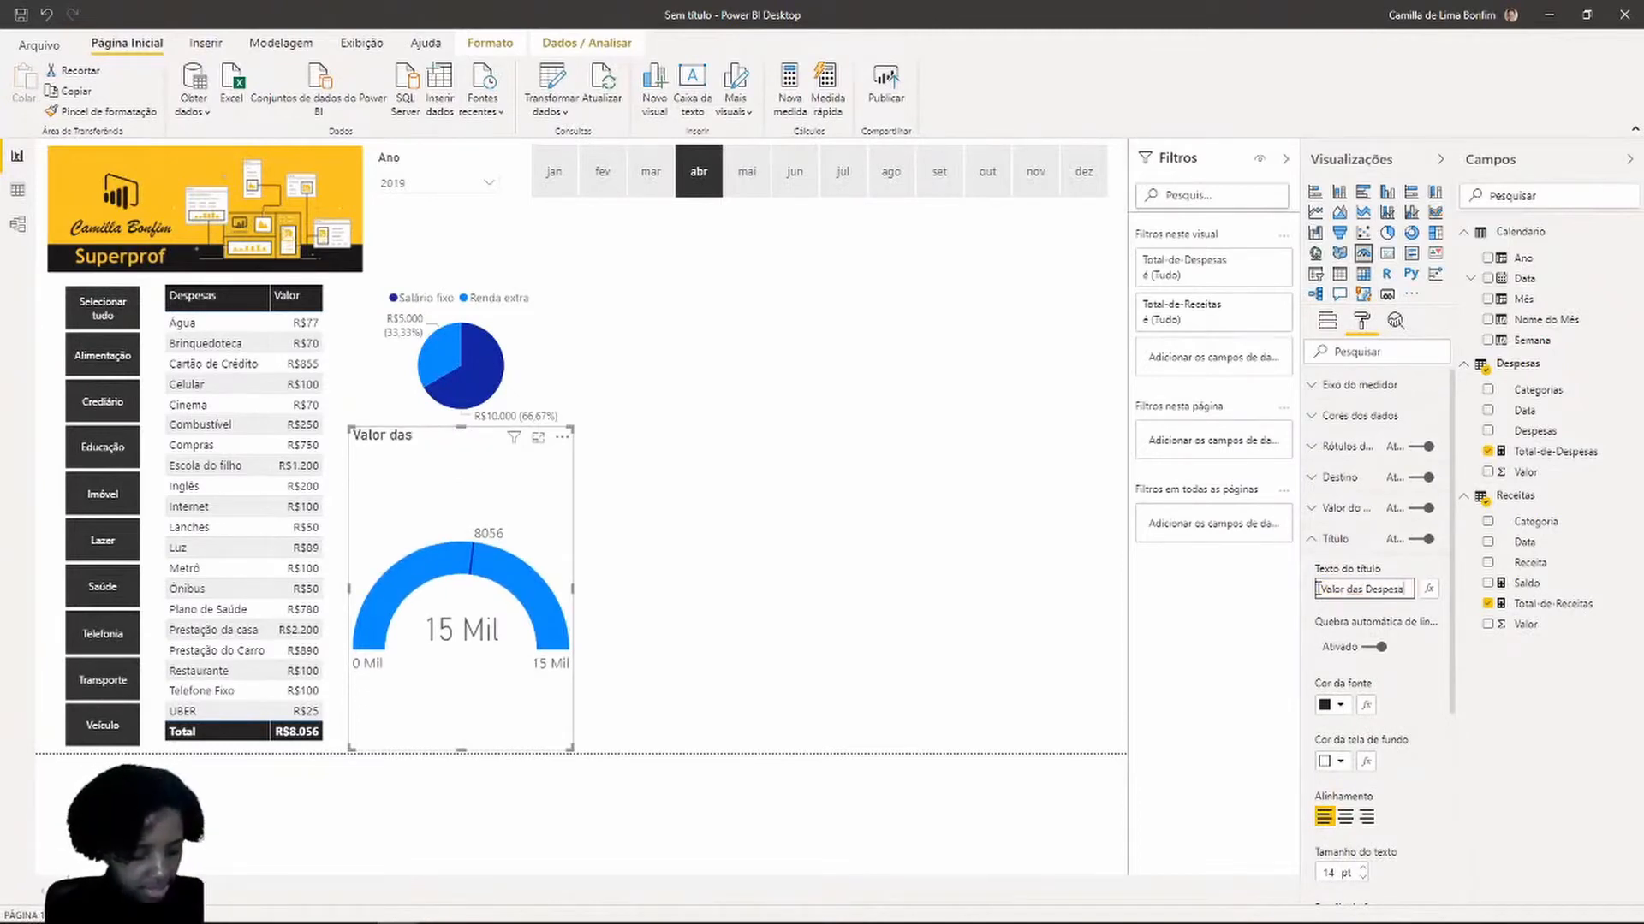
pyautogui.write('s no Tot')
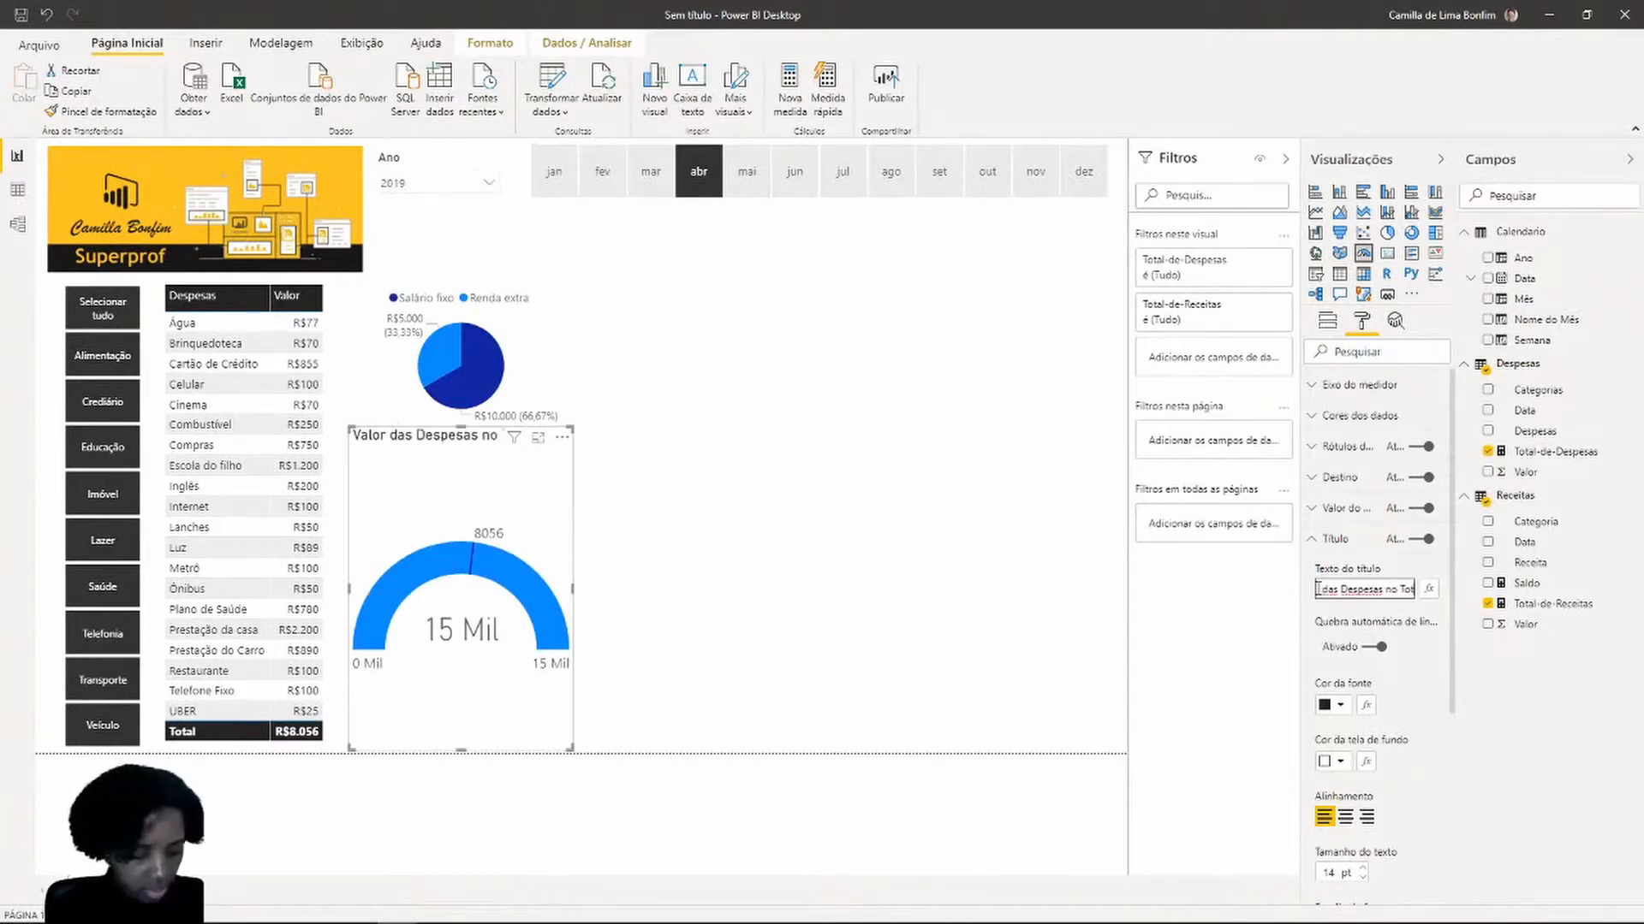
pyautogui.write('al de')
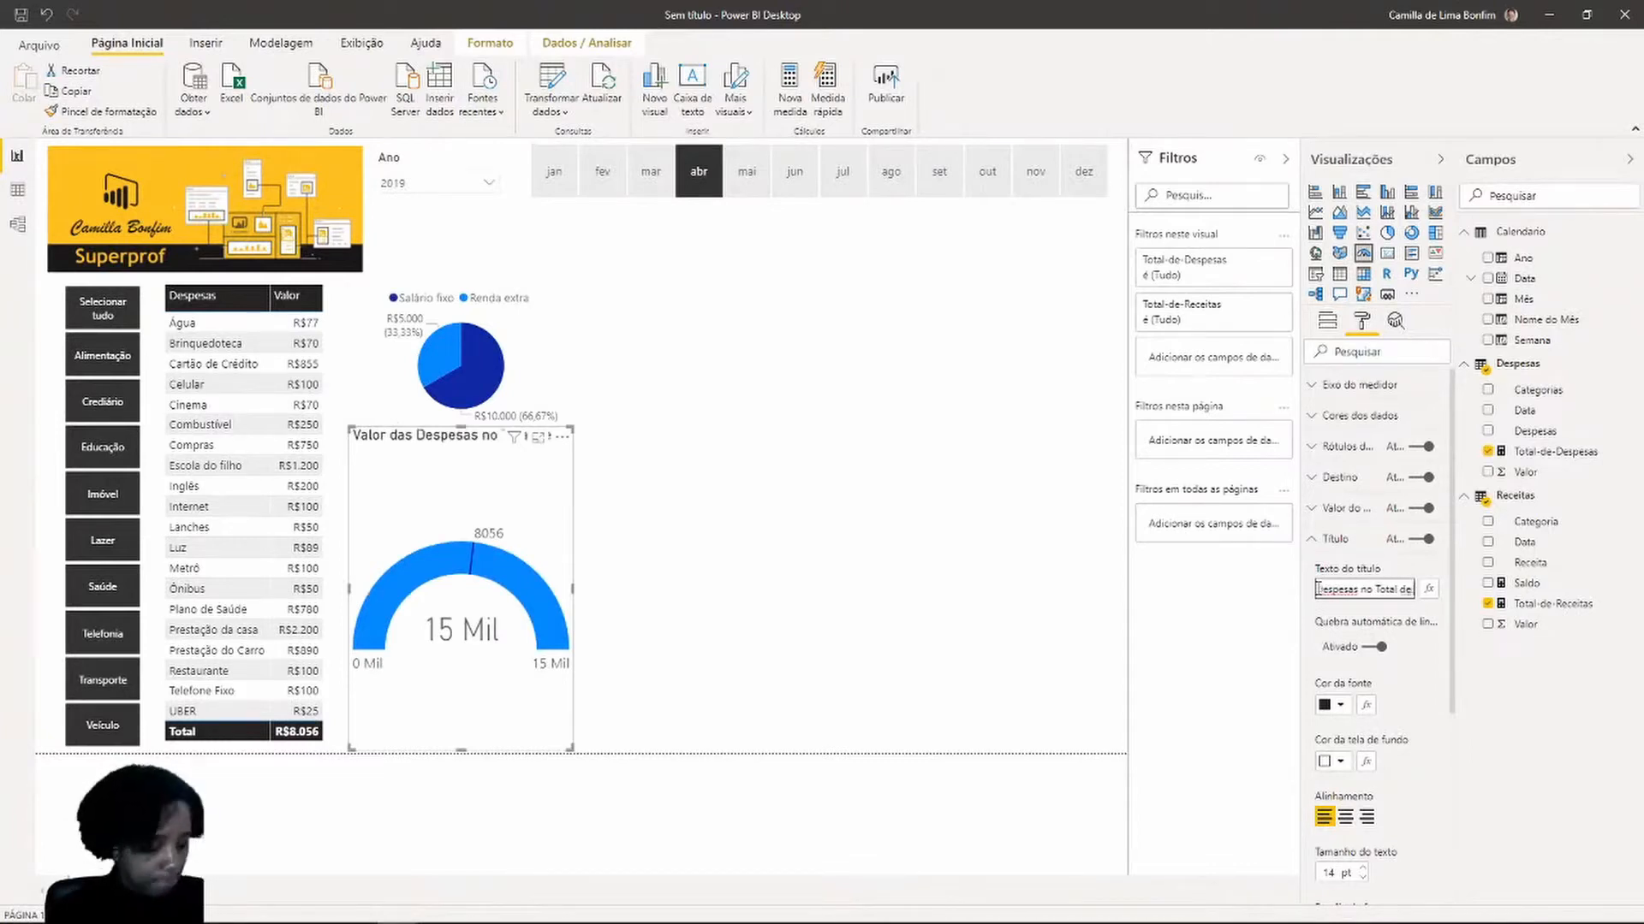
pyautogui.write(' Receitas')
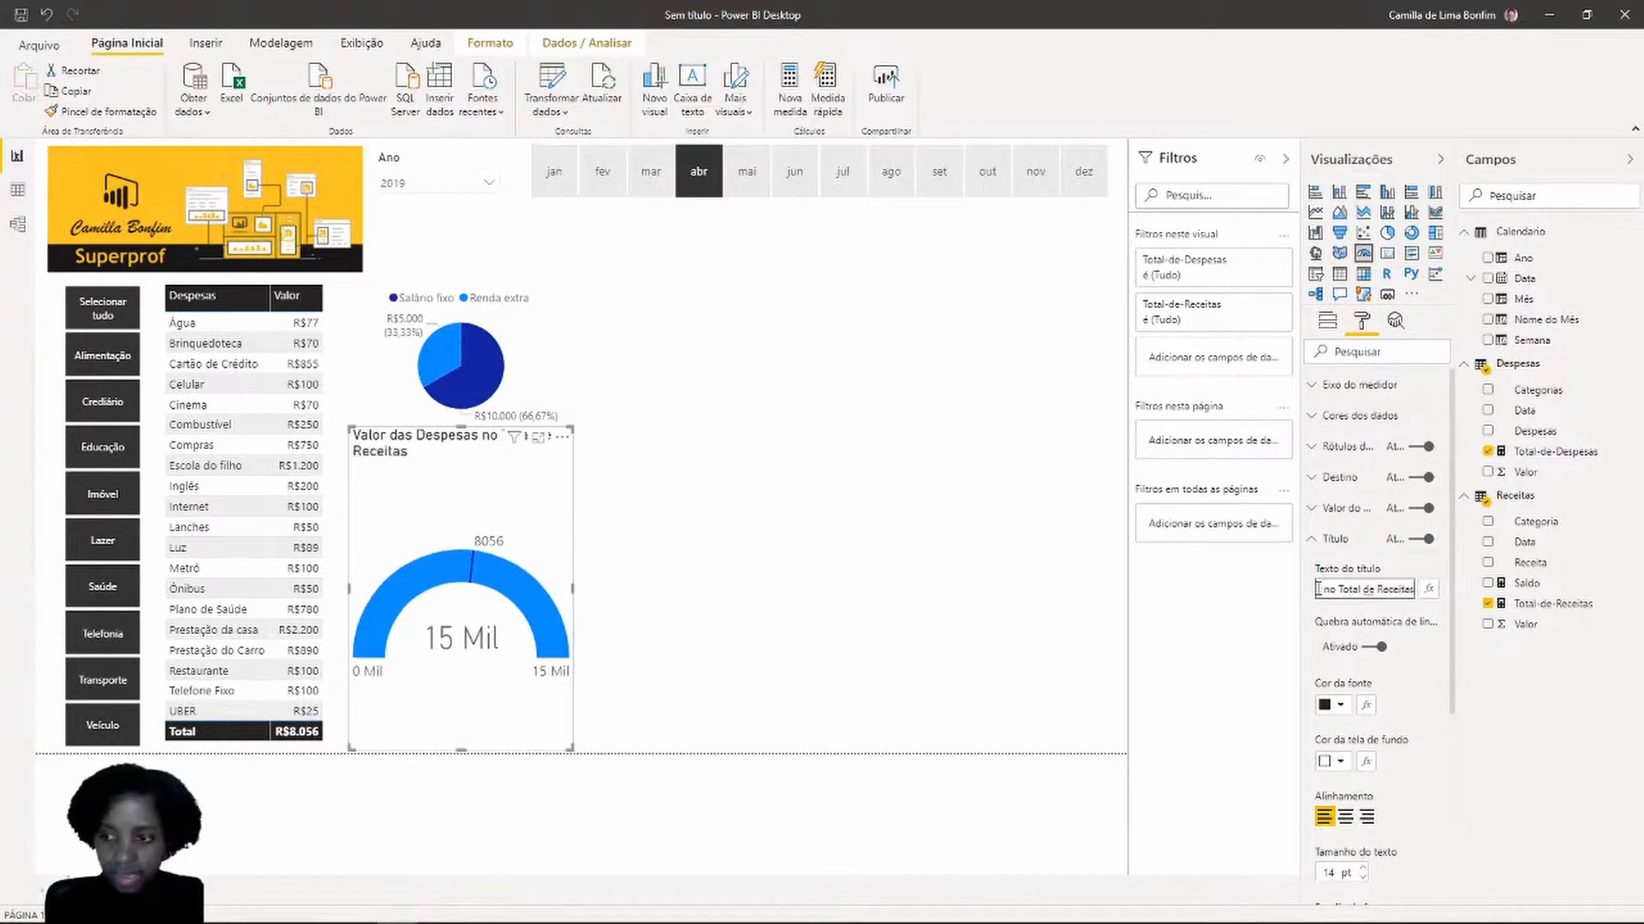
pyautogui.click(1616, 695)
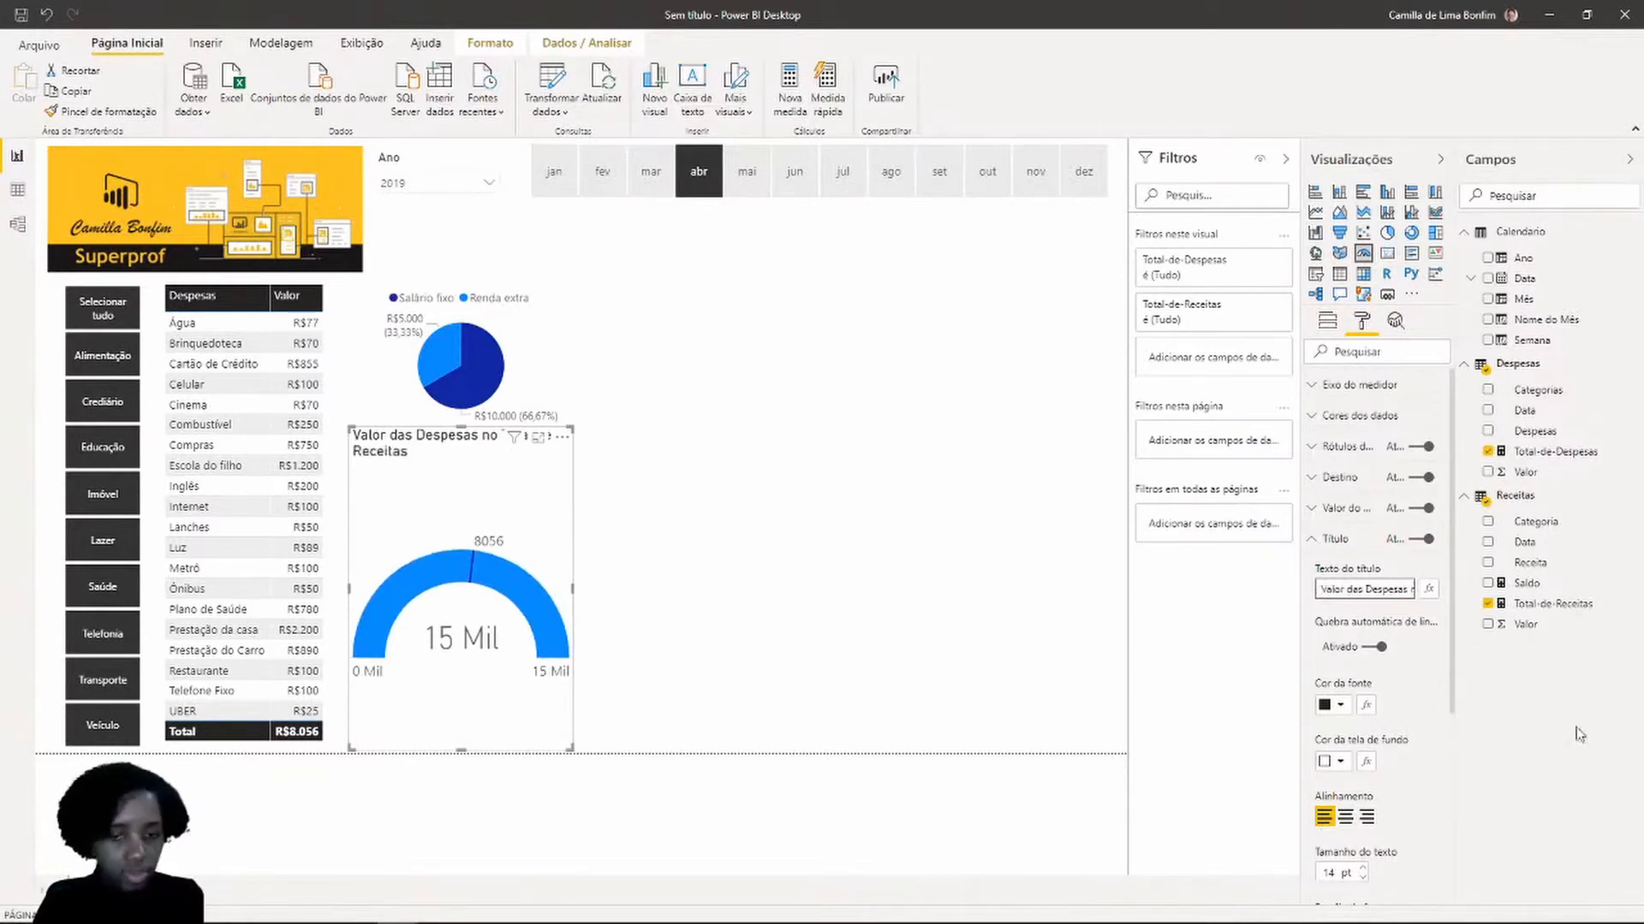
# Centre the gauge's title in the Segoe (Bold) font and shorten the gauge while making it slightly wider
pyautogui.click(1345, 817)
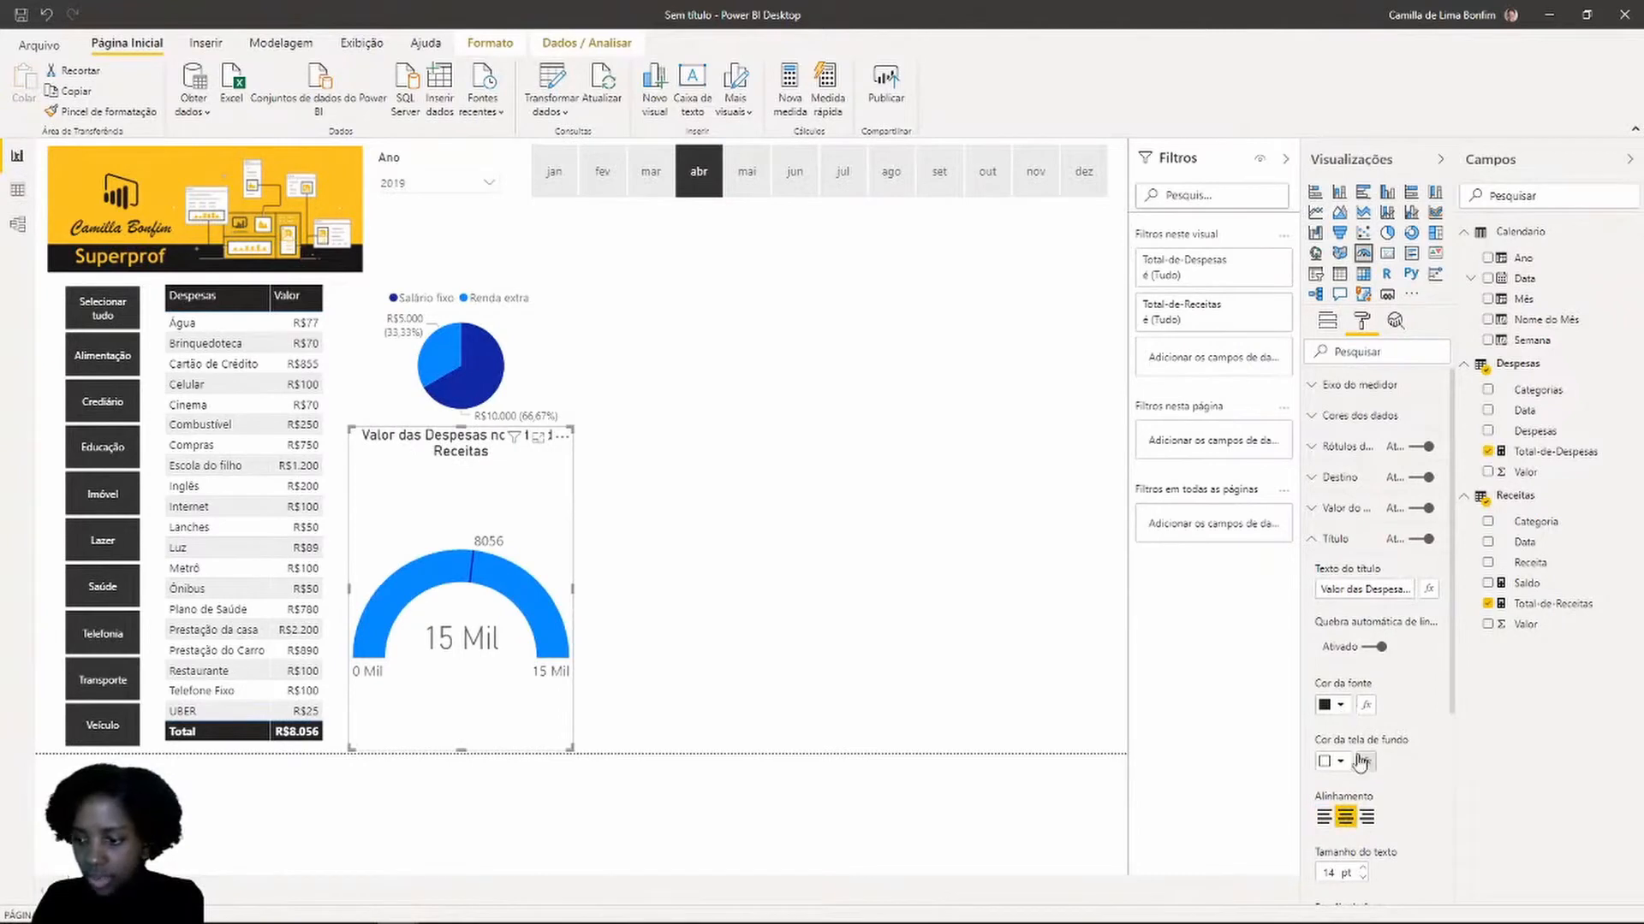
pyautogui.scroll(-2, 1361, 762)
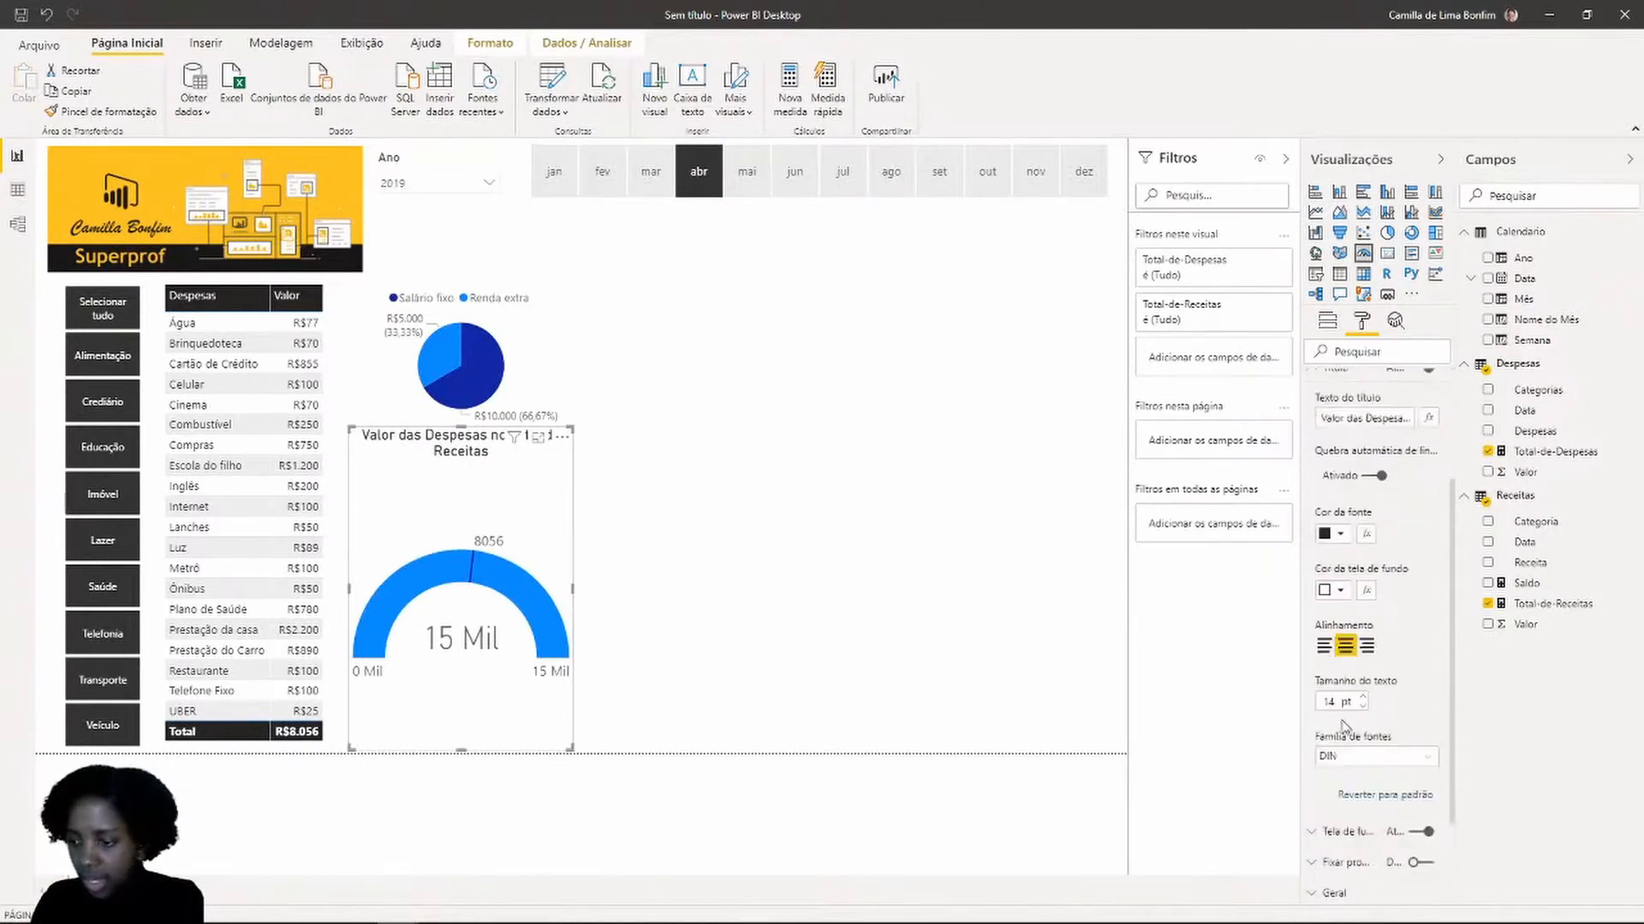
pyautogui.click(1372, 757)
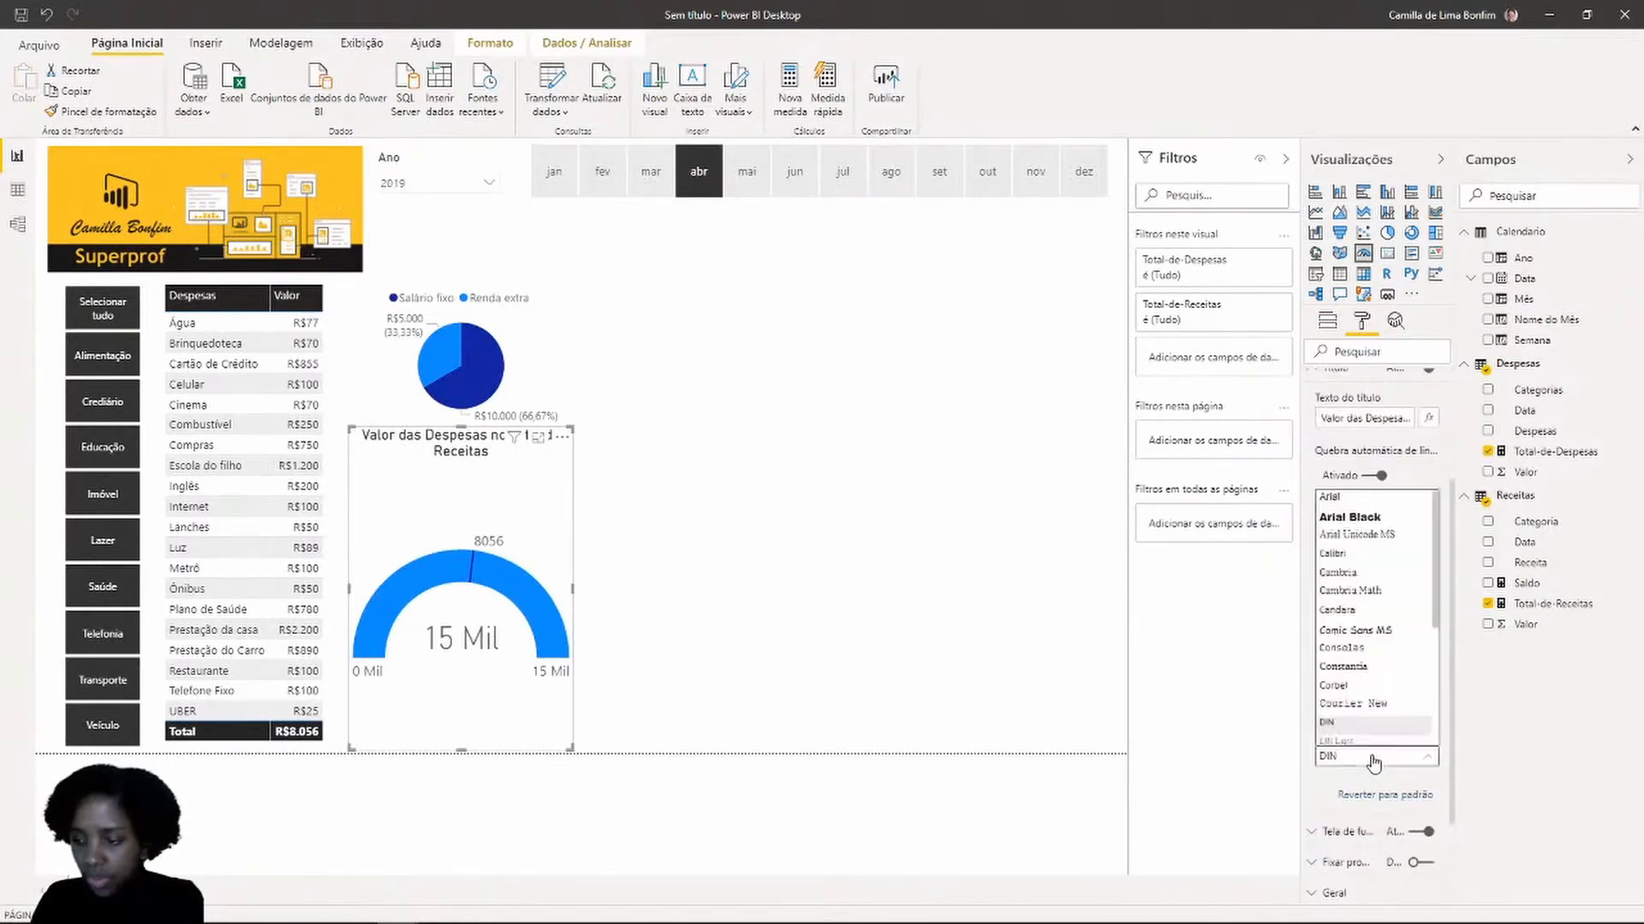
pyautogui.scroll(-5, 1388, 601)
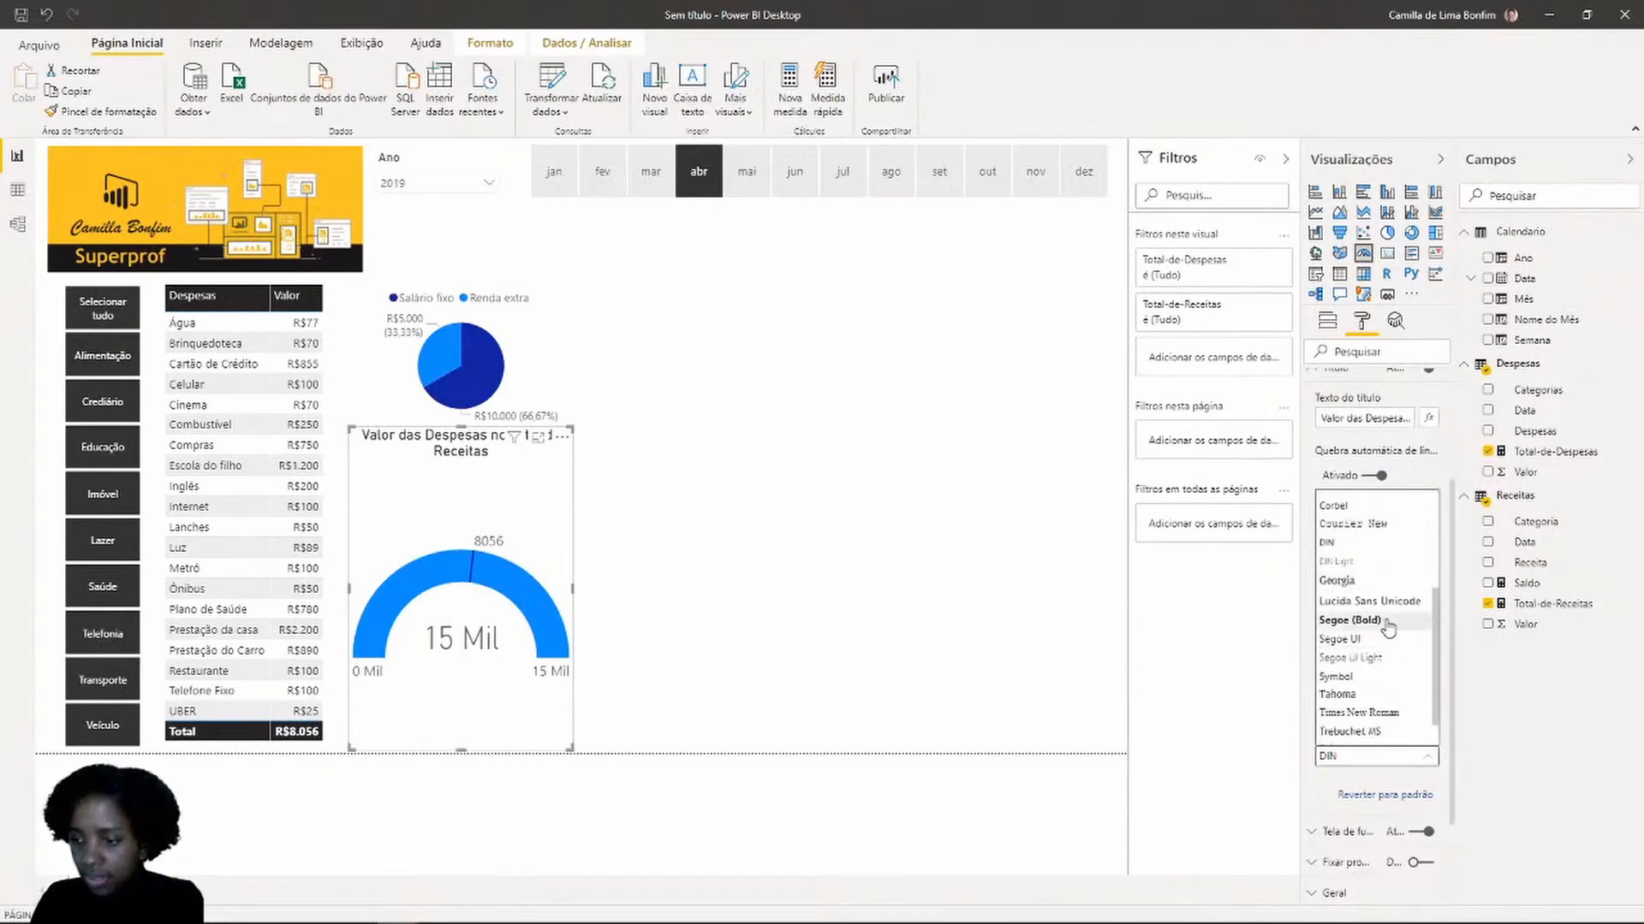
pyautogui.click(1374, 625)
pyautogui.moveTo(574, 750); pyautogui.dragTo(587, 613)
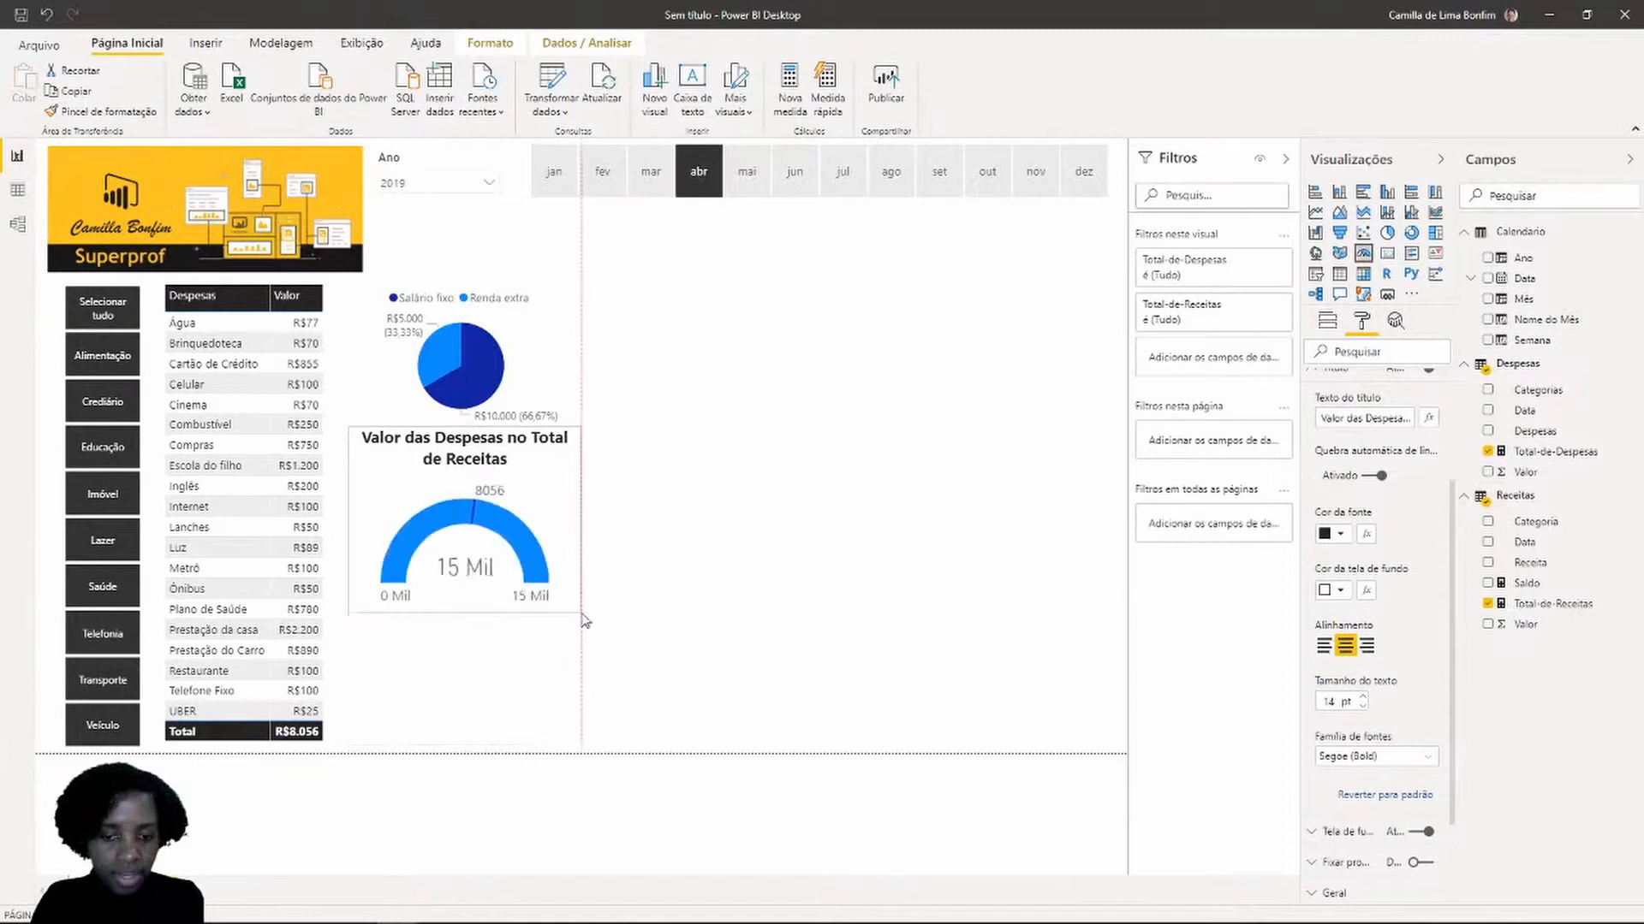
pyautogui.click(719, 519)
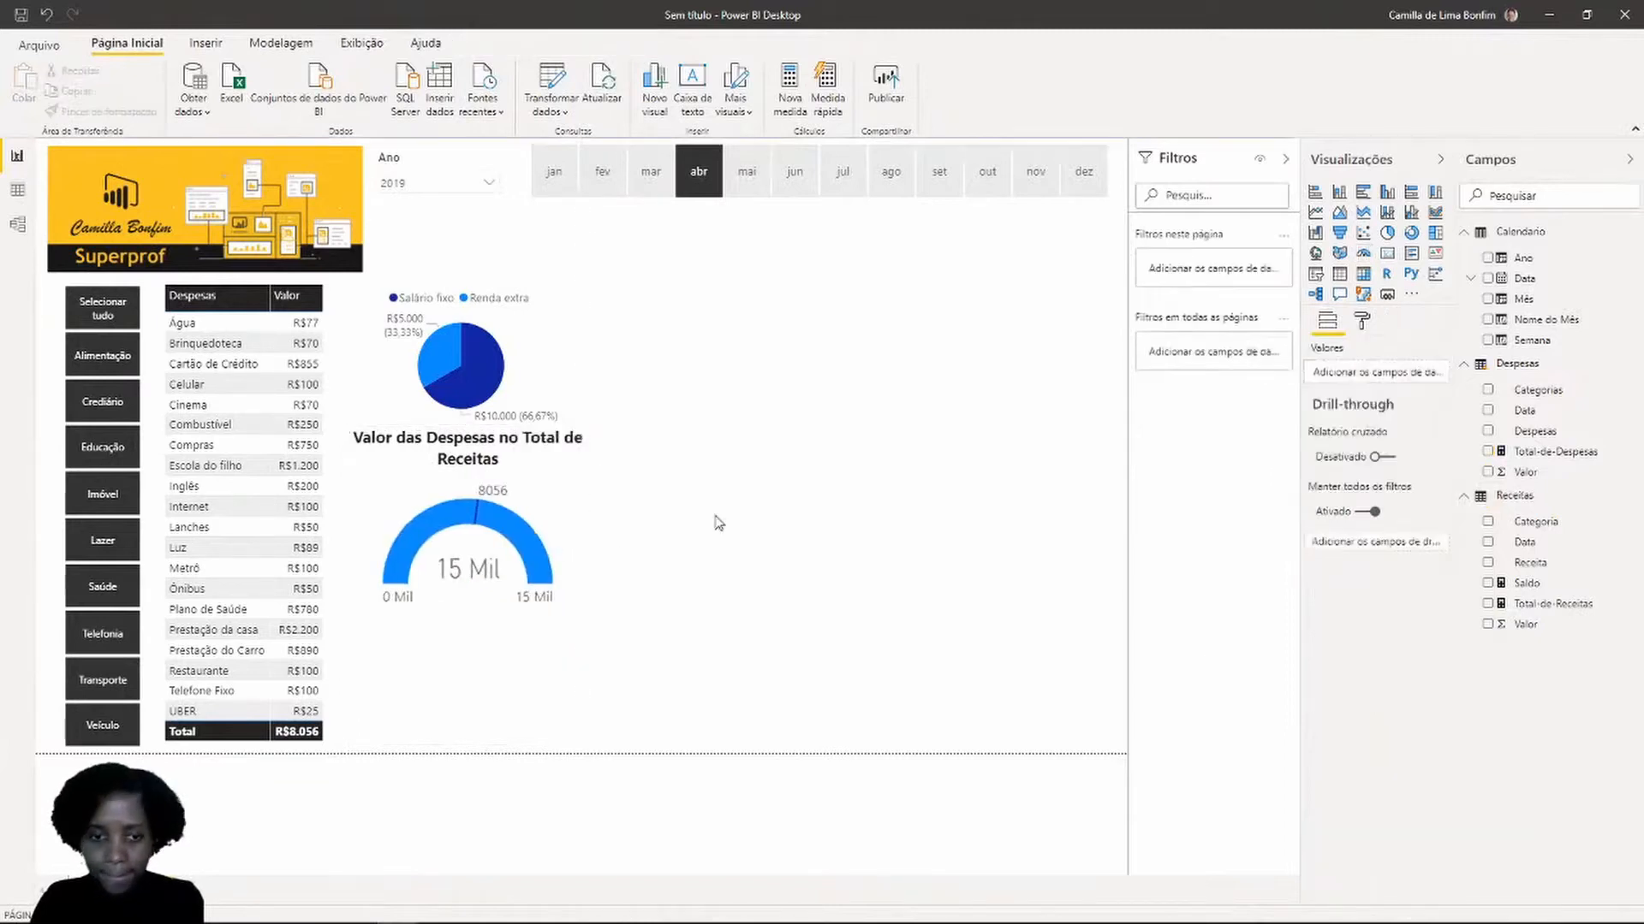
# Format the Total-de-Receitas measure as currency in R$ with a thousands separator
pyautogui.click(531, 496)
pyautogui.click(1551, 606)
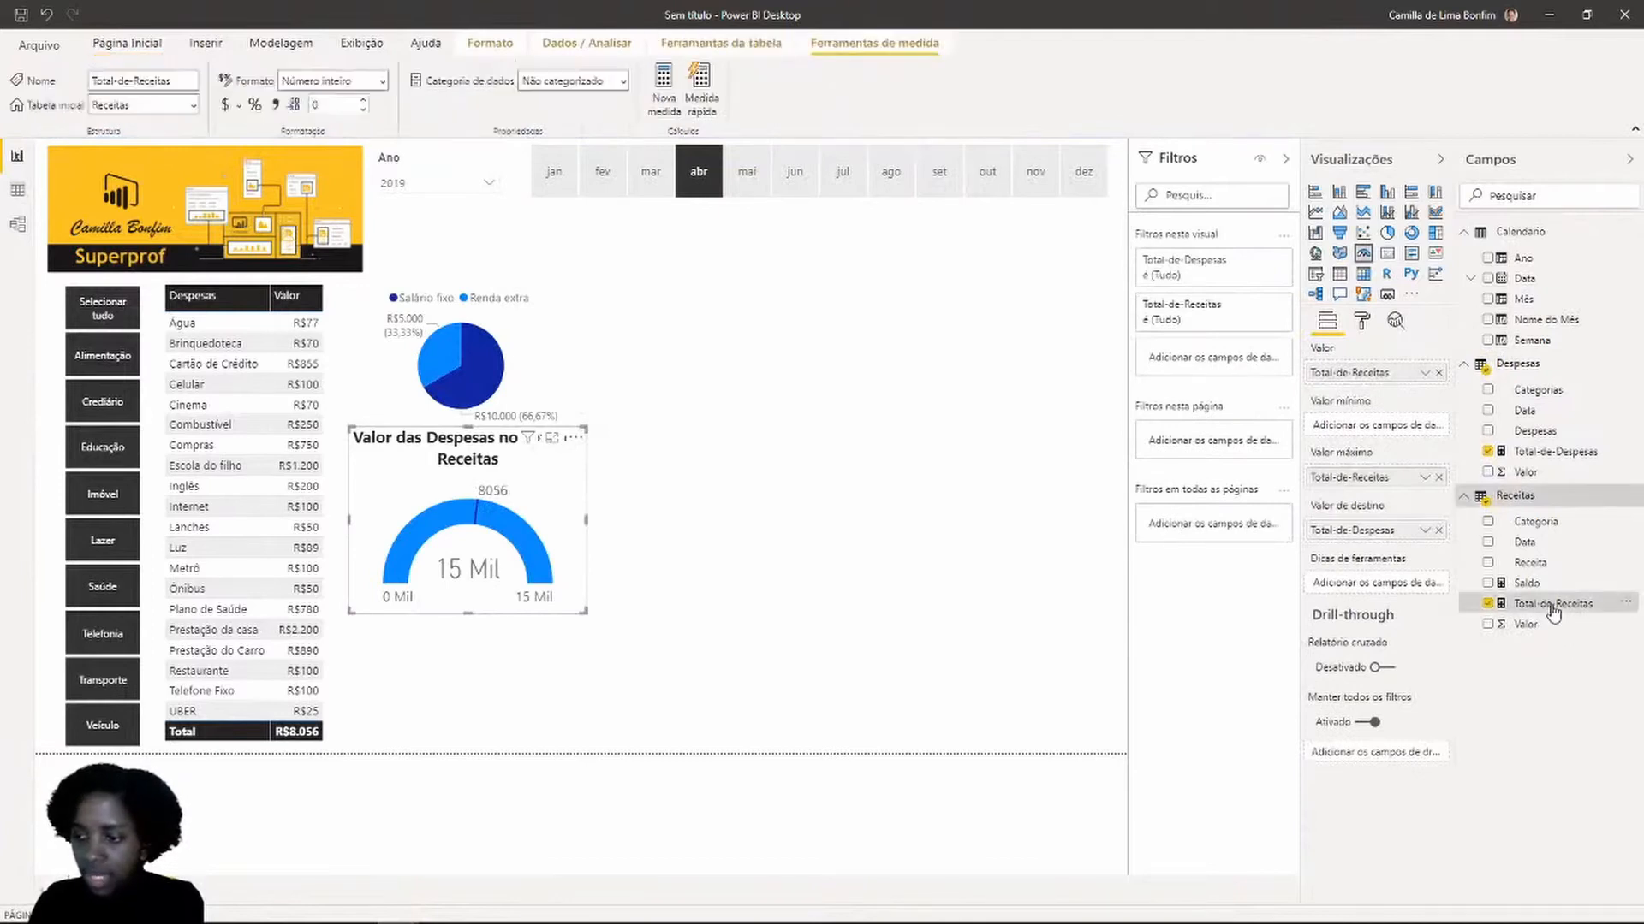
pyautogui.click(276, 105)
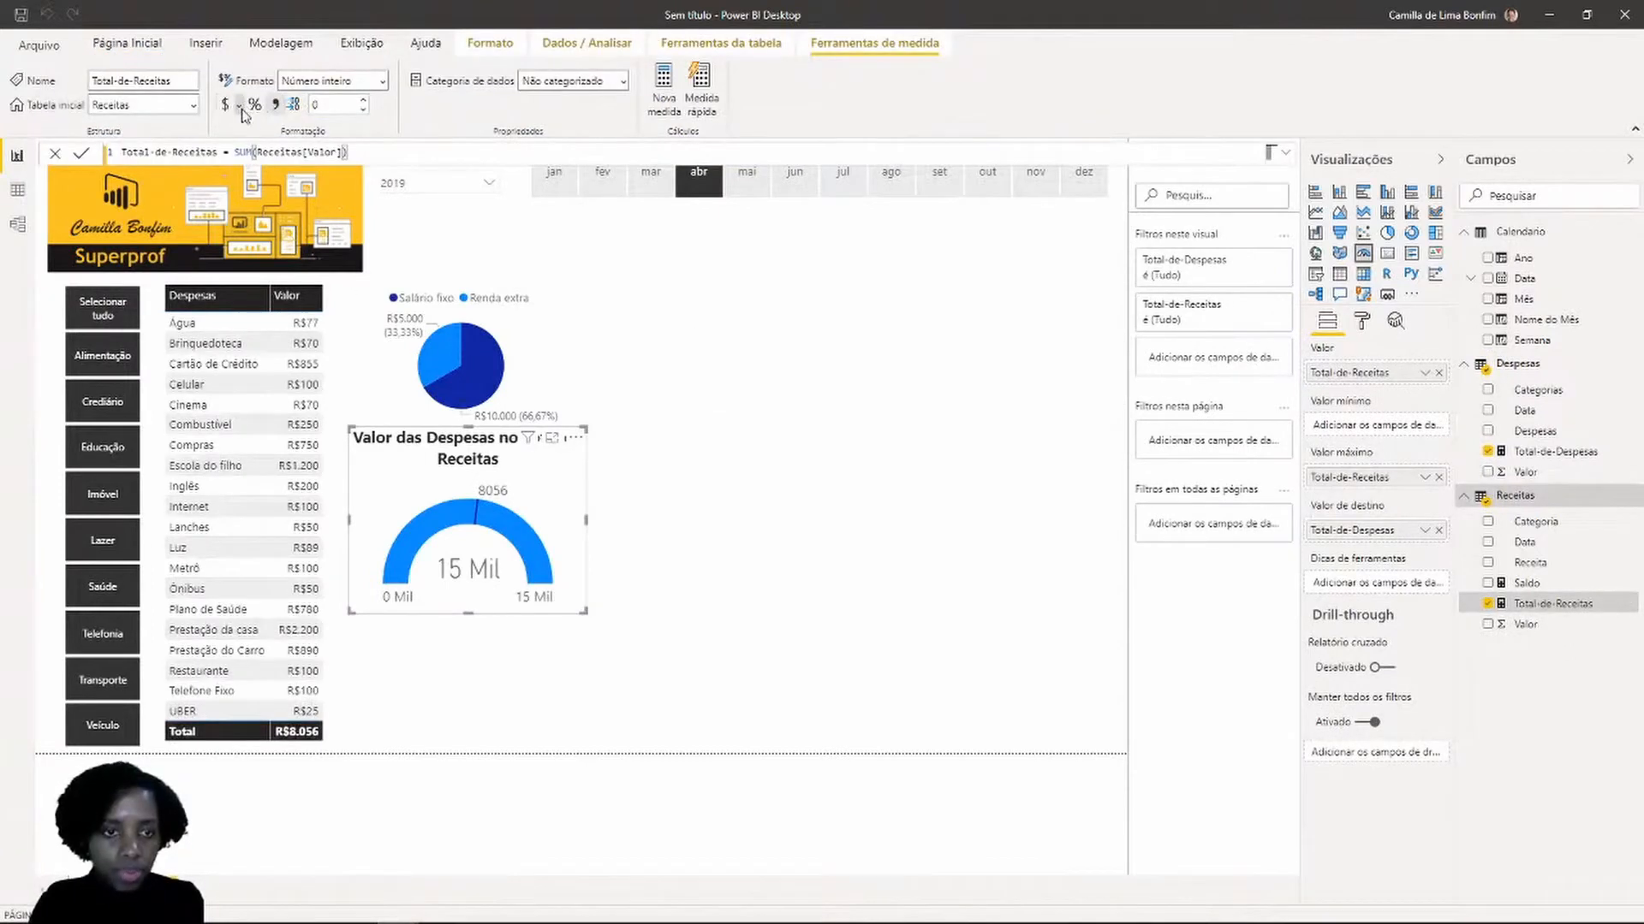
pyautogui.click(239, 105)
pyautogui.click(256, 162)
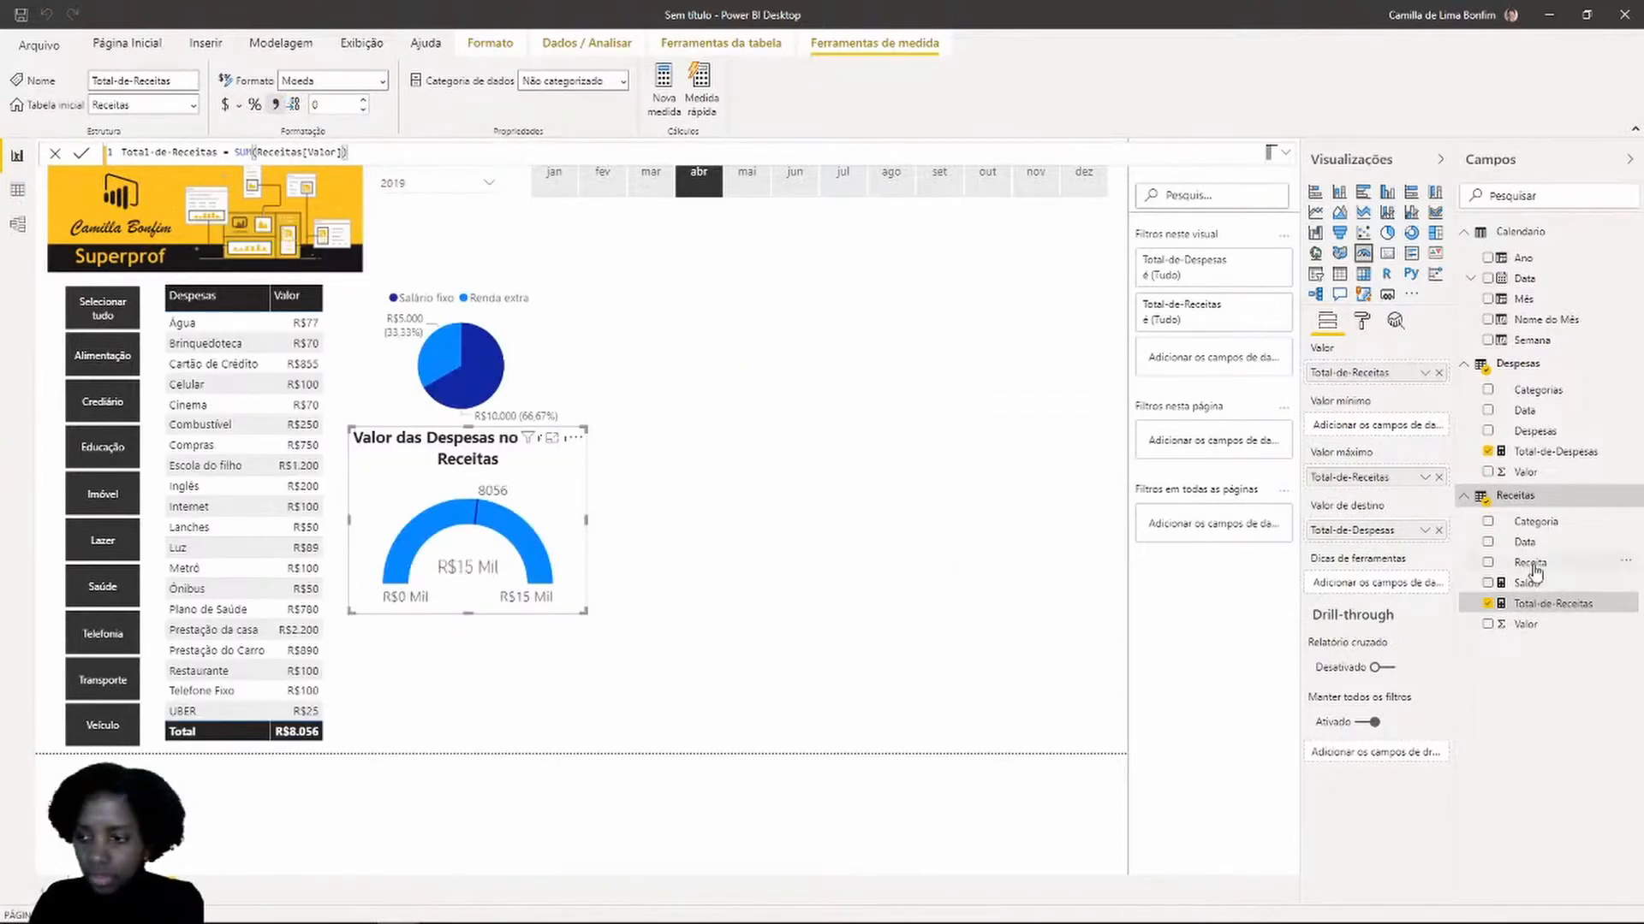
# Format the Total-de-Despesas measure as currency in R$ with a thousands separator
pyautogui.click(1551, 453)
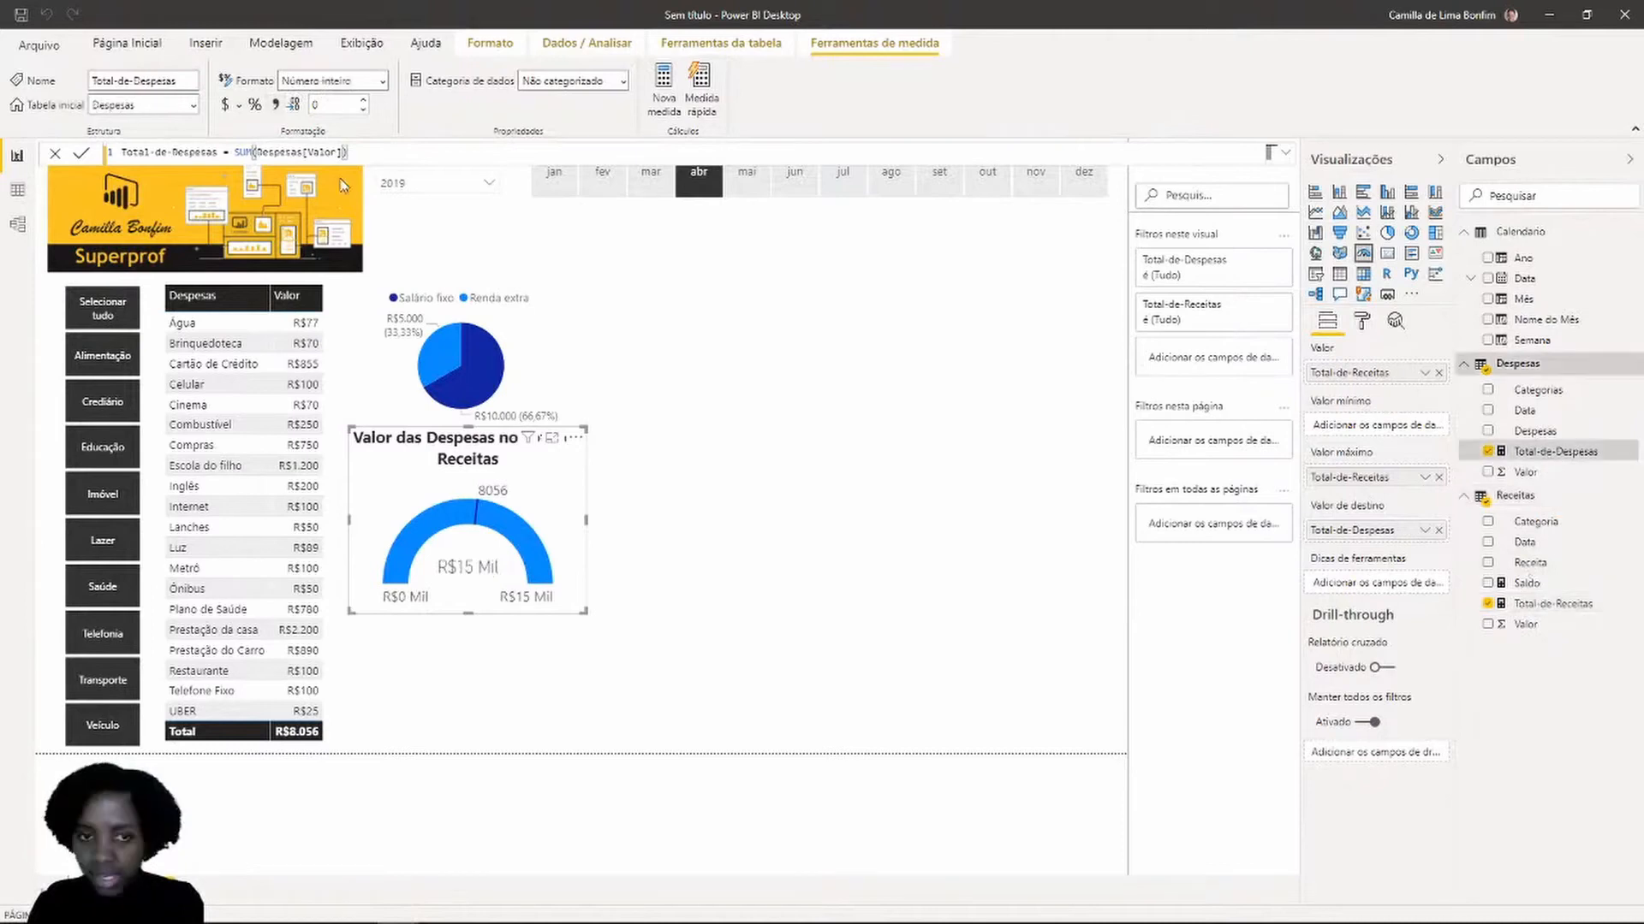
pyautogui.click(274, 104)
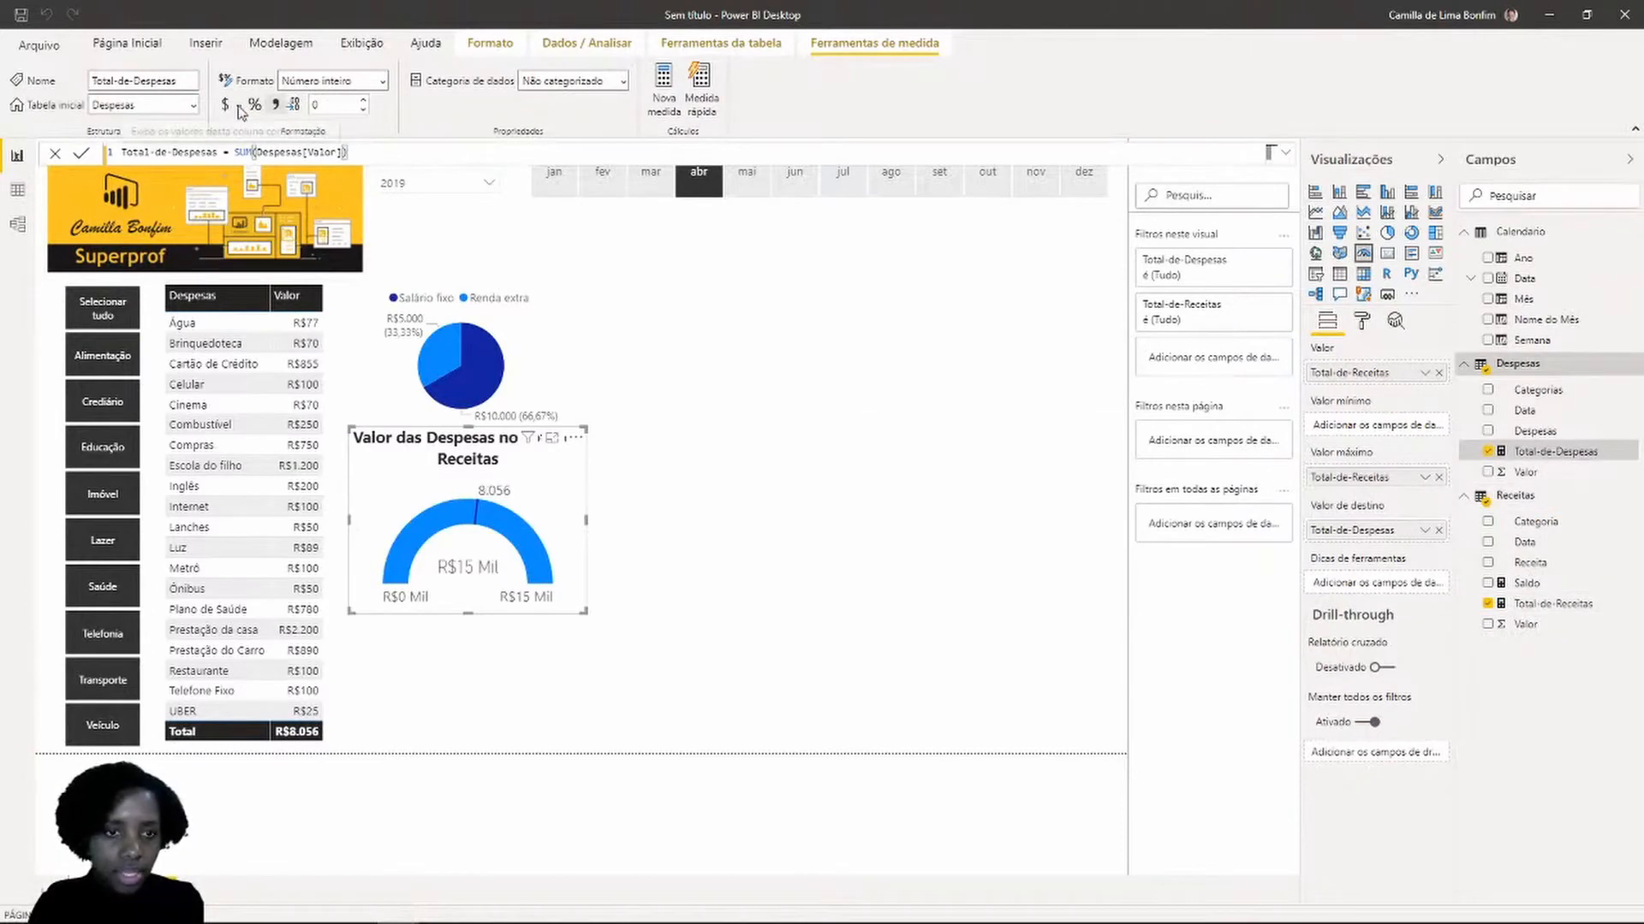
pyautogui.click(240, 105)
pyautogui.click(251, 161)
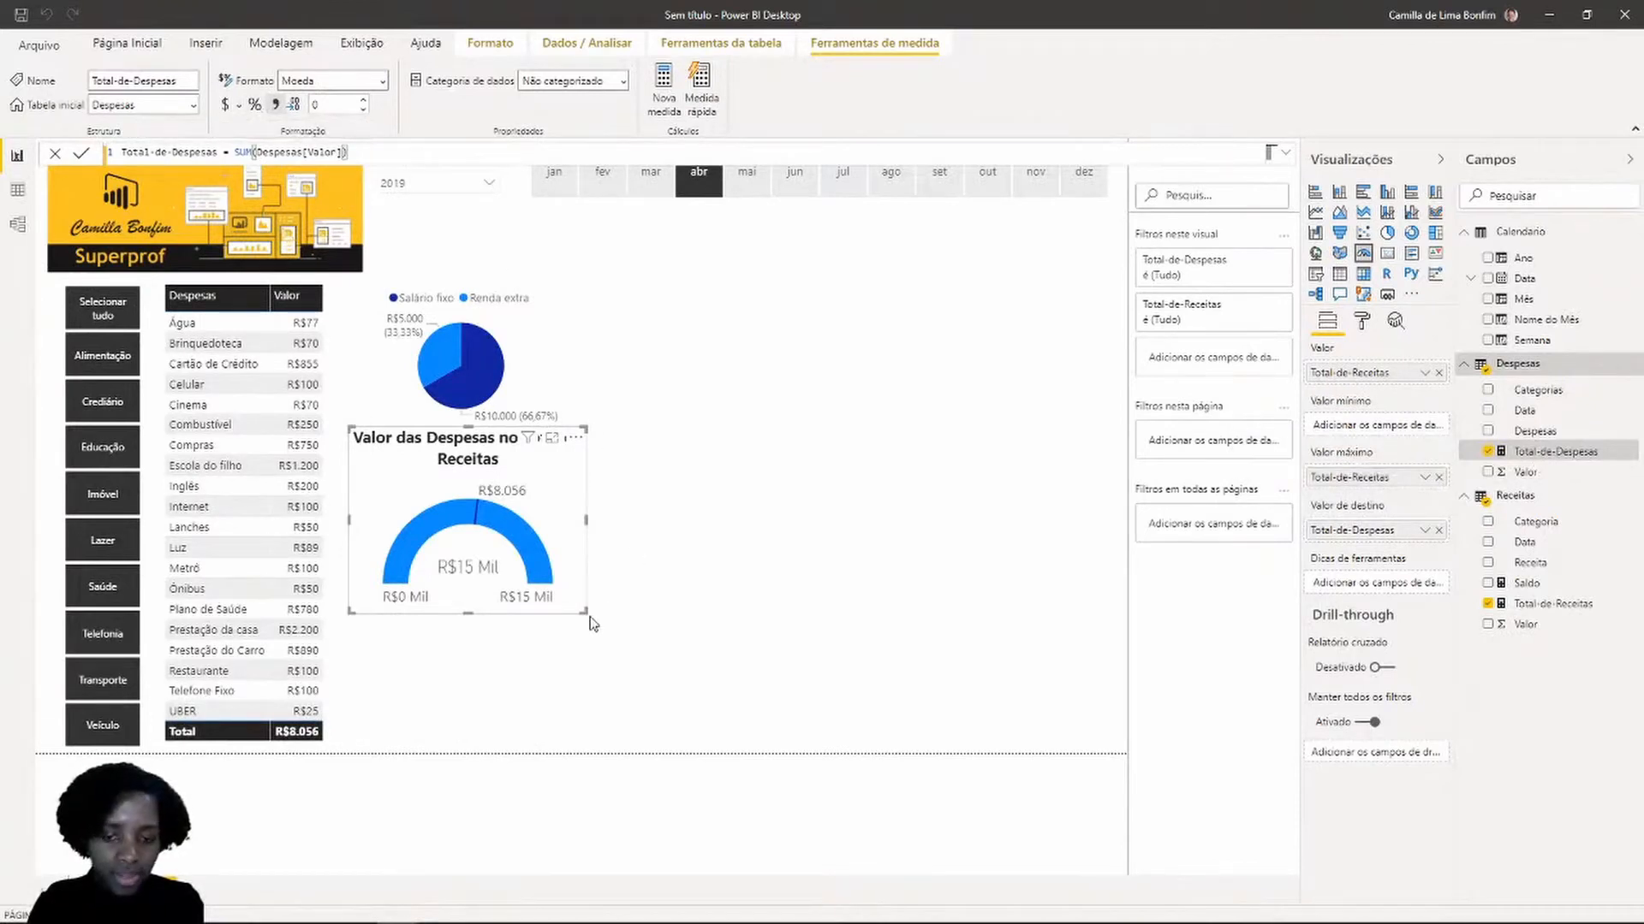
# Widen the gauge slightly, reducing its height a little, and widen the pie chart above it
pyautogui.moveTo(584, 612)
pyautogui.mouseDown()
pyautogui.moveTo(579, 596)
pyautogui.moveTo(607, 608)
pyautogui.mouseUp()
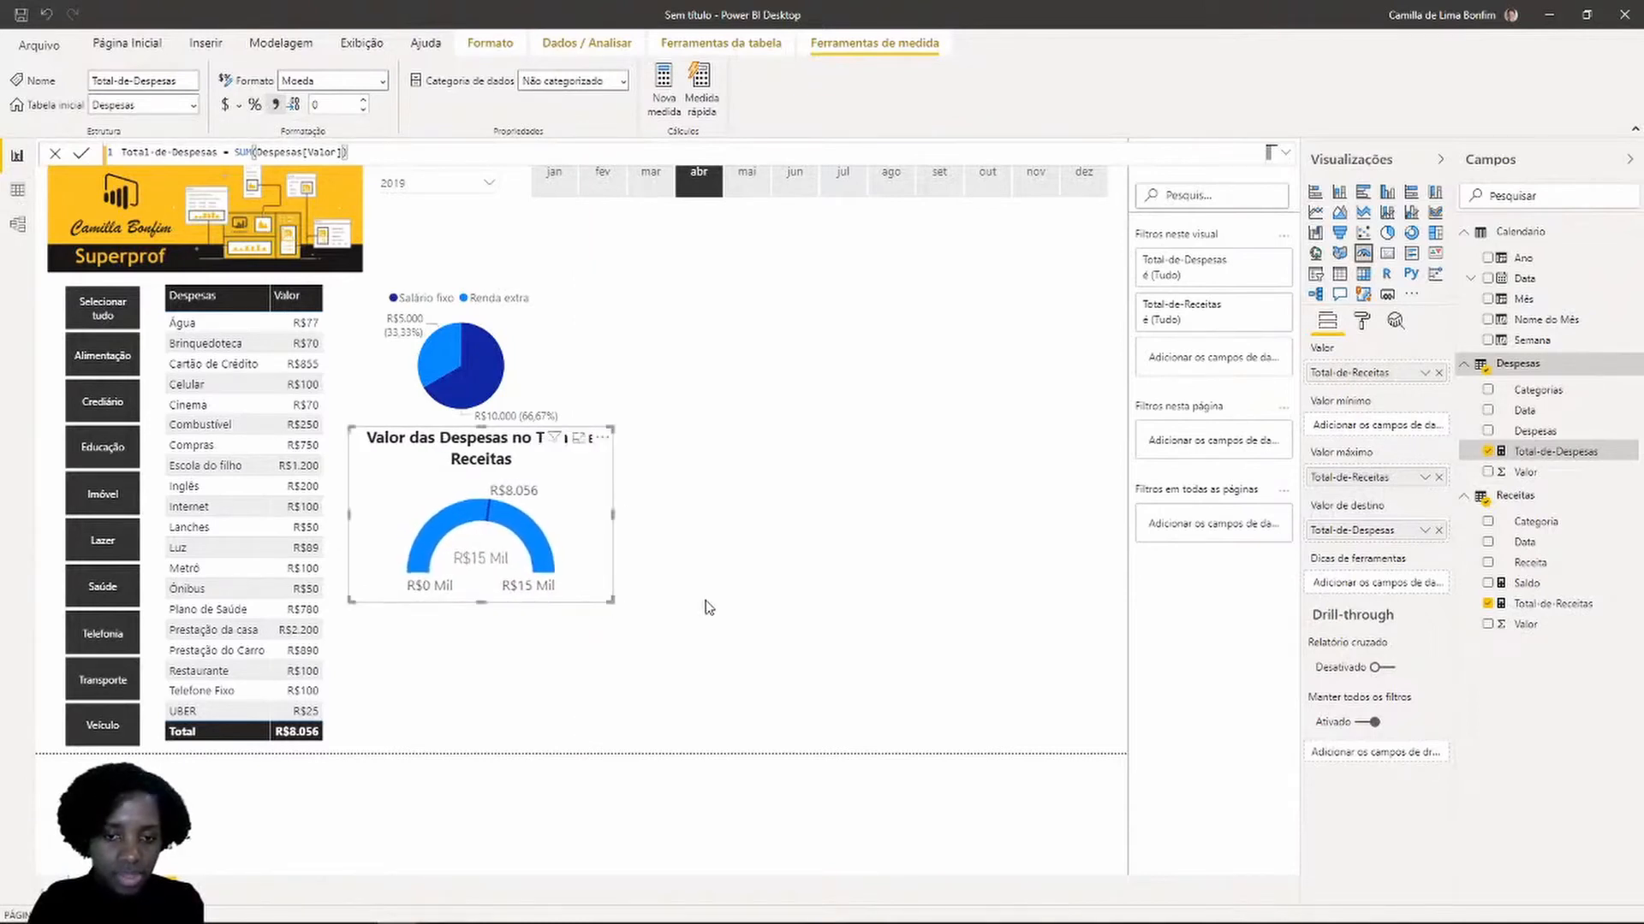
pyautogui.click(584, 370)
pyautogui.click(565, 363)
pyautogui.moveTo(572, 424); pyautogui.dragTo(590, 427)
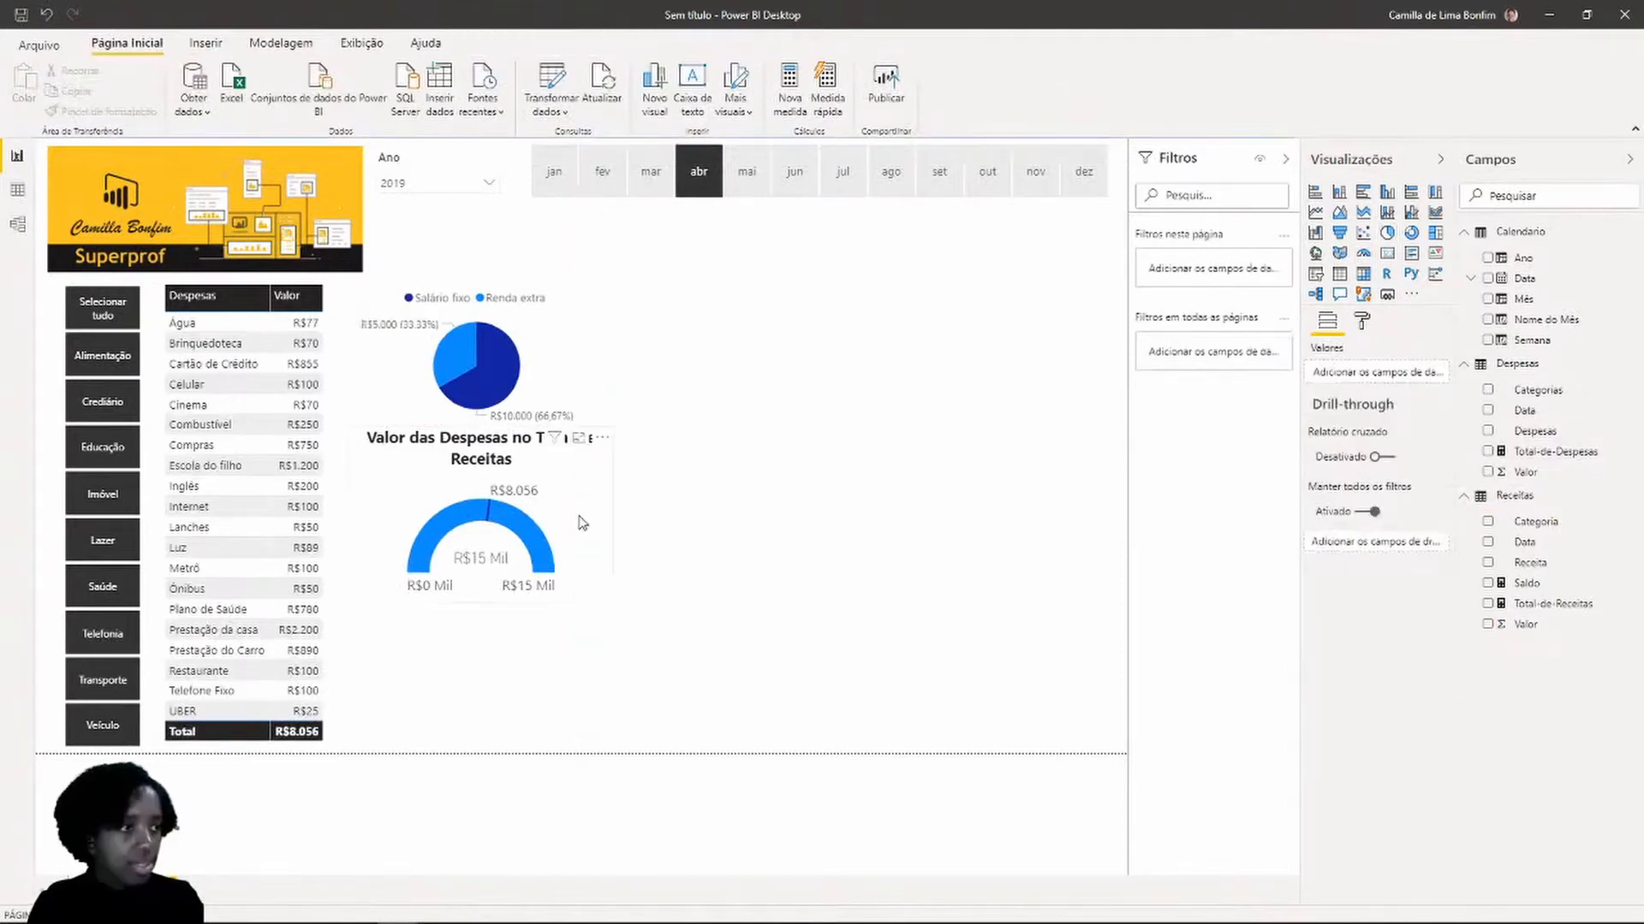
# Set the gauge's target colour to the red theme colour
pyautogui.click(583, 518)
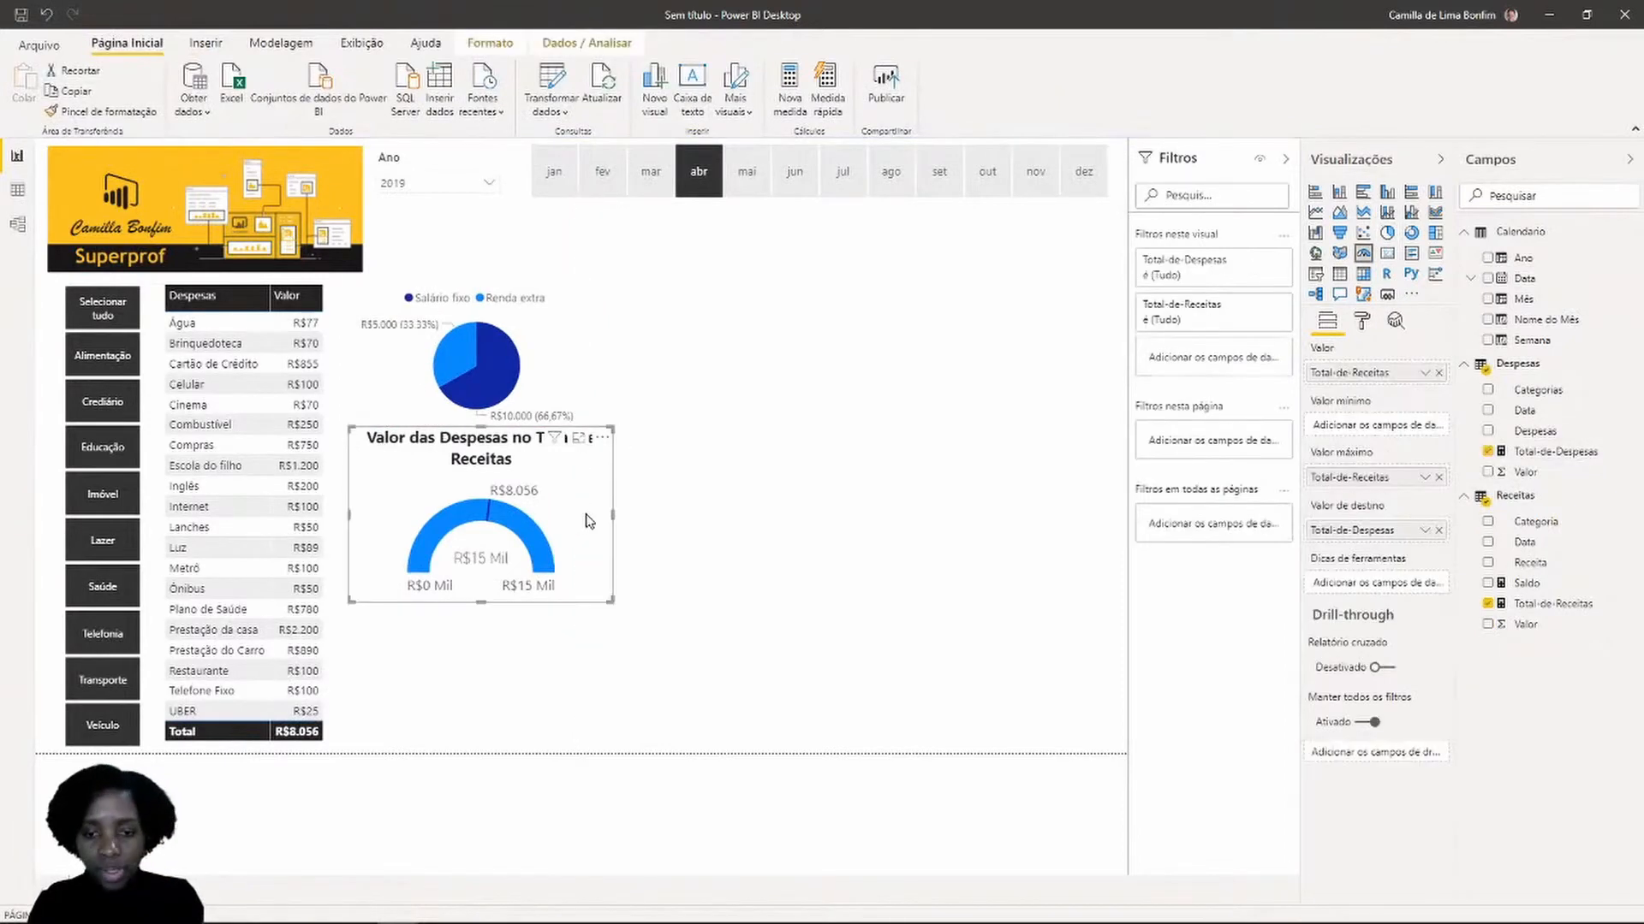
pyautogui.click(1362, 321)
pyautogui.click(1361, 416)
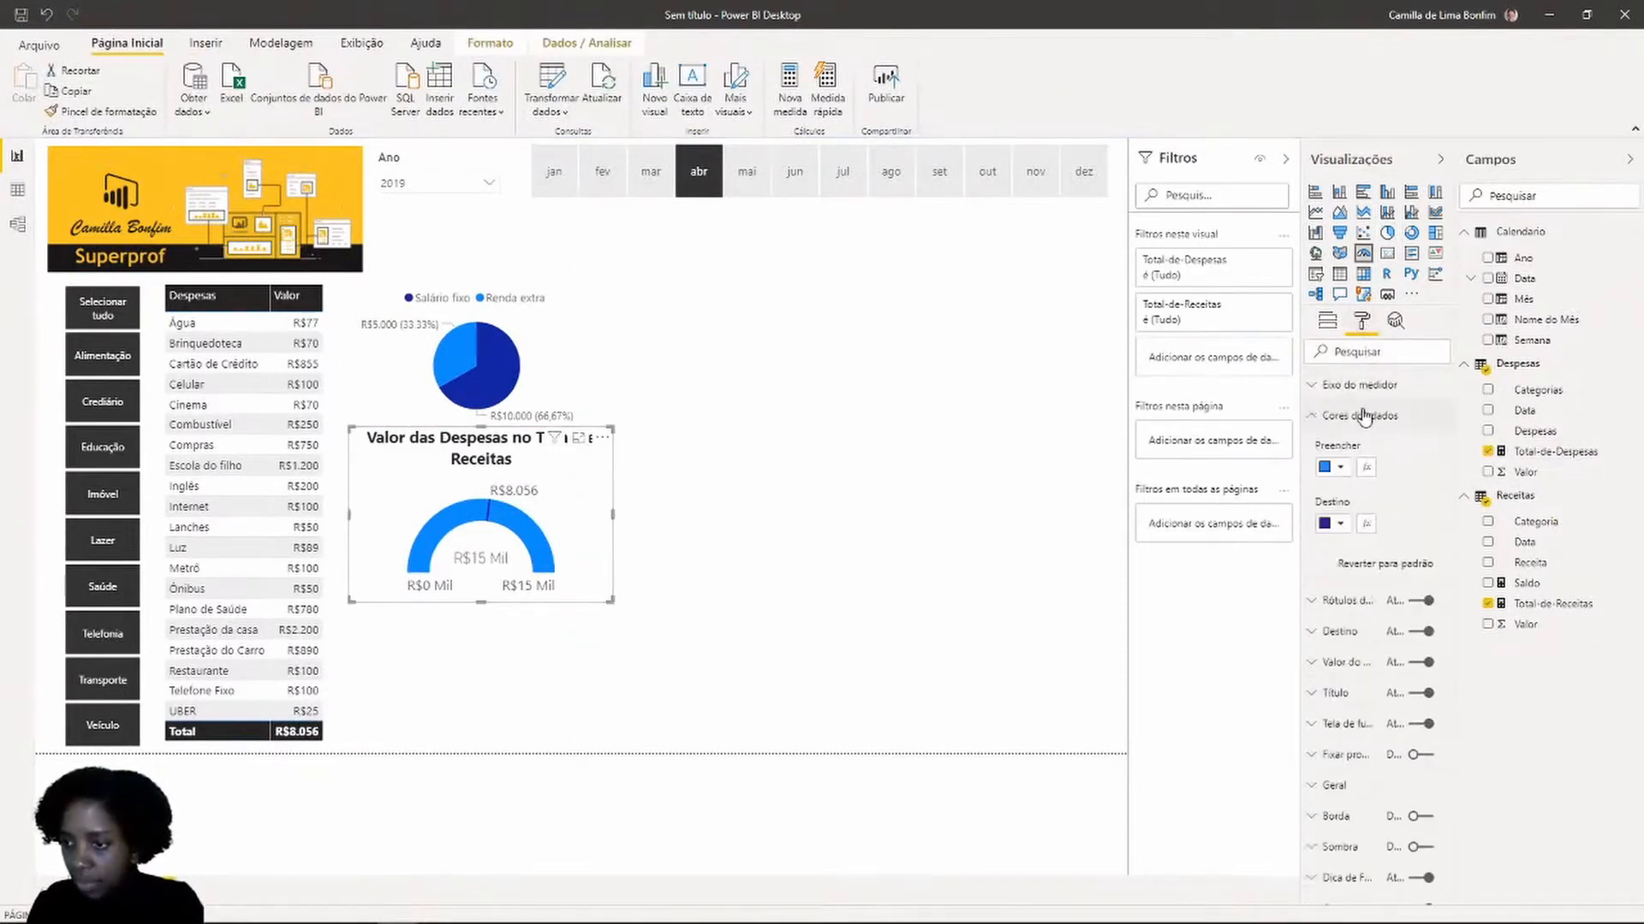
pyautogui.click(1345, 534)
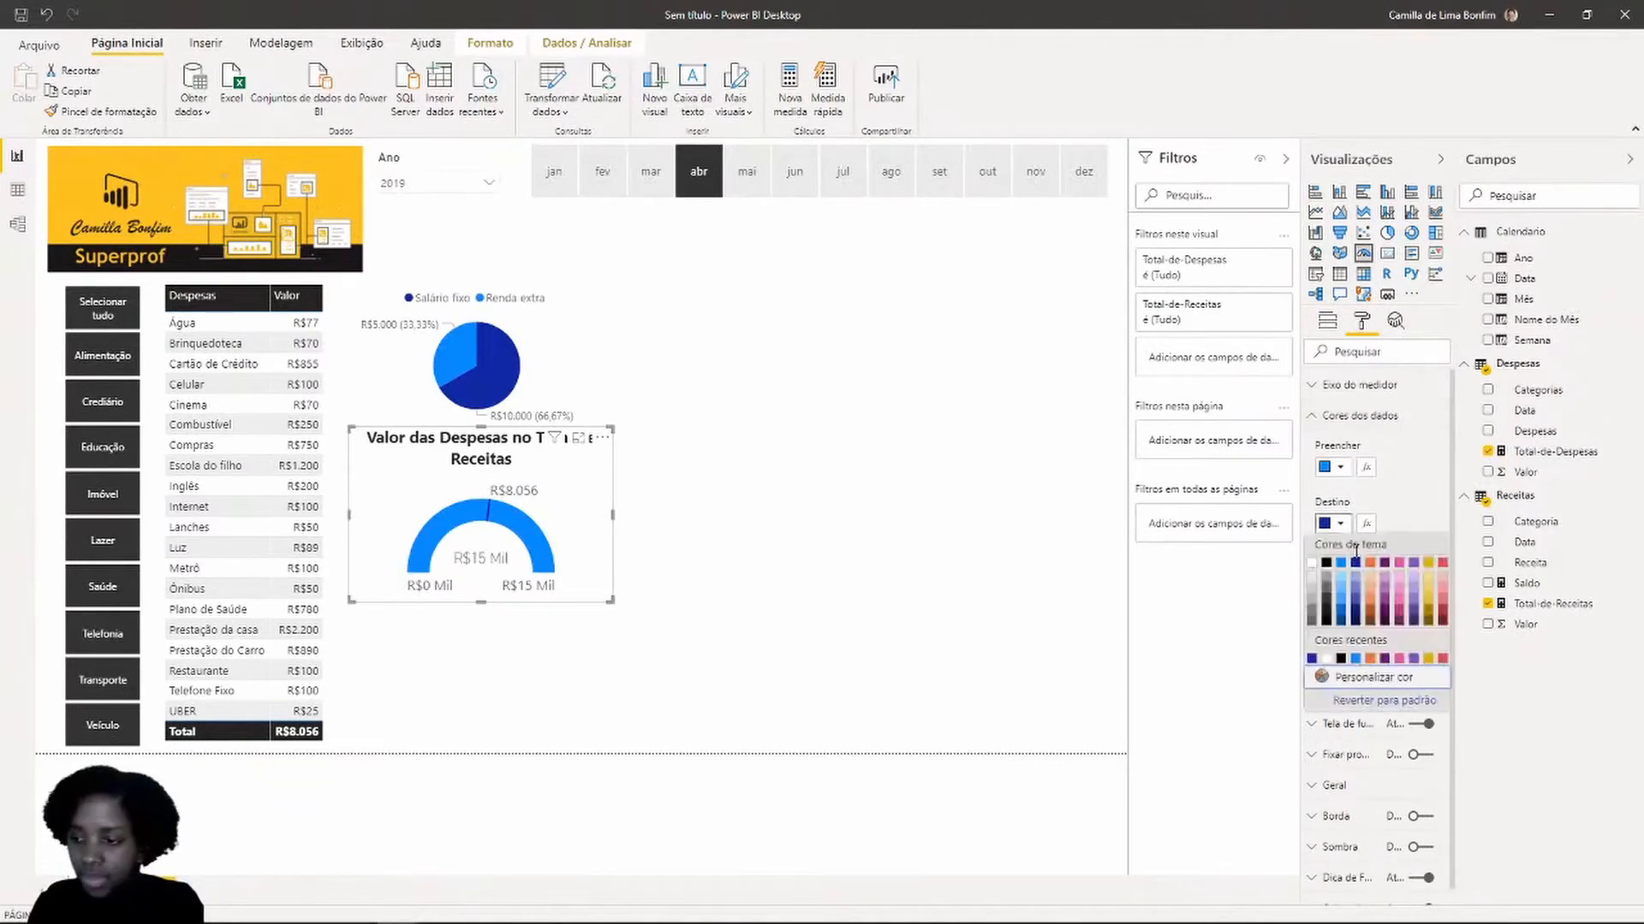
pyautogui.click(1443, 564)
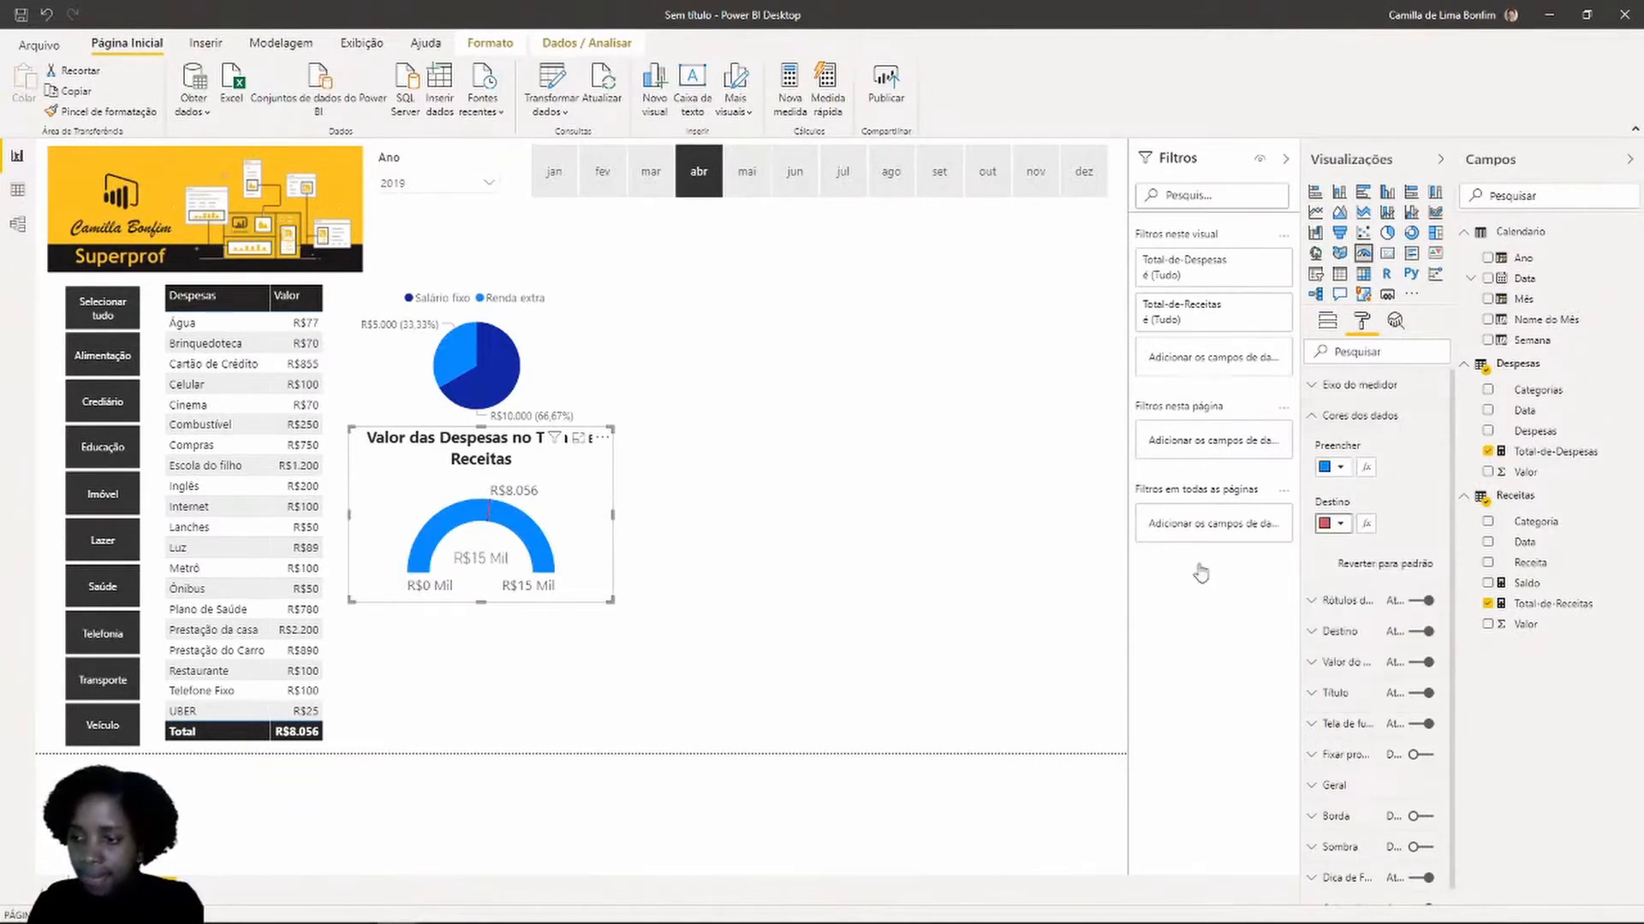
# Set the gauge's target colour to dark blue and its fill colour to red
pyautogui.click(1340, 524)
pyautogui.click(1355, 562)
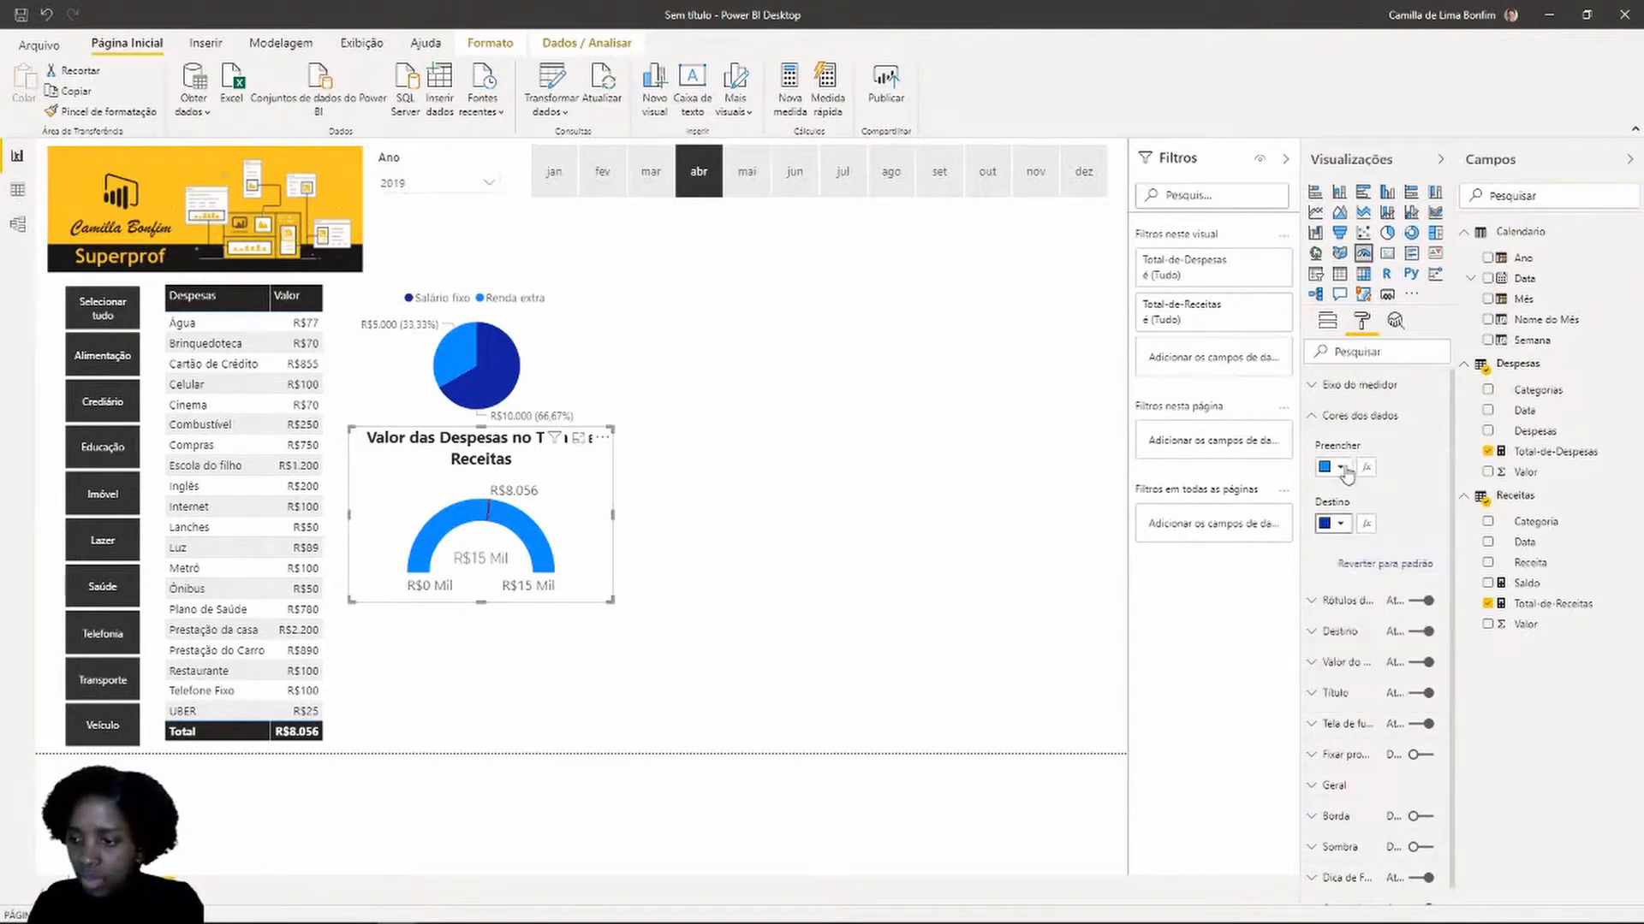
pyautogui.click(1341, 466)
pyautogui.click(1442, 509)
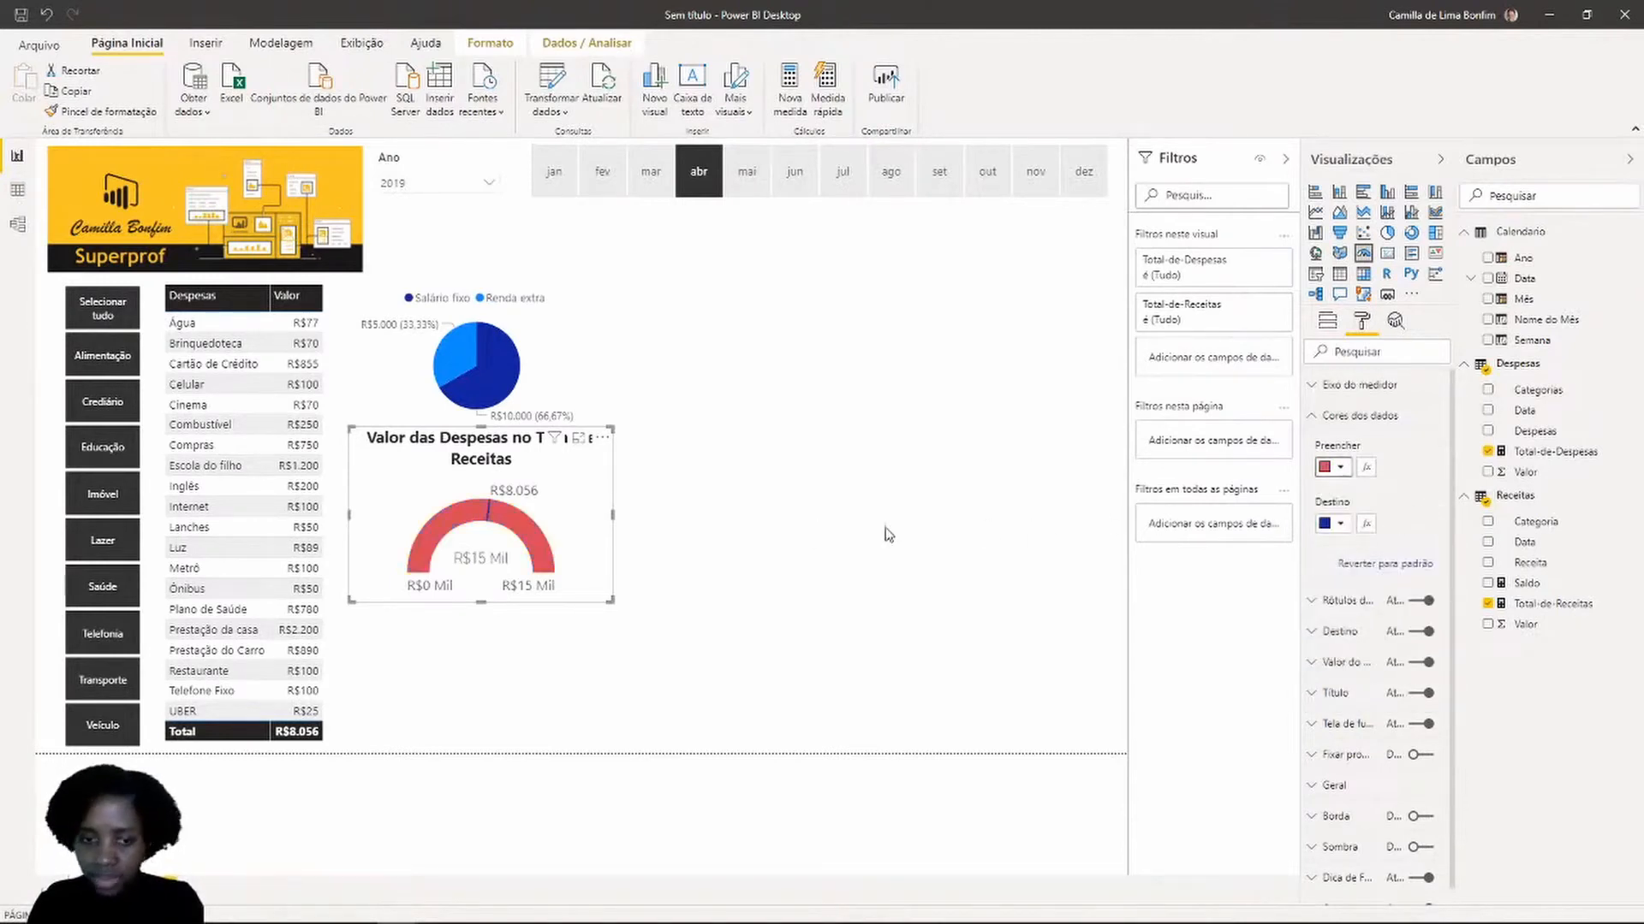
pyautogui.click(804, 544)
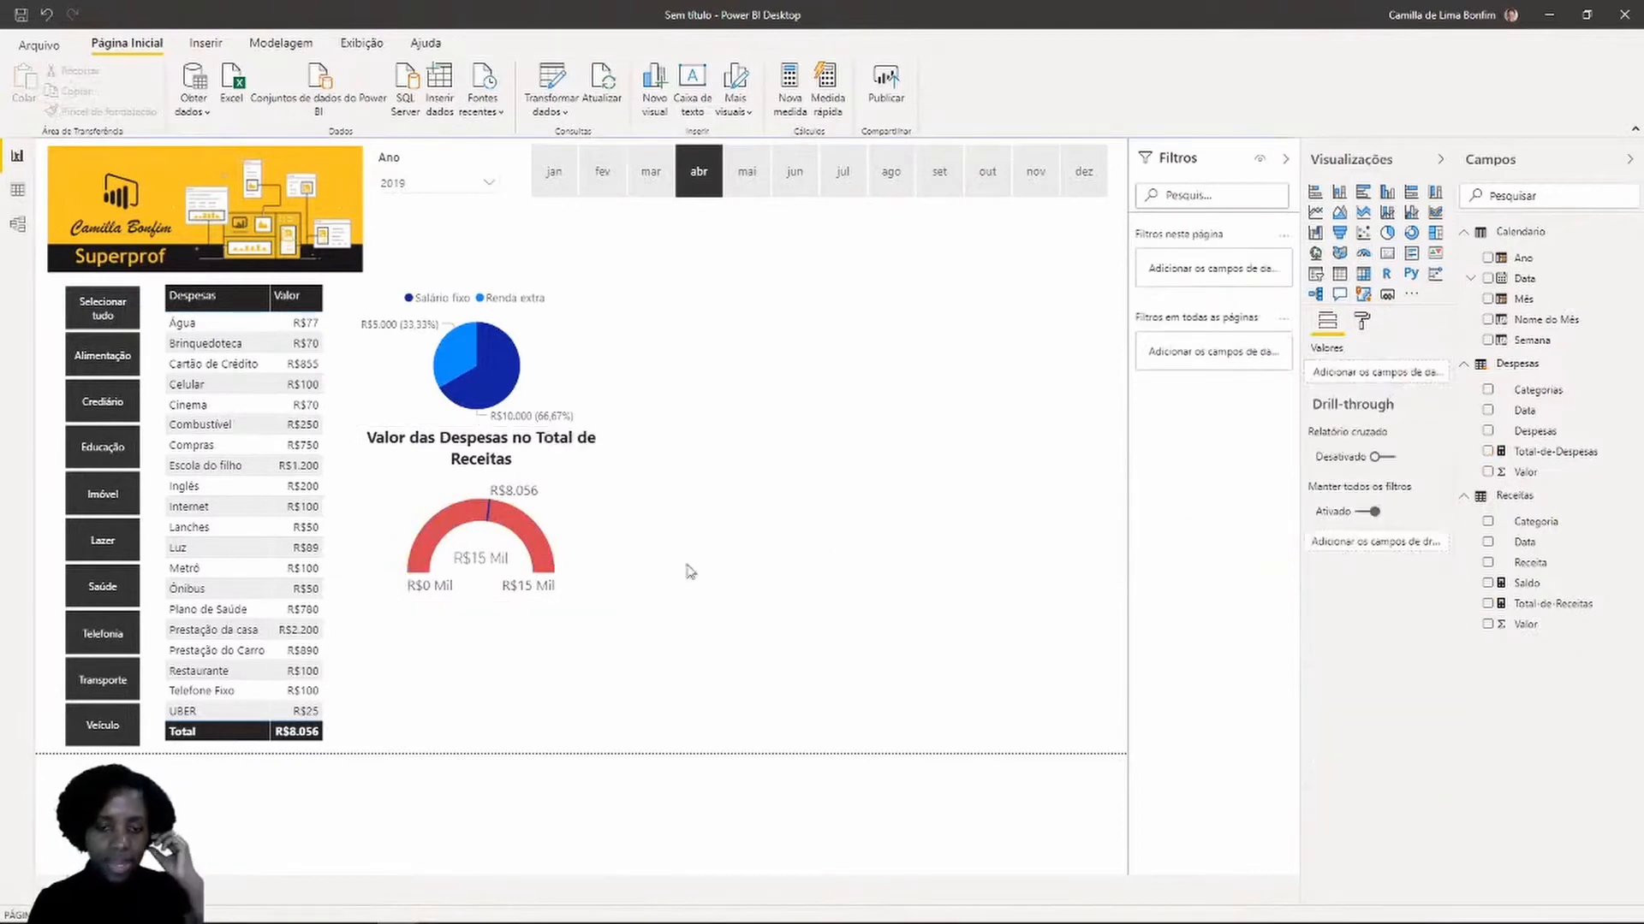
# Rename the gauge's value field to "Total de Receitas", replacing the hyphens with spaces
pyautogui.moveTo(535, 548)
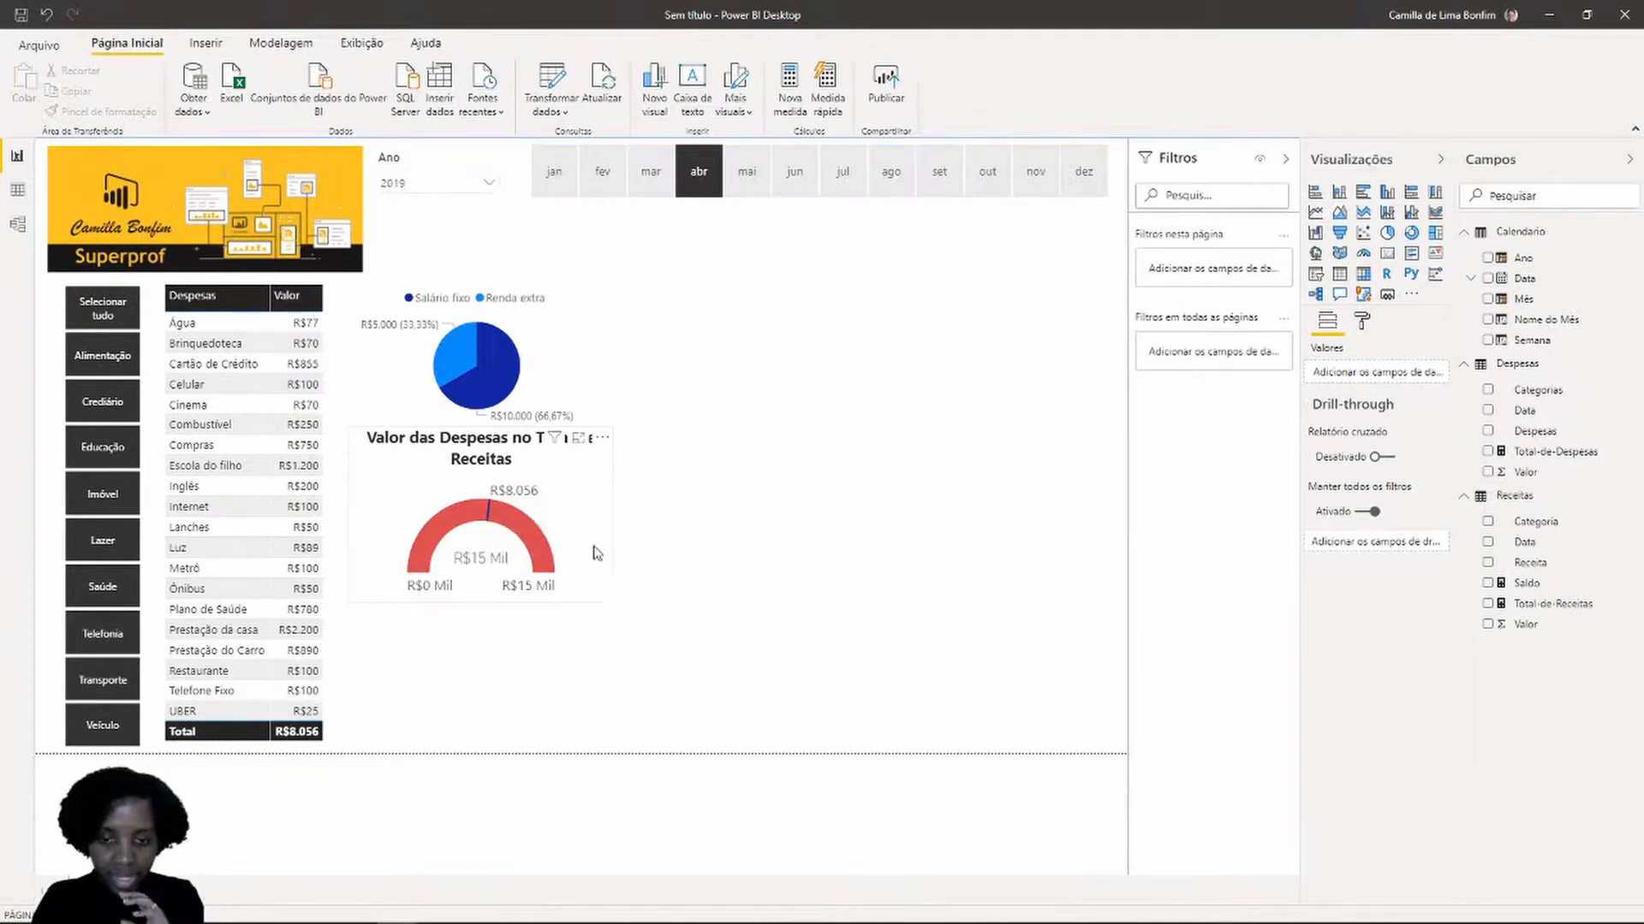
pyautogui.click(516, 527)
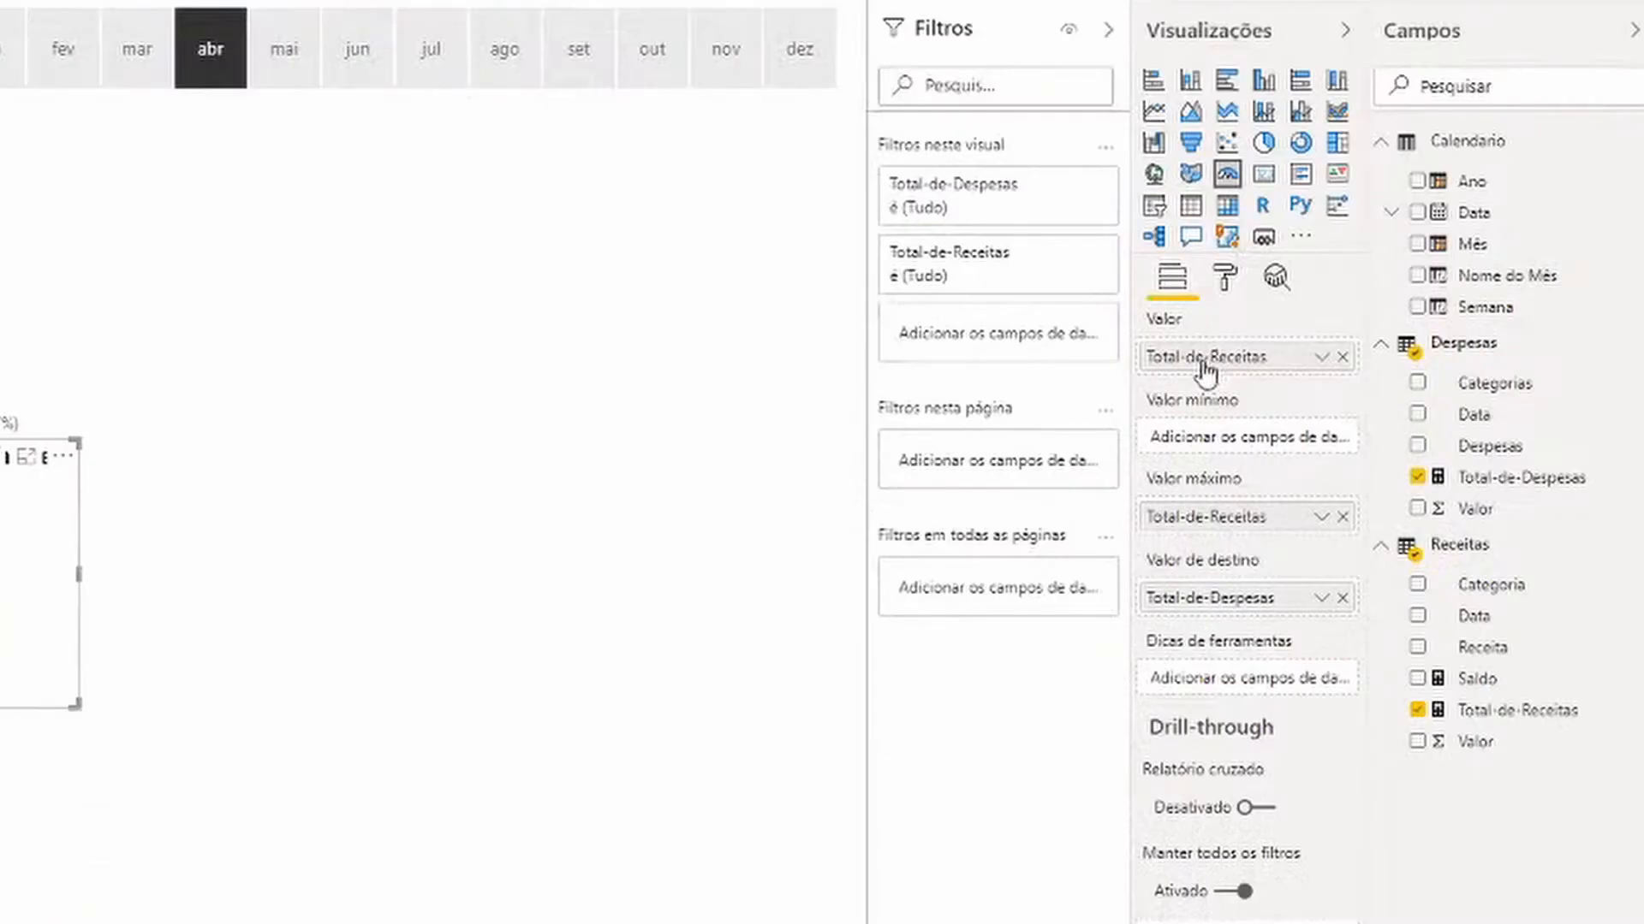
pyautogui.doubleClick(1201, 360)
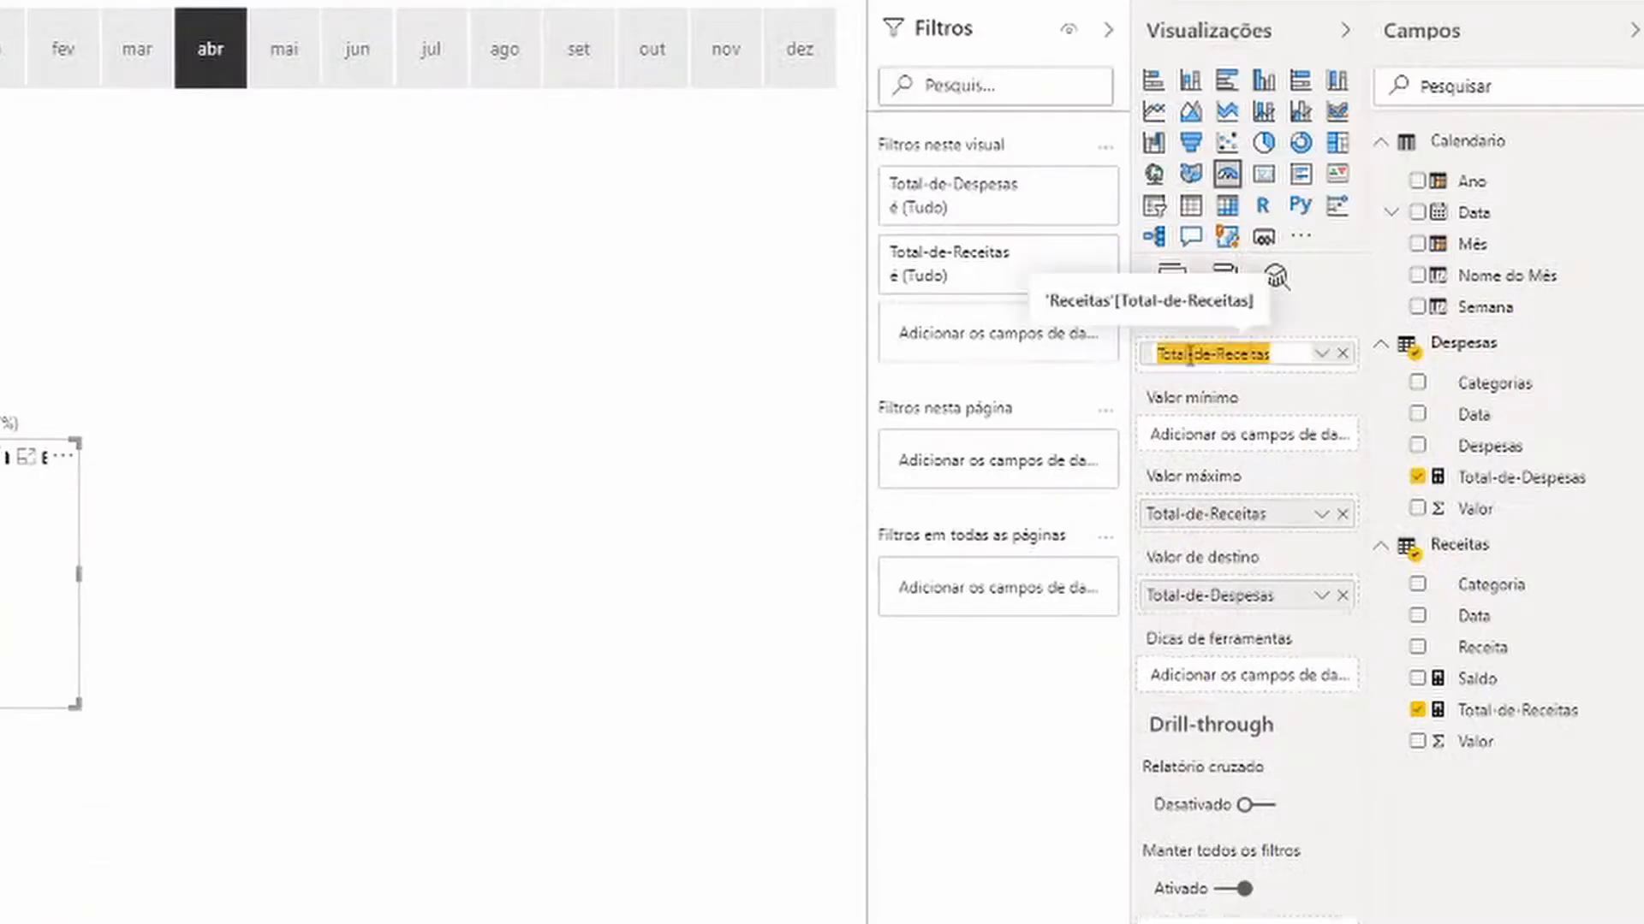
pyautogui.click(1188, 355)
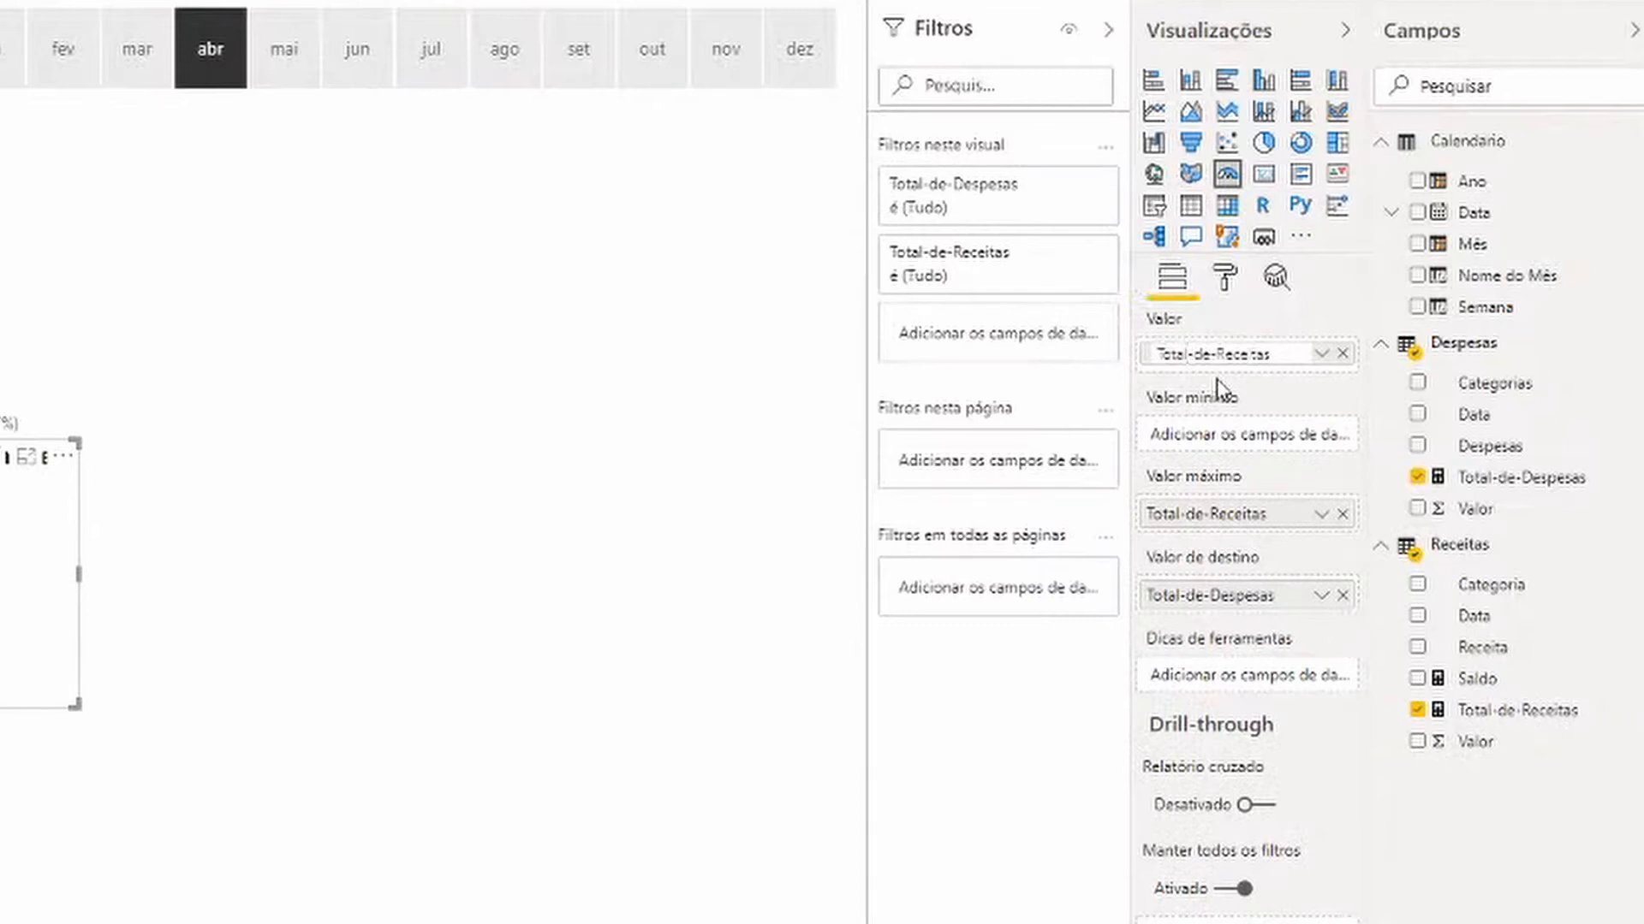
pyautogui.press('Delete')
pyautogui.press('Right')
pyautogui.press('Right')
pyautogui.press('Delete')
pyautogui.press('Return')
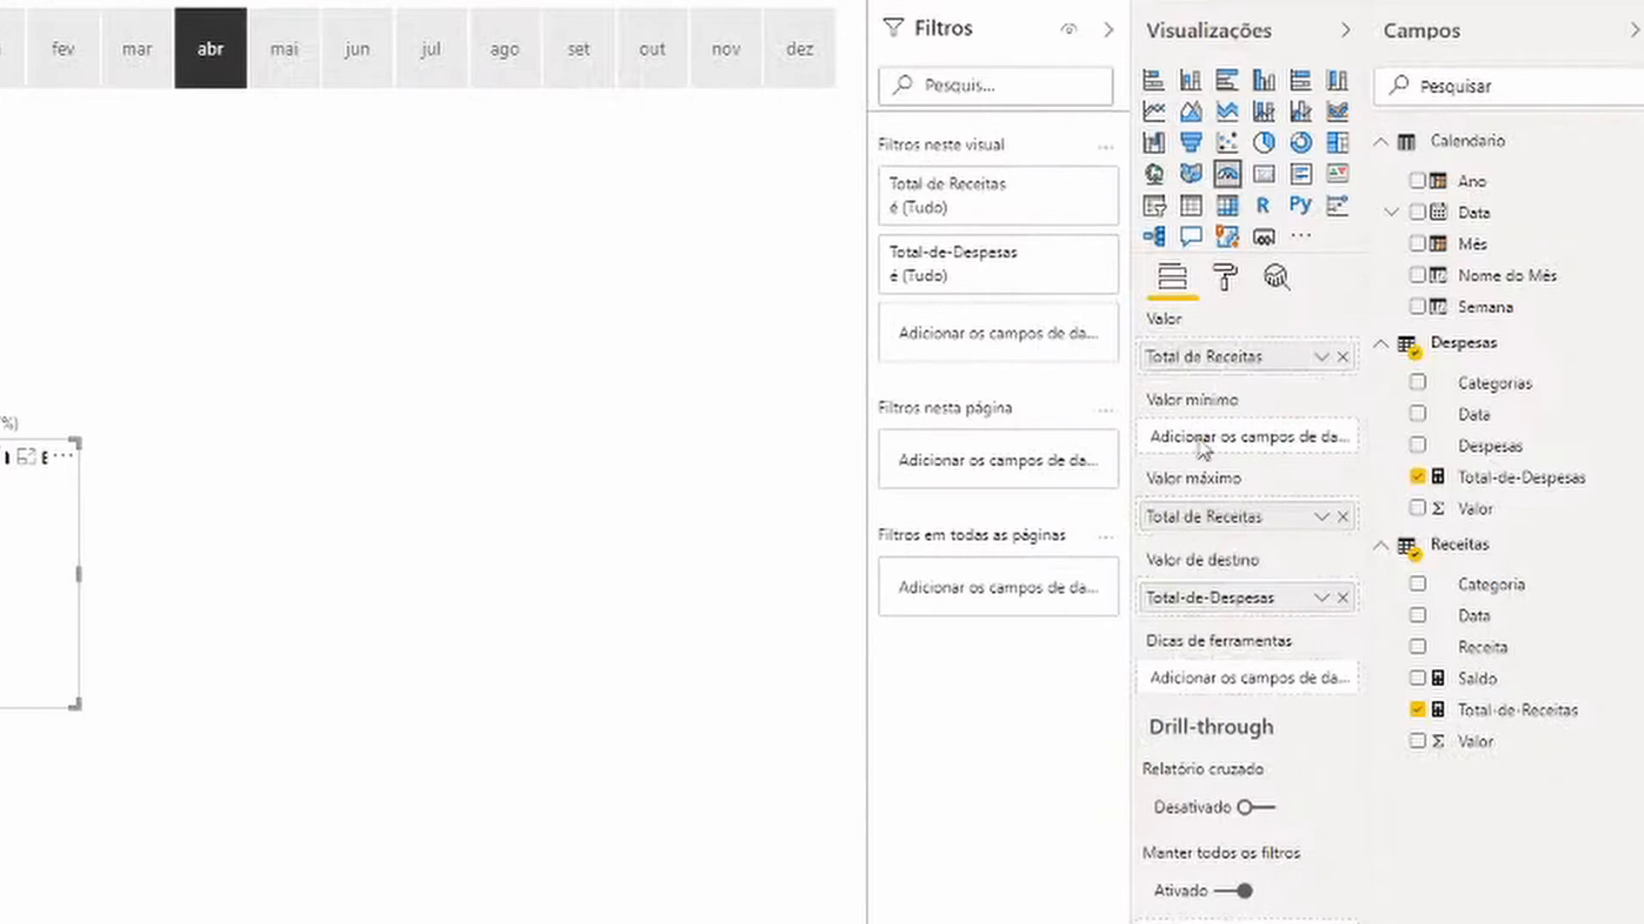
# Rename the gauge's target value field to "Total de Despesas" and deselect the gauge
pyautogui.doubleClick(1184, 600)
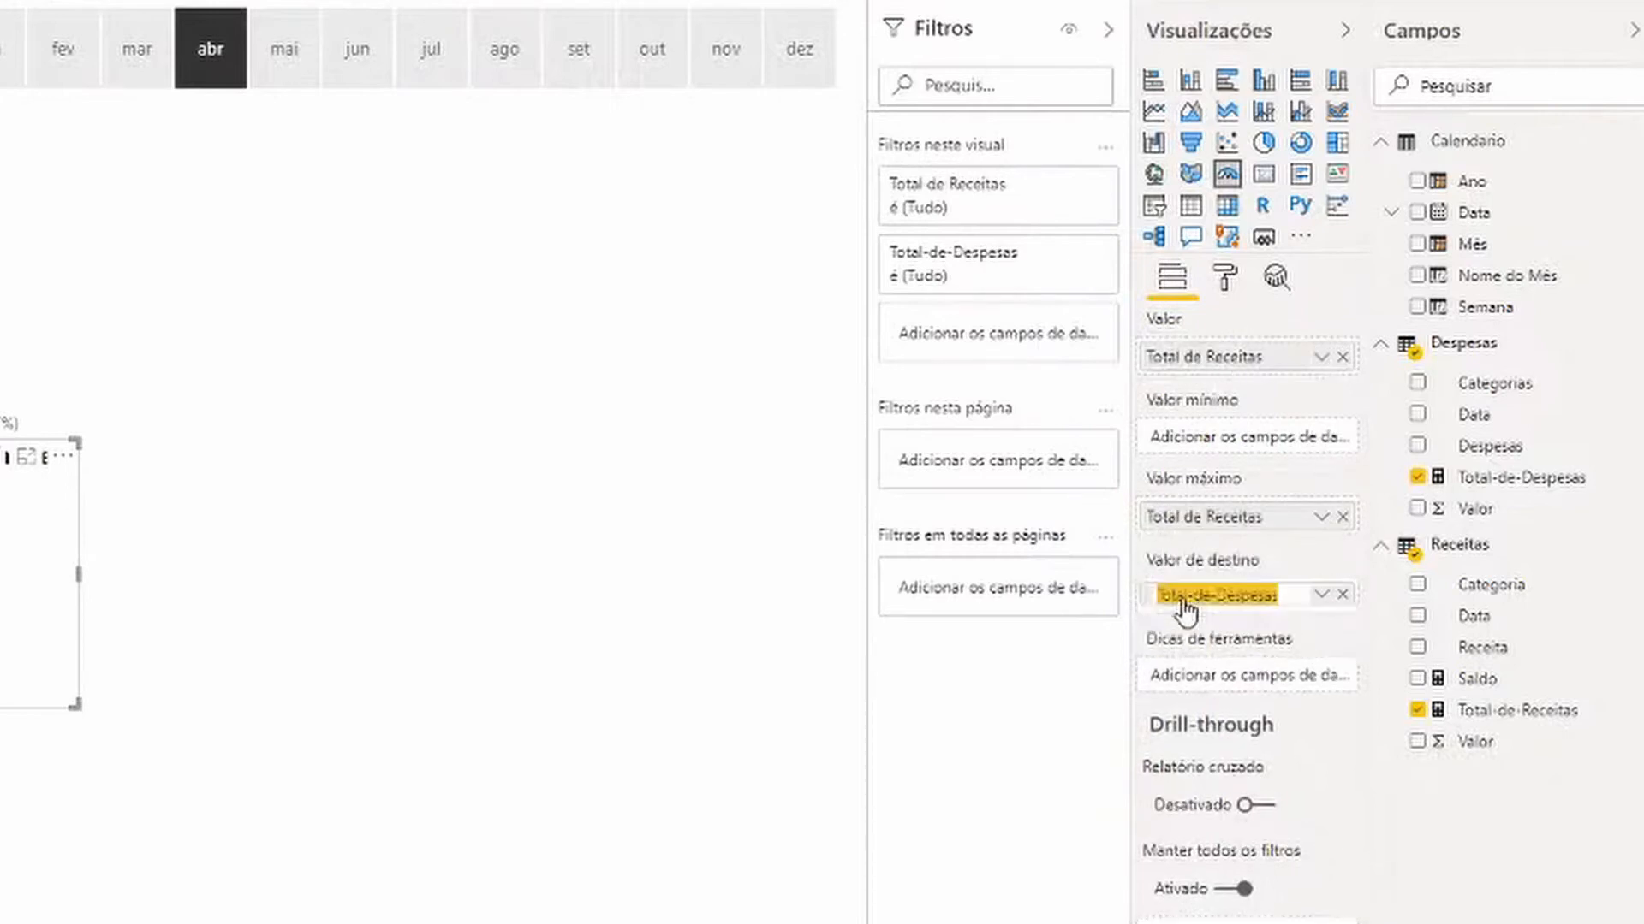
pyautogui.click(1184, 597)
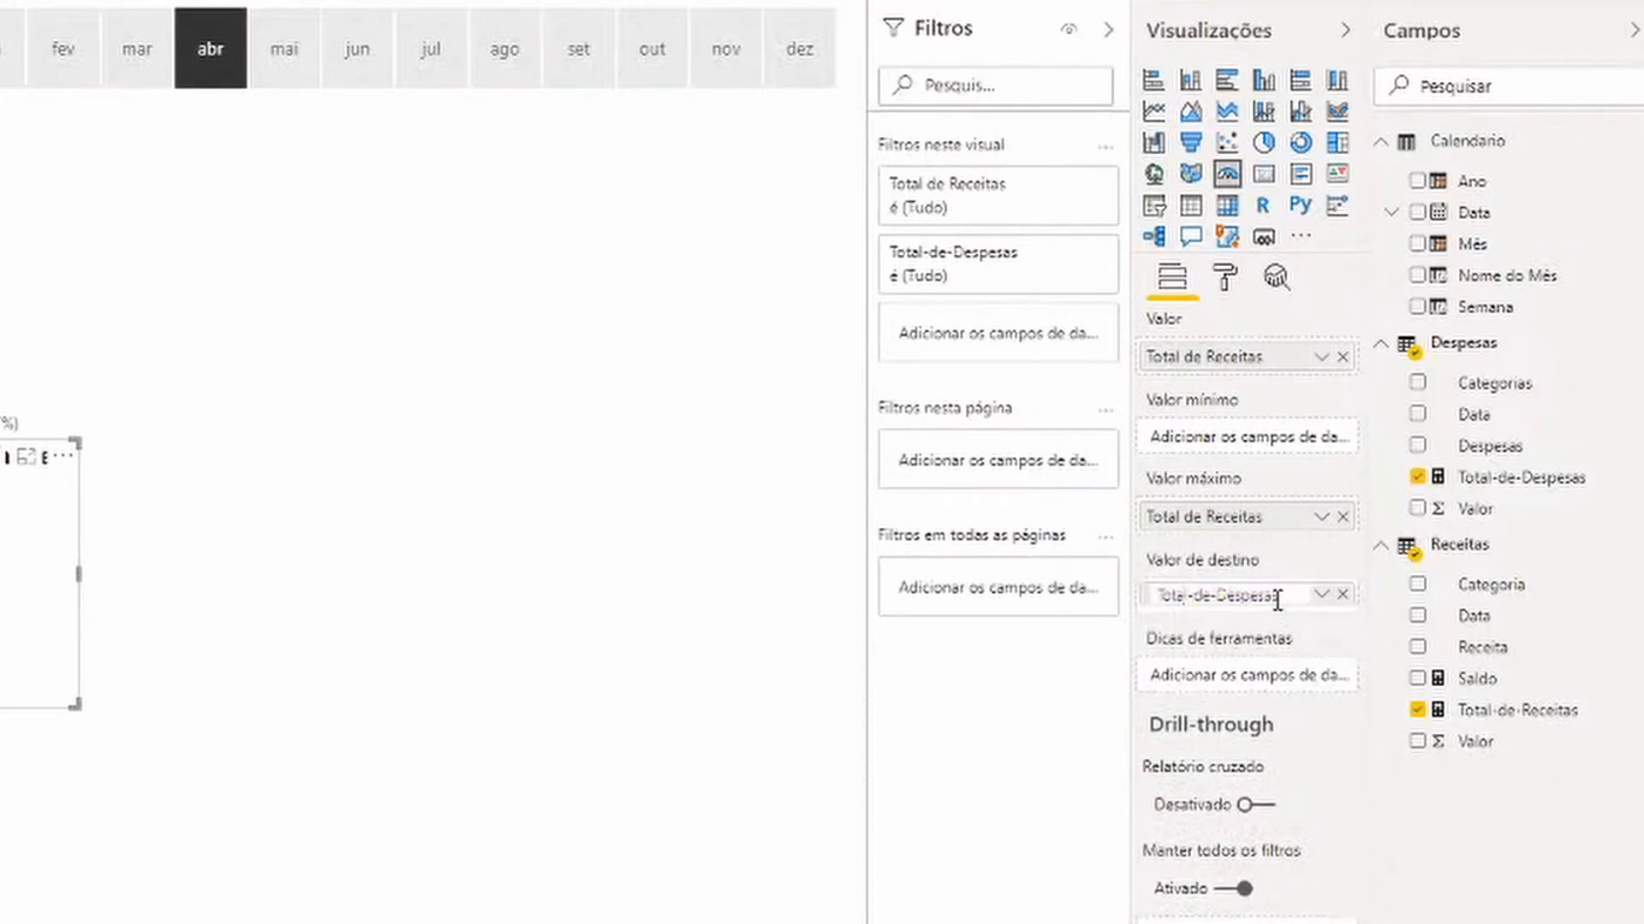
pyautogui.press('Delete')
pyautogui.press('Right')
pyautogui.press('Right')
pyautogui.press('Delete')
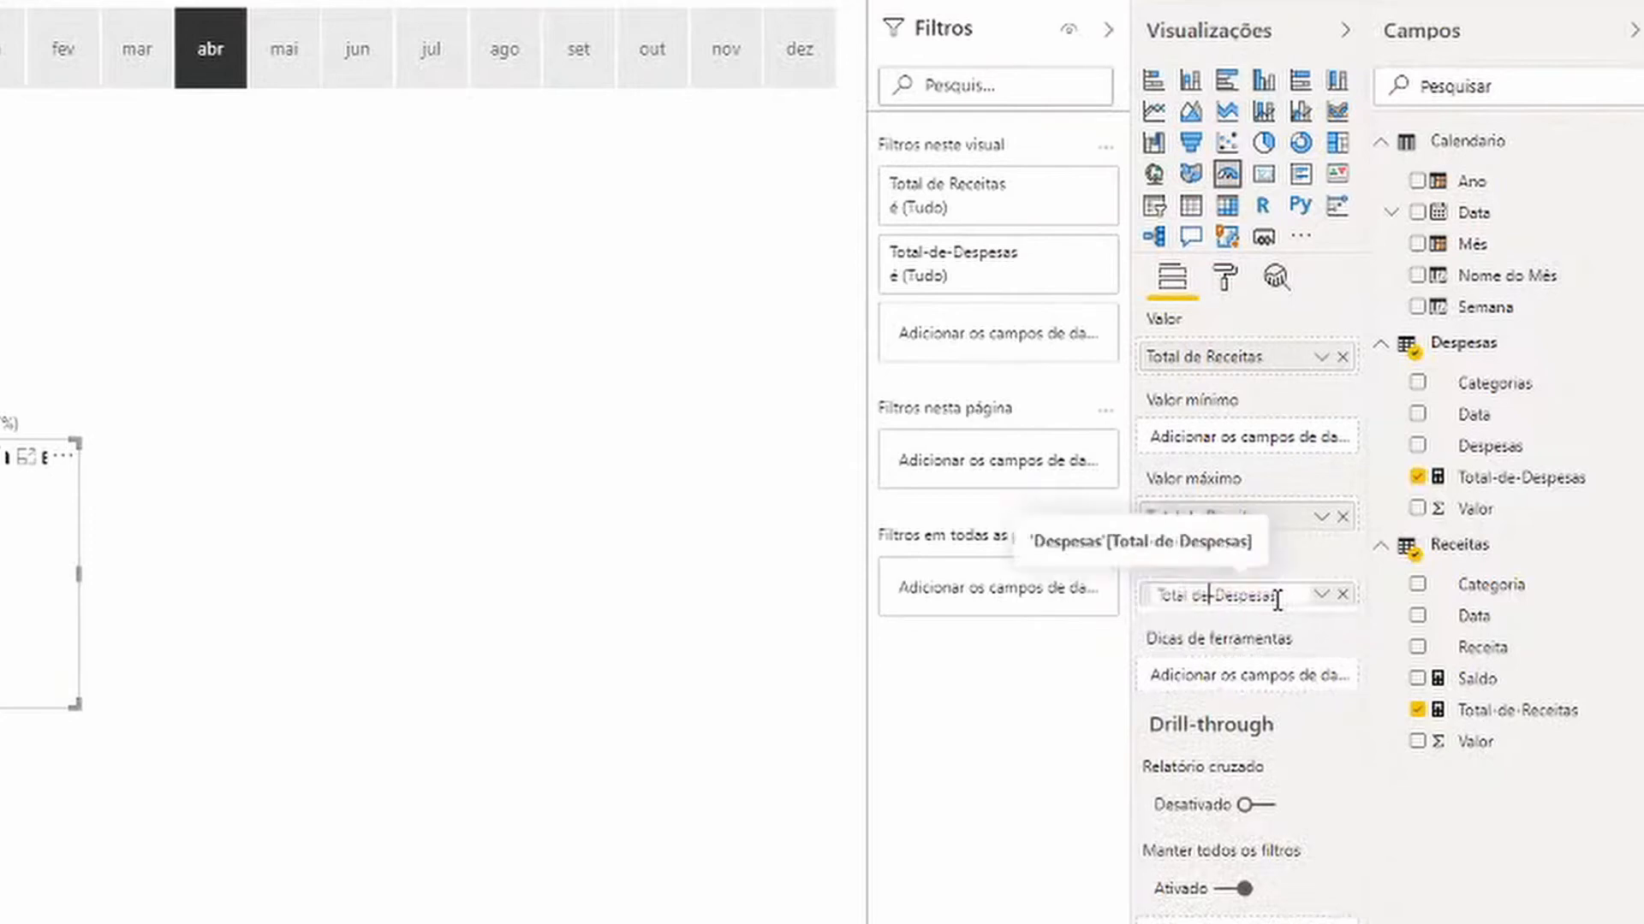
pyautogui.press('Return')
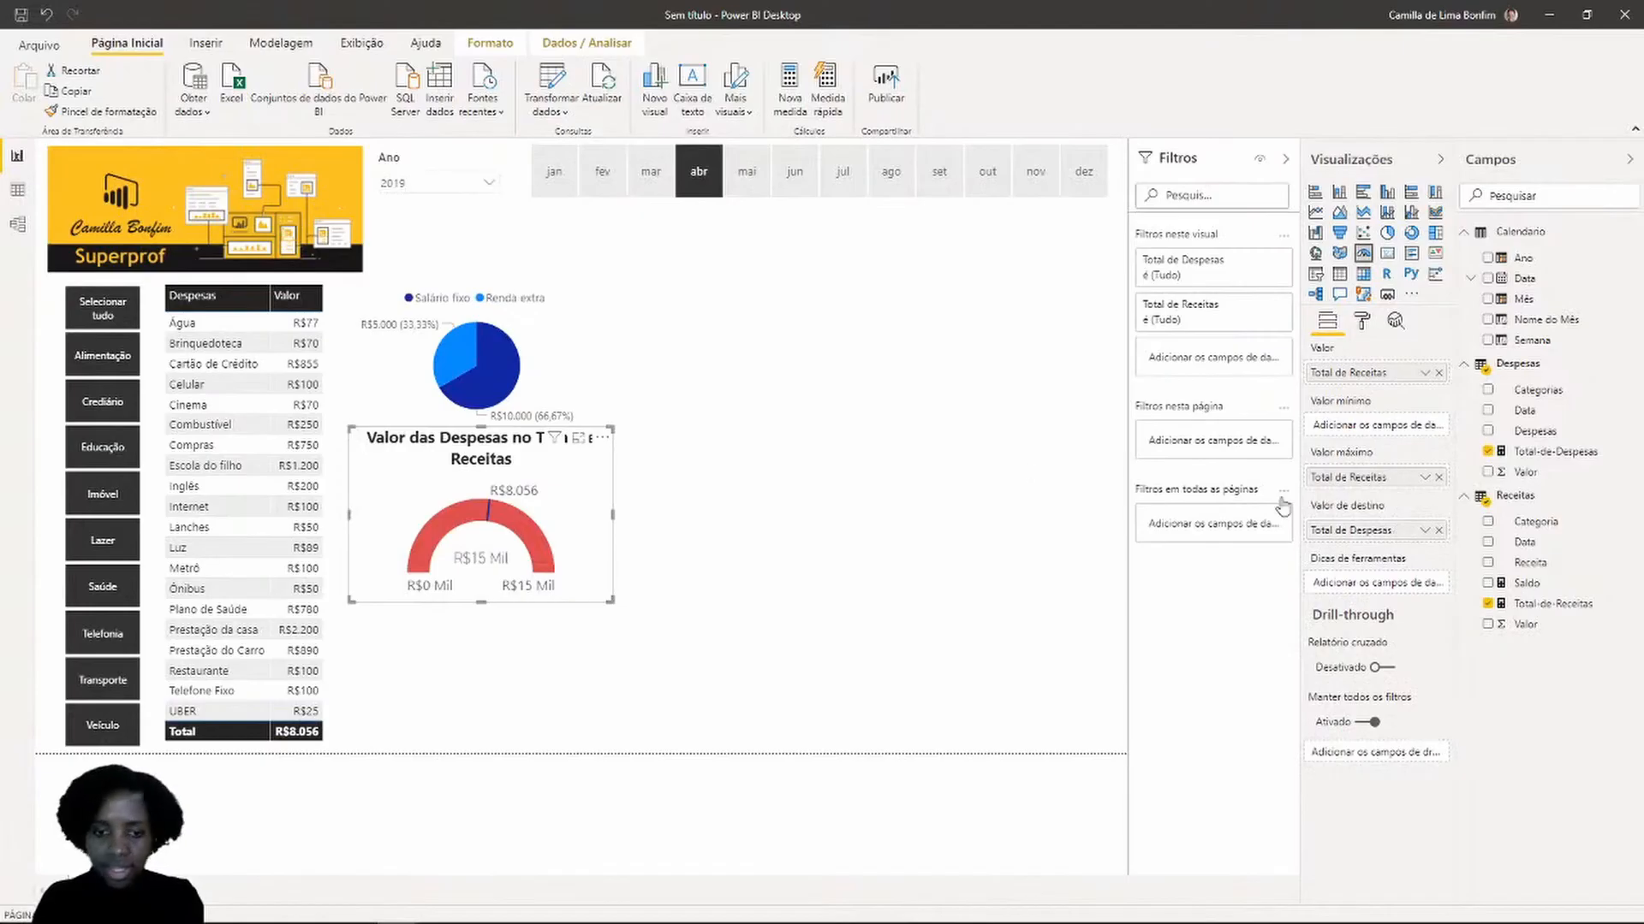
pyautogui.moveTo(498, 523)
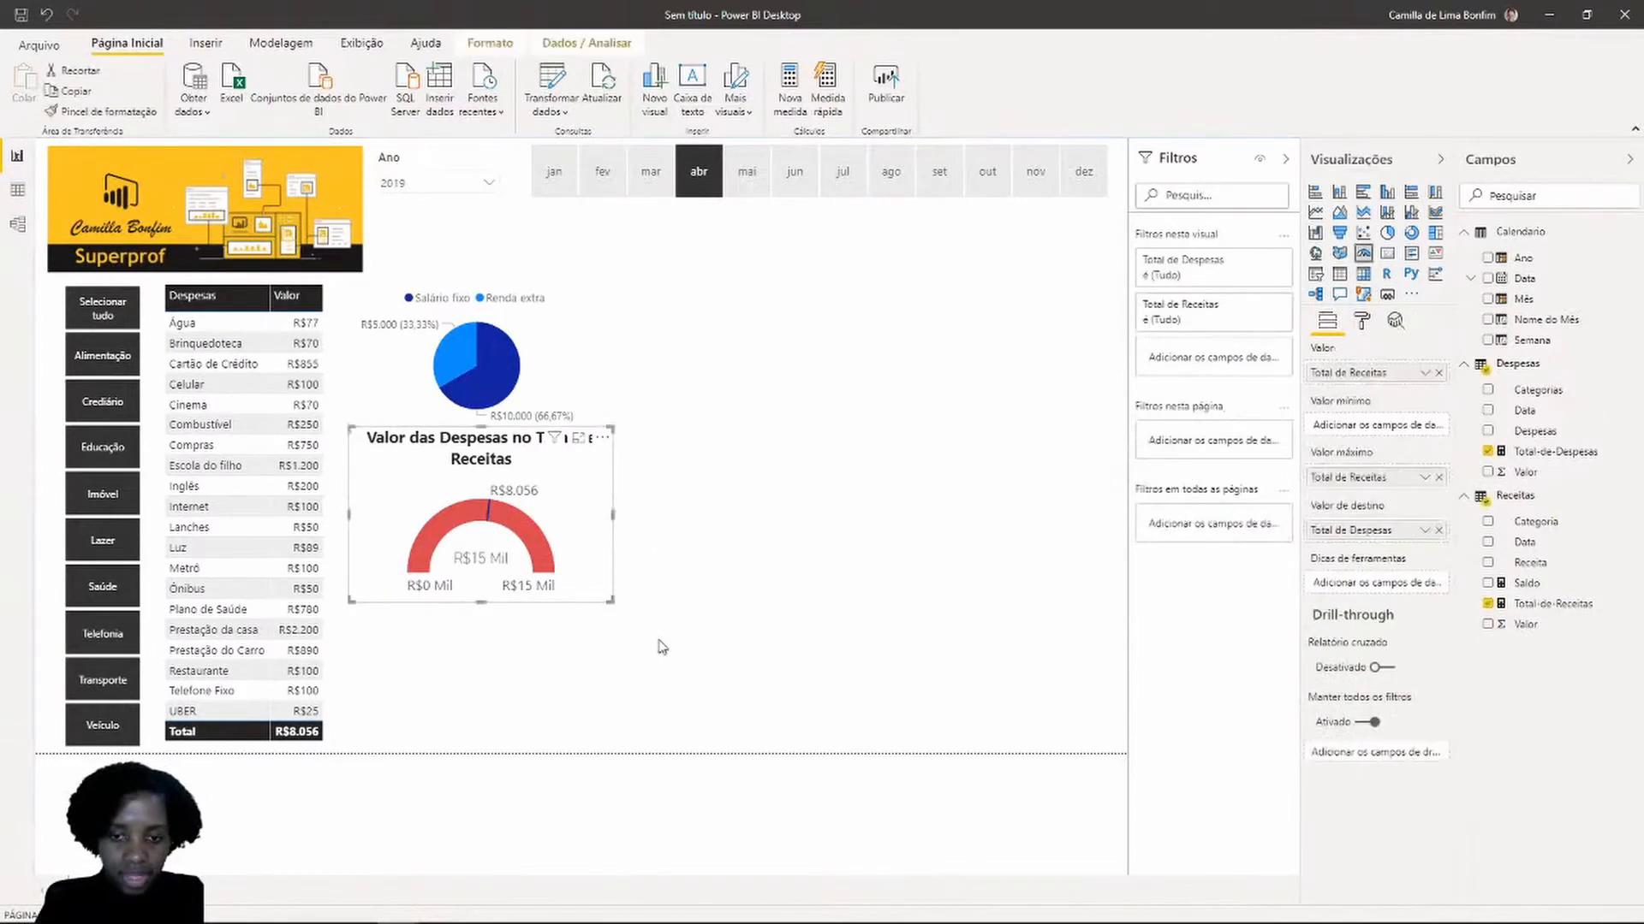
pyautogui.click(605, 607)
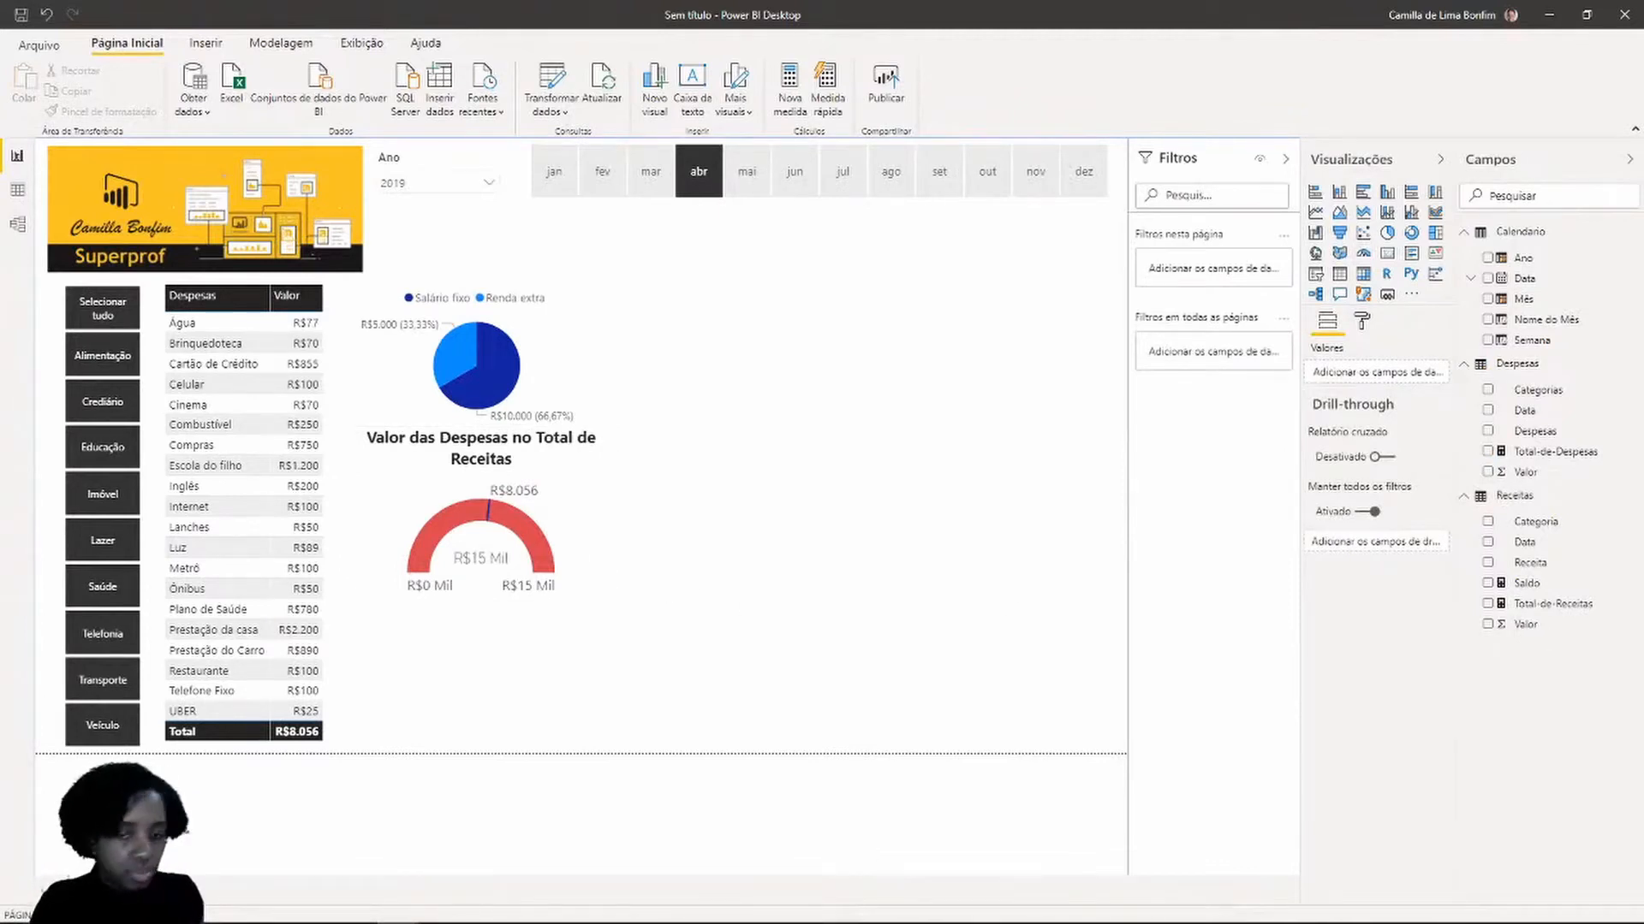
# Insert a pie chart below the gauge with Total-de-Despesas and Total-de-Receitas as its values
pyautogui.click(1386, 233)
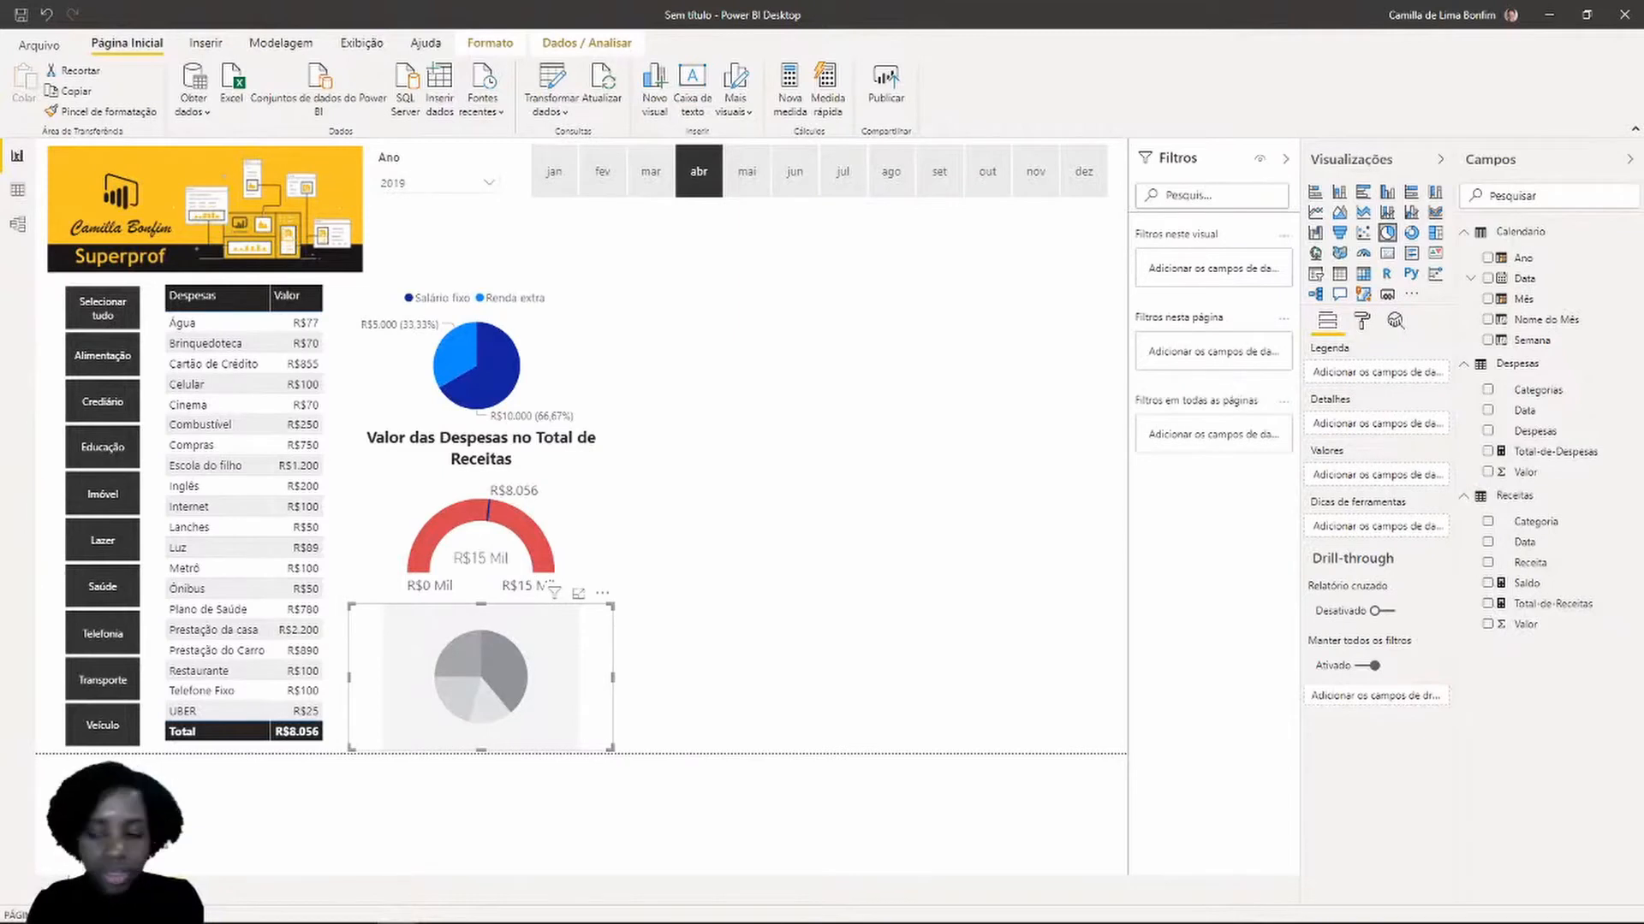
pyautogui.click(1488, 452)
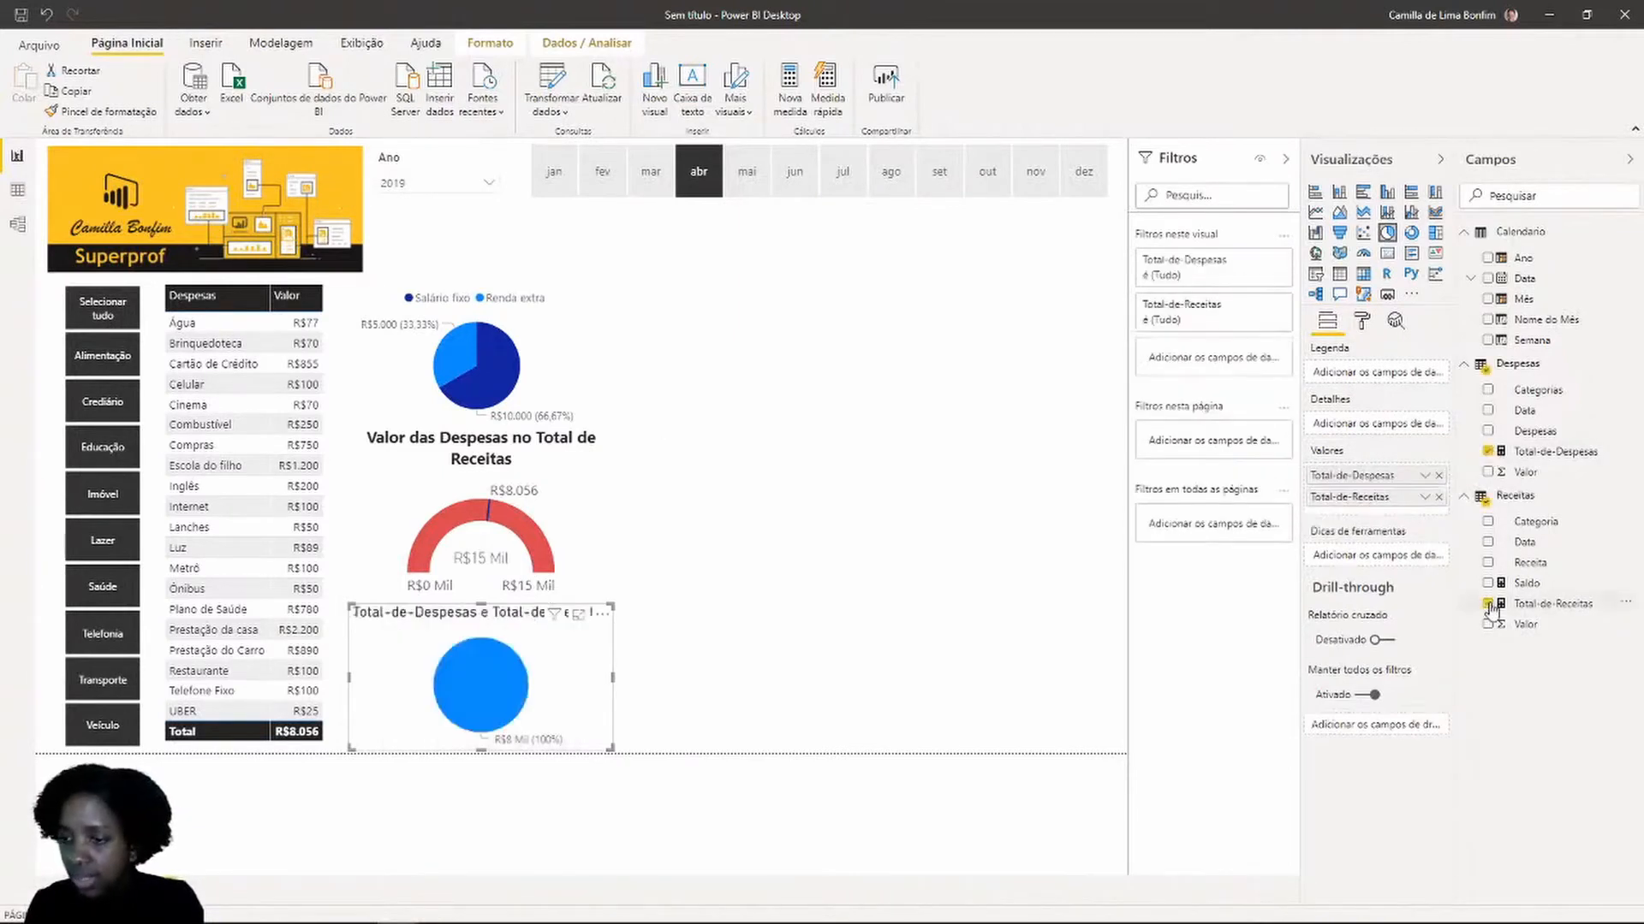
pyautogui.click(1488, 603)
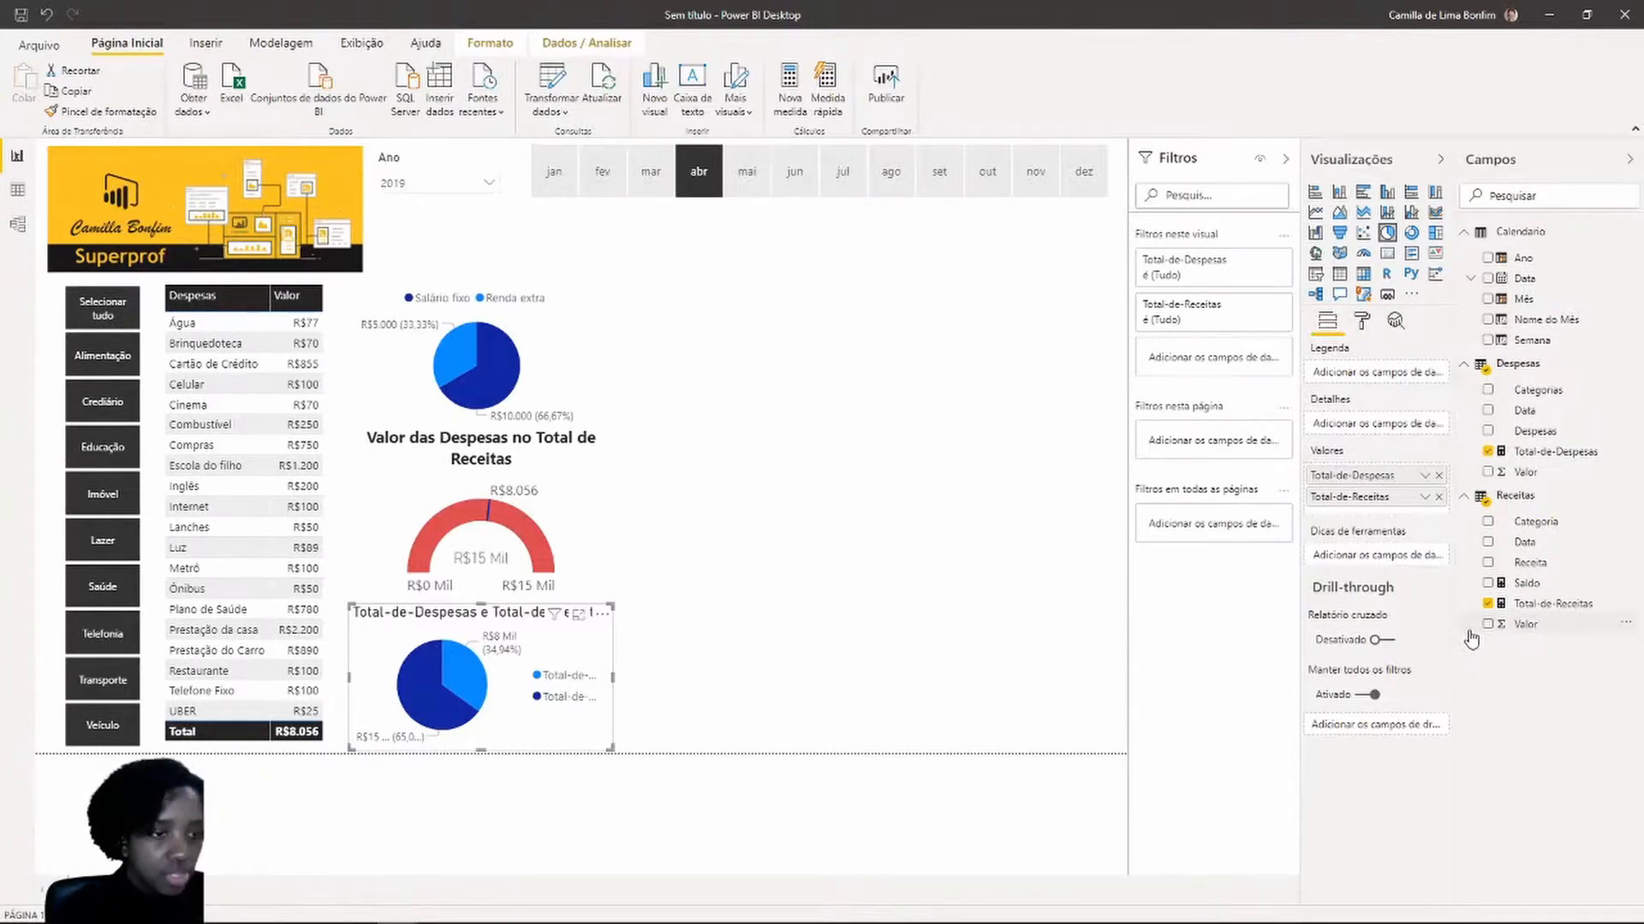
pyautogui.click(562, 473)
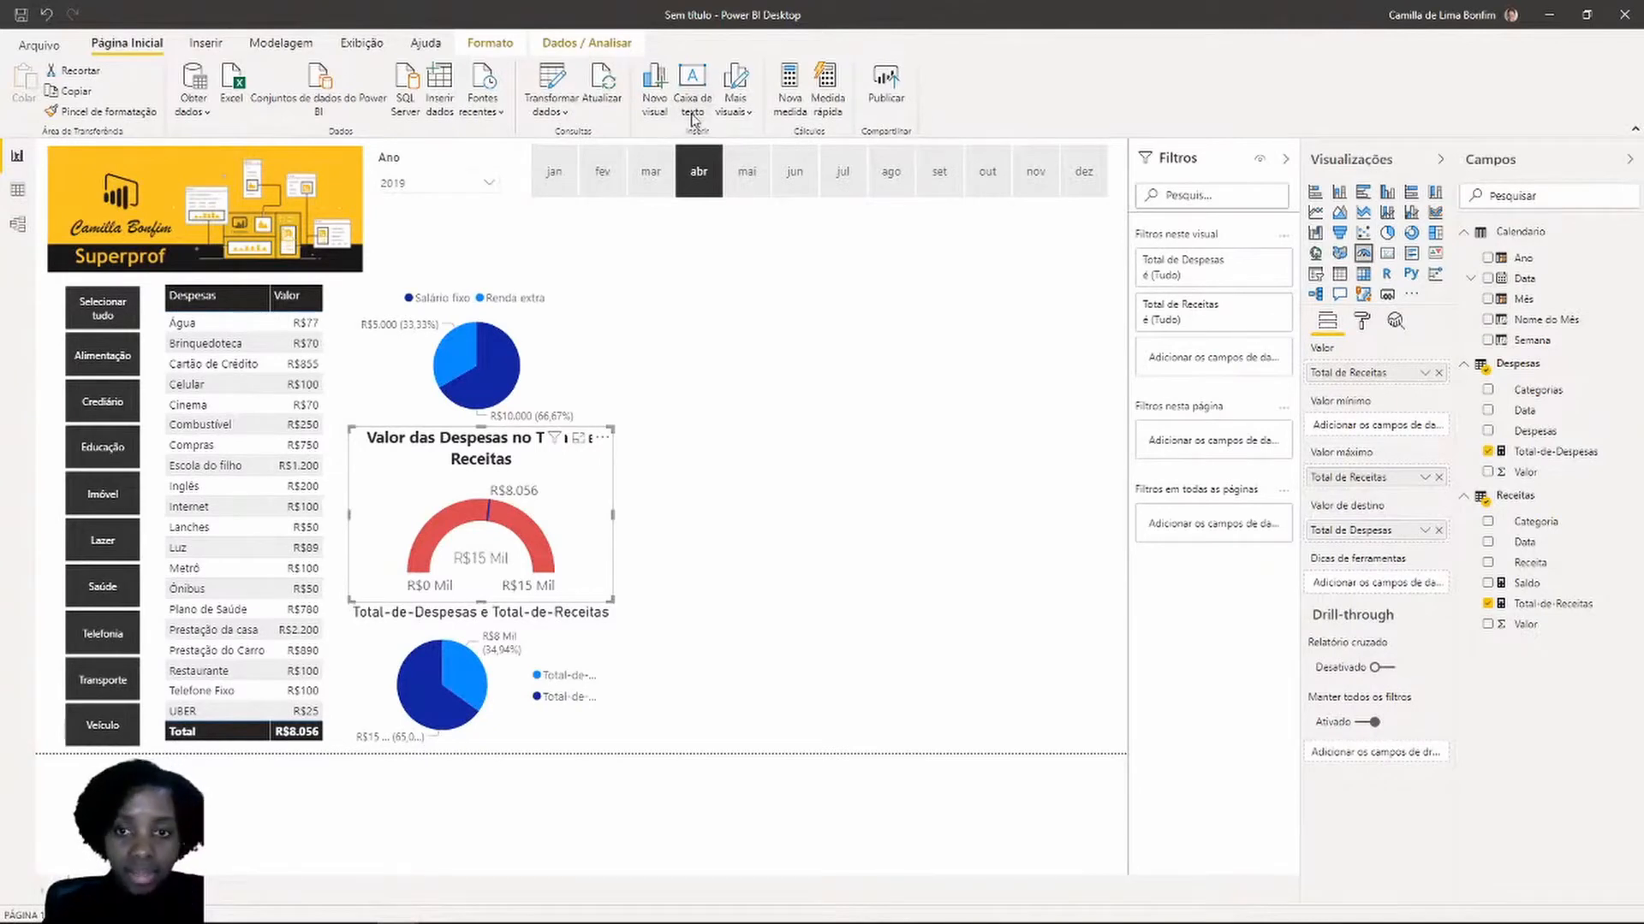
pyautogui.click(206, 44)
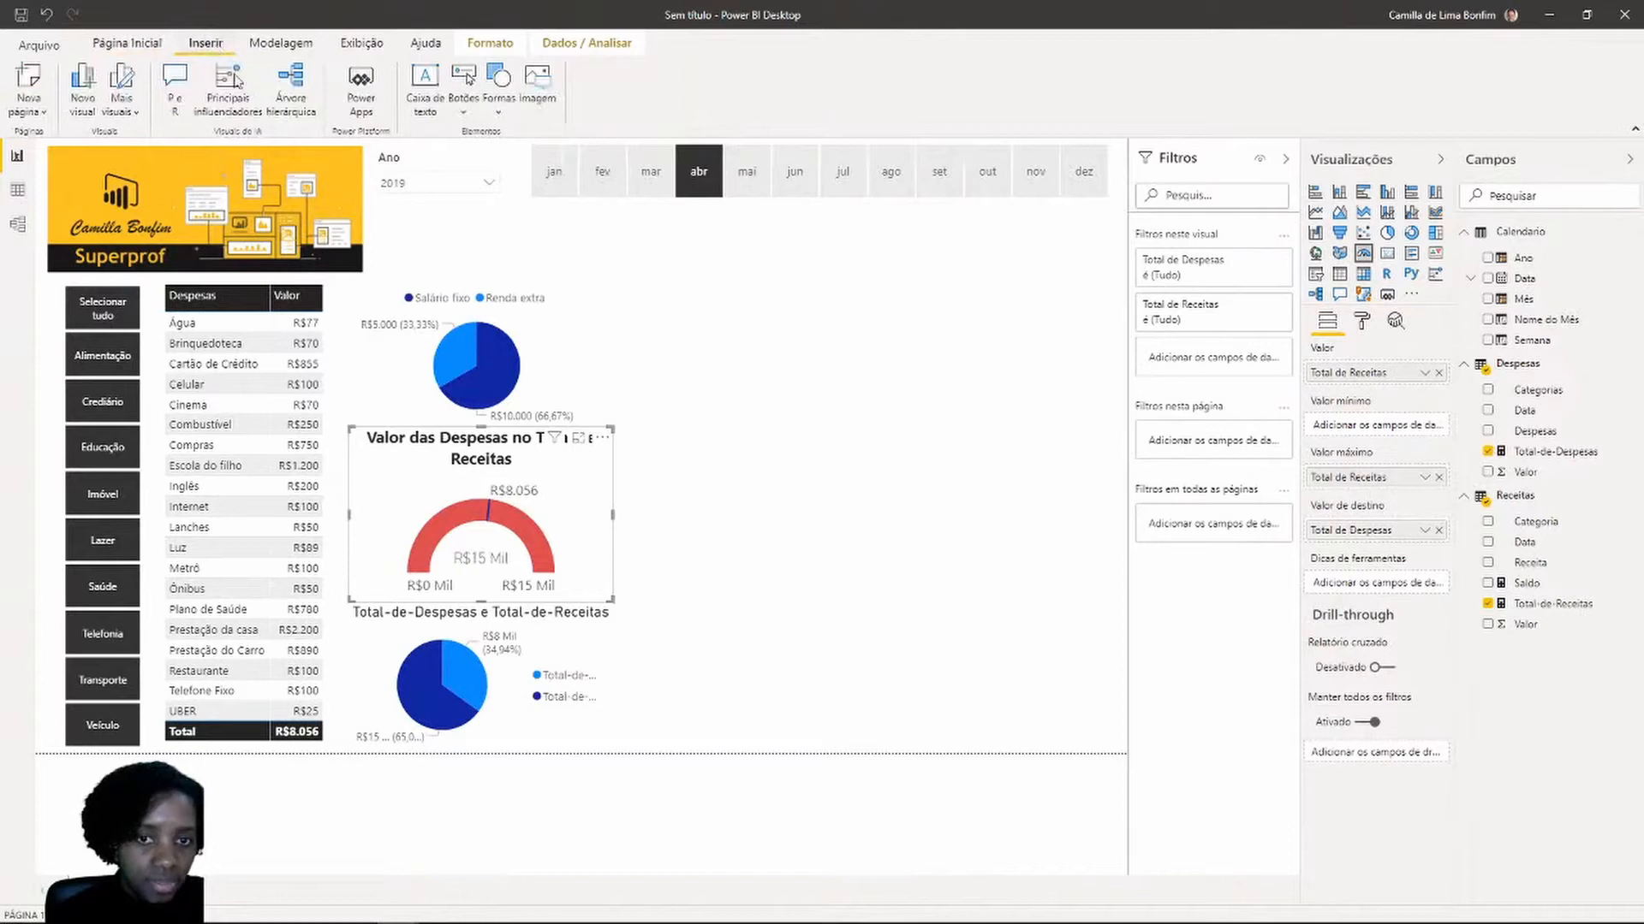
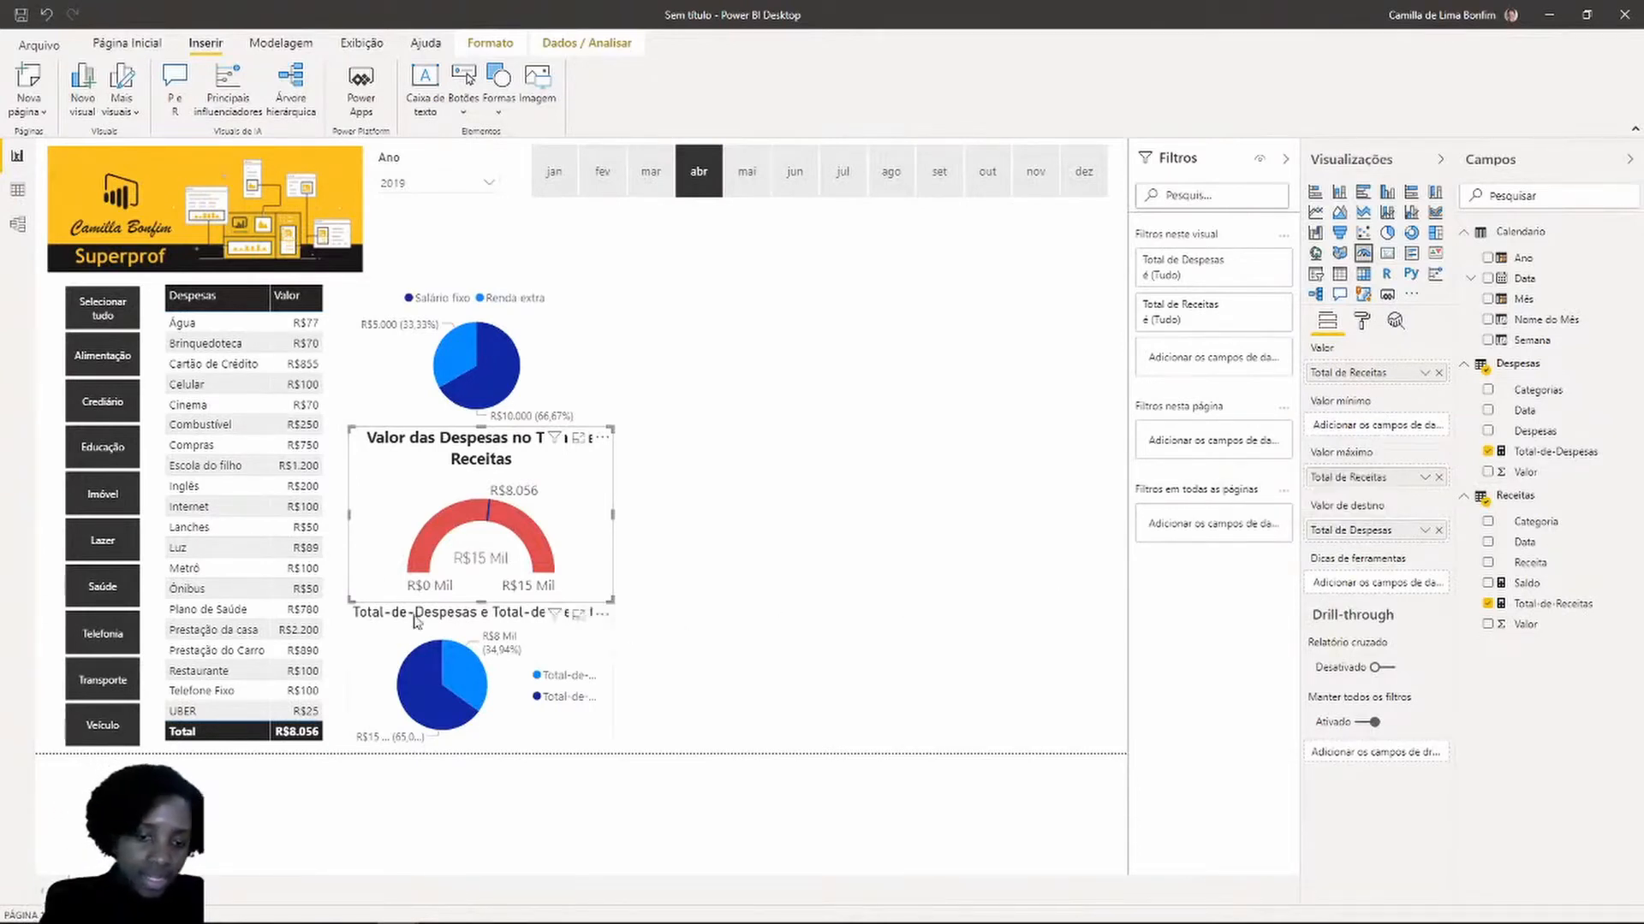
pyautogui.moveTo(547, 571)
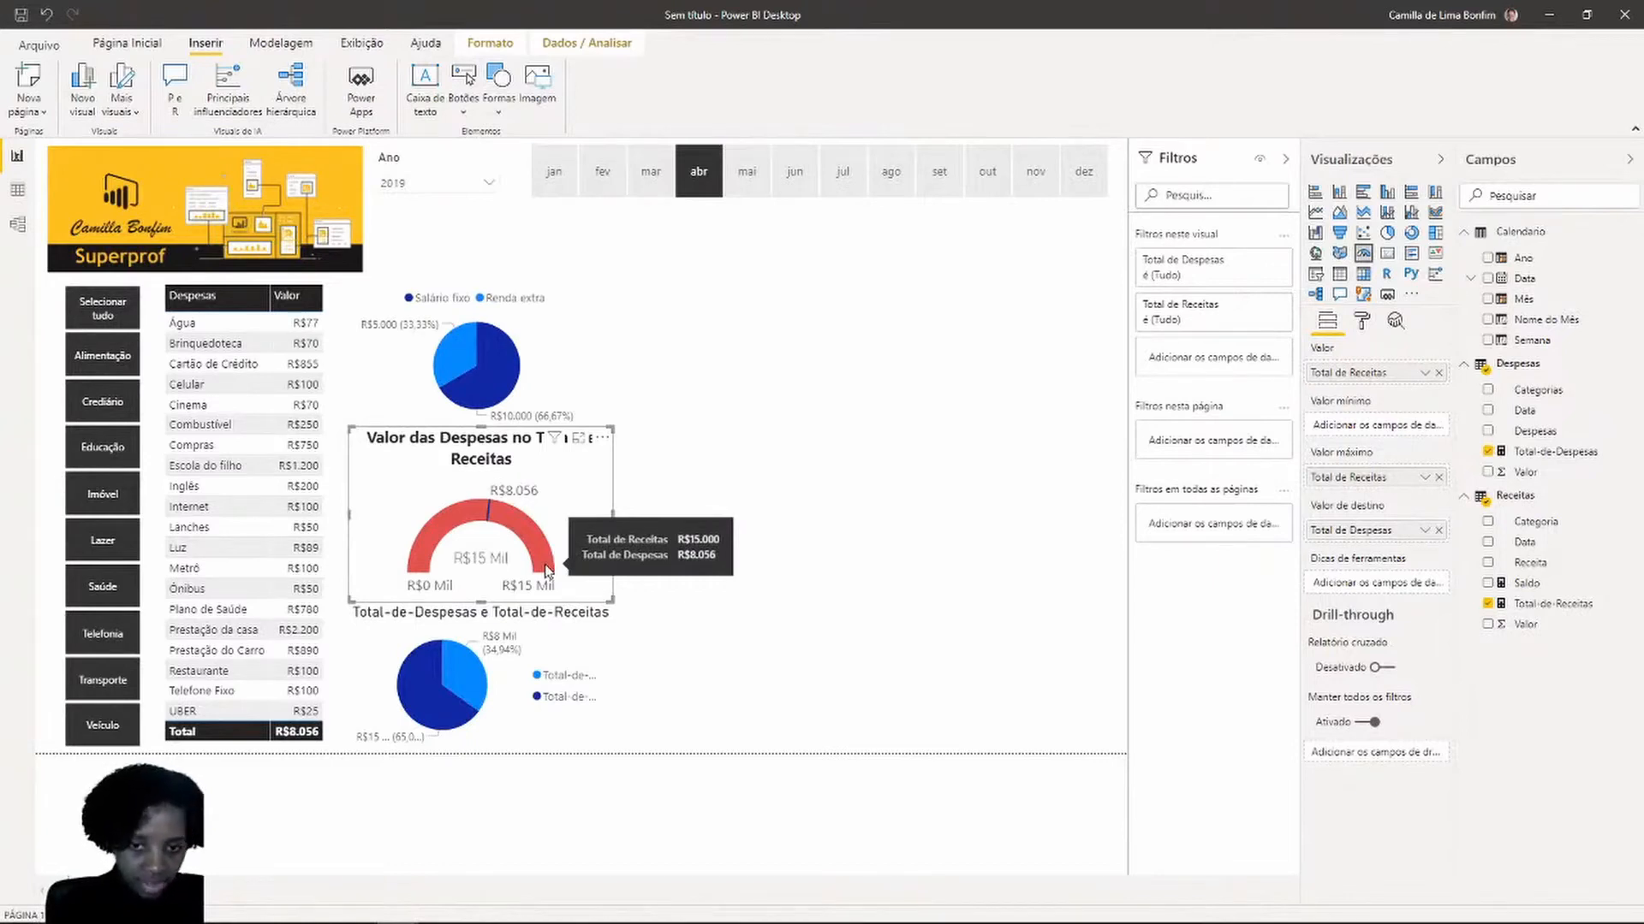
# Filter the dashboard by fev, and switch the month slicer to jan
pyautogui.click(666, 180)
pyautogui.click(598, 173)
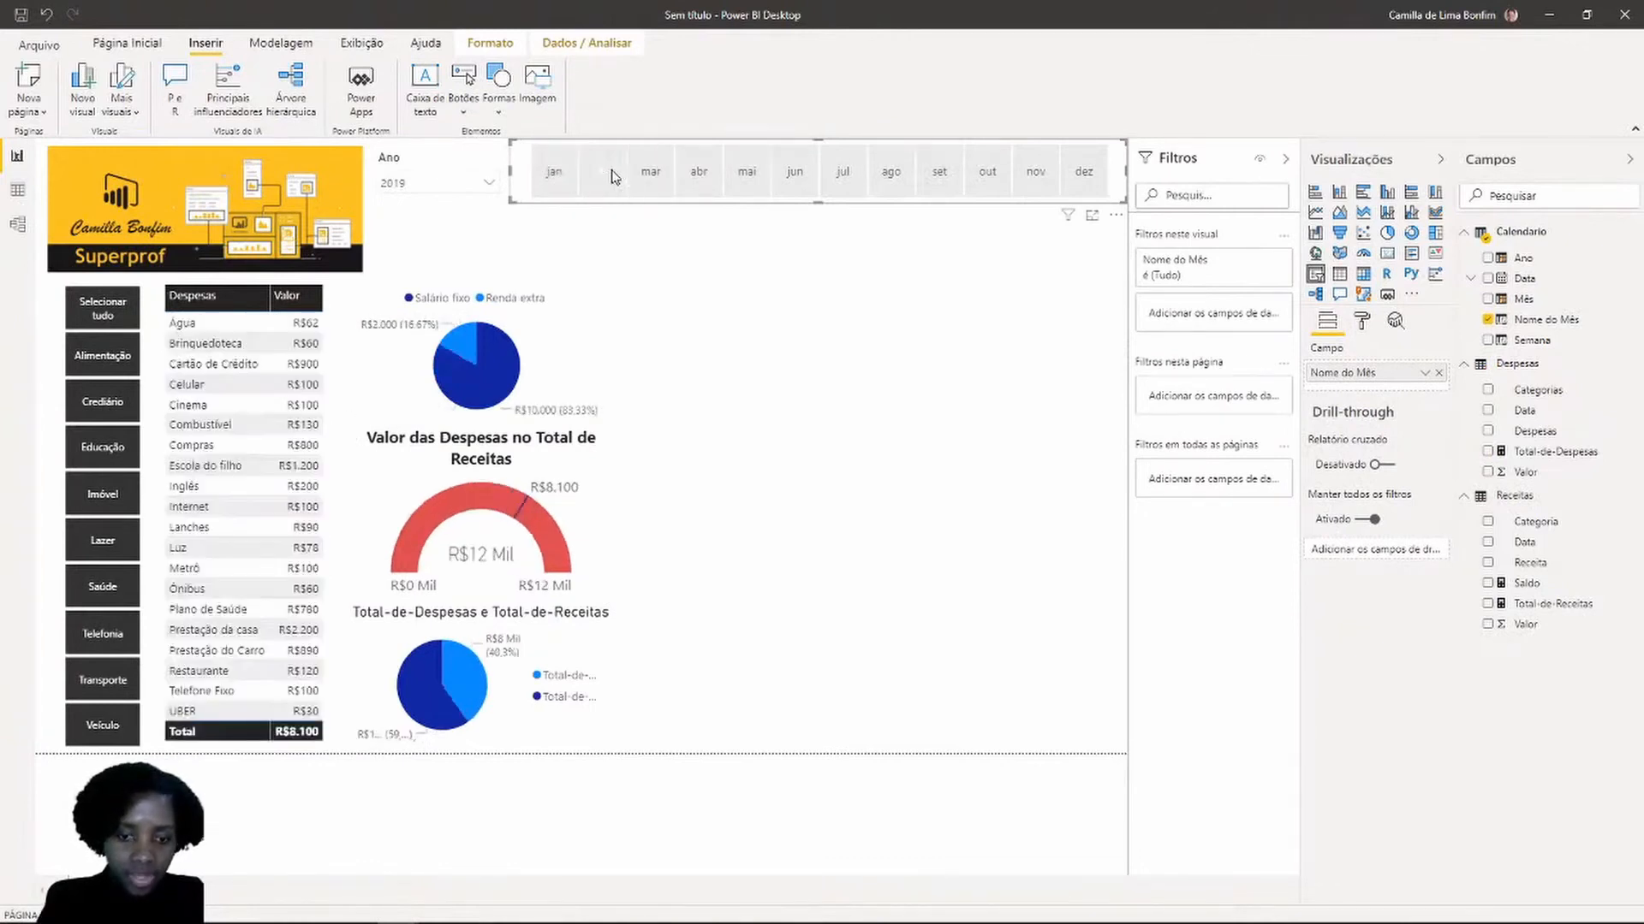
pyautogui.click(558, 174)
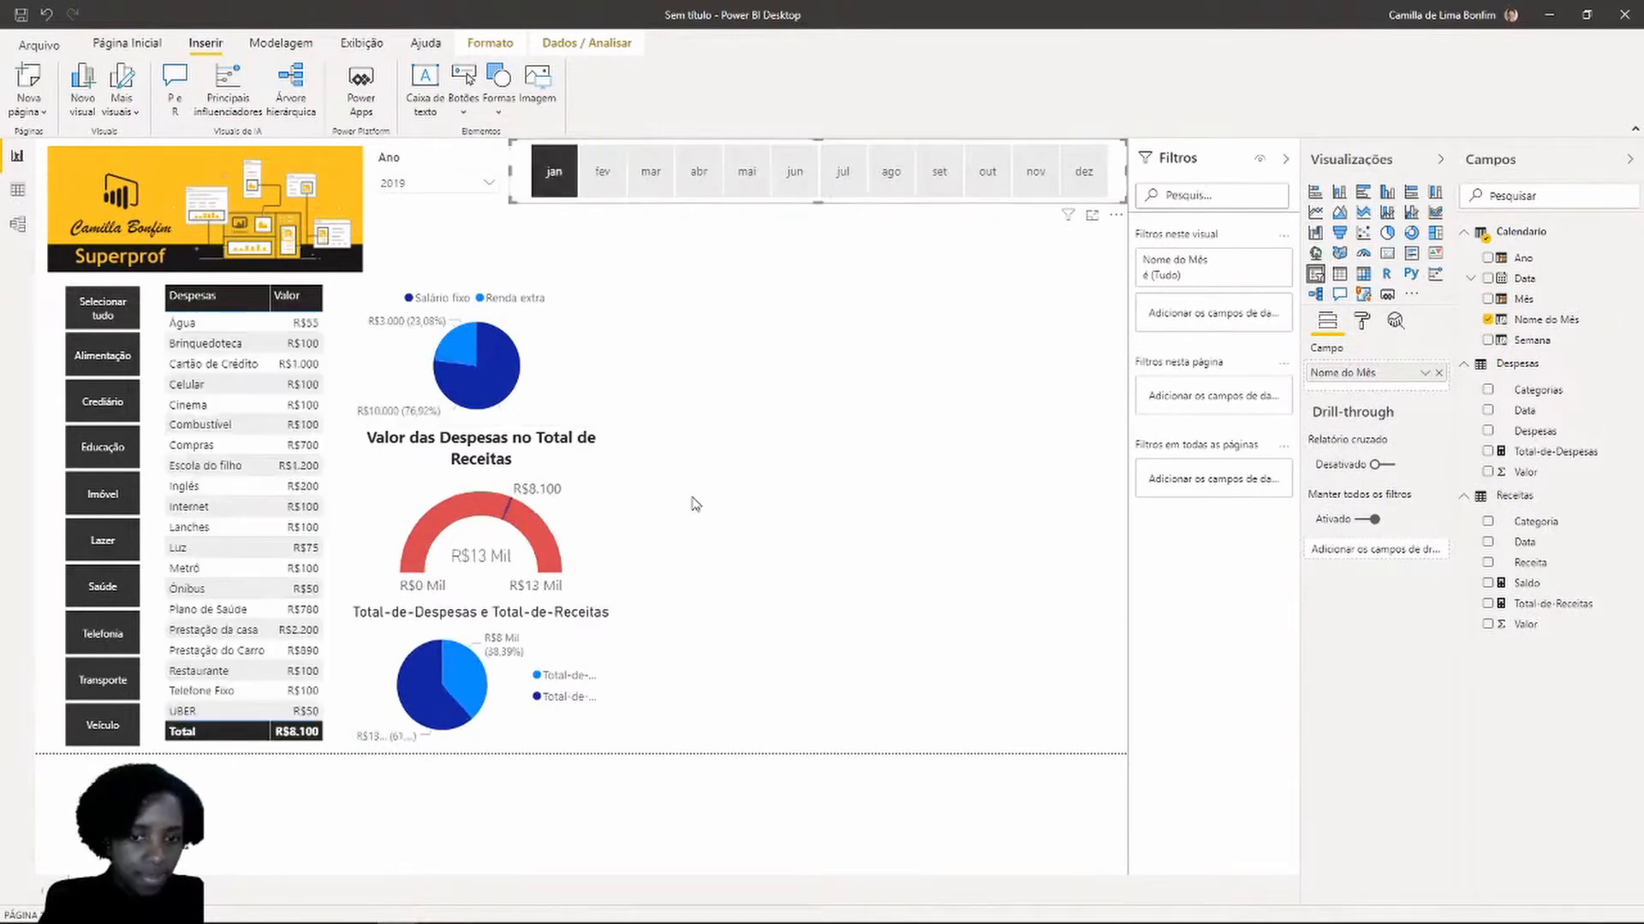
pyautogui.click(653, 514)
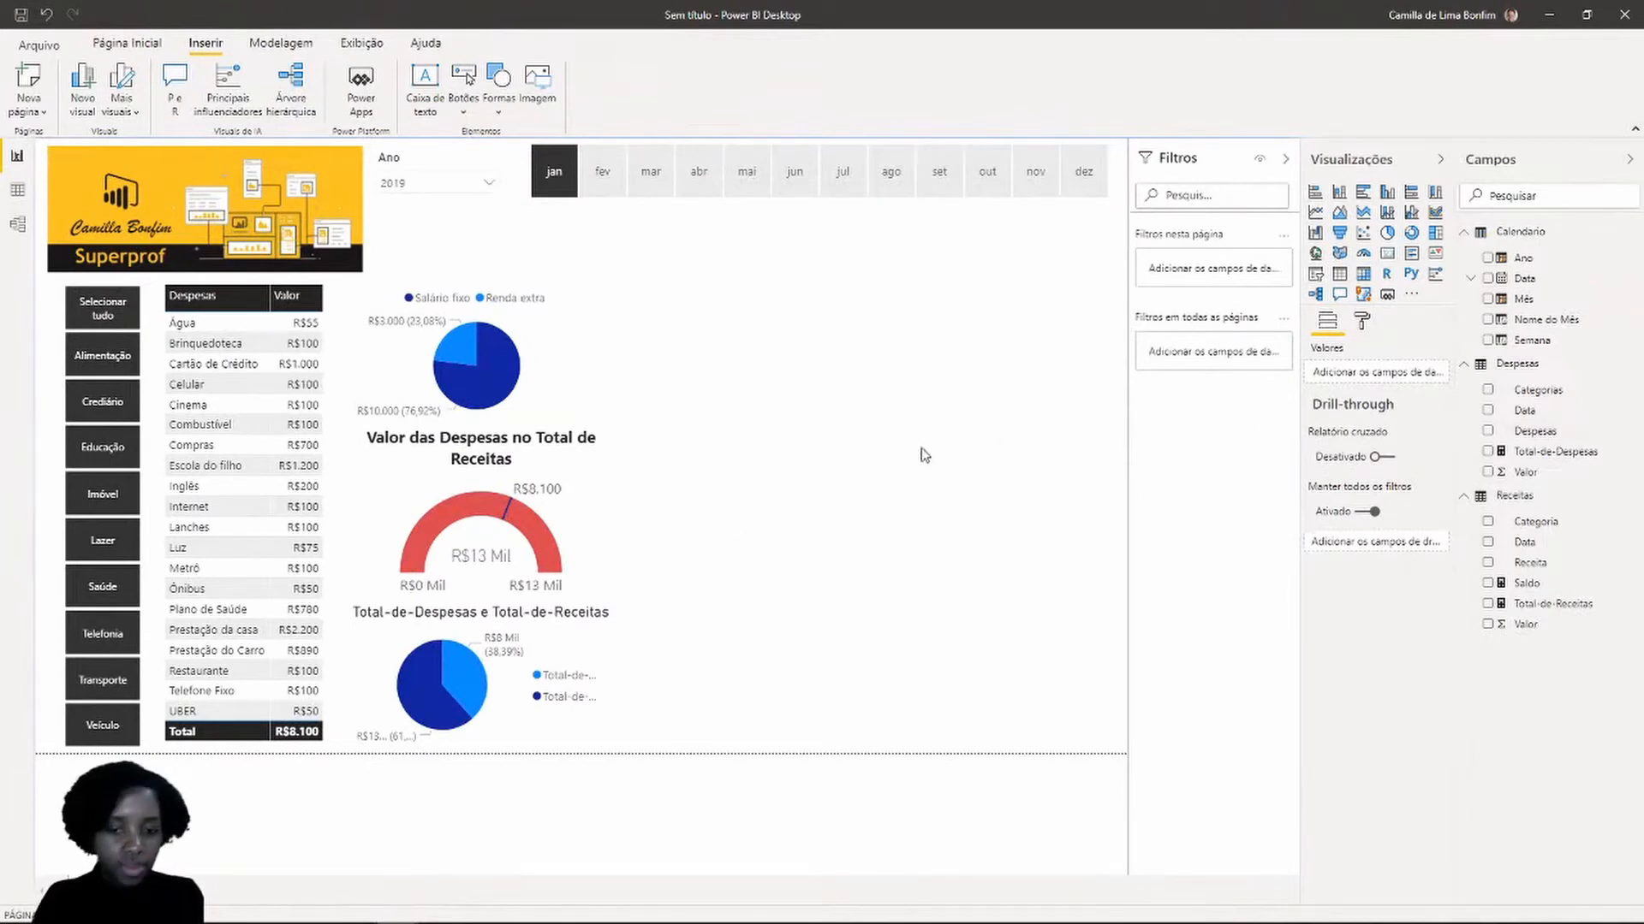
# Rename the Total-de-Despesas value of the lower pie chart to "Despesas" for this visual
pyautogui.click(567, 652)
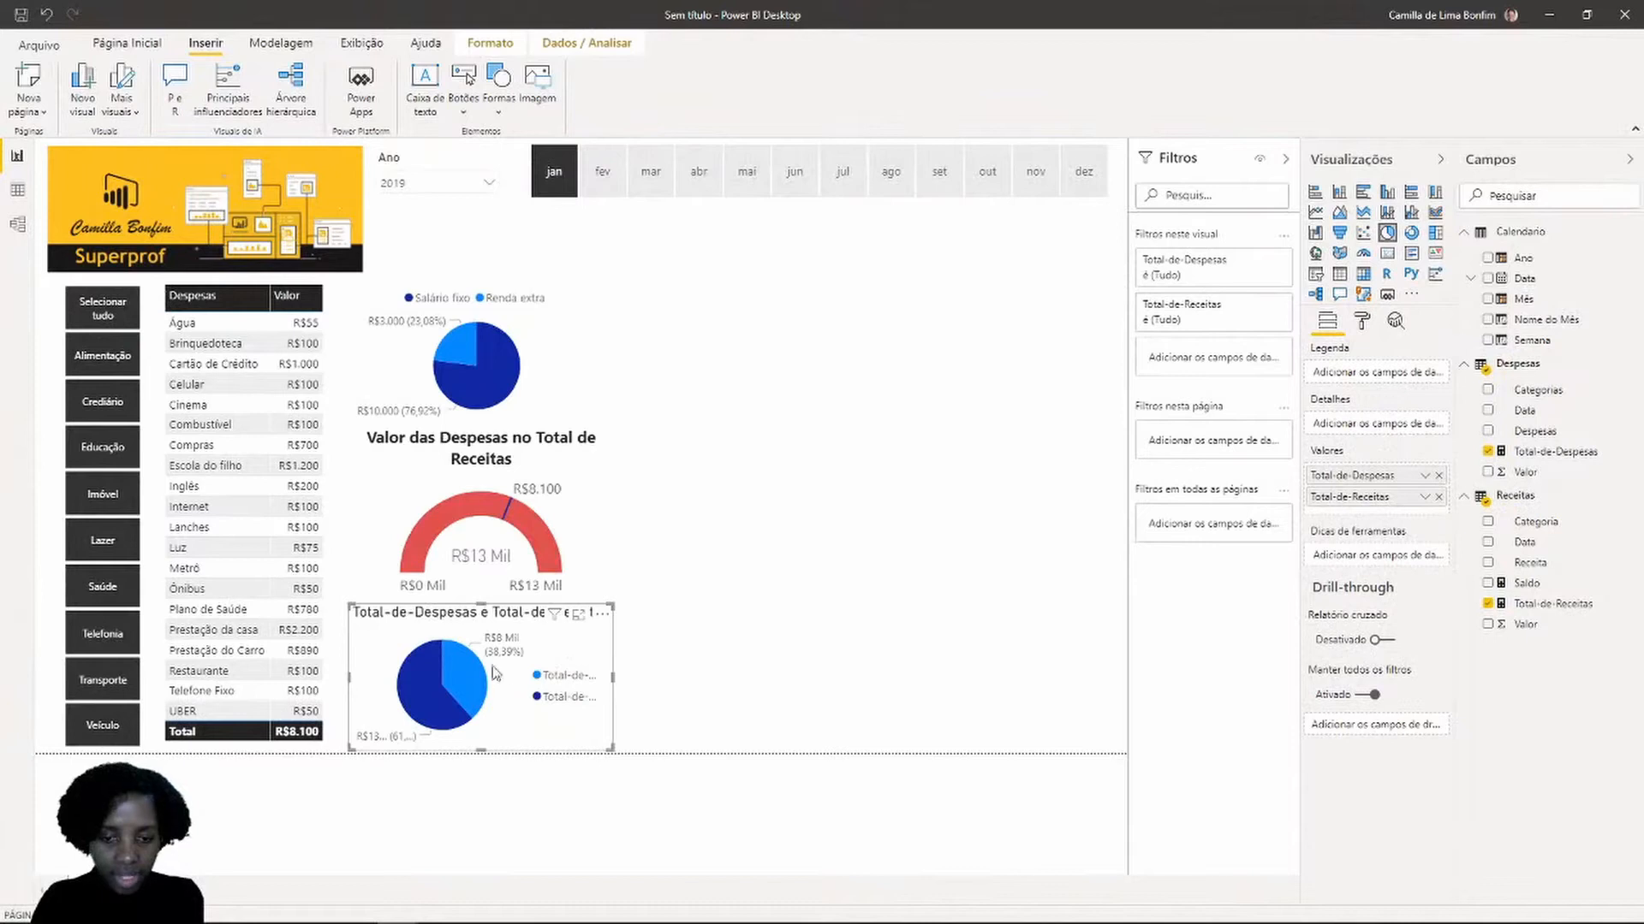
pyautogui.click(1362, 322)
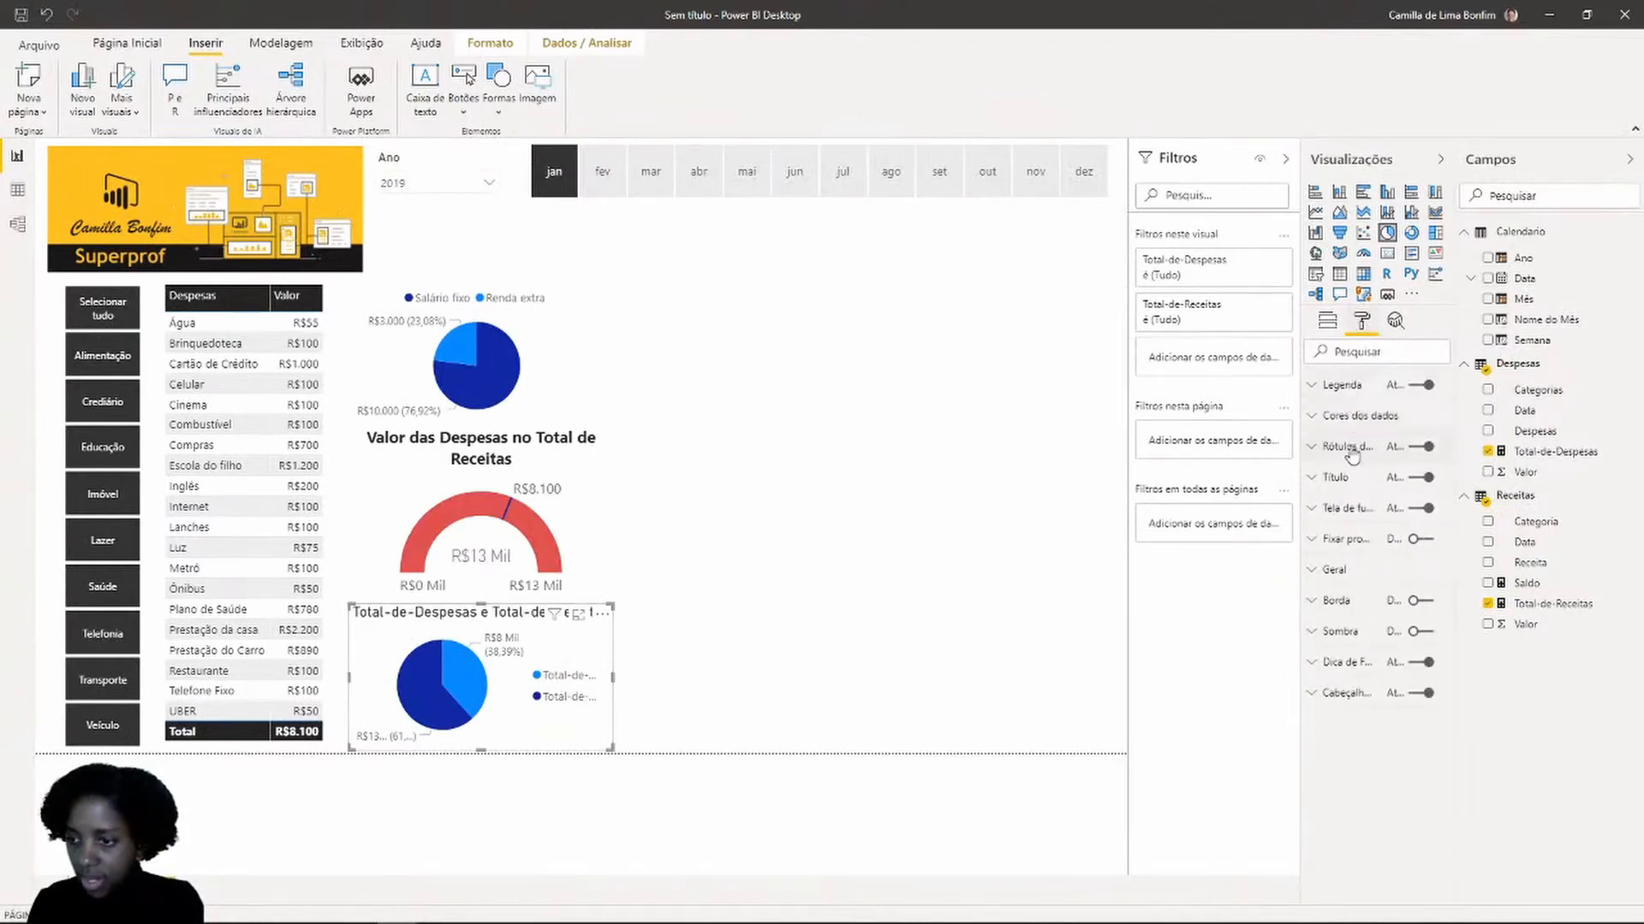
pyautogui.click(1338, 332)
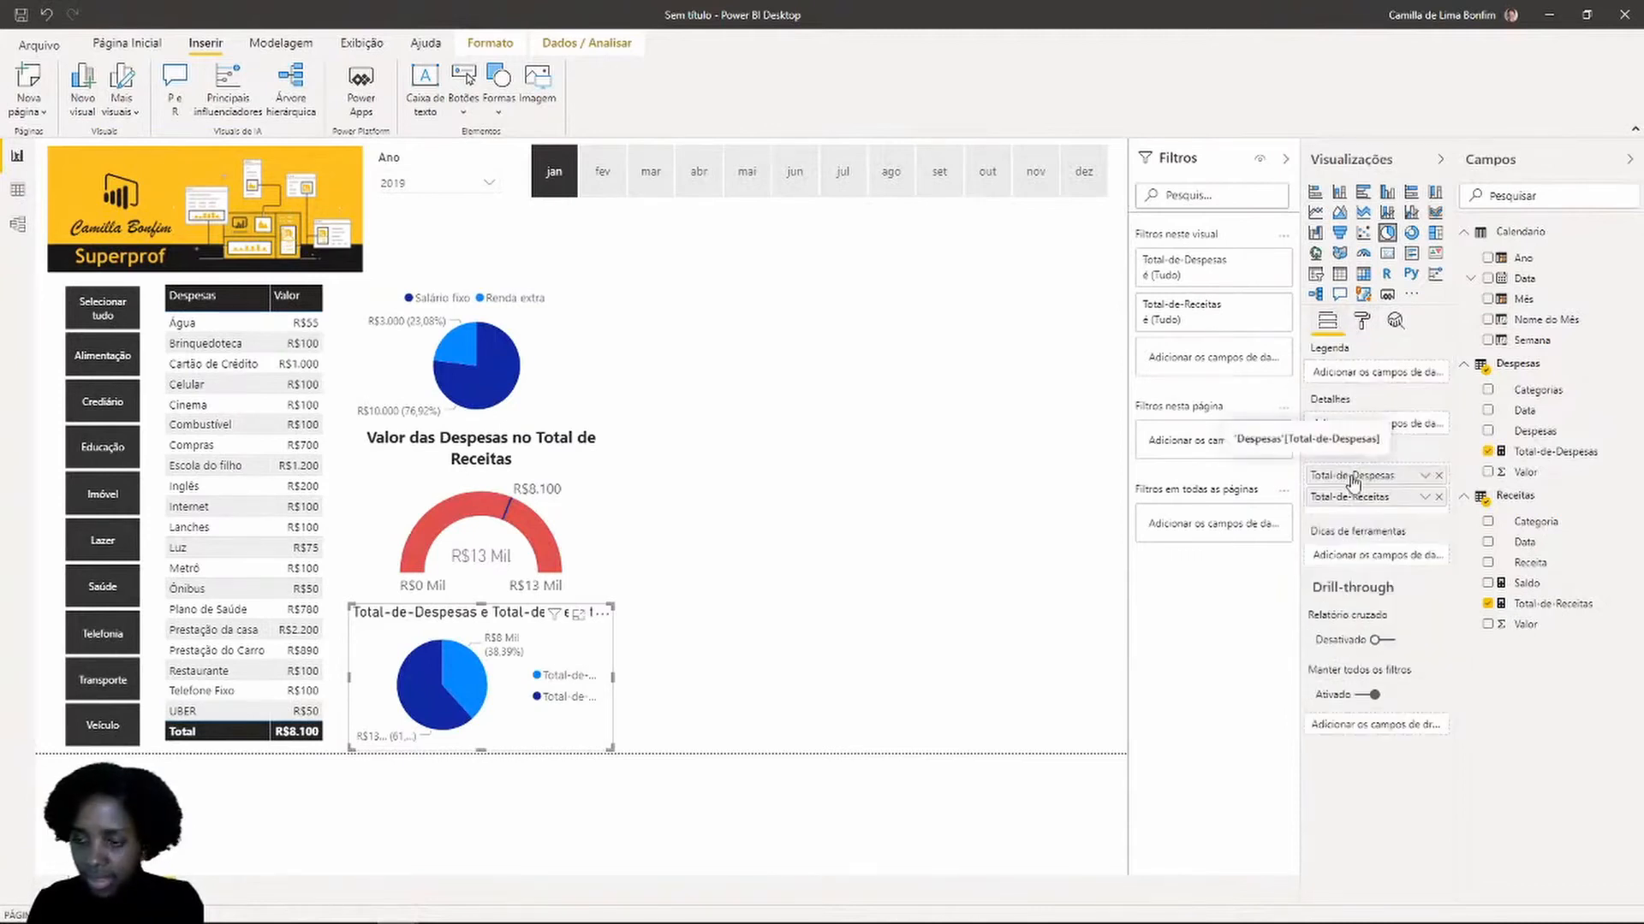
pyautogui.doubleClick(1356, 473)
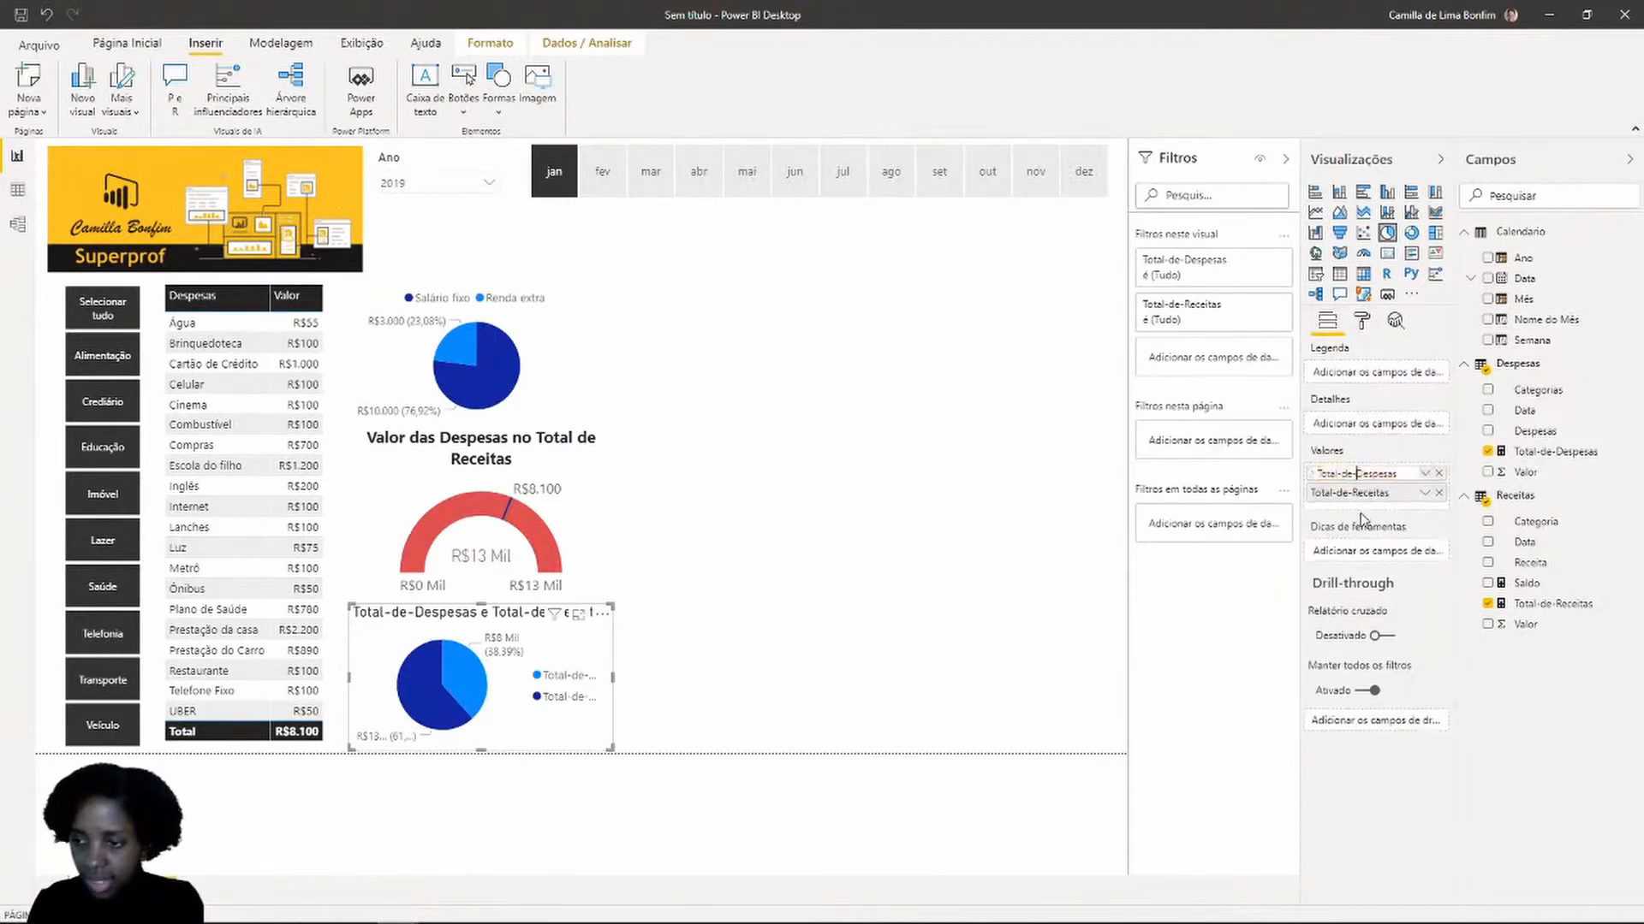
pyautogui.press('BackSpace')
pyautogui.press('BackSpace')
pyautogui.press('BackSpace')
pyautogui.press('BackSpace')
pyautogui.press('BackSpace')
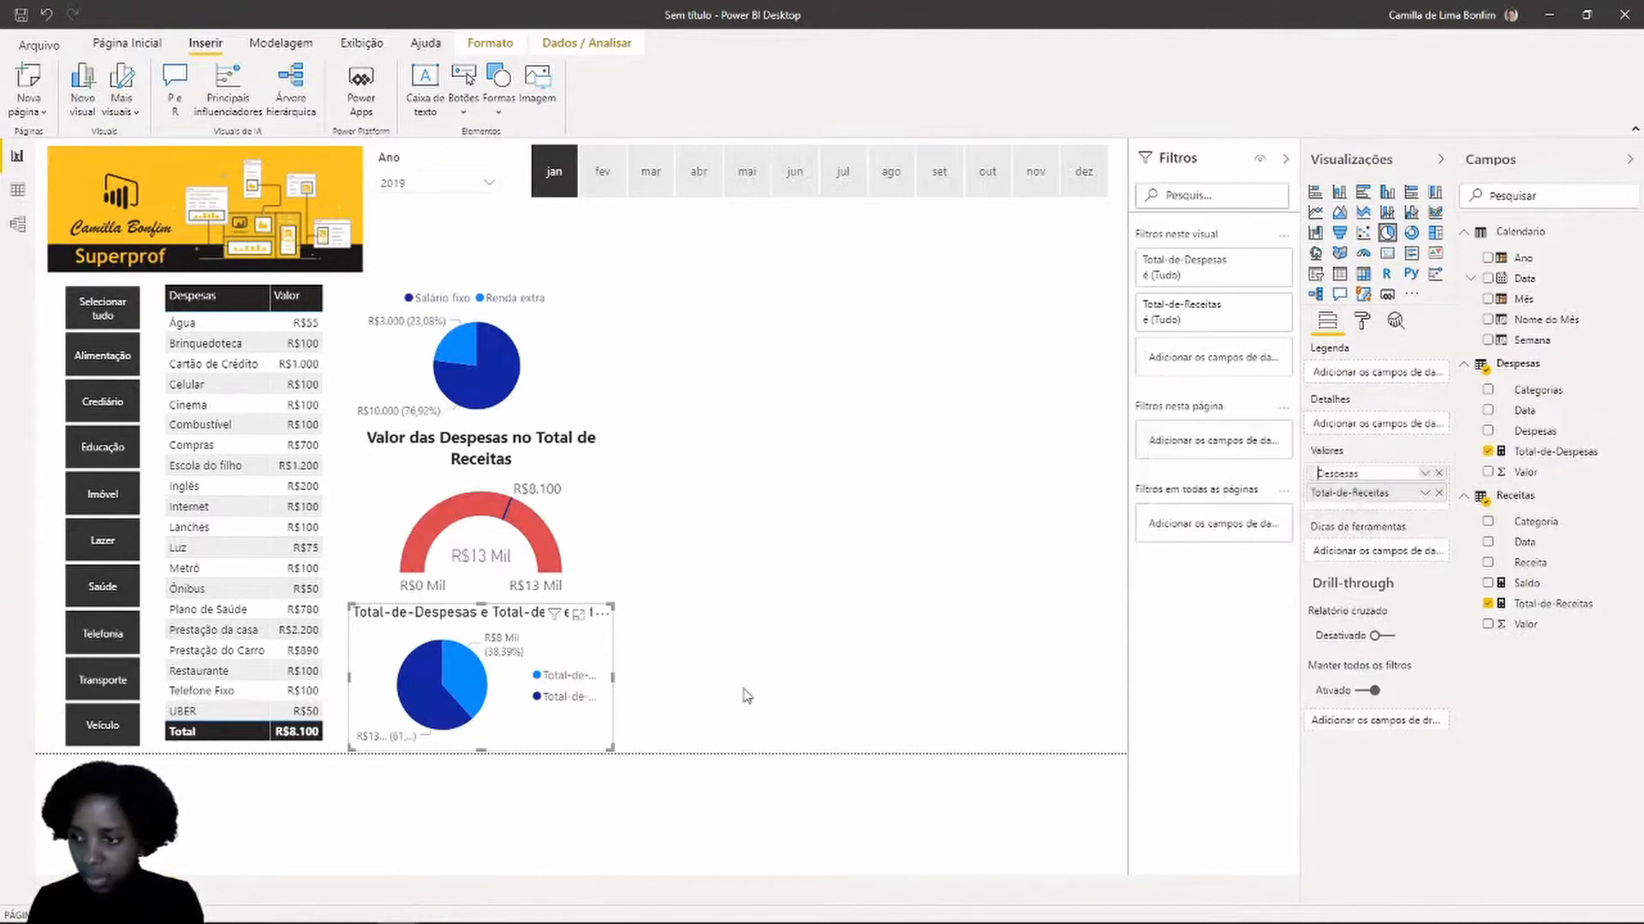
pyautogui.press('Return')
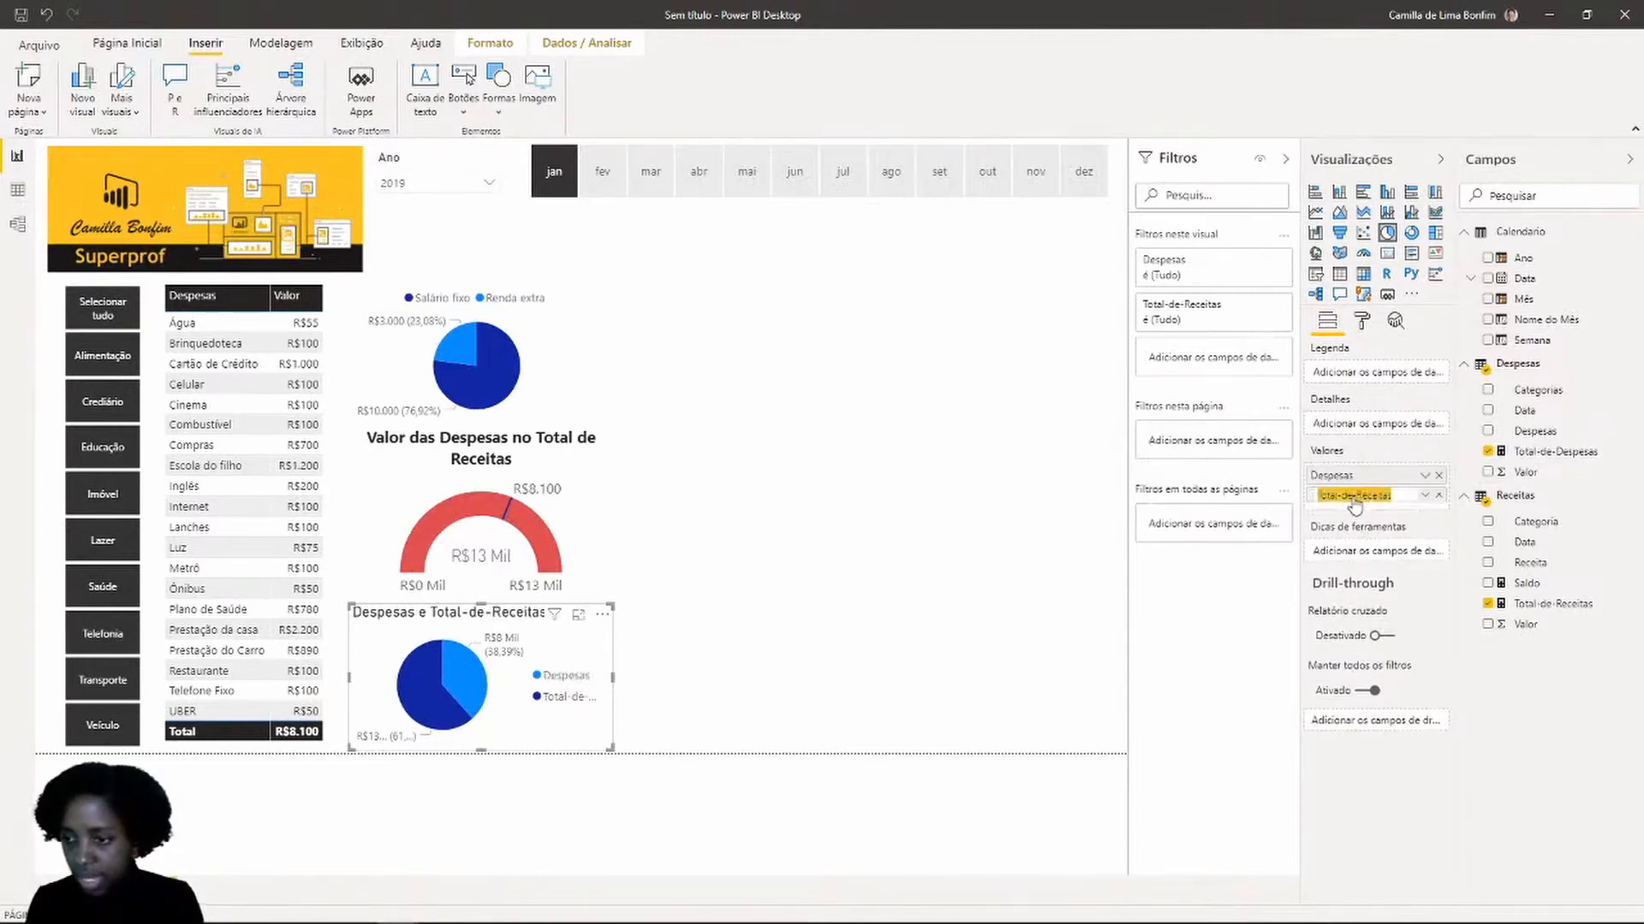
pyautogui.moveTo(1354, 505); pyautogui.dragTo(1381, 531)
pyautogui.press('BackSpace')
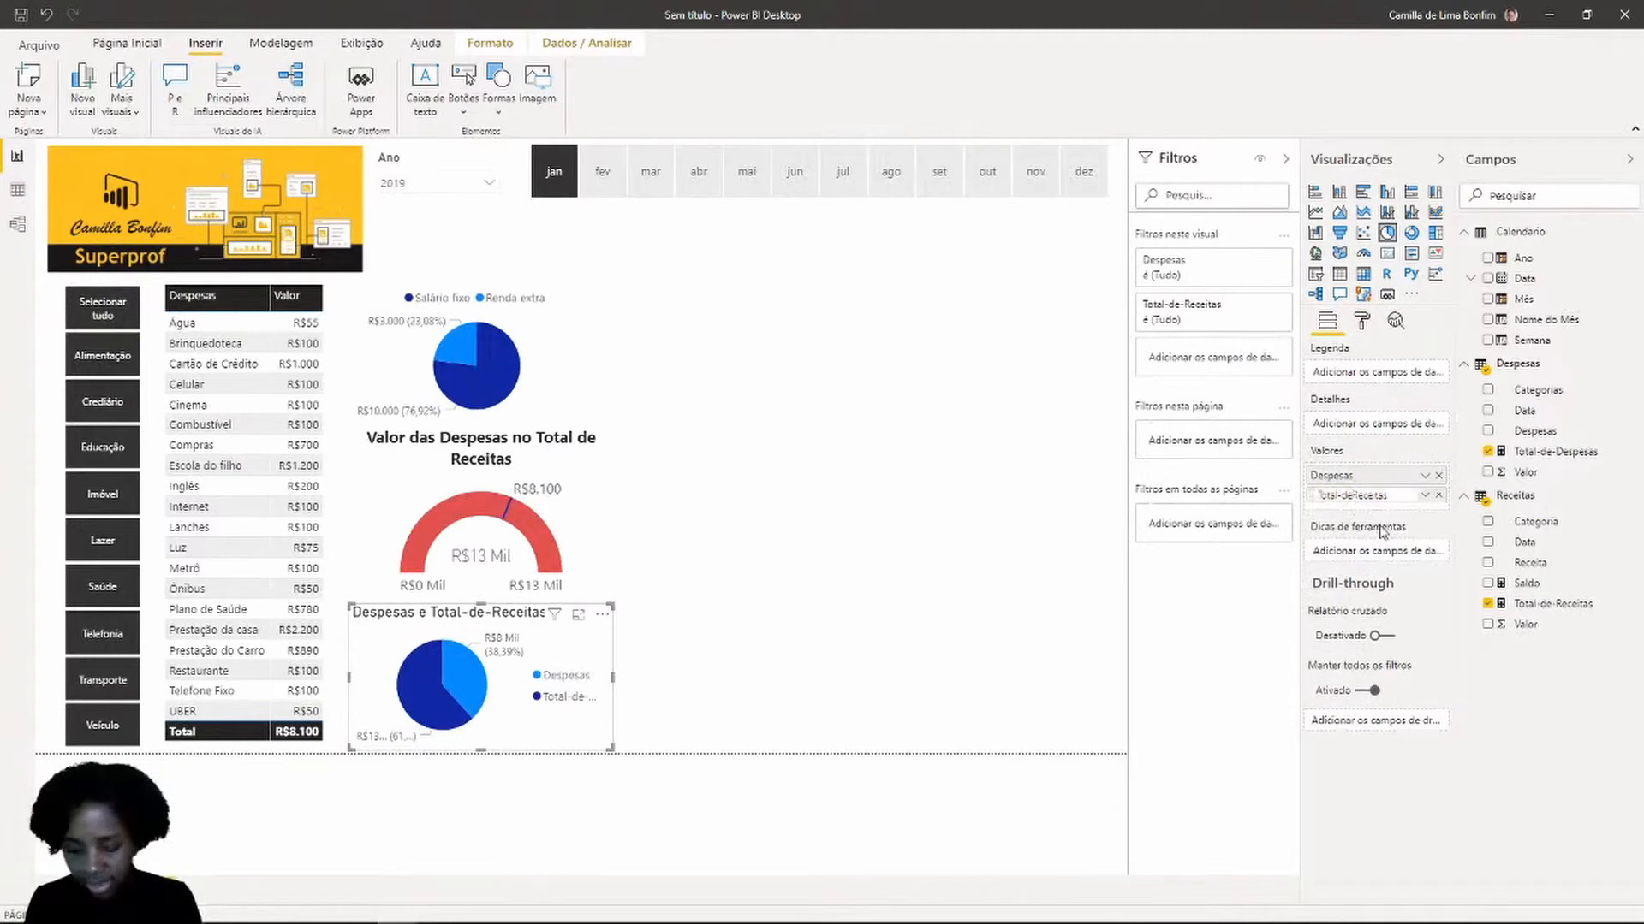
pyautogui.click(976, 565)
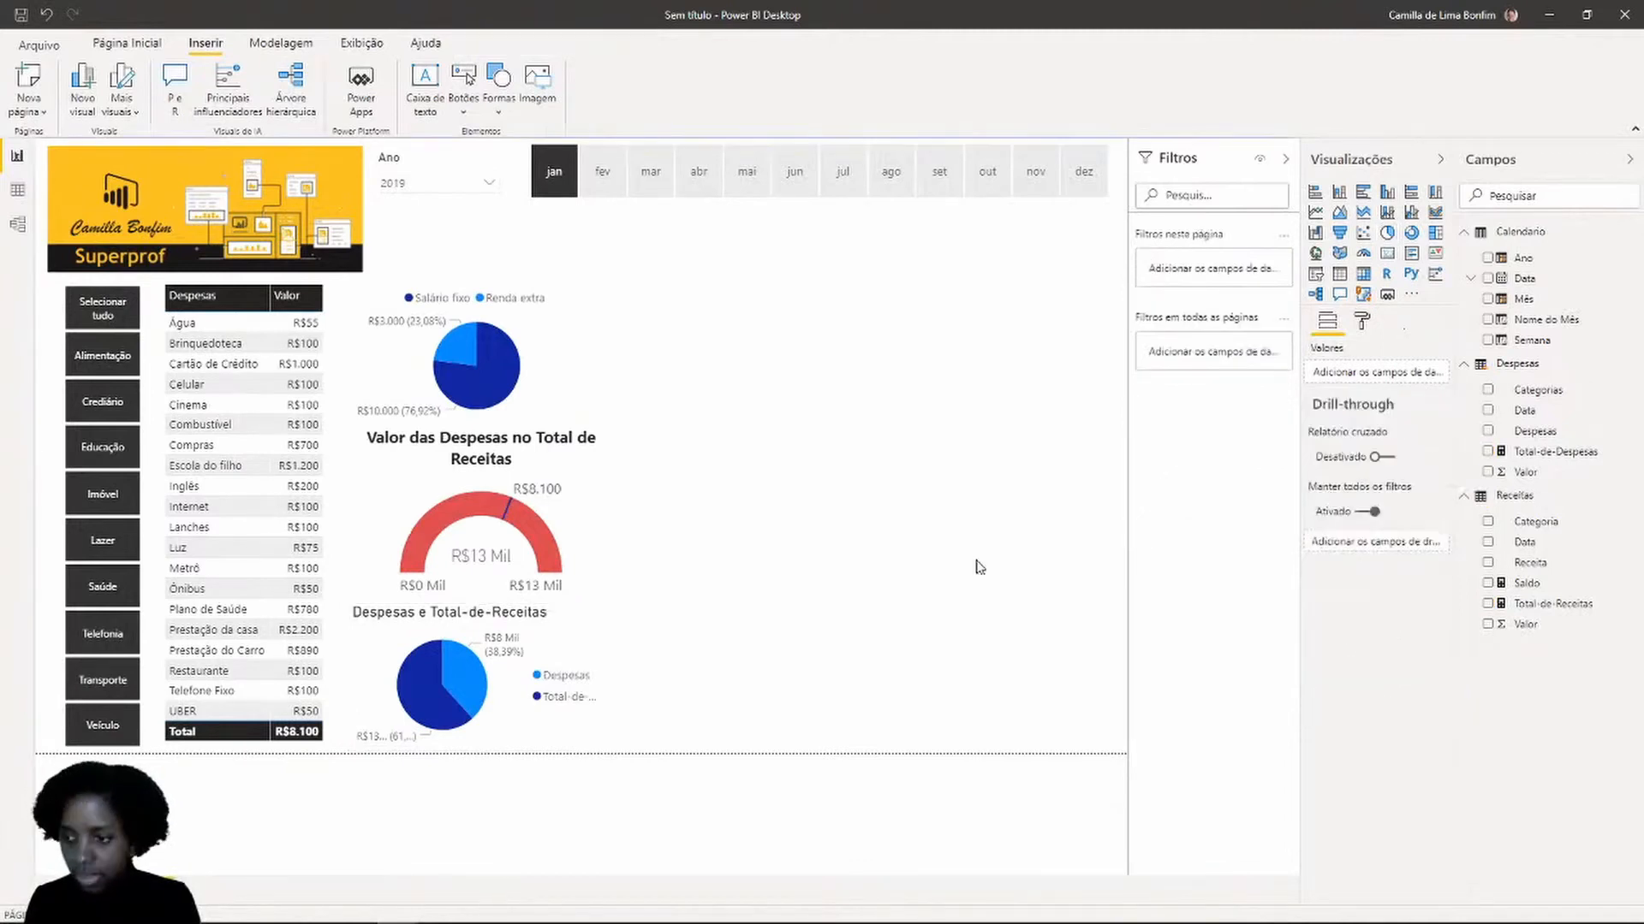
# Rename the lower pie chart's Total-de-Receitas value to "Receitas" and clear the highlighted legend entry
pyautogui.click(569, 705)
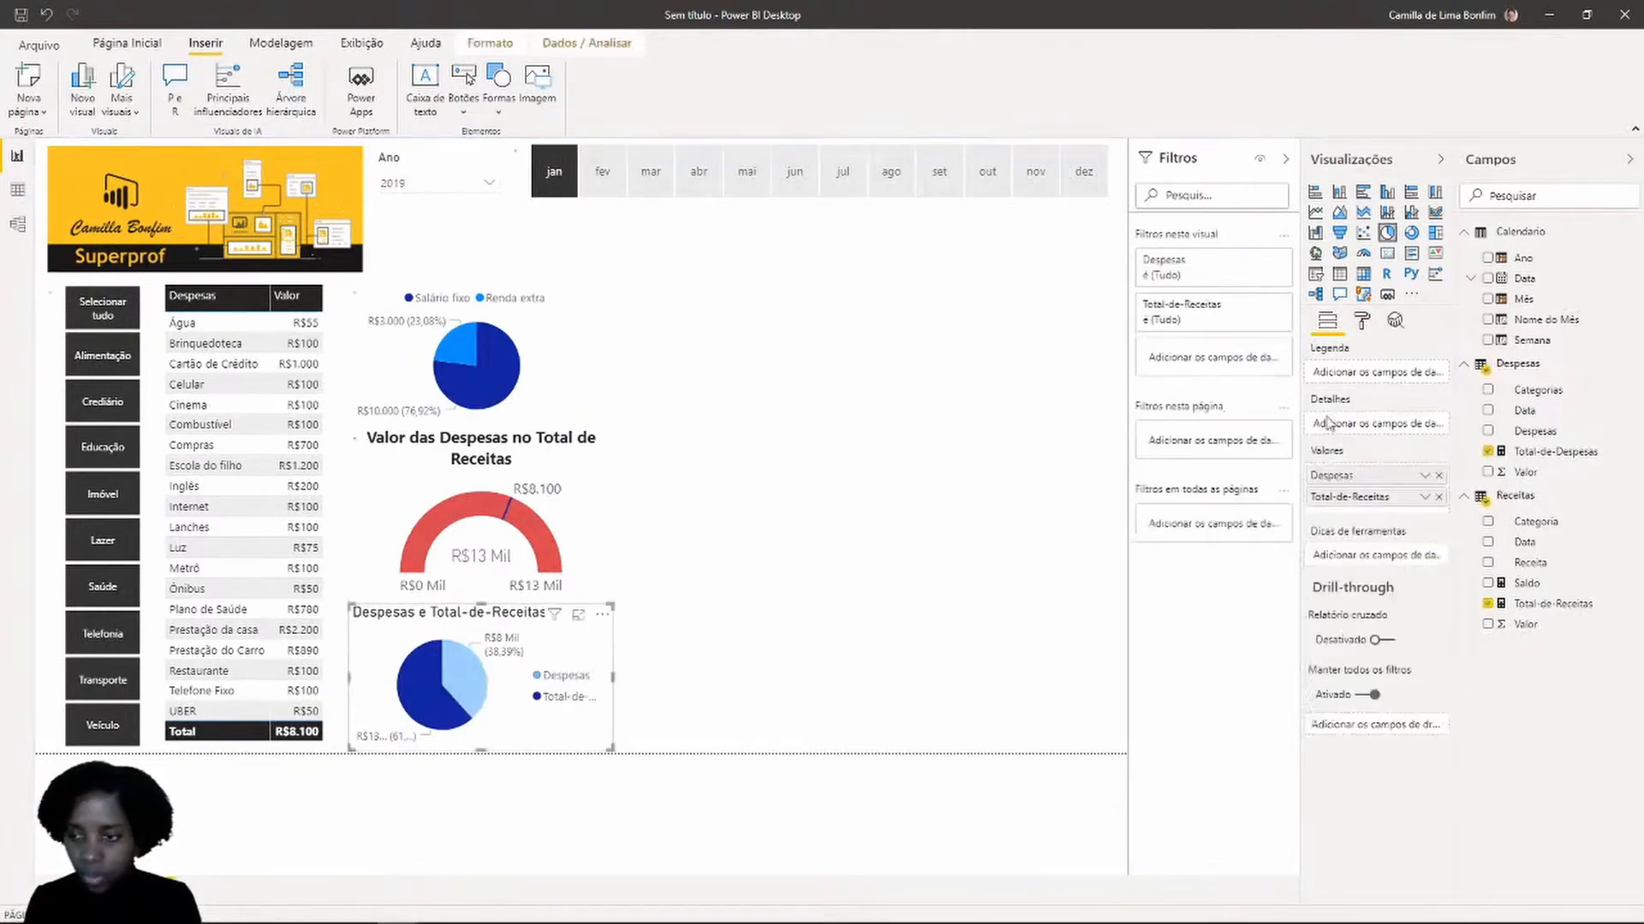
pyautogui.doubleClick(1354, 496)
pyautogui.click(1354, 497)
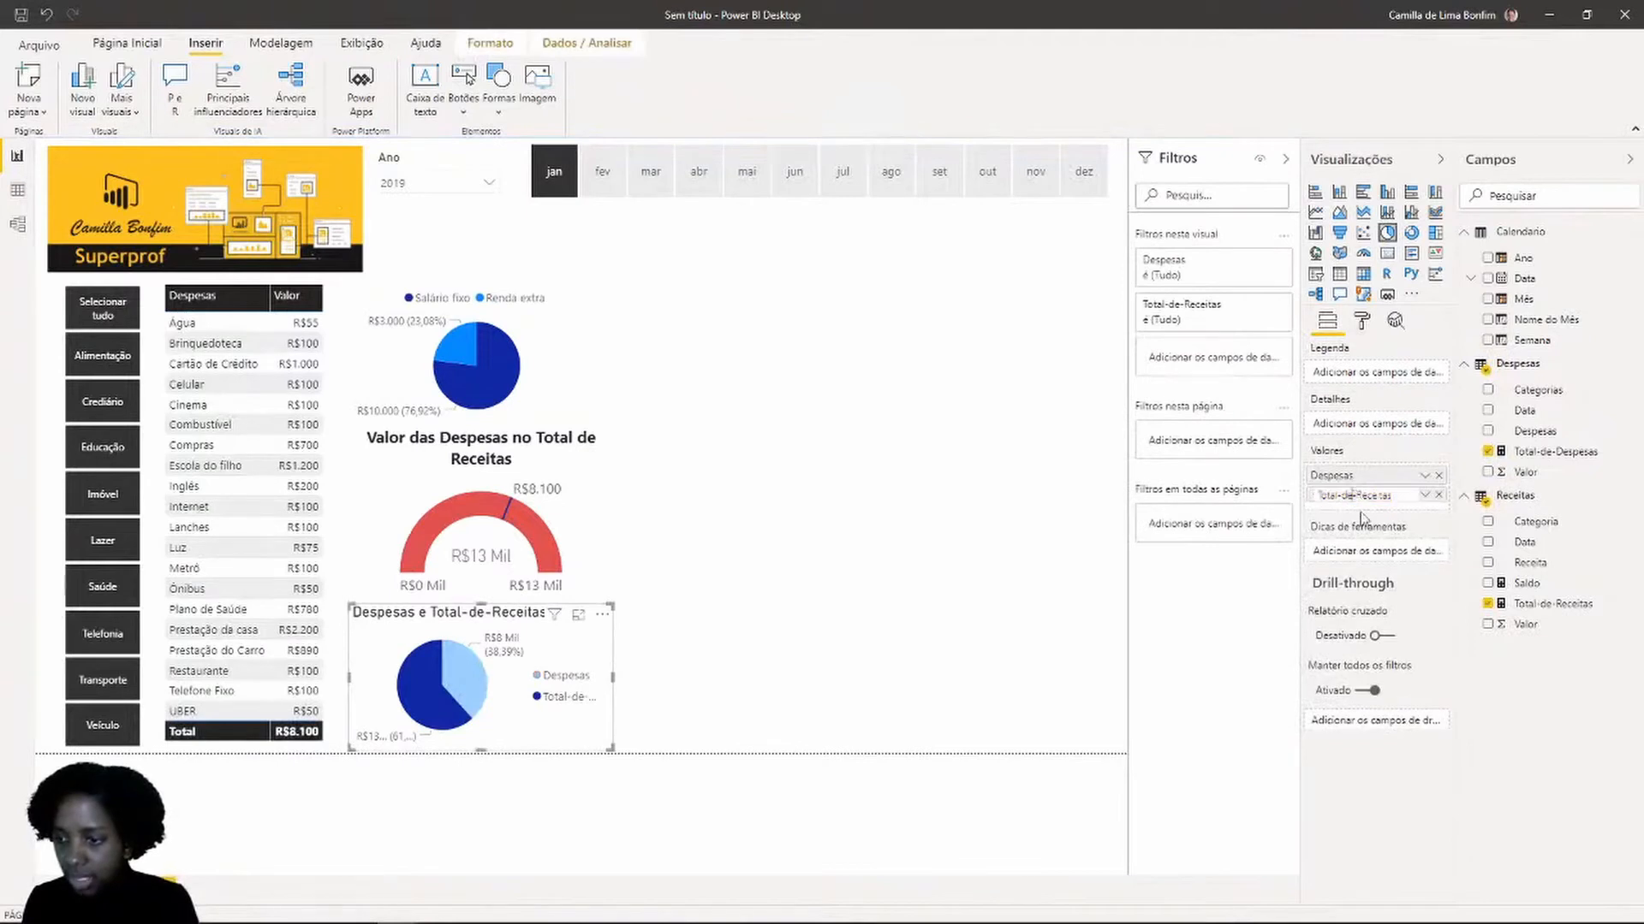
pyautogui.press('BackSpace')
pyautogui.press('BackSpace')
pyautogui.press('BackSpace')
pyautogui.press('BackSpace')
pyautogui.press('BackSpace')
pyautogui.press('BackSpace')
pyautogui.press('BackSpace')
pyautogui.press('BackSpace')
pyautogui.press('BackSpace')
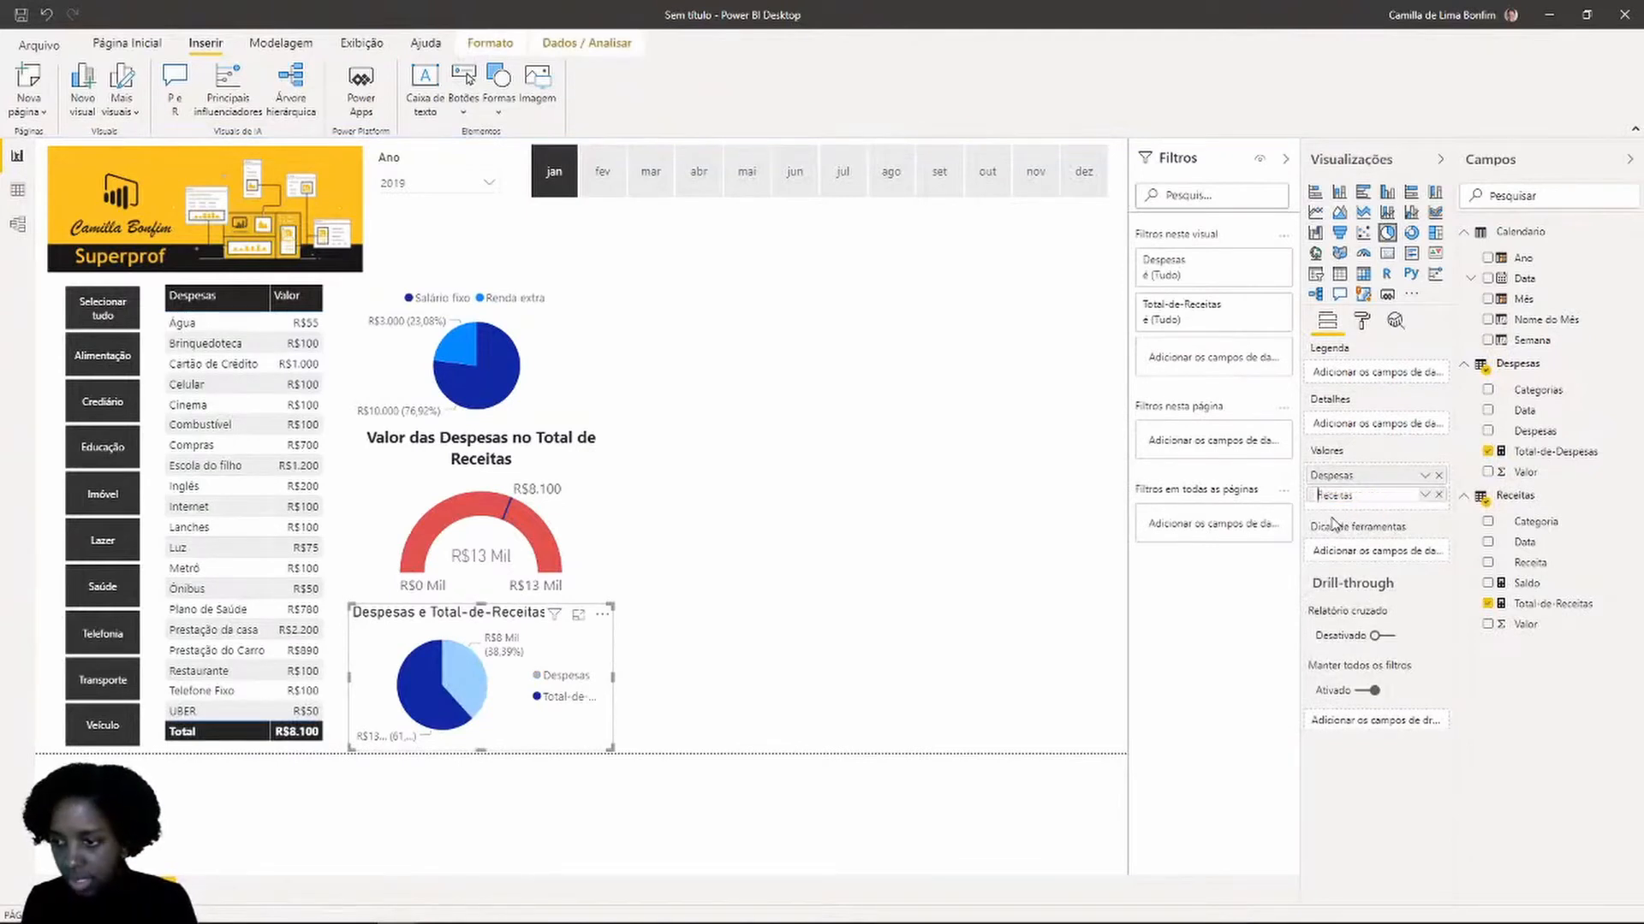
pyautogui.press('Return')
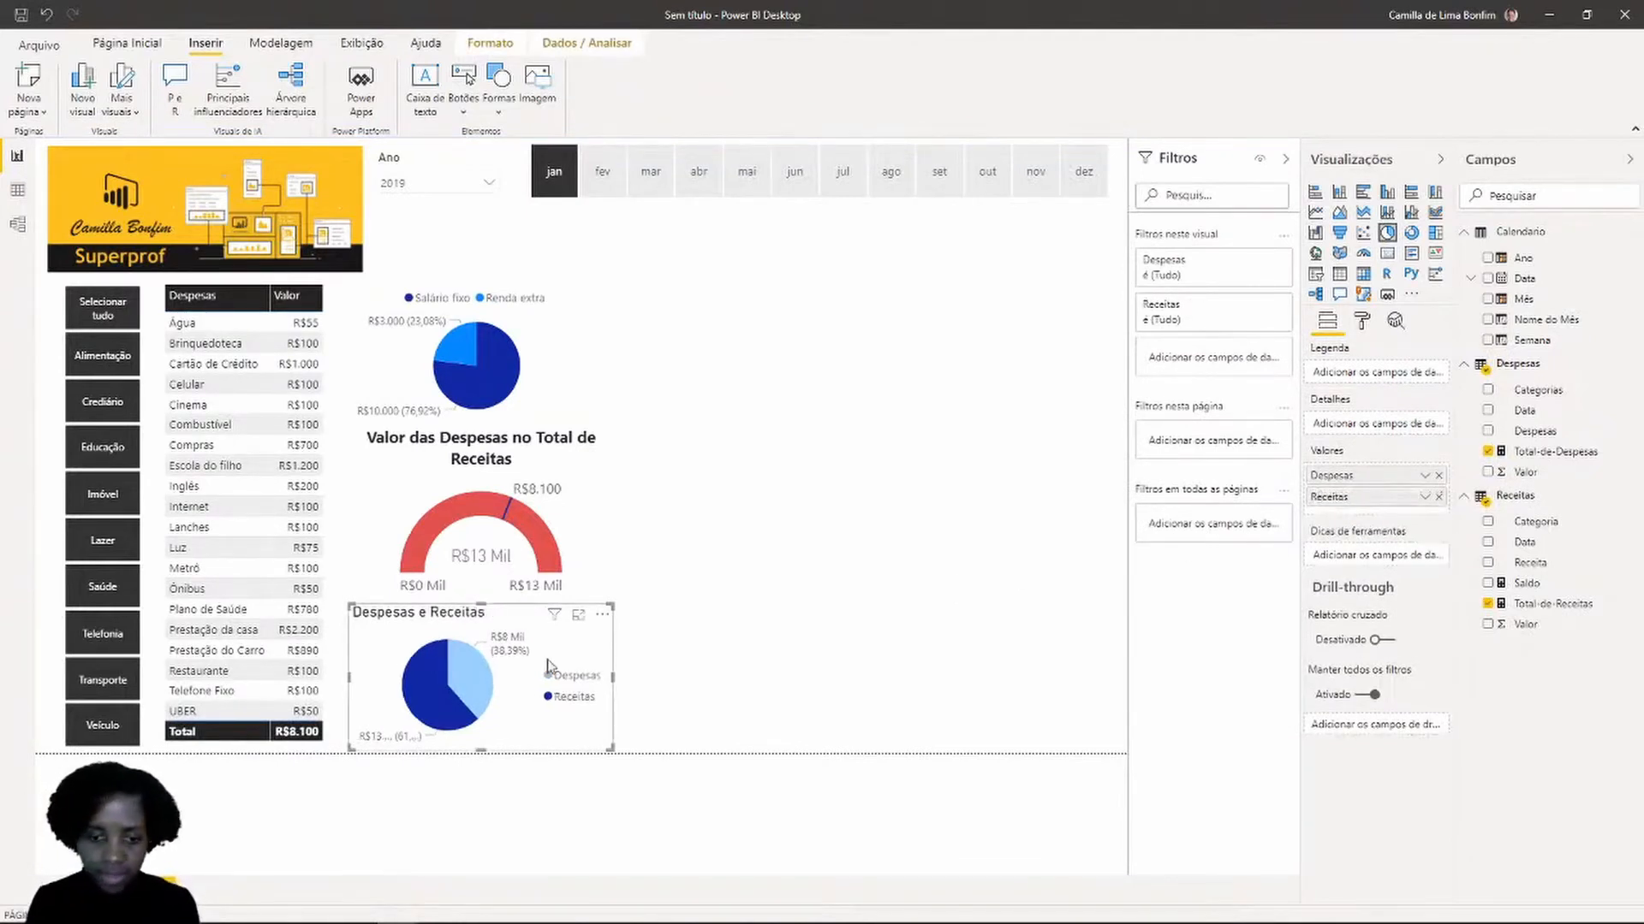
pyautogui.click(556, 696)
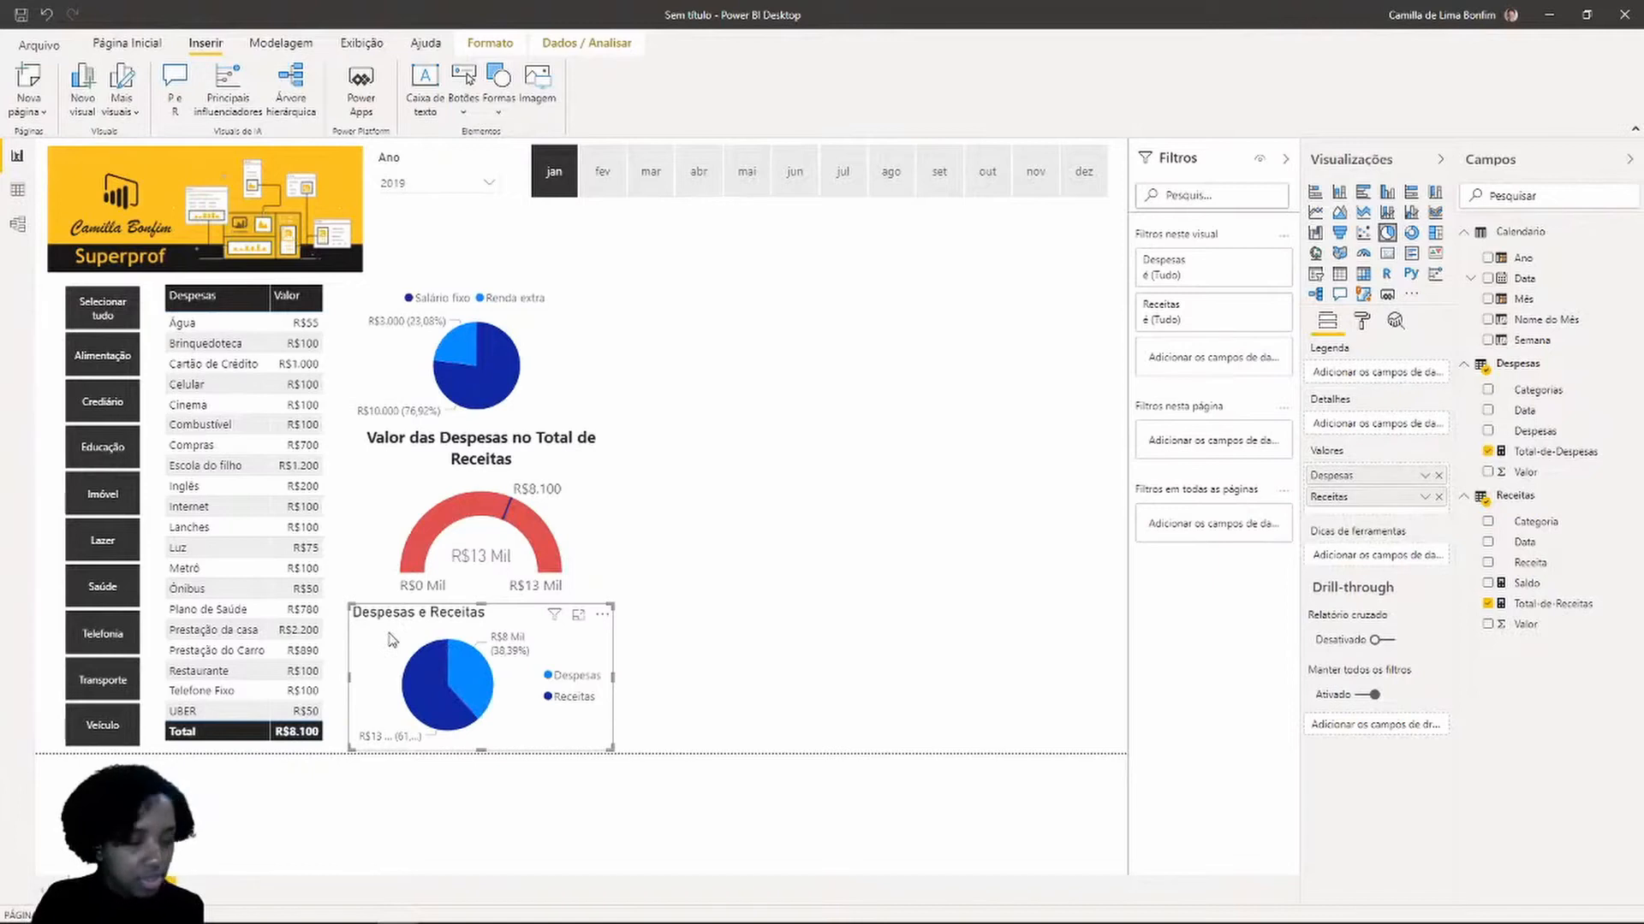
# Set the lower pie chart's title text to "Total de Despesas x Total de Receitas"
pyautogui.click(1363, 321)
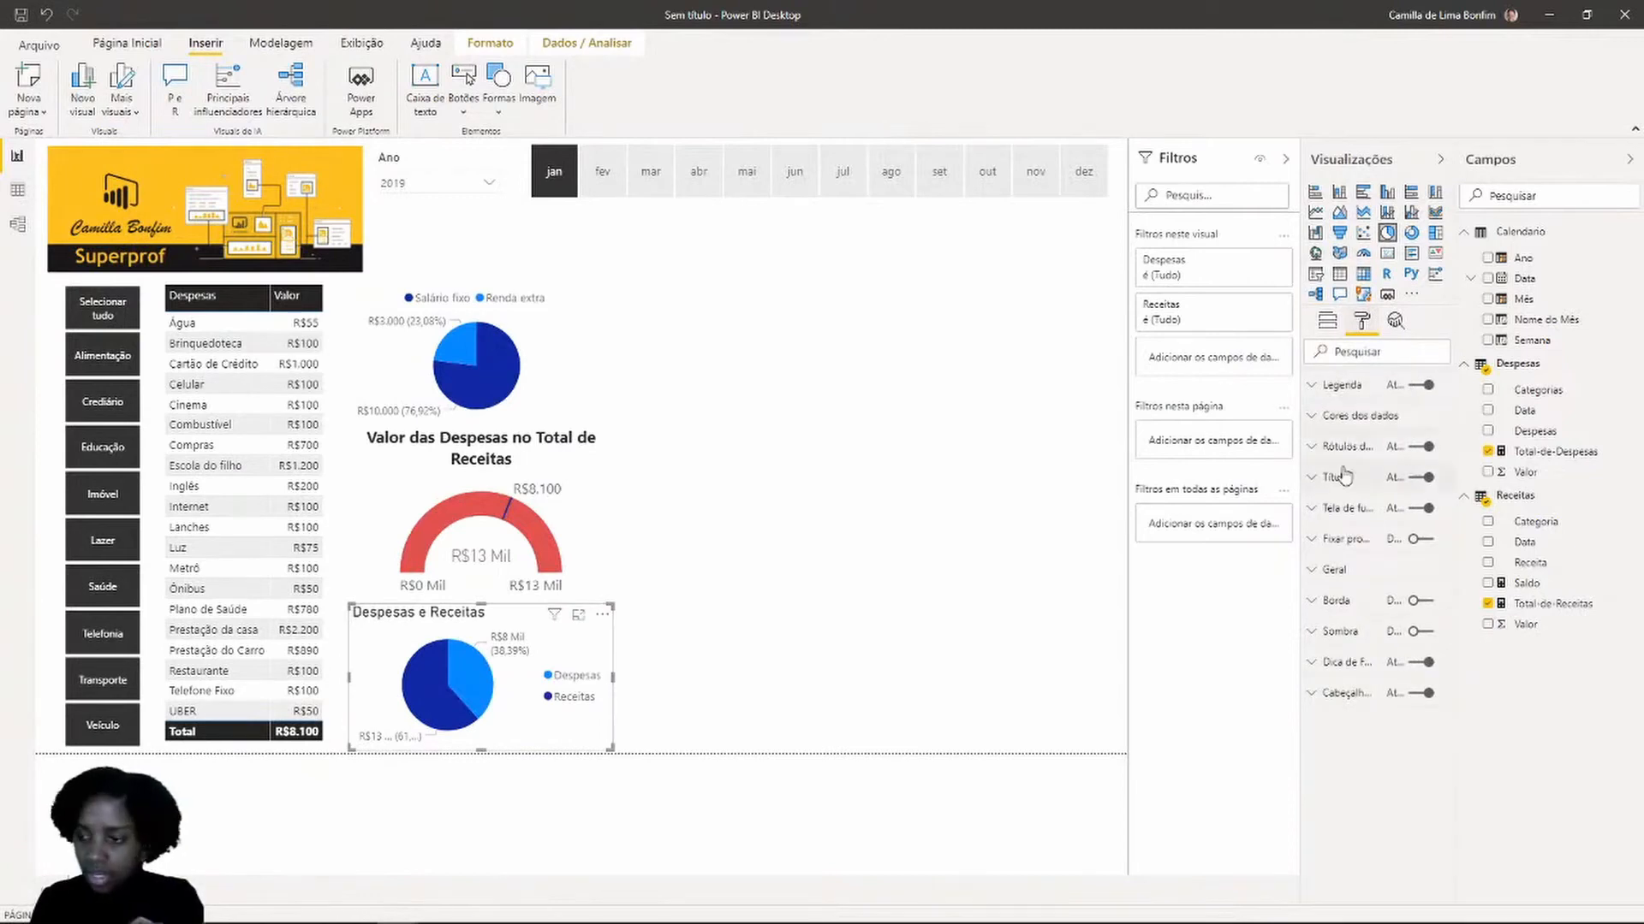
pyautogui.click(1313, 478)
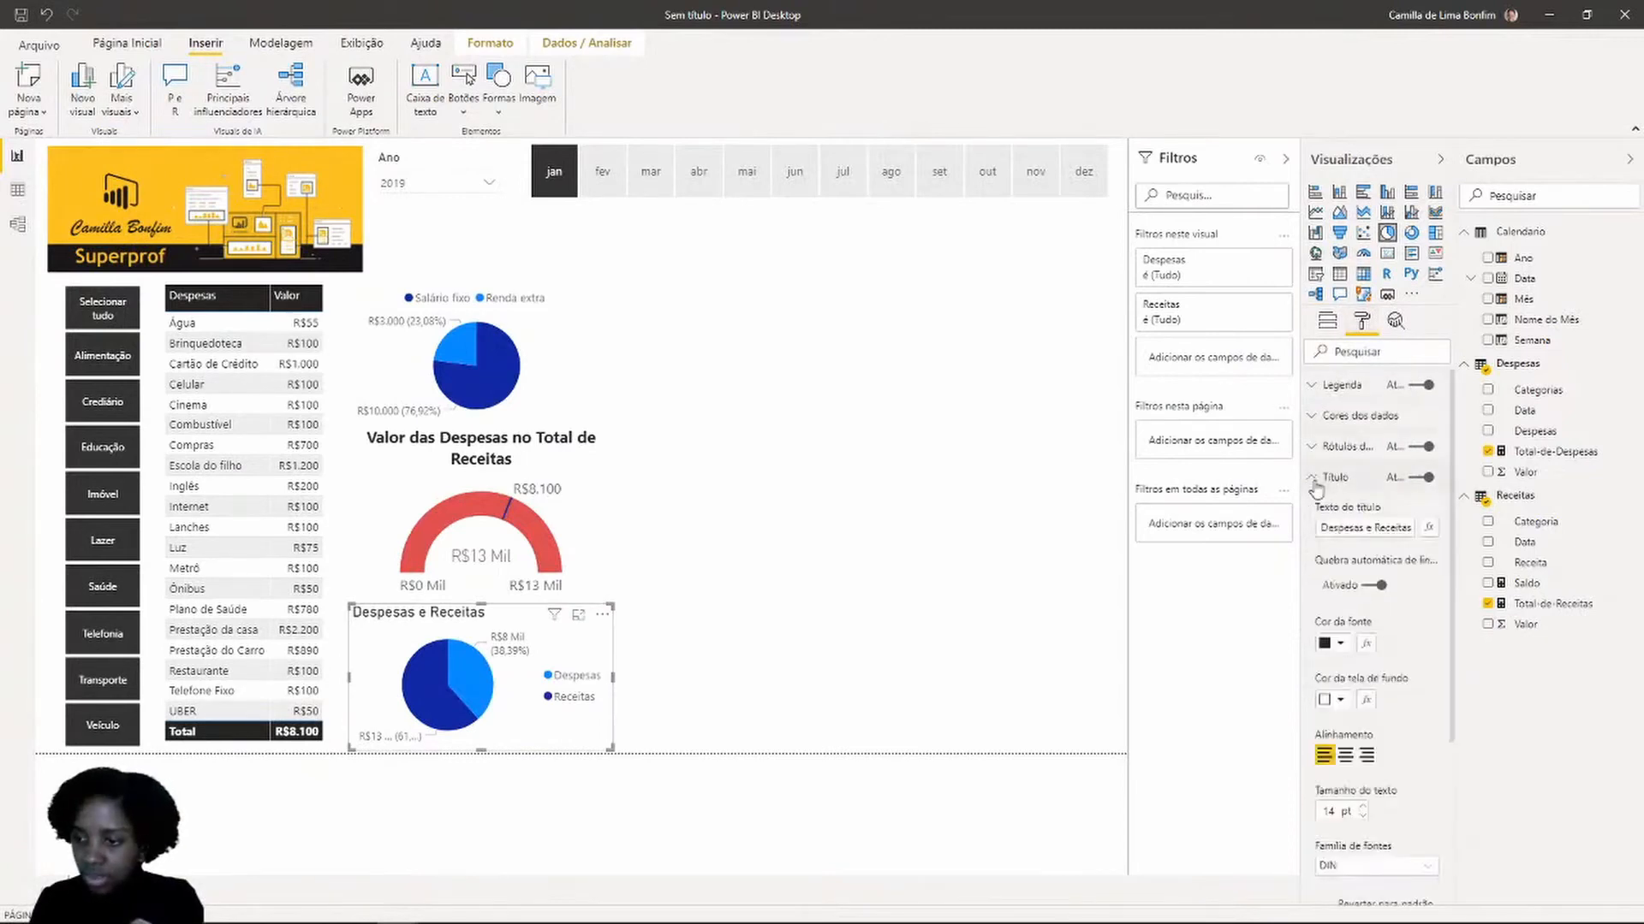
pyautogui.click(1363, 527)
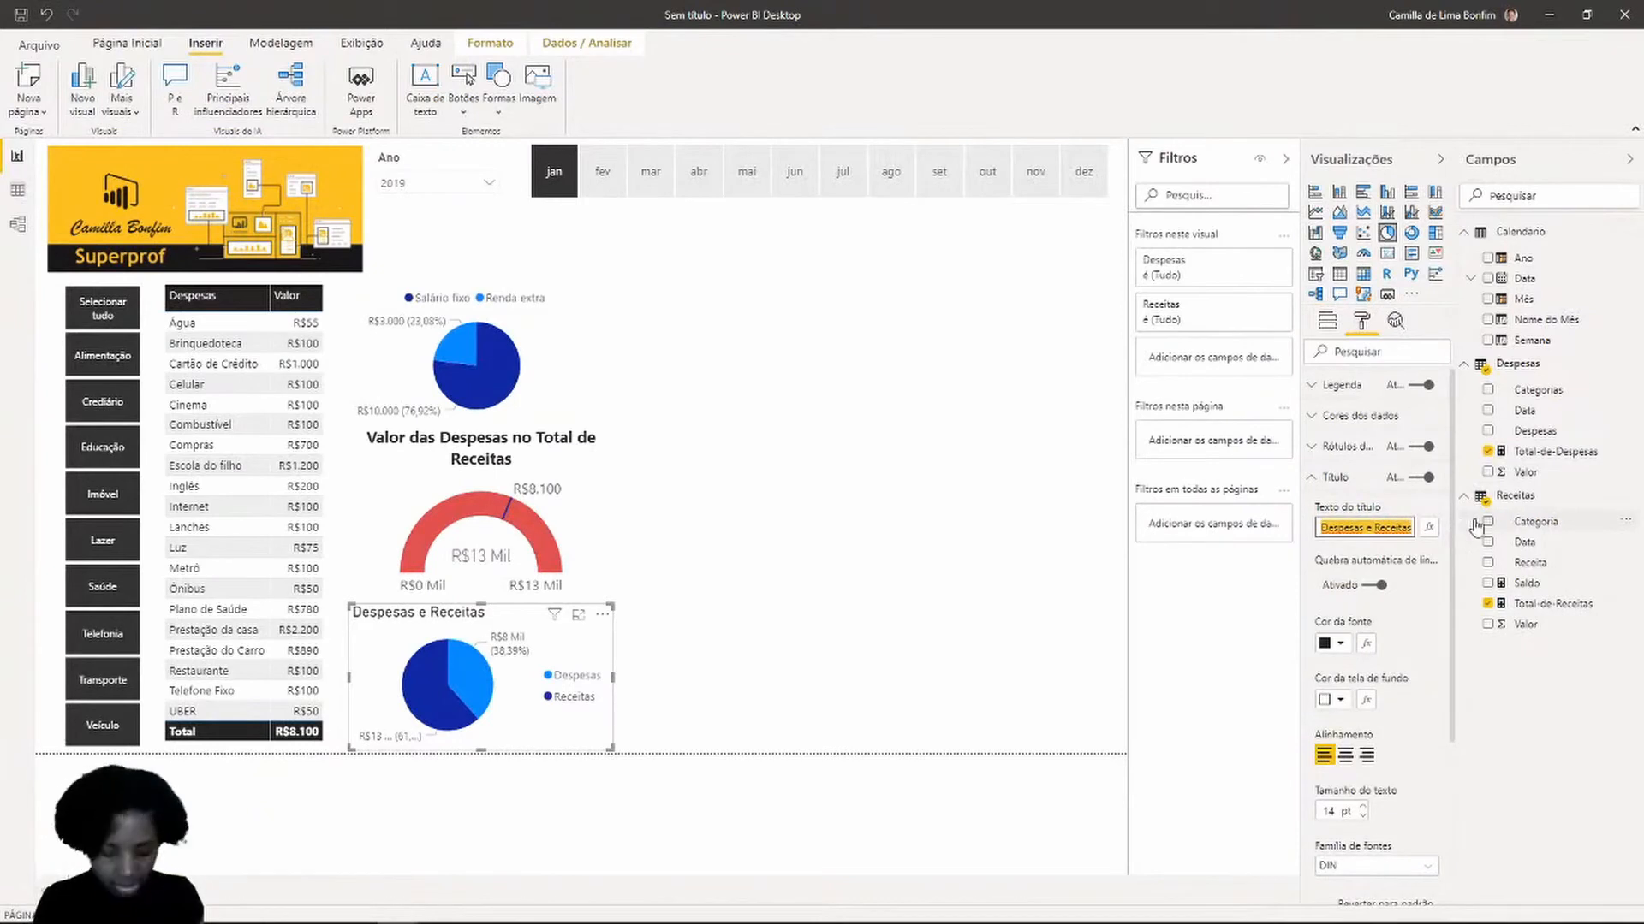
pyautogui.write('Total de Despesas')
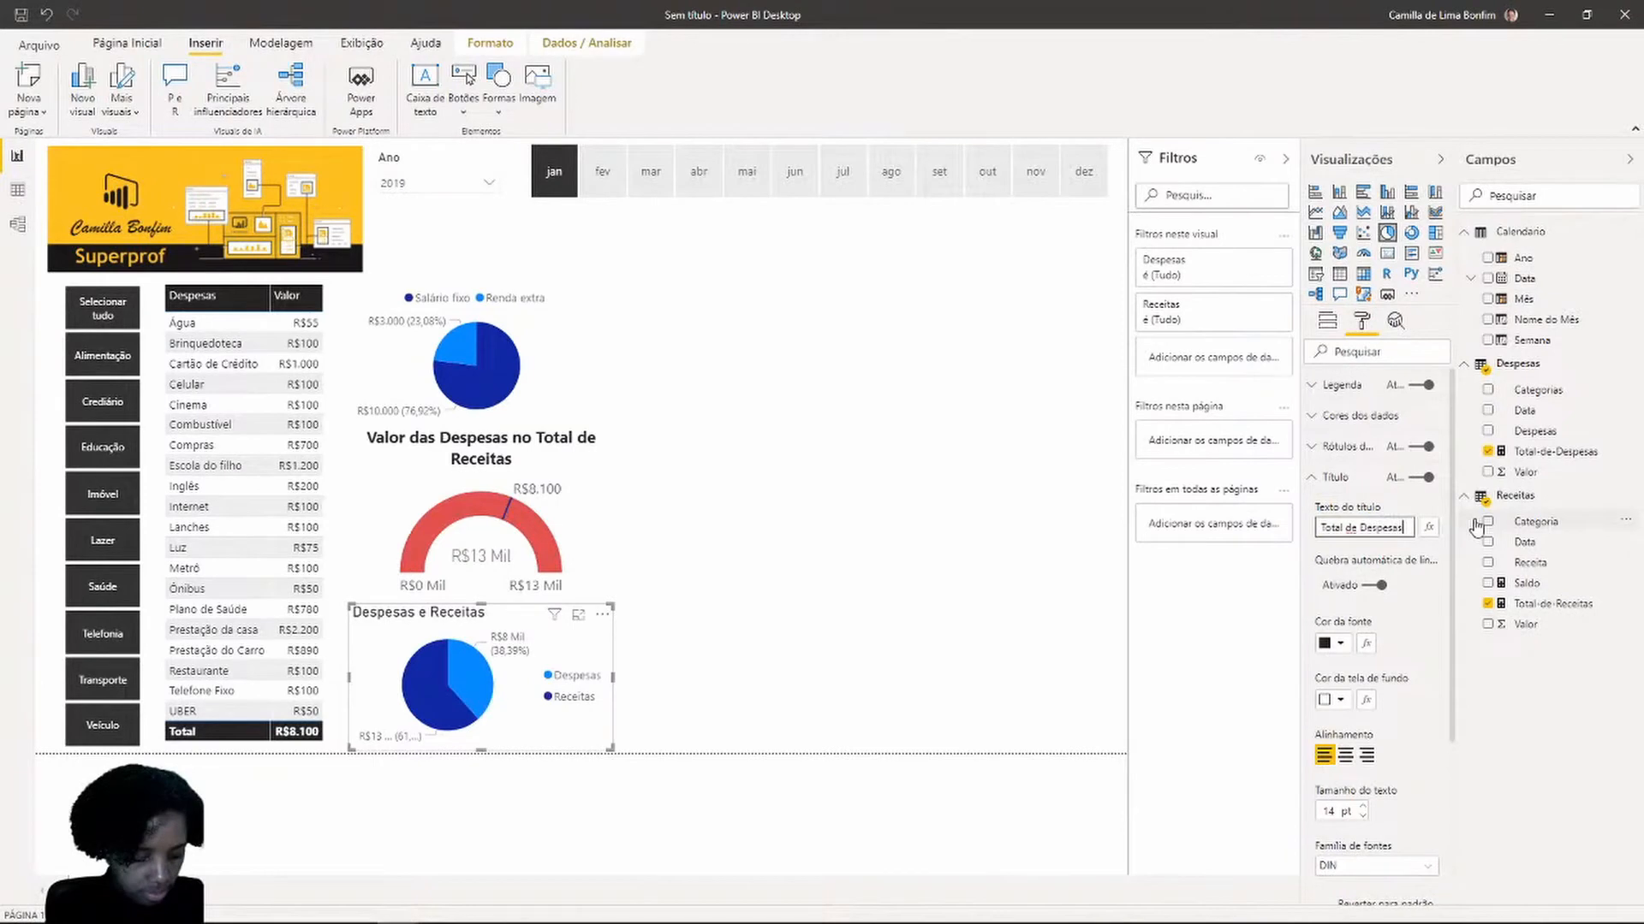
pyautogui.write(' x T')
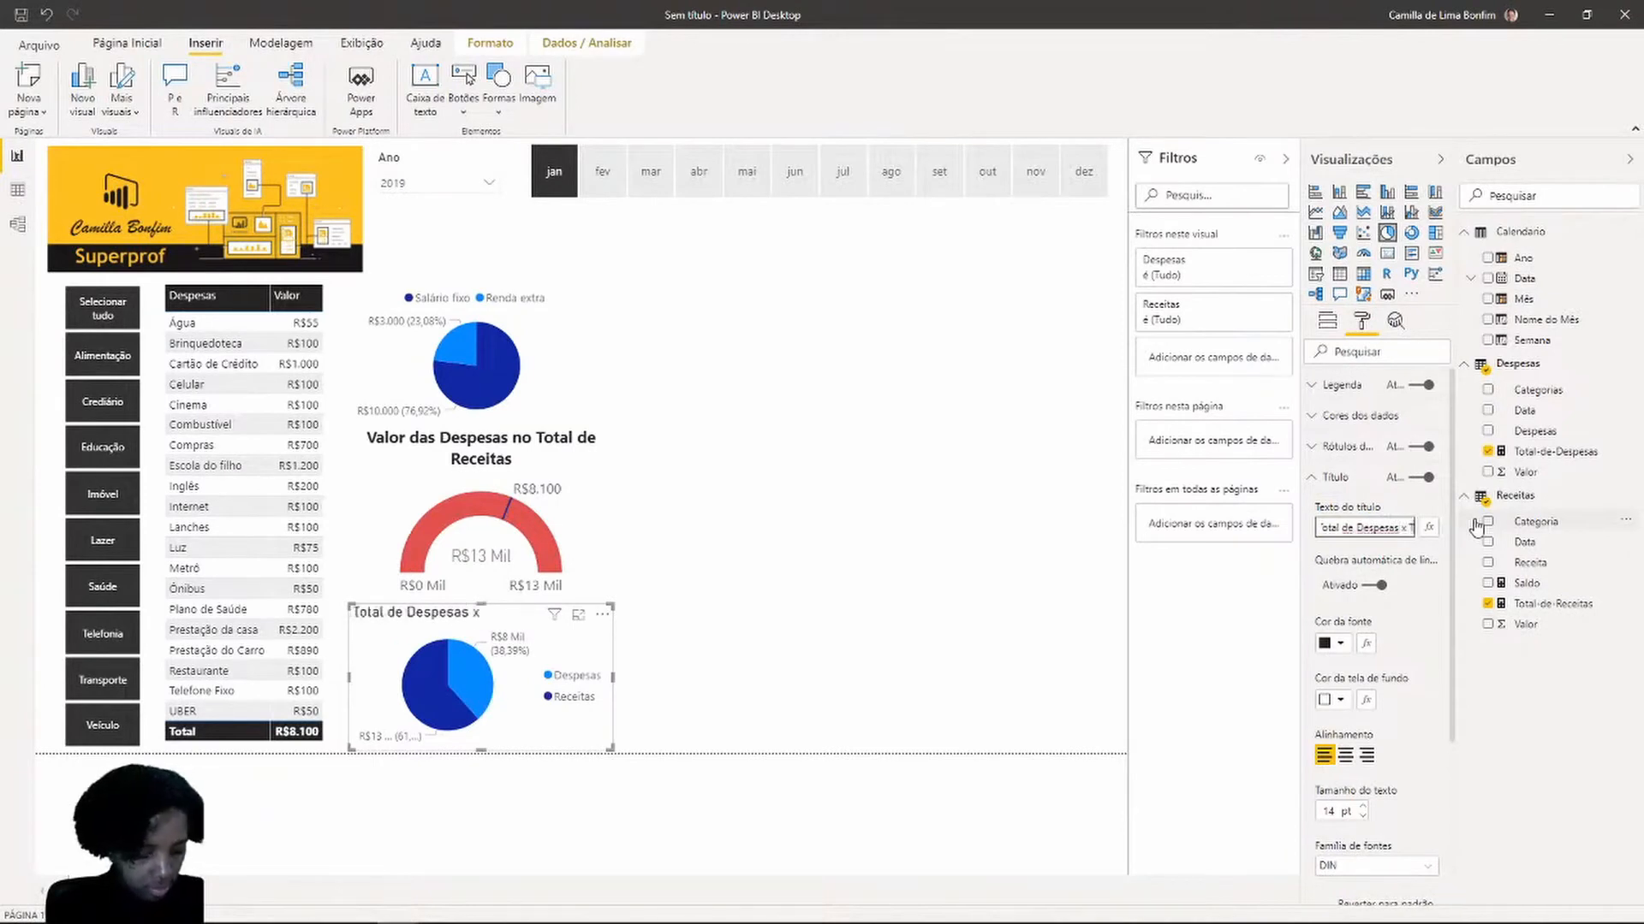
pyautogui.write('otal de Rec')
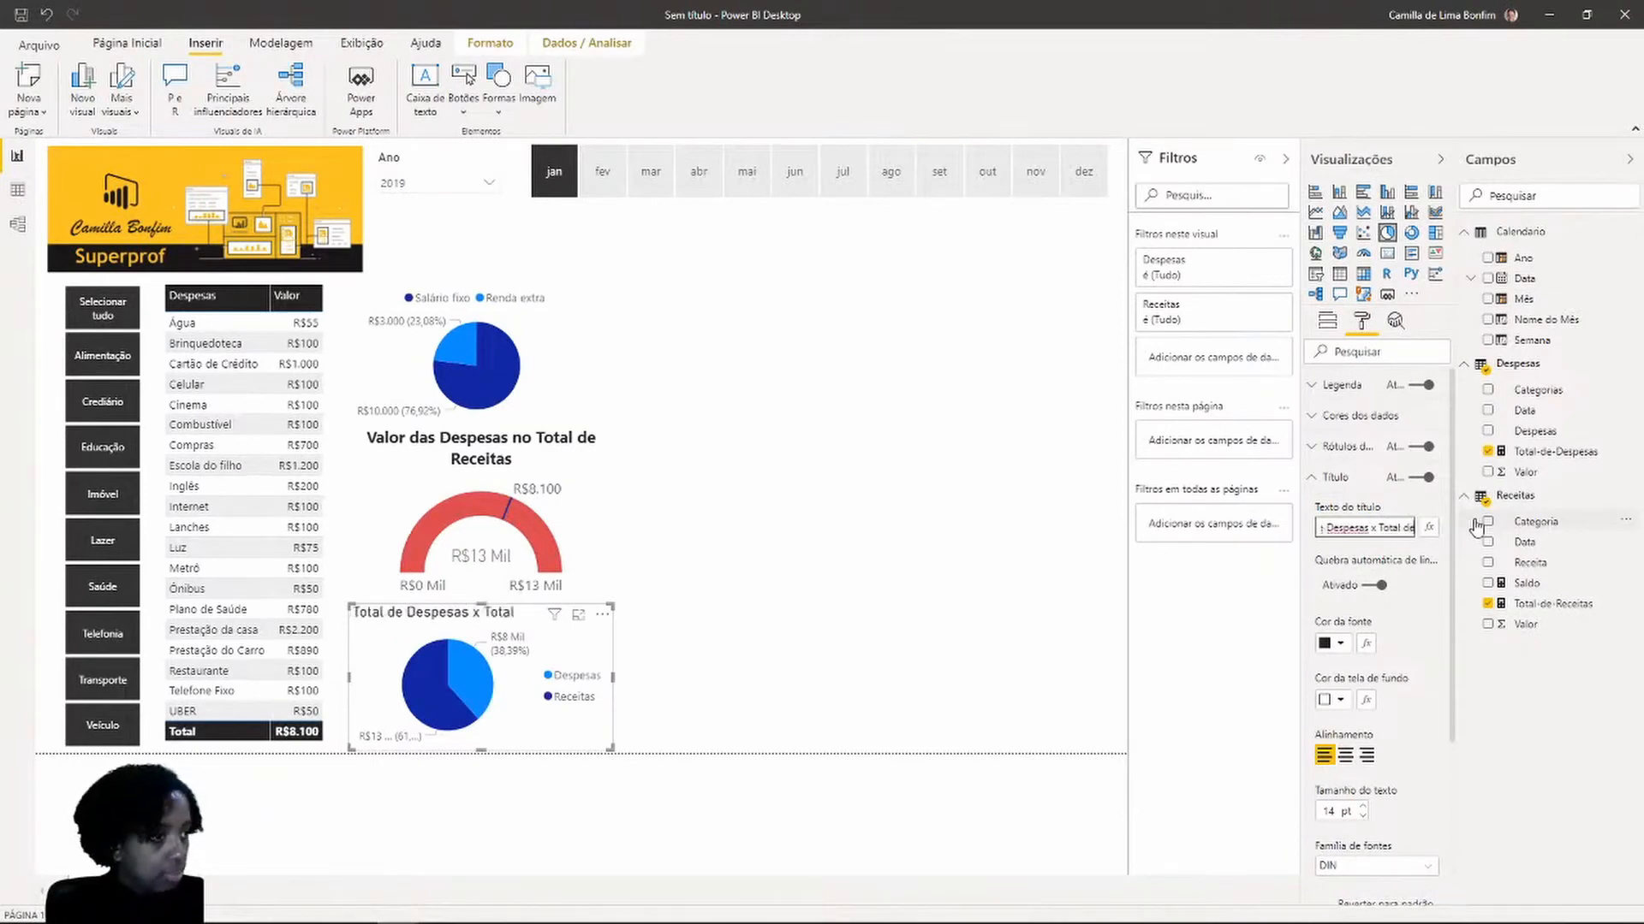
pyautogui.write('eitas')
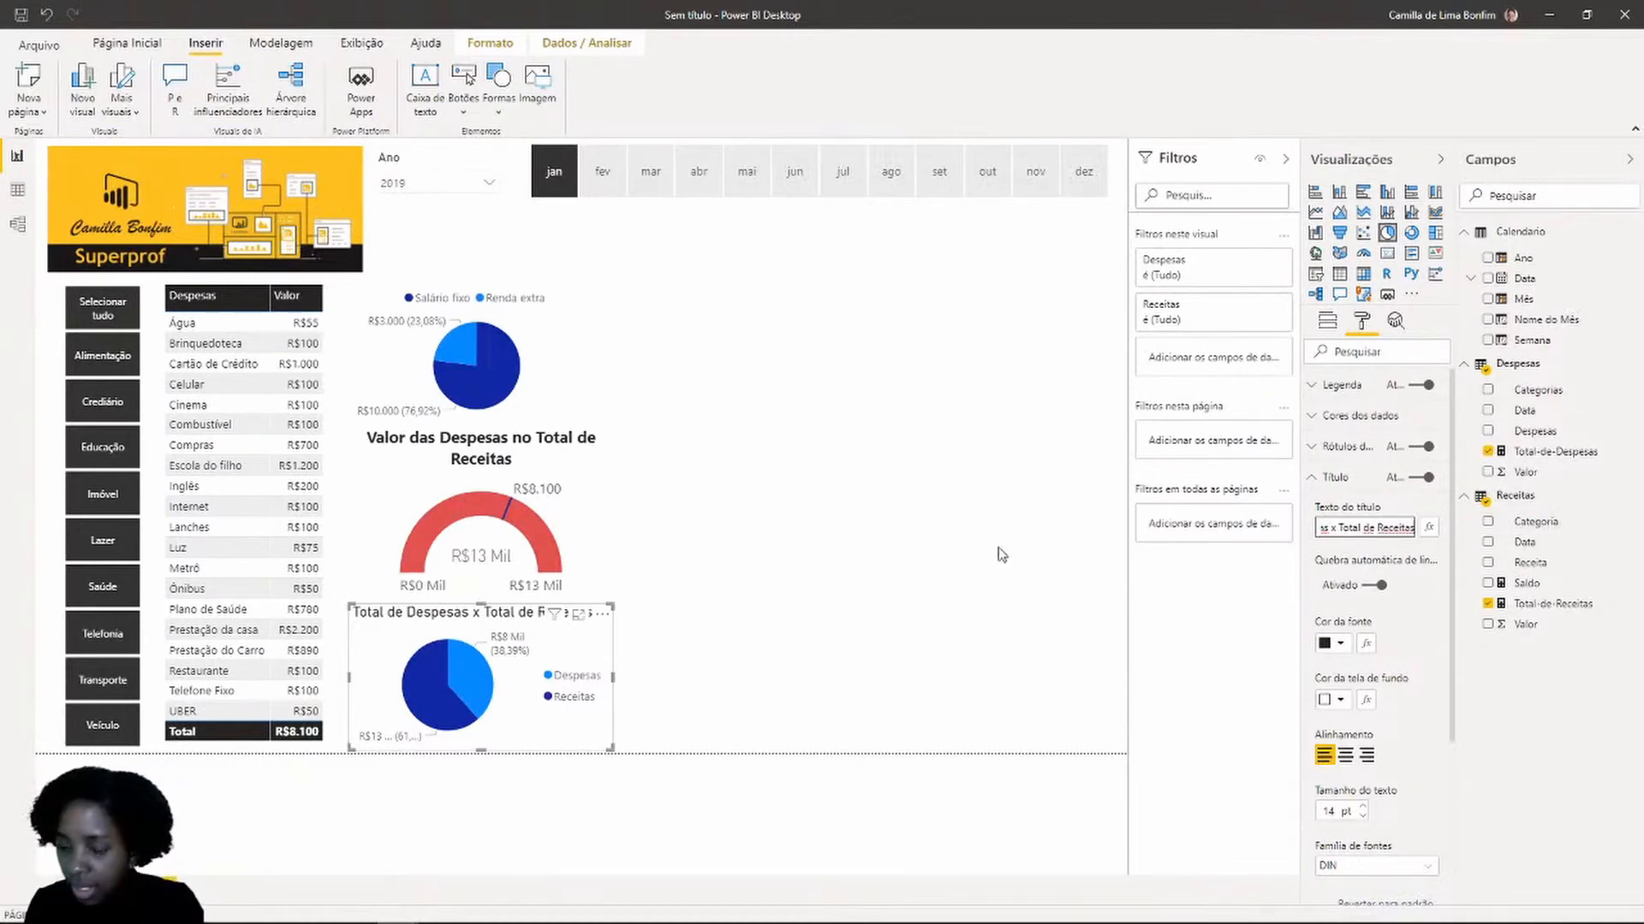
pyautogui.click(966, 550)
# Set the font family of the lower pie chart's title to Segoe (Bold)
pyautogui.click(564, 644)
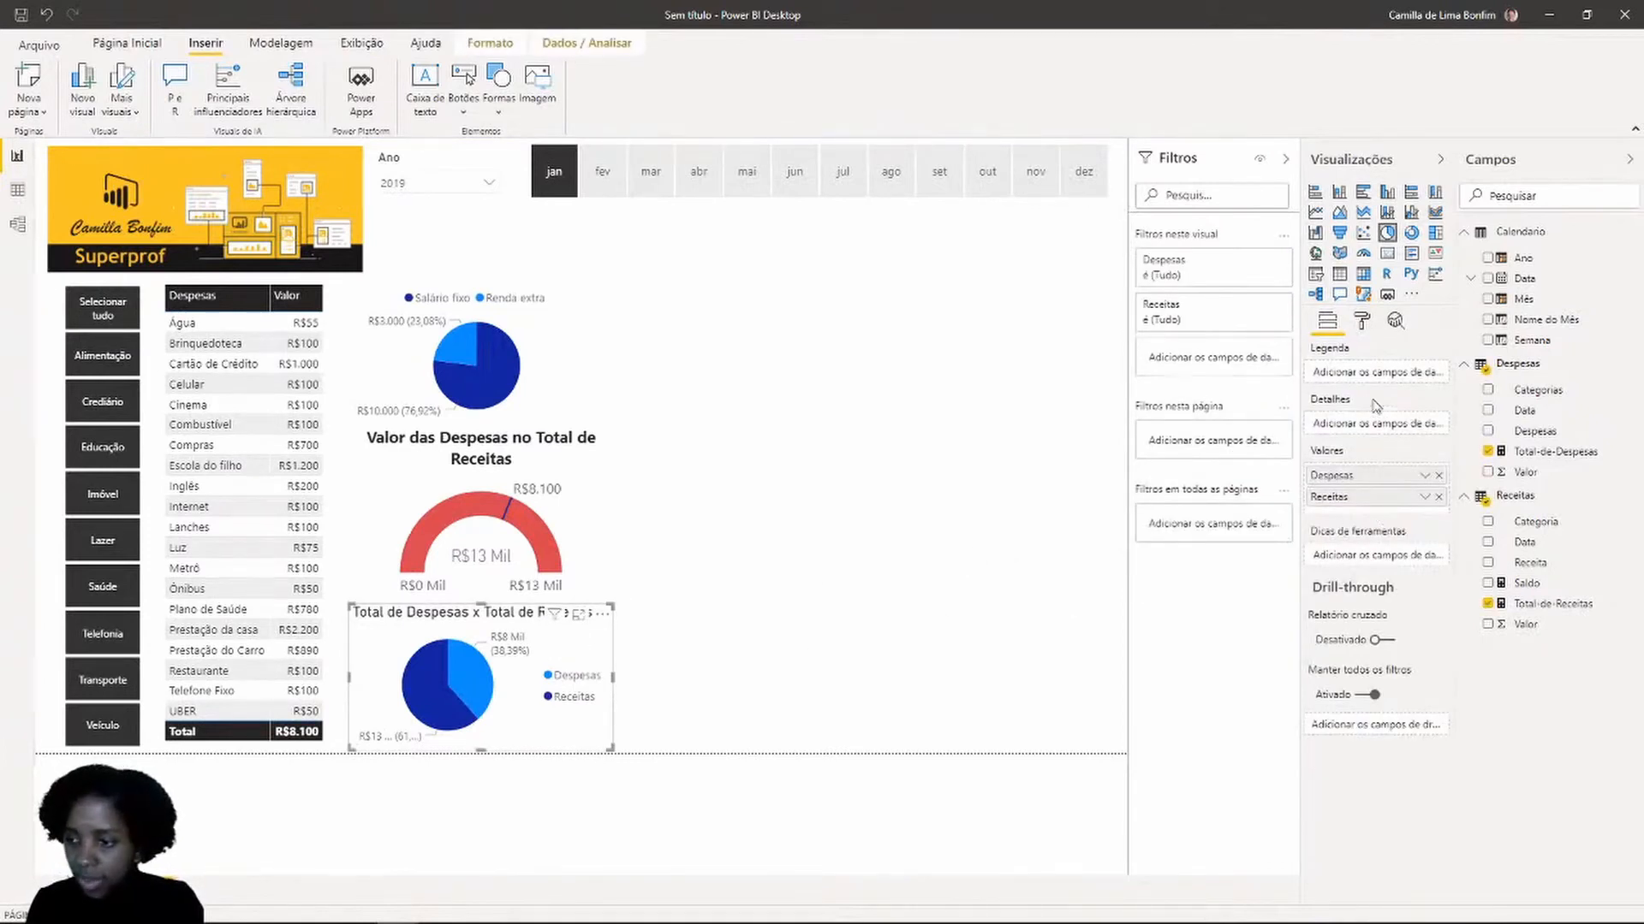
pyautogui.click(1362, 320)
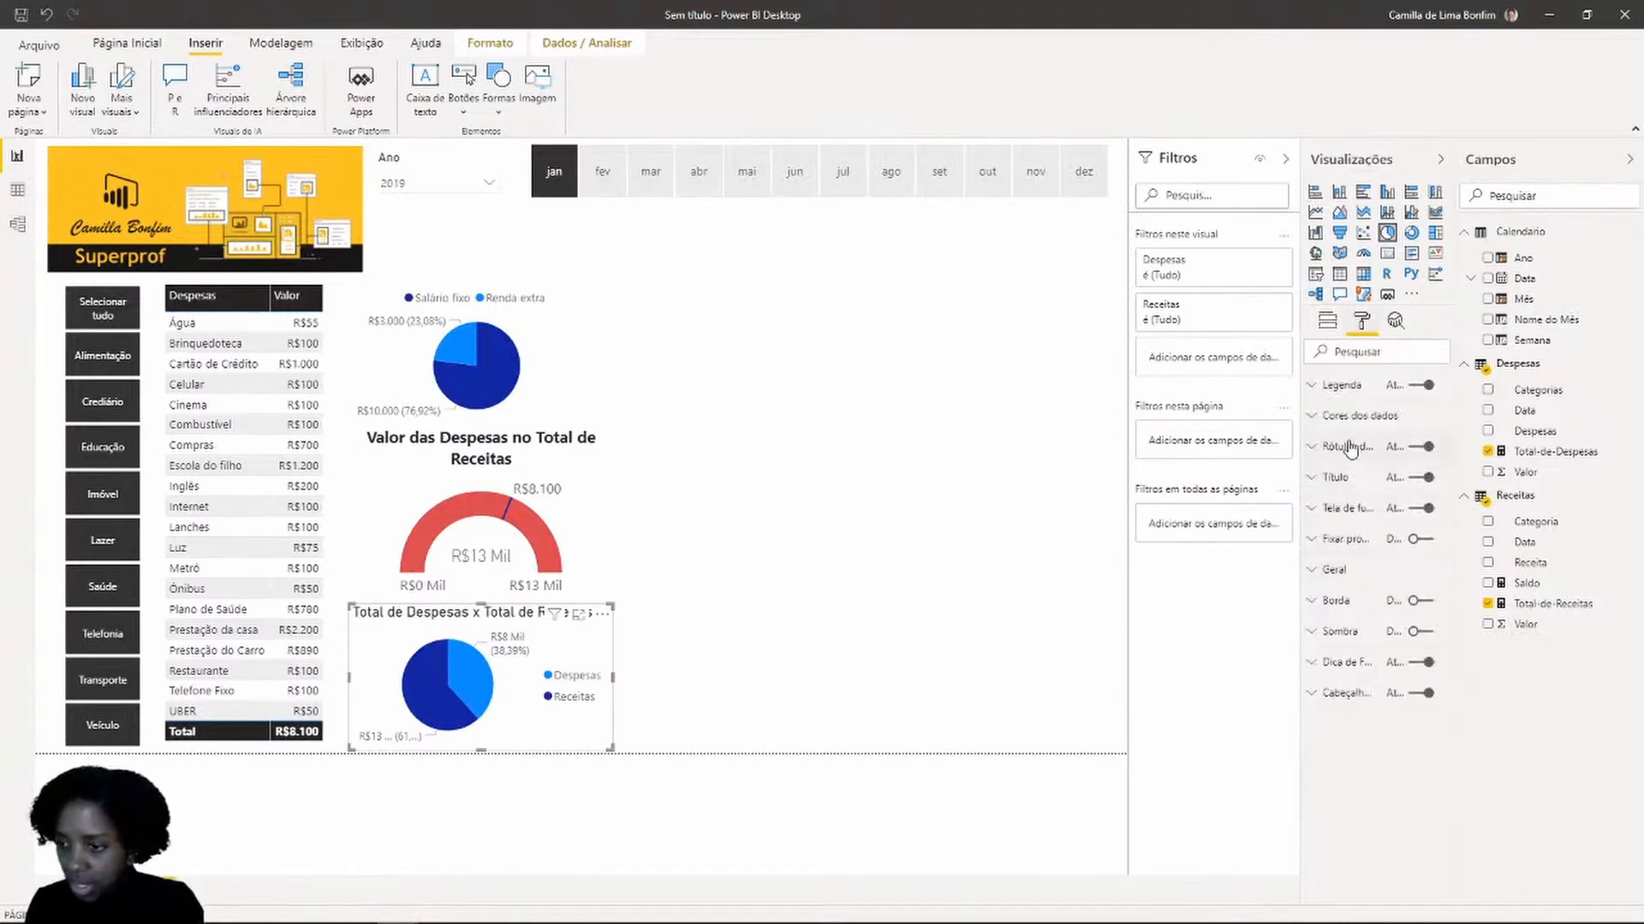
pyautogui.click(1313, 481)
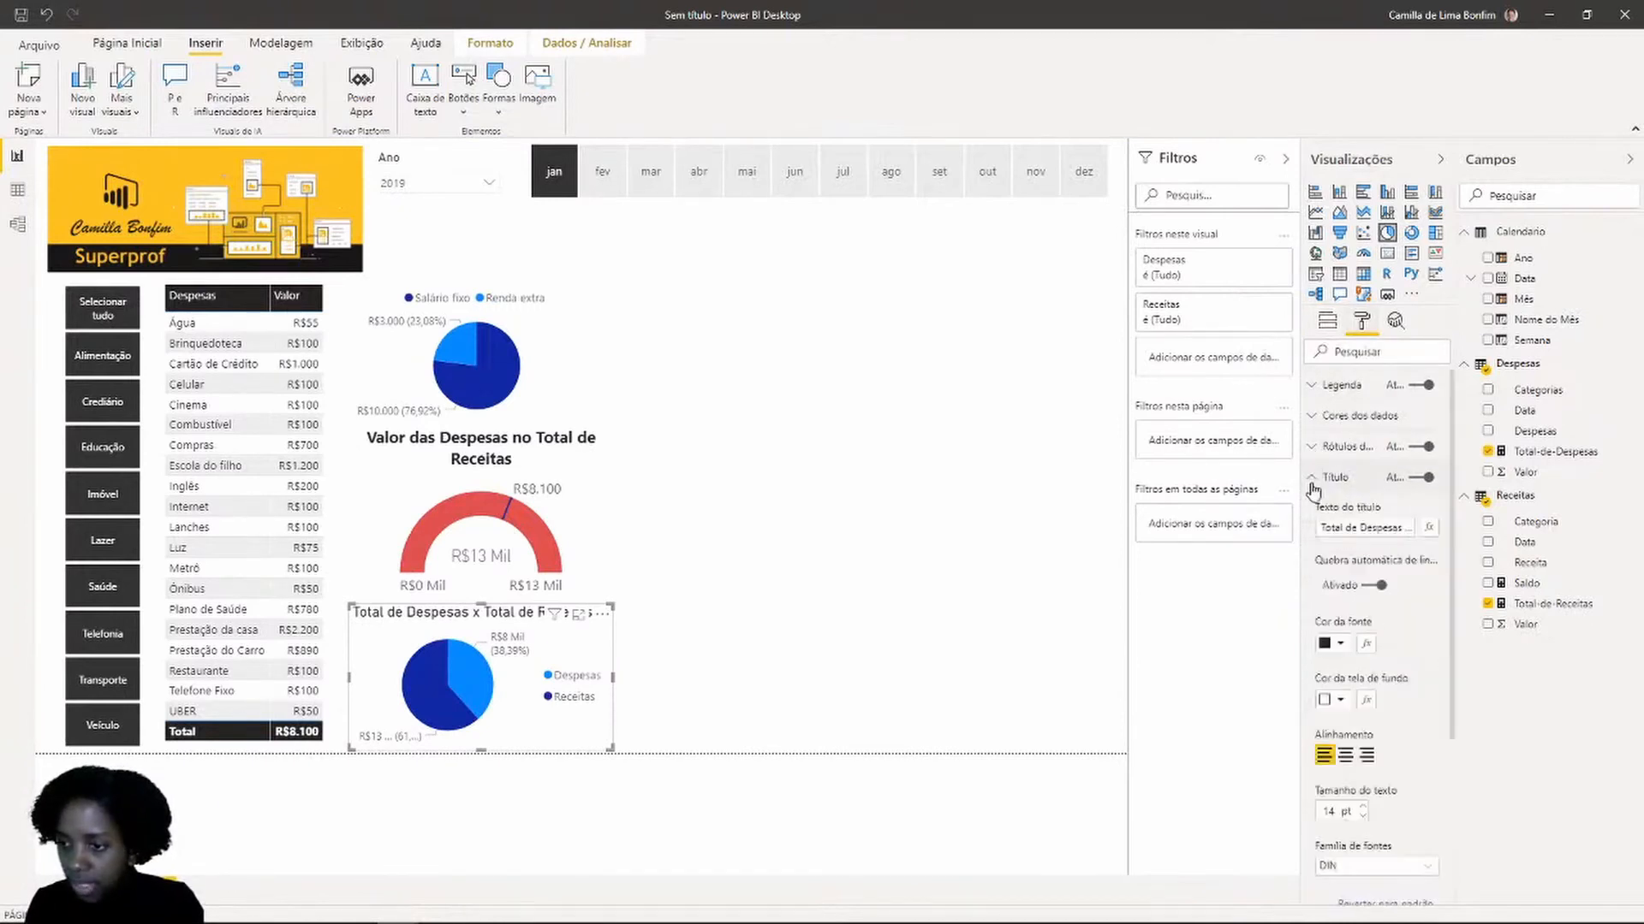
pyautogui.scroll(-2, 1367, 707)
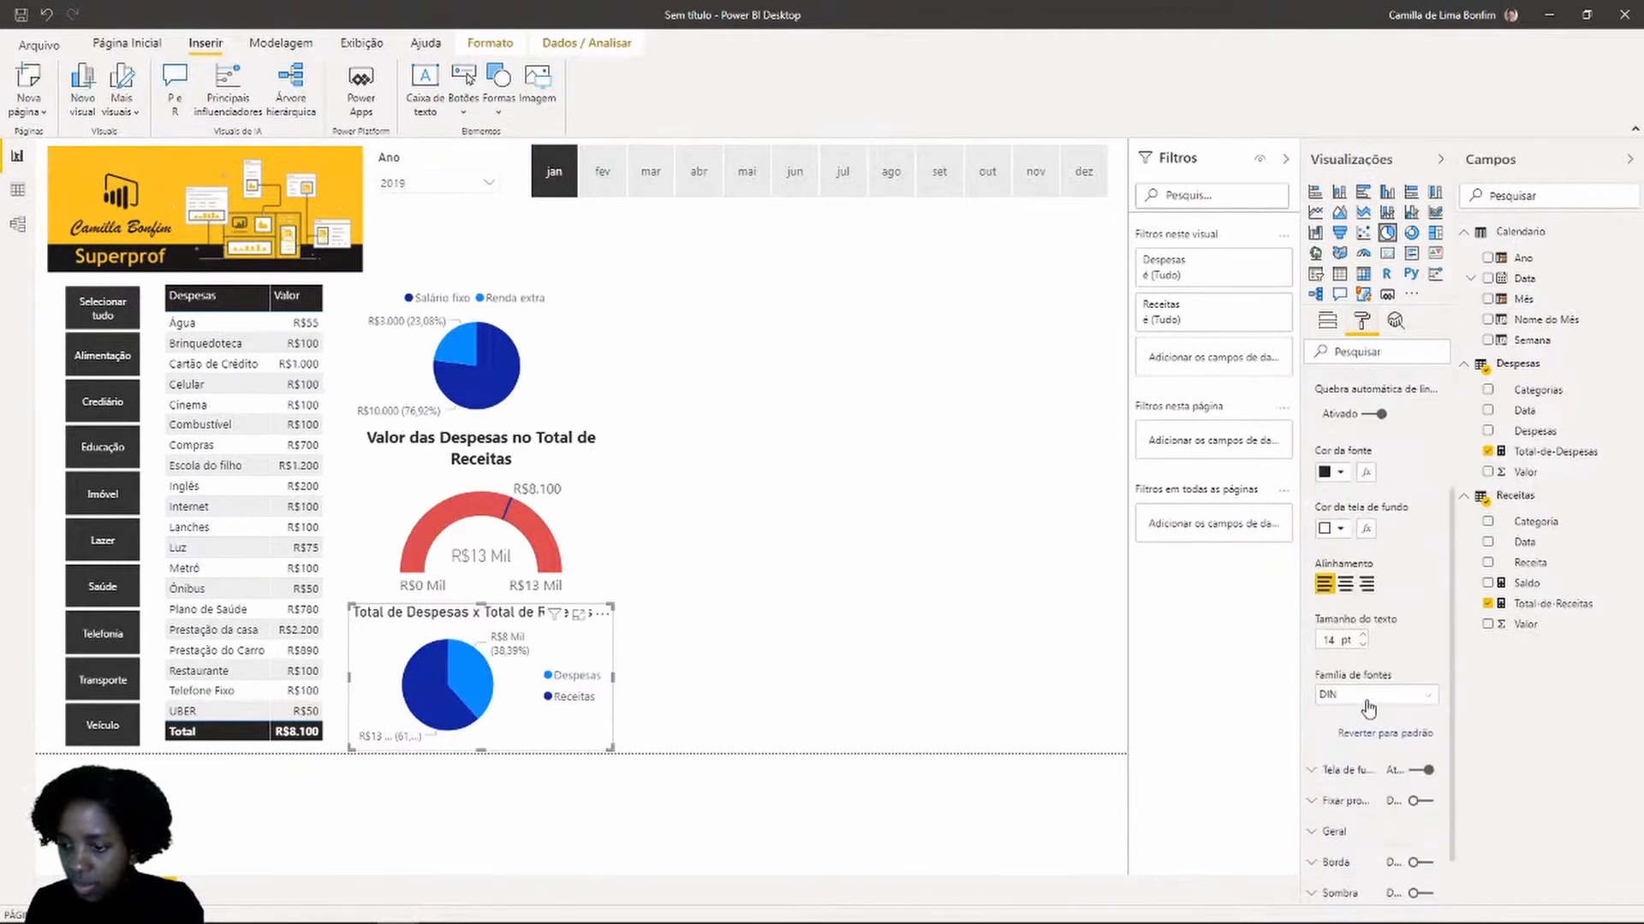
pyautogui.click(1372, 561)
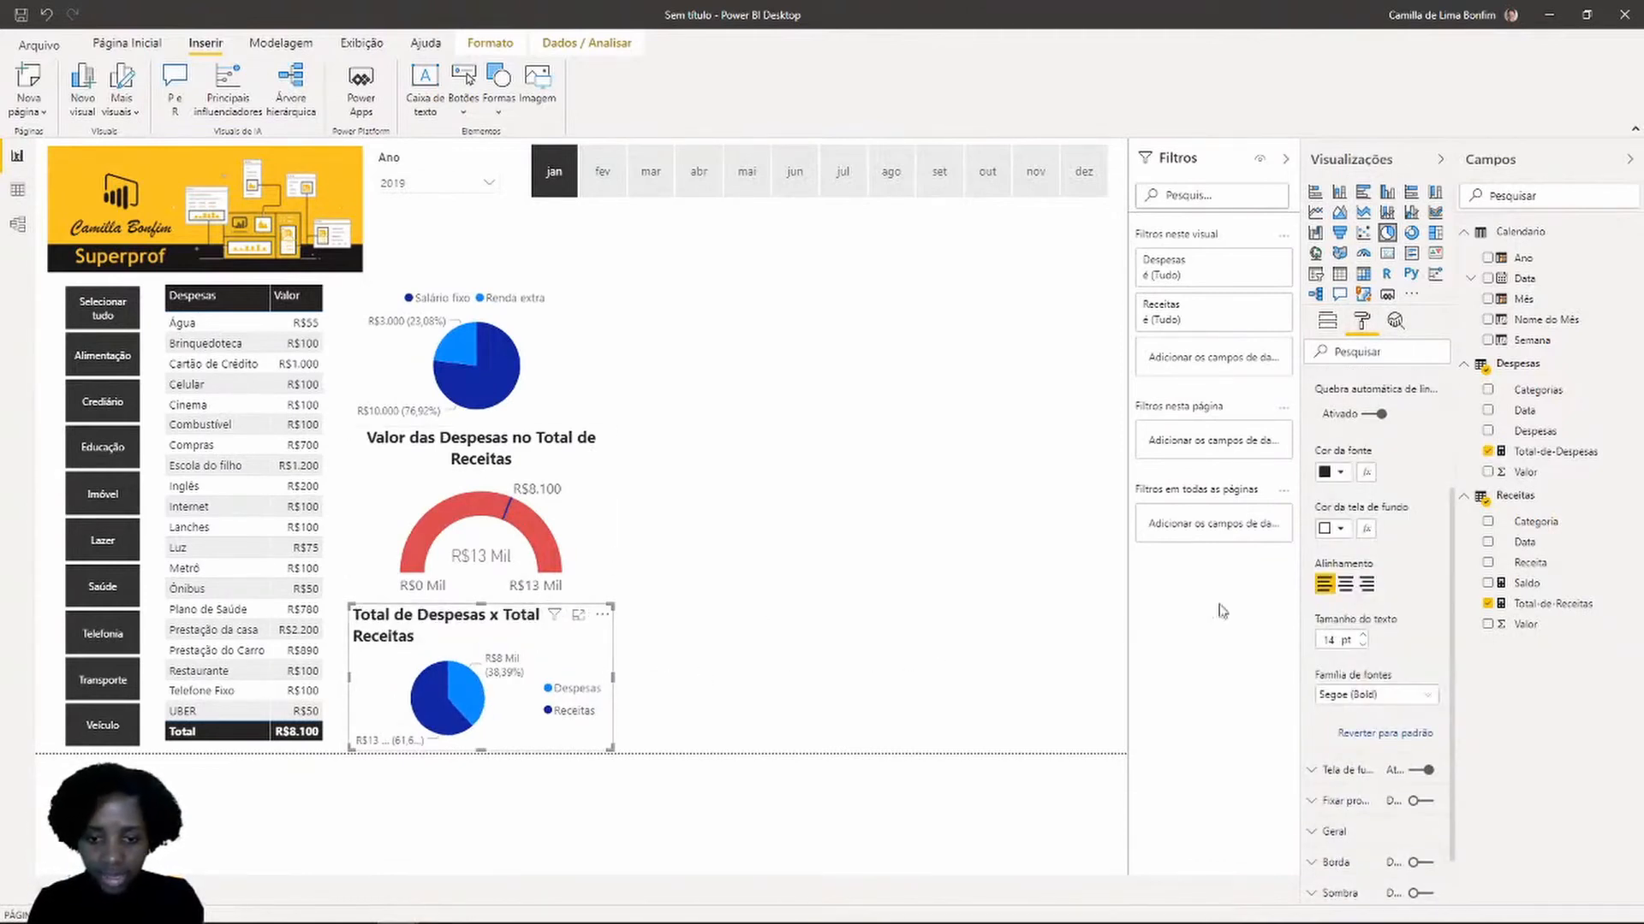
# Center the title of the lower pie chart and deselect the visual
pyautogui.click(1345, 584)
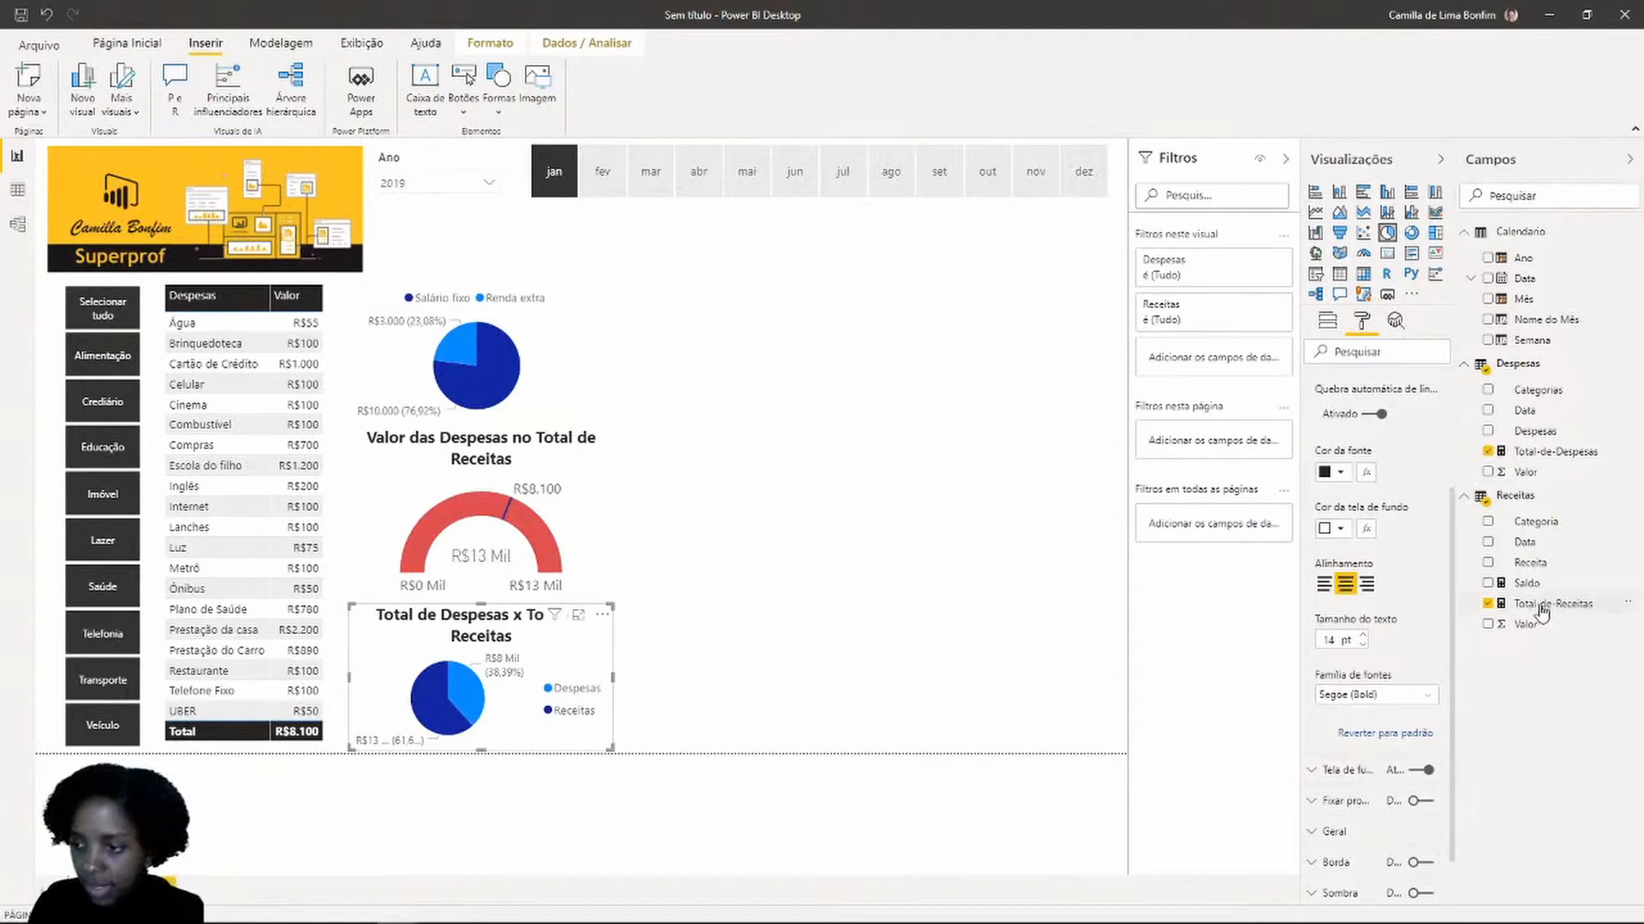
pyautogui.click(682, 648)
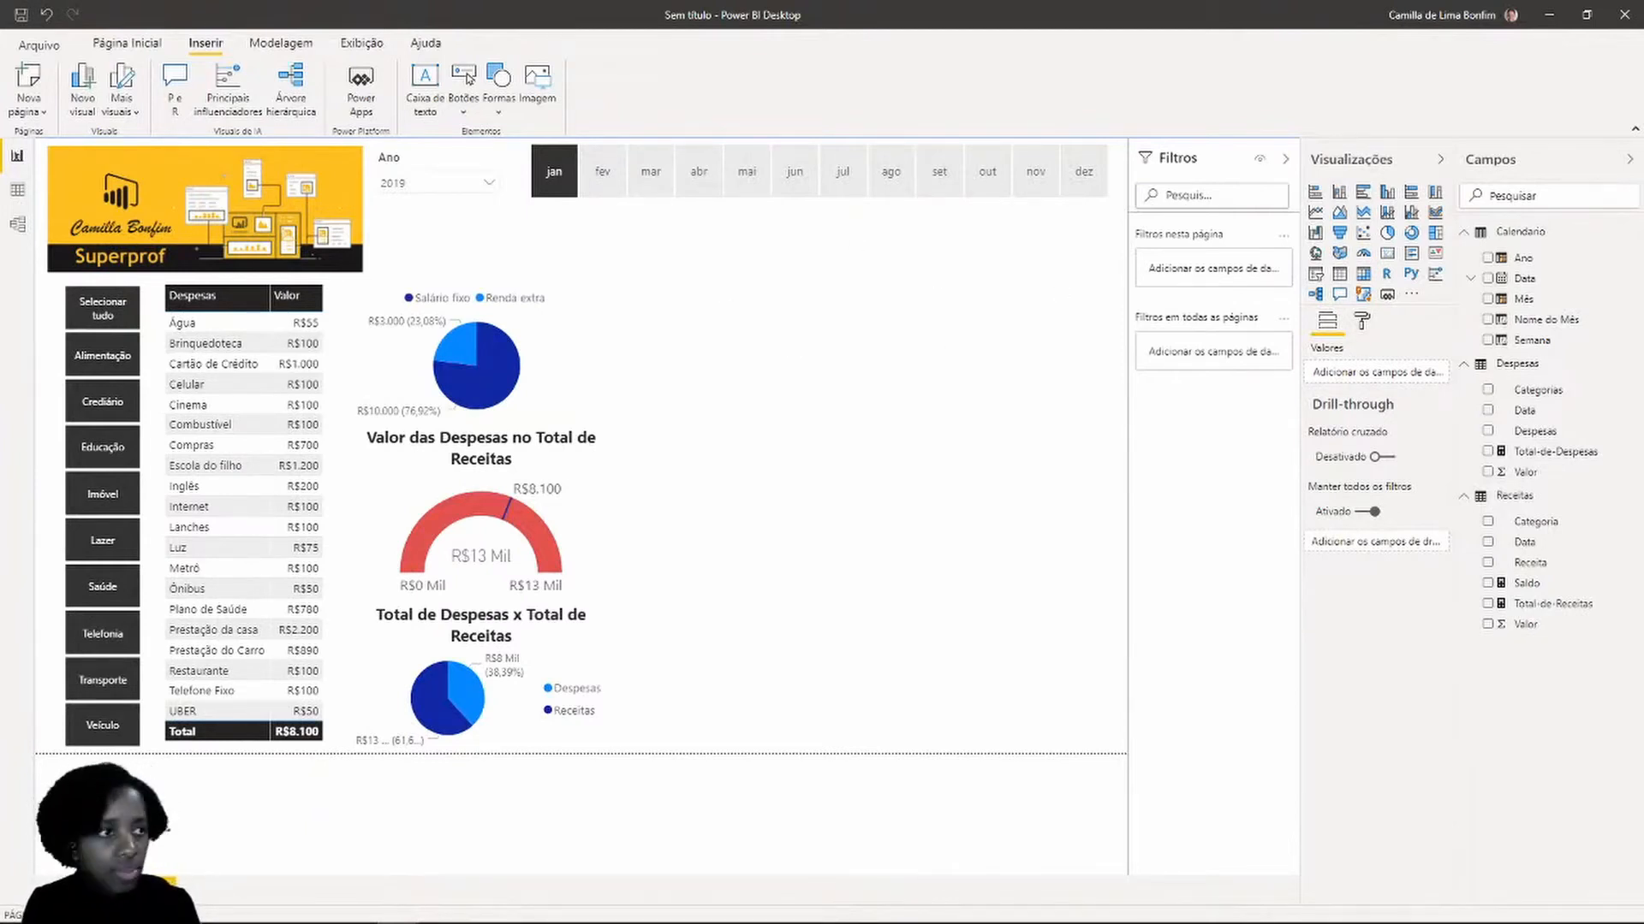
# Insert a clustered column chart with Mês on the axis and Total-de-Despesas and Total-de-Receitas as values
pyautogui.click(1387, 192)
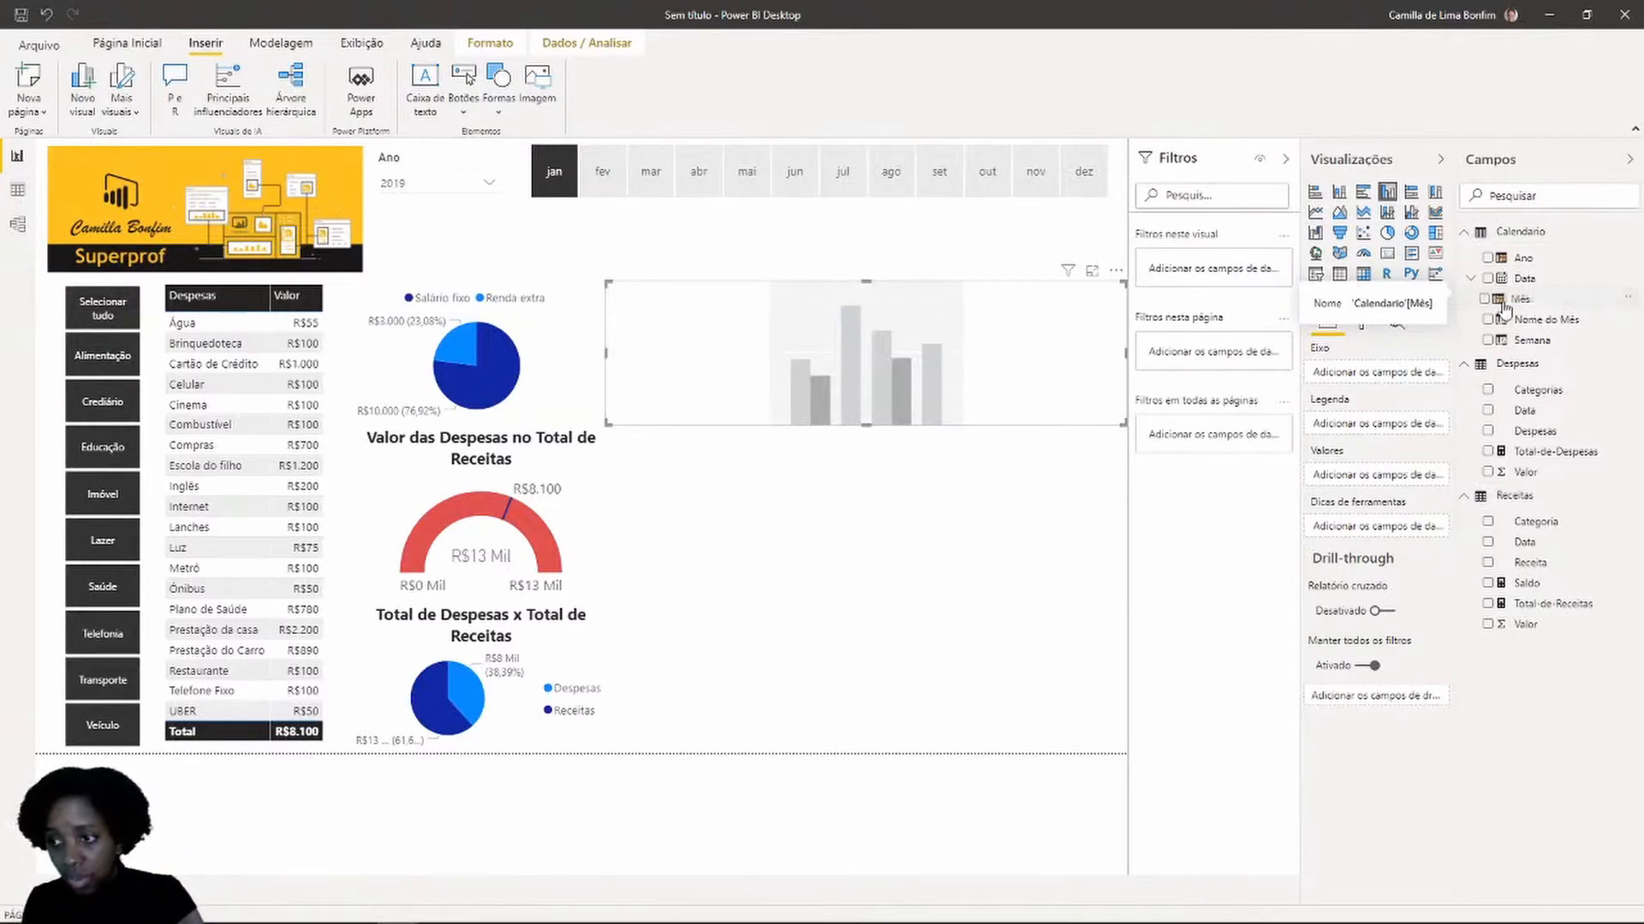
pyautogui.moveTo(1504, 306); pyautogui.dragTo(1364, 376)
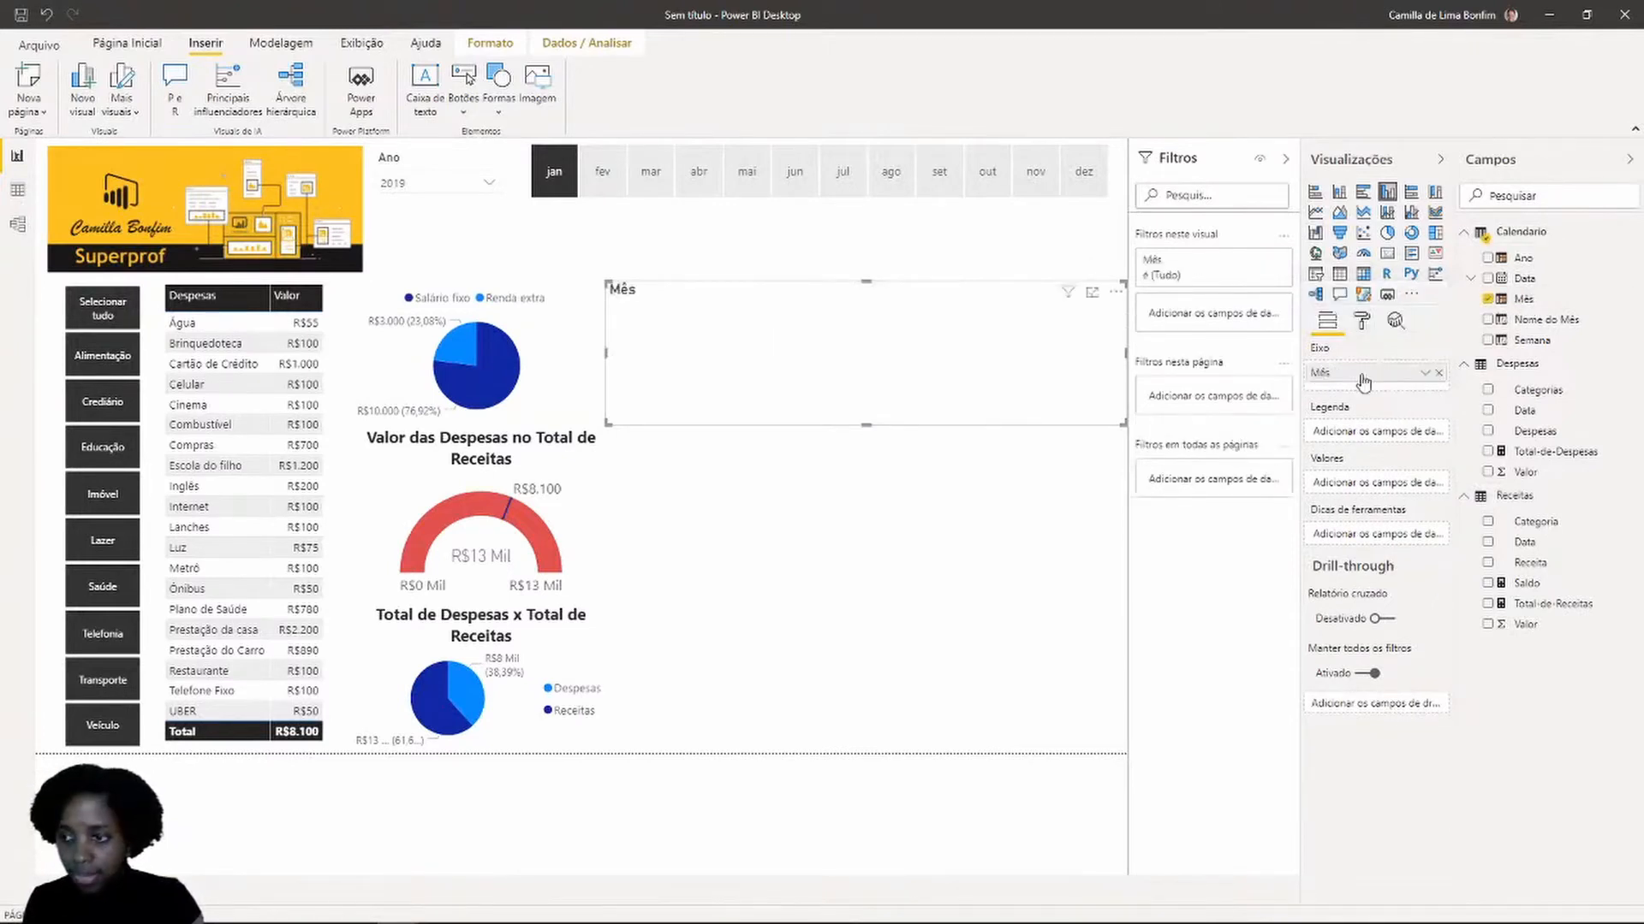
pyautogui.click(1440, 374)
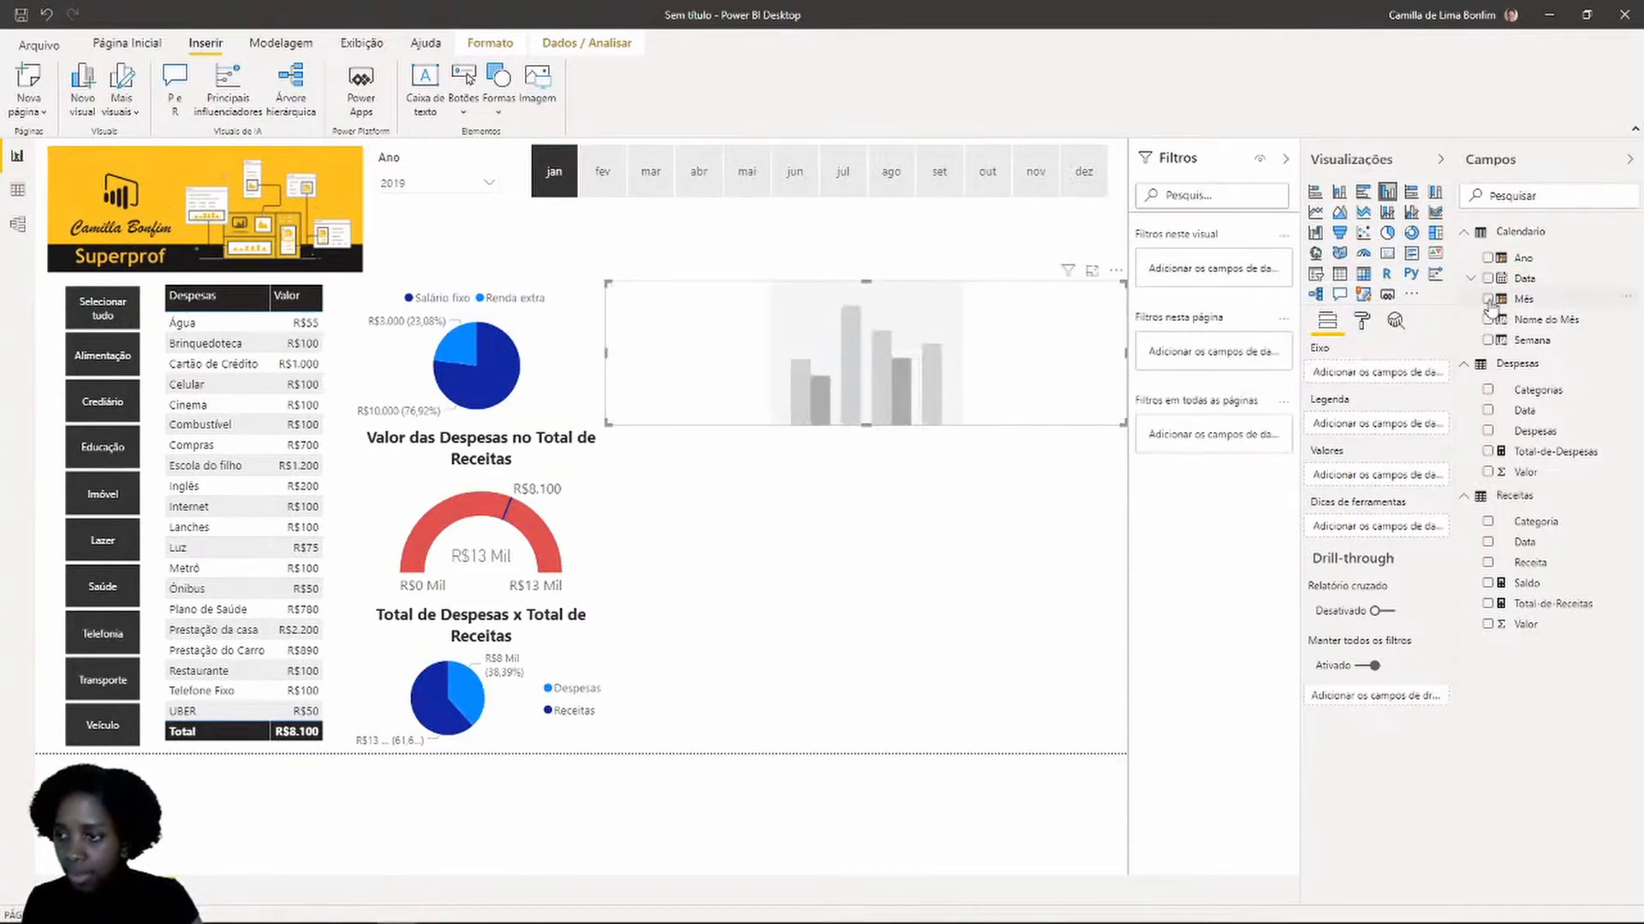
pyautogui.click(1488, 301)
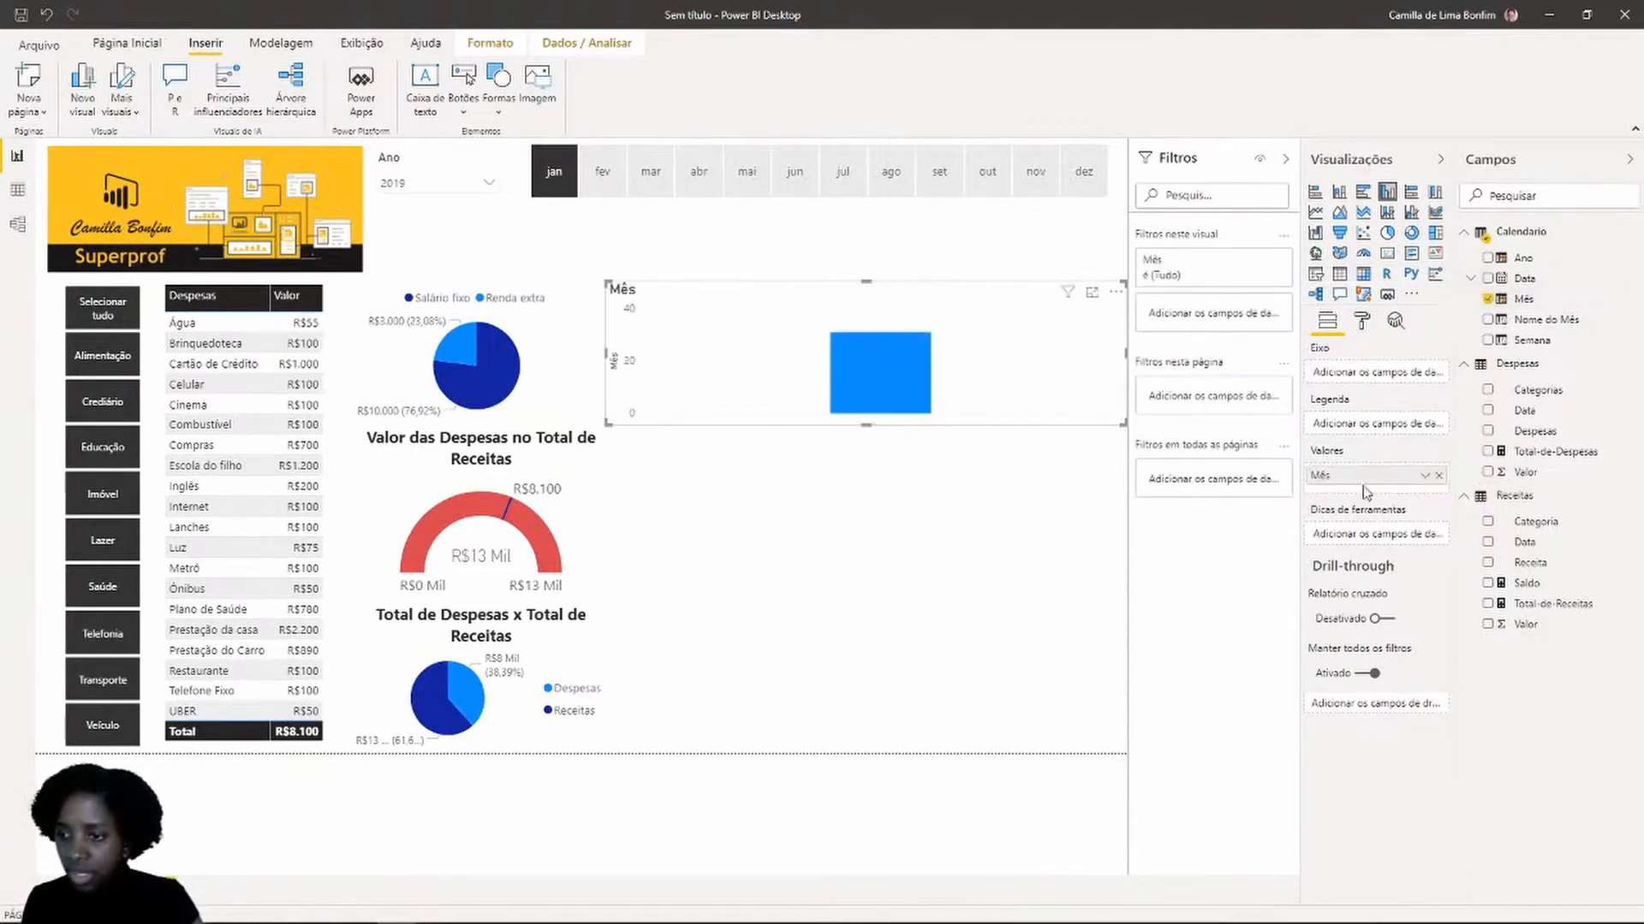
pyautogui.moveTo(1362, 483); pyautogui.dragTo(1365, 381)
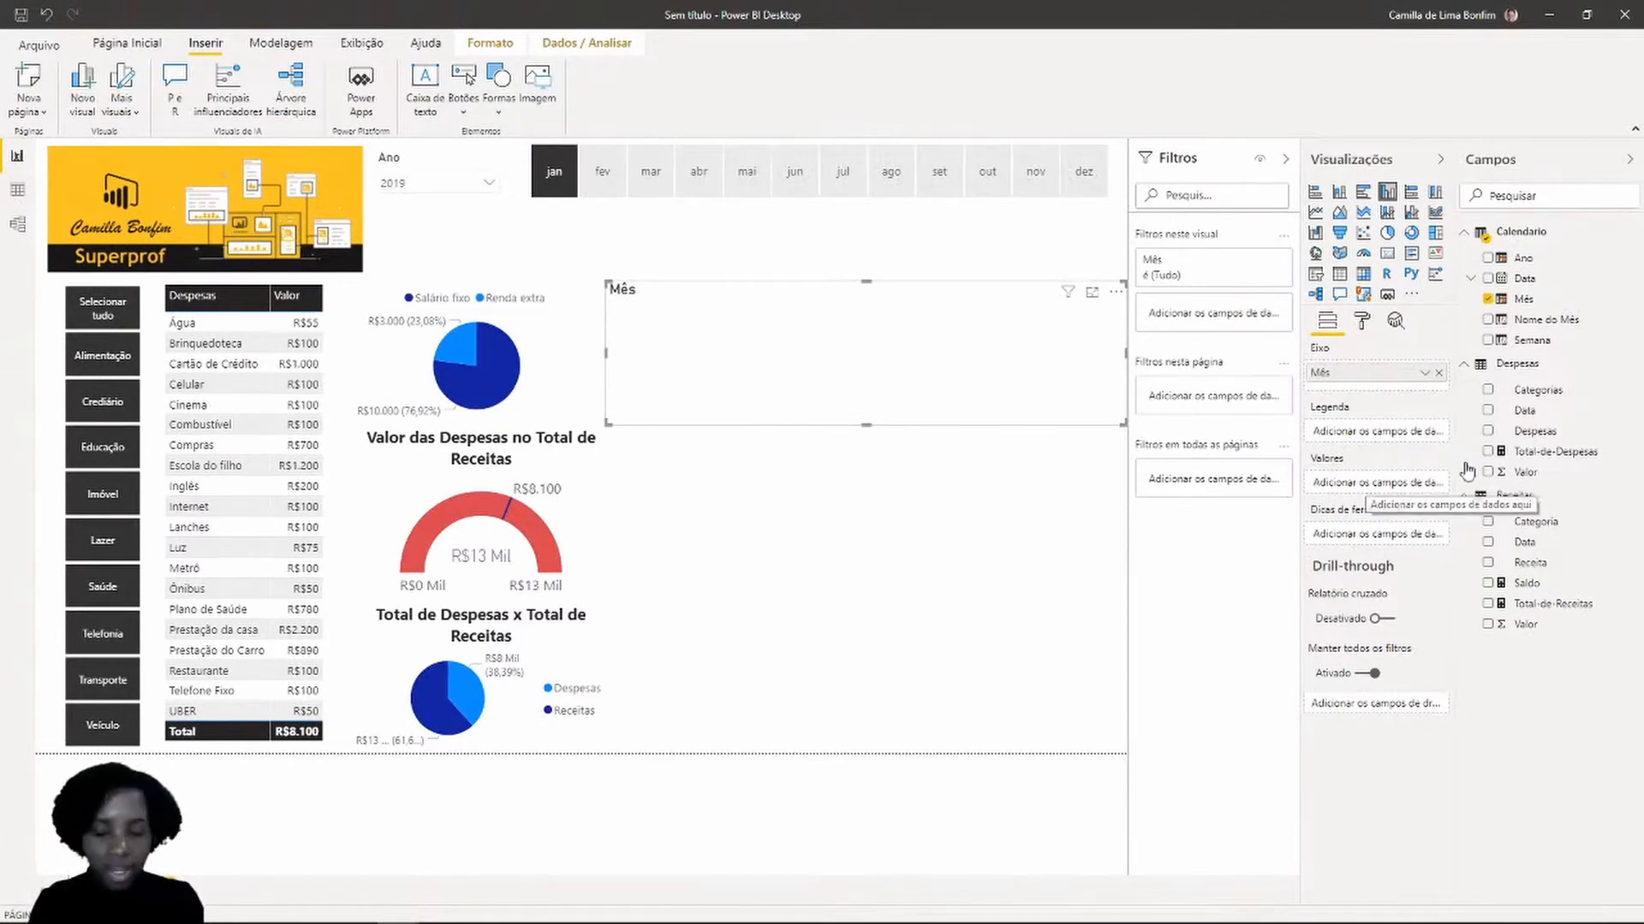
pyautogui.moveTo(1498, 452); pyautogui.dragTo(1380, 490)
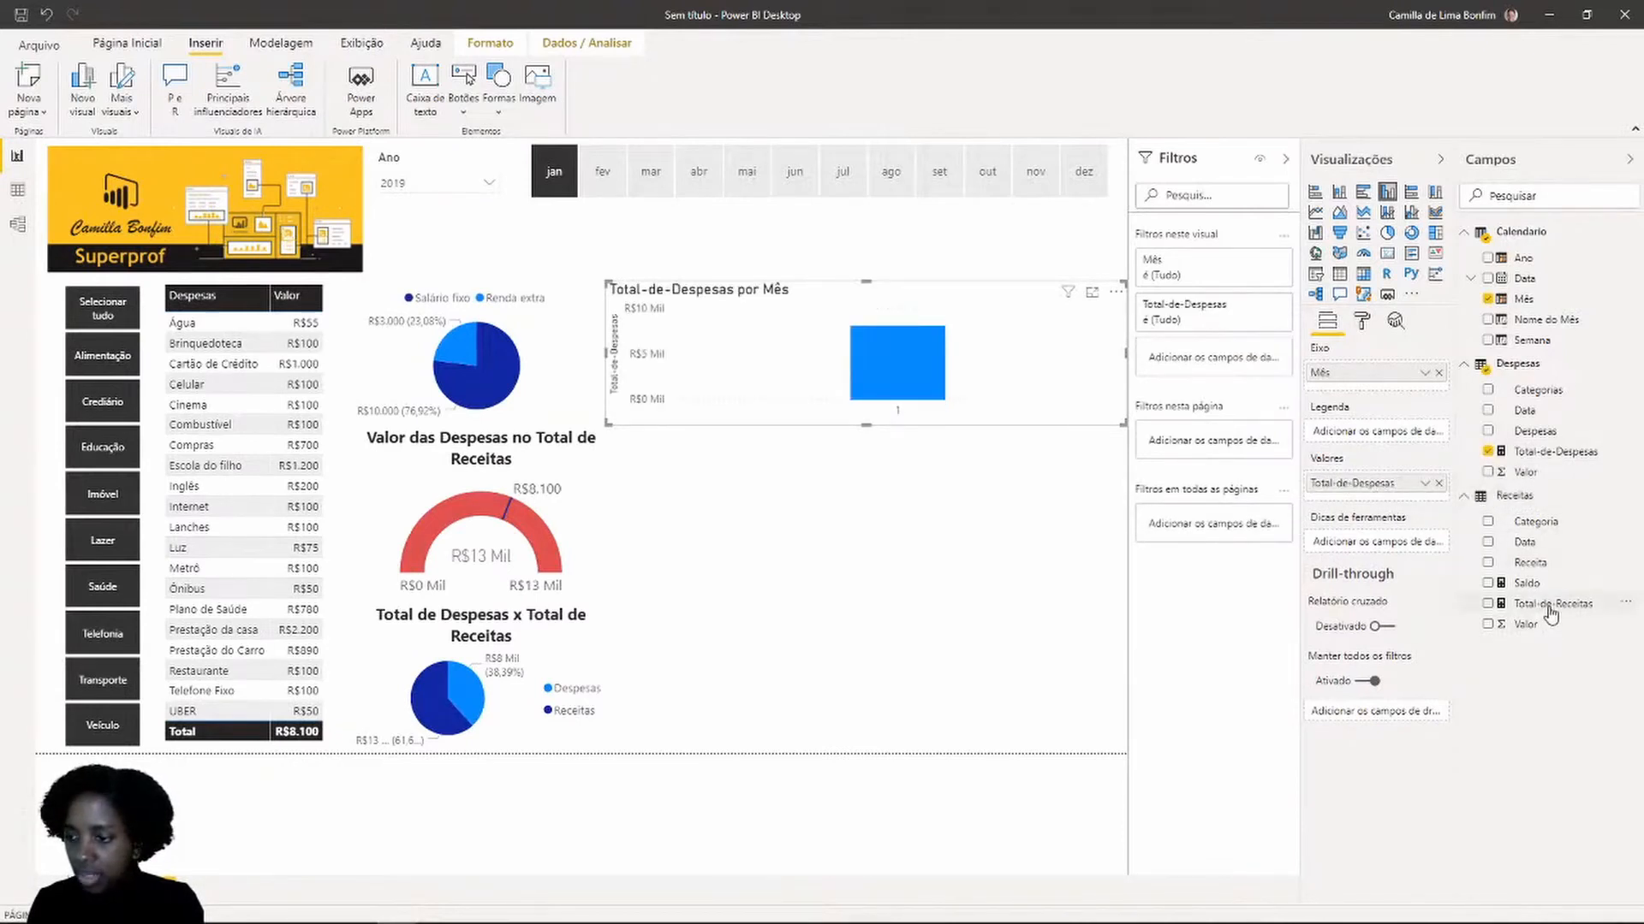
pyautogui.moveTo(1551, 611); pyautogui.dragTo(1372, 505)
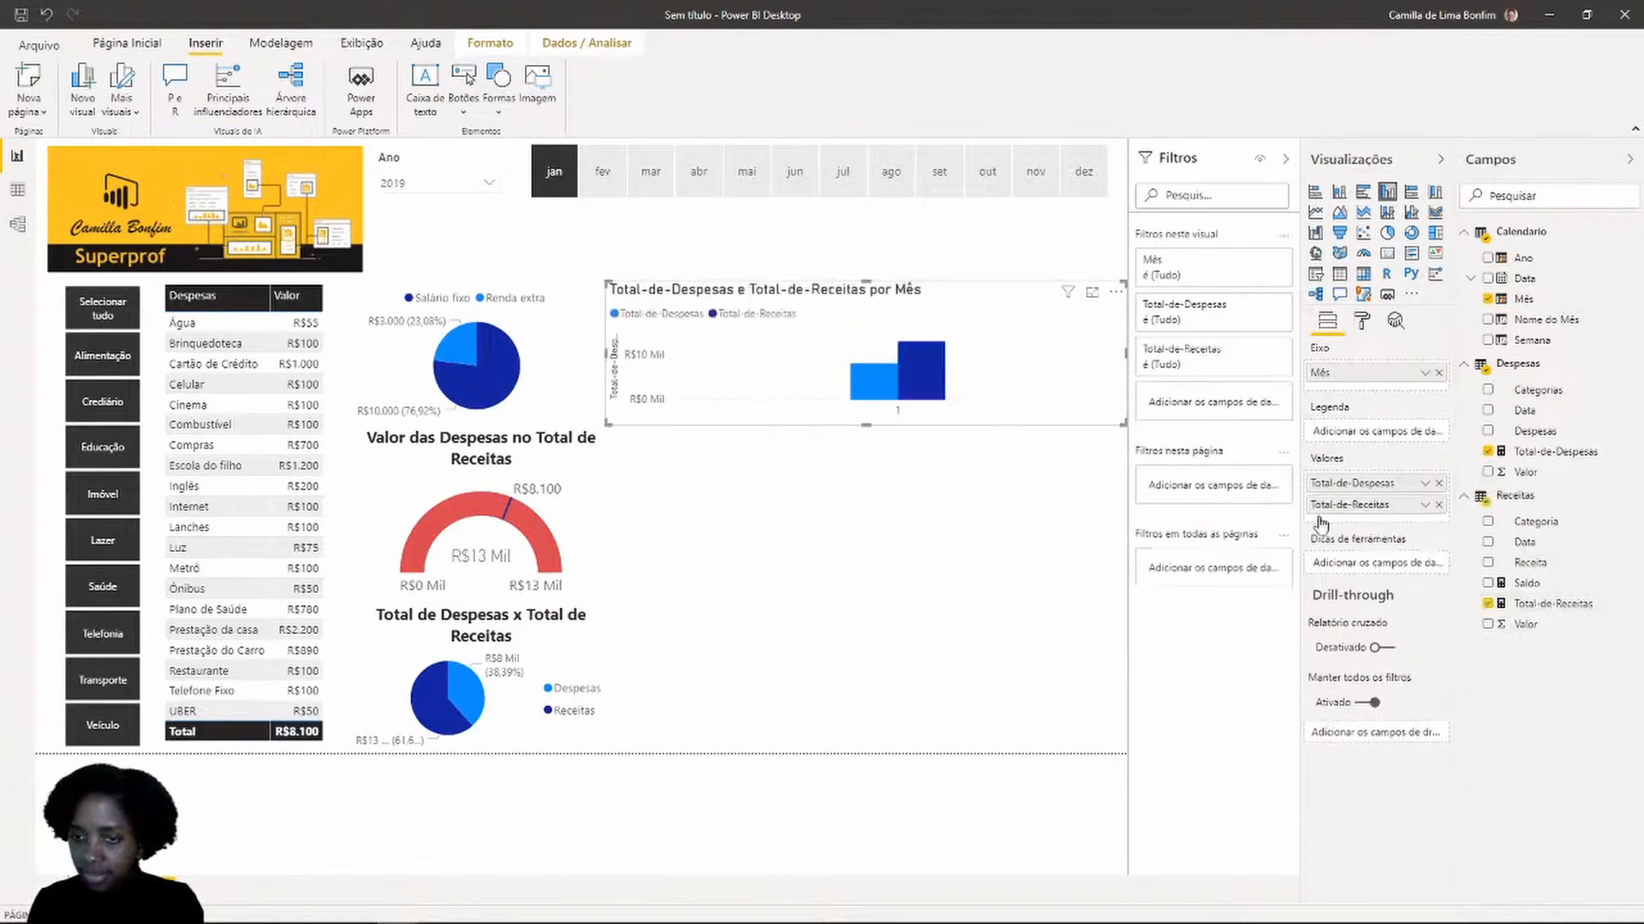
# Try the month slicer on fev, mar and jan, and clear its selection so all months are included
pyautogui.click(603, 173)
pyautogui.click(650, 172)
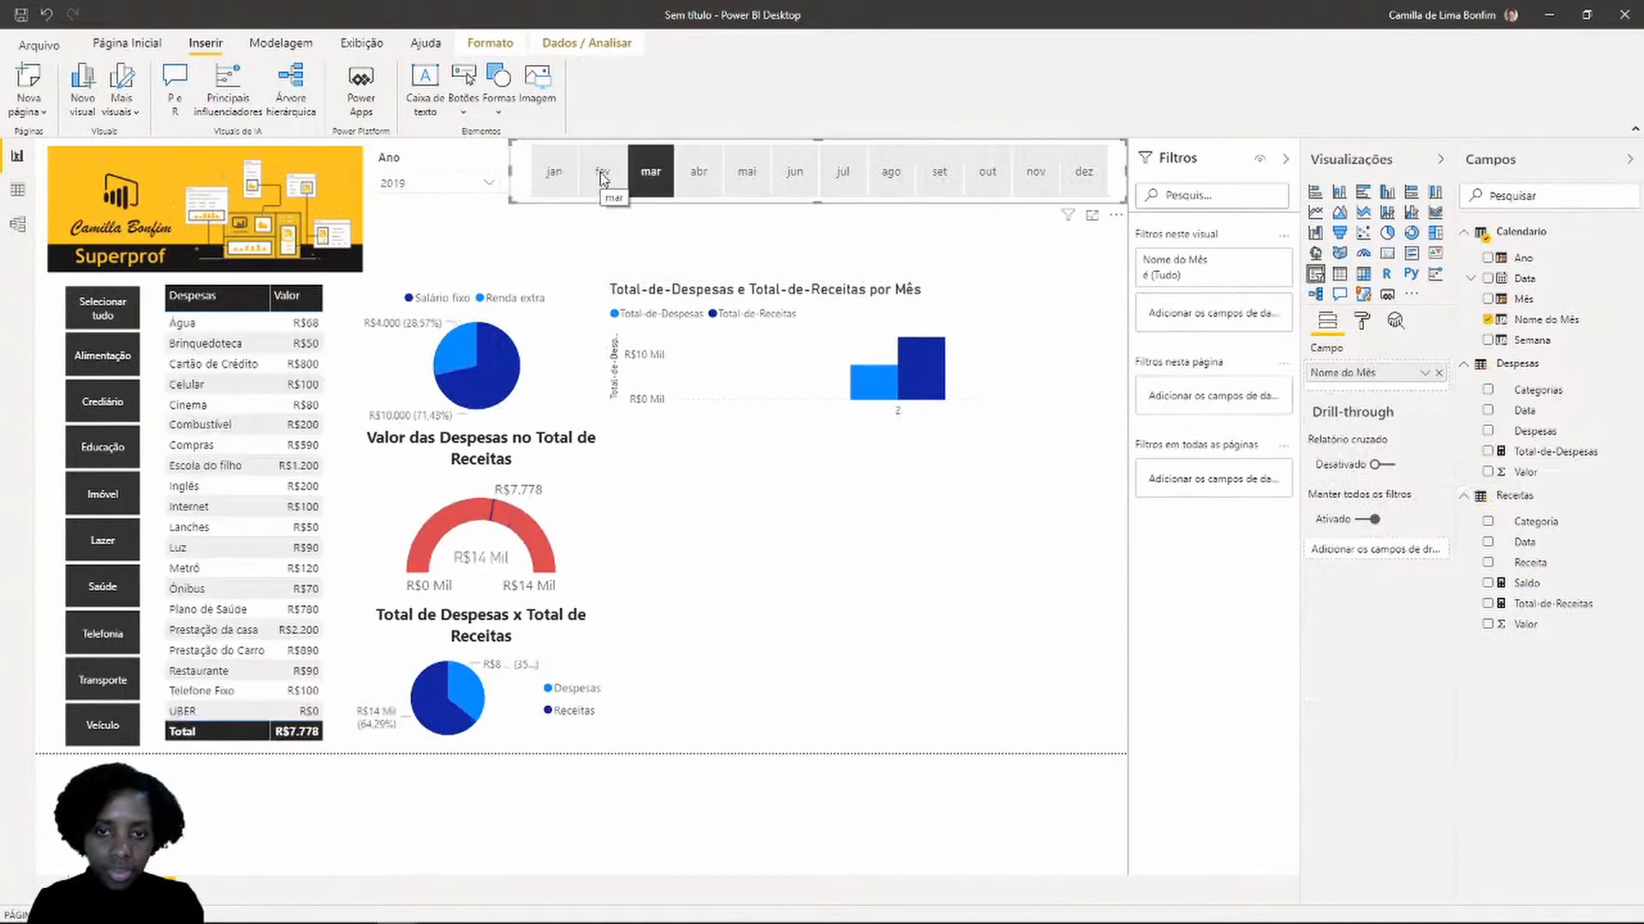
pyautogui.click(603, 174)
pyautogui.click(561, 177)
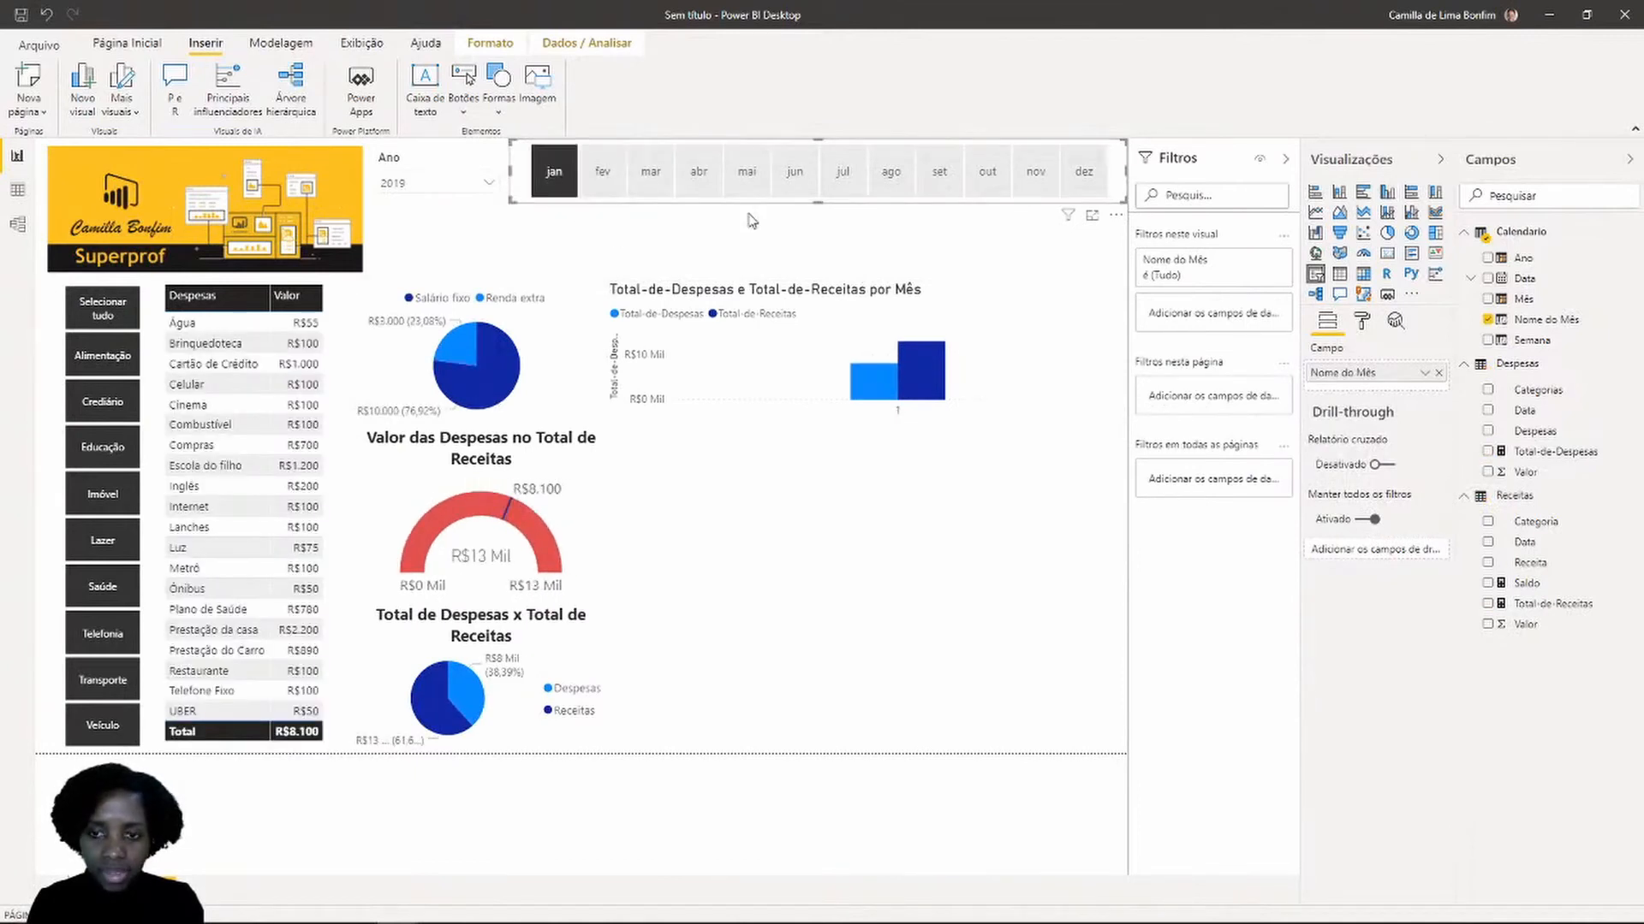
pyautogui.click(558, 176)
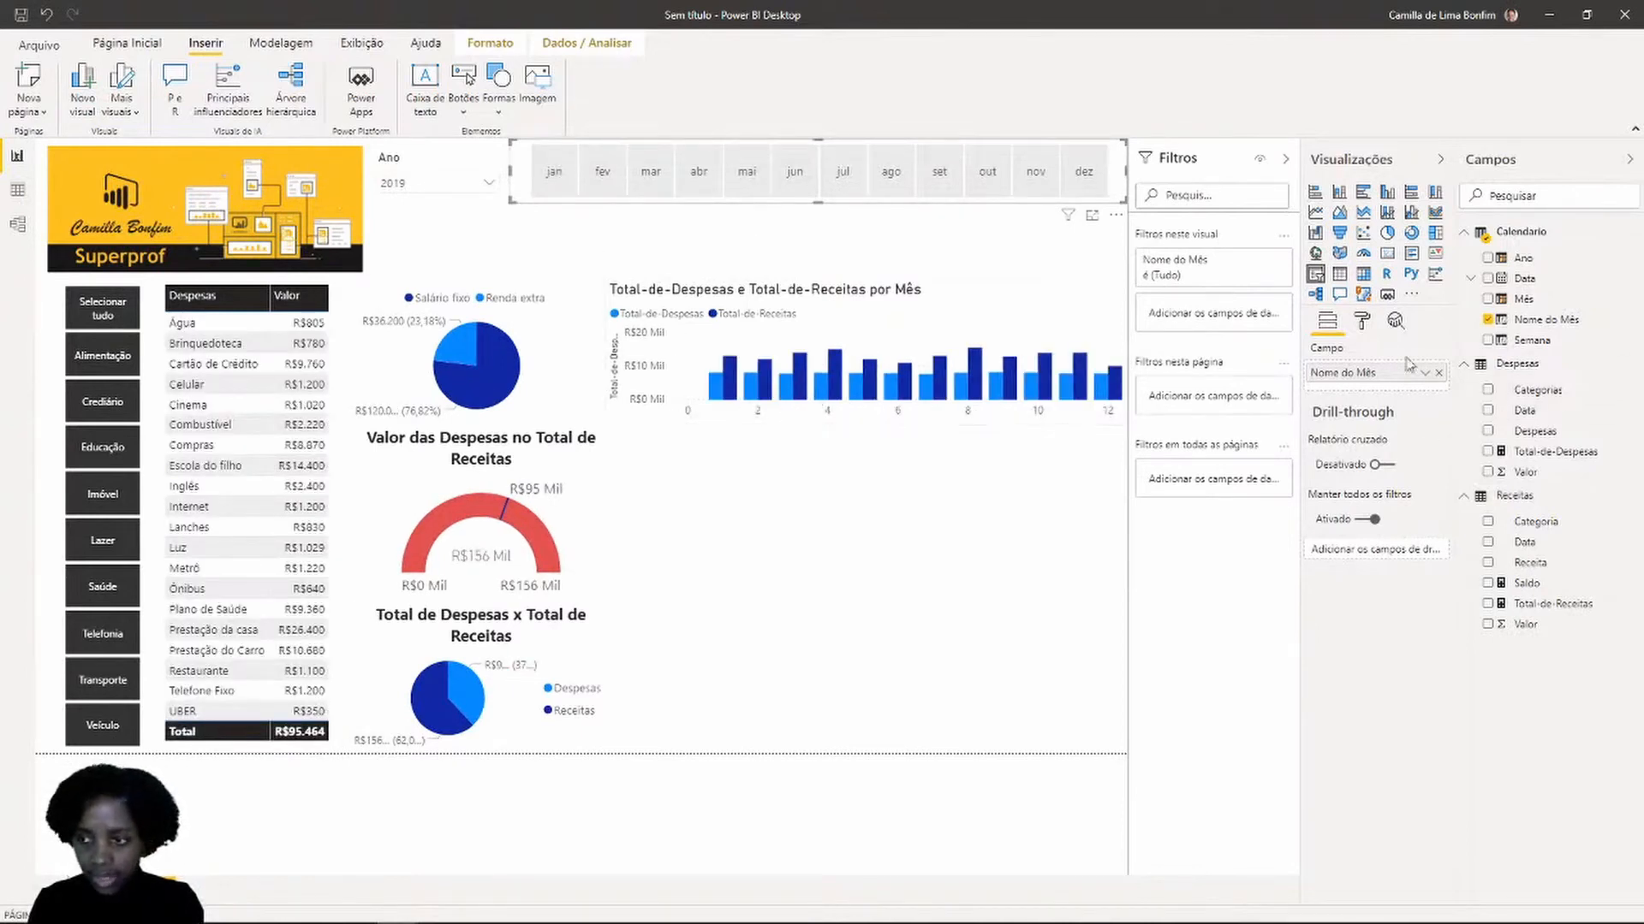
# Replace Mês with Nome do Mês on the column chart's axis
pyautogui.click(1079, 334)
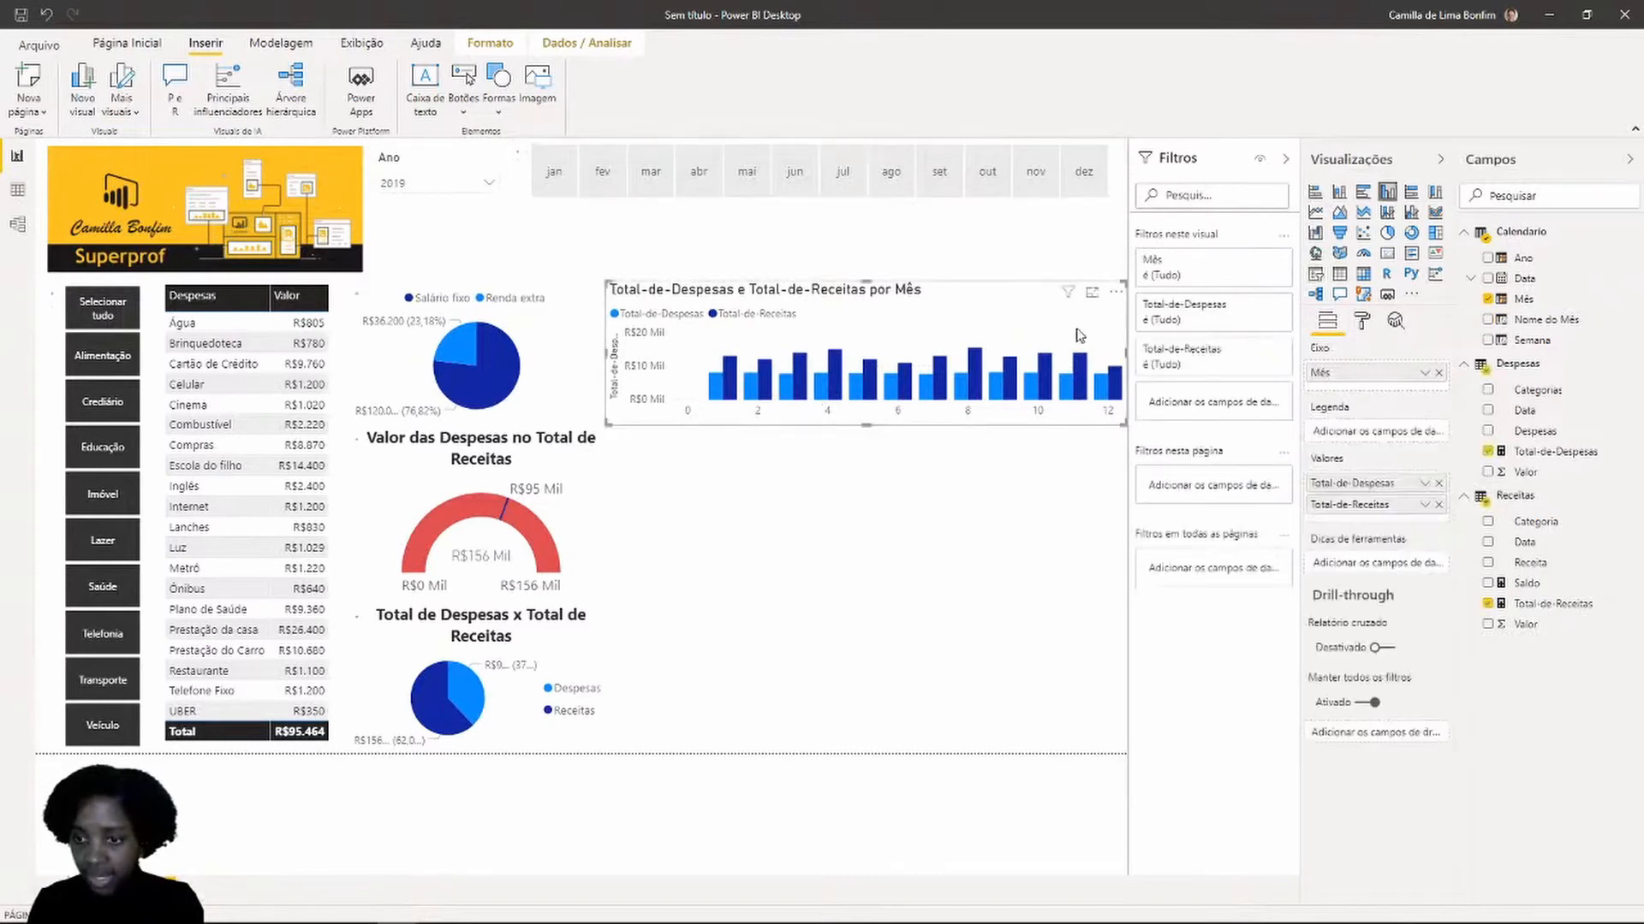
pyautogui.click(1438, 373)
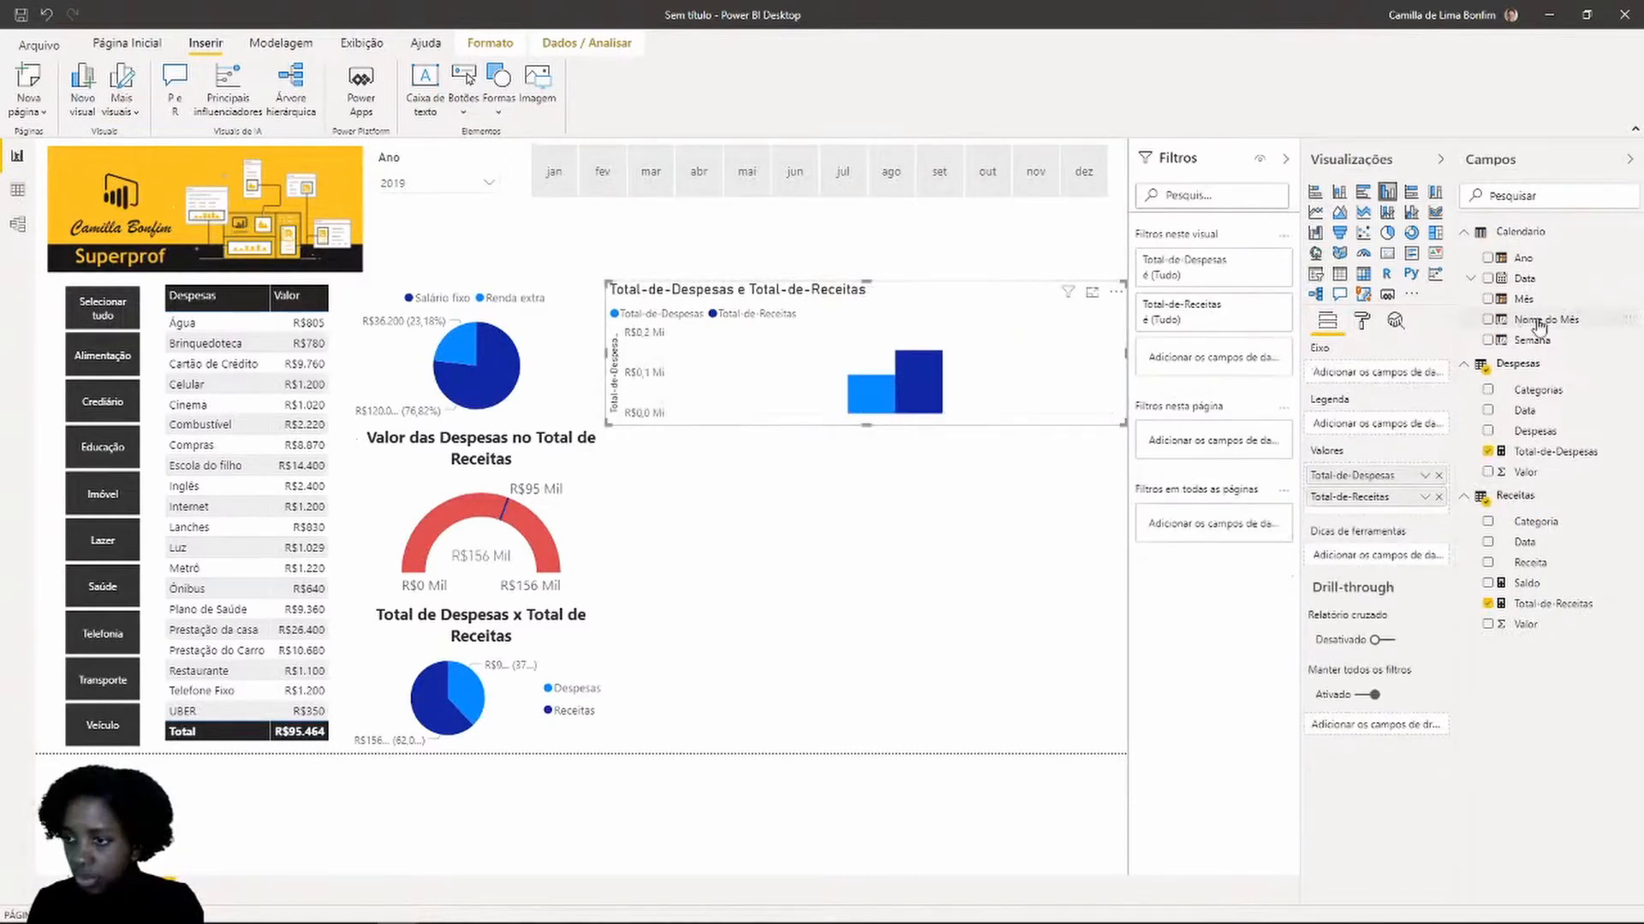
pyautogui.moveTo(1528, 319); pyautogui.dragTo(1370, 377)
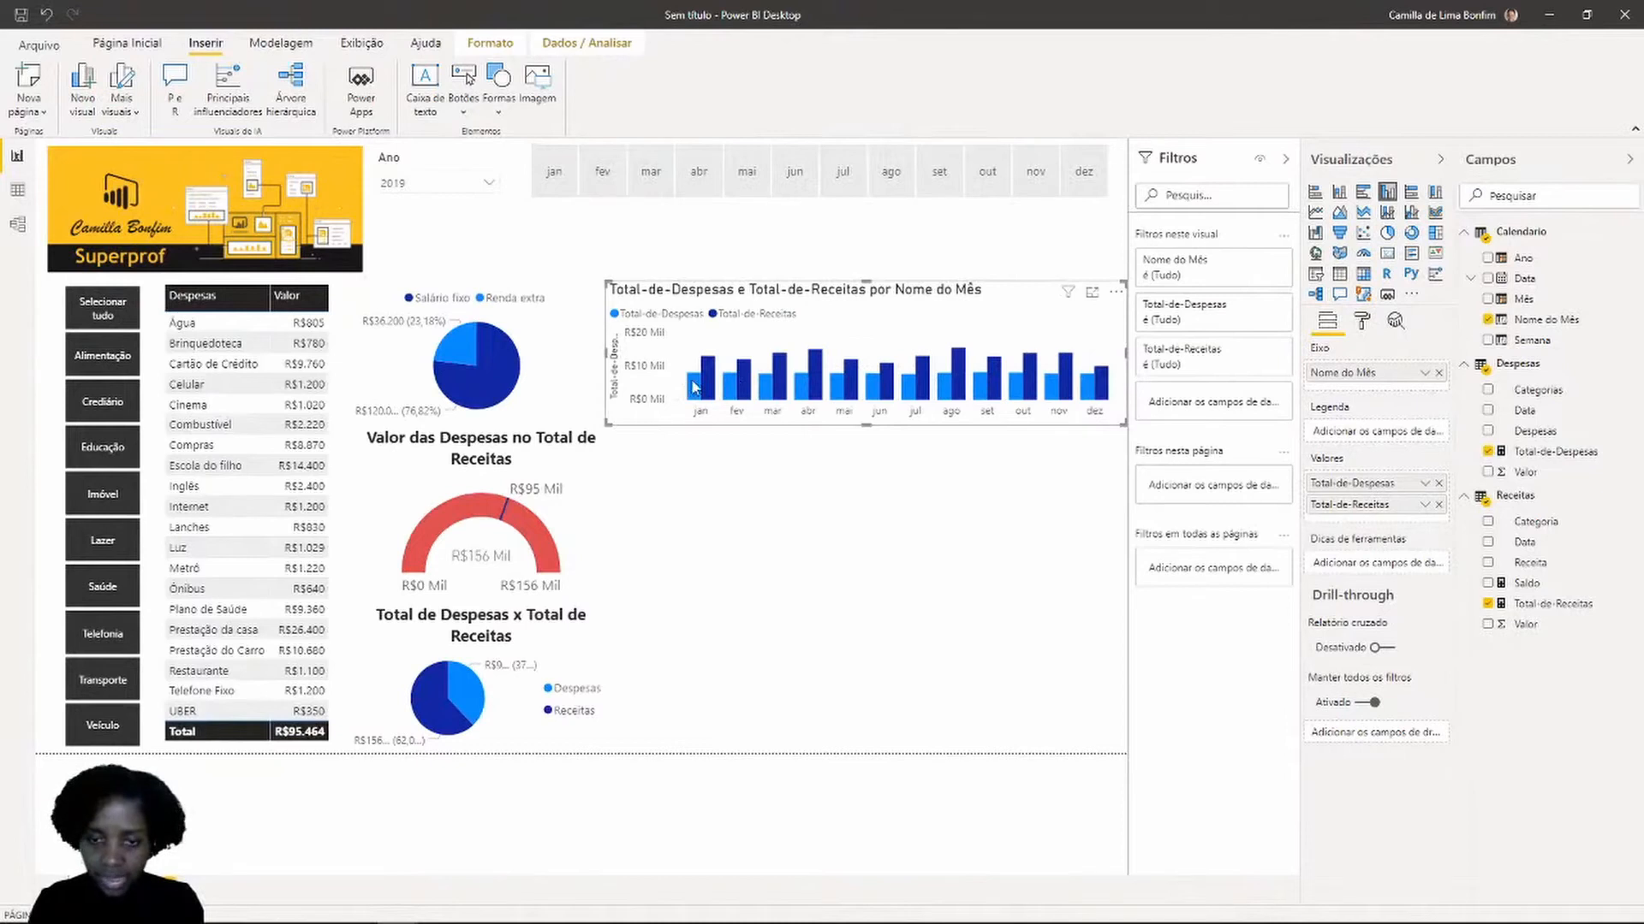
pyautogui.moveTo(693, 387)
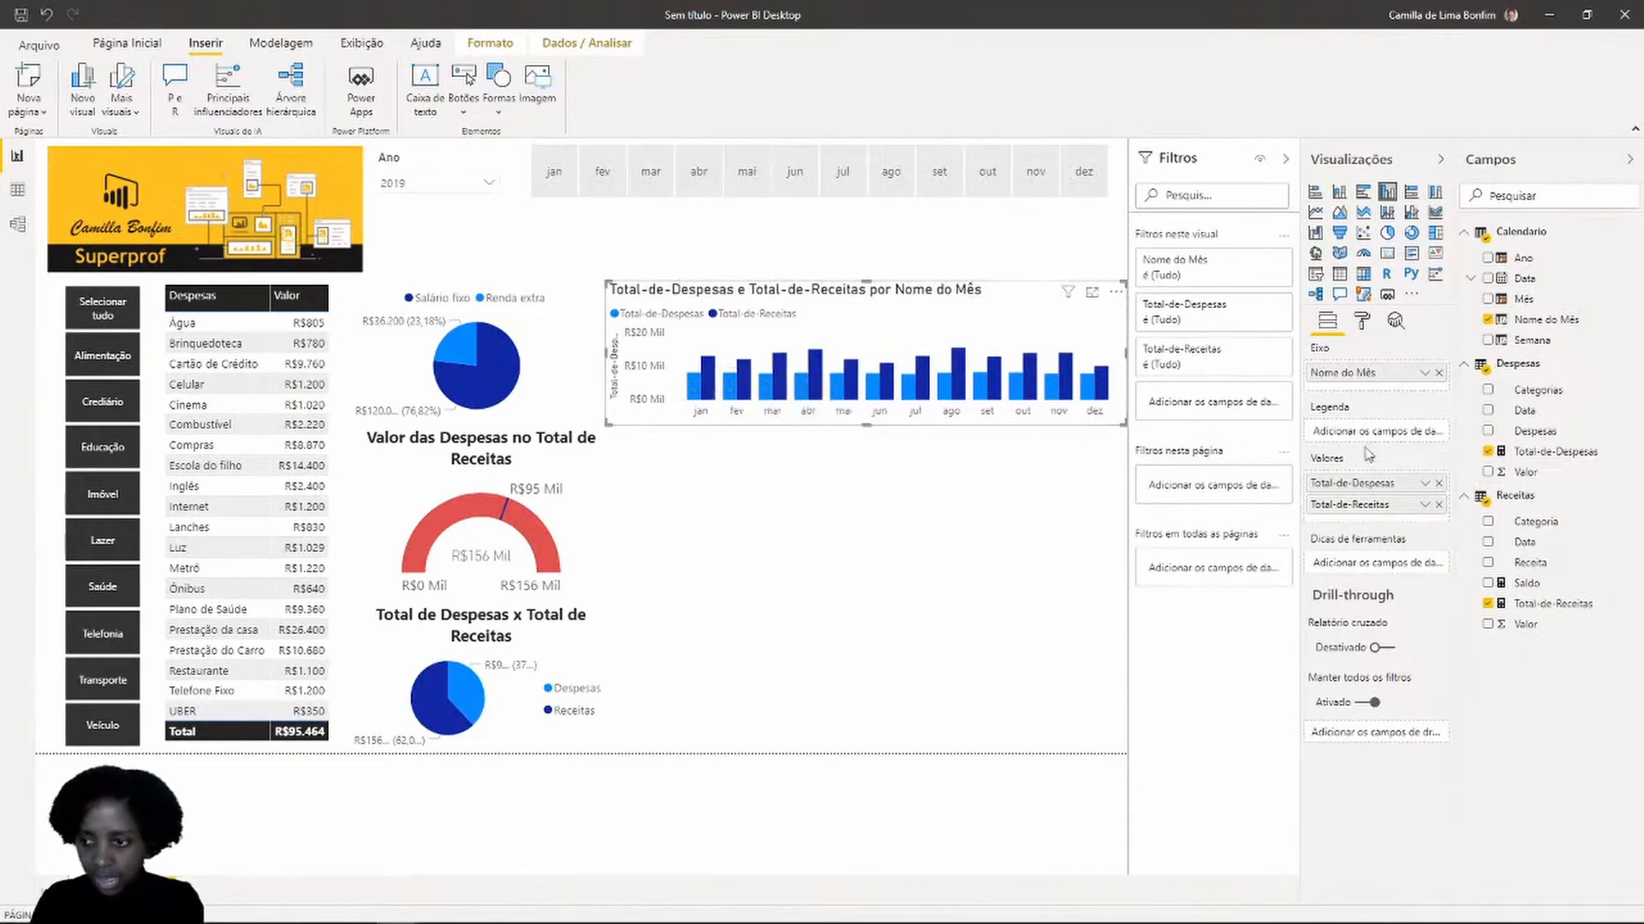
# Rename the column chart's values for this visual: Total-de-Despesas as "Despesas" and Total-de-Receitas as "Receitas"
pyautogui.doubleClick(1357, 482)
pyautogui.write('Despesas')
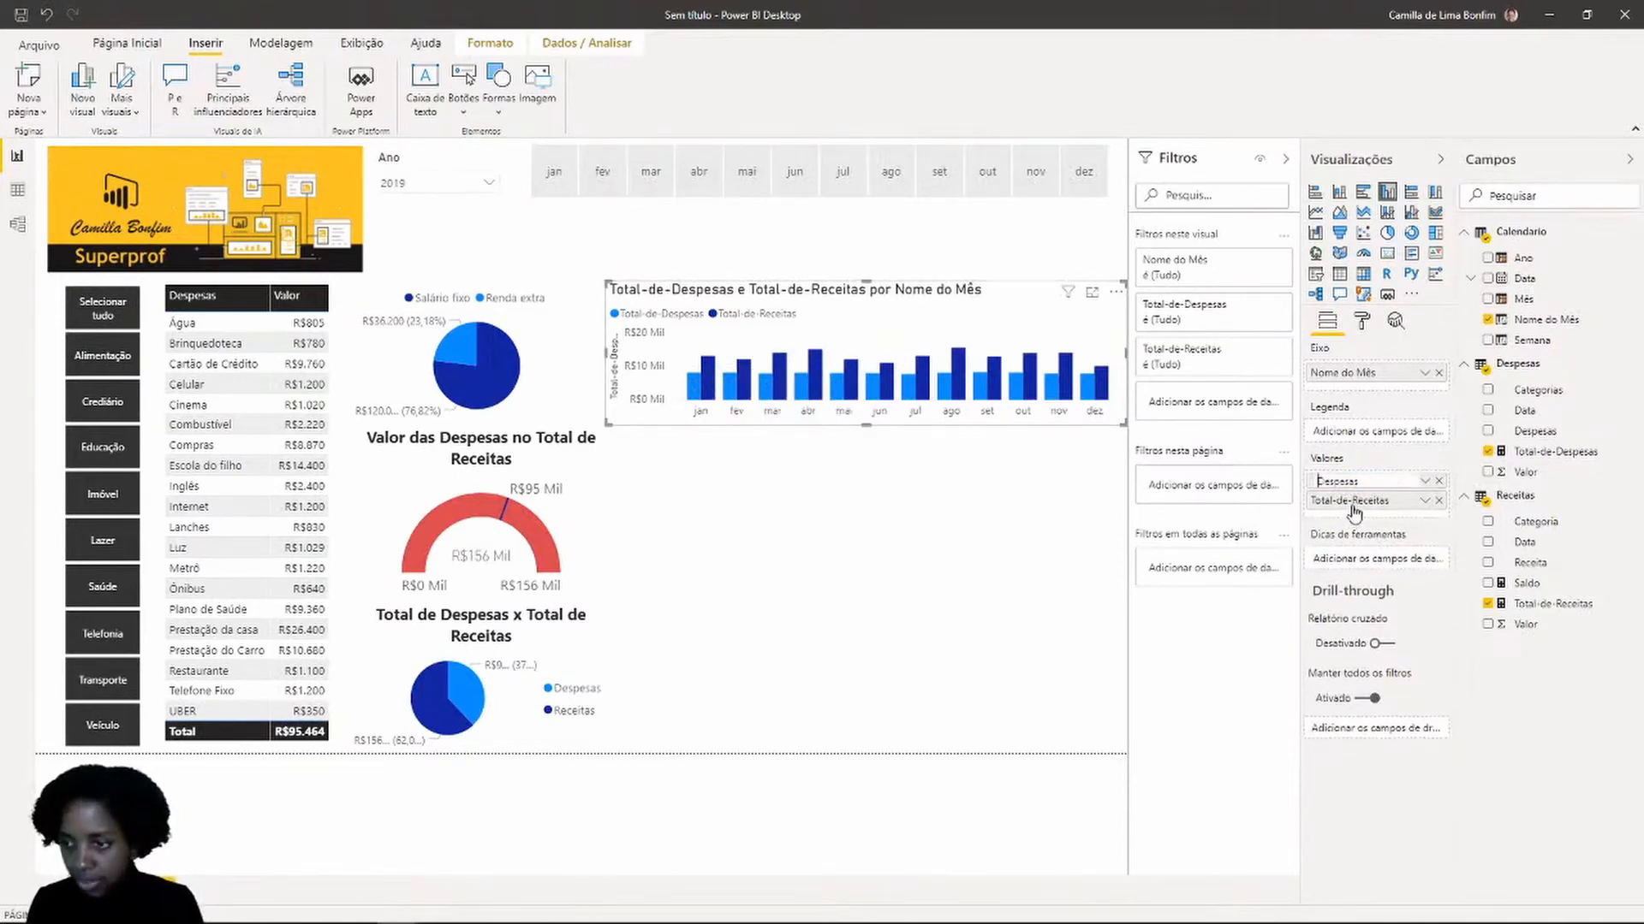
pyautogui.press('Return')
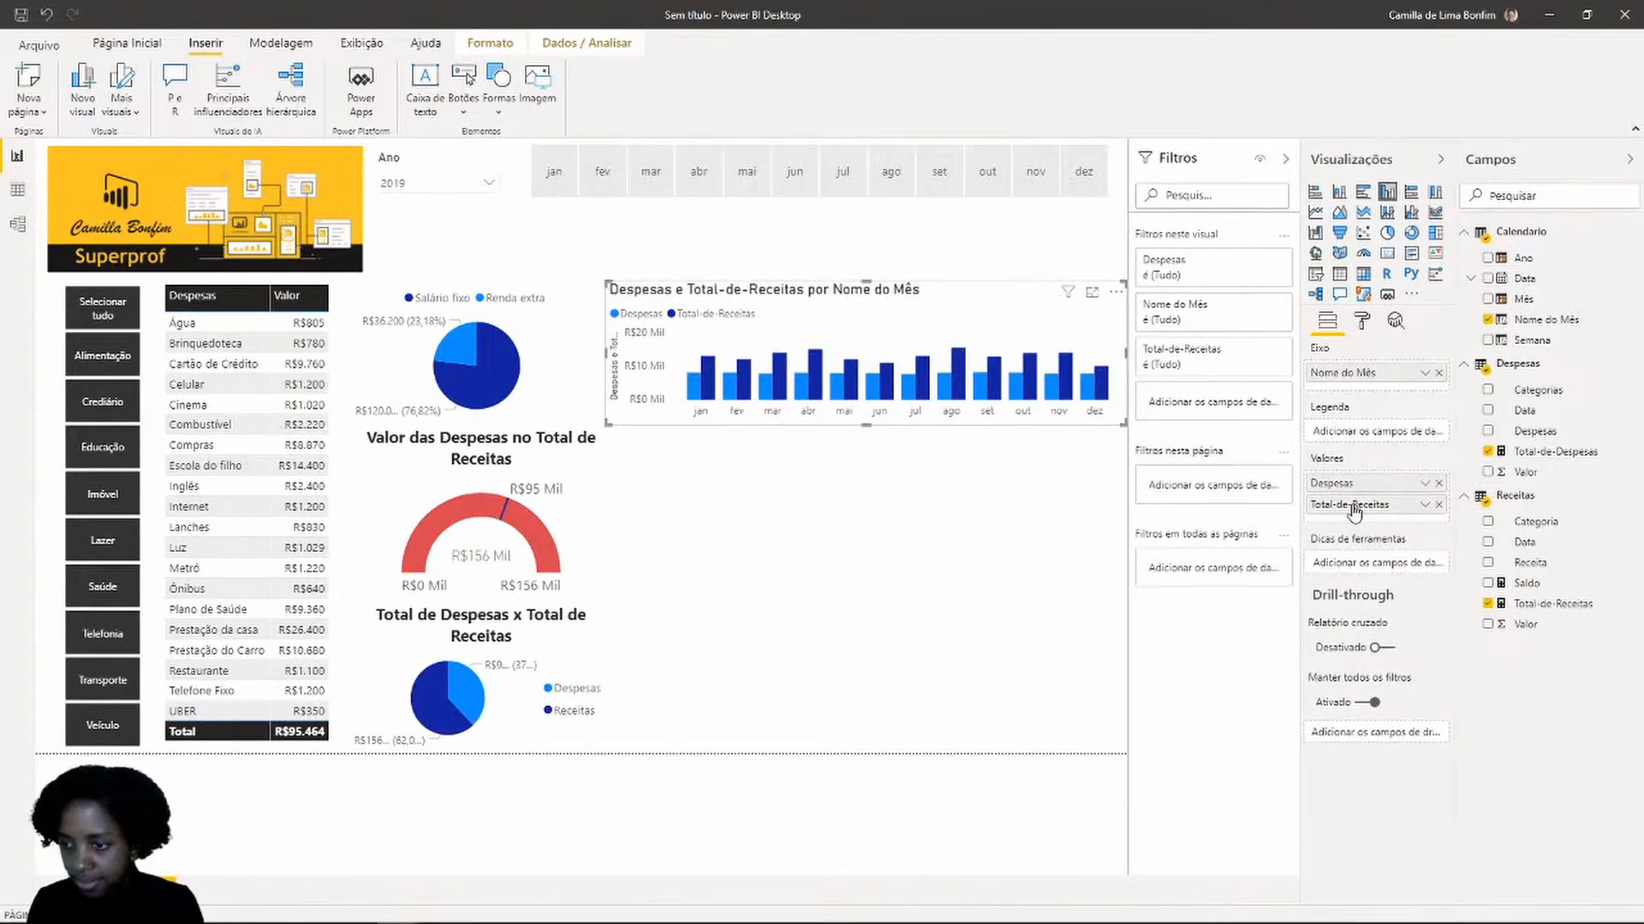
pyautogui.doubleClick(1353, 506)
pyautogui.write('Receitas')
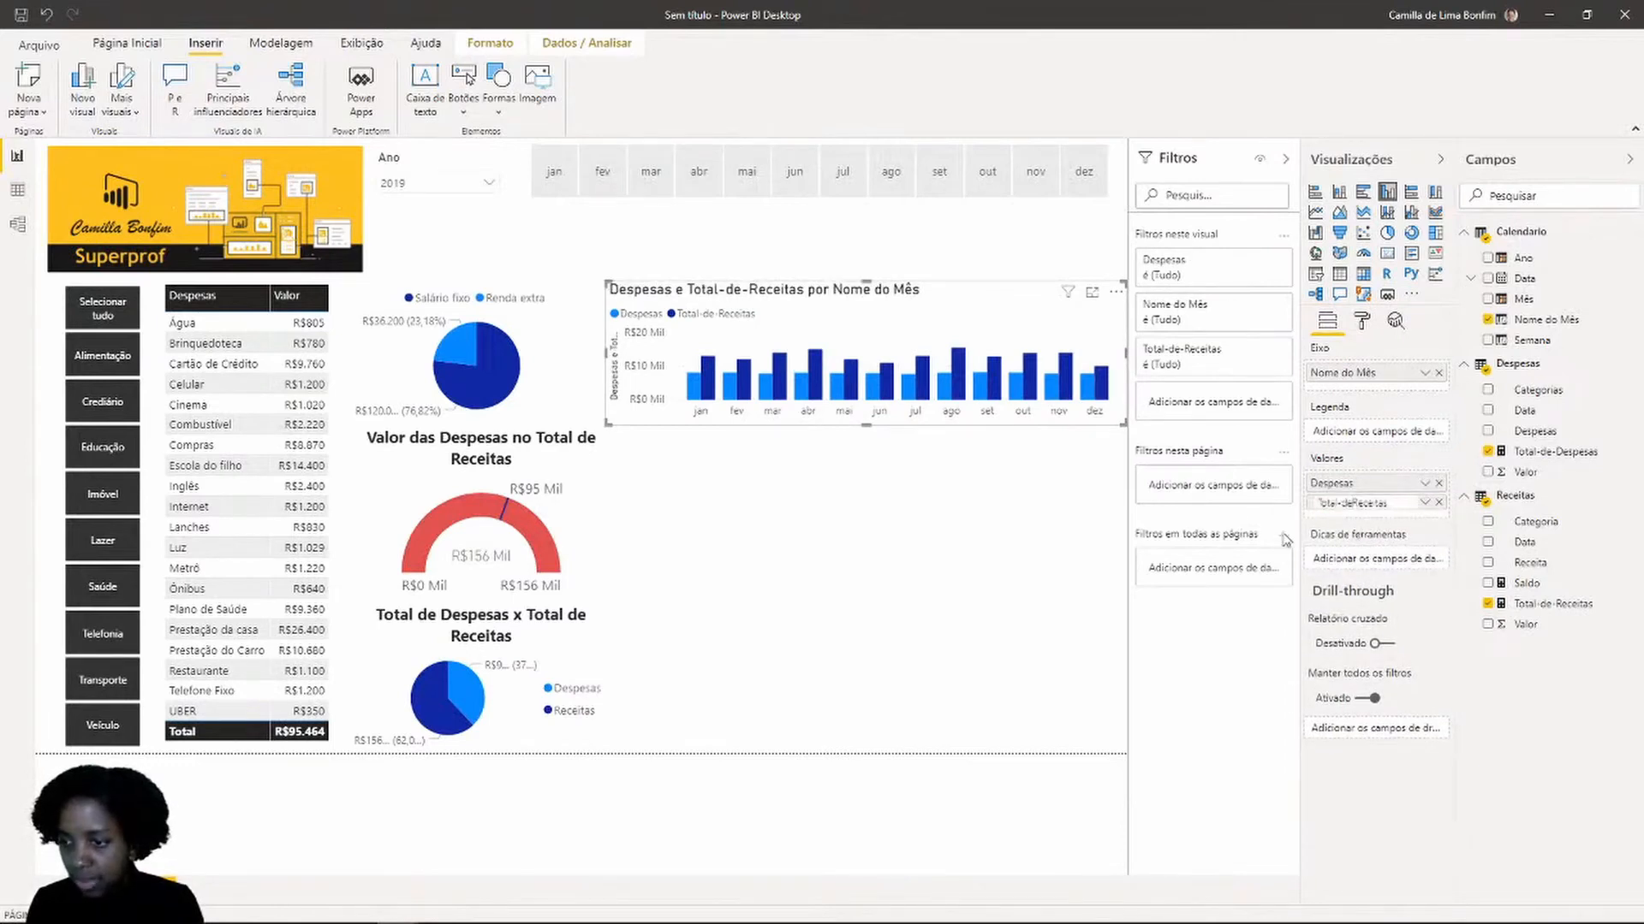
pyautogui.press('Return')
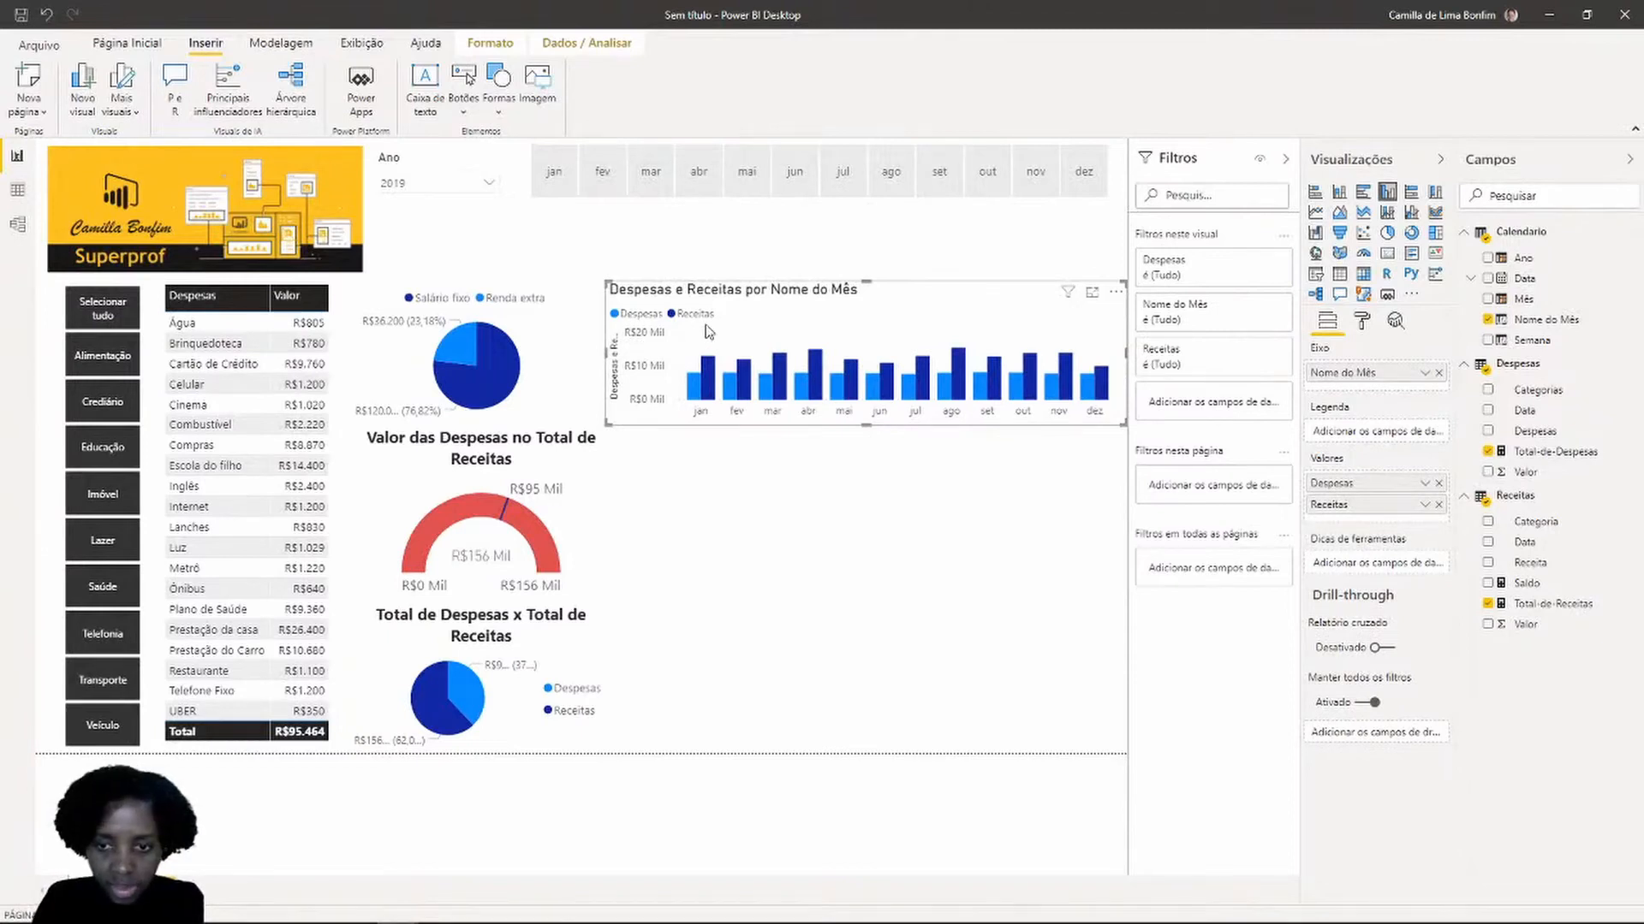
# Set the data color of the Receitas columns to the purple theme color
pyautogui.click(1366, 325)
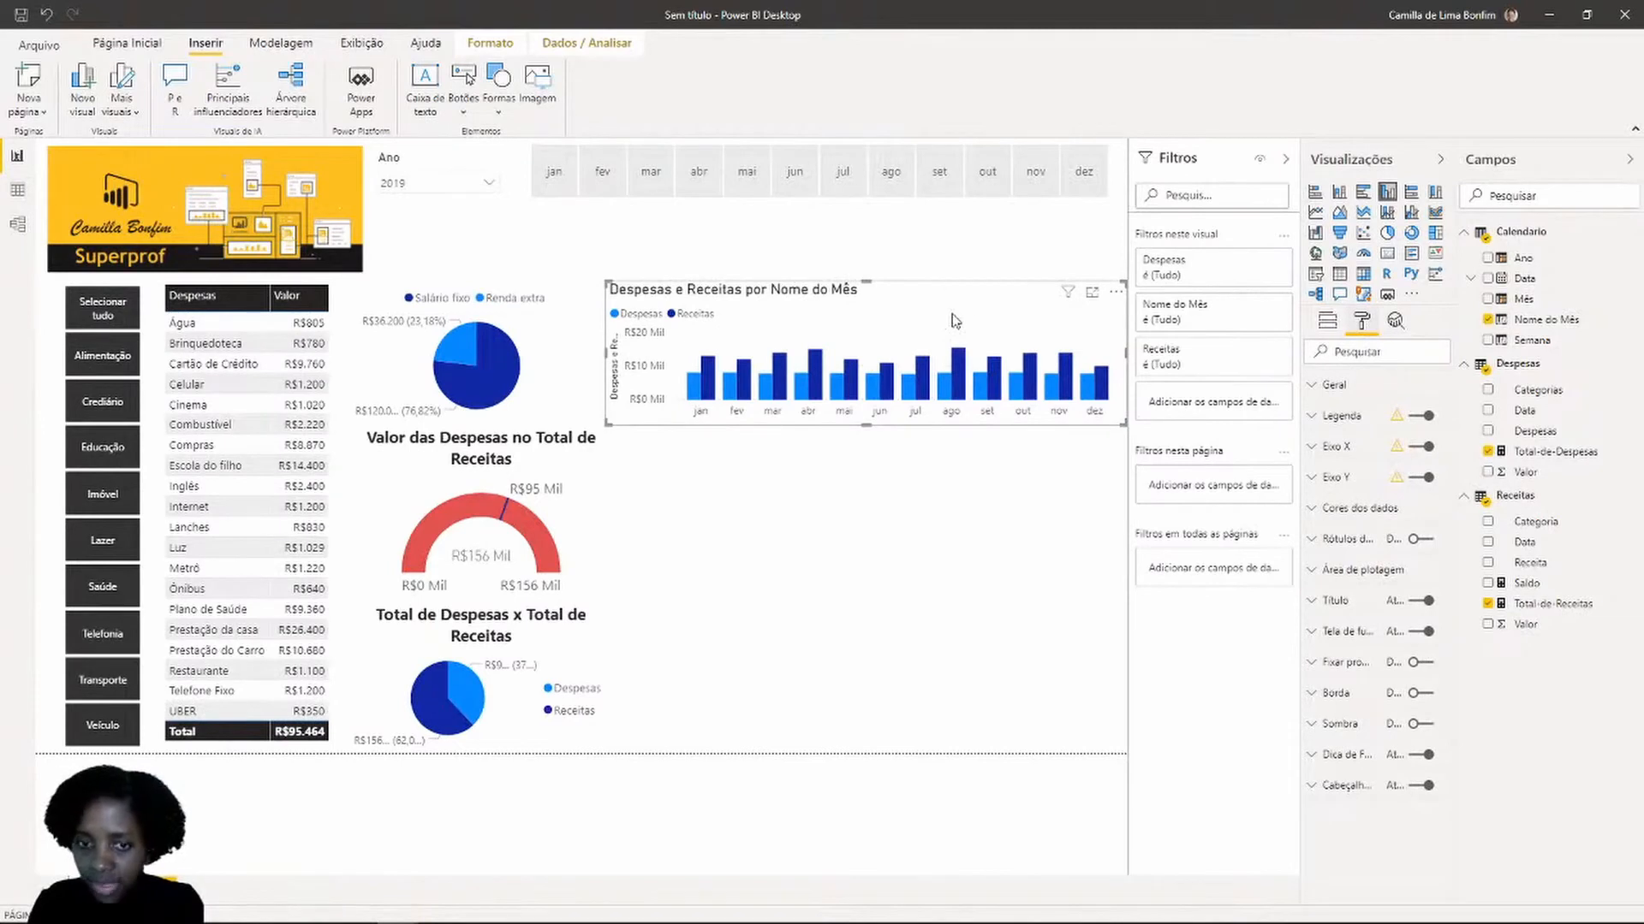
pyautogui.click(1350, 510)
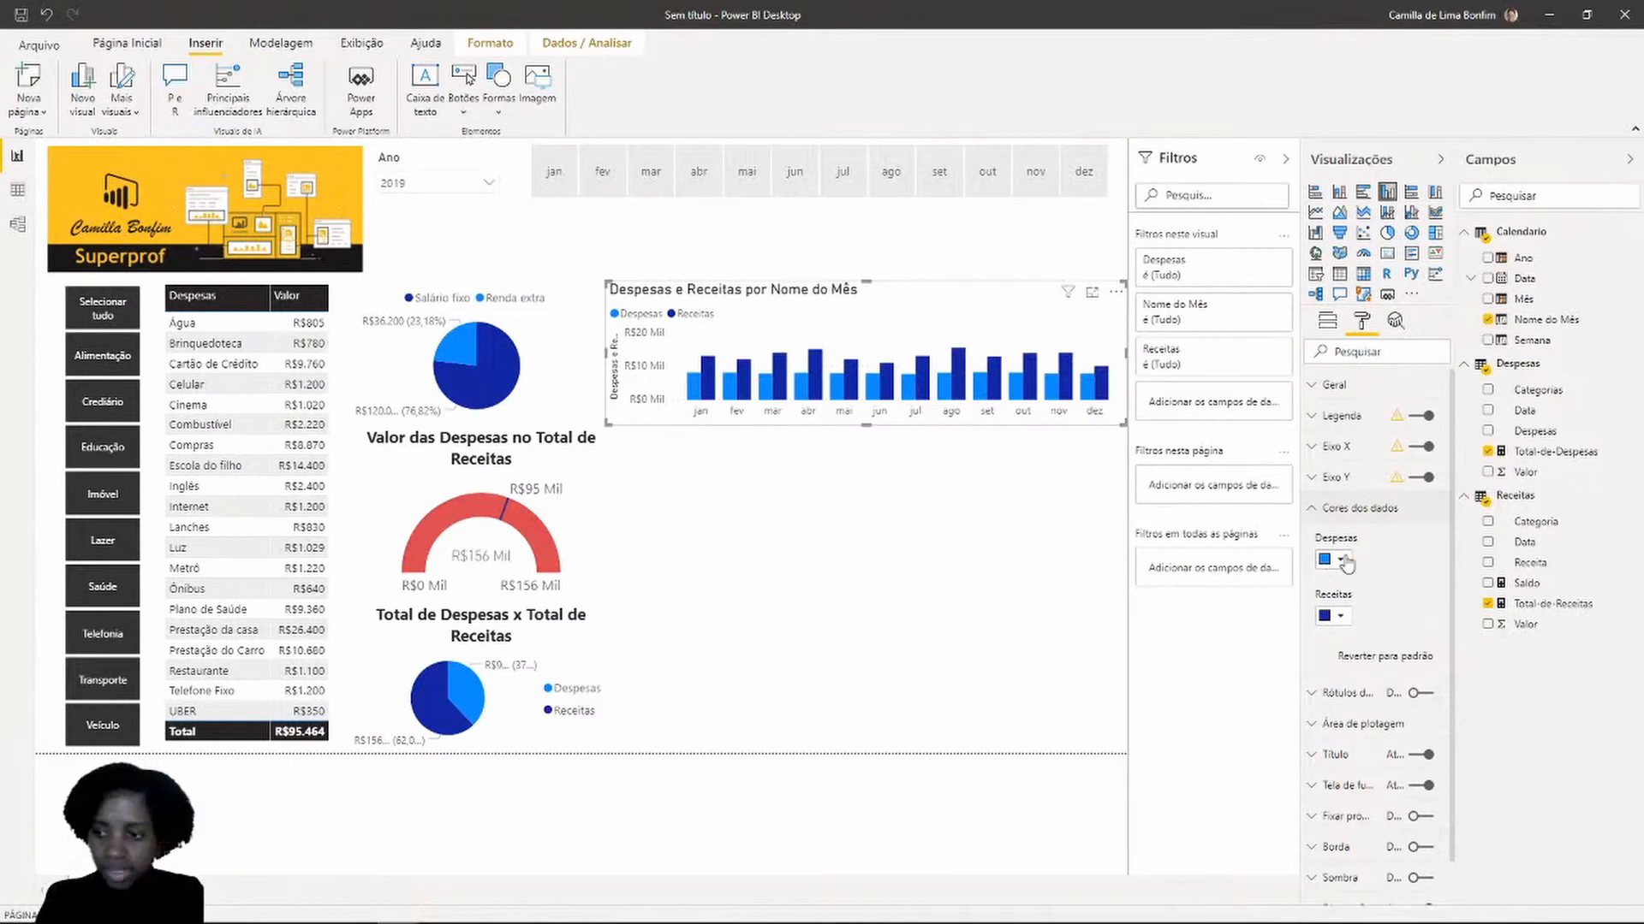
pyautogui.click(1340, 616)
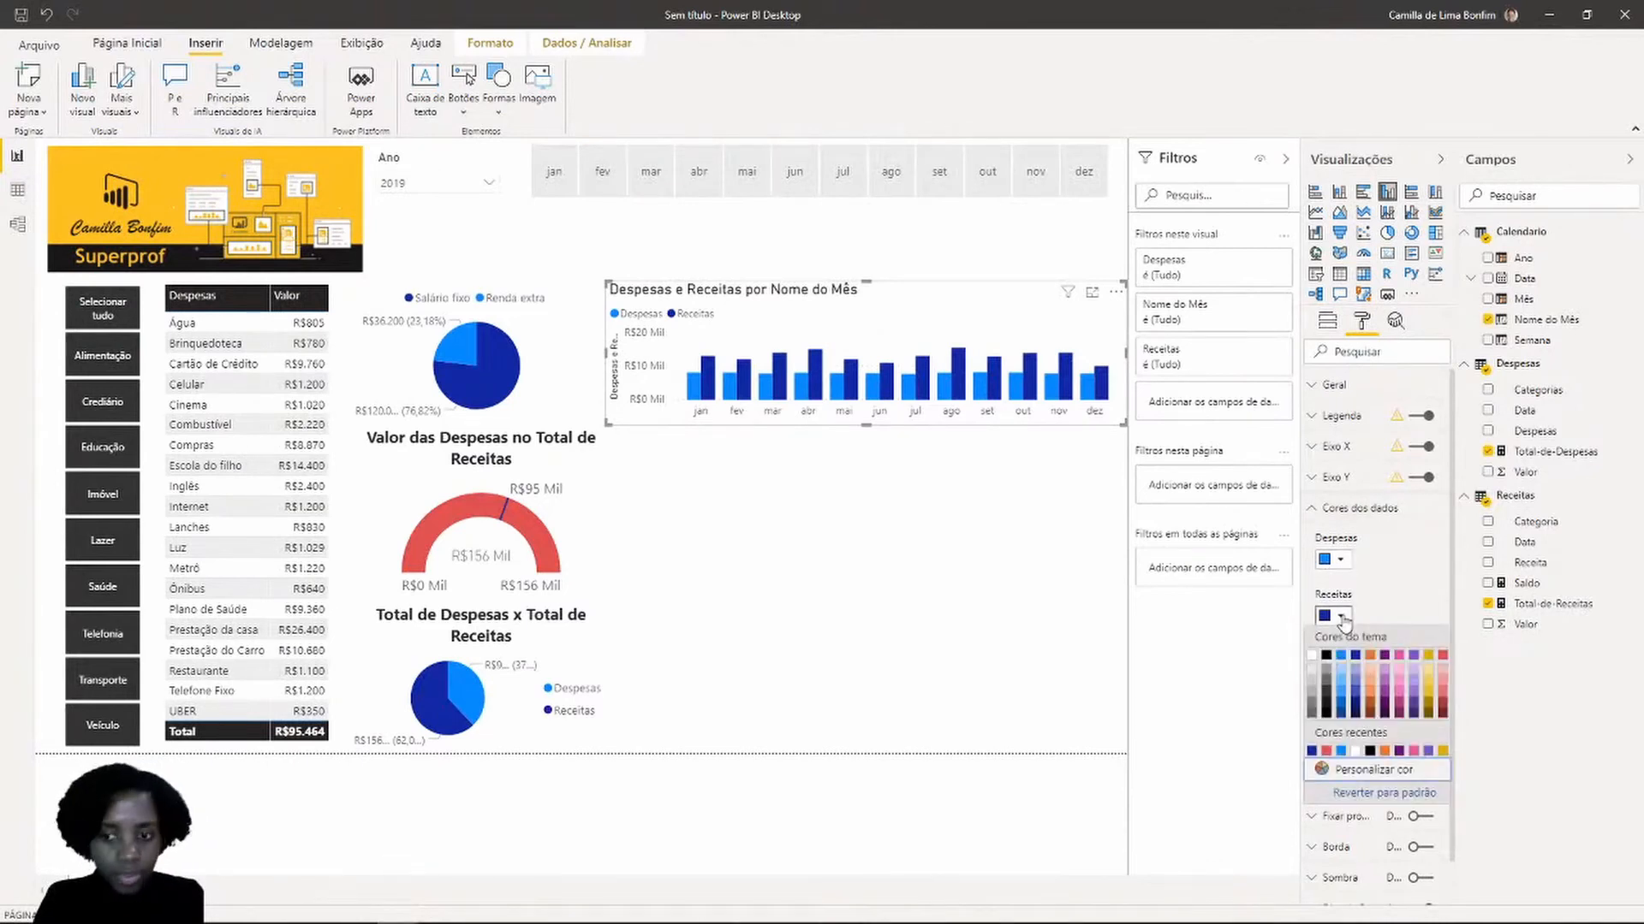
pyautogui.click(1367, 672)
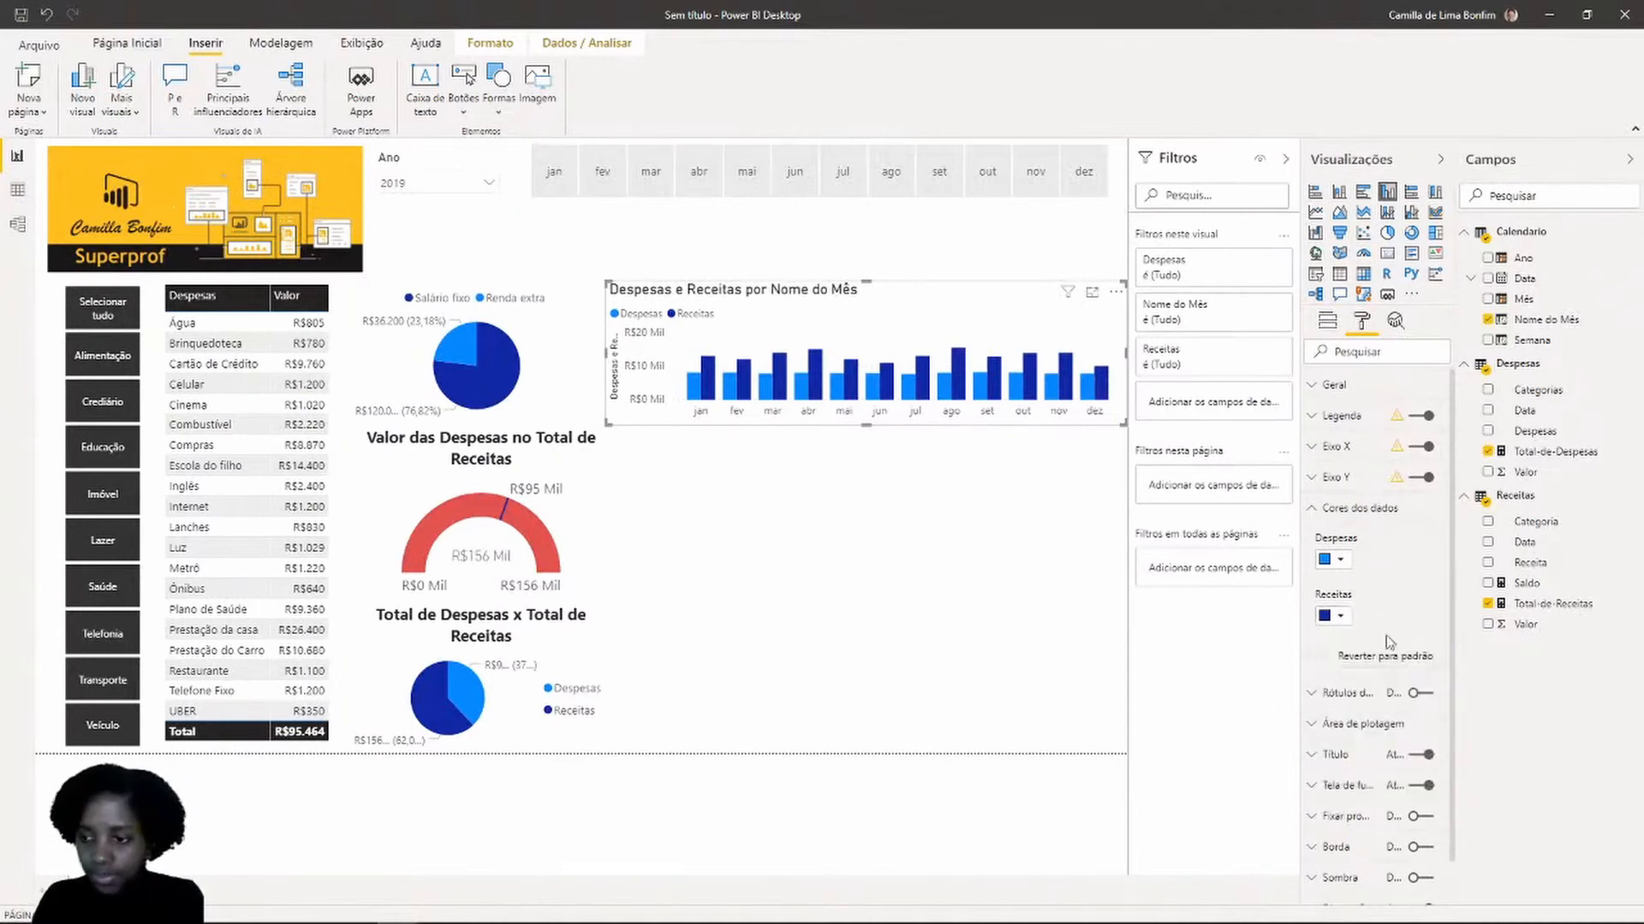
pyautogui.click(1342, 622)
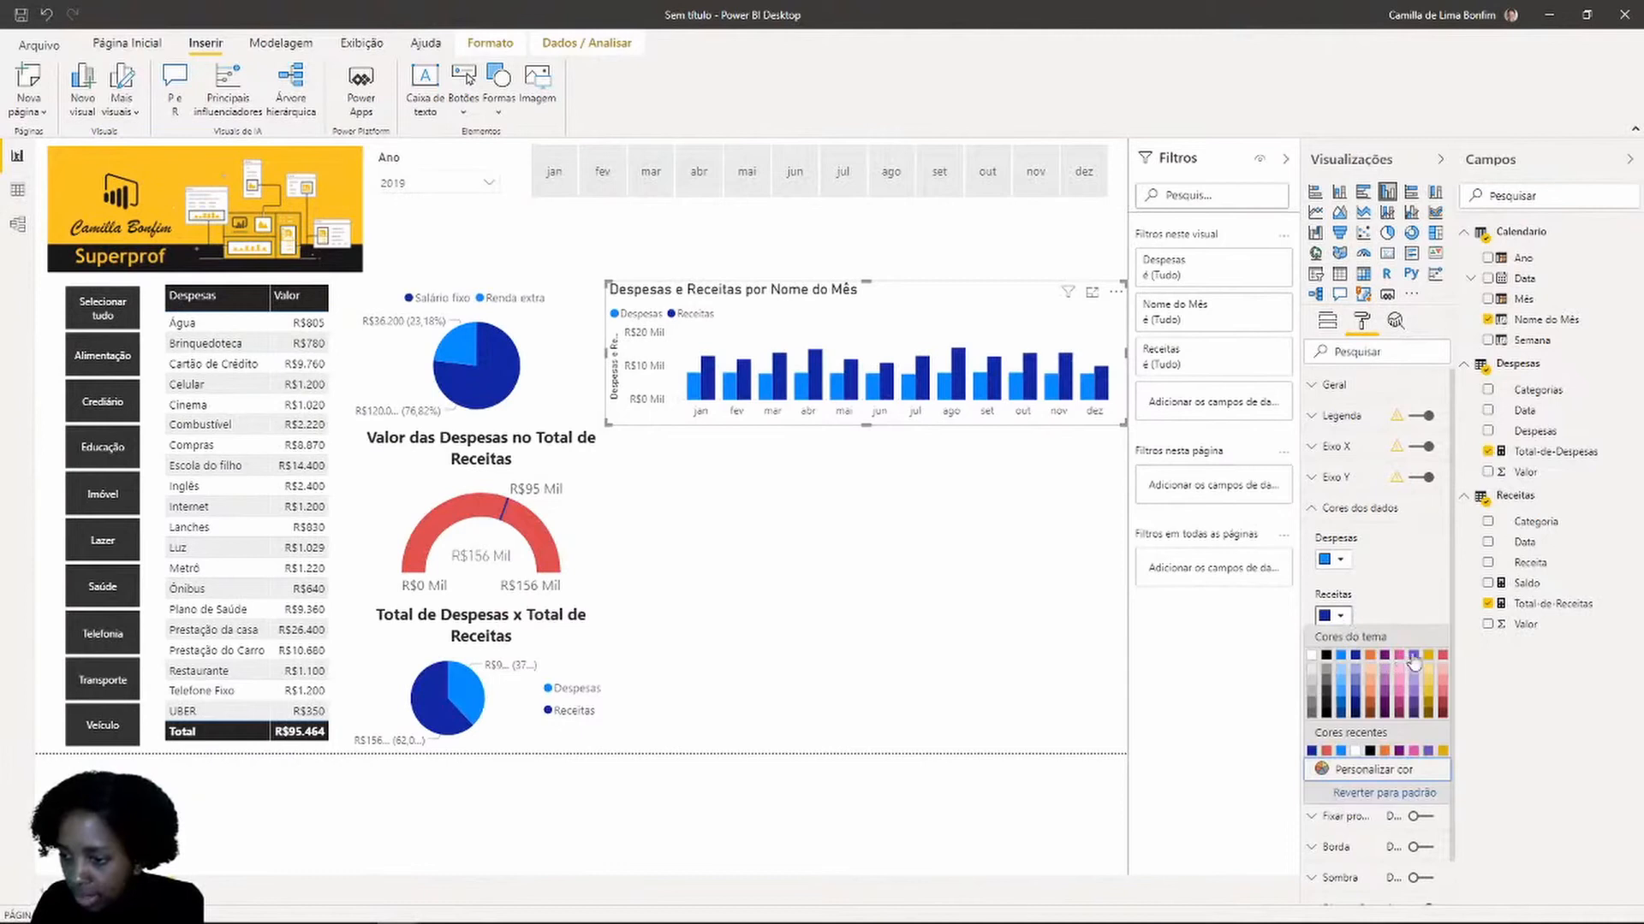
pyautogui.click(1417, 657)
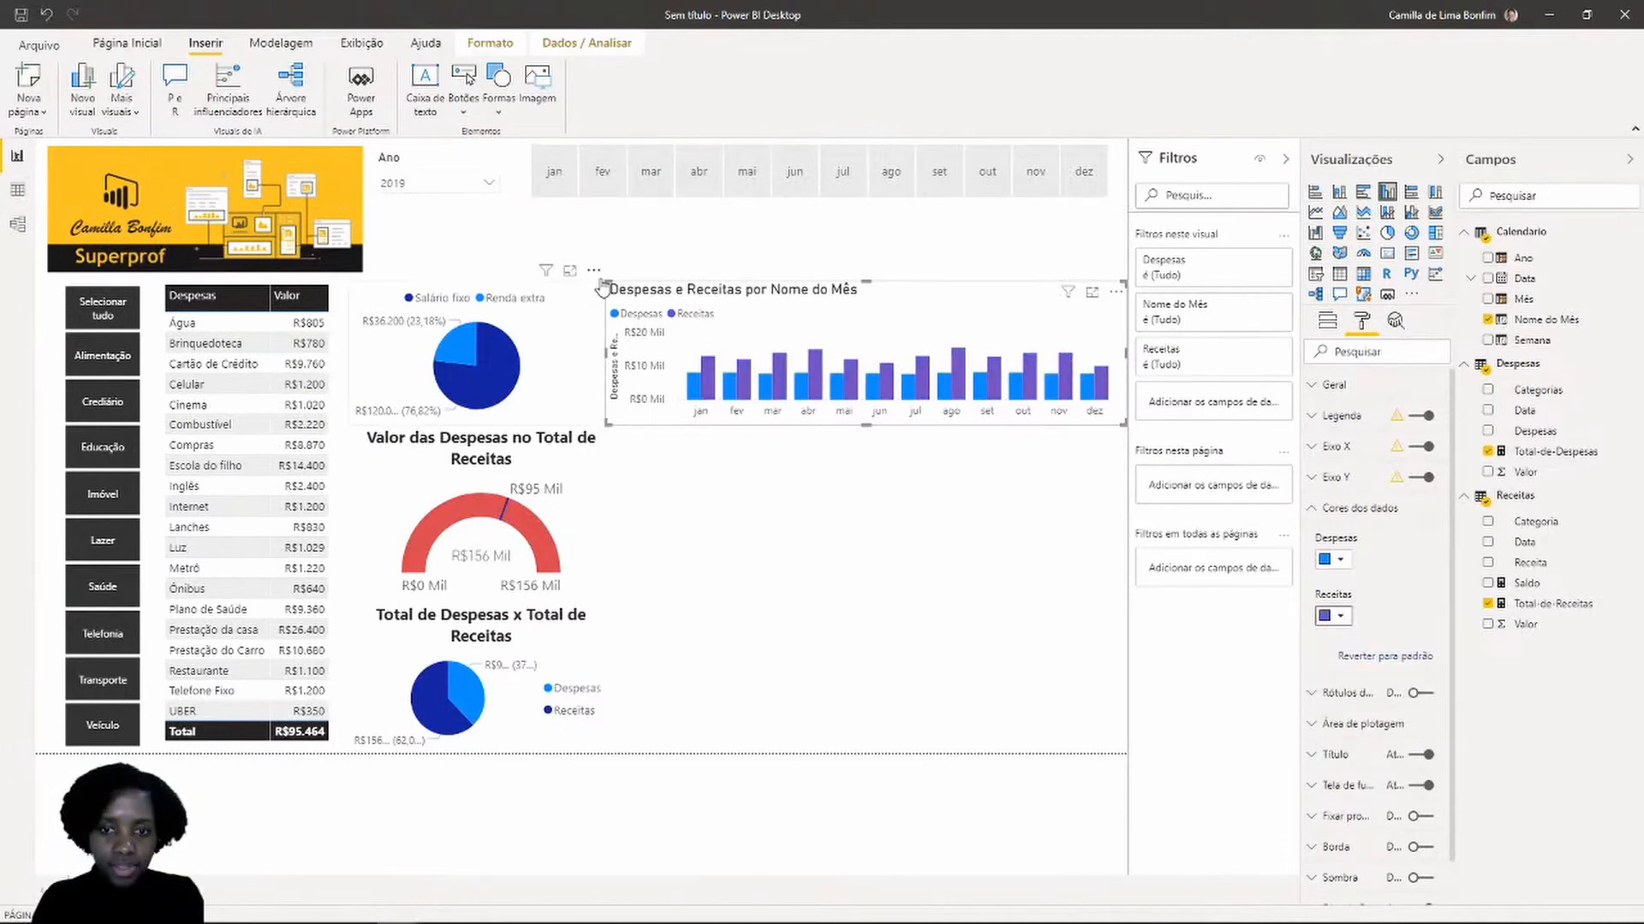
pyautogui.moveTo(604, 285); pyautogui.dragTo(604, 240)
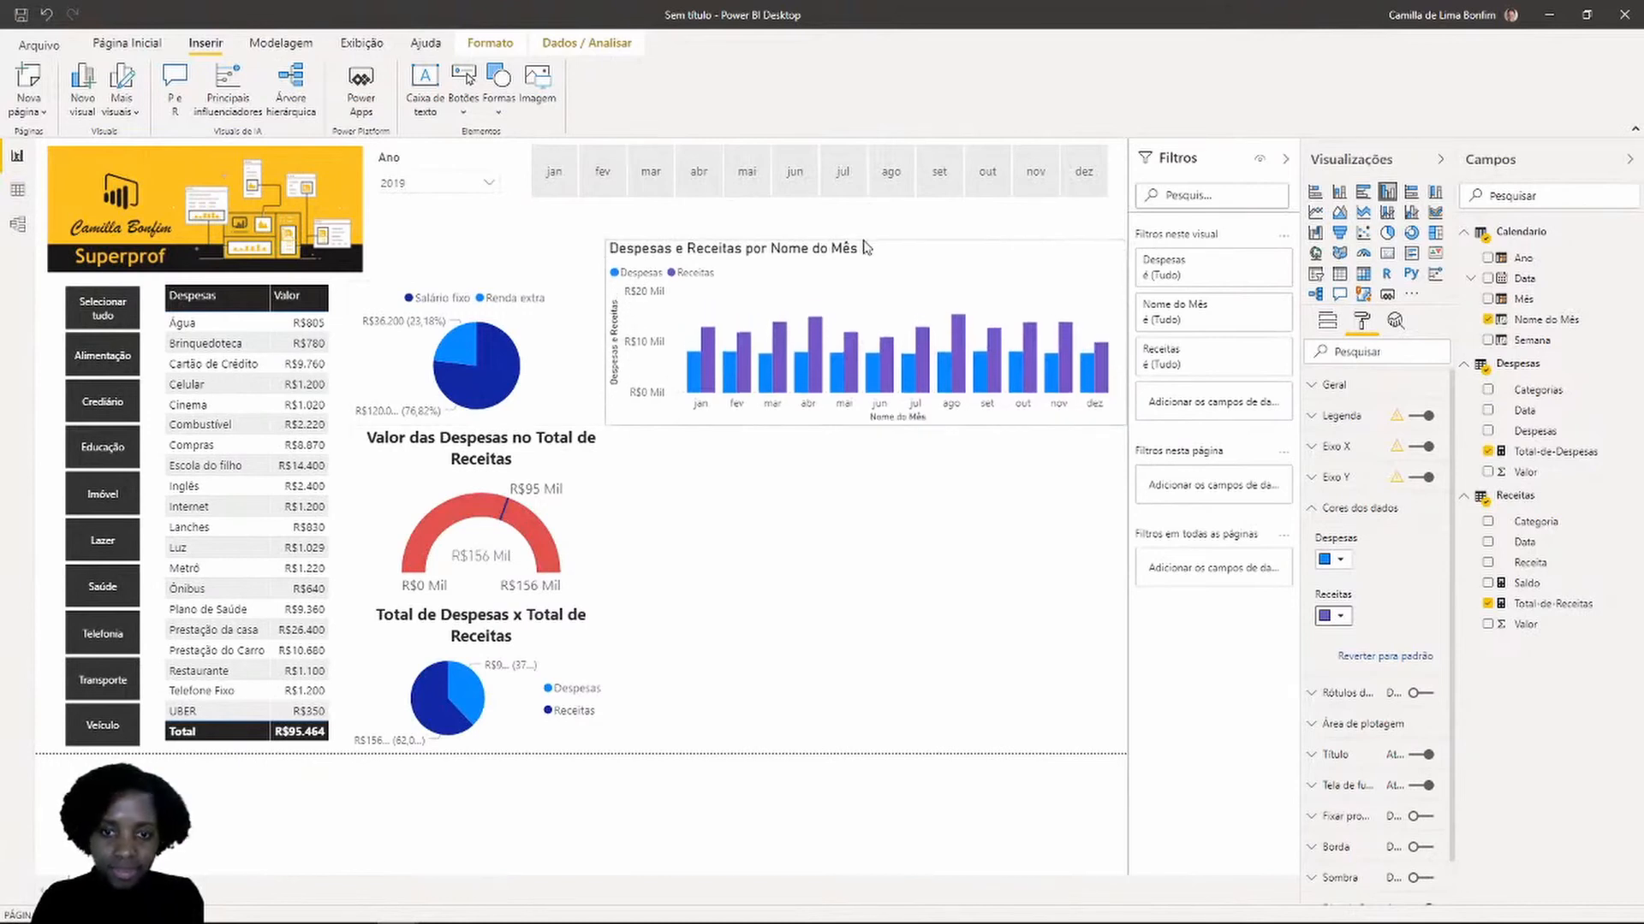
pyautogui.click(367, 334)
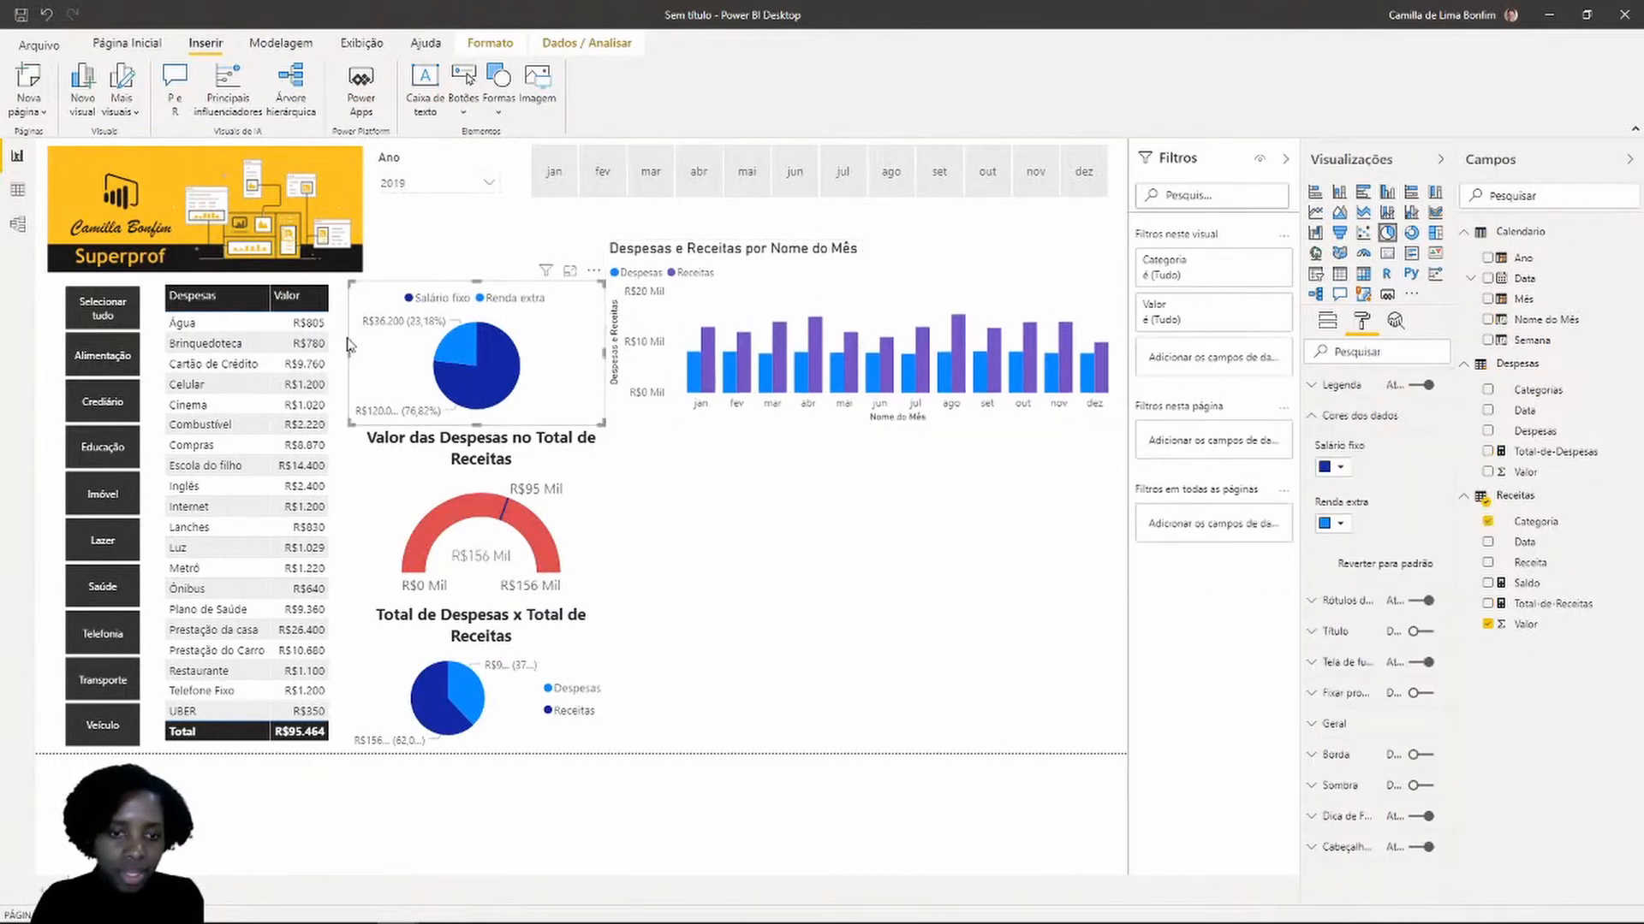
pyautogui.click(872, 259)
pyautogui.moveTo(865, 242); pyautogui.dragTo(859, 294)
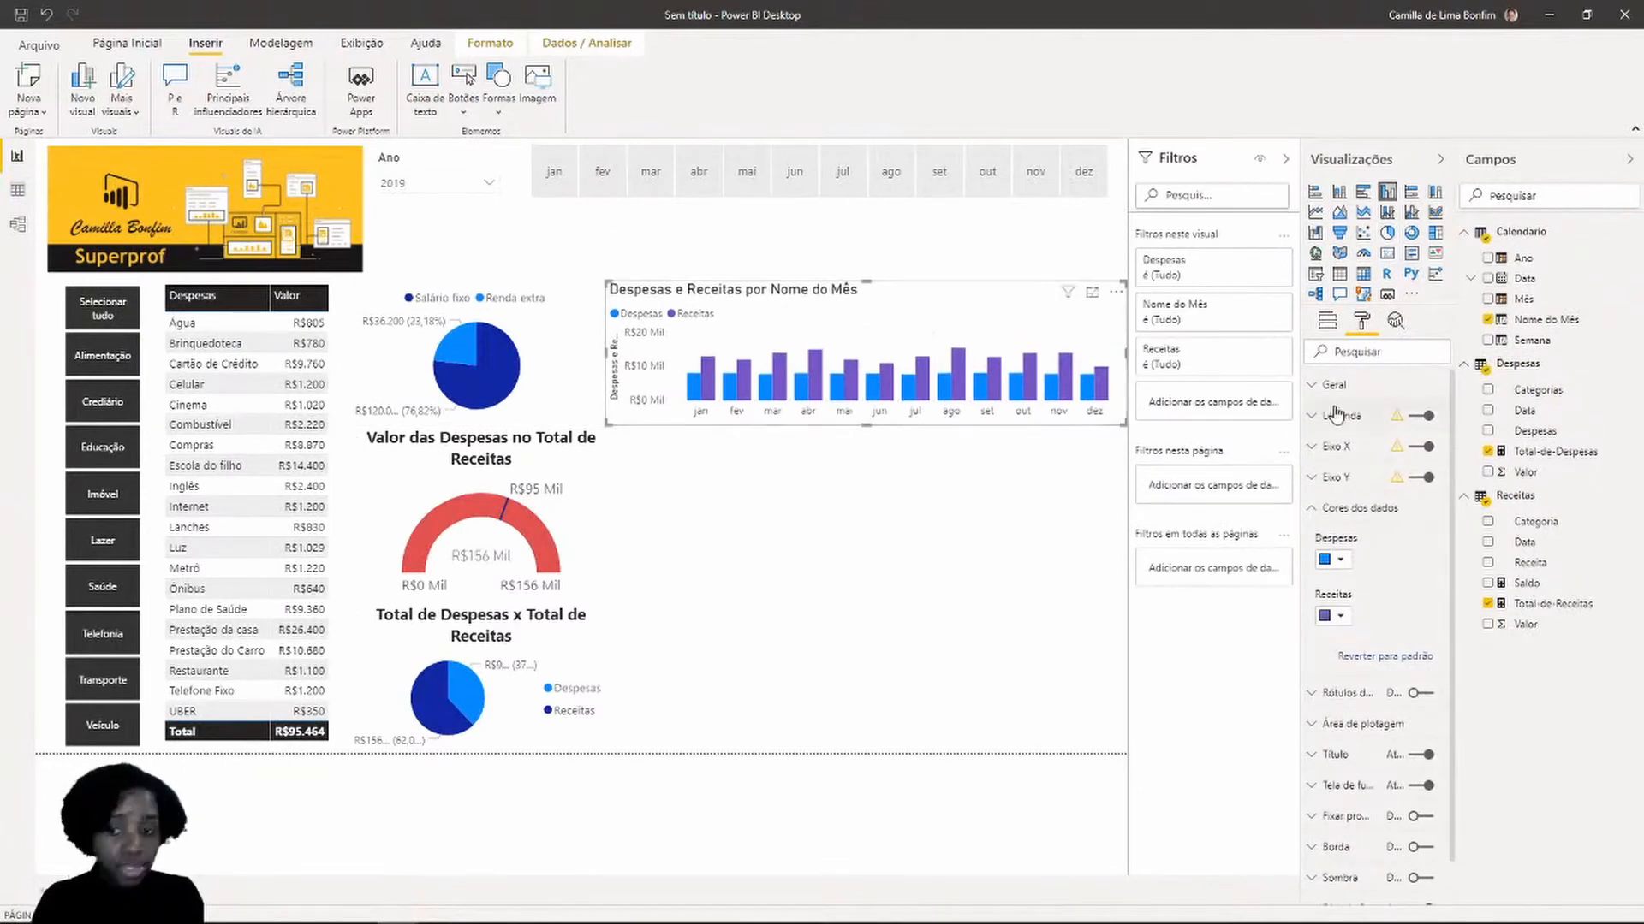
# Set the column chart's title text to "Total de Receitas e Total de Despesas por Mês"
pyautogui.click(1314, 511)
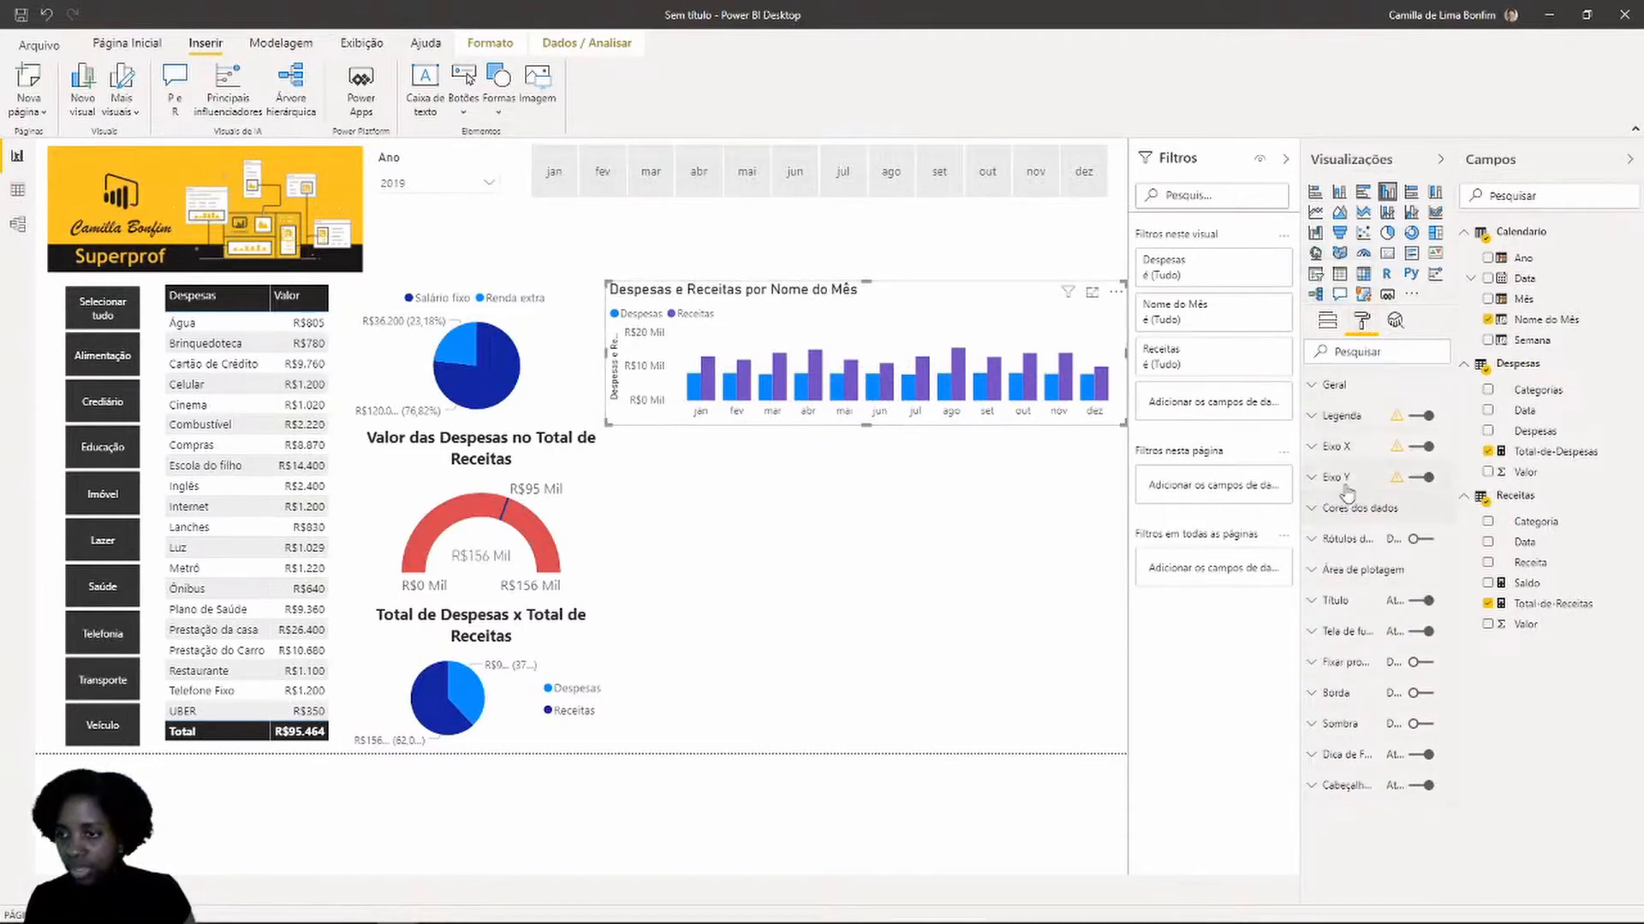
pyautogui.click(1333, 604)
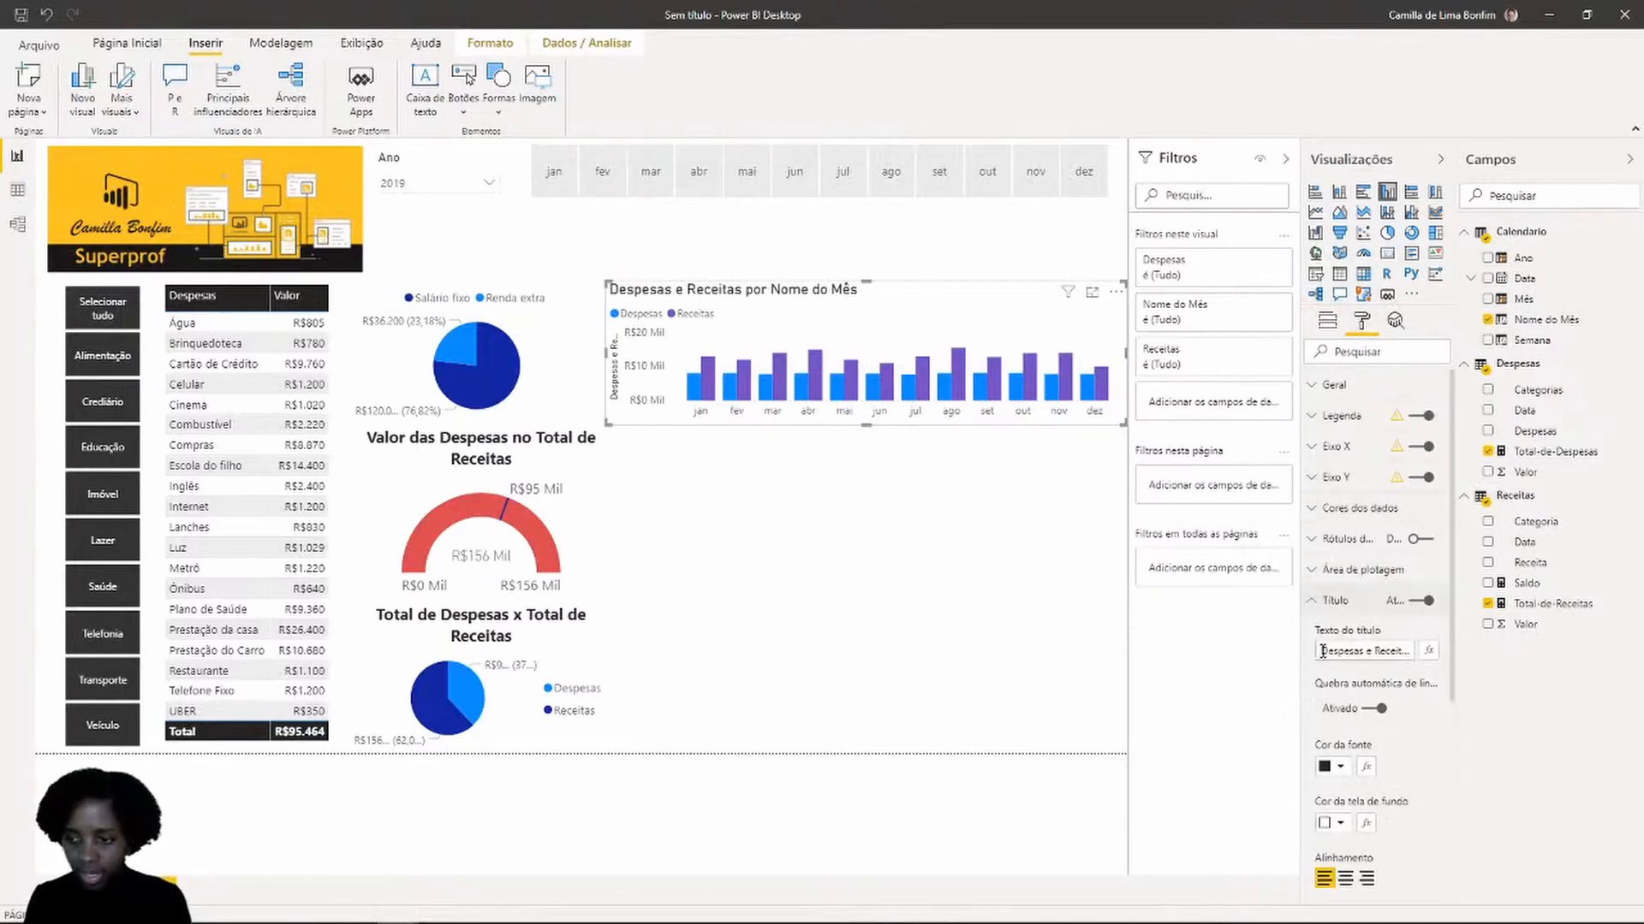
pyautogui.moveTo(1319, 651); pyautogui.dragTo(1430, 656)
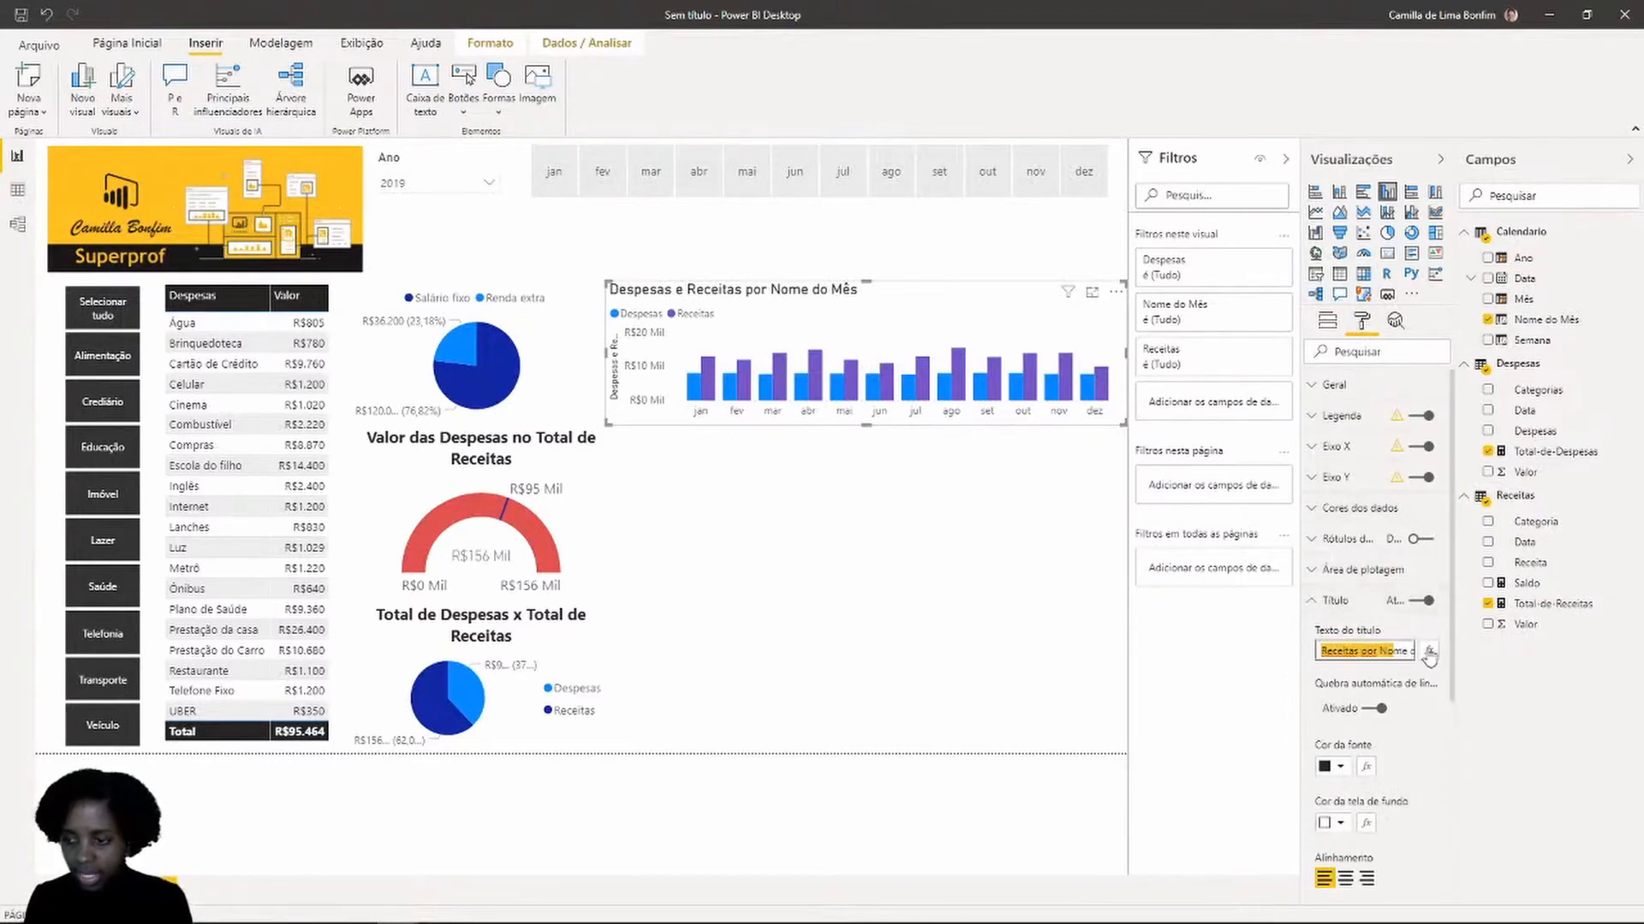
pyautogui.press('BackSpace')
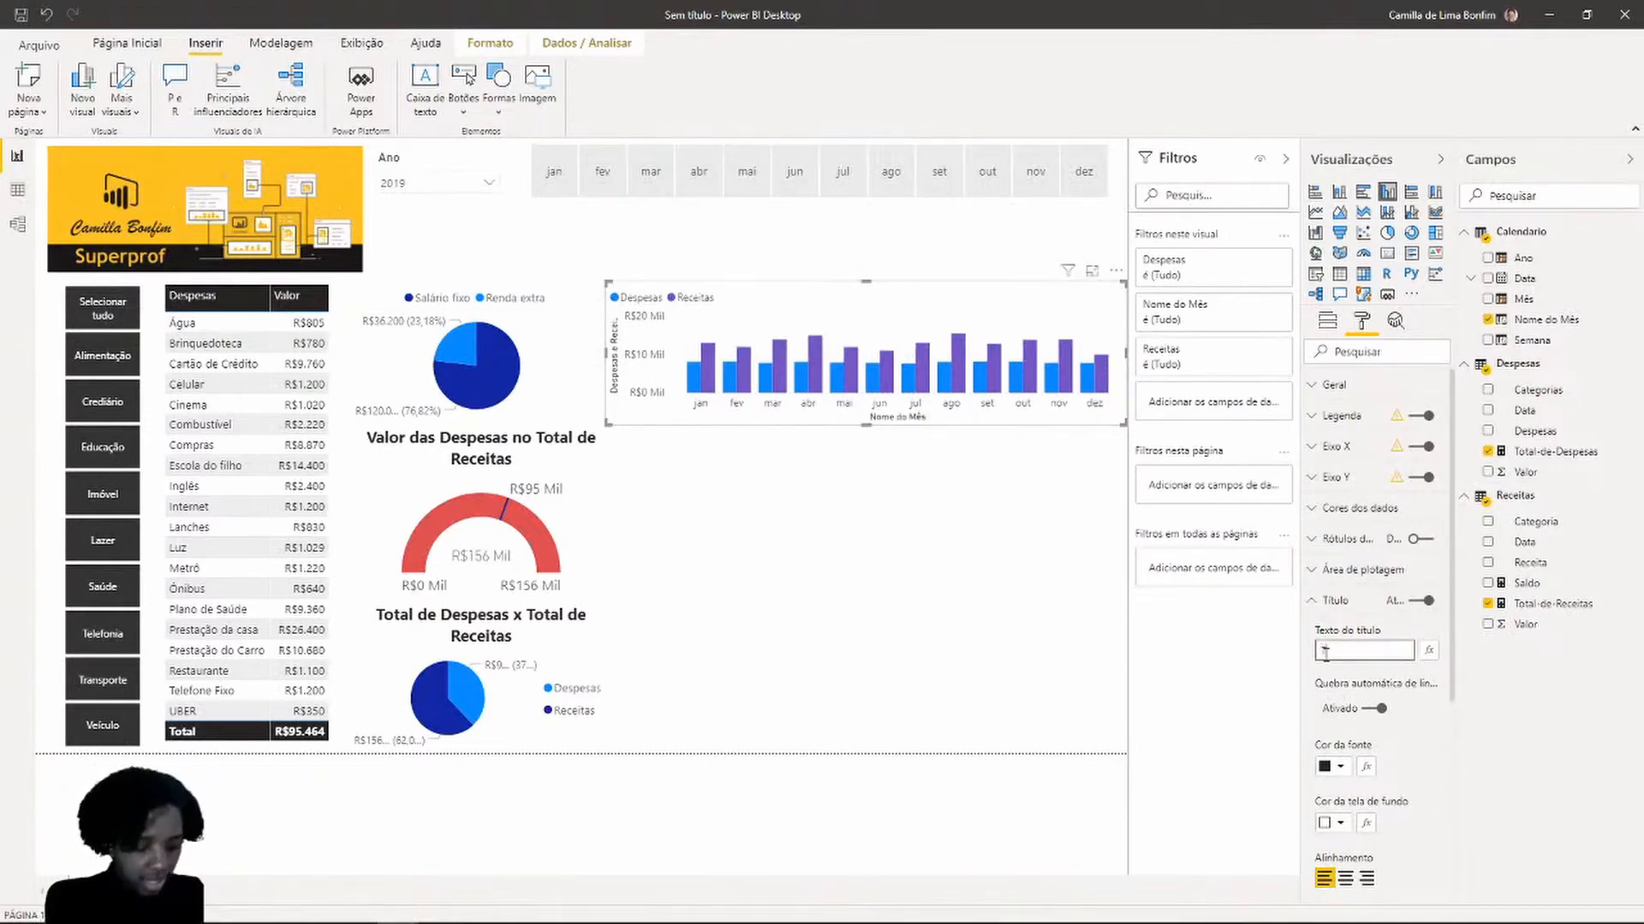
pyautogui.write('Total de Rece')
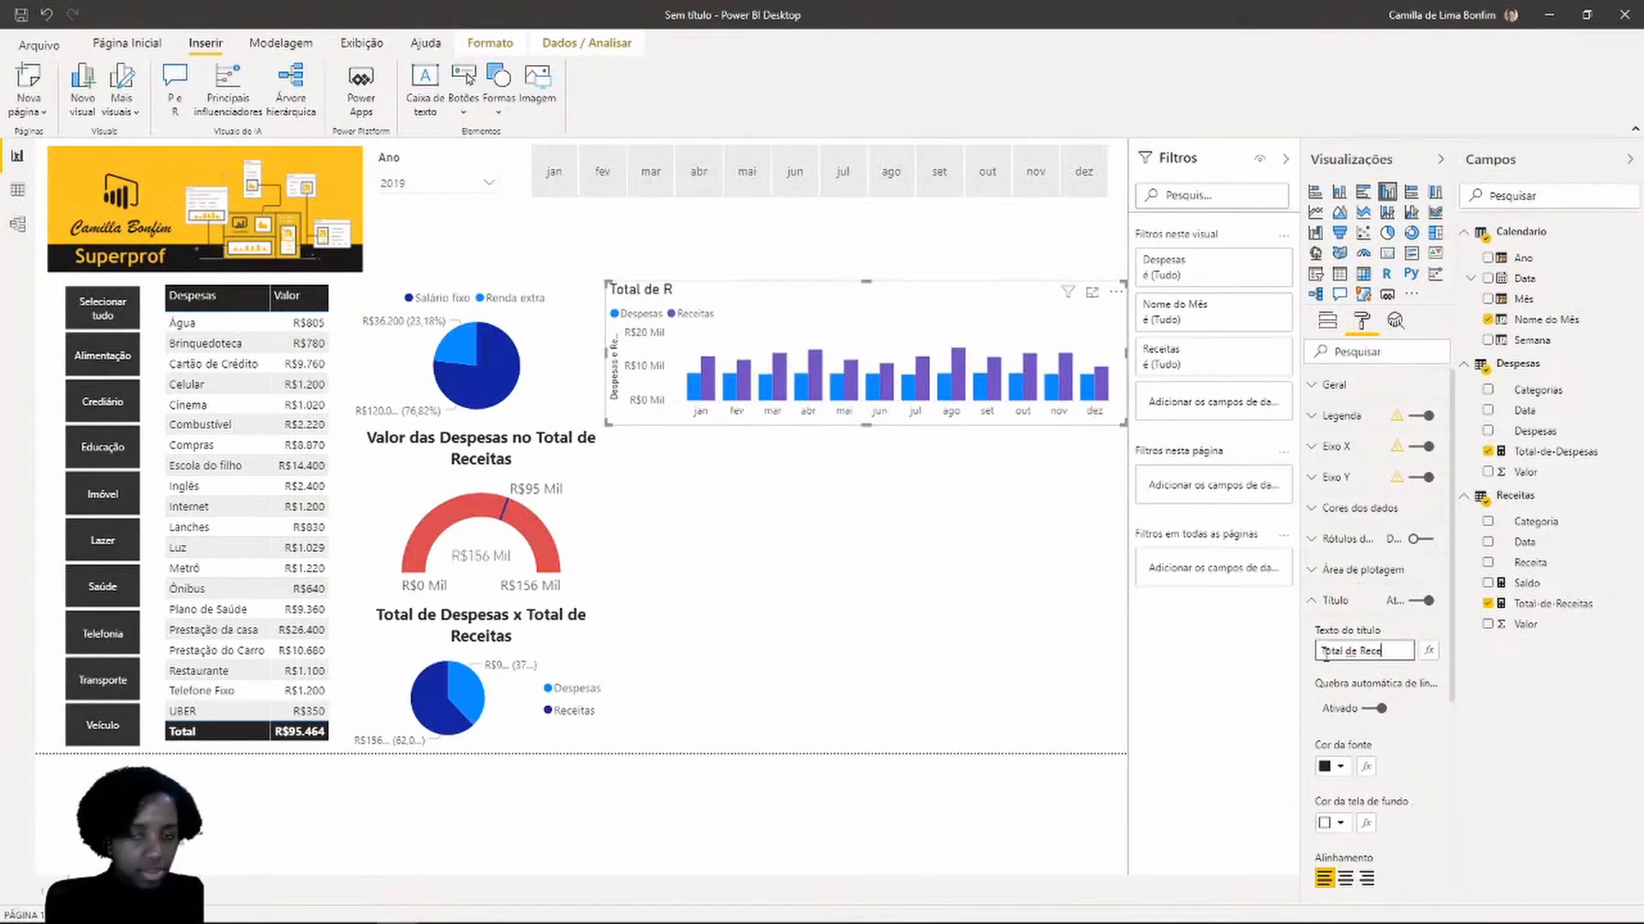
pyautogui.write('itas e Total de')
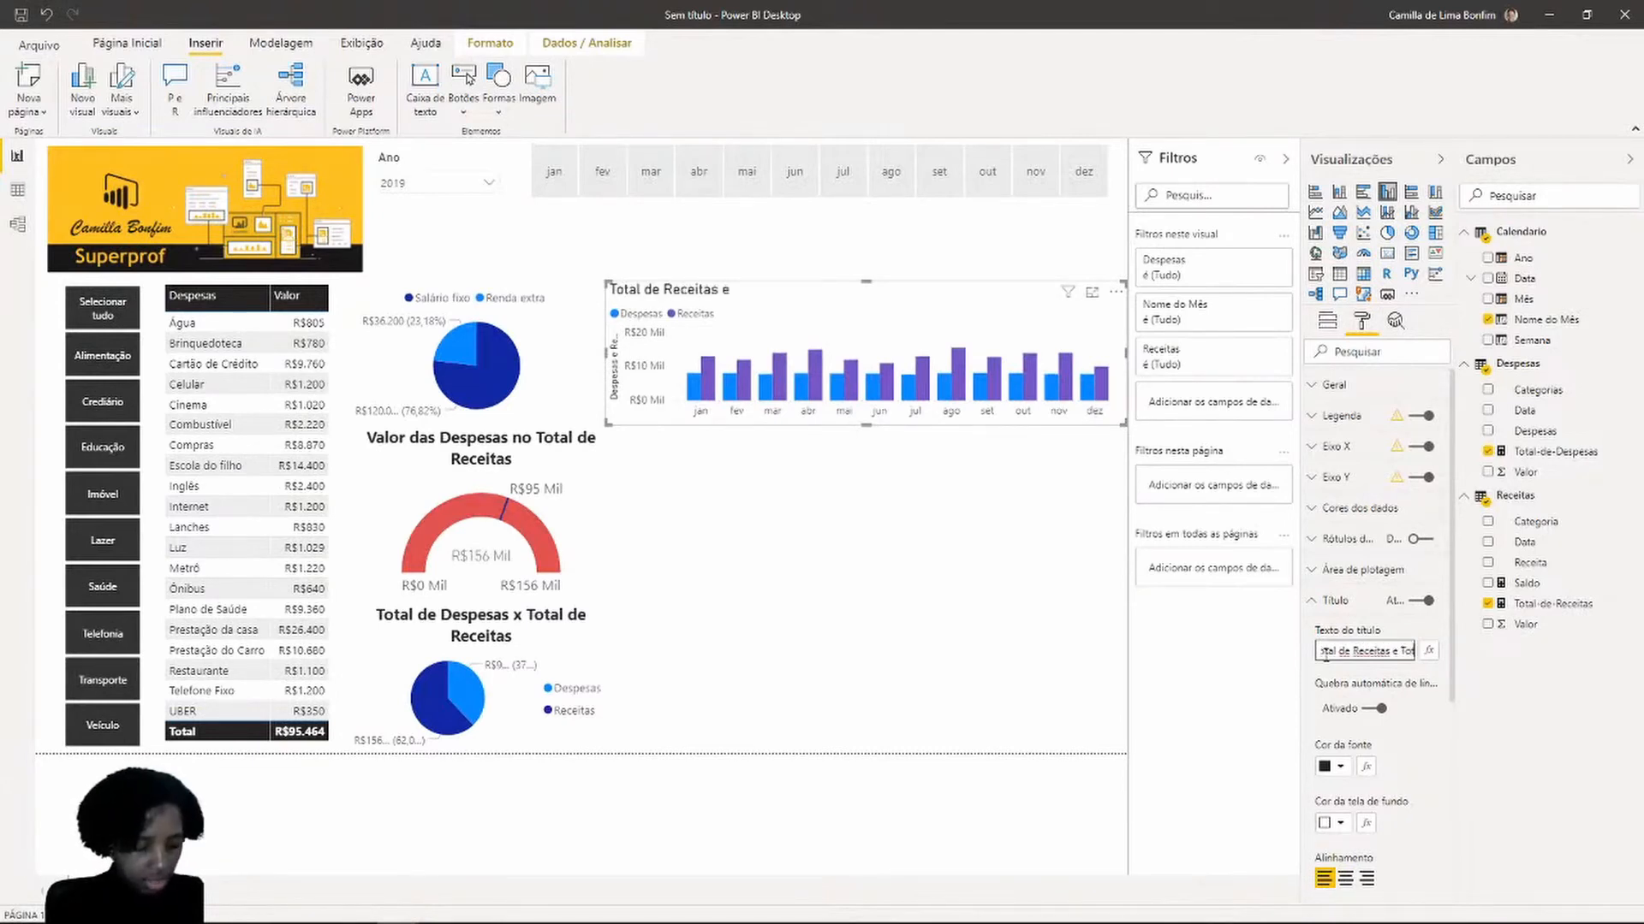
pyautogui.write(' Despesas')
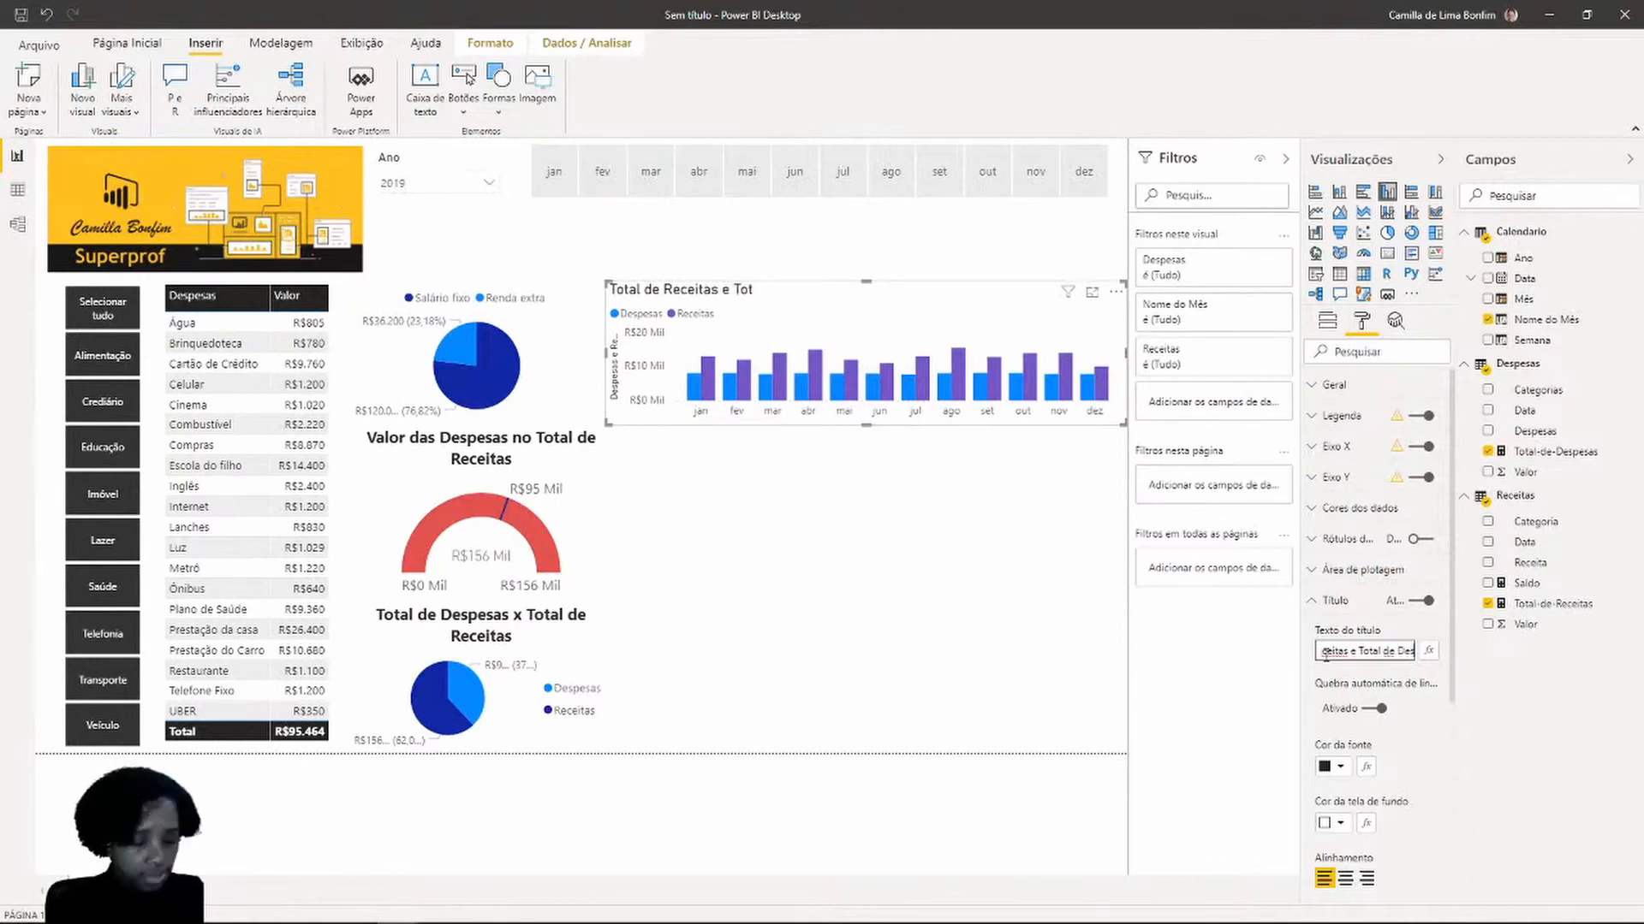
pyautogui.write(' por')
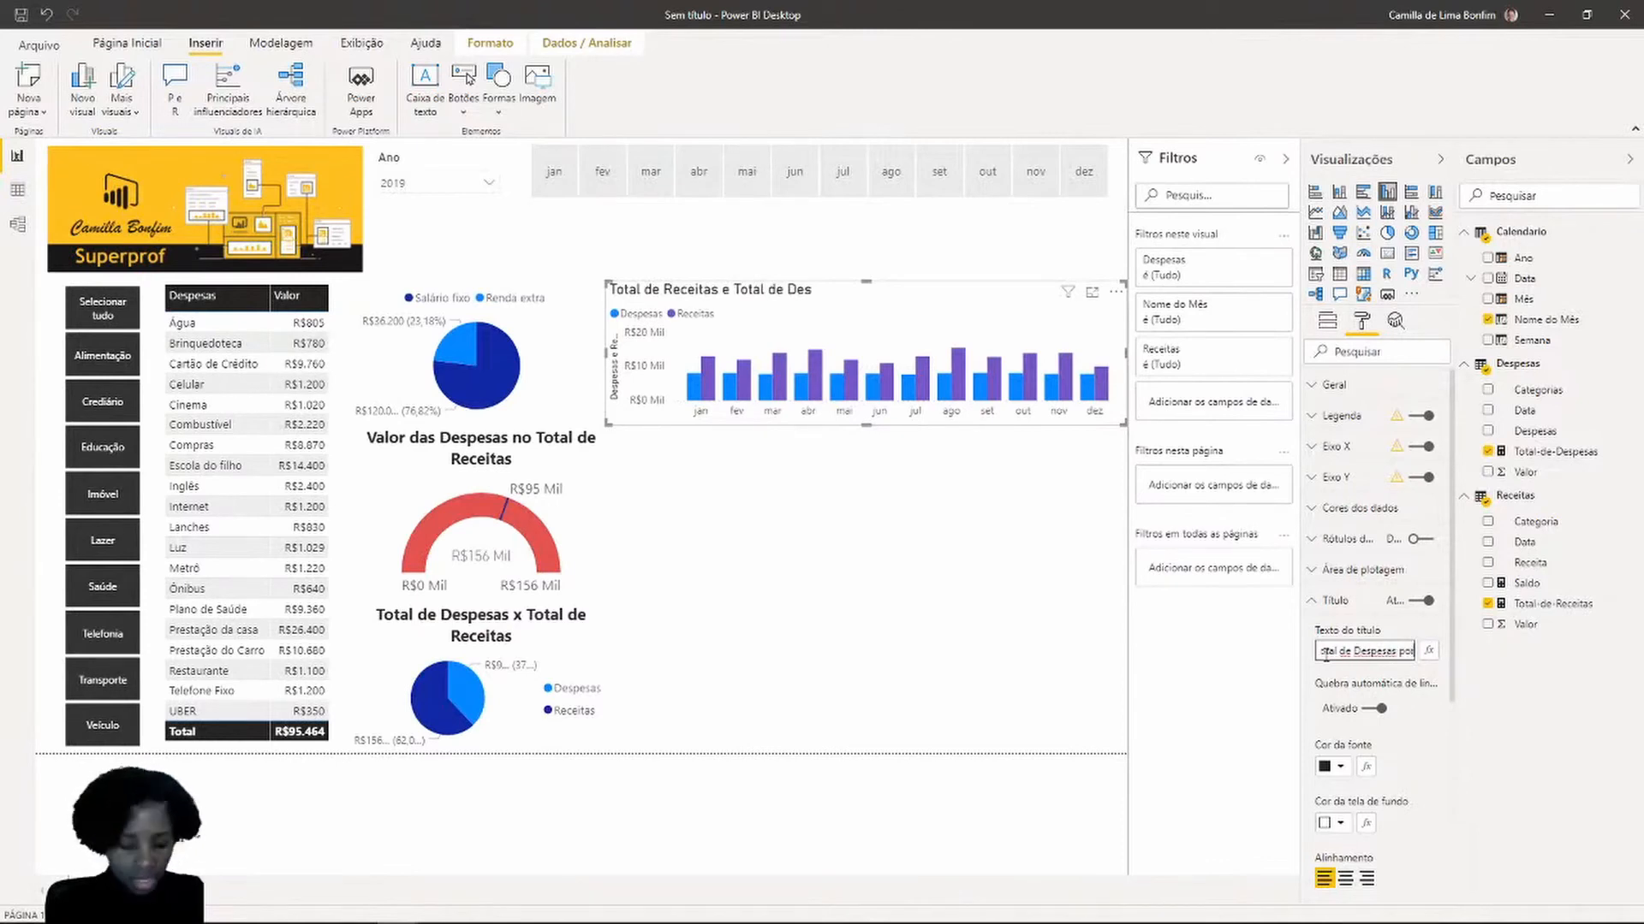
pyautogui.write(' M')
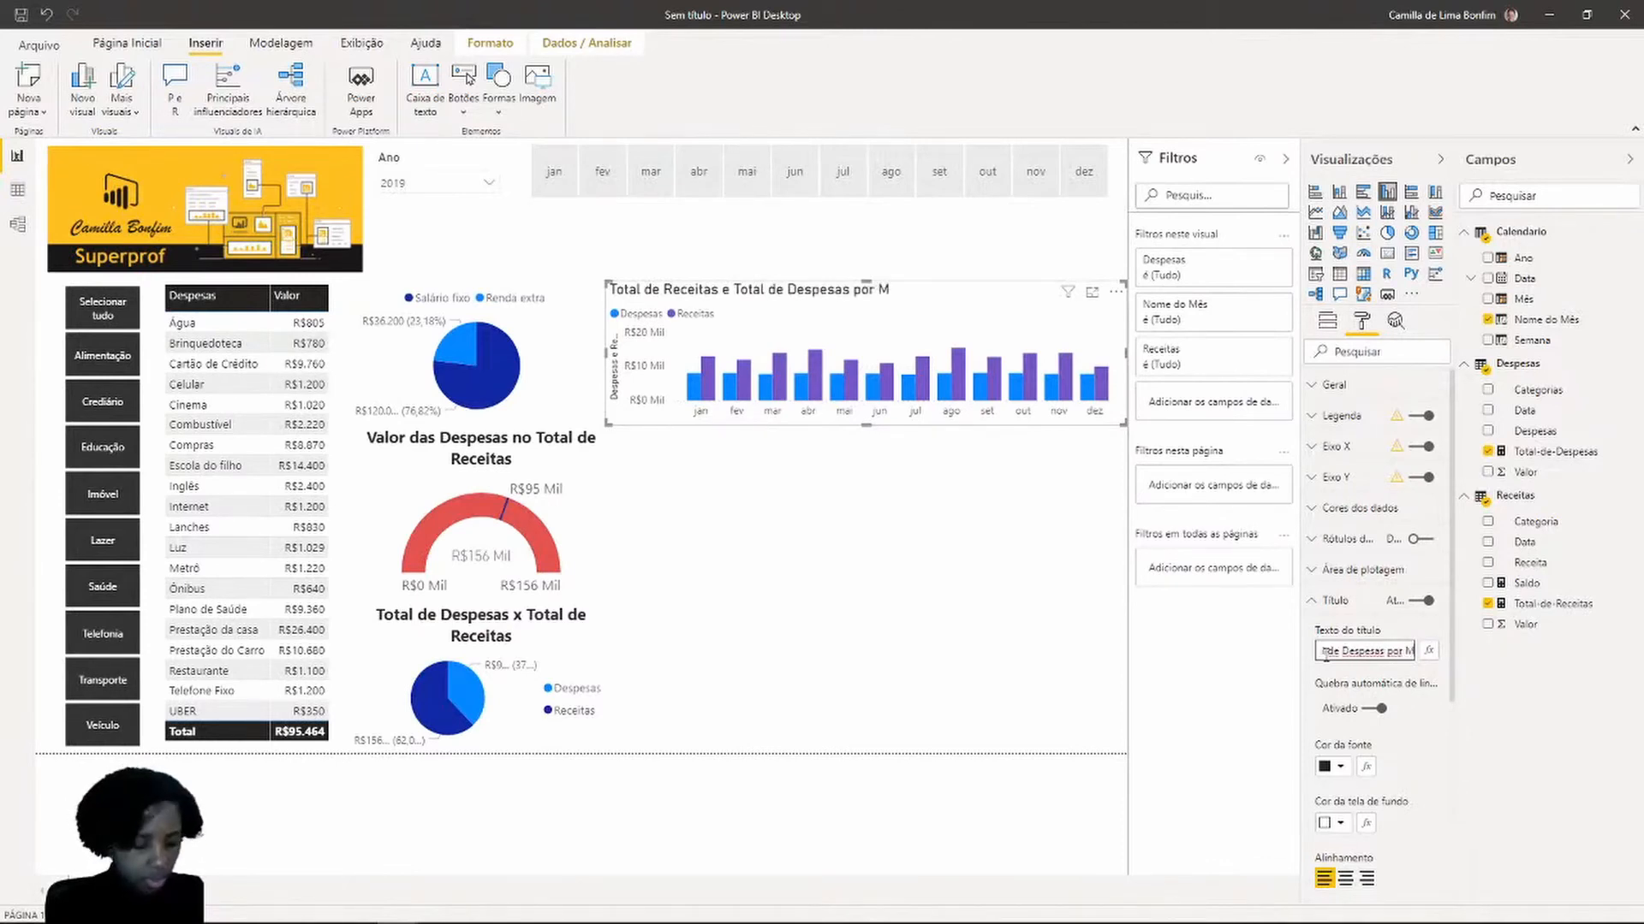
pyautogui.write('ês')
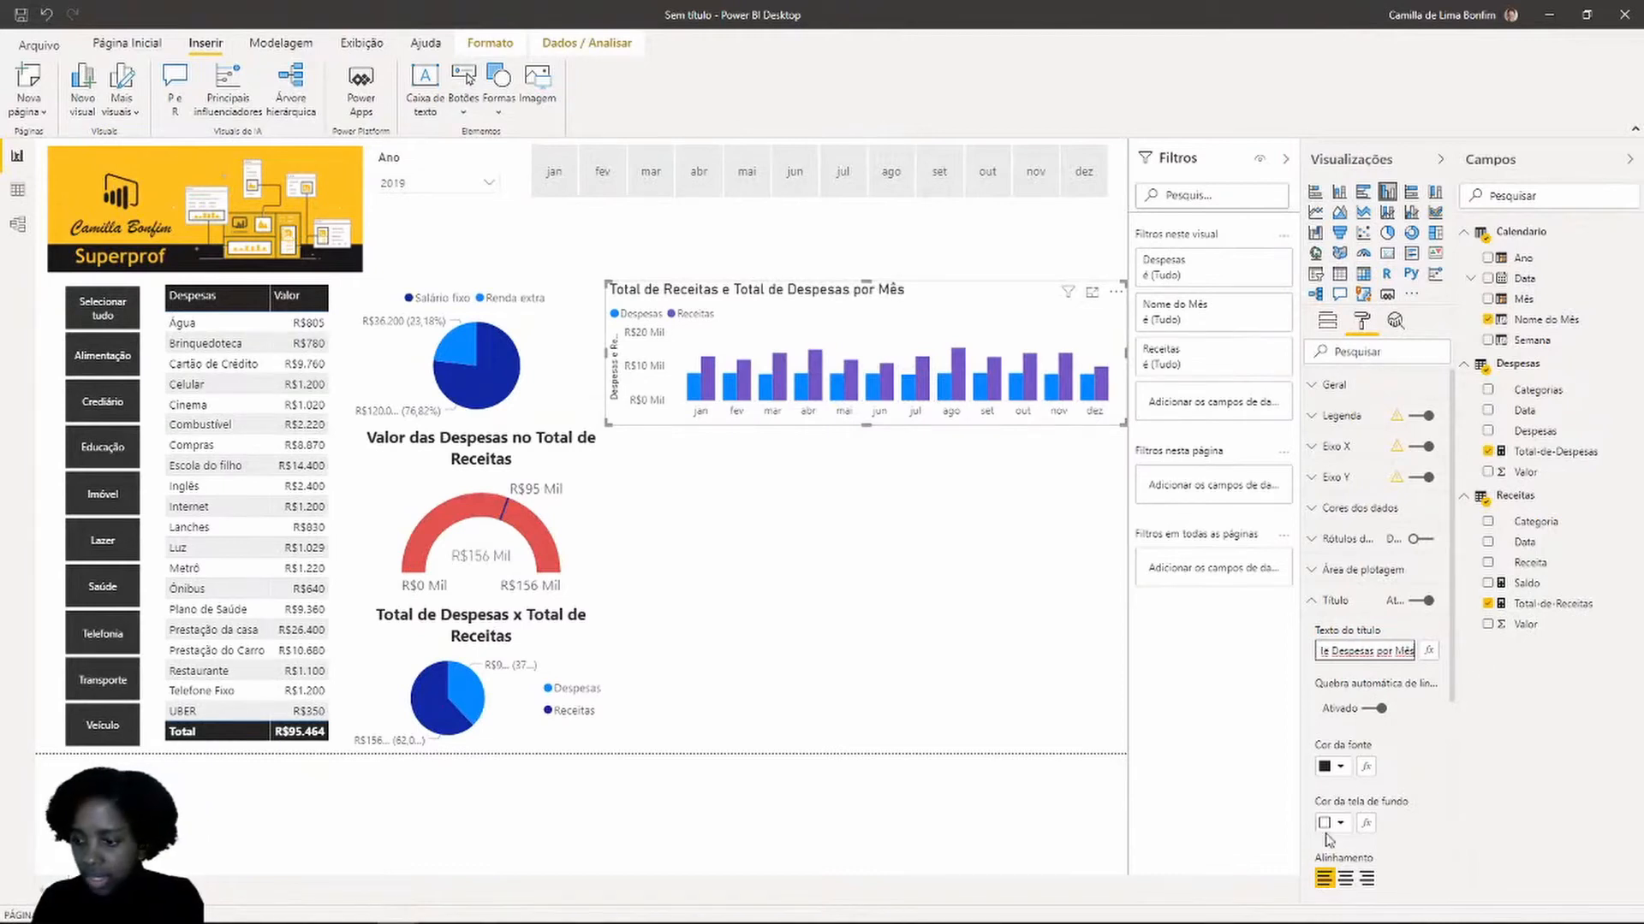
# Center the column chart's title and set its font family to Segoe (Bold)
pyautogui.click(1345, 879)
pyautogui.scroll(-4, 1424, 785)
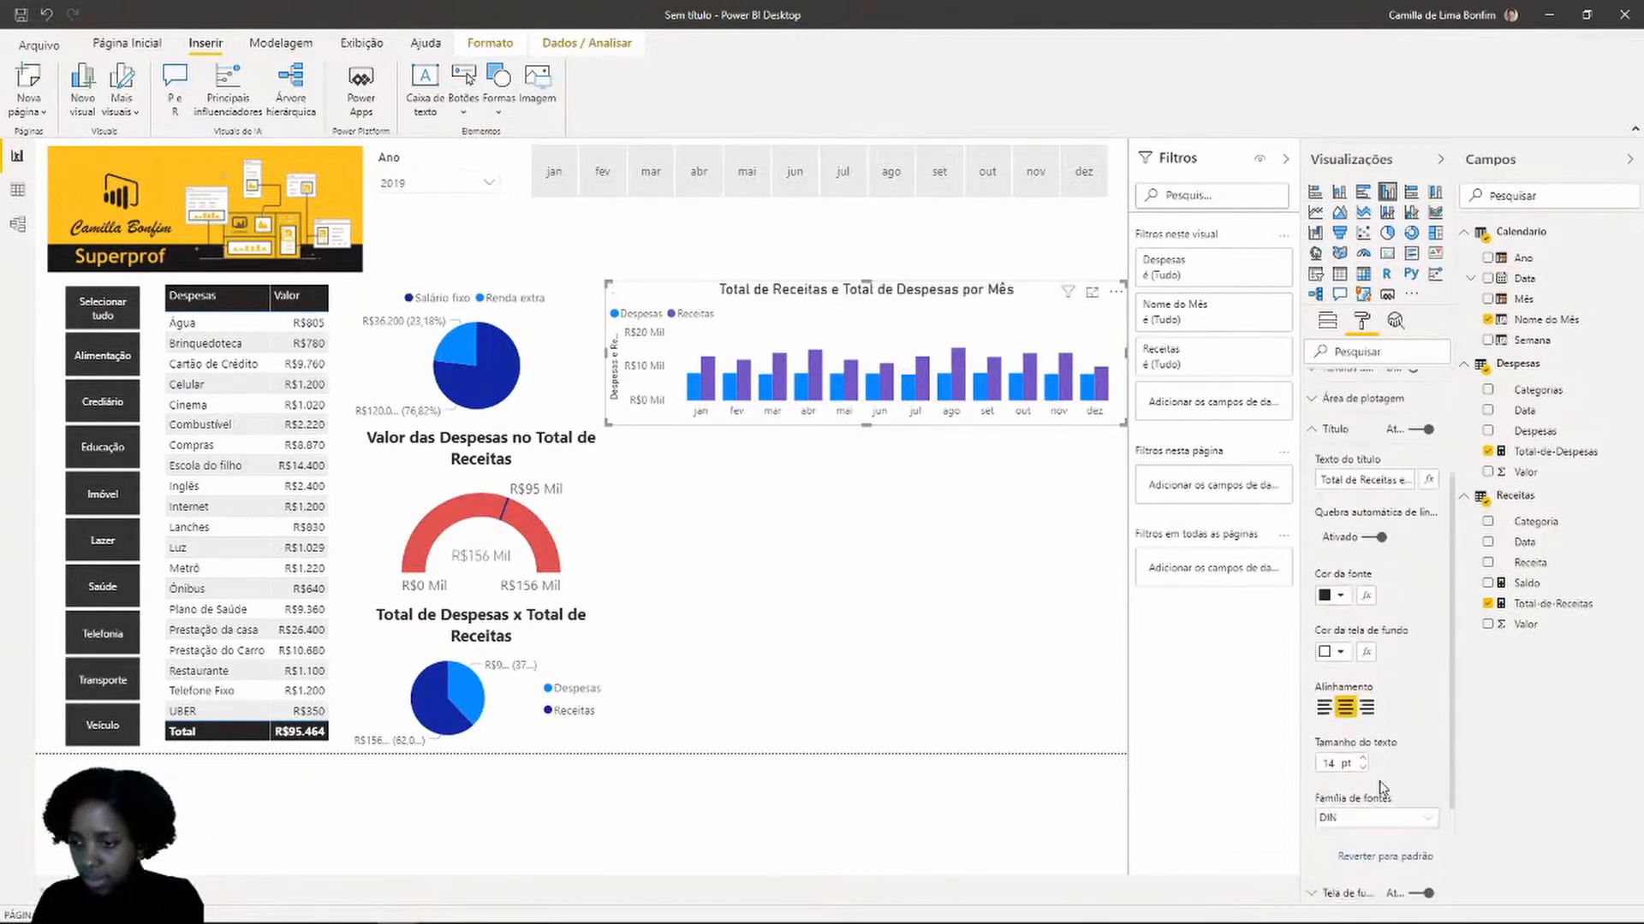
pyautogui.click(1365, 819)
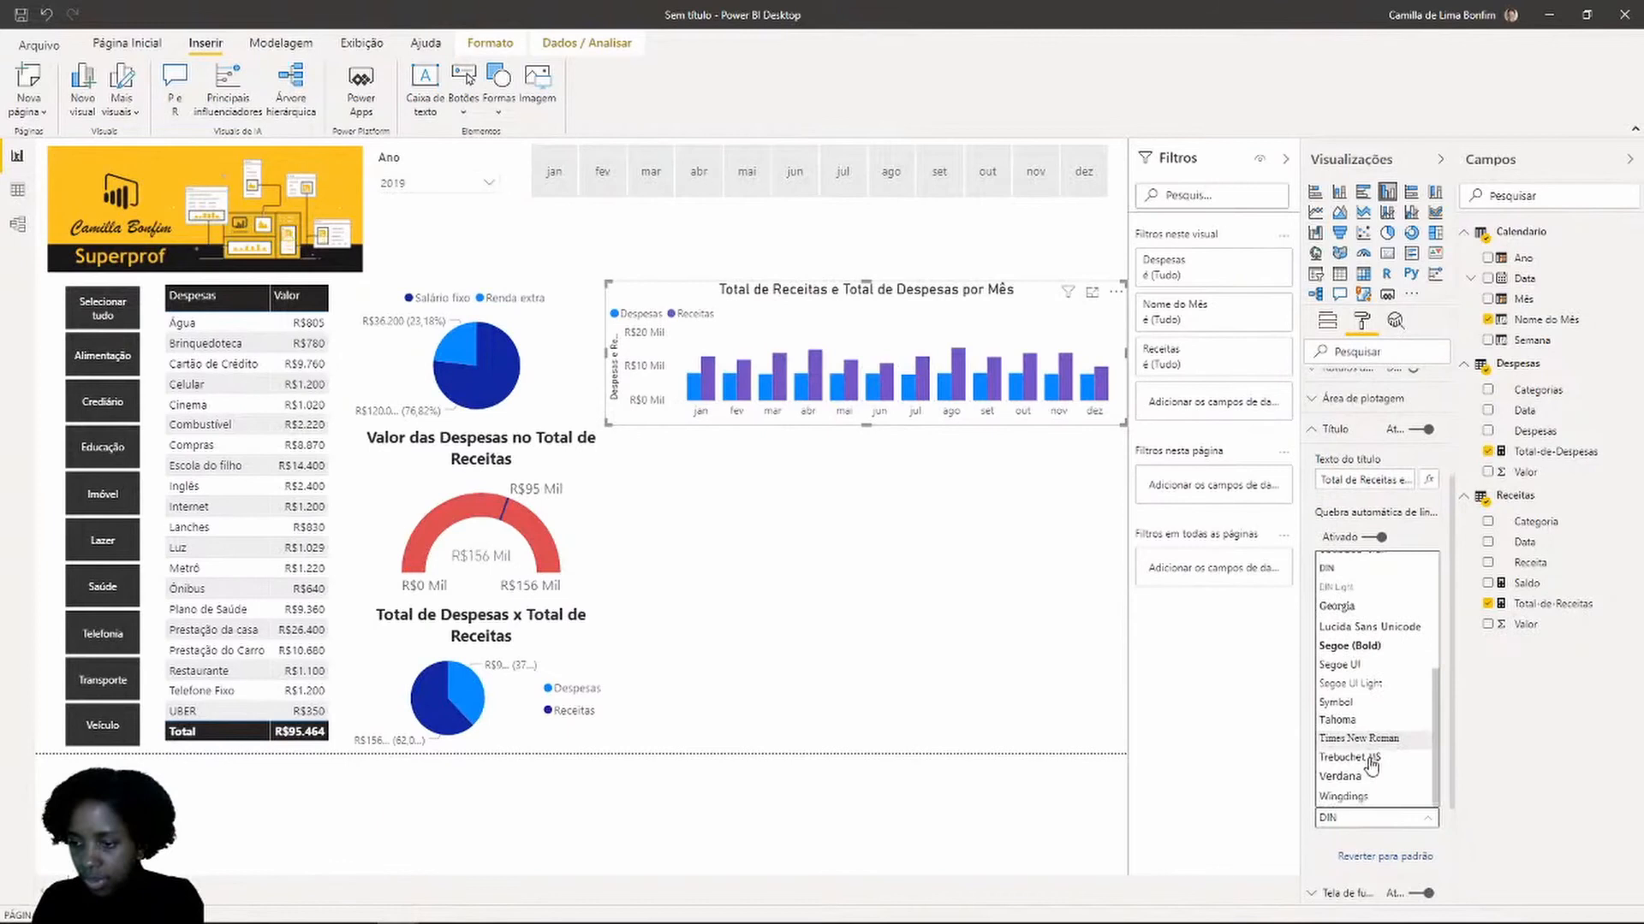
pyautogui.click(1350, 646)
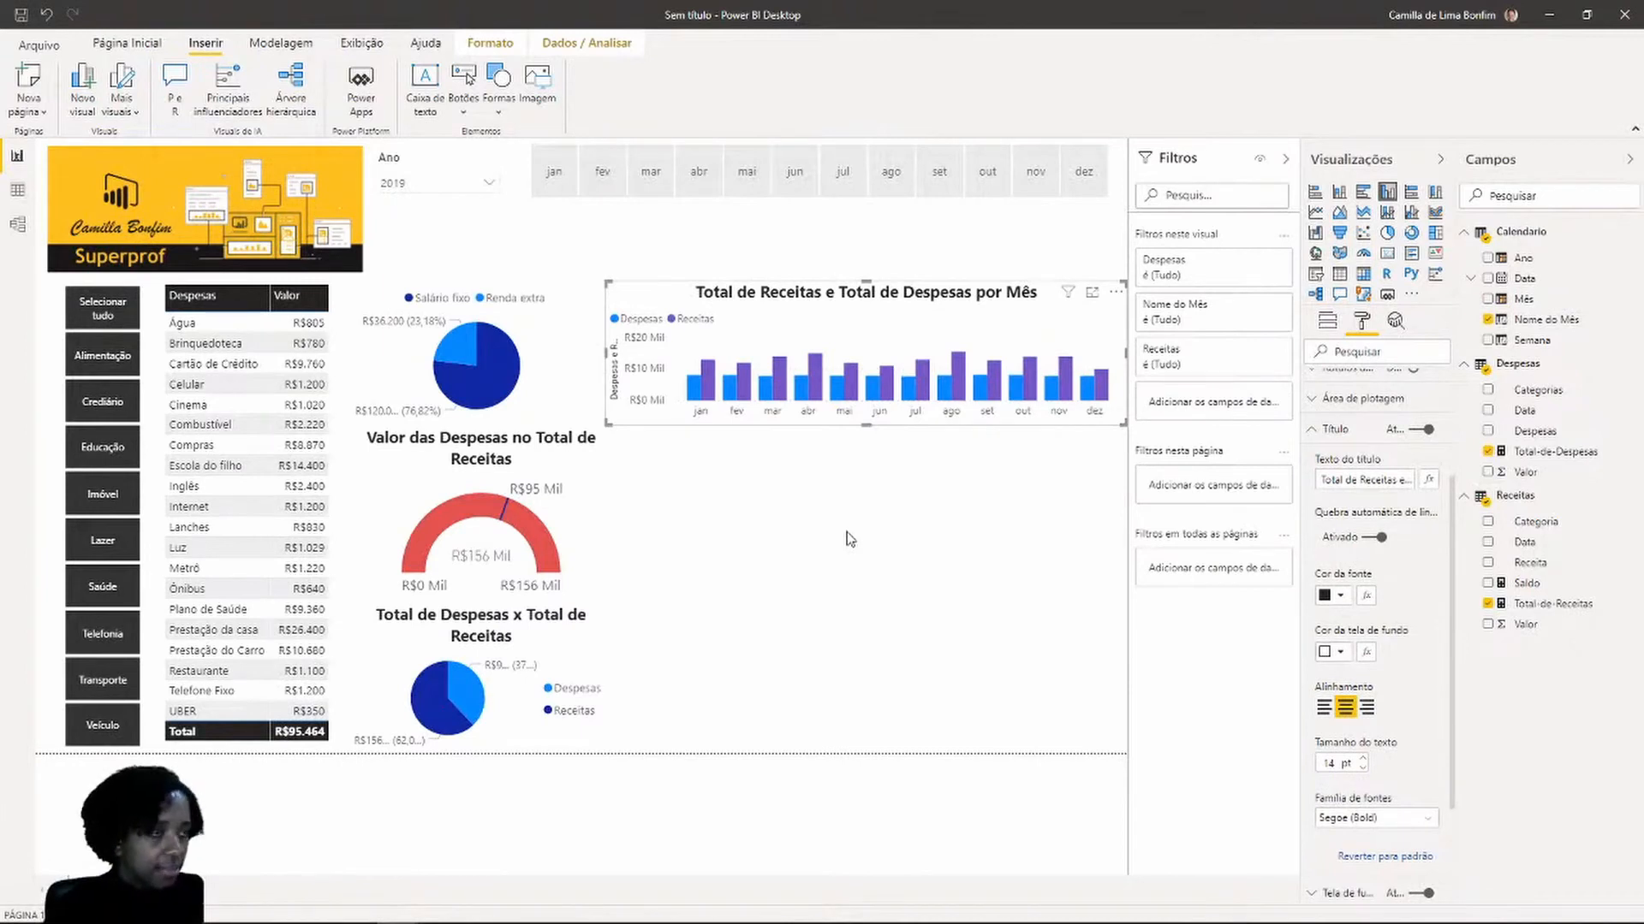
pyautogui.click(676, 247)
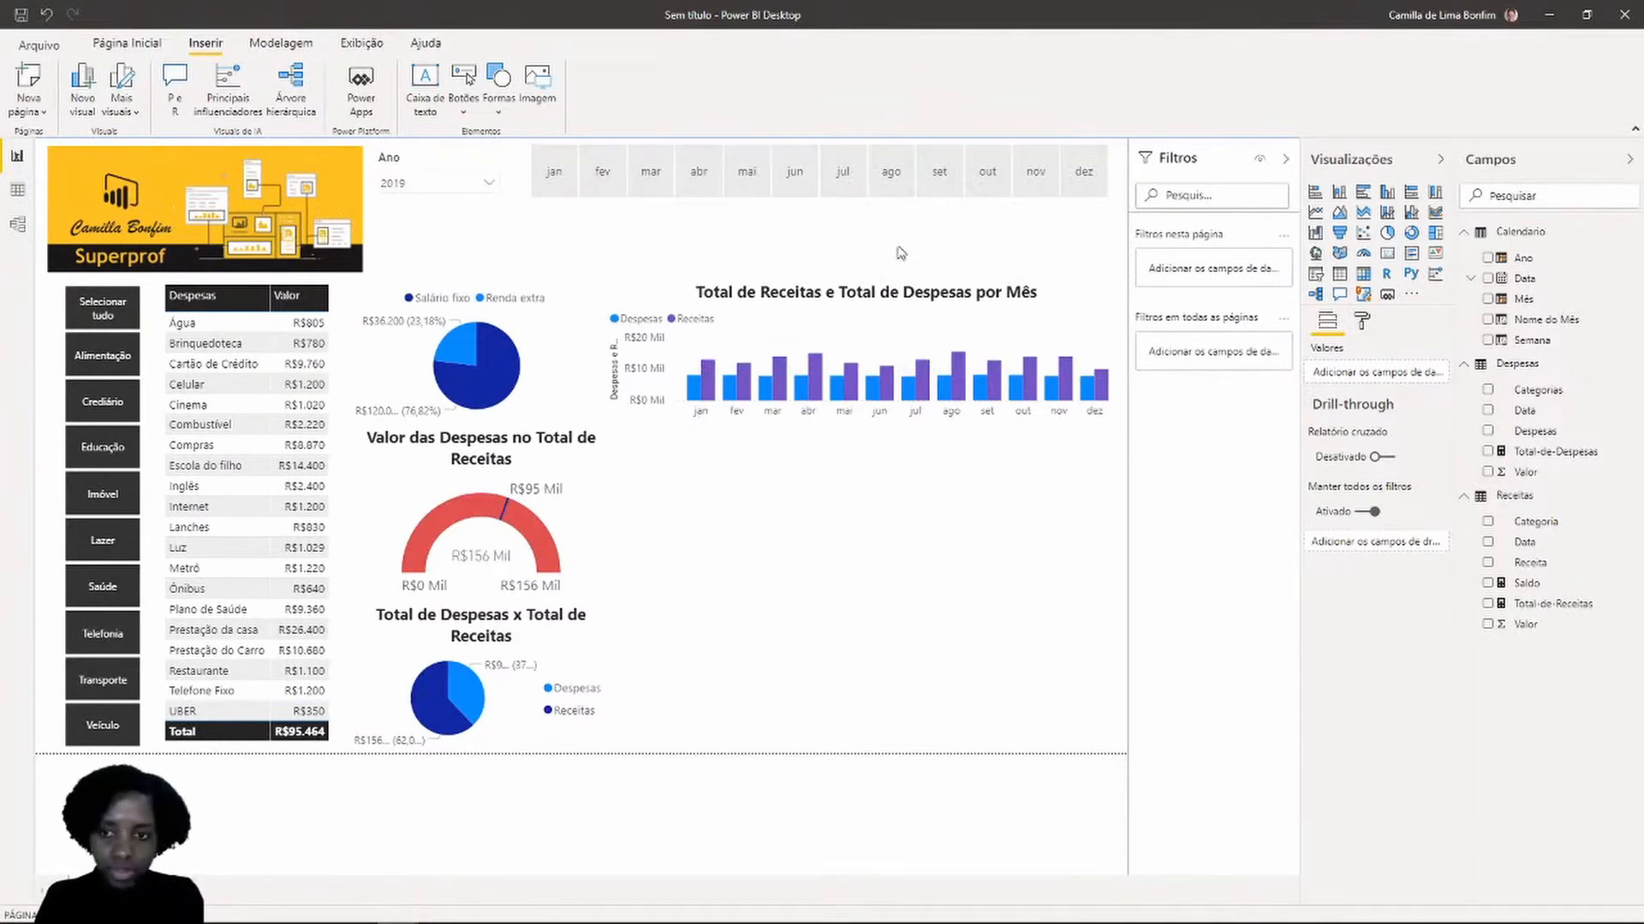
# Add a card visual showing the Total-de-Receitas measure, and filter the report to jan with the month slicer
pyautogui.click(1389, 256)
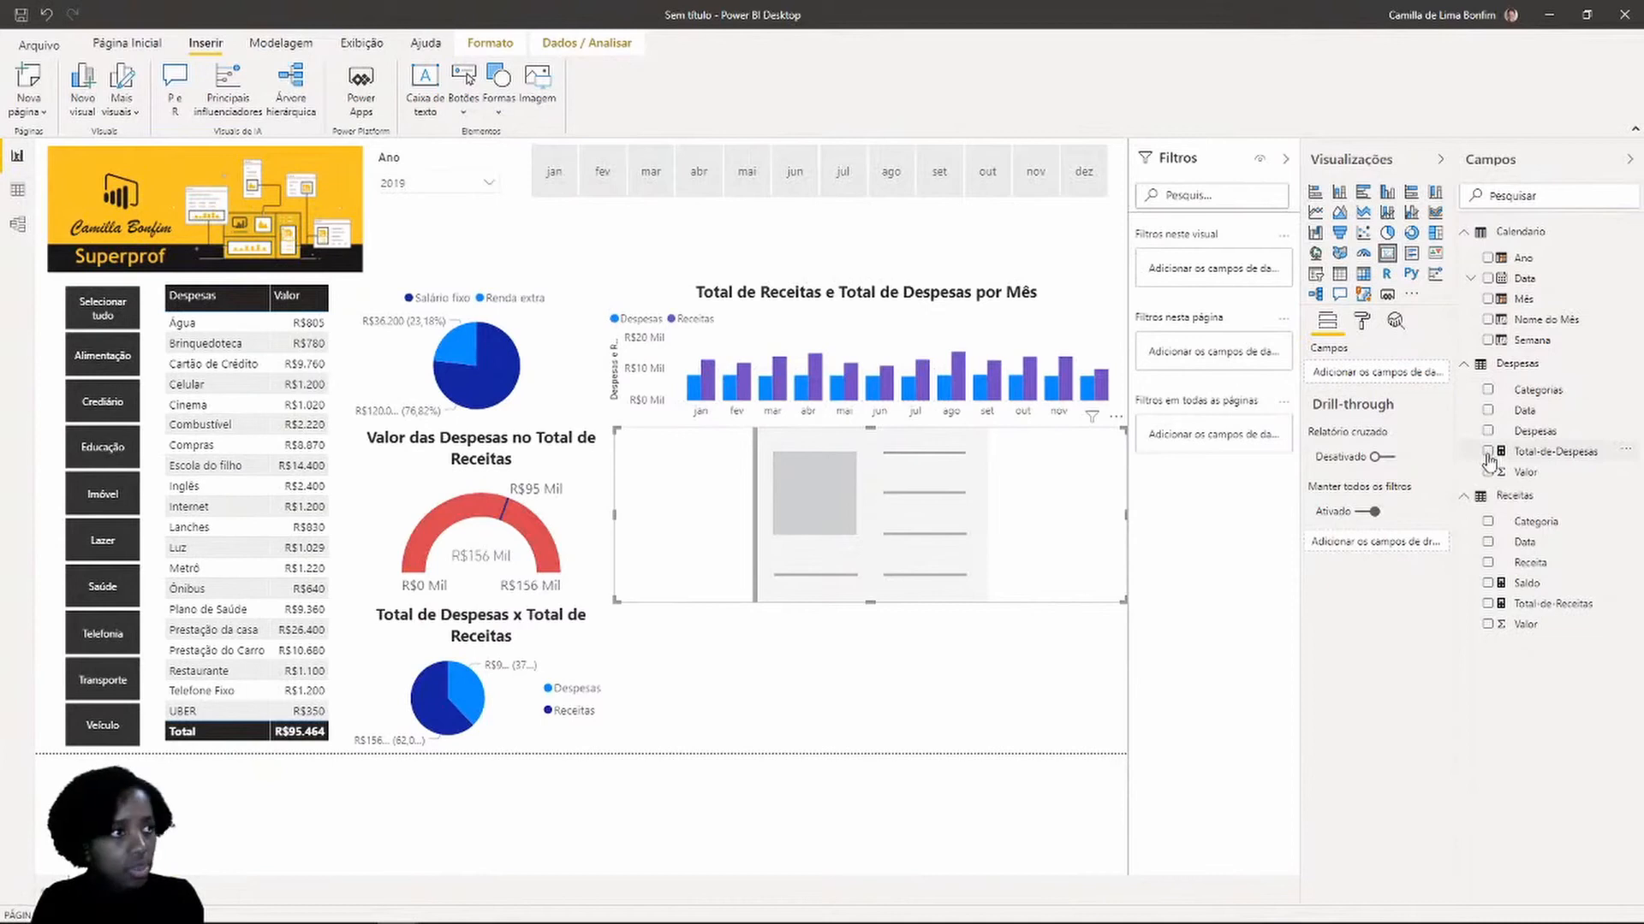
pyautogui.click(1487, 604)
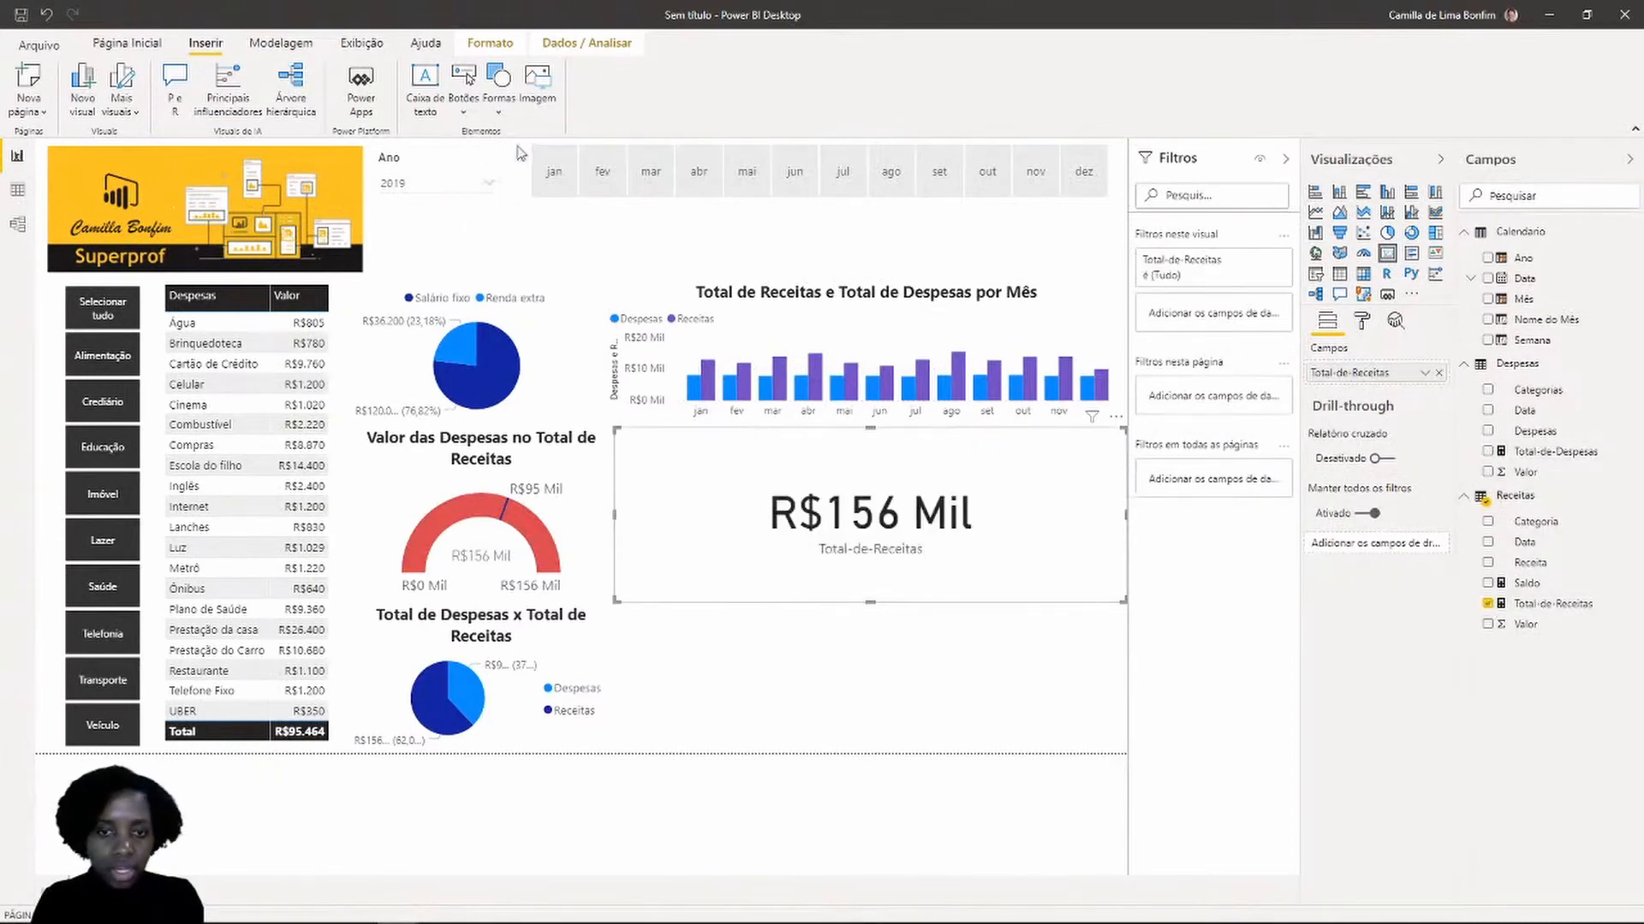
pyautogui.click(556, 175)
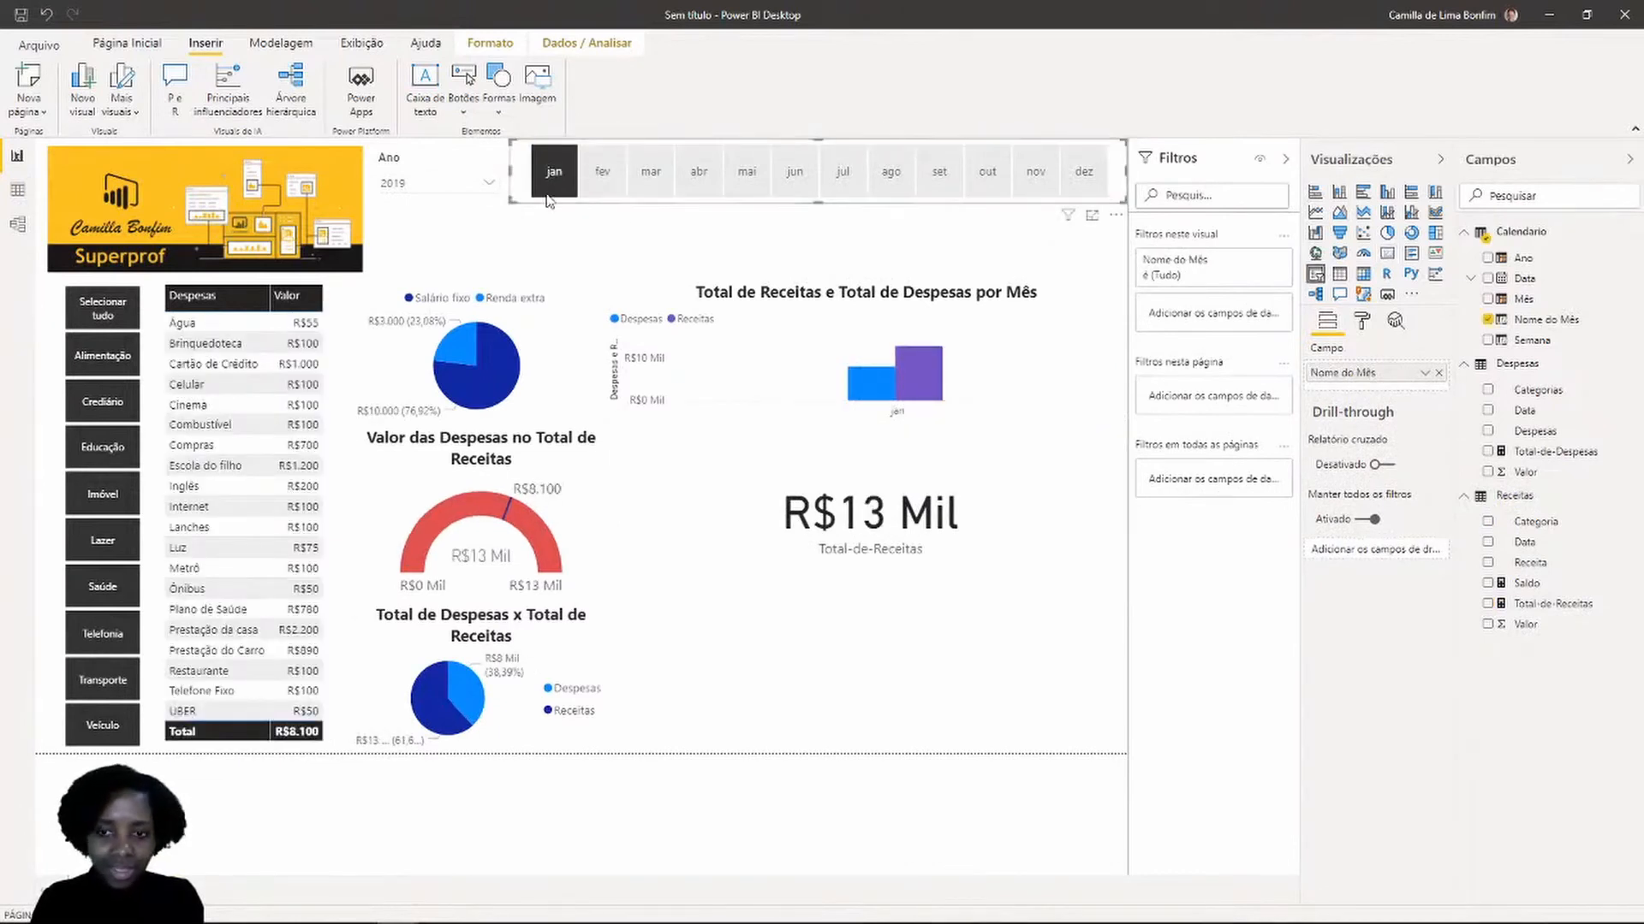
# Open the formatting options of the Total-de-Receitas card
pyautogui.click(959, 529)
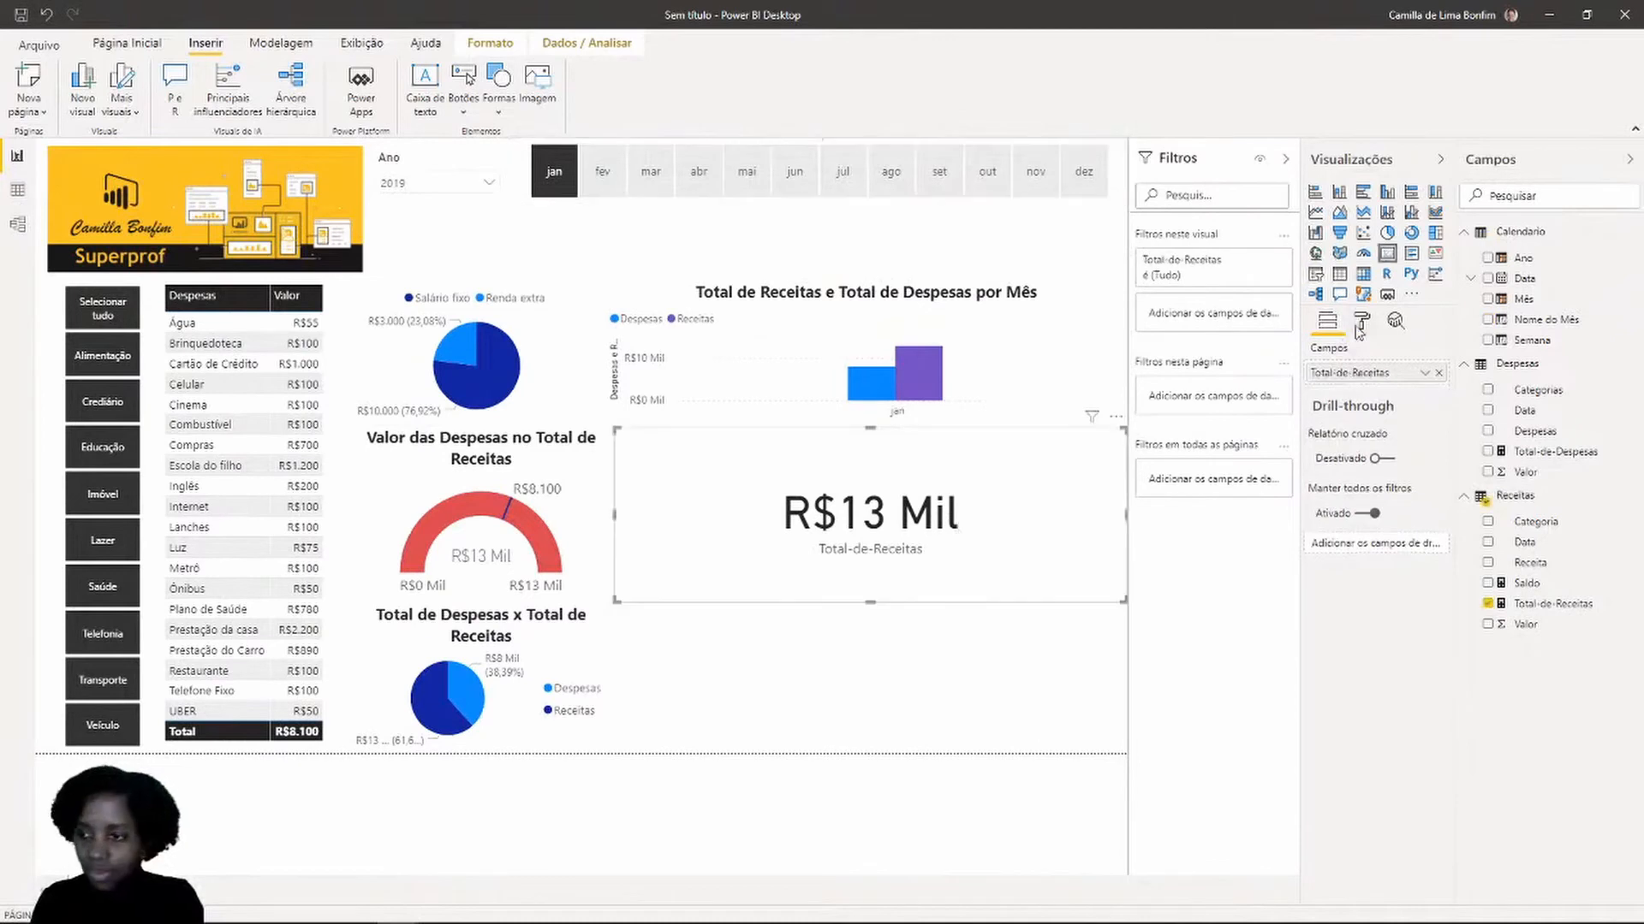
pyautogui.click(1551, 607)
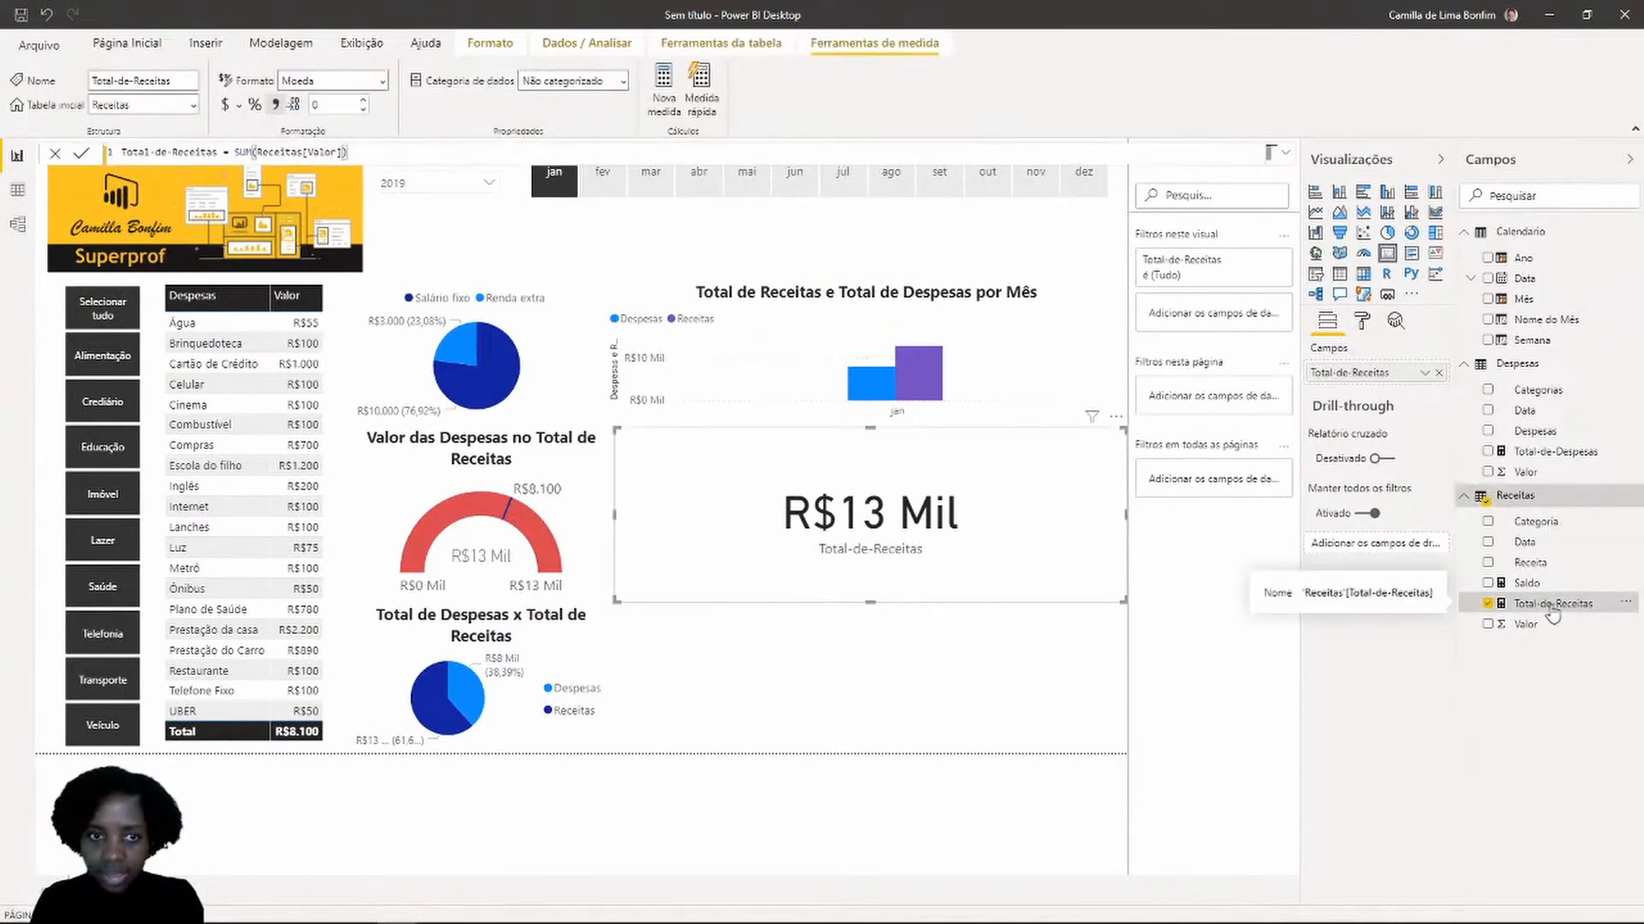
pyautogui.click(1364, 325)
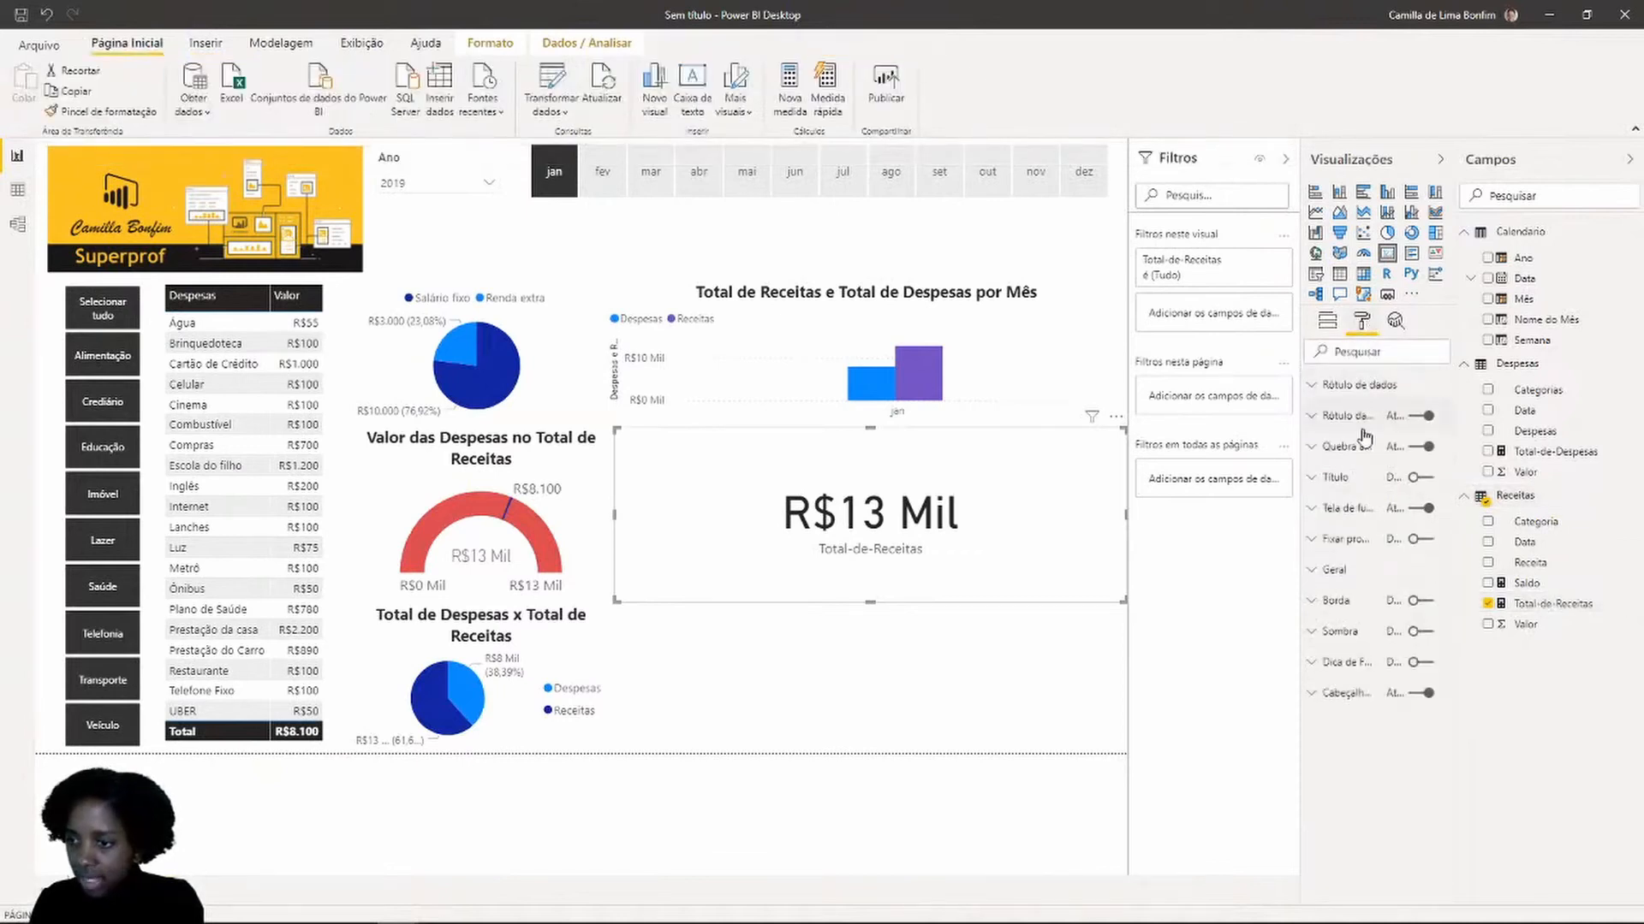
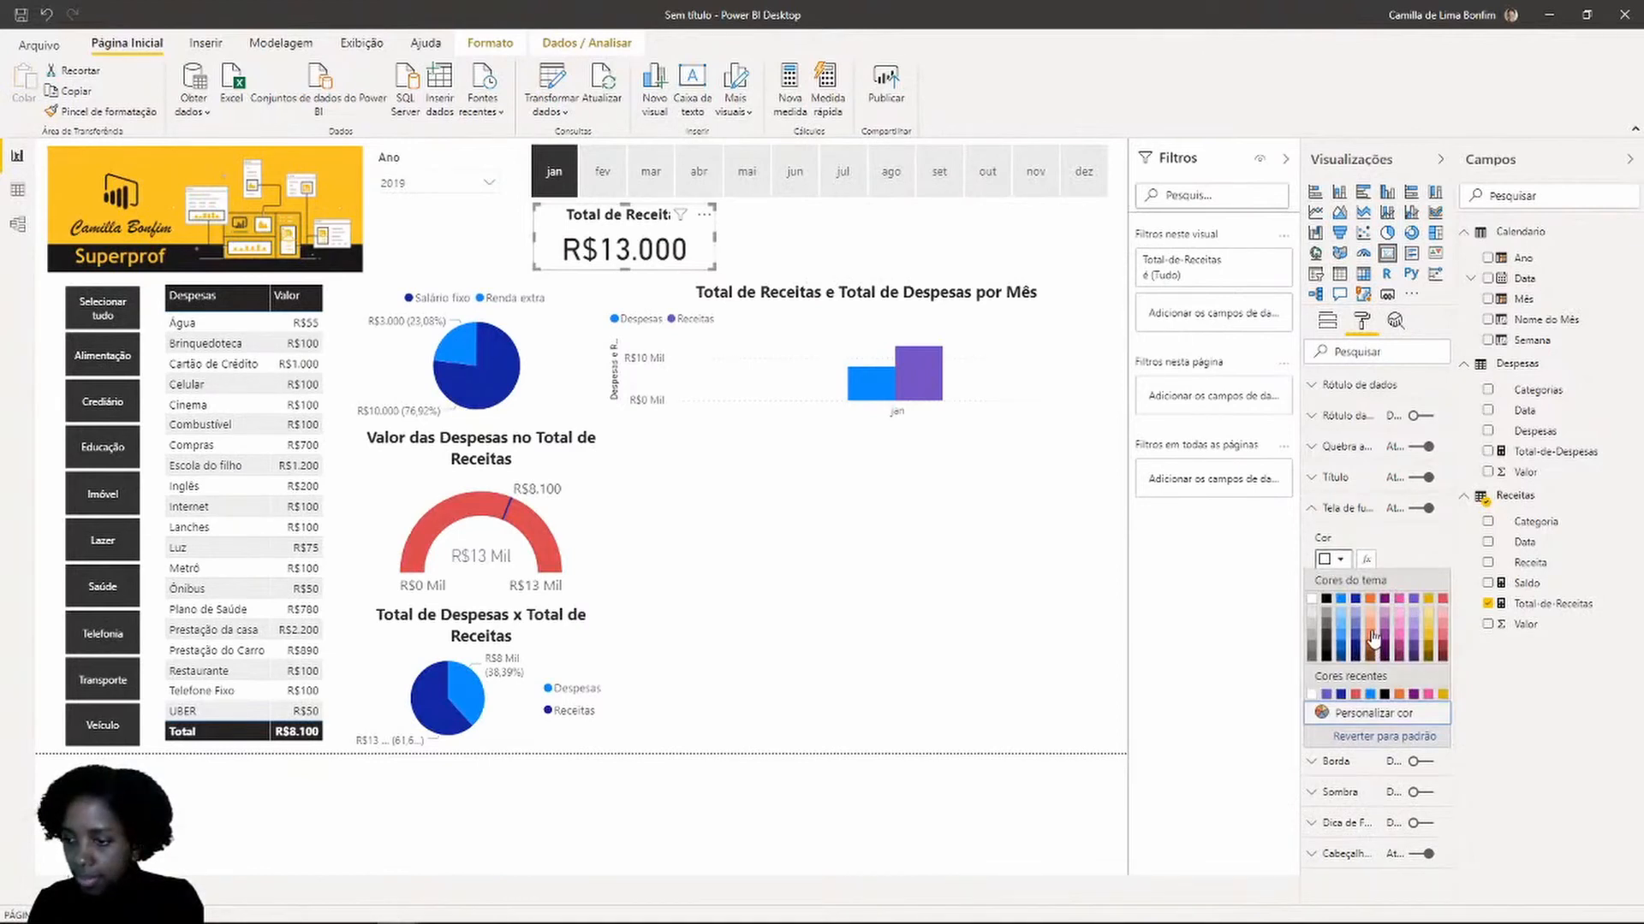
# Try two yellow theme shades as the background color of the Total de Receitas card
pyautogui.click(1428, 617)
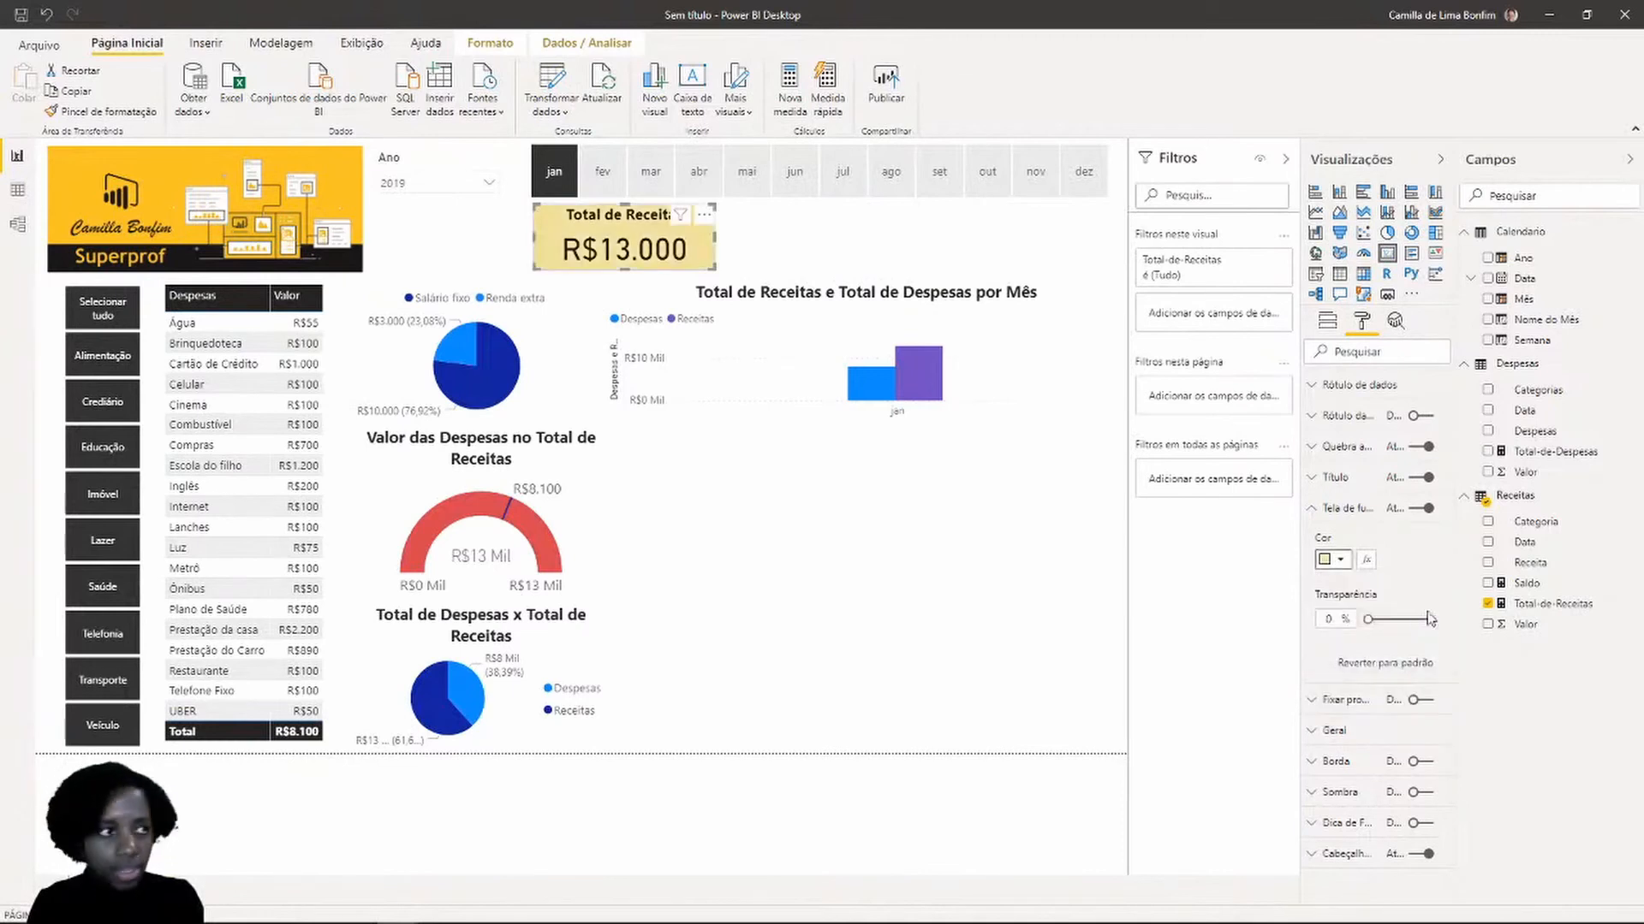
pyautogui.click(1333, 560)
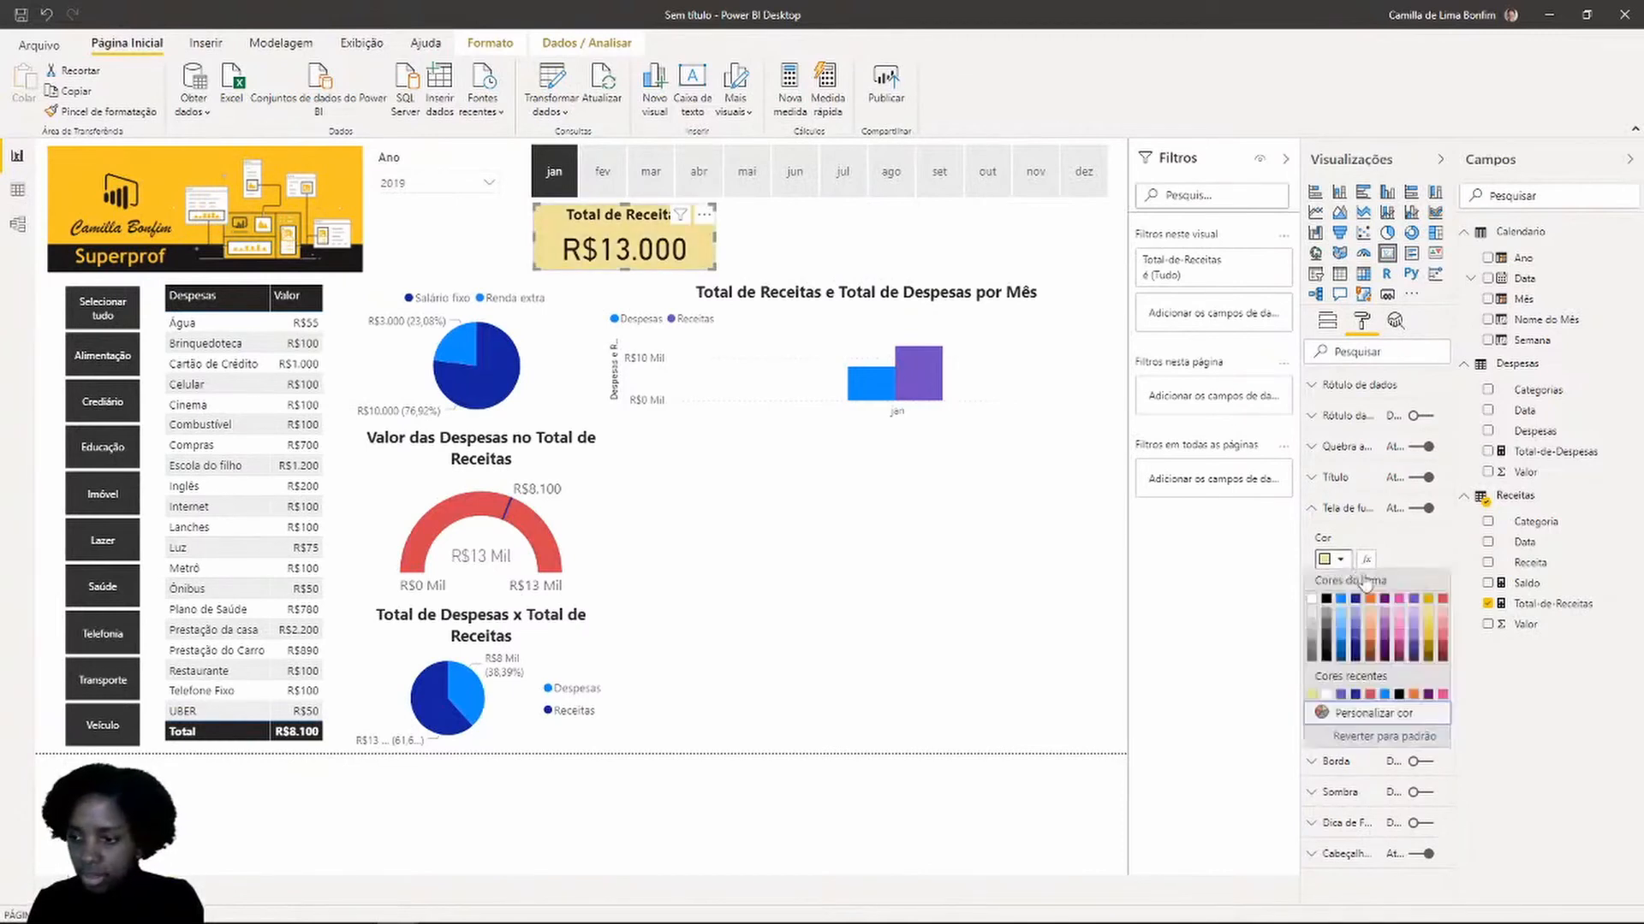
pyautogui.click(1431, 633)
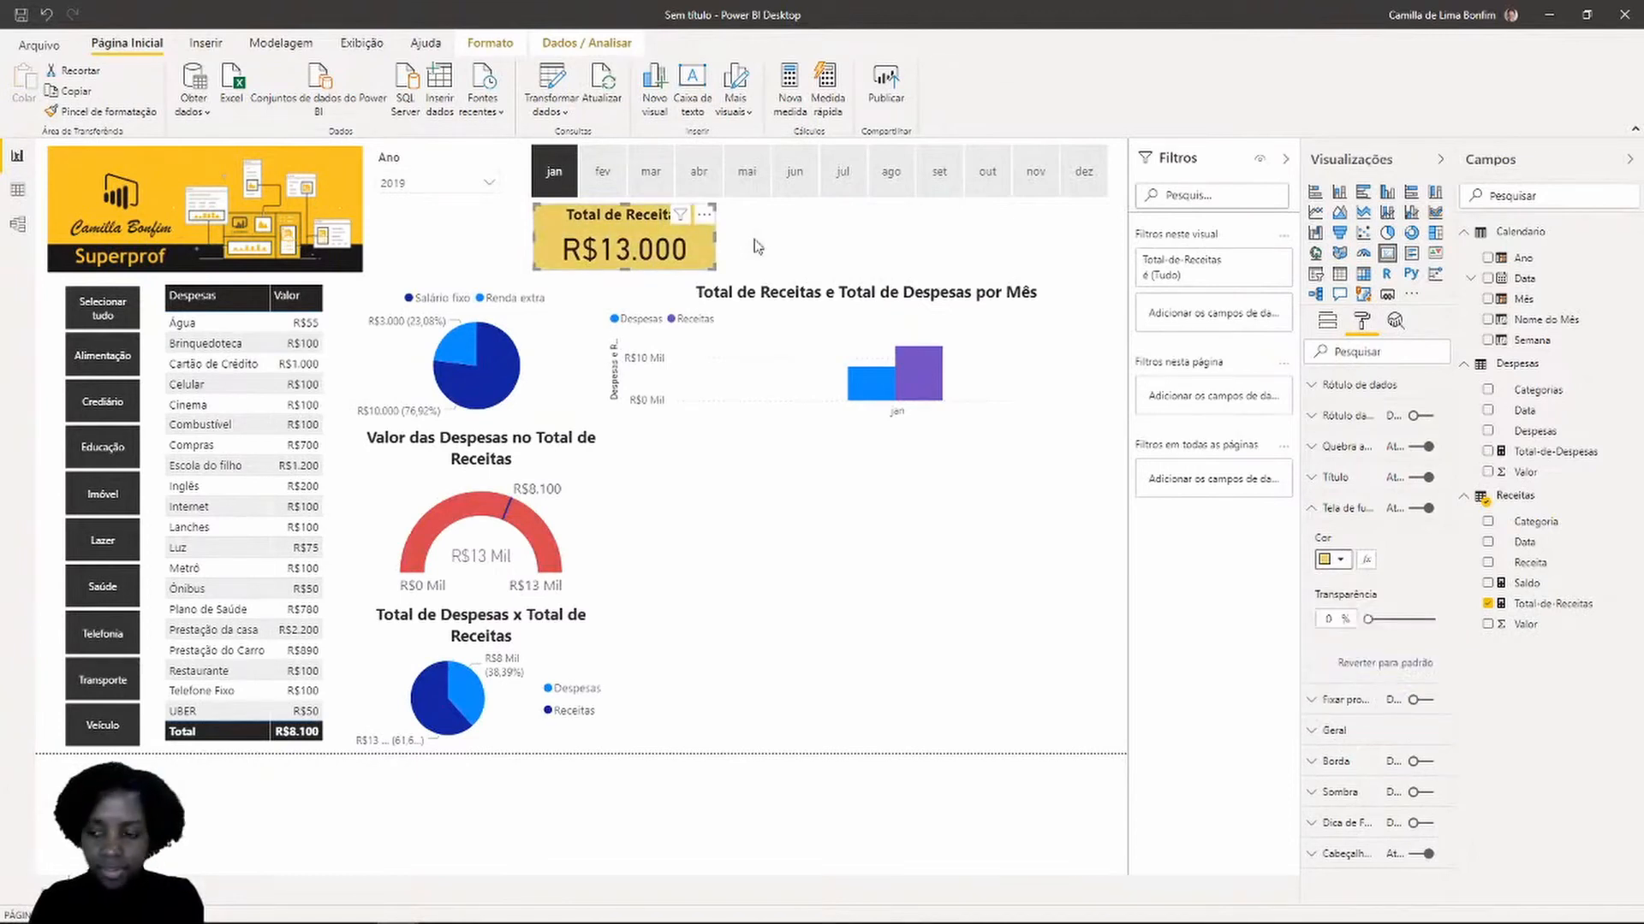
# Set the background of the Total de Receitas card to a custom bright green
pyautogui.click(1334, 560)
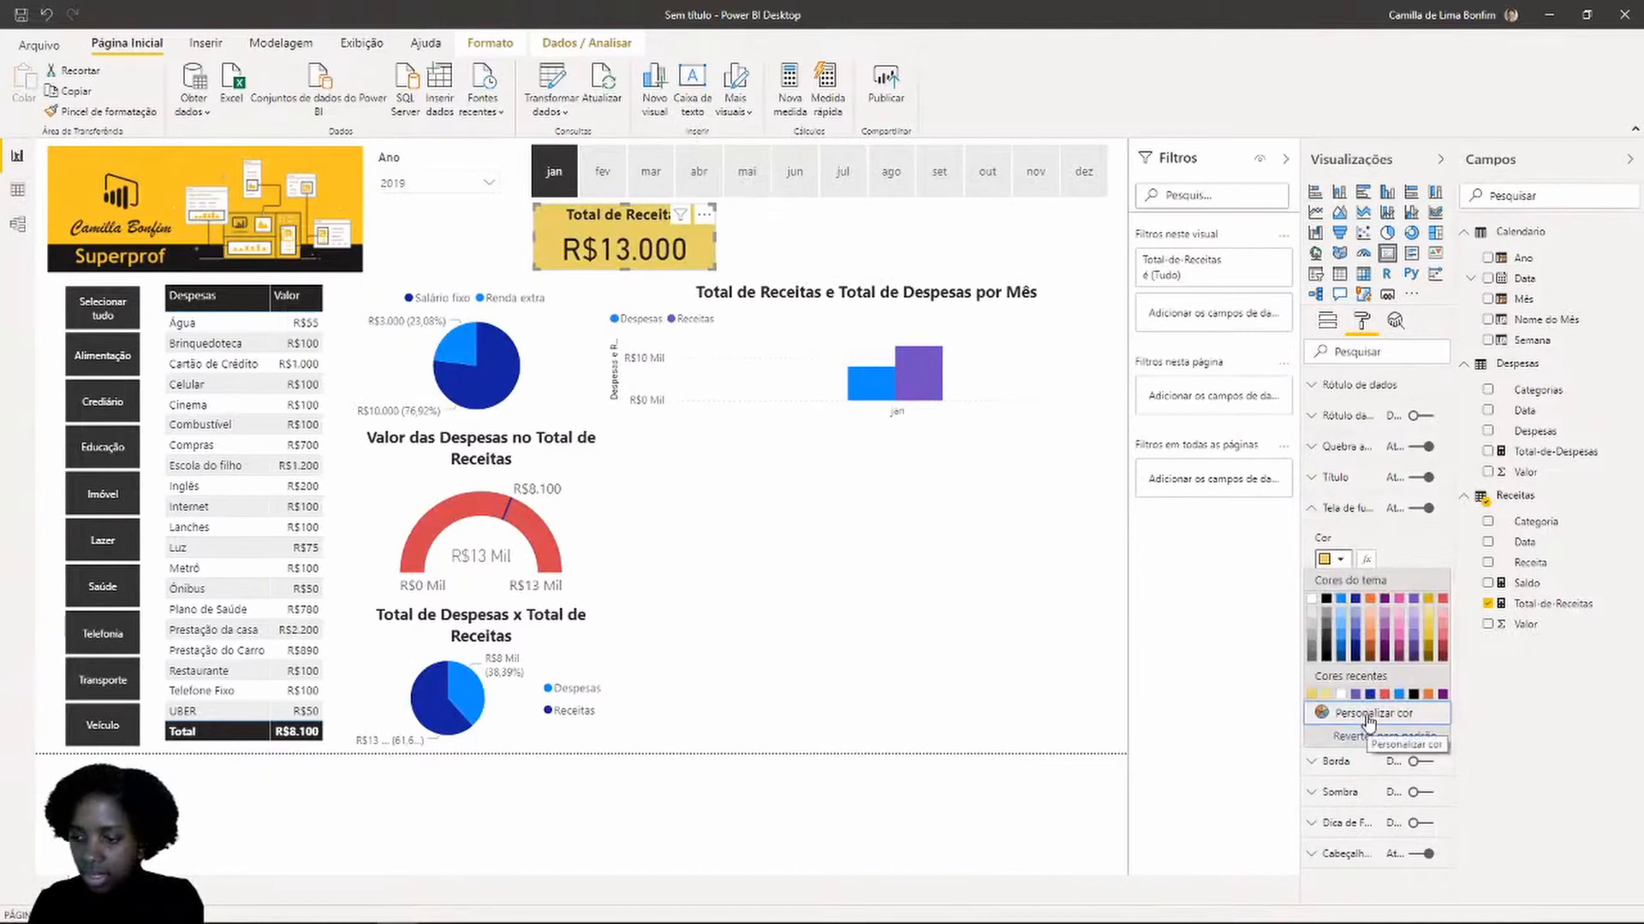
pyautogui.click(1369, 716)
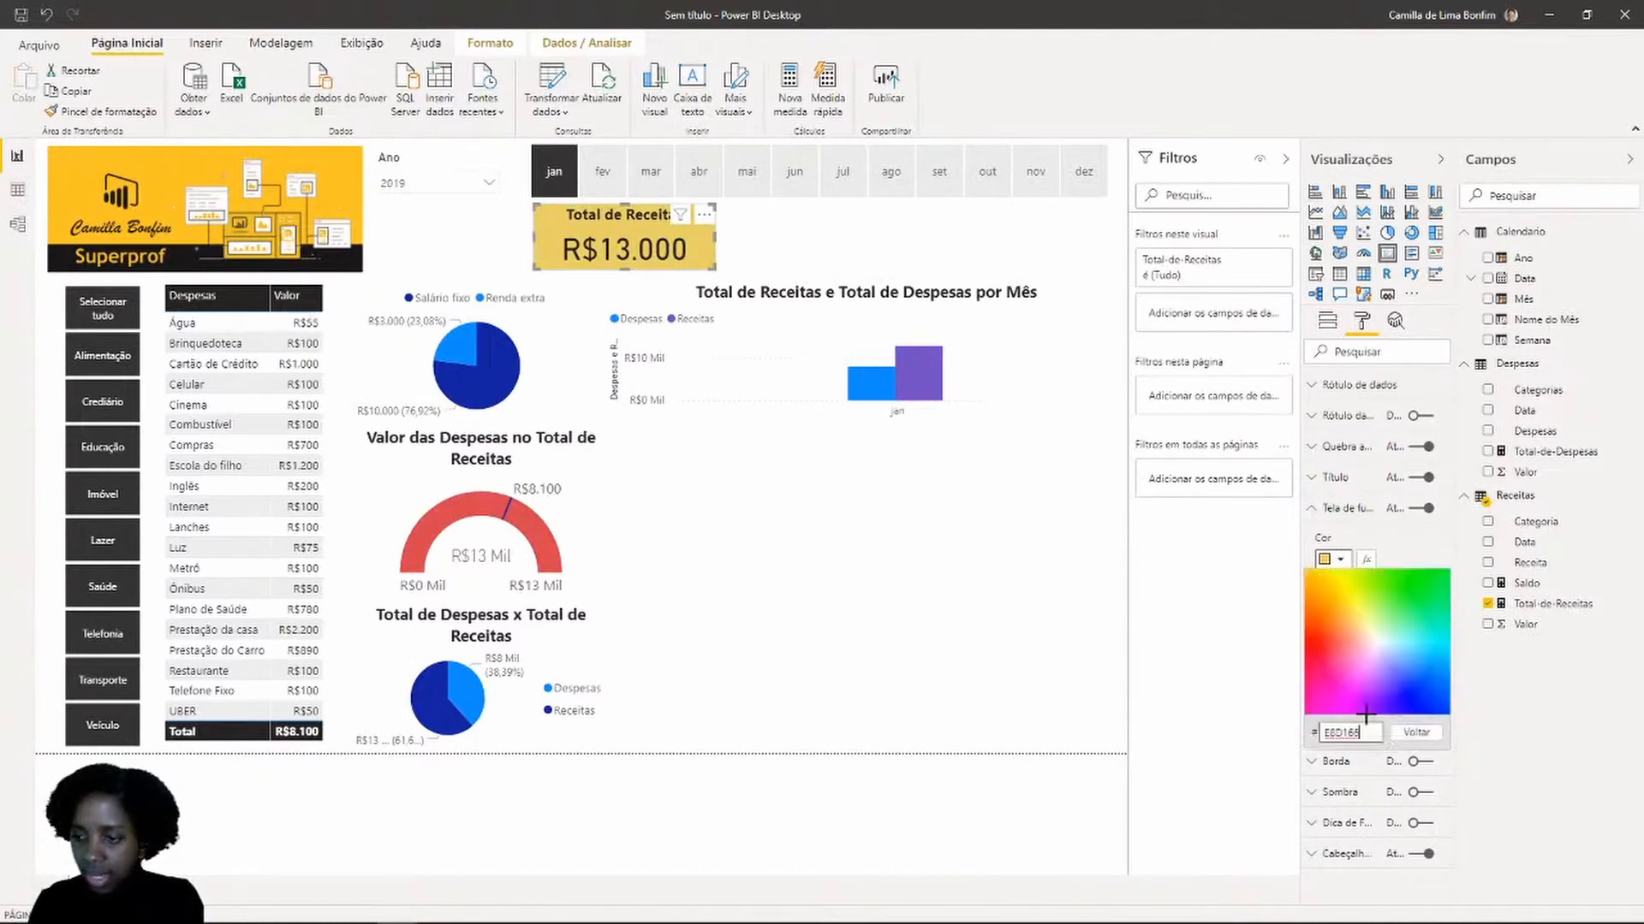
pyautogui.press('Return')
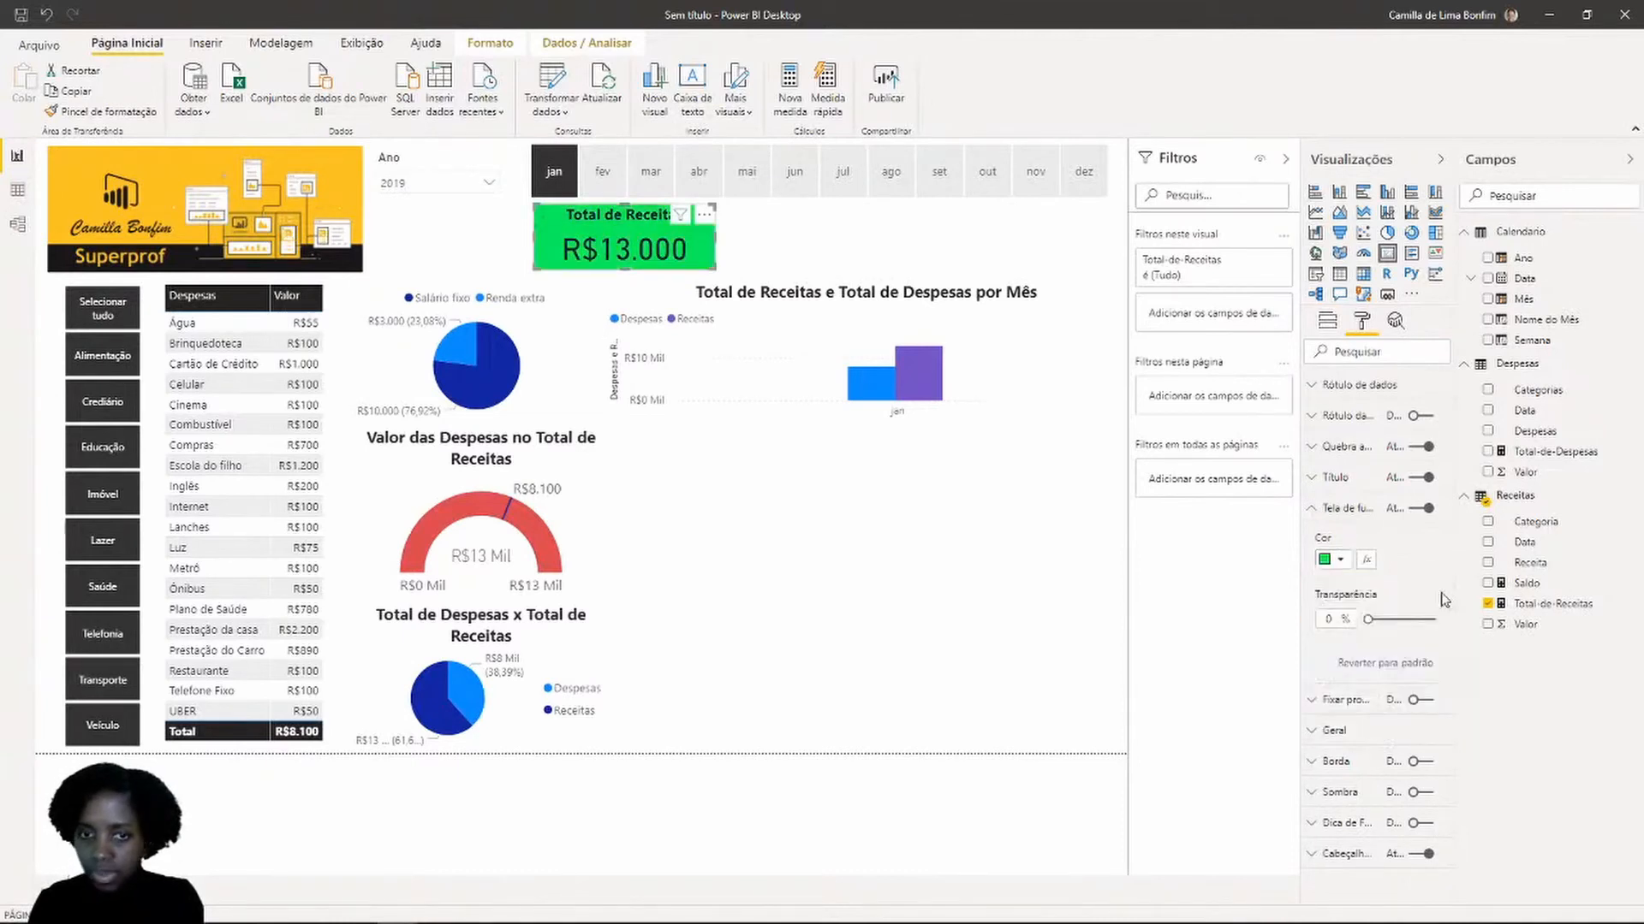
pyautogui.click(786, 249)
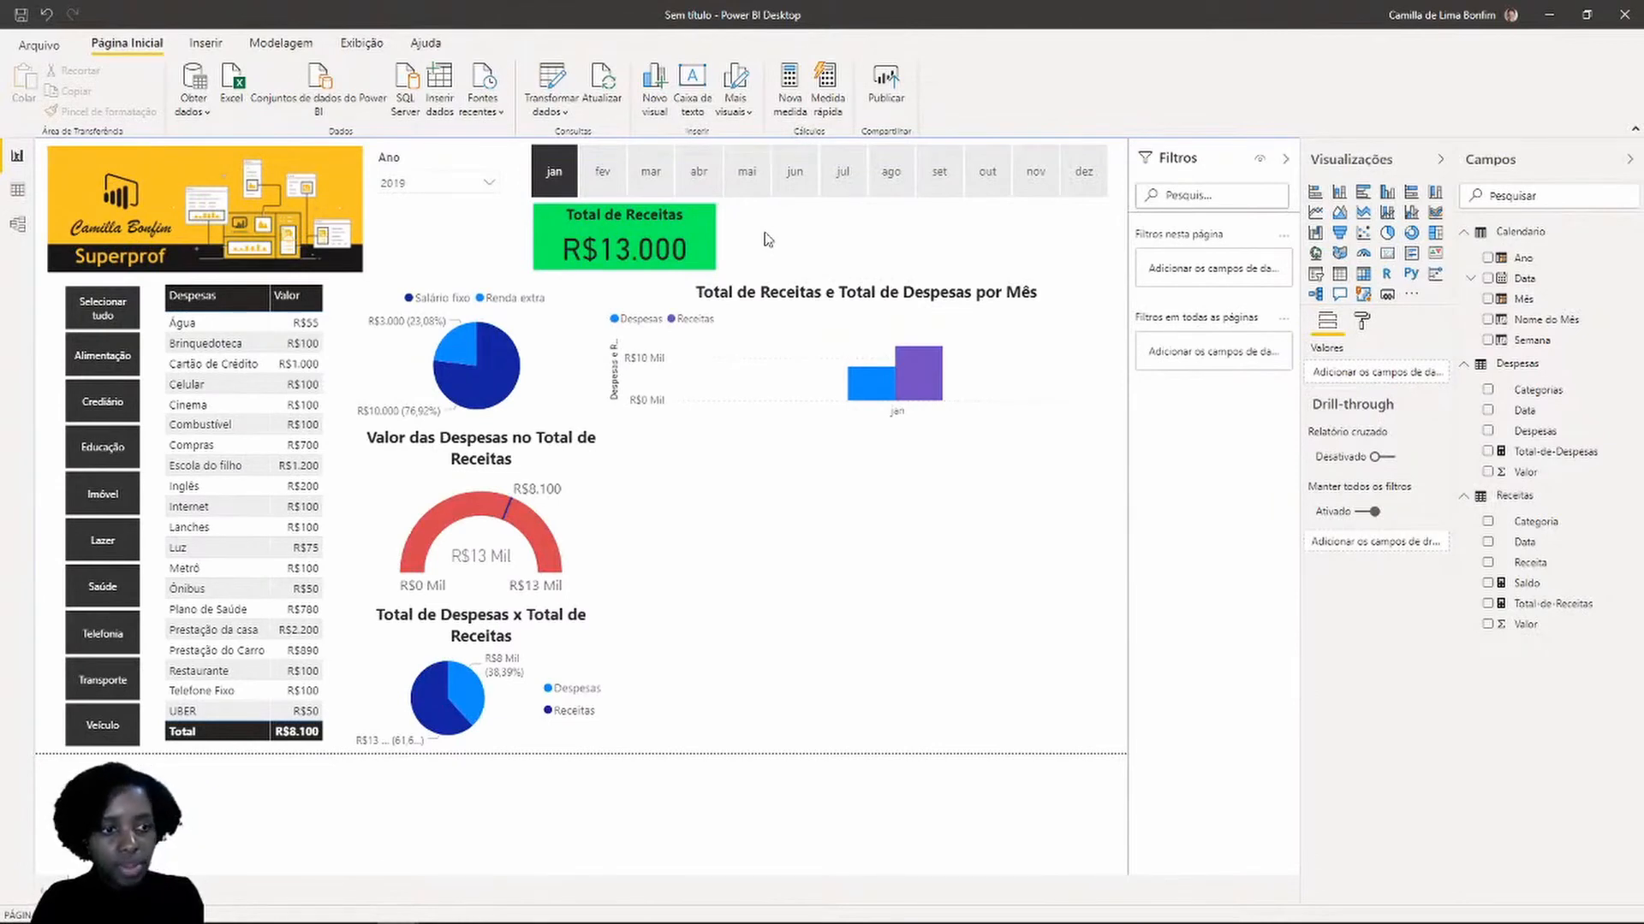
# Duplicate the green Total de Receitas card and place the copy directly to the right of the original, aligned with it
pyautogui.click(707, 245)
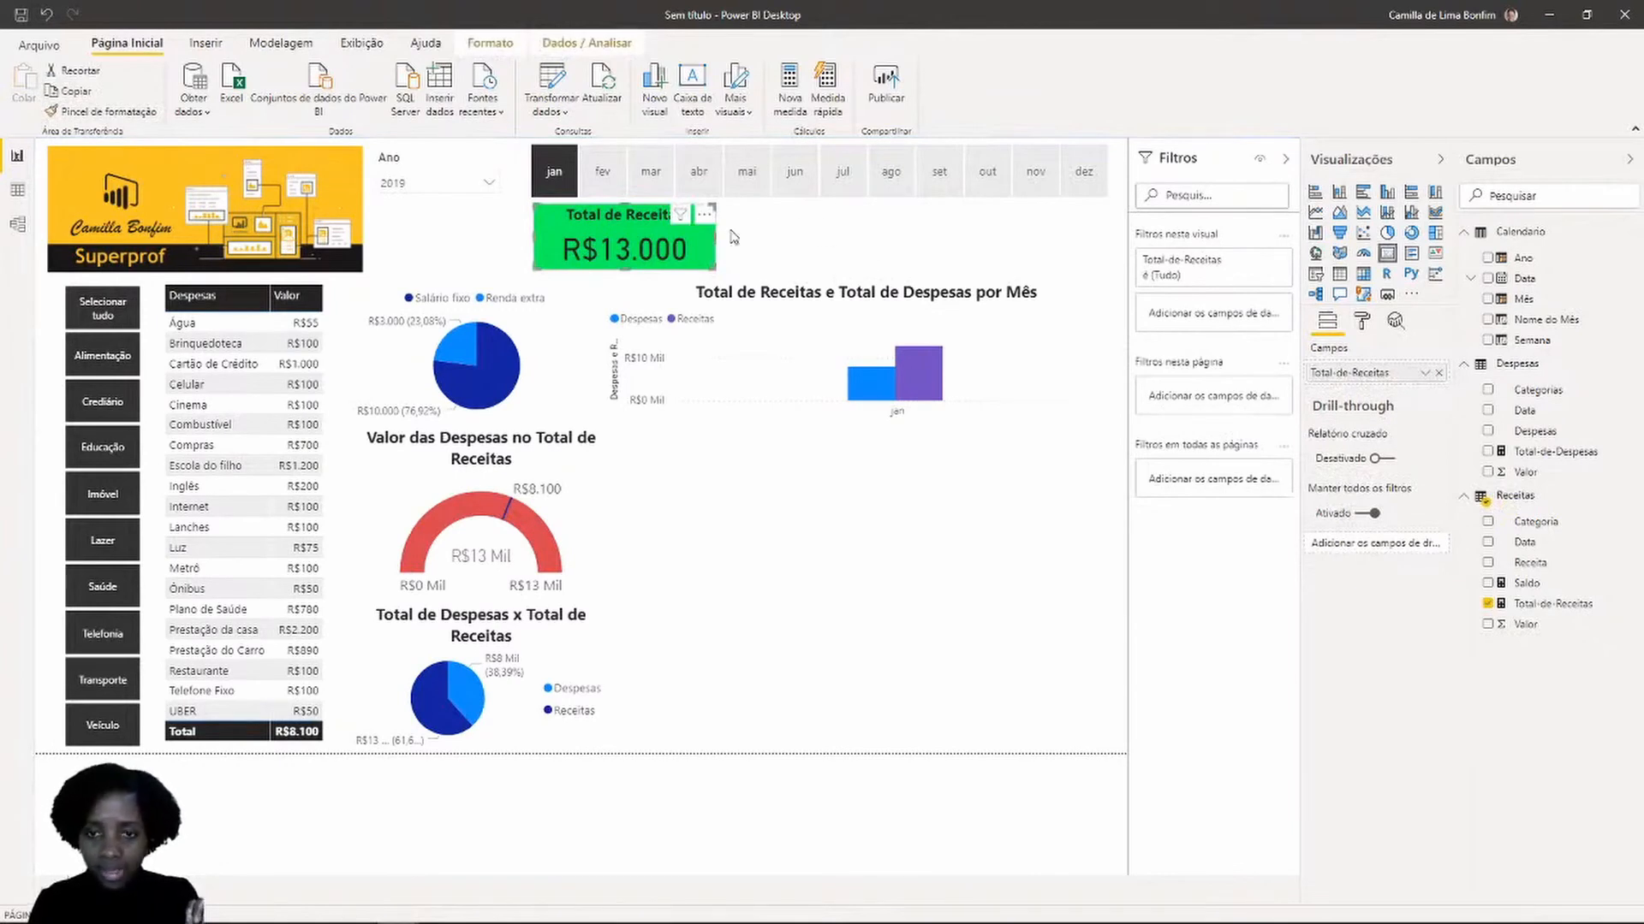
pyautogui.click(744, 244)
pyautogui.click(706, 243)
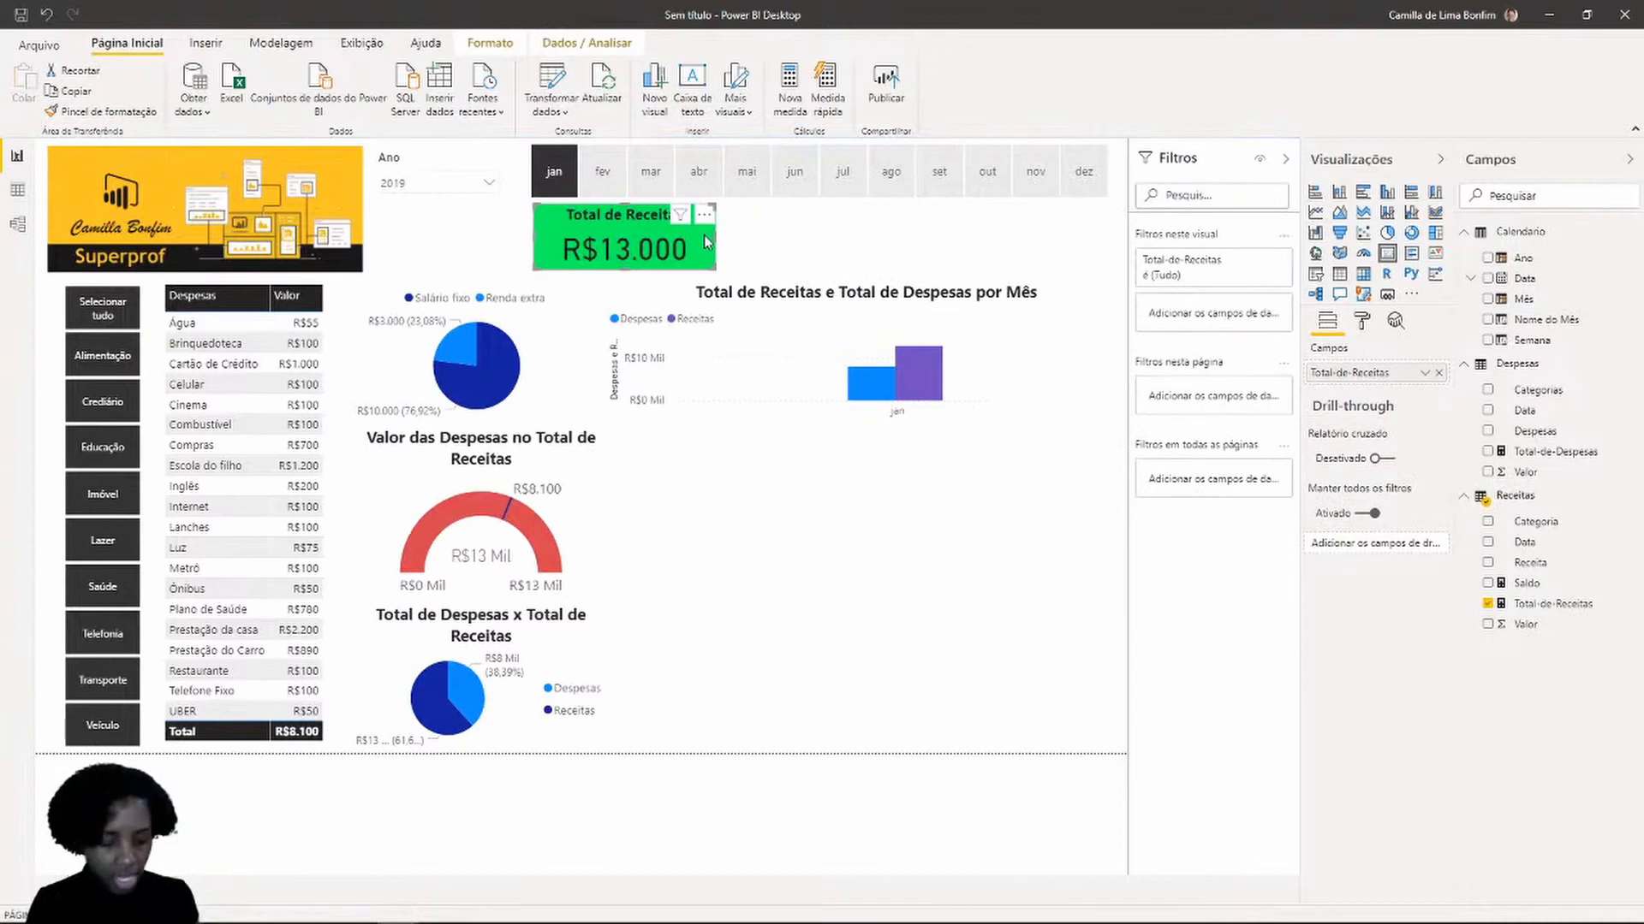
pyautogui.hotkey('ctrl', 'c')
pyautogui.click(773, 228)
pyautogui.hotkey('ctrl', 'v')
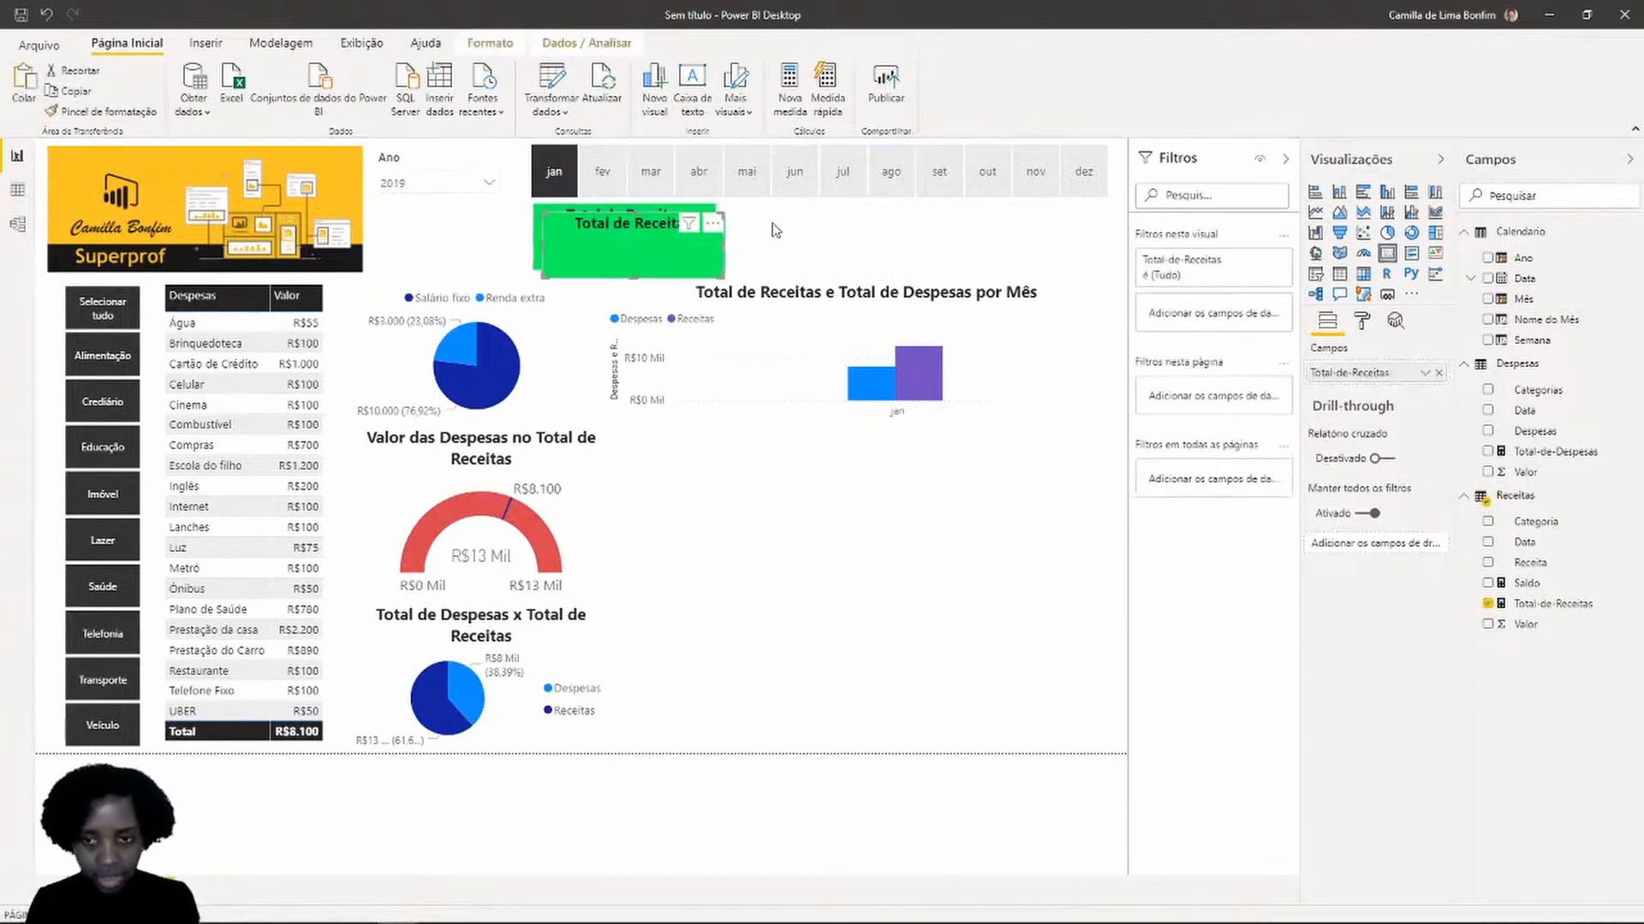
pyautogui.moveTo(690, 259); pyautogui.dragTo(877, 250)
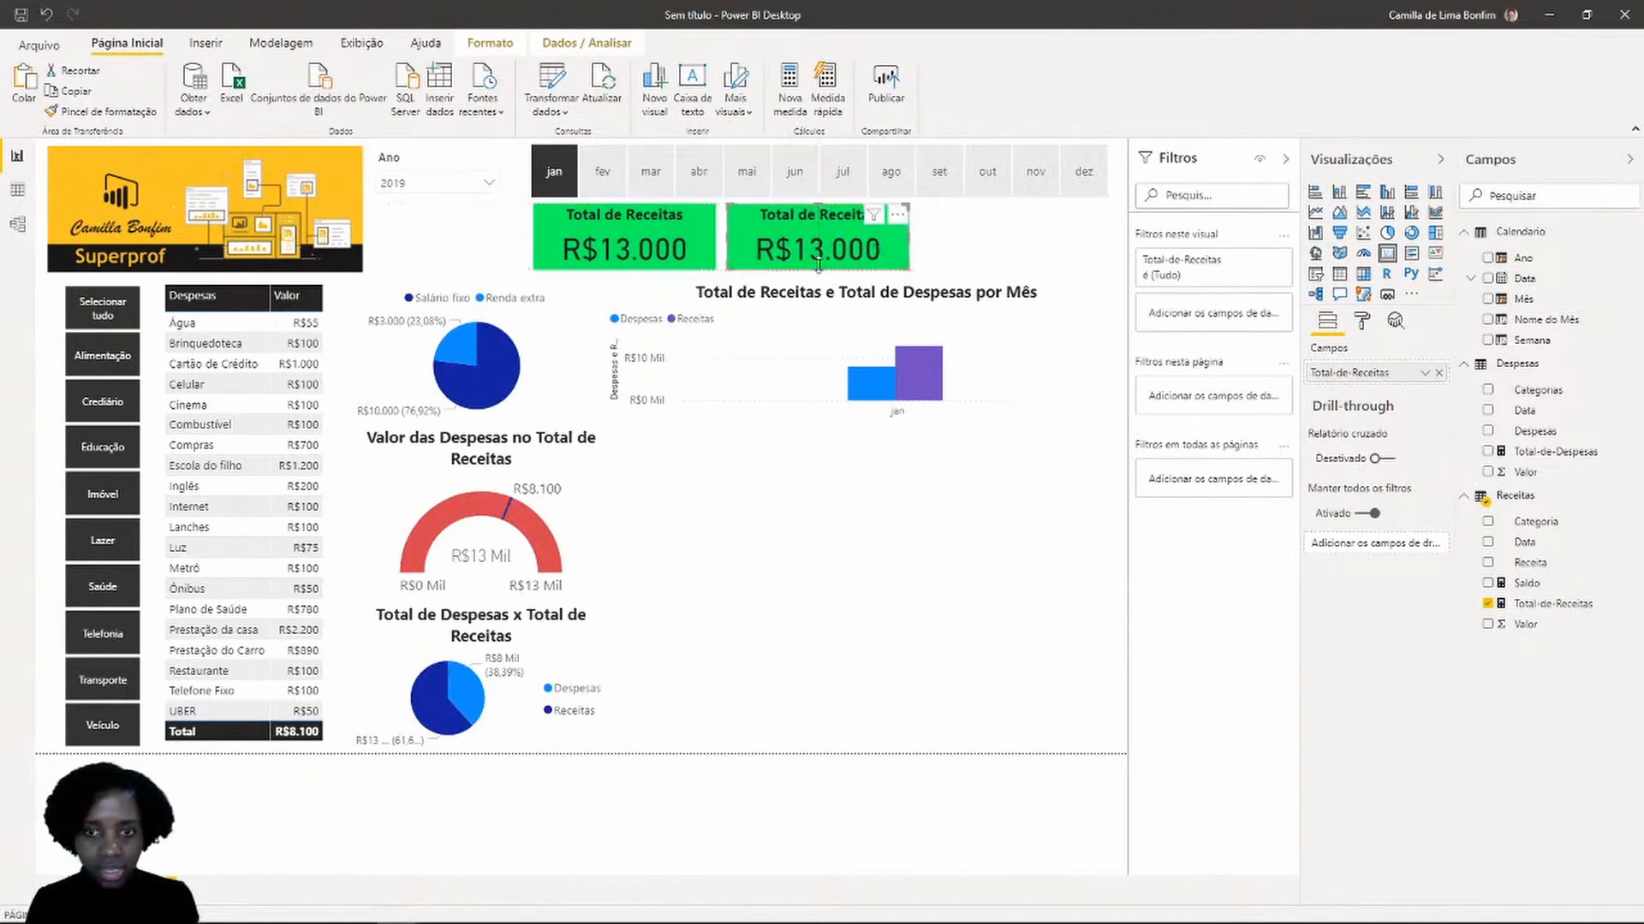
pyautogui.press('Escape')
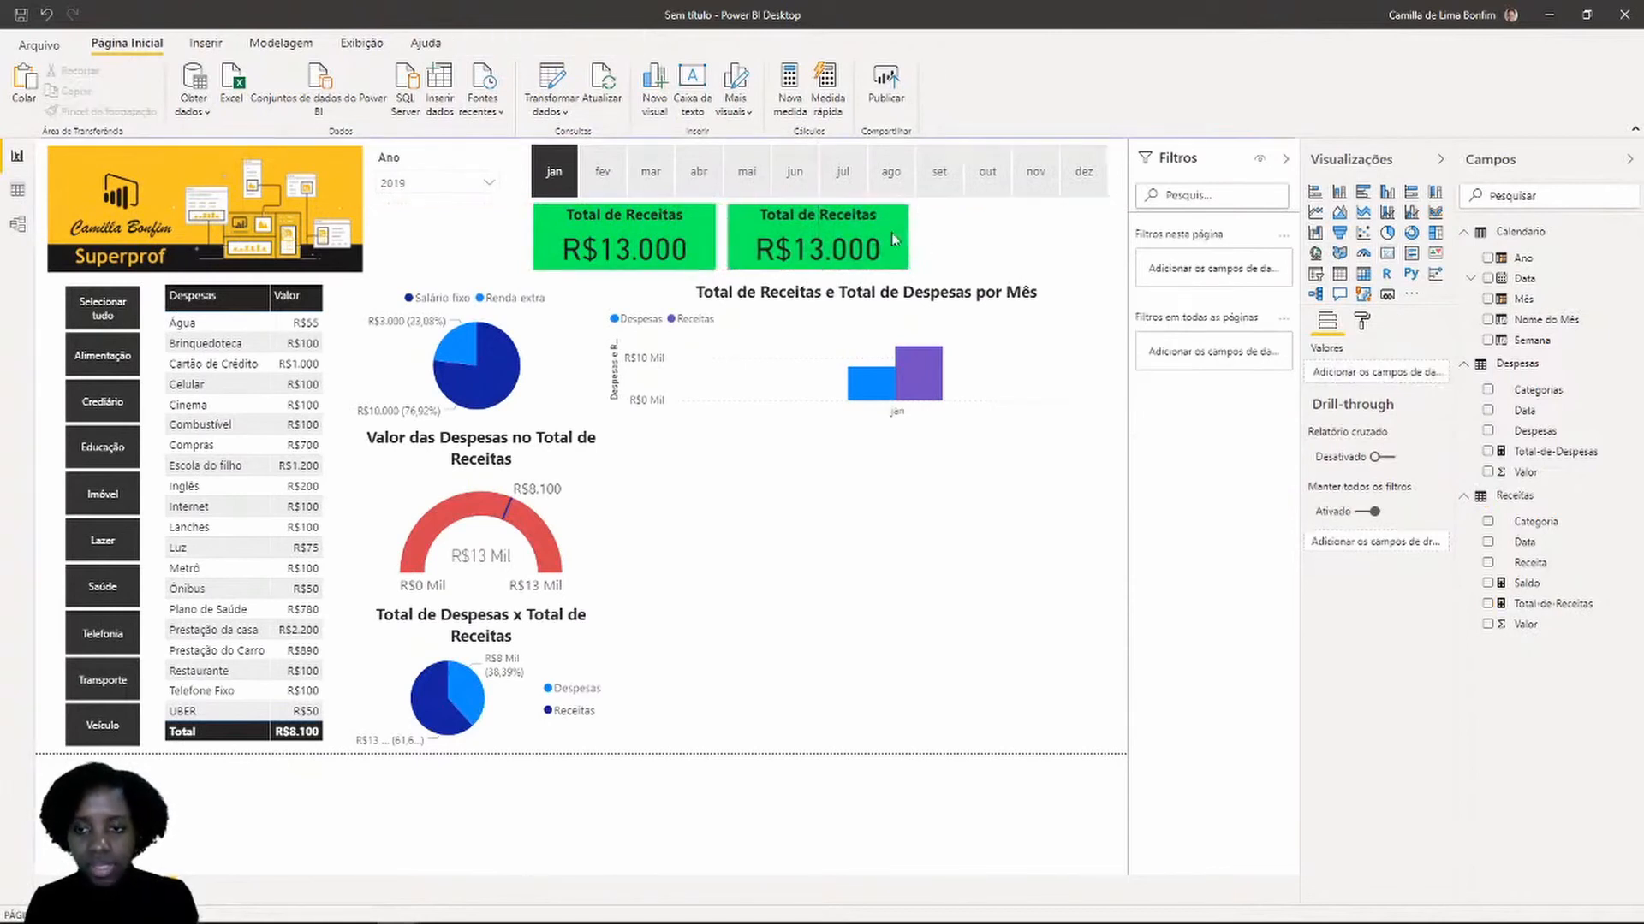
# Duplicate the second green Total de Receitas card and place the copy directly to its right, aligned with the row
pyautogui.click(810, 233)
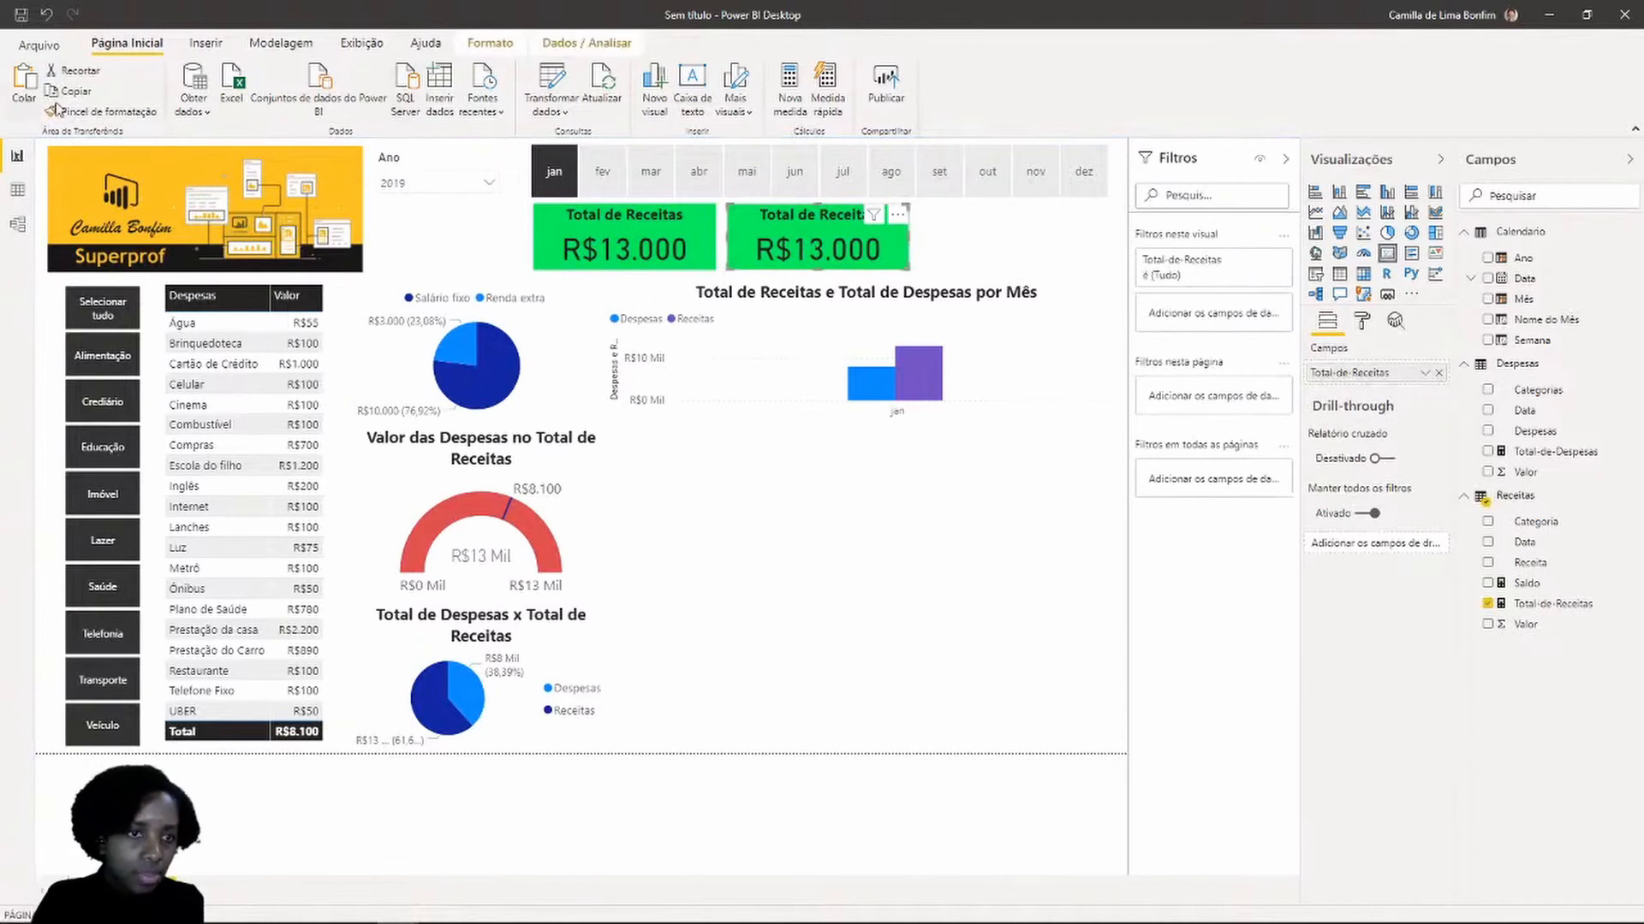
pyautogui.click(83, 95)
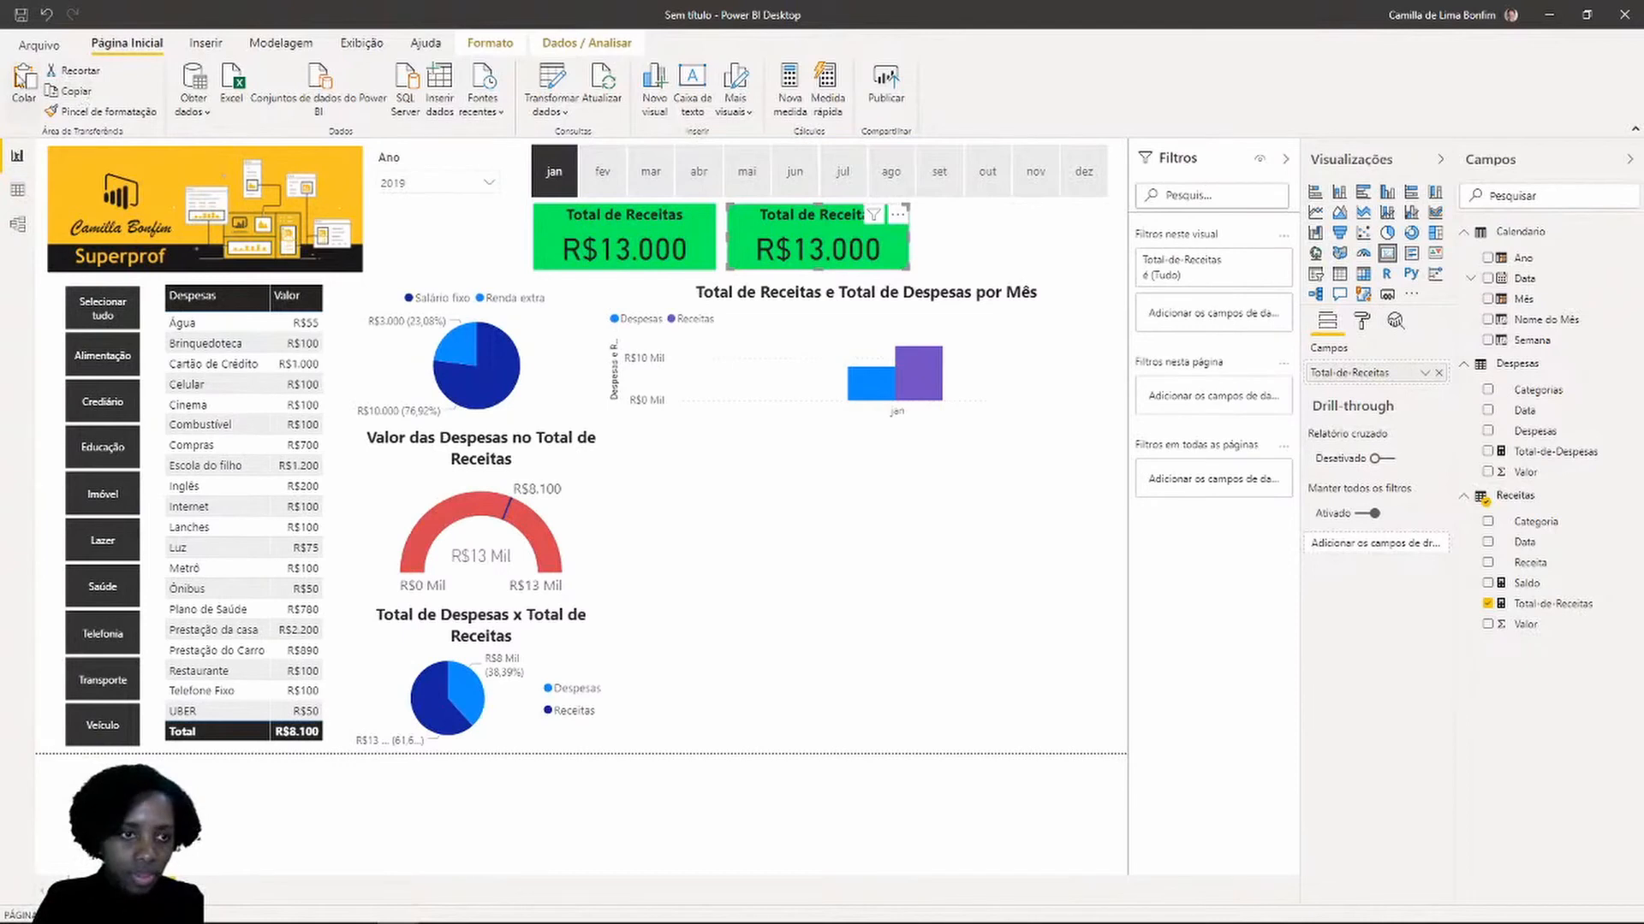
pyautogui.click(19, 77)
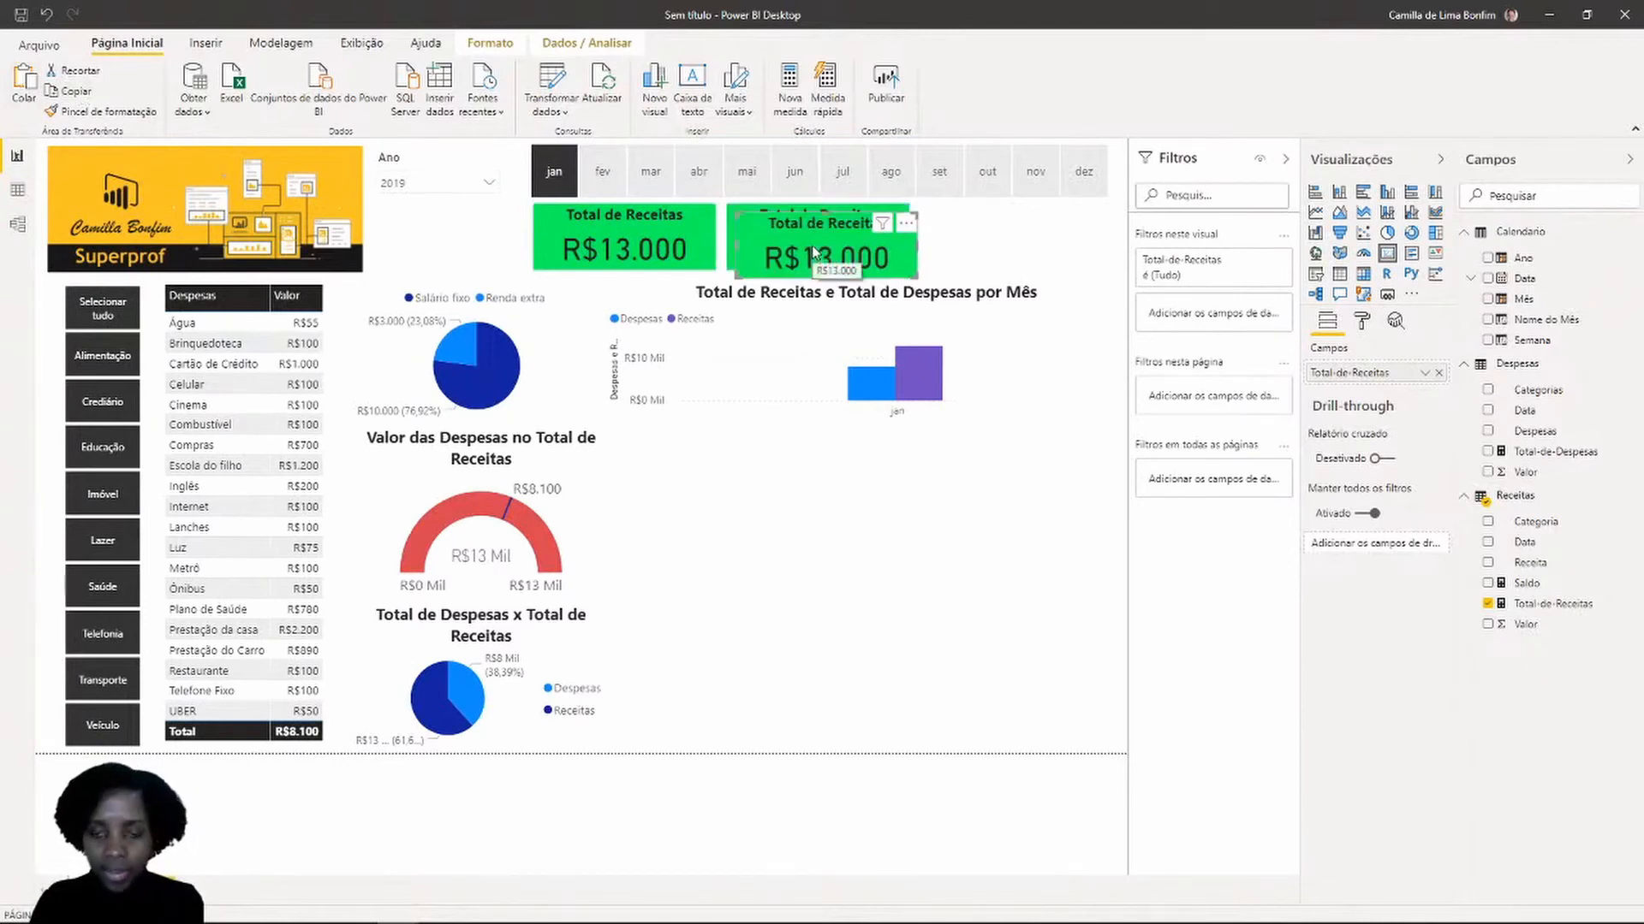
pyautogui.moveTo(814, 253); pyautogui.dragTo(996, 245)
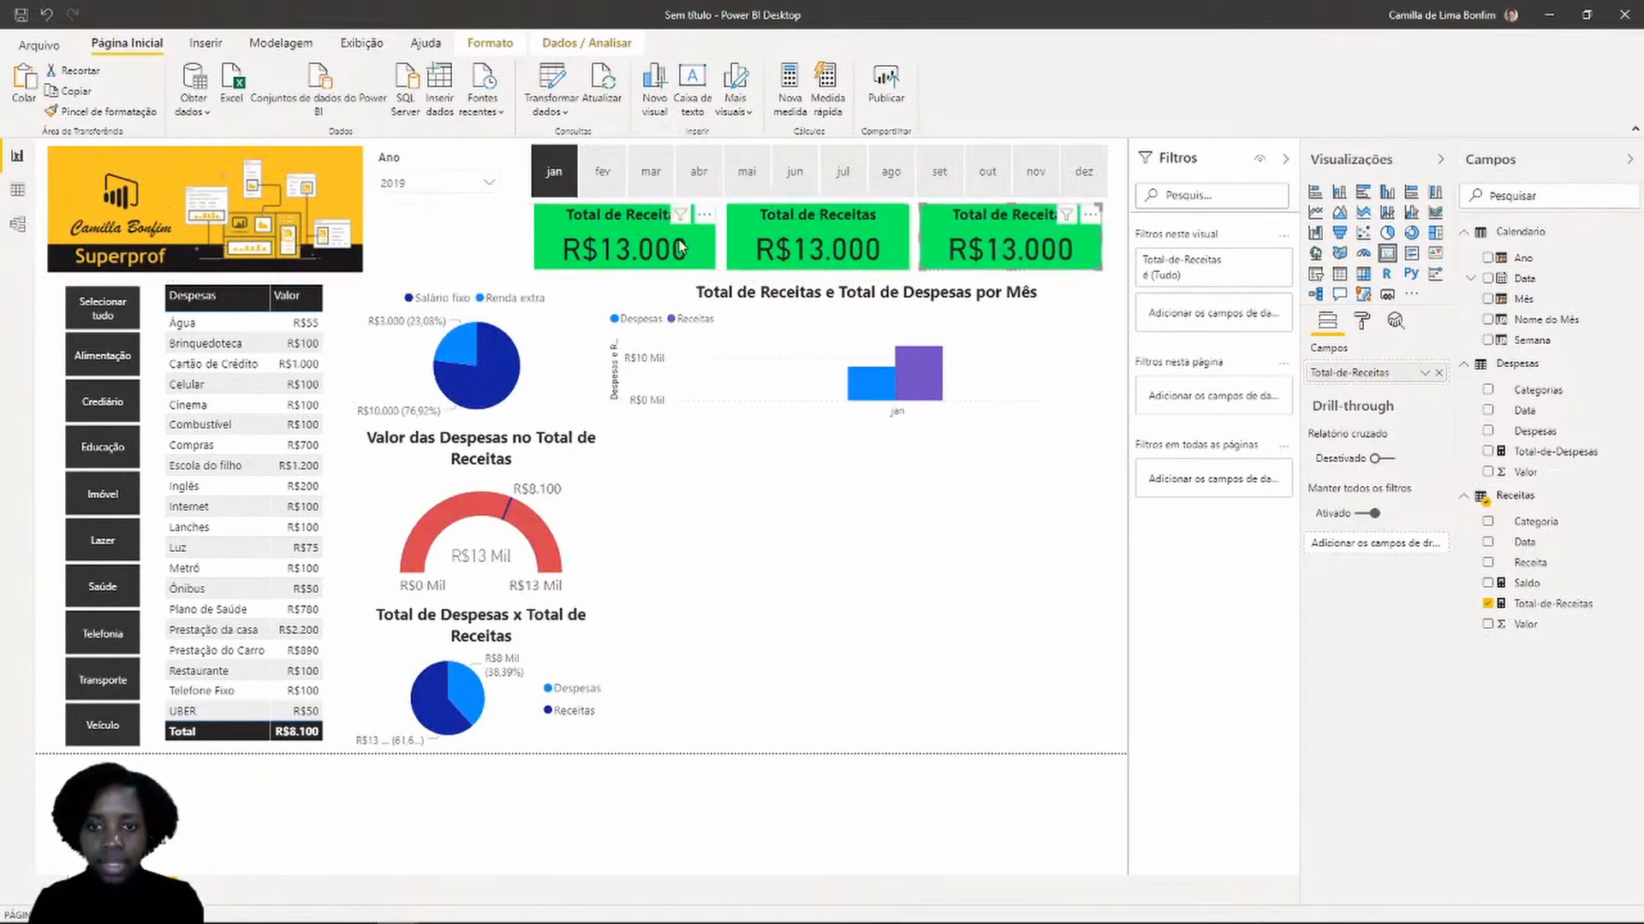
pyautogui.click(677, 243)
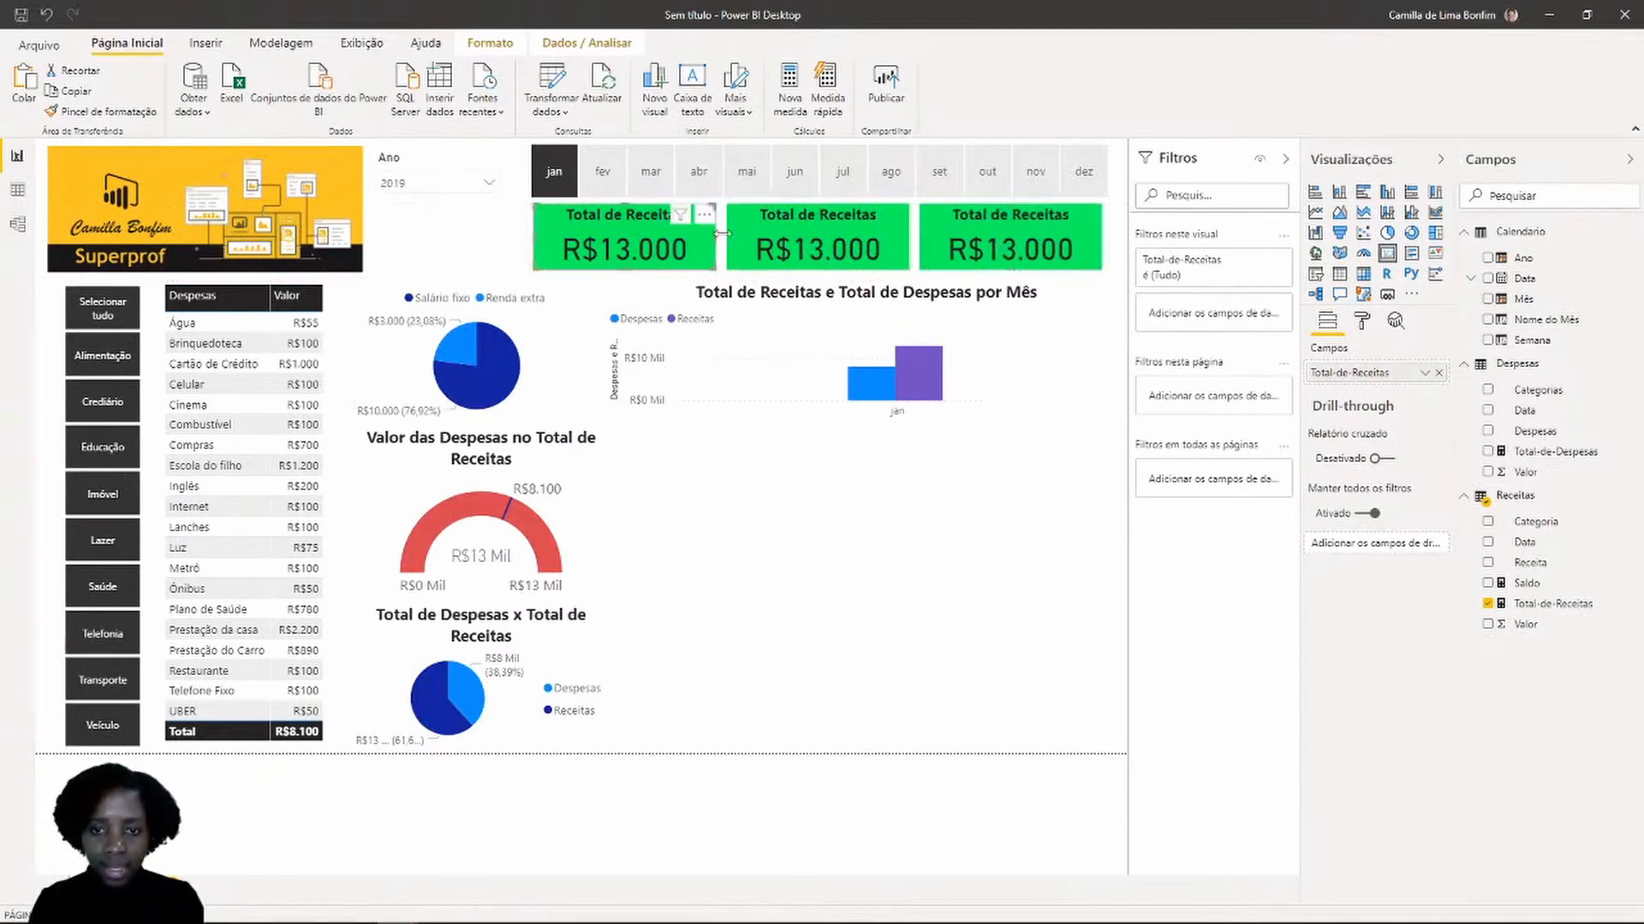
# Replace the Total-de-Receitas field in the middle card with the Total-de-Despesas measure
pyautogui.click(817, 227)
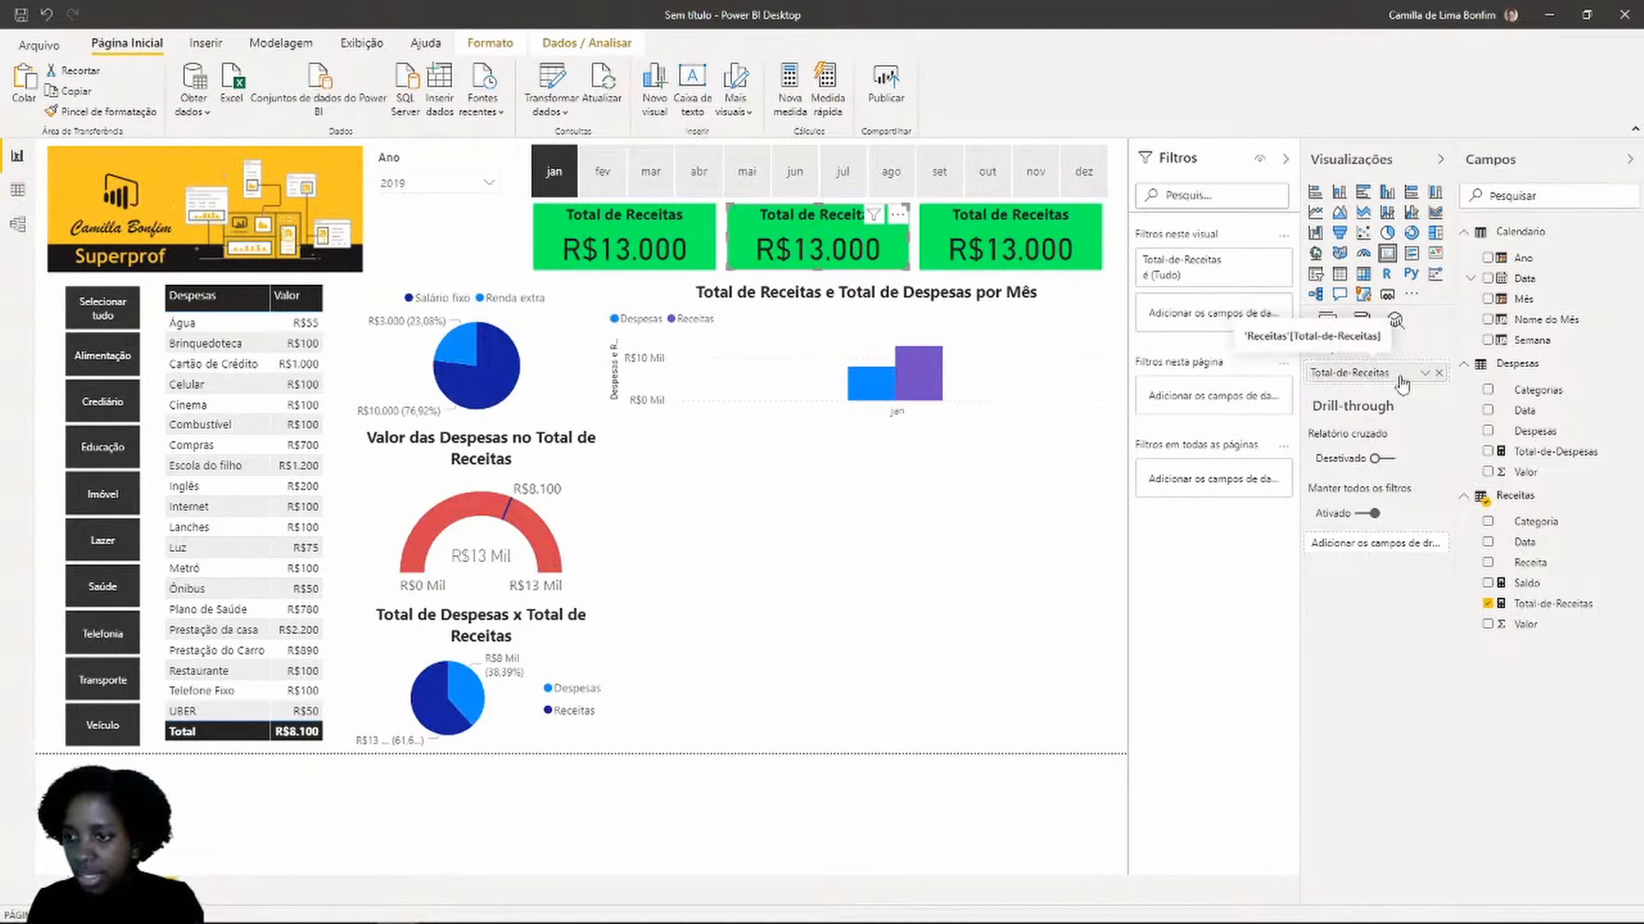
pyautogui.click(1439, 373)
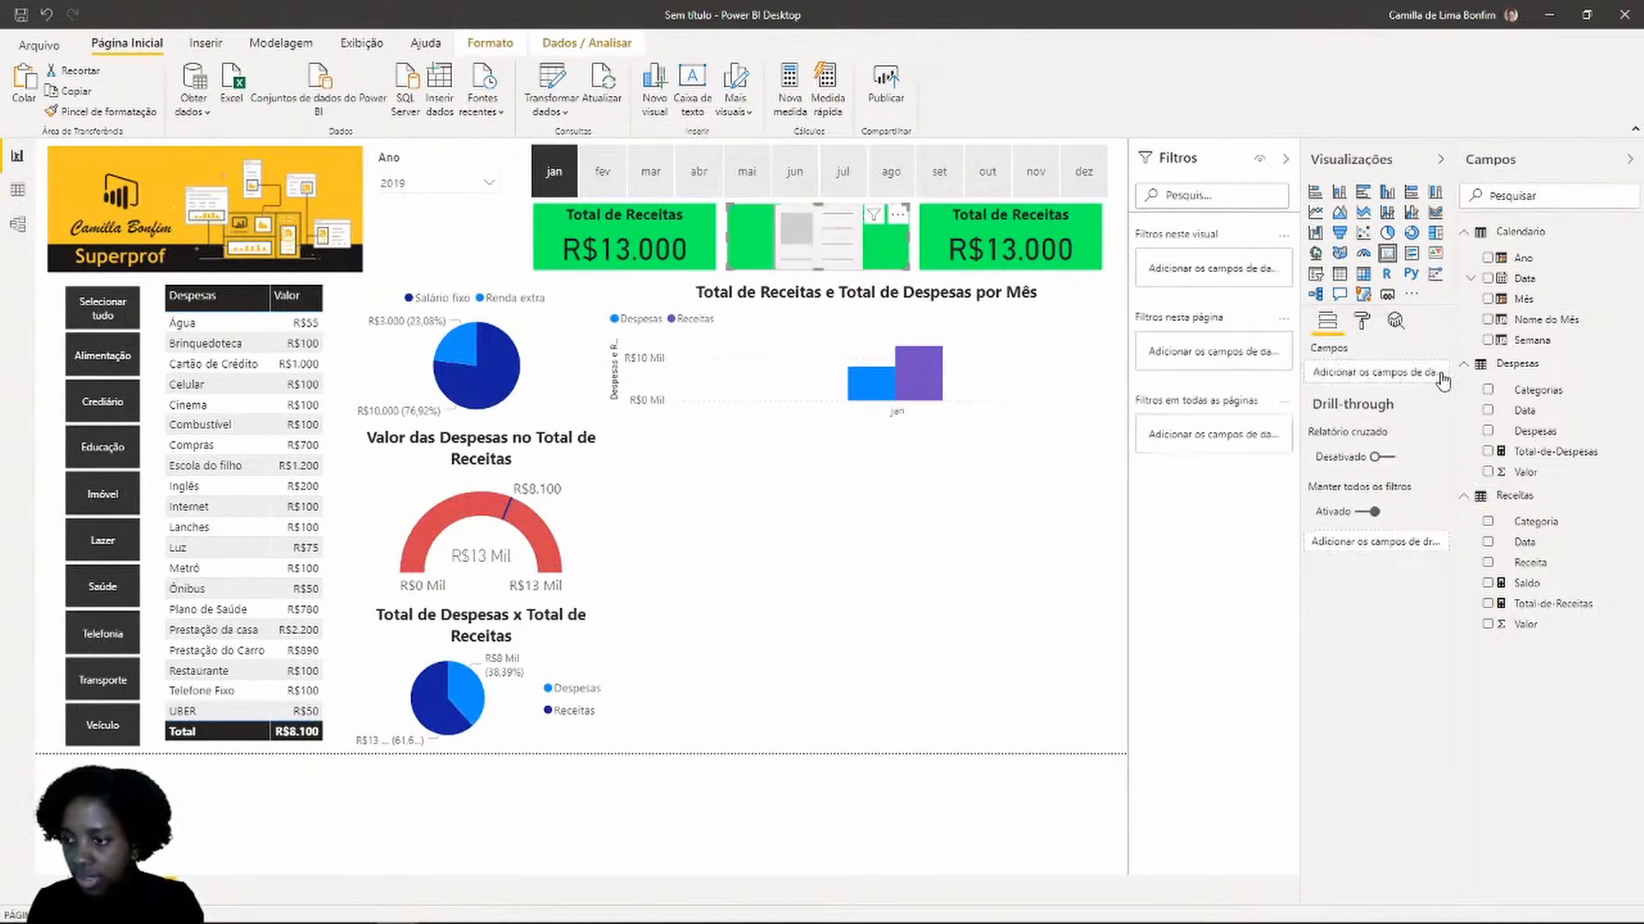
pyautogui.click(1489, 452)
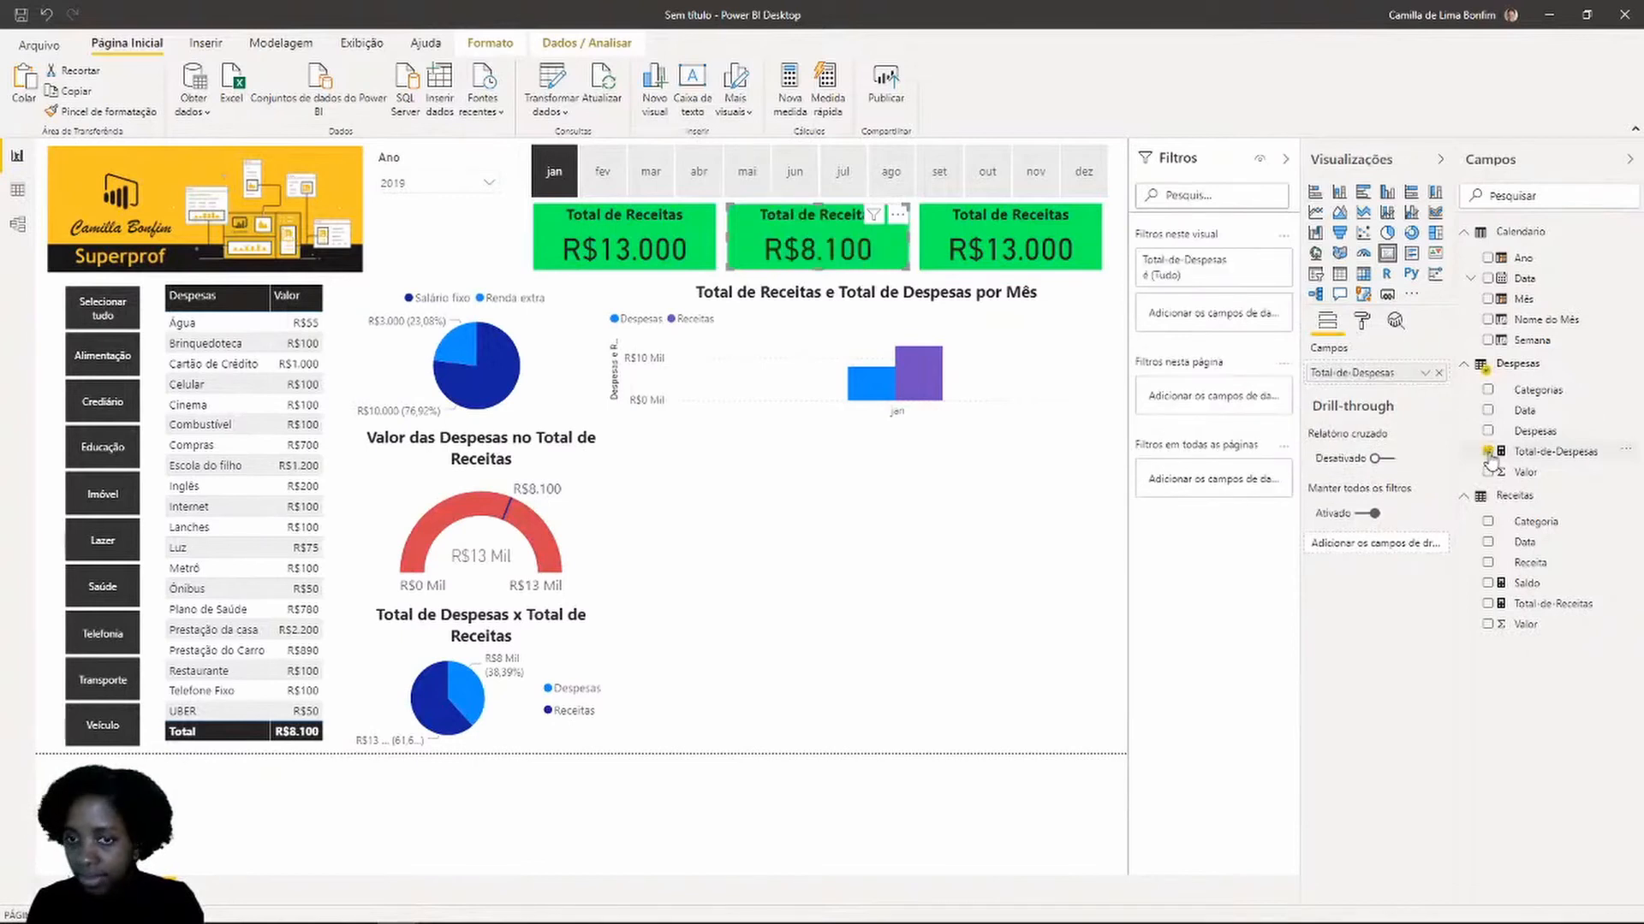
# Change the middle card's title text to "Total de Despsas"
pyautogui.click(1362, 322)
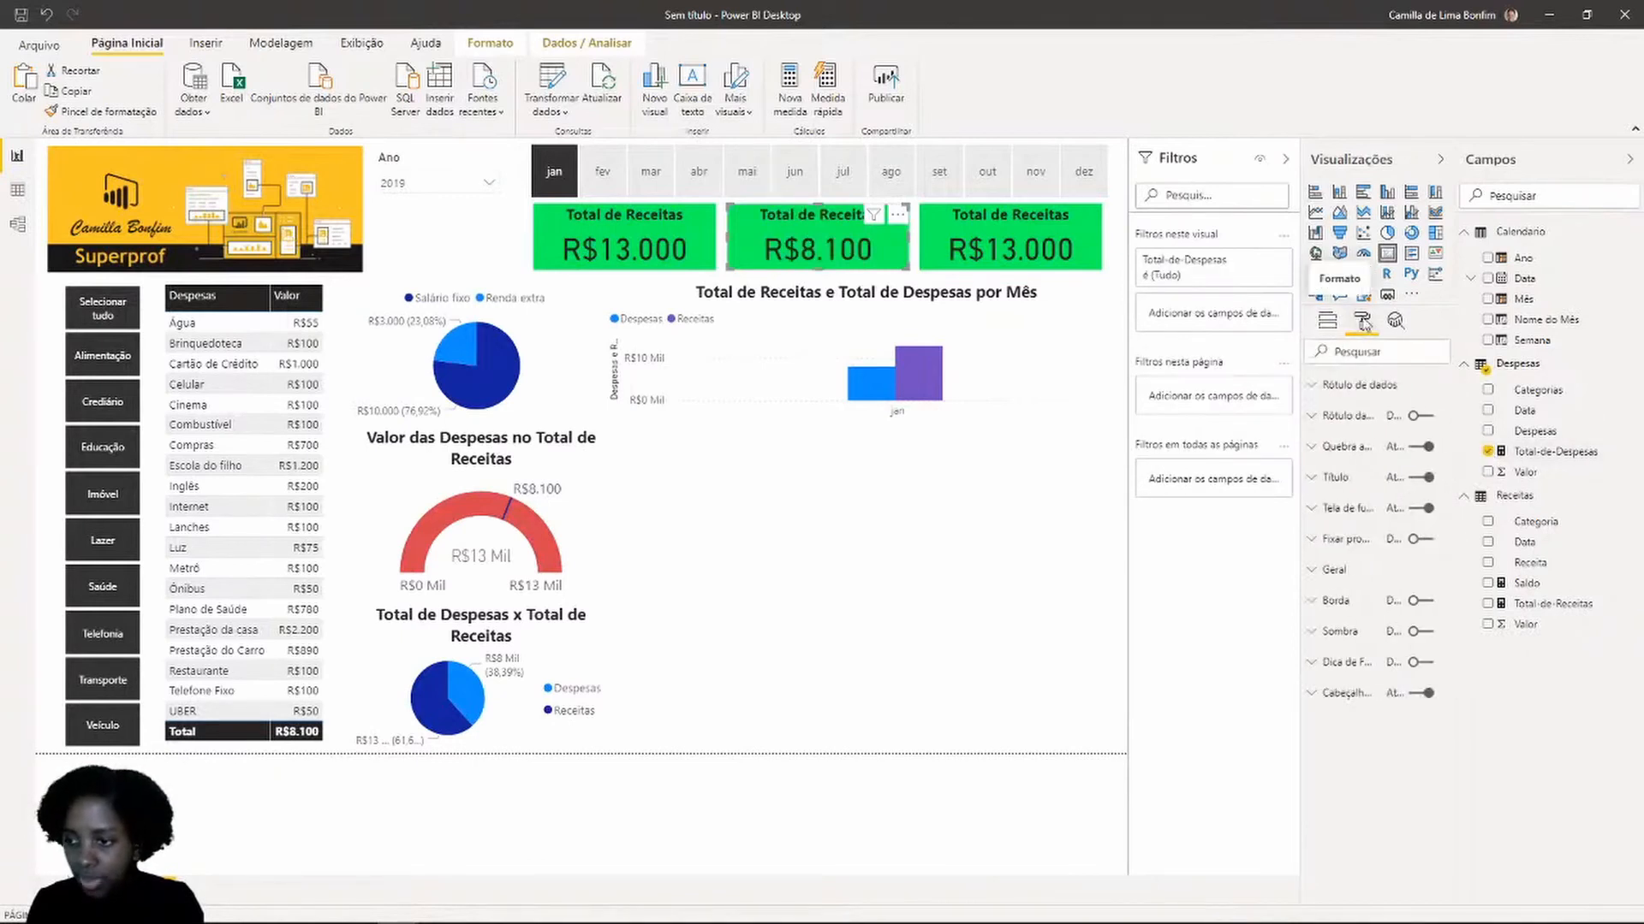
pyautogui.click(1348, 481)
pyautogui.doubleClick(1370, 528)
pyautogui.write('D')
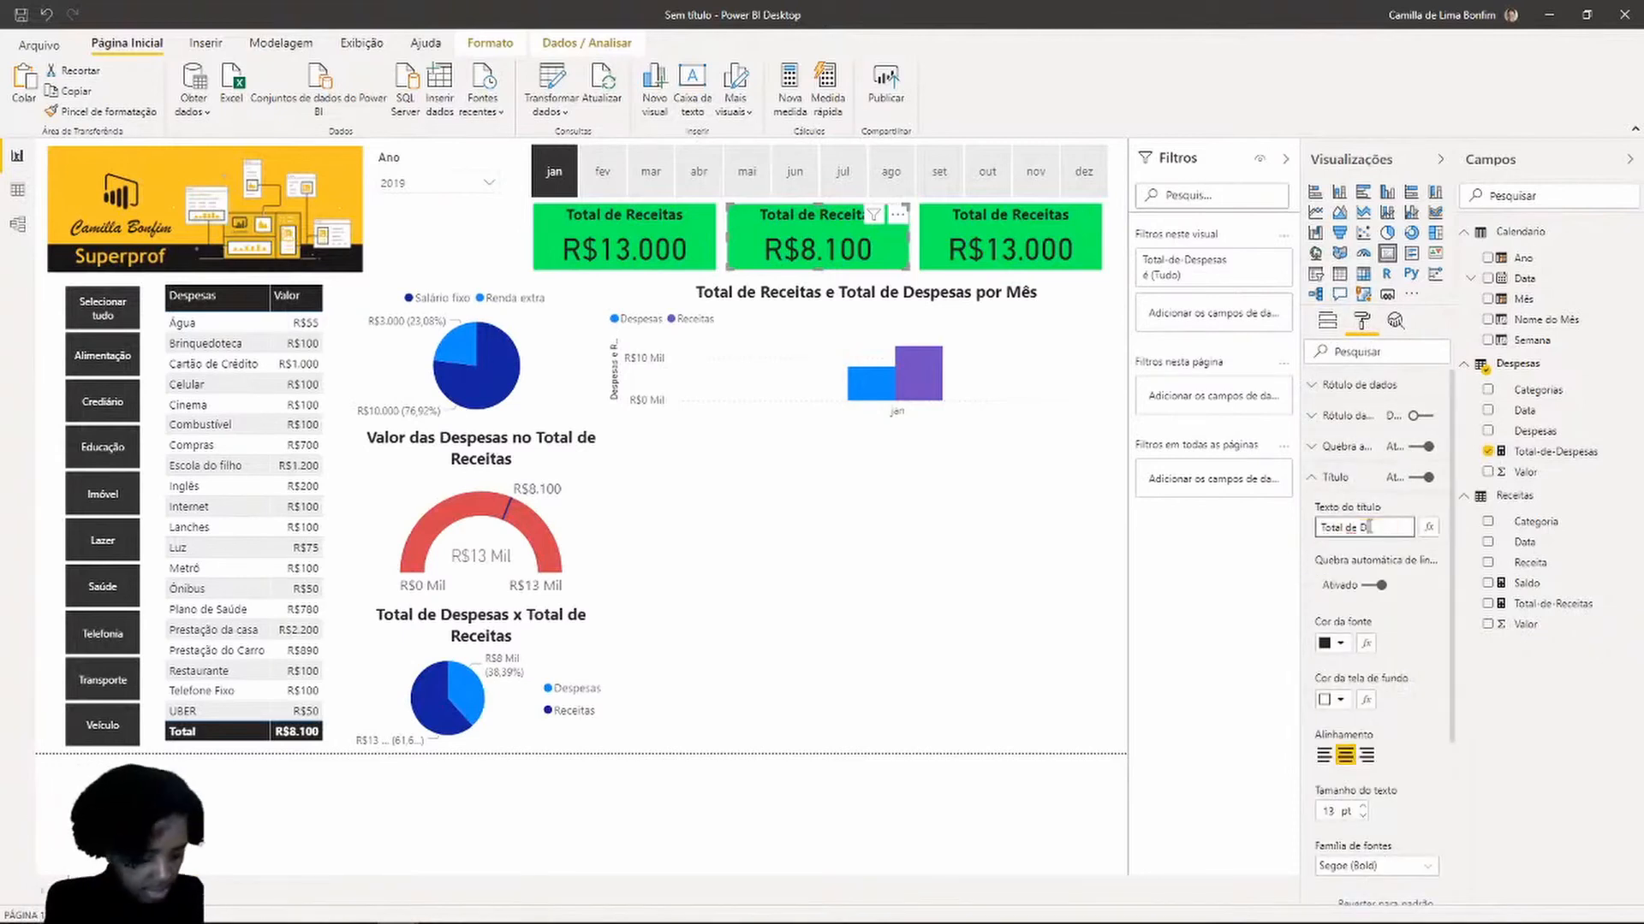
pyautogui.write('espesas')
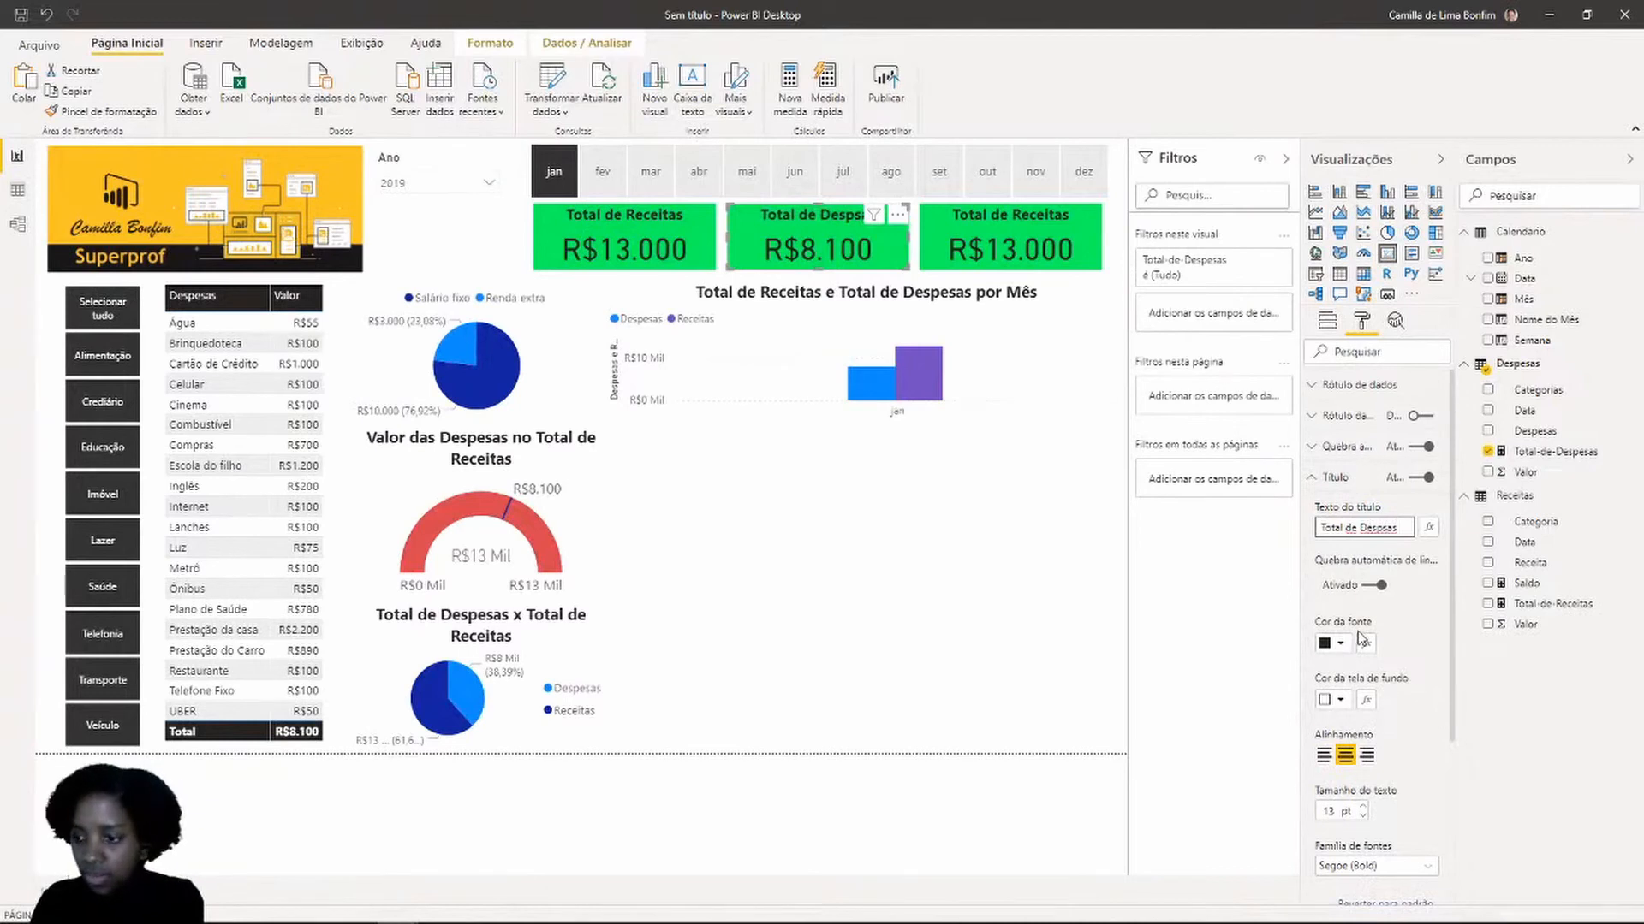
pyautogui.click(1313, 478)
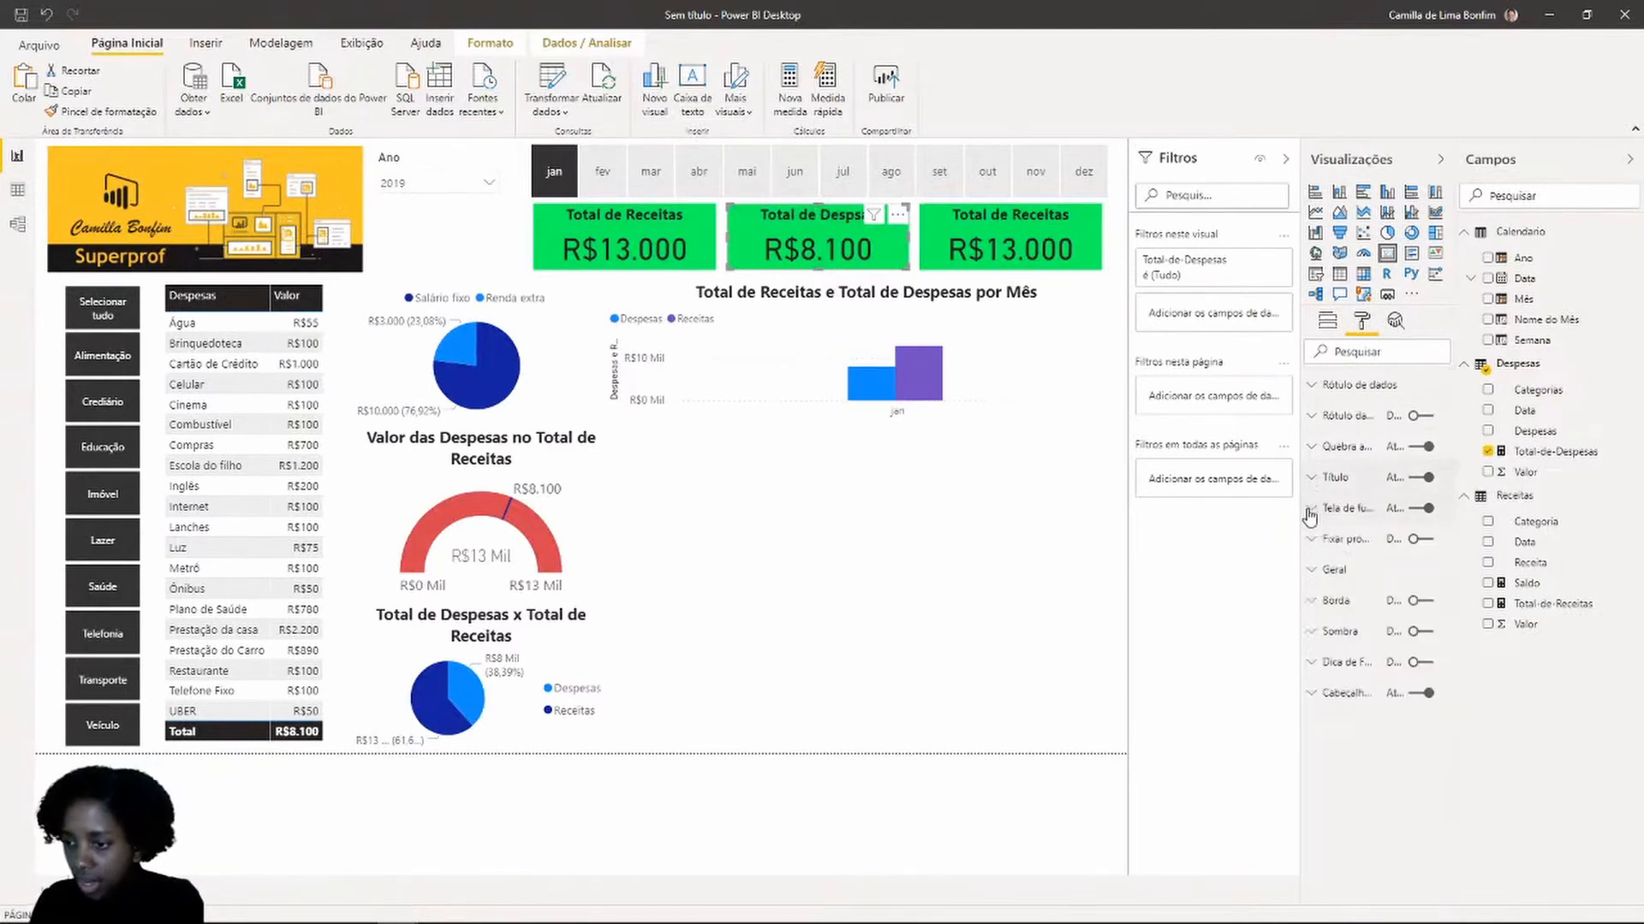
# Set the middle card's background to the theme's red with 19% transparency
pyautogui.click(1324, 510)
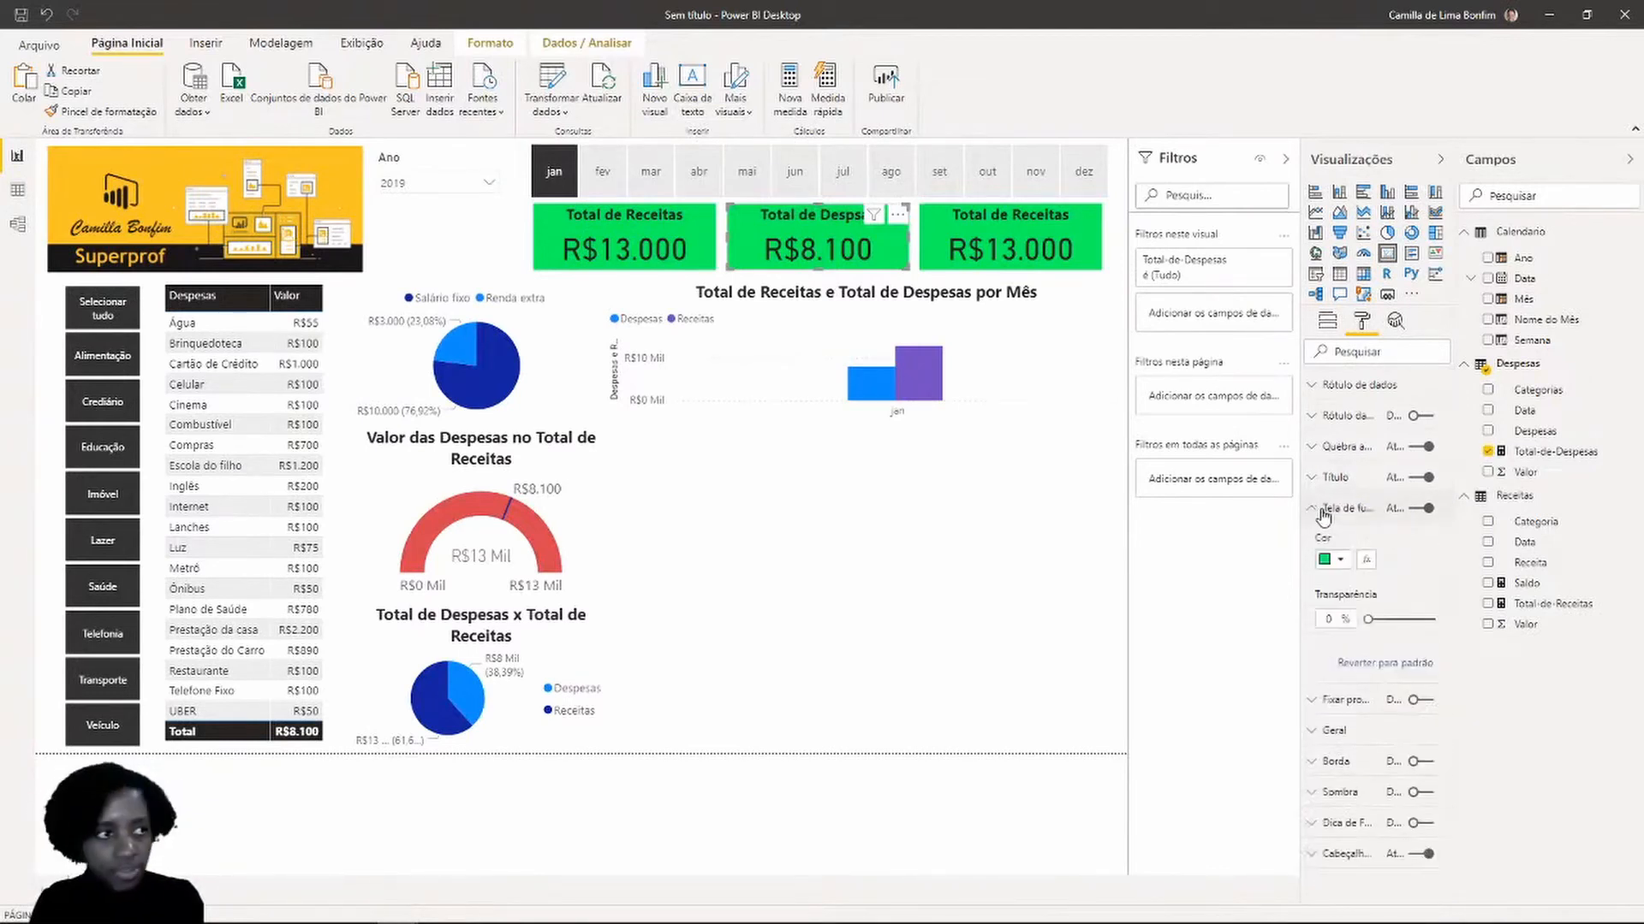
pyautogui.click(1341, 562)
pyautogui.click(1443, 600)
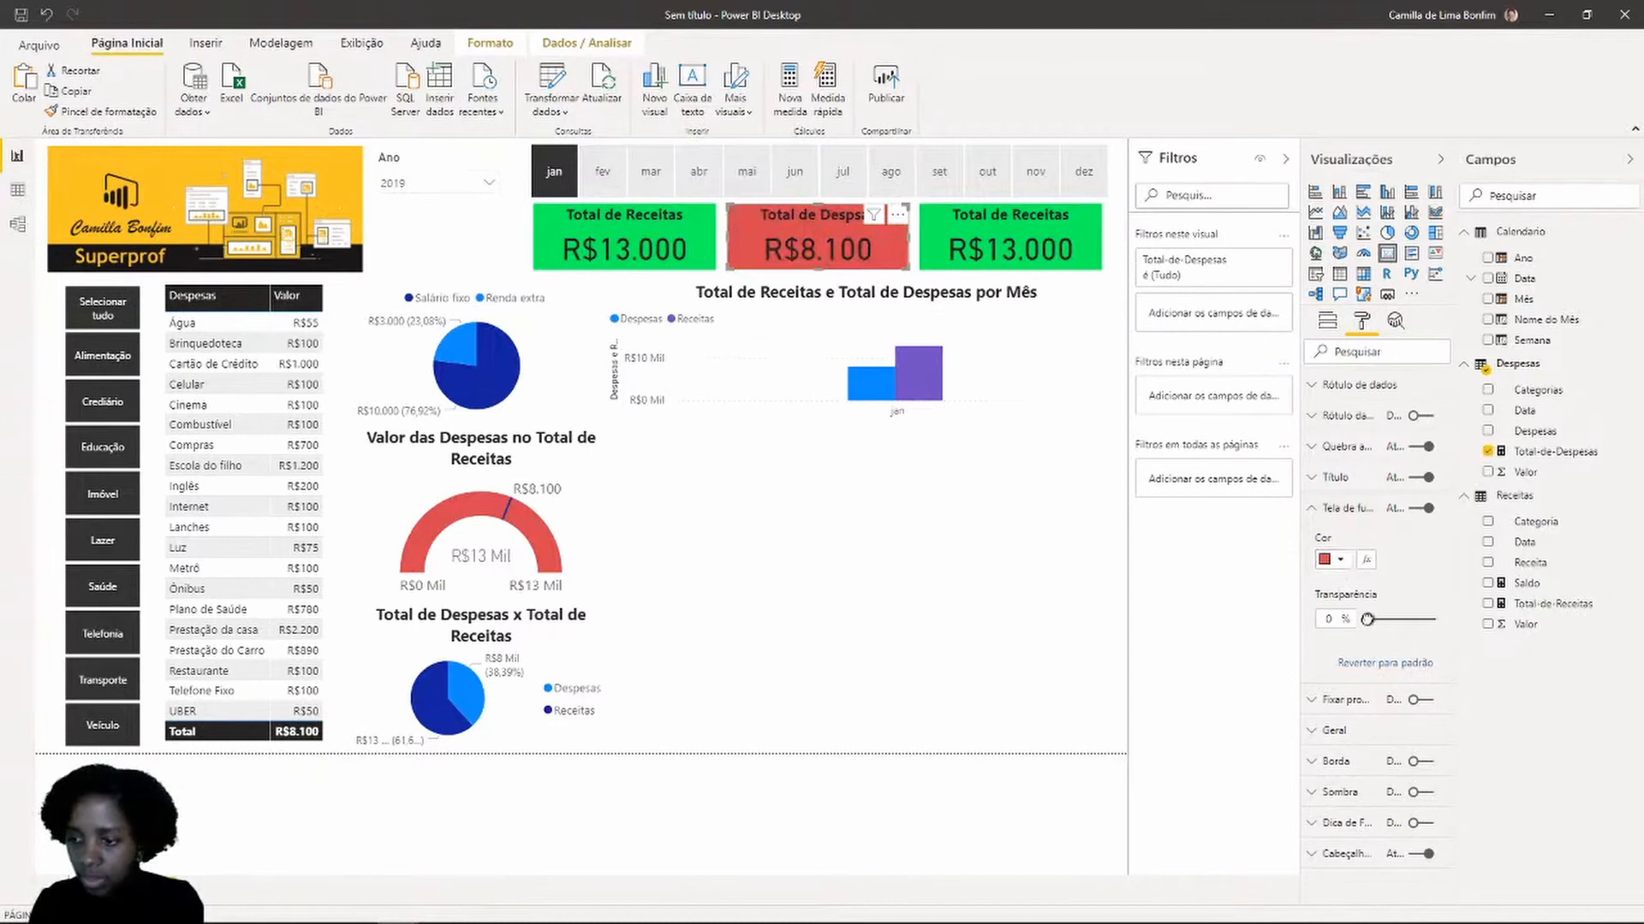
pyautogui.moveTo(1367, 620); pyautogui.dragTo(1379, 619)
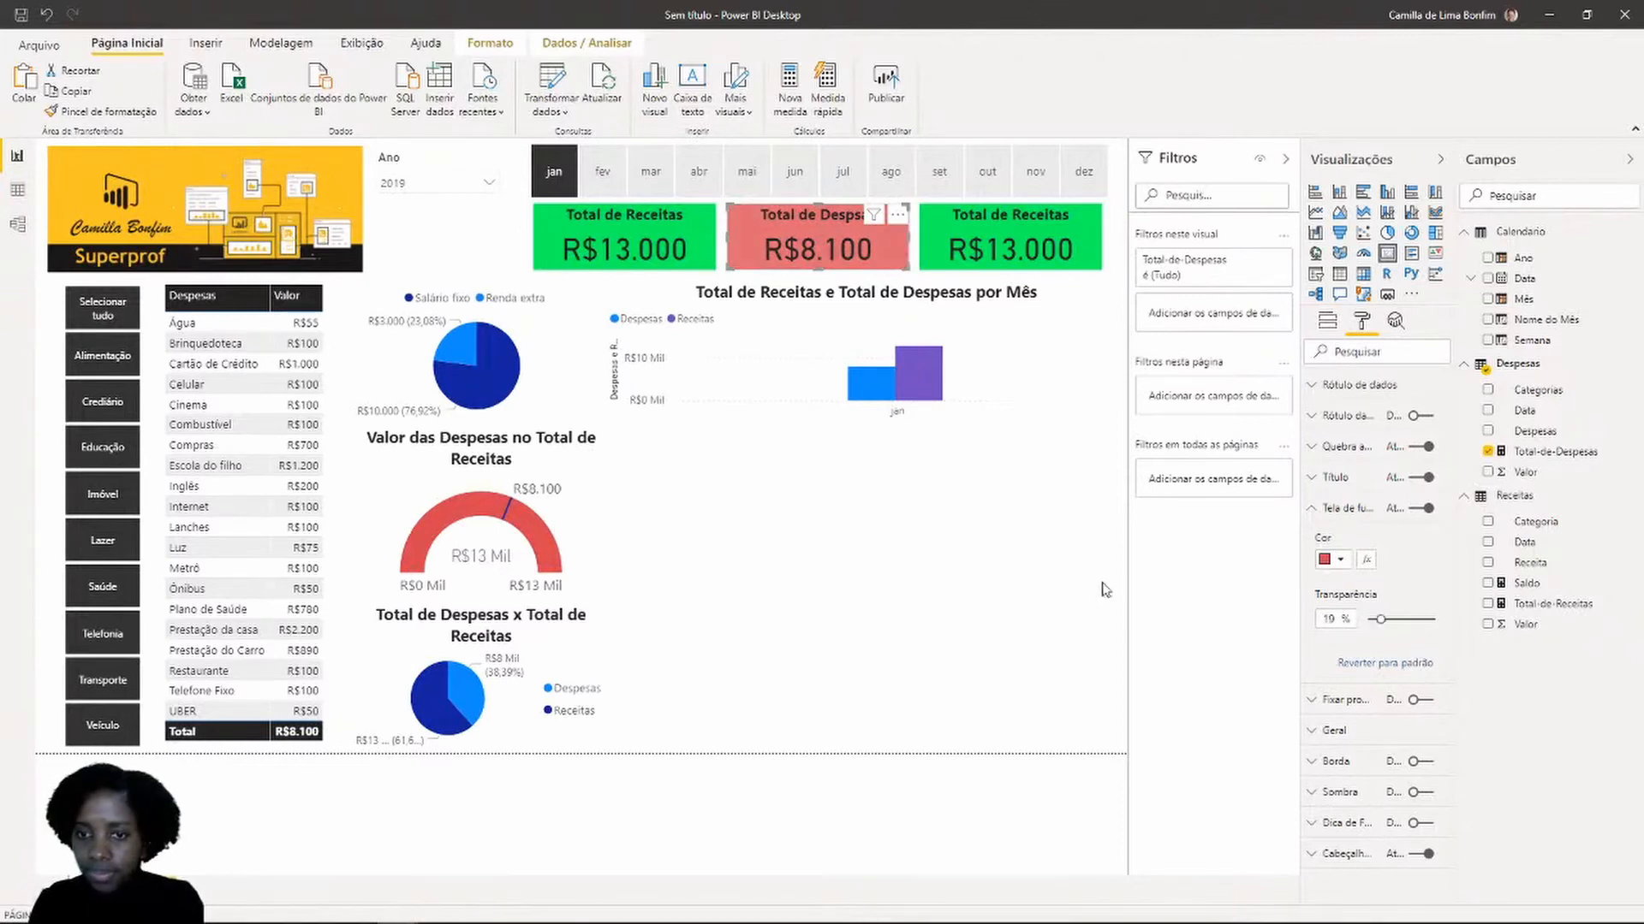
pyautogui.click(1048, 565)
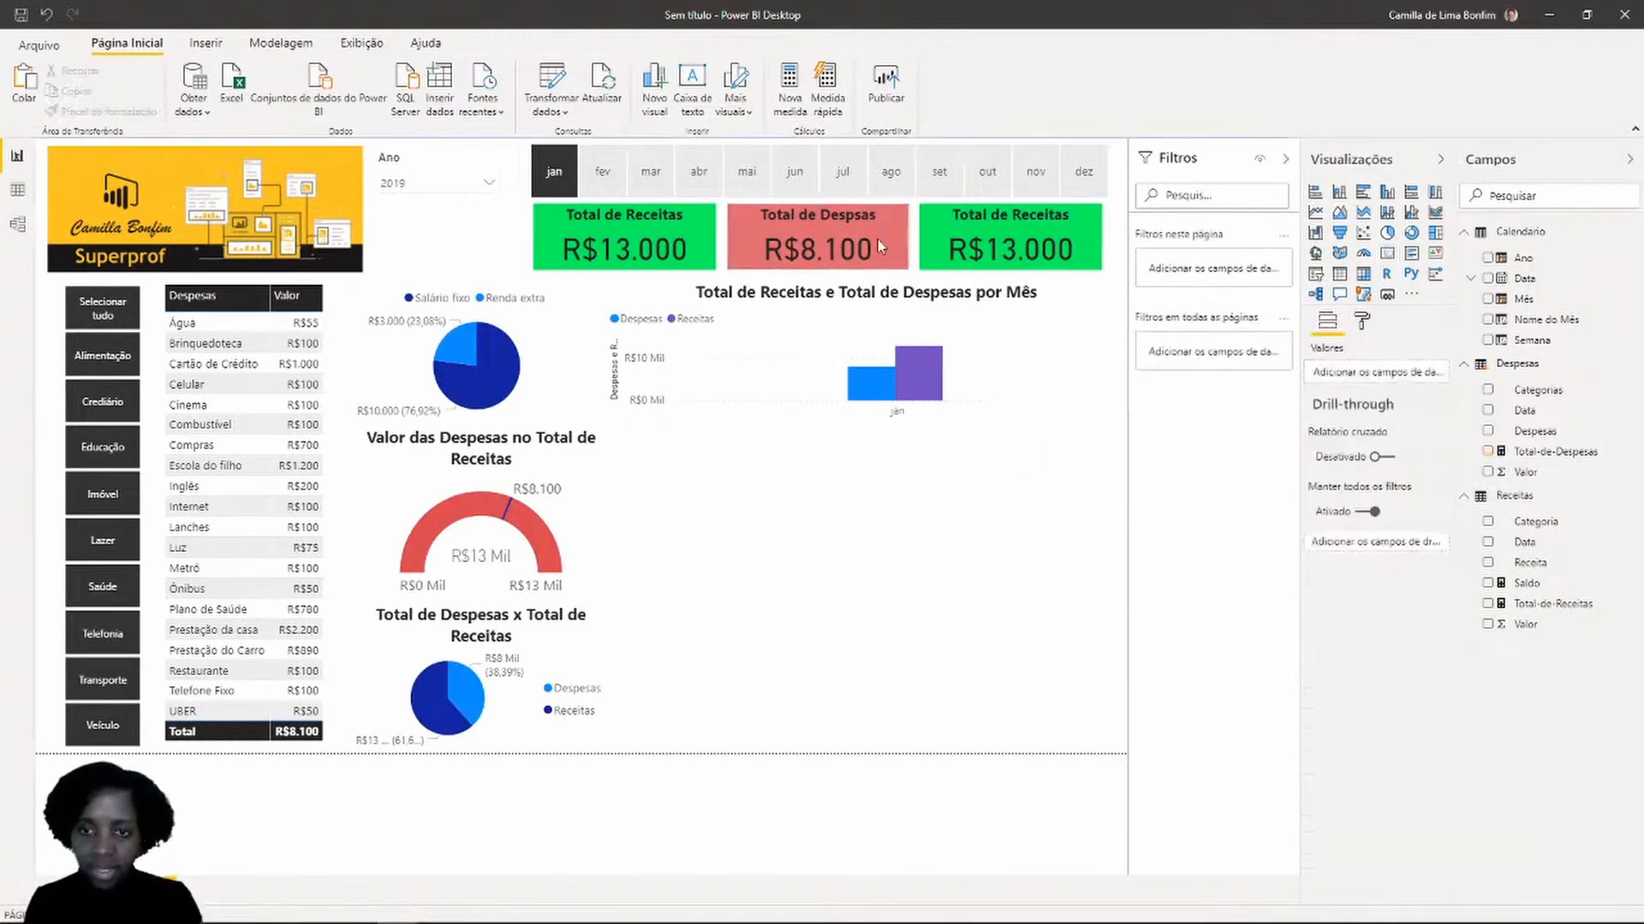
# Correct the spelling of the red card's title to "Total de Despesas"
pyautogui.click(855, 234)
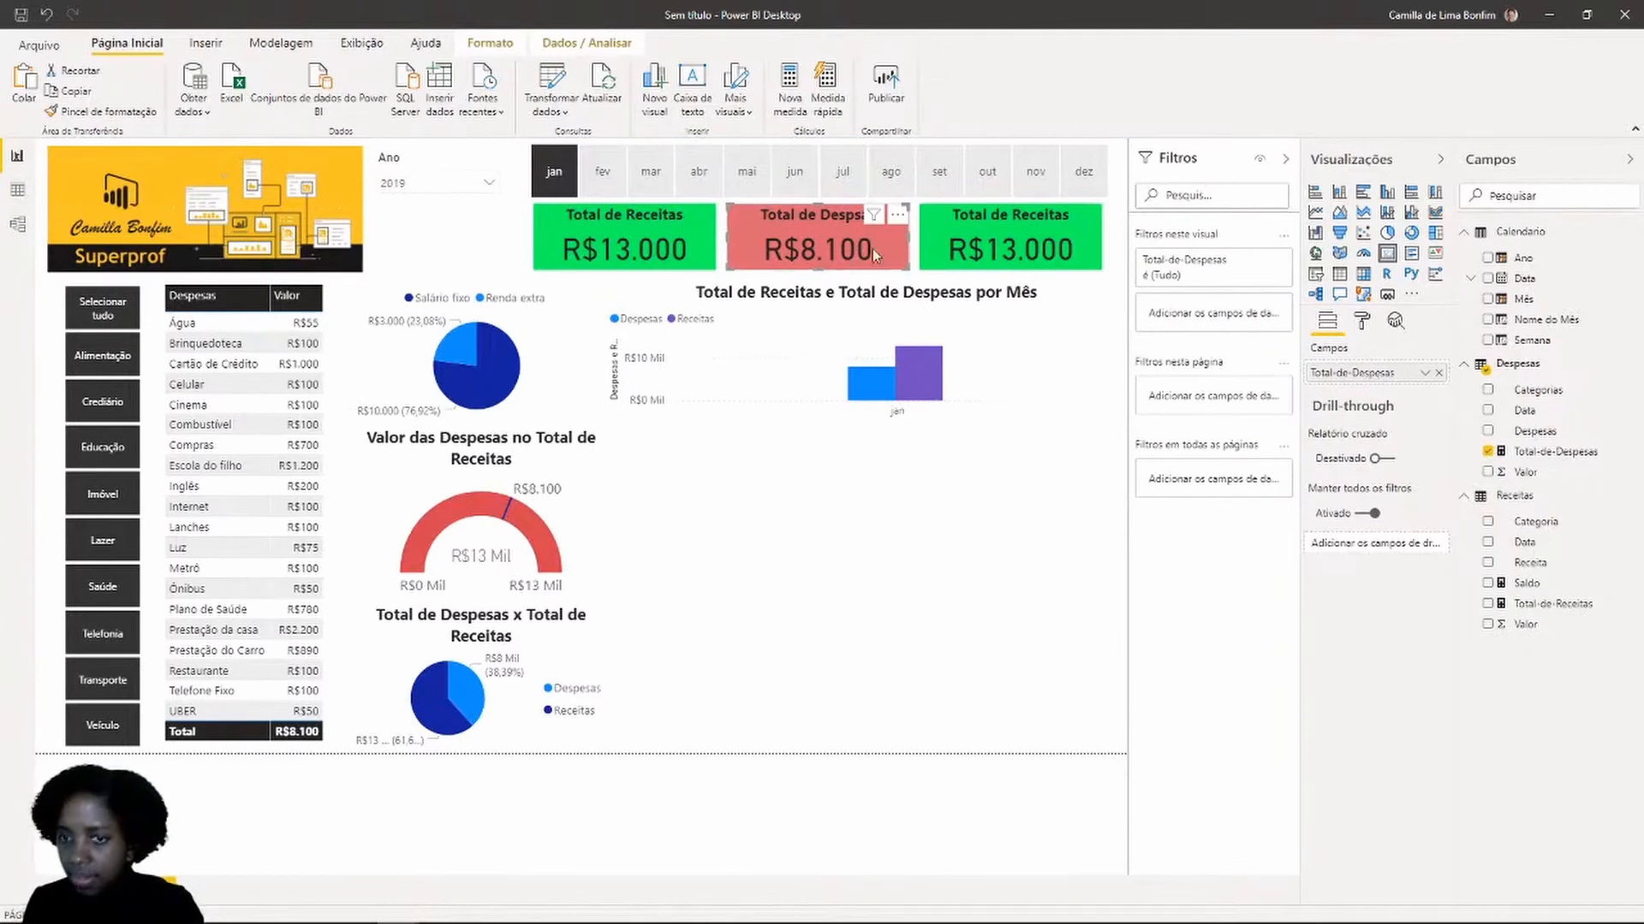
pyautogui.click(1359, 322)
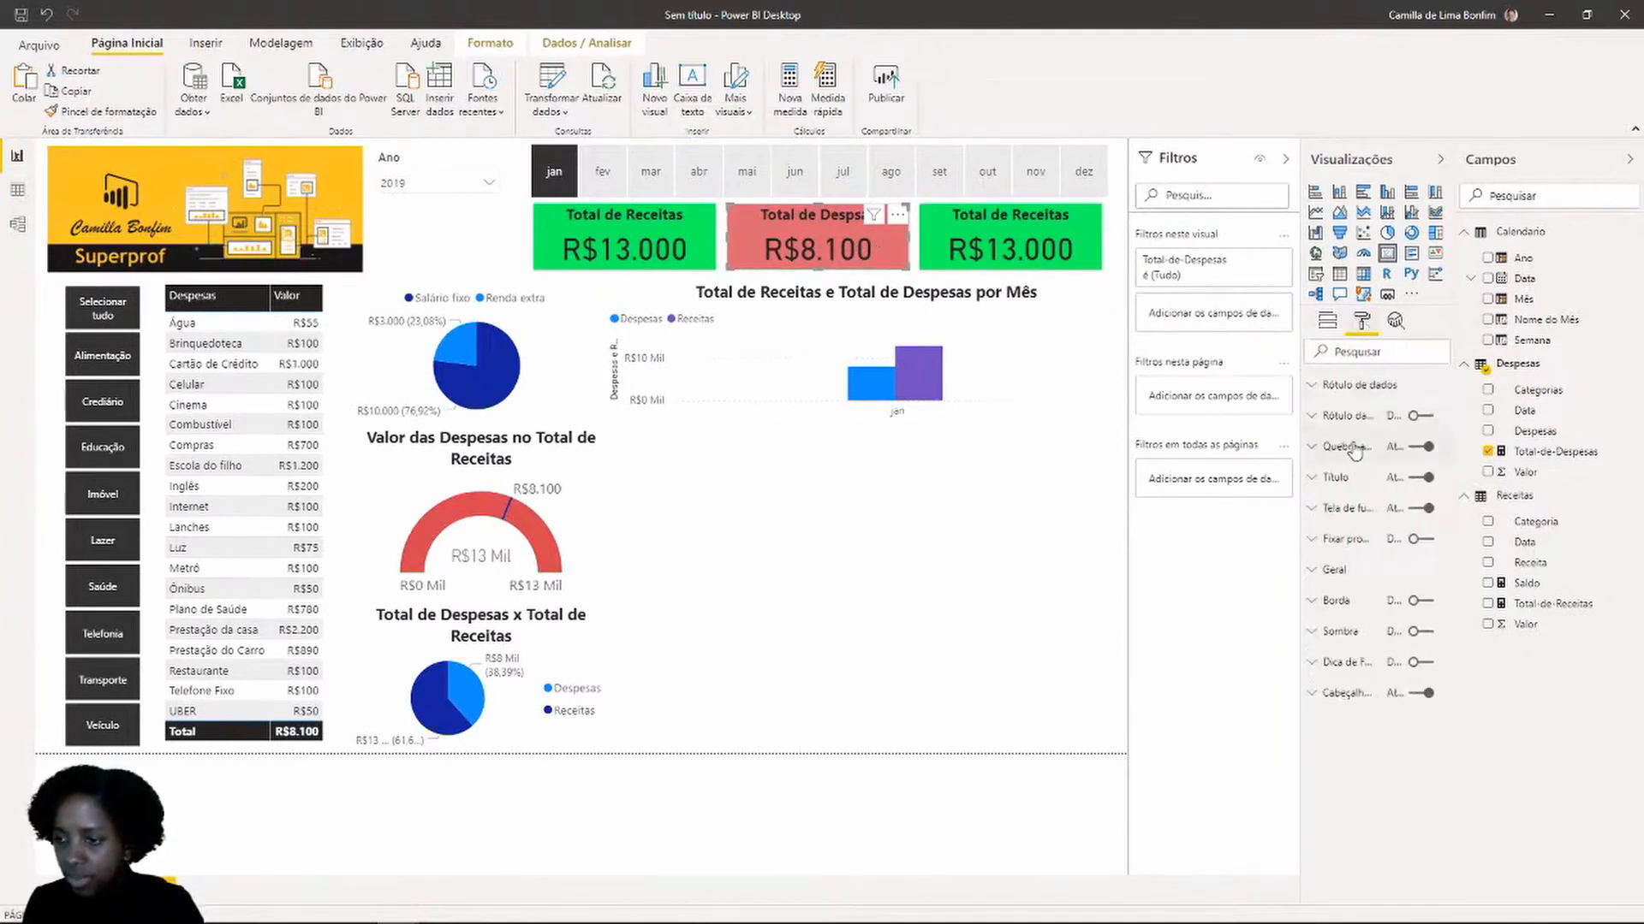
pyautogui.click(1342, 480)
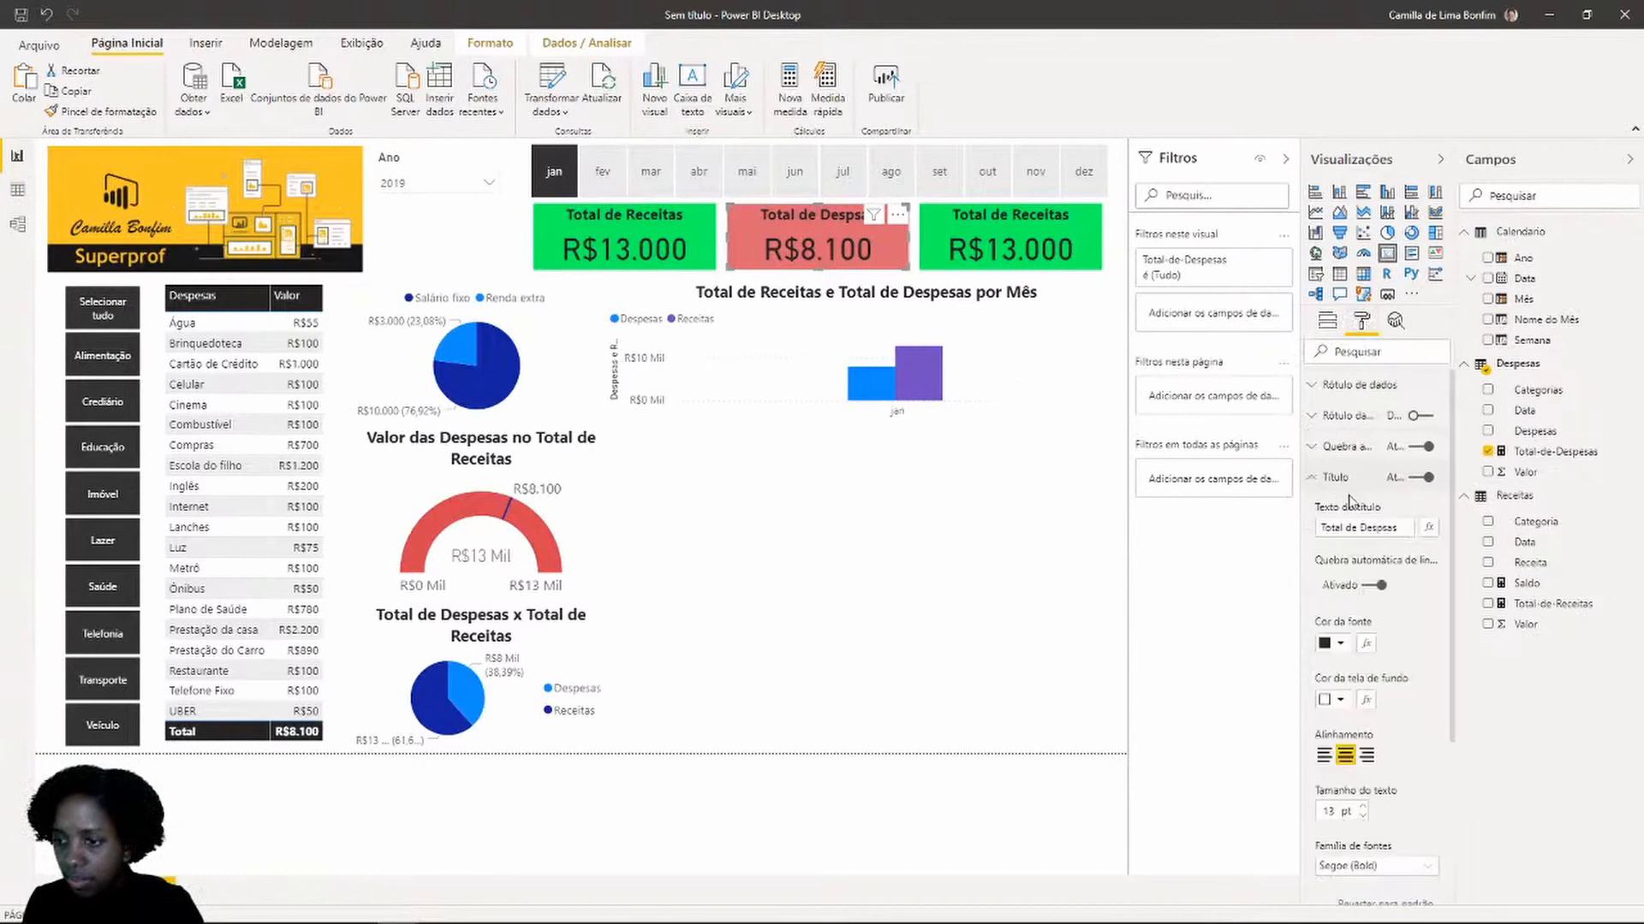
pyautogui.click(1374, 527)
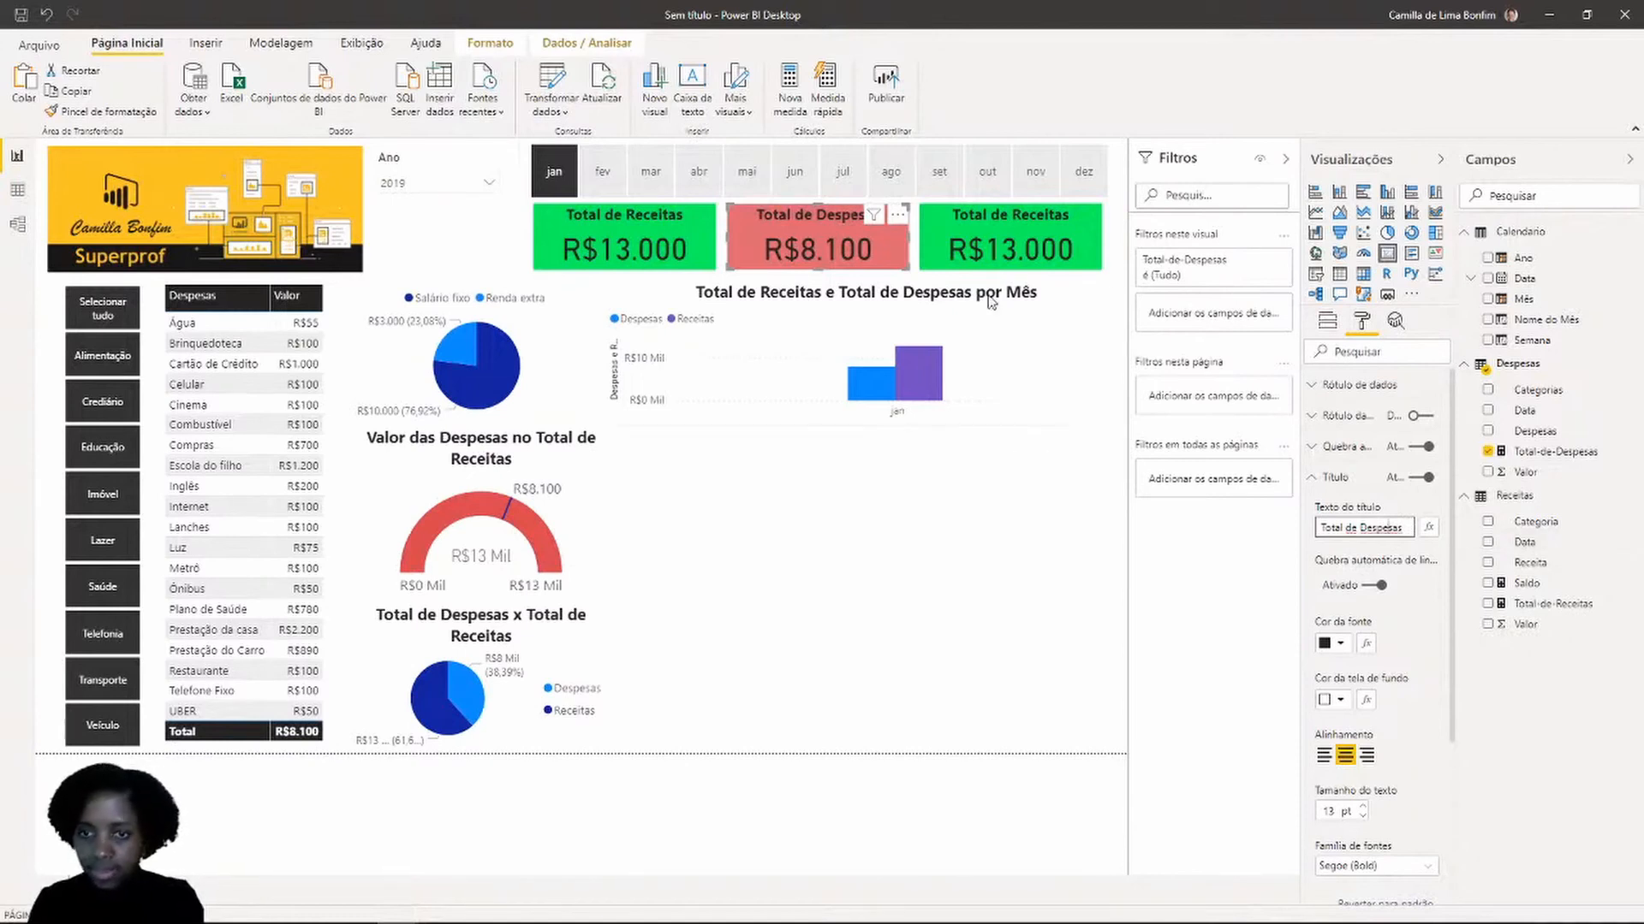
# Show the Saldo measure in the third card and format it with a thousands separator and R$ Português (Brasil) currency
pyautogui.click(1013, 250)
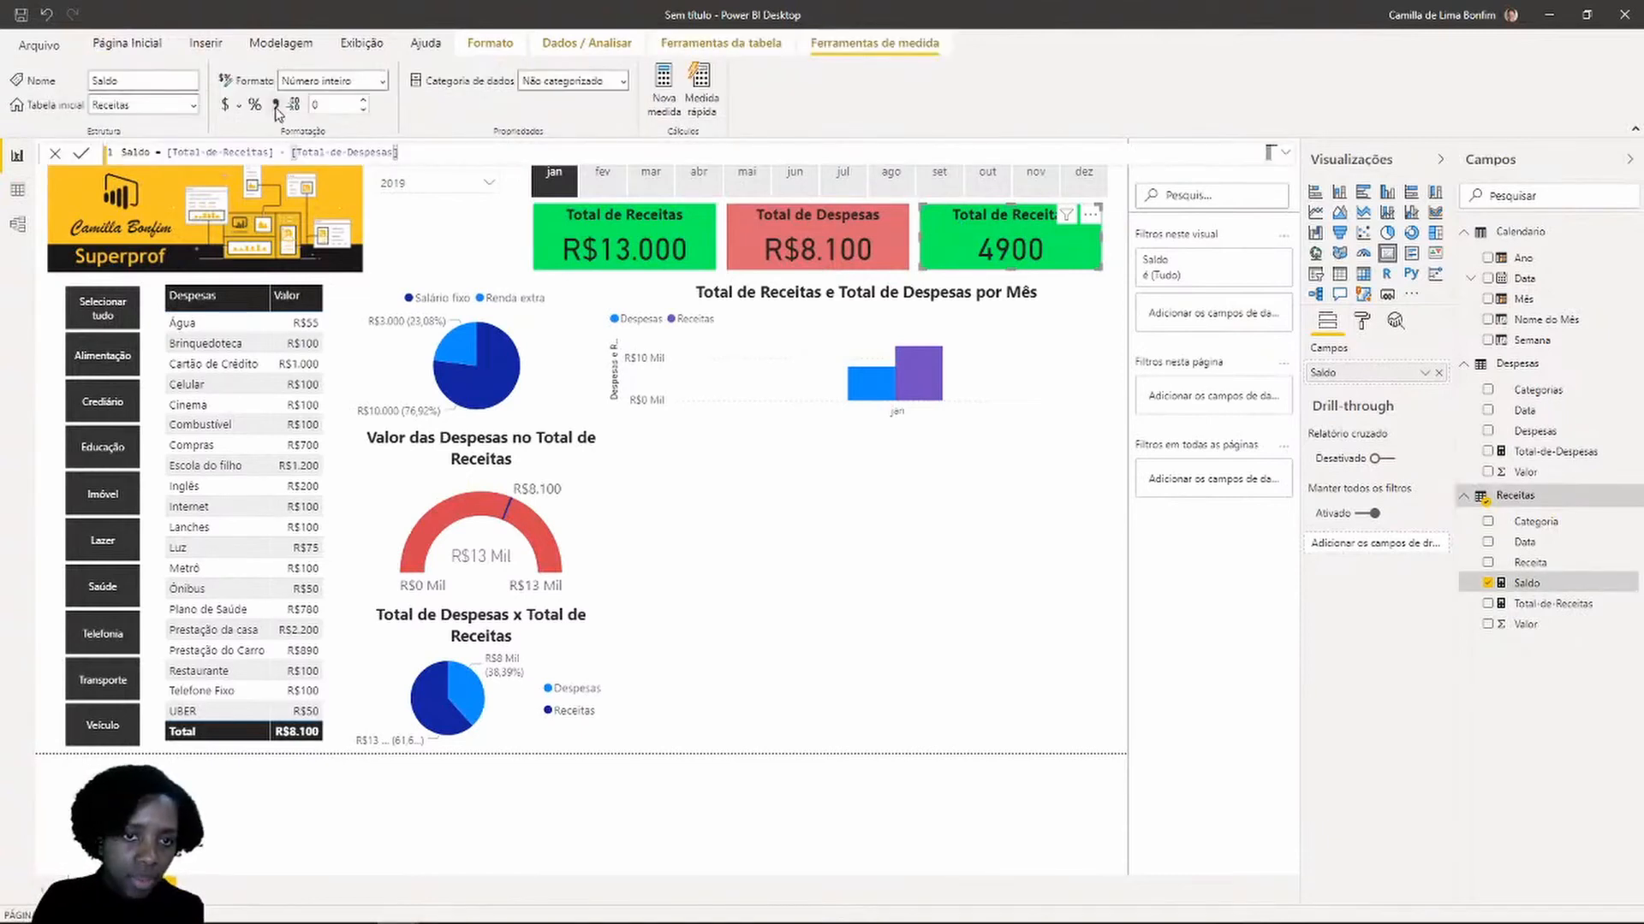
pyautogui.click(275, 108)
pyautogui.click(239, 107)
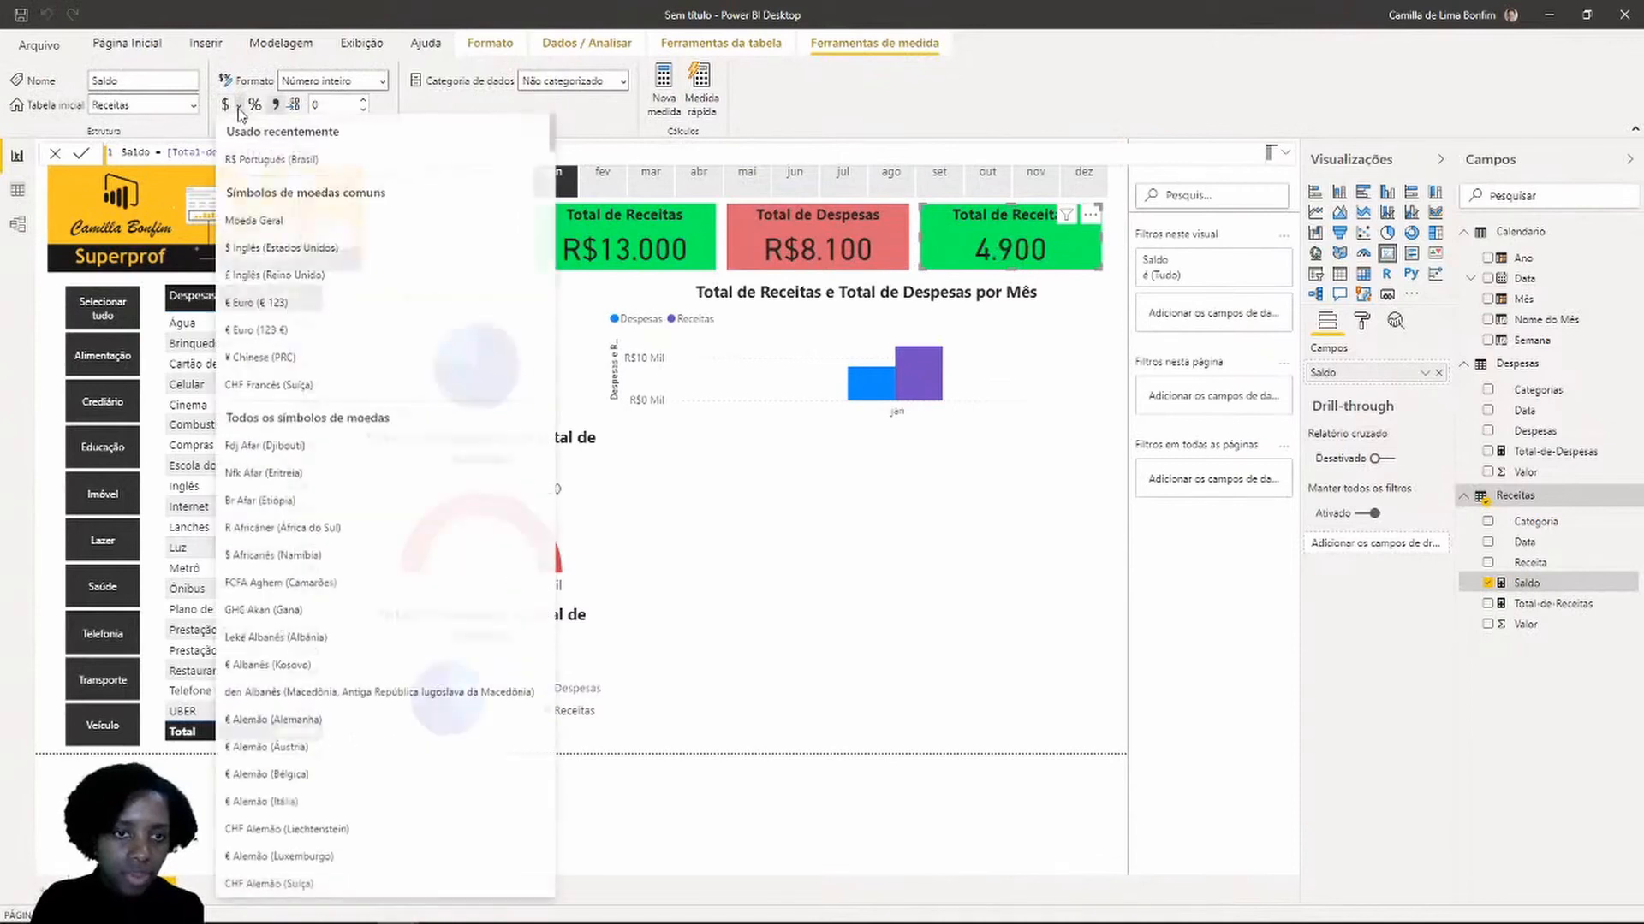
pyautogui.click(242, 160)
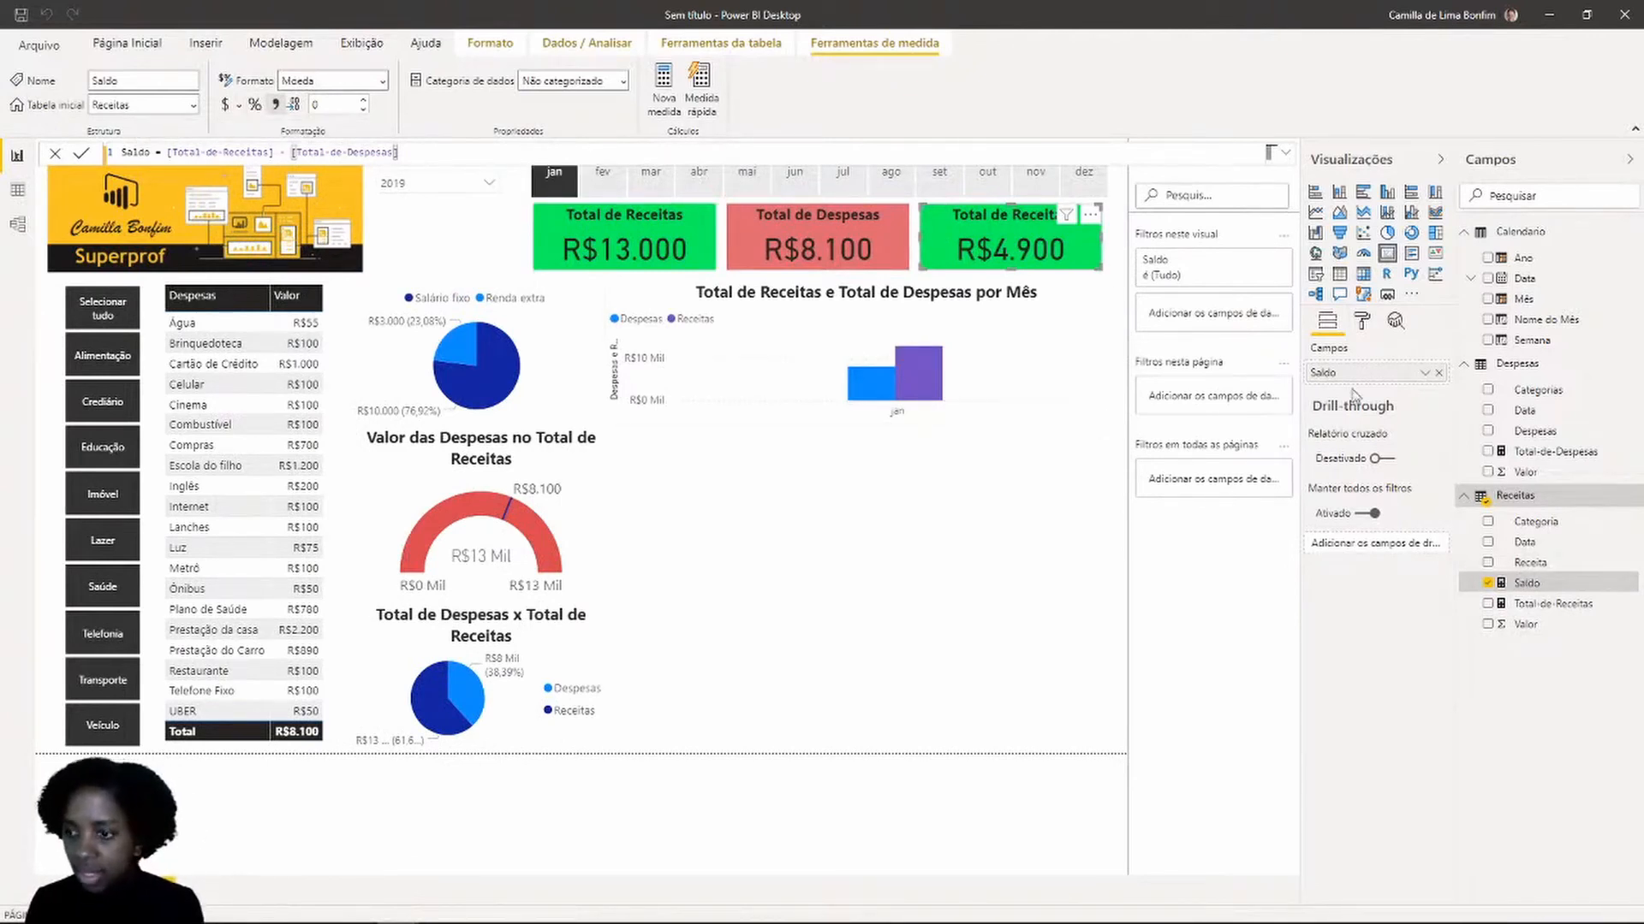
# Change the third card's title text to "Saldo do Período"
pyautogui.click(1362, 322)
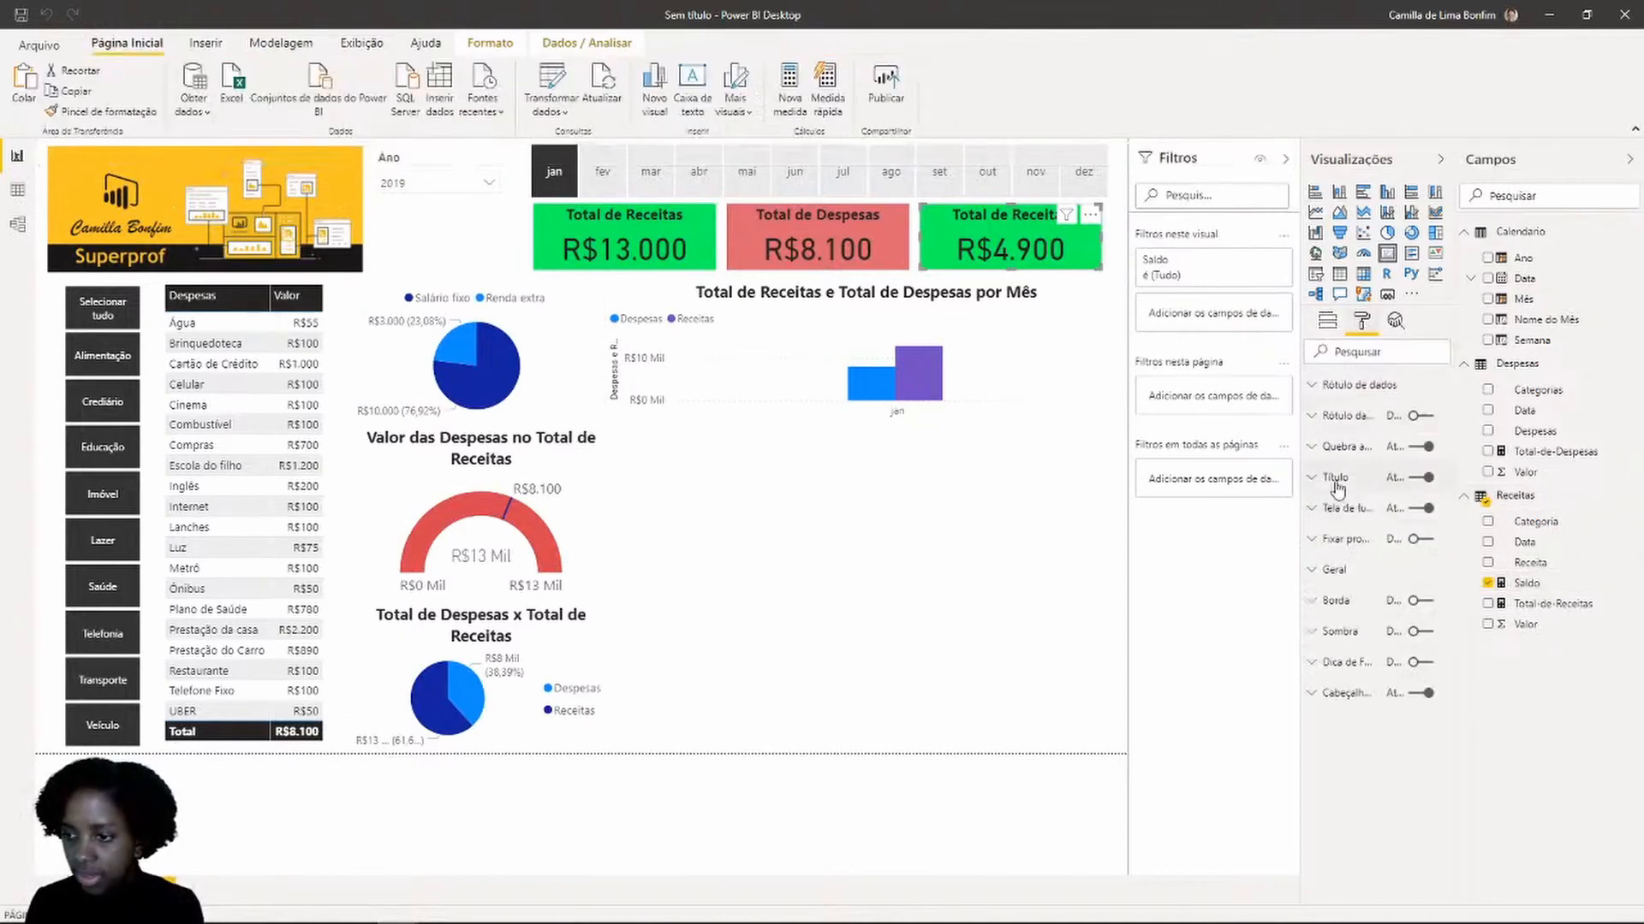
pyautogui.click(1335, 480)
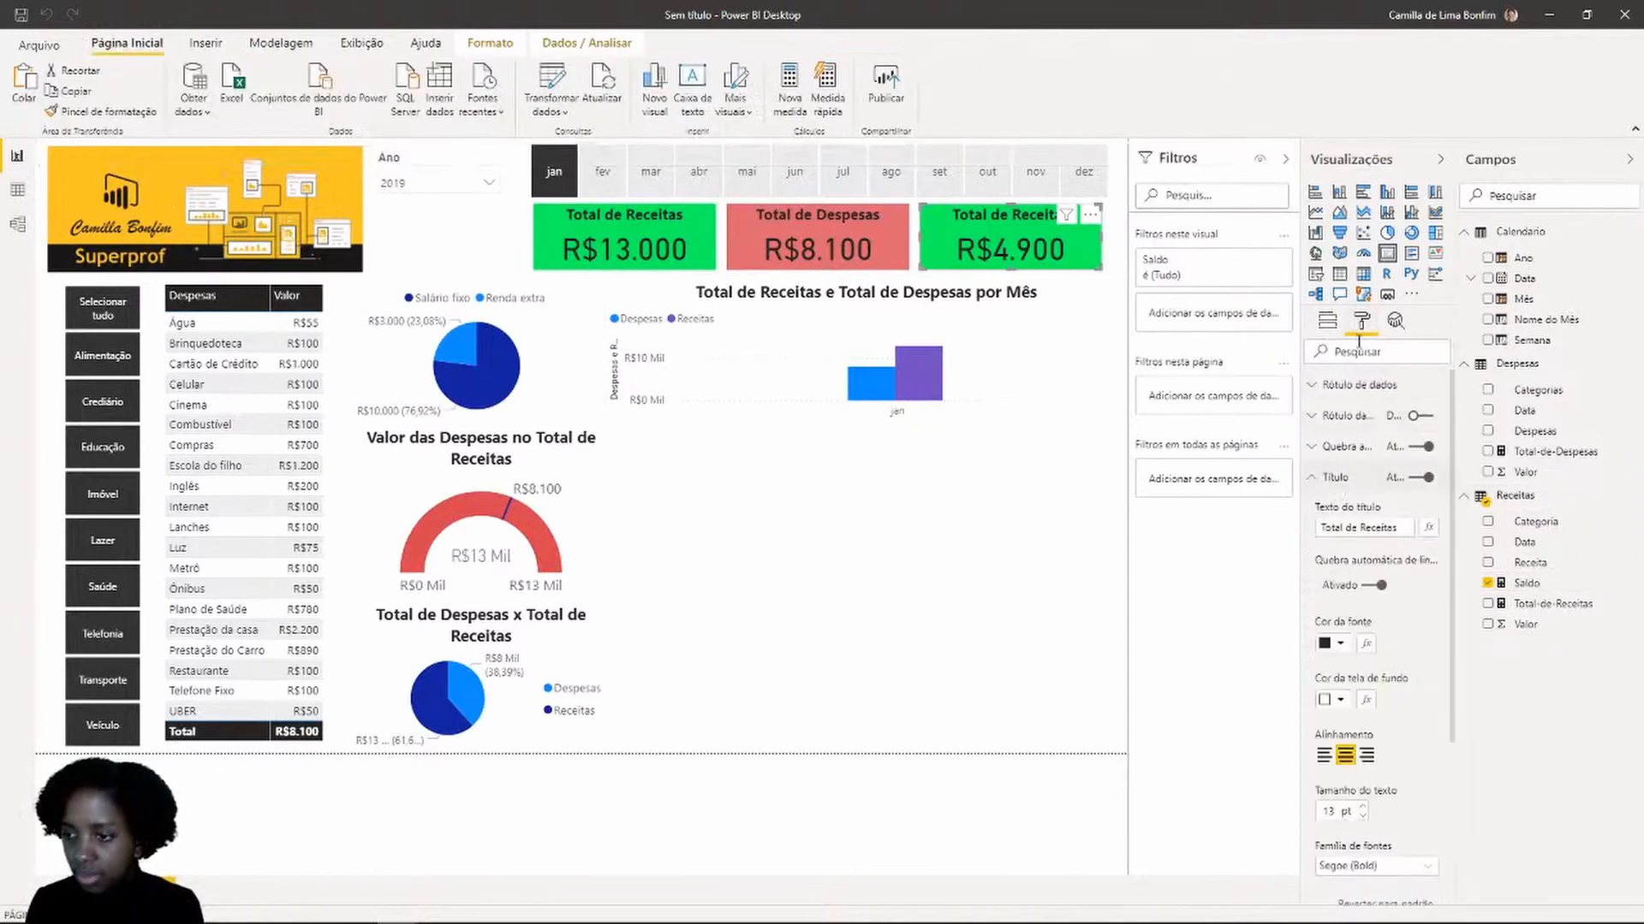
pyautogui.click(1361, 528)
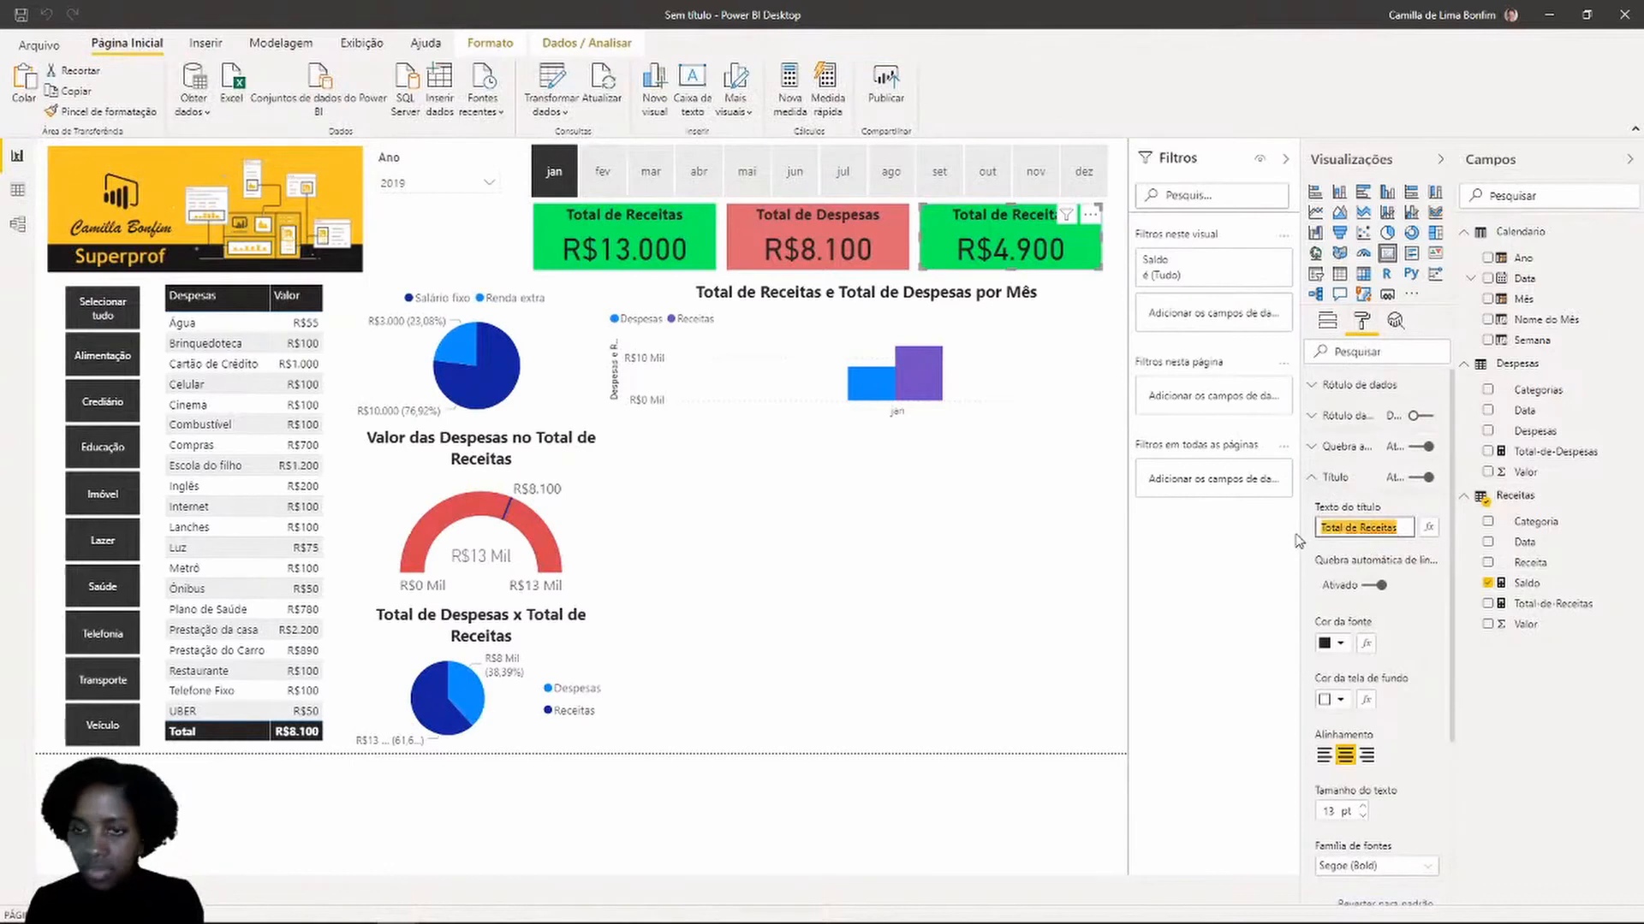
pyautogui.write('Saldo de')
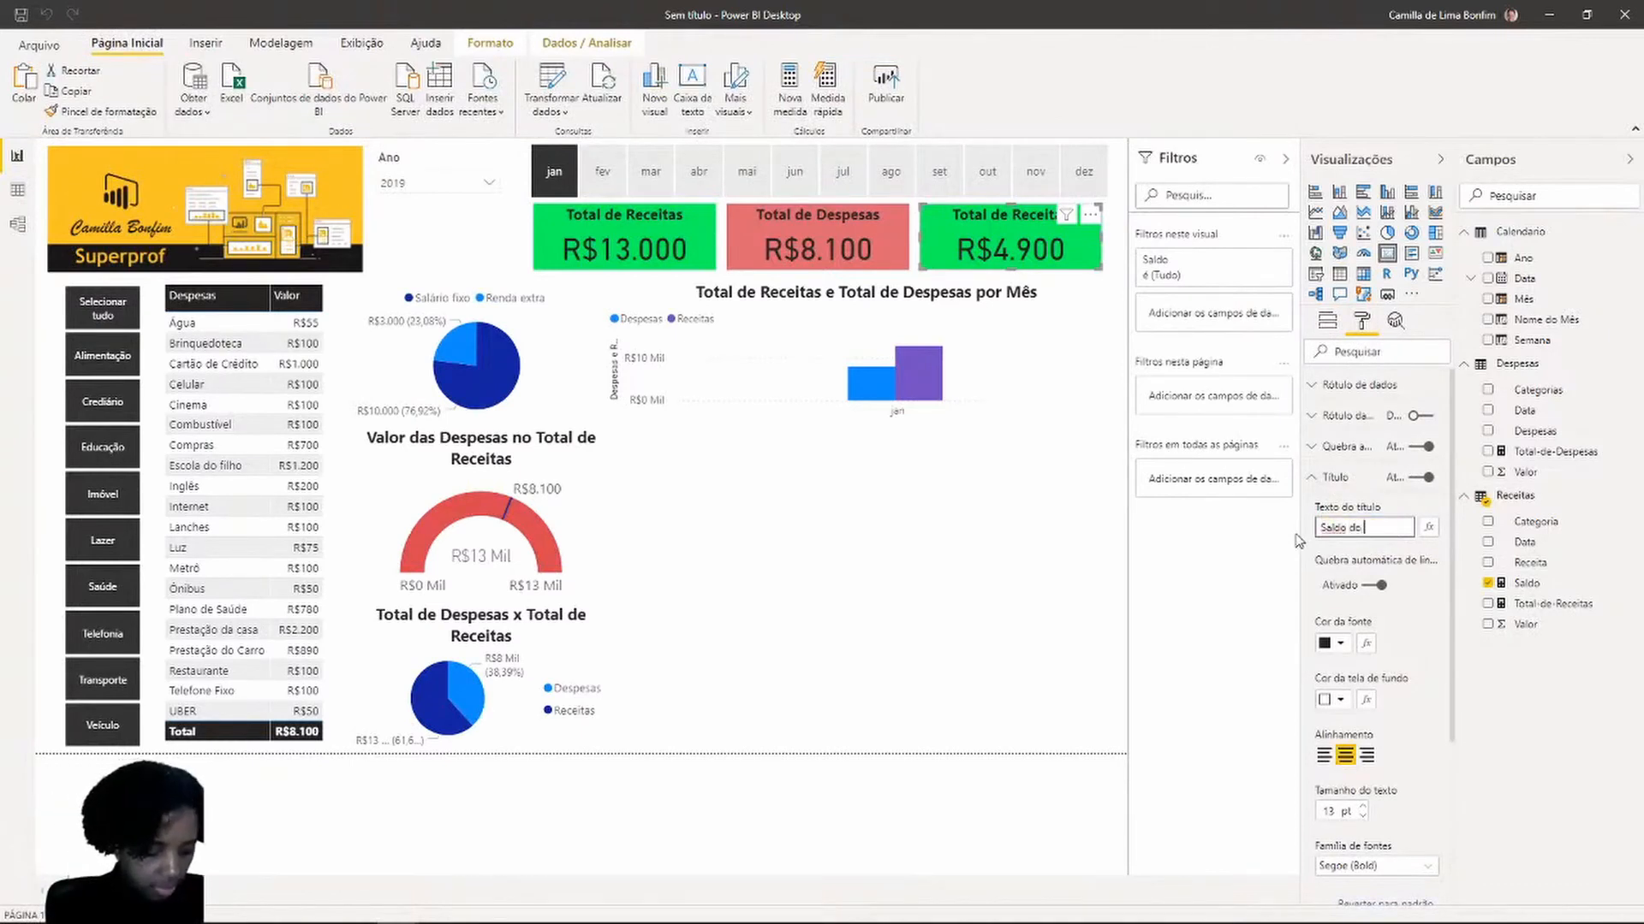
pyautogui.write('Periodo')
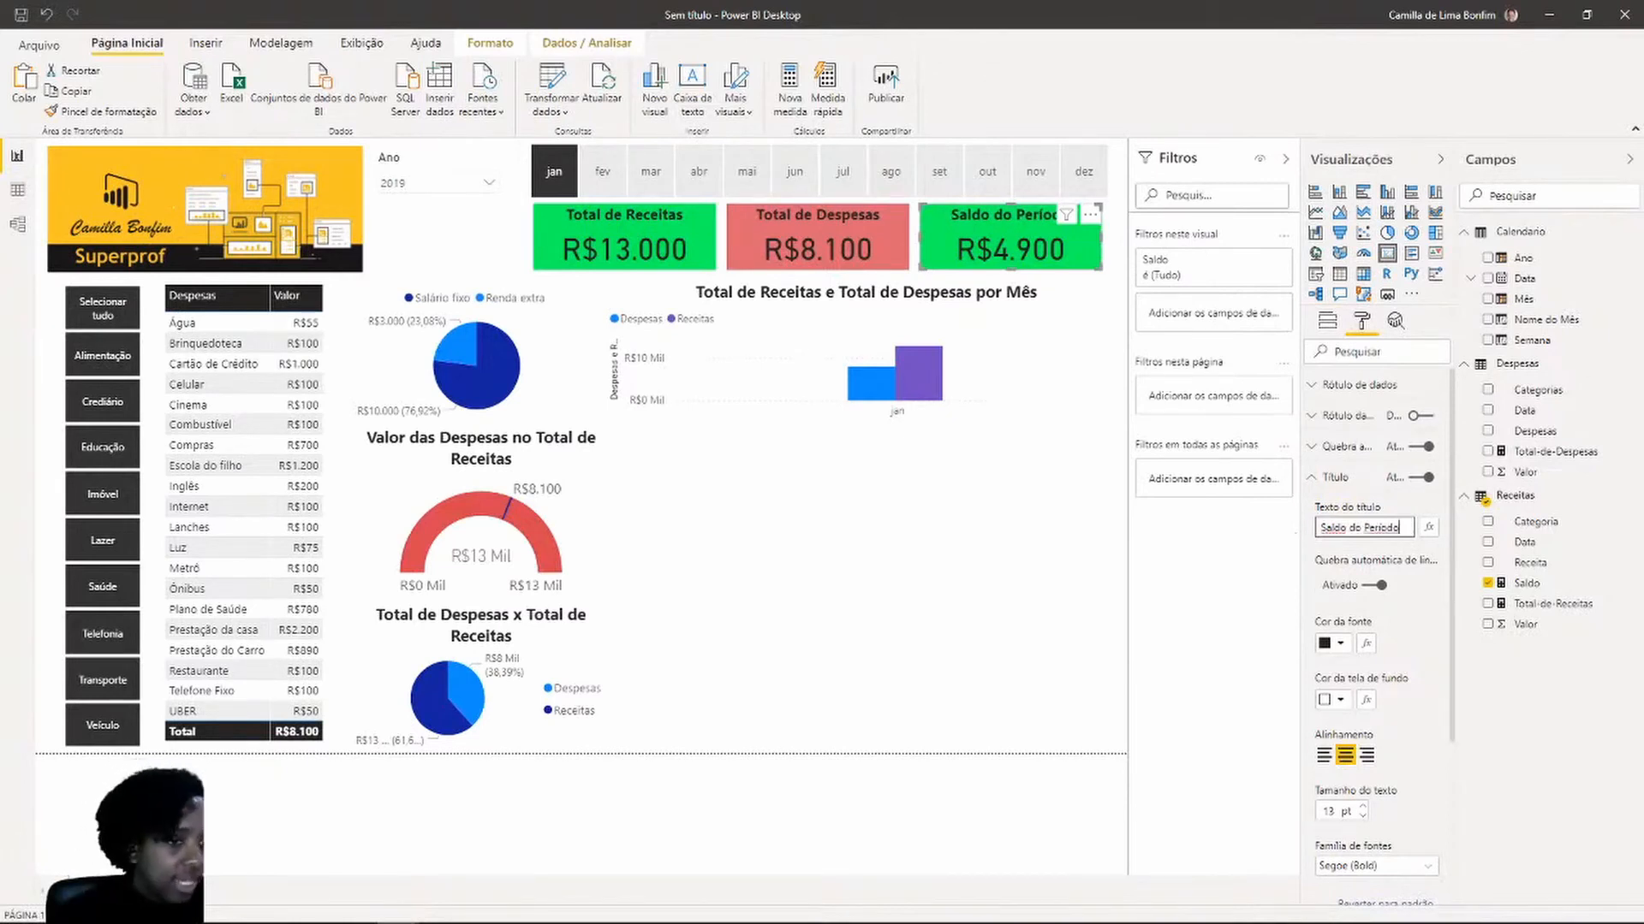
pyautogui.click(1560, 600)
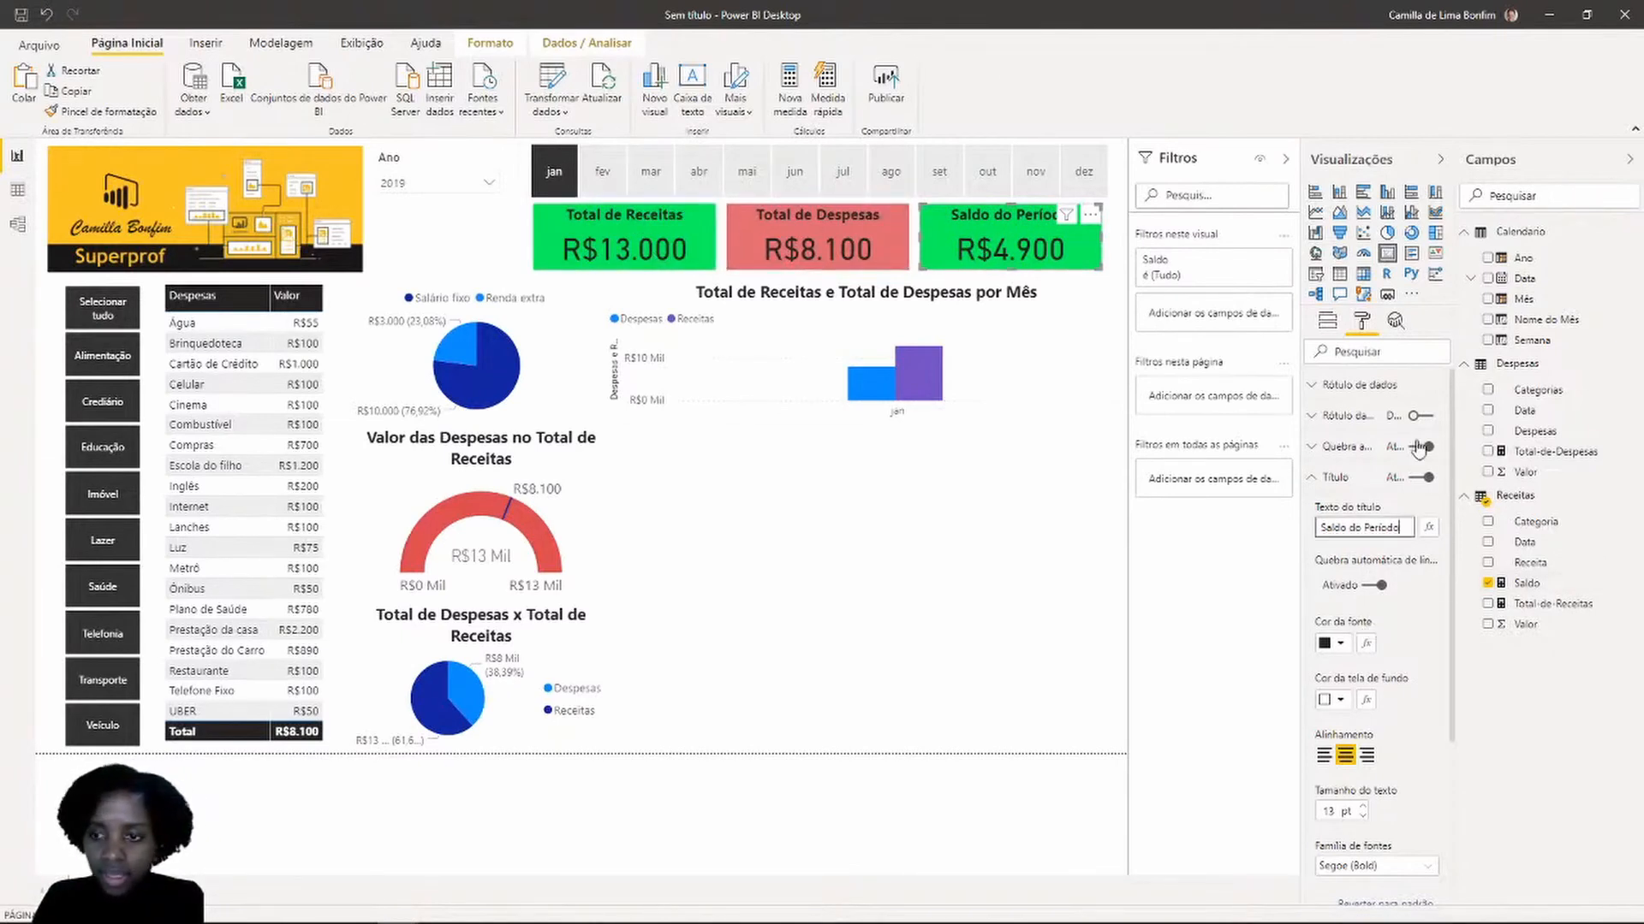
pyautogui.click(1316, 479)
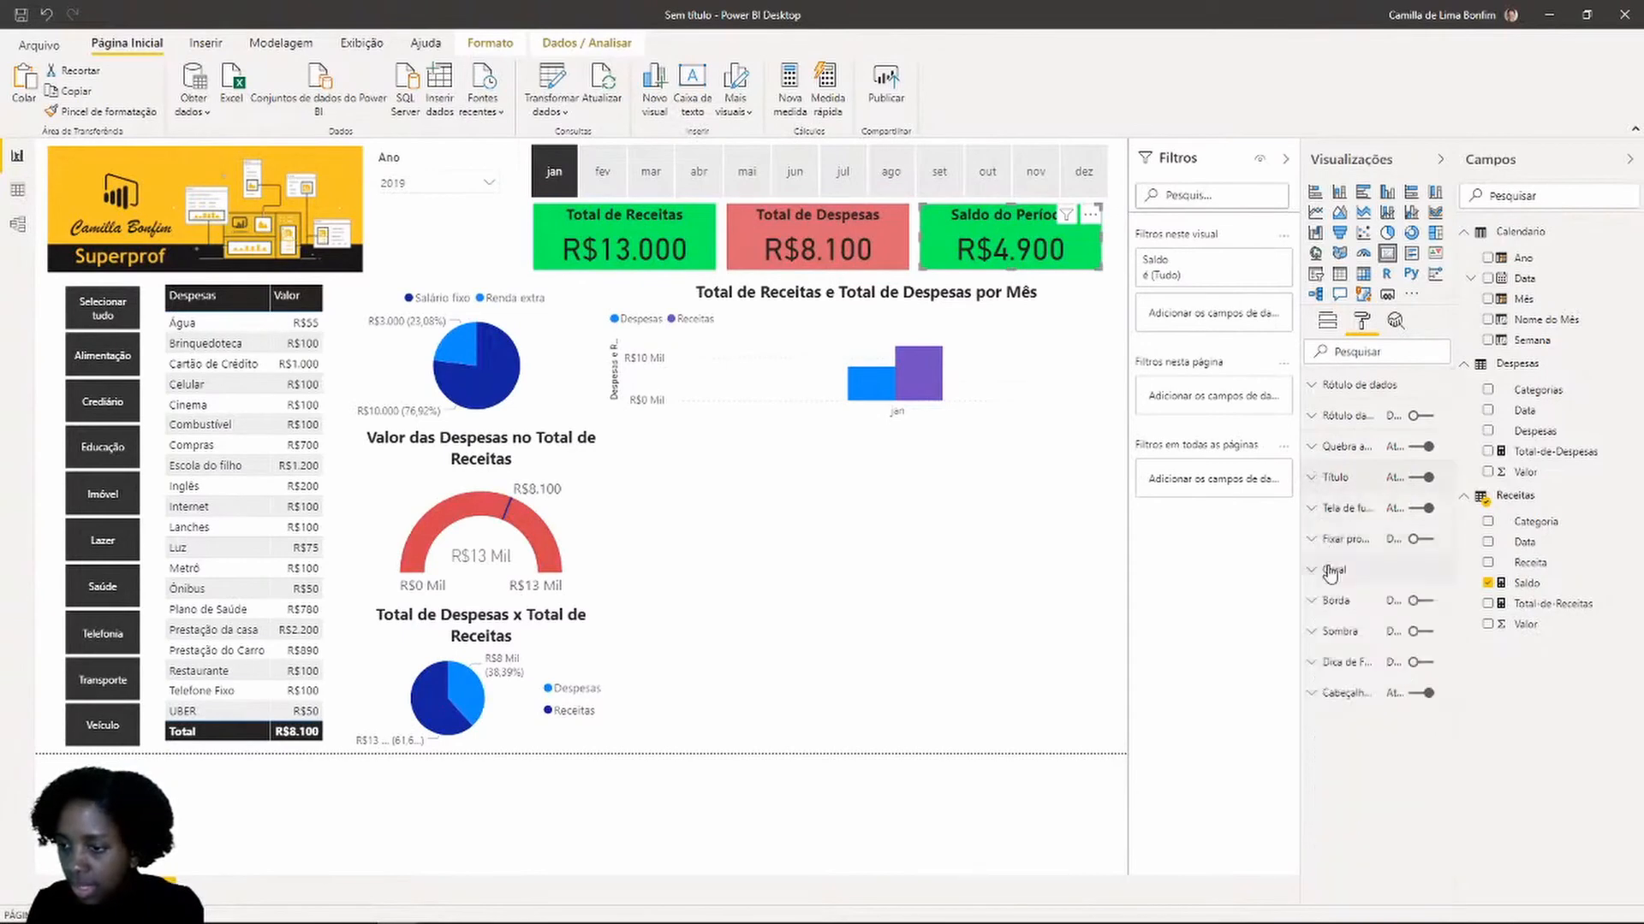
# Set the Saldo do Período card's background to the theme's orange with 37% transparency
pyautogui.click(1346, 510)
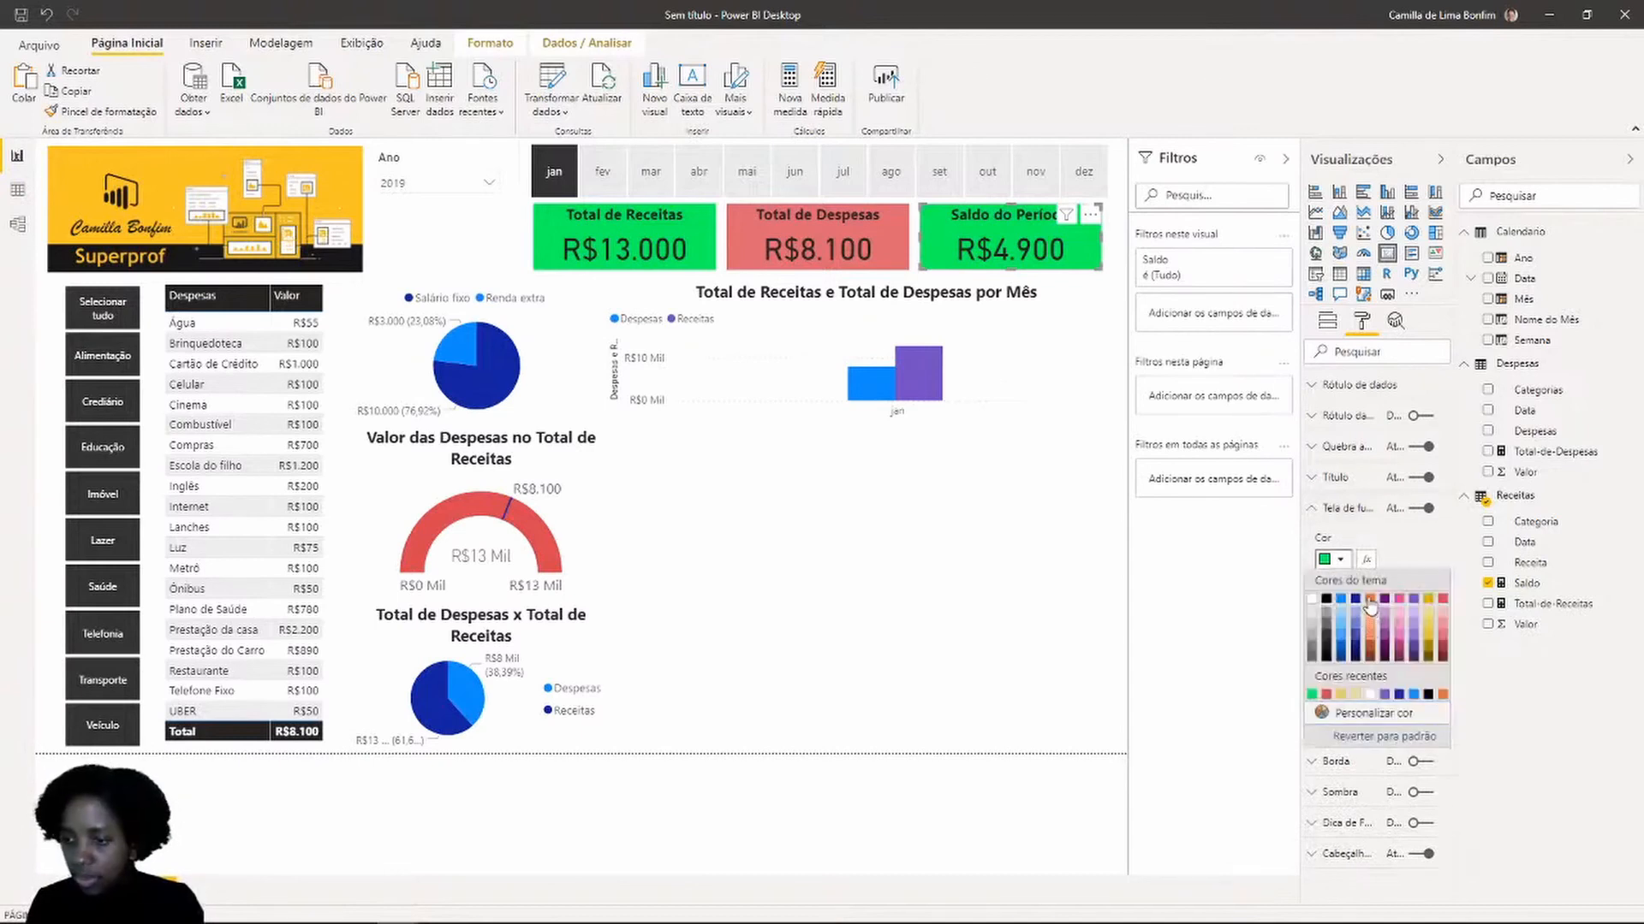
pyautogui.click(1370, 600)
pyautogui.moveTo(1370, 623); pyautogui.dragTo(1392, 621)
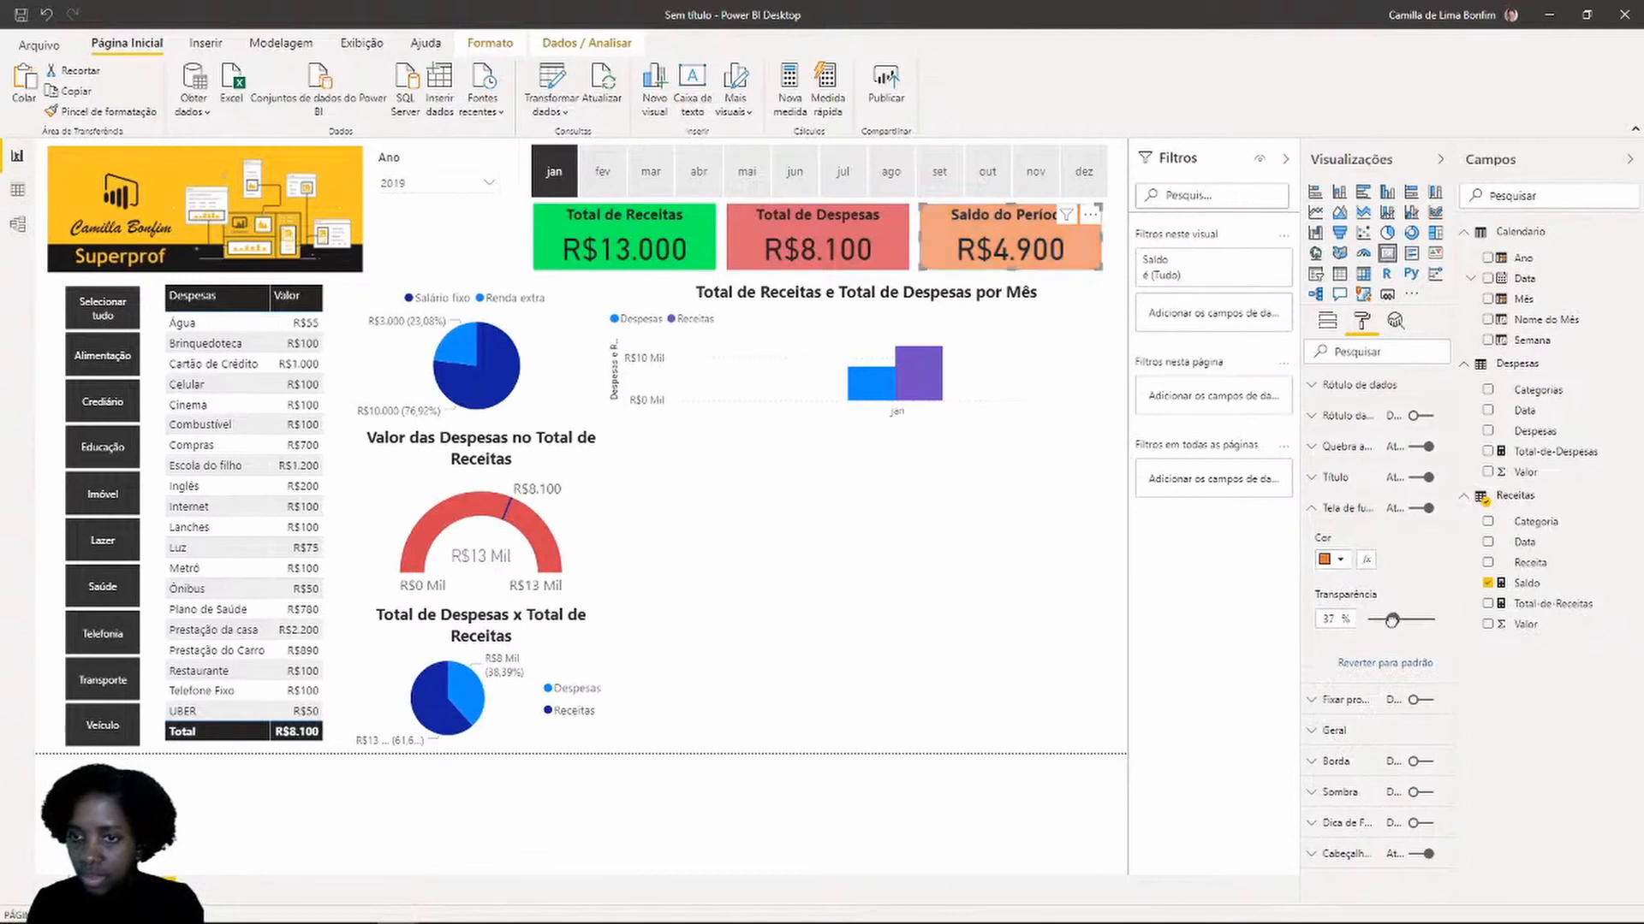
pyautogui.click(1009, 622)
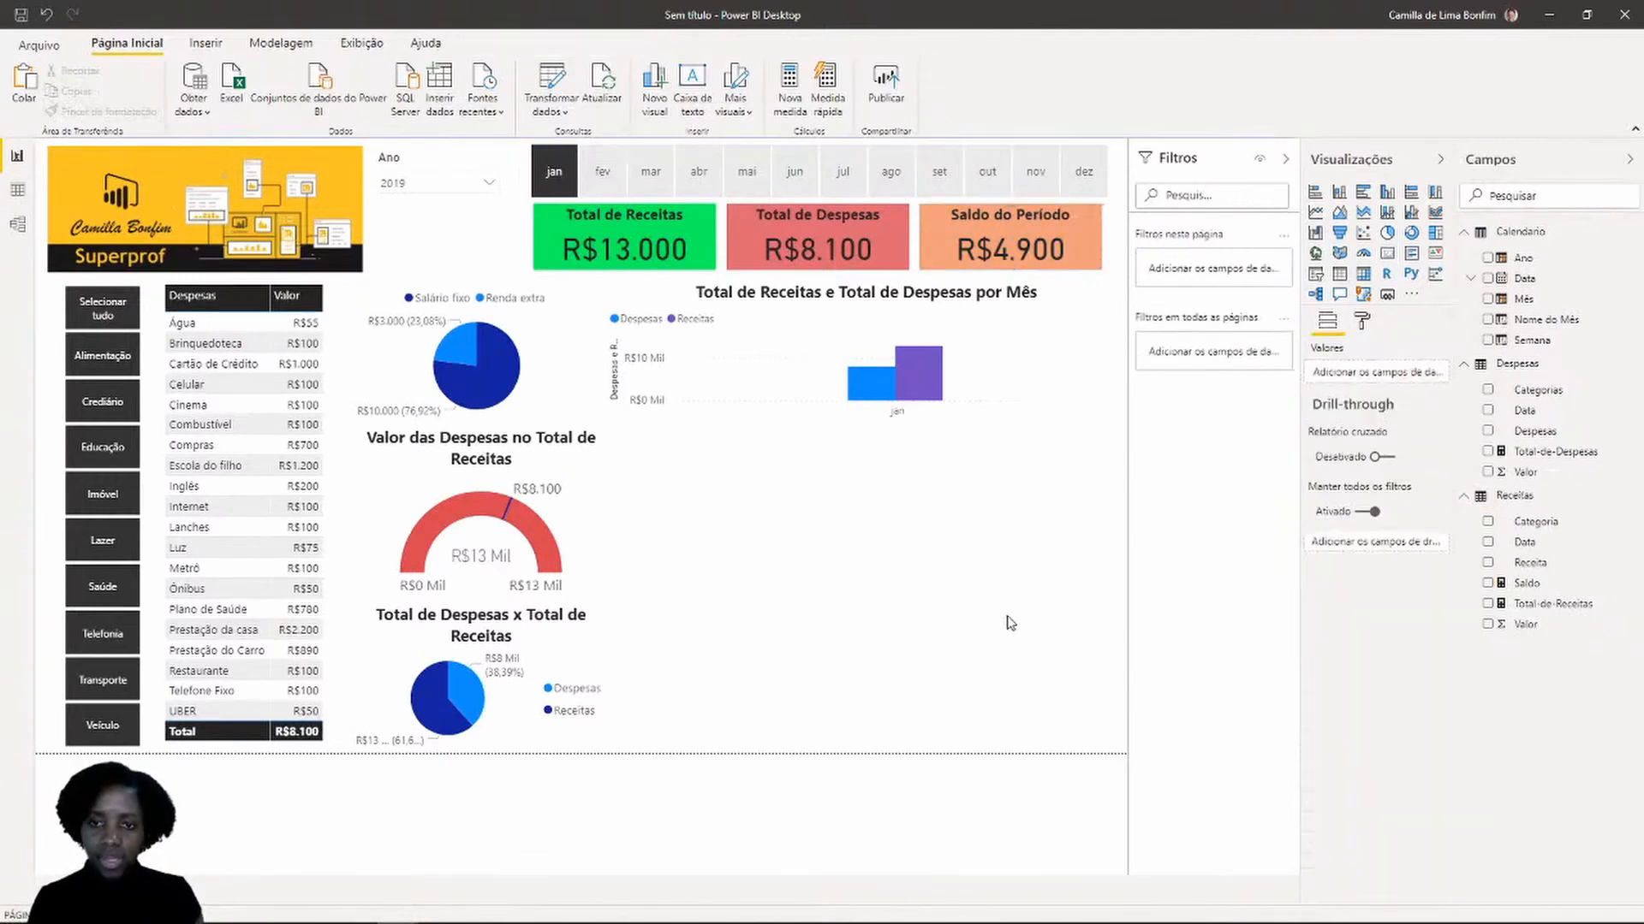
# Filter the dashboard month by month from fev through jul and return to jan to check how the visuals respond
pyautogui.click(587, 192)
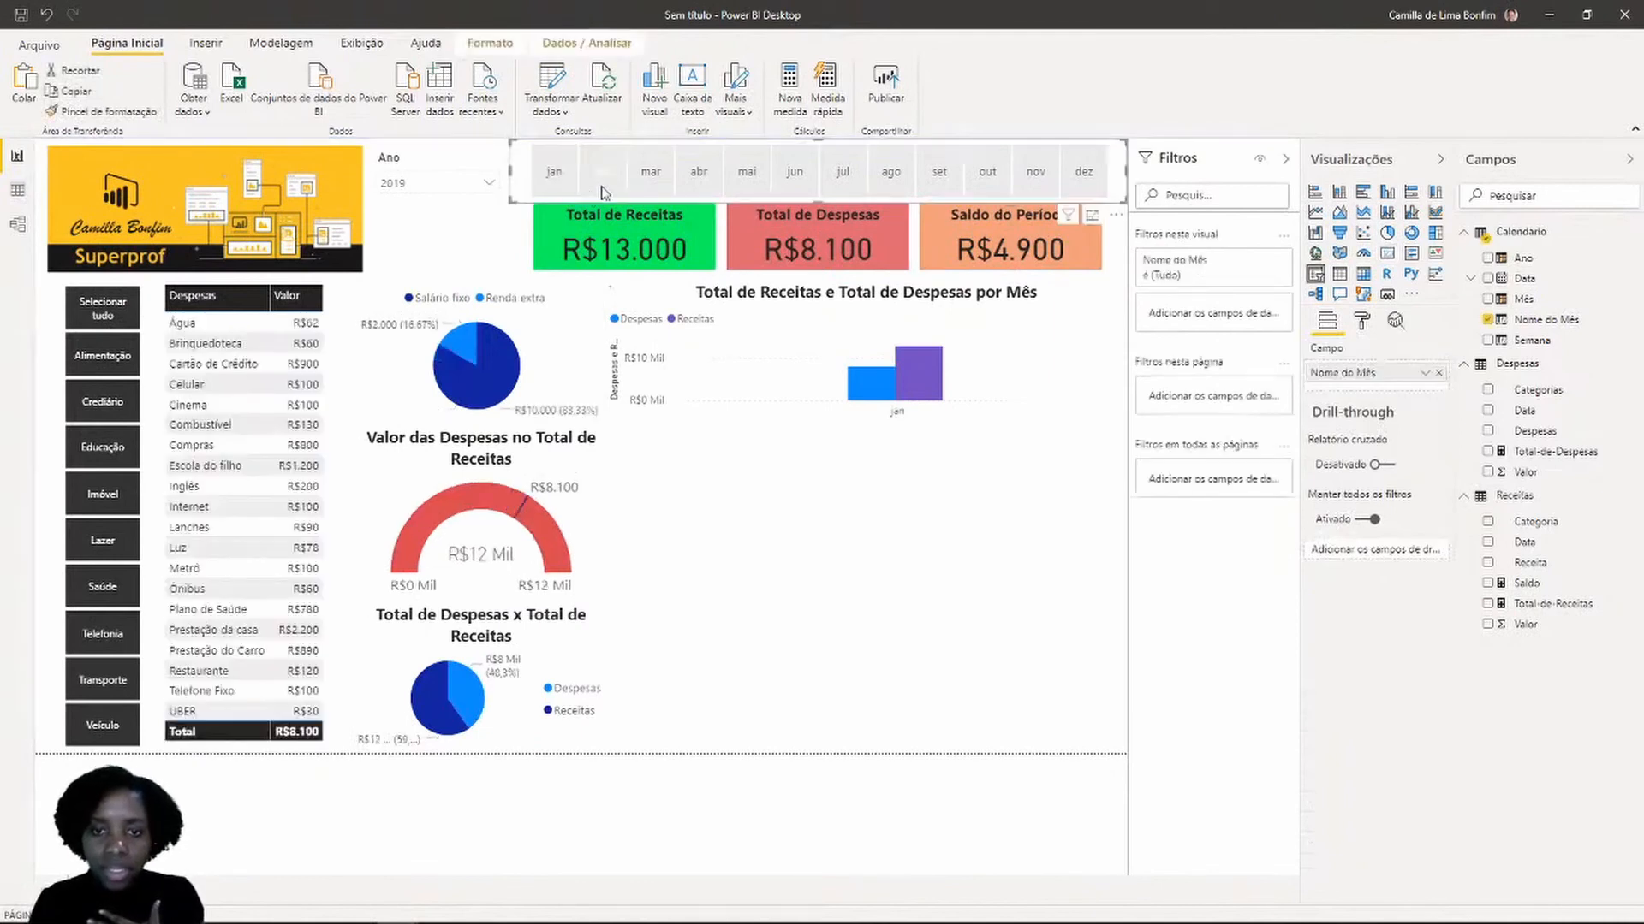
pyautogui.click(651, 171)
pyautogui.click(698, 171)
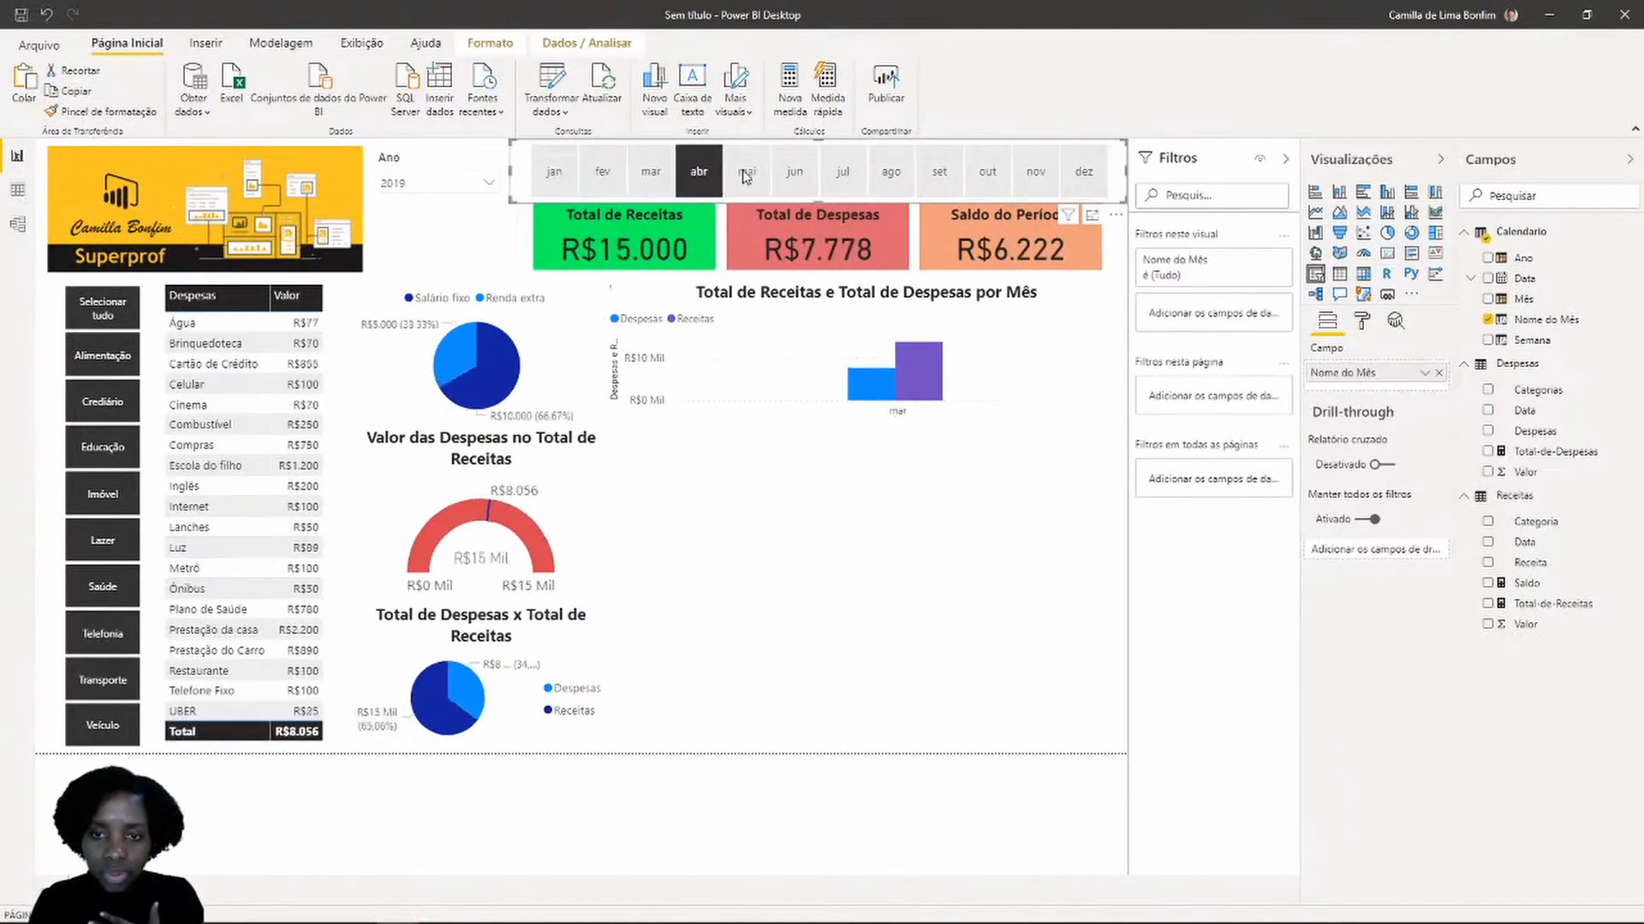
pyautogui.click(746, 171)
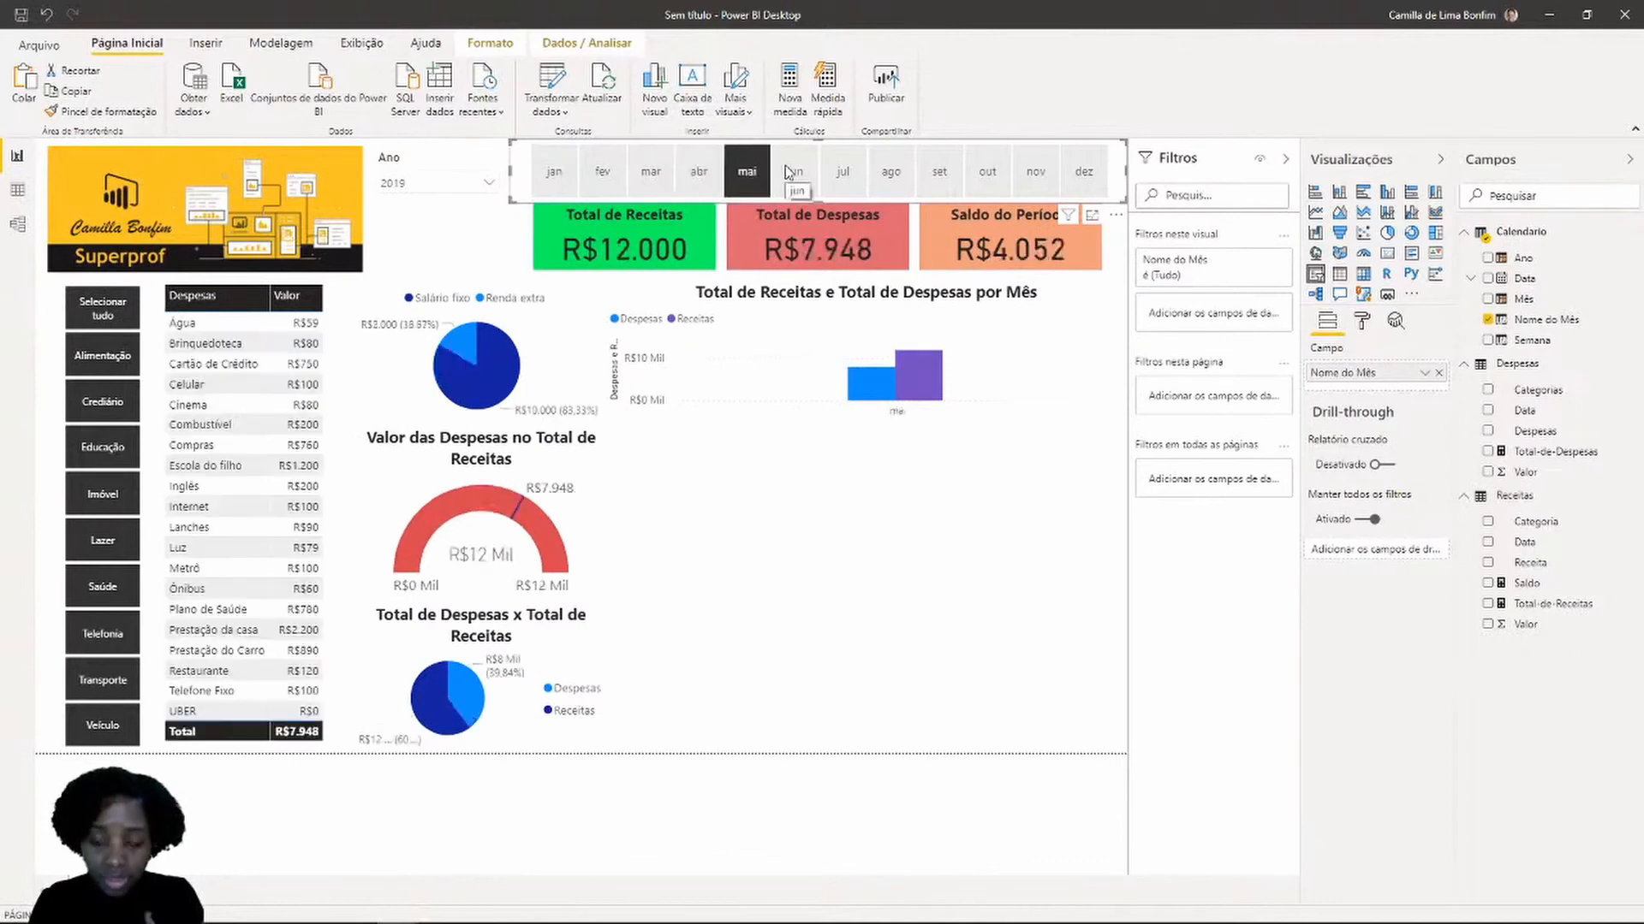
pyautogui.click(791, 171)
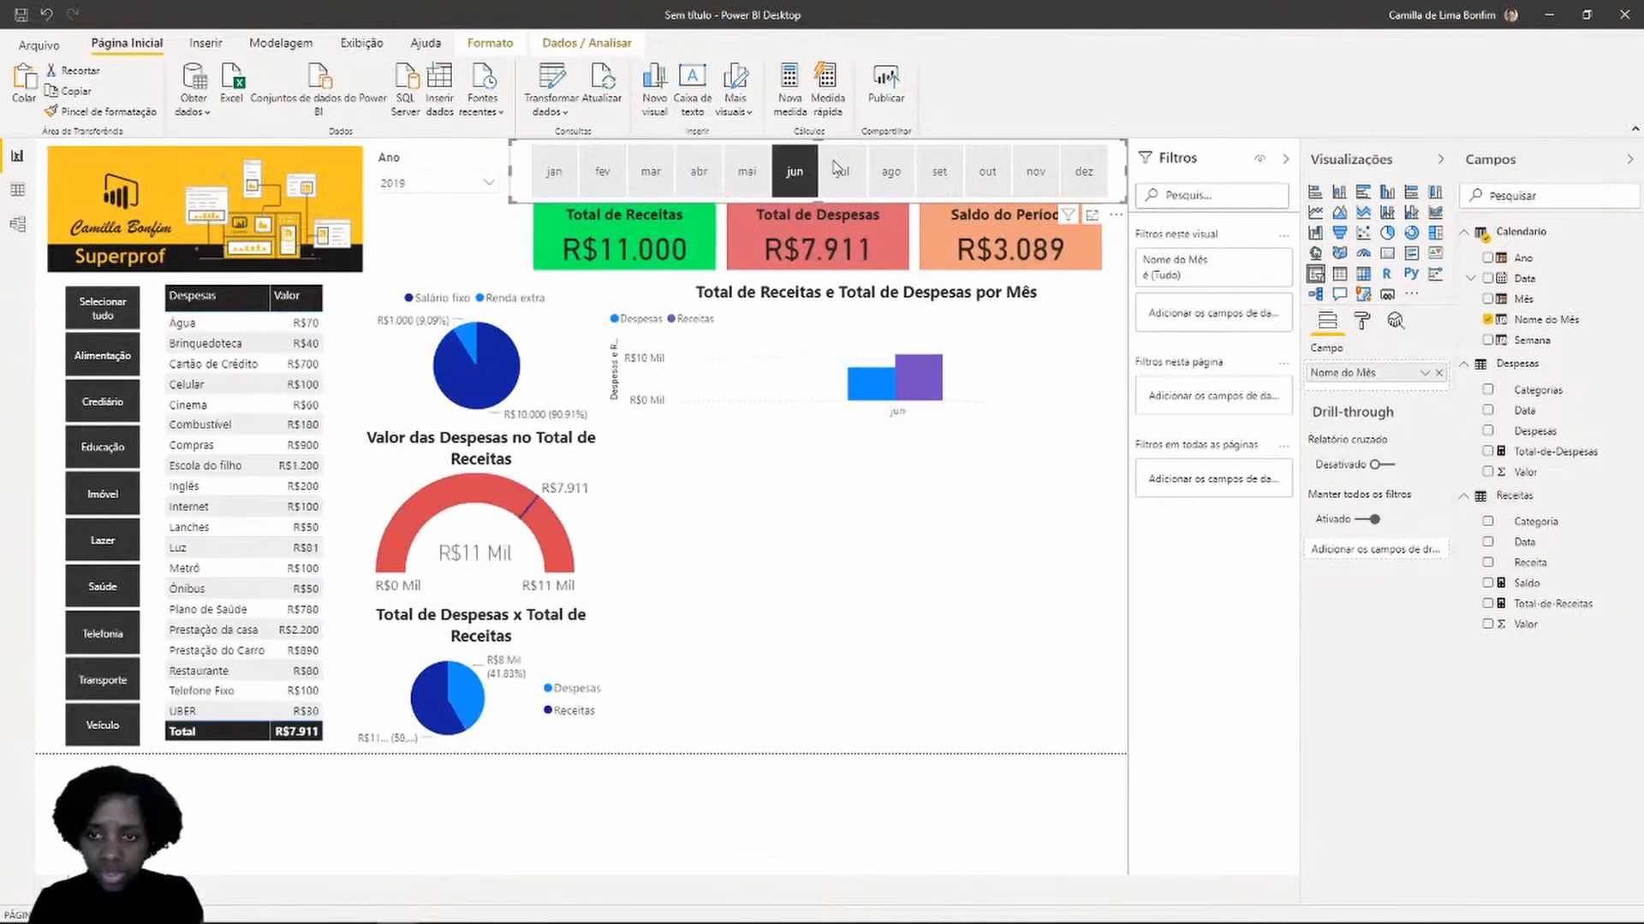
pyautogui.click(826, 169)
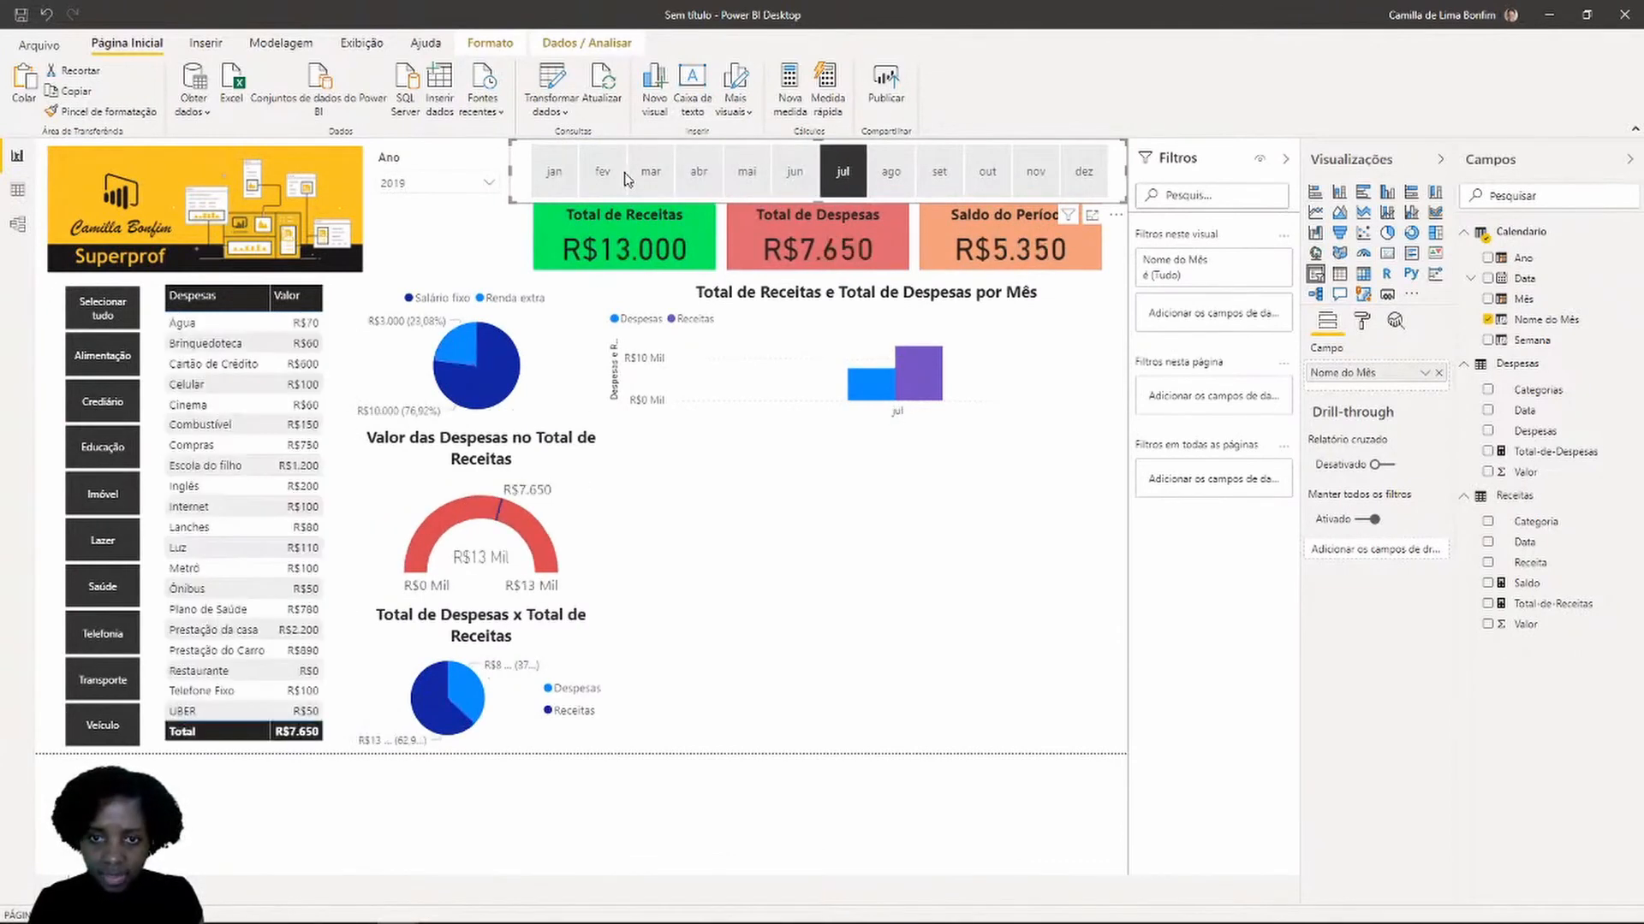
pyautogui.click(615, 174)
pyautogui.click(568, 173)
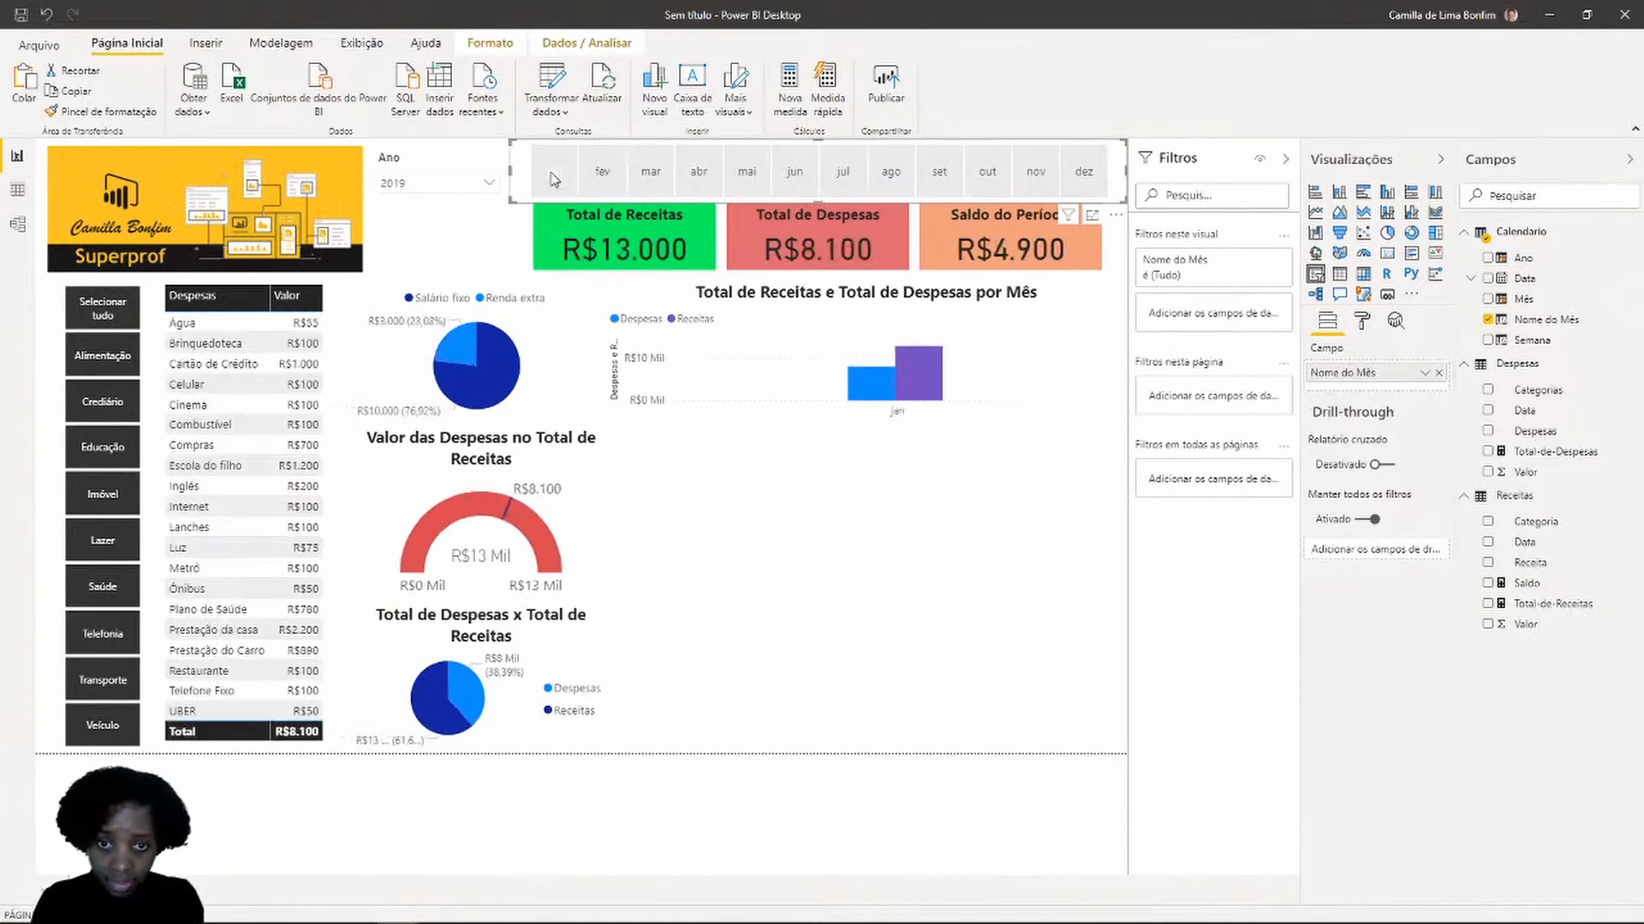
# Switch the Ano filter to 2020 and back to 2019, and clear the month selection to compare the monthly column chart
pyautogui.click(485, 184)
pyautogui.click(426, 220)
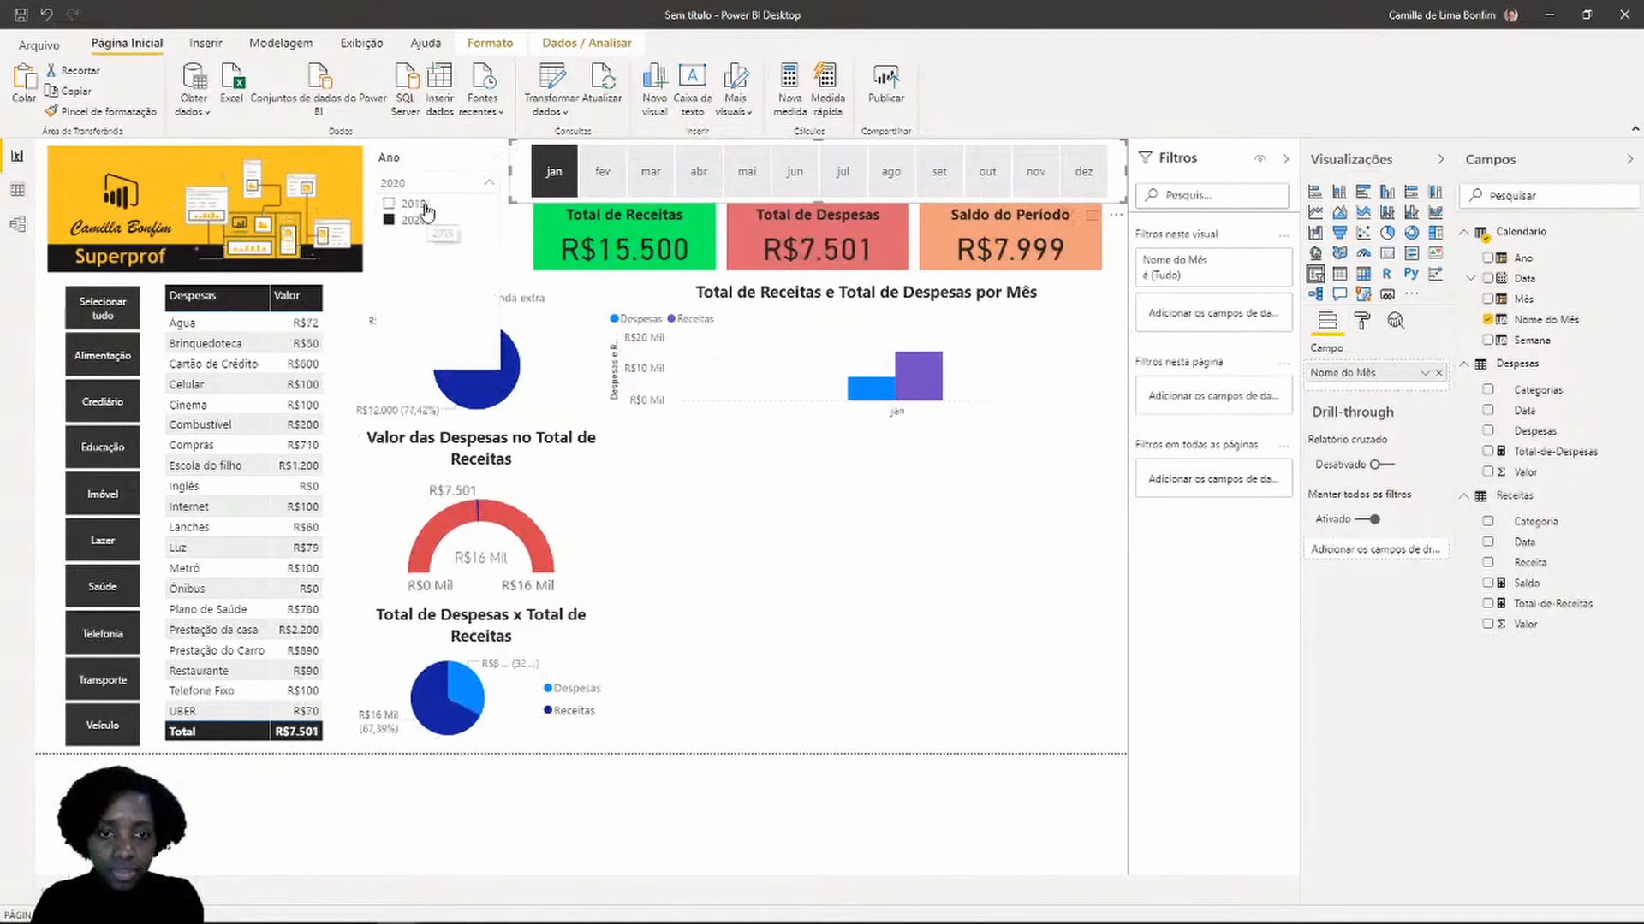
pyautogui.click(424, 206)
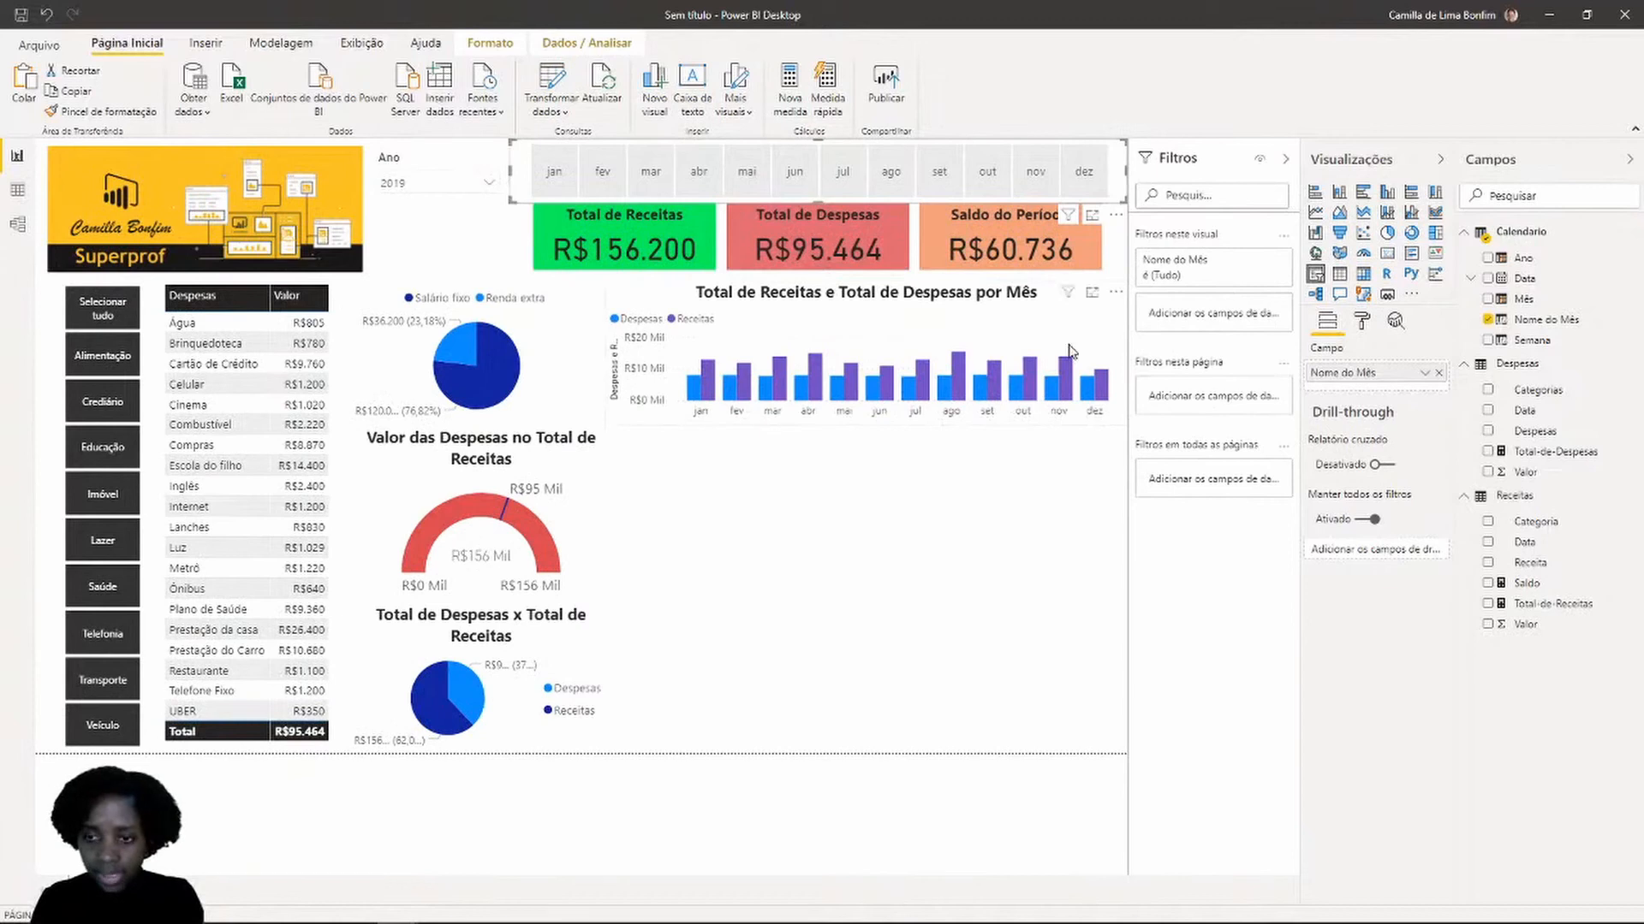
pyautogui.click(795, 554)
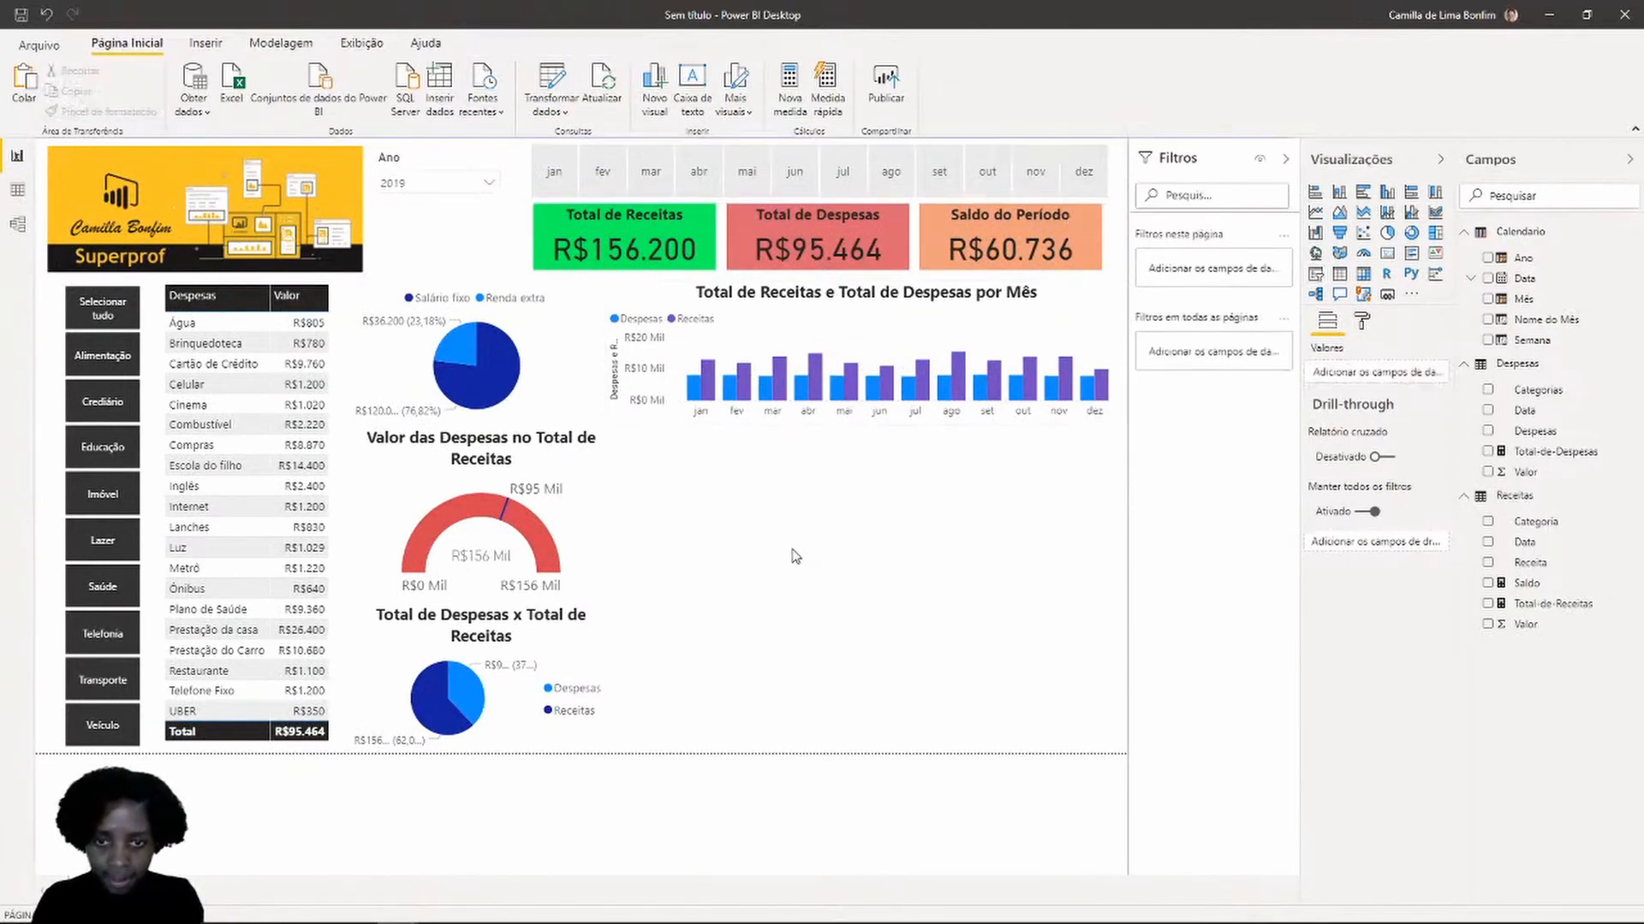
pyautogui.click(891, 338)
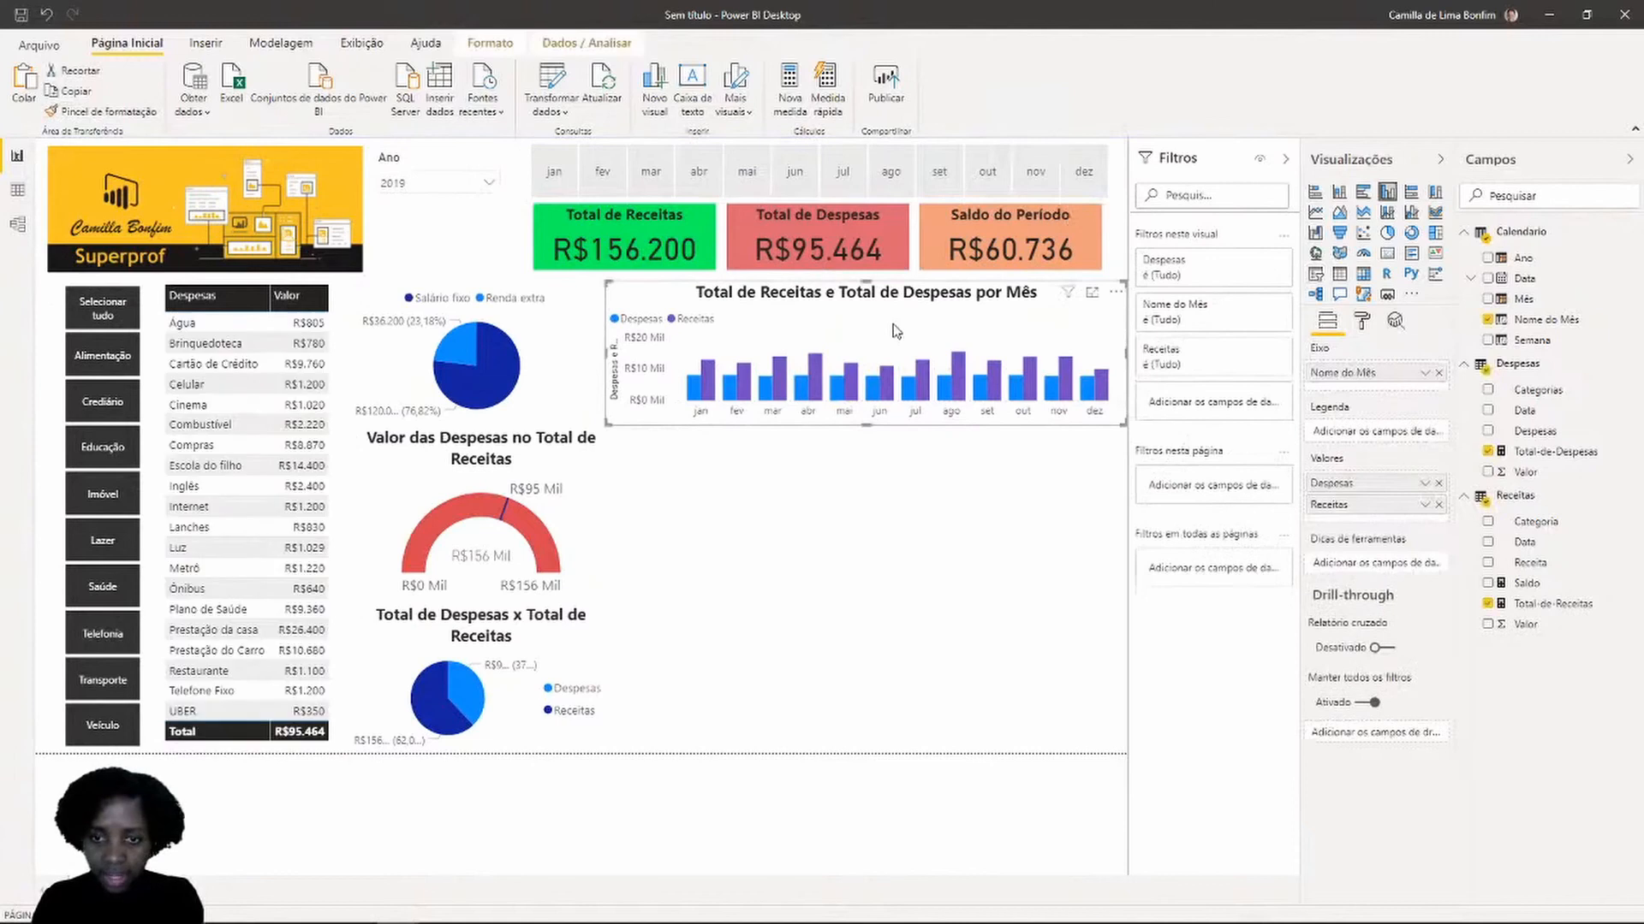
pyautogui.click(495, 44)
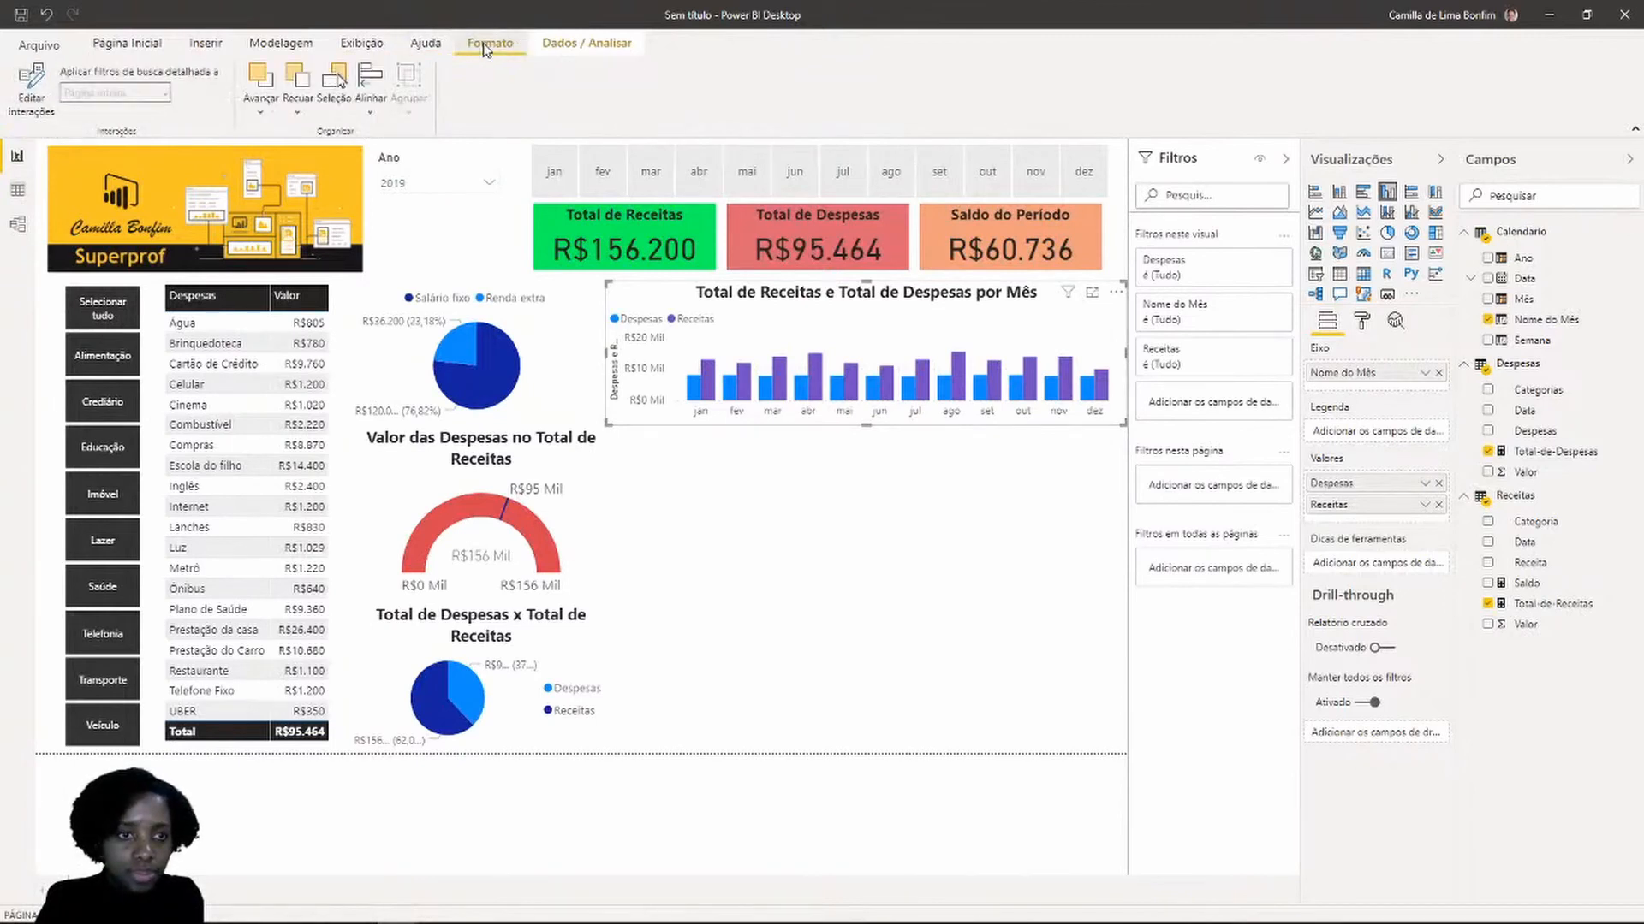
pyautogui.click(34, 85)
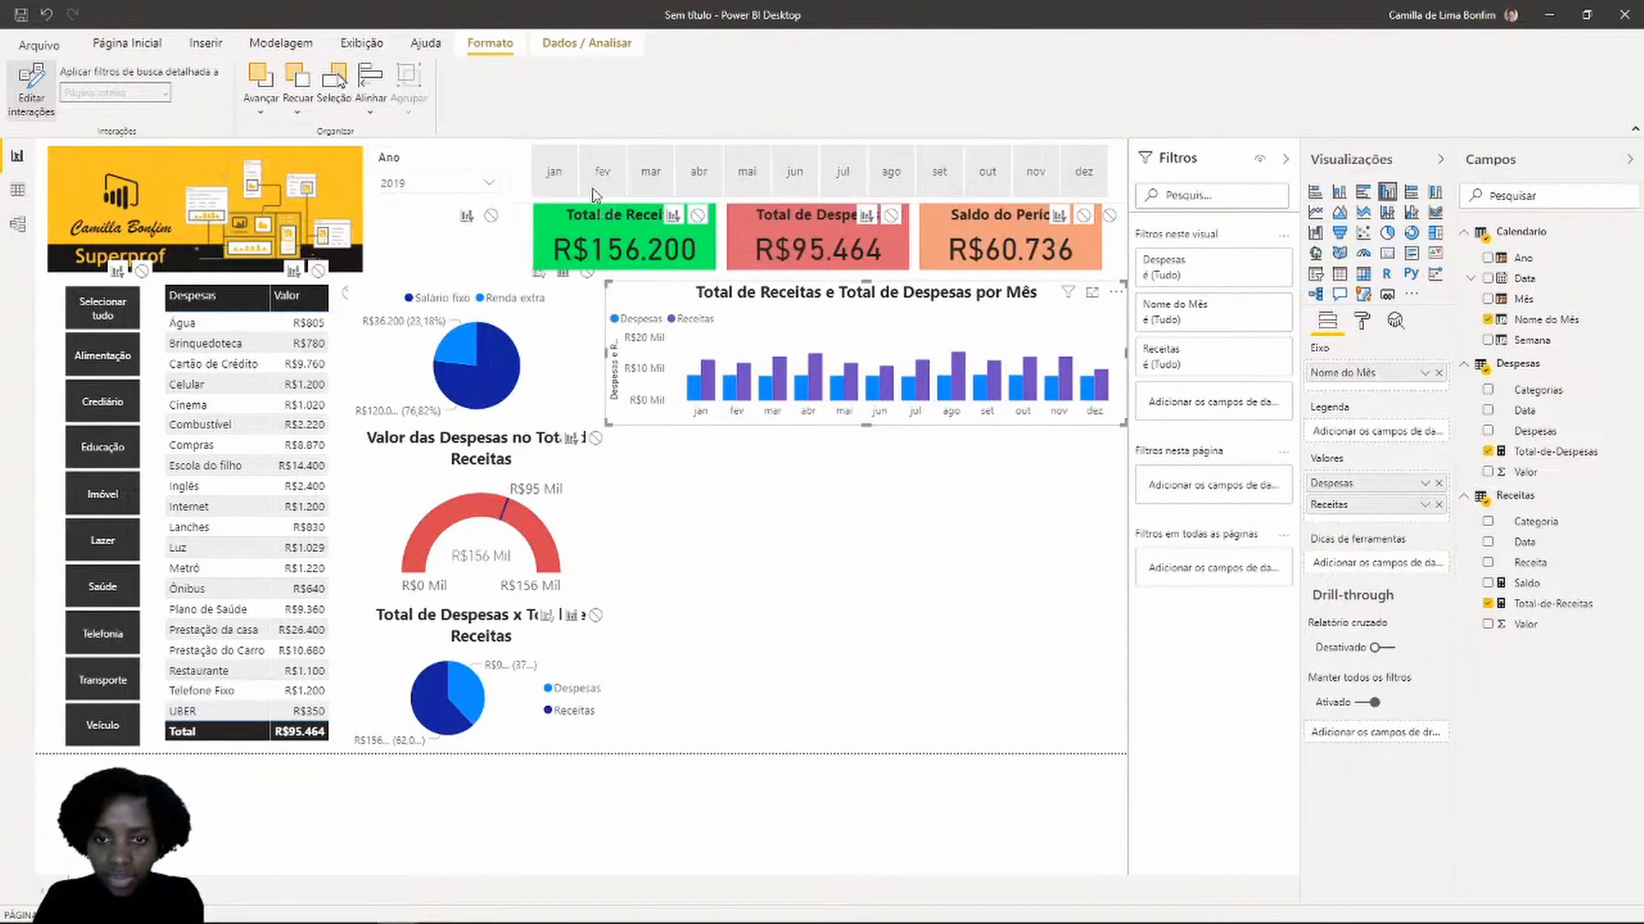
pyautogui.click(31, 87)
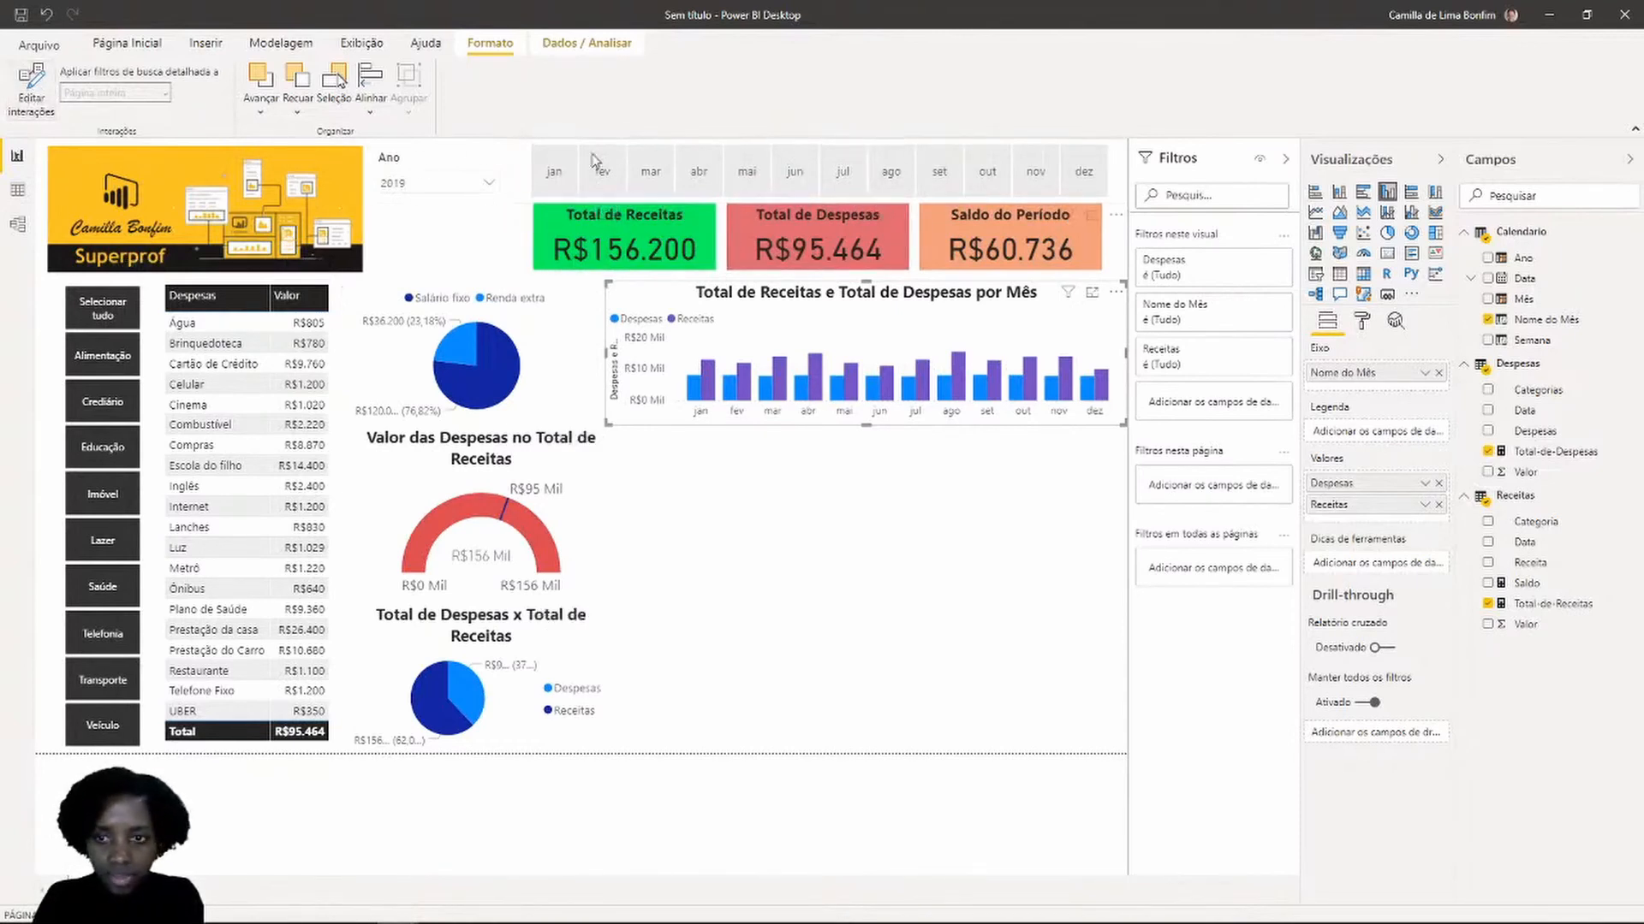
# Stop the month slicer from filtering the Total de Receitas e Total de Despesas por Mês chart, moving the slicer aside and back above the cards
pyautogui.moveTo(595, 160); pyautogui.dragTo(595, 483)
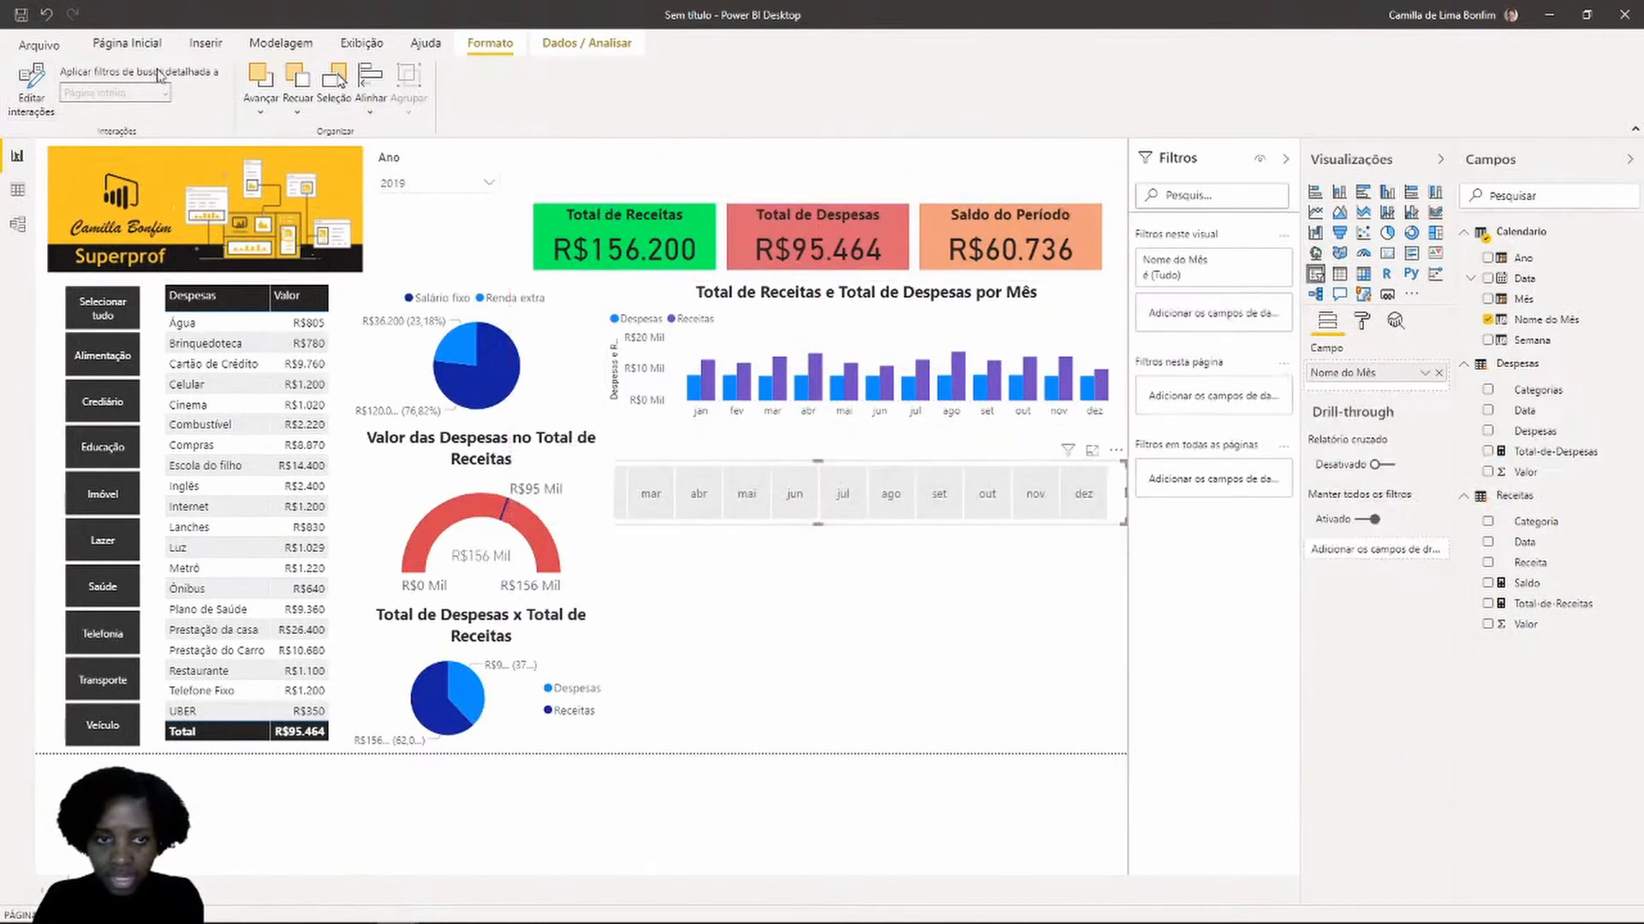
pyautogui.click(33, 81)
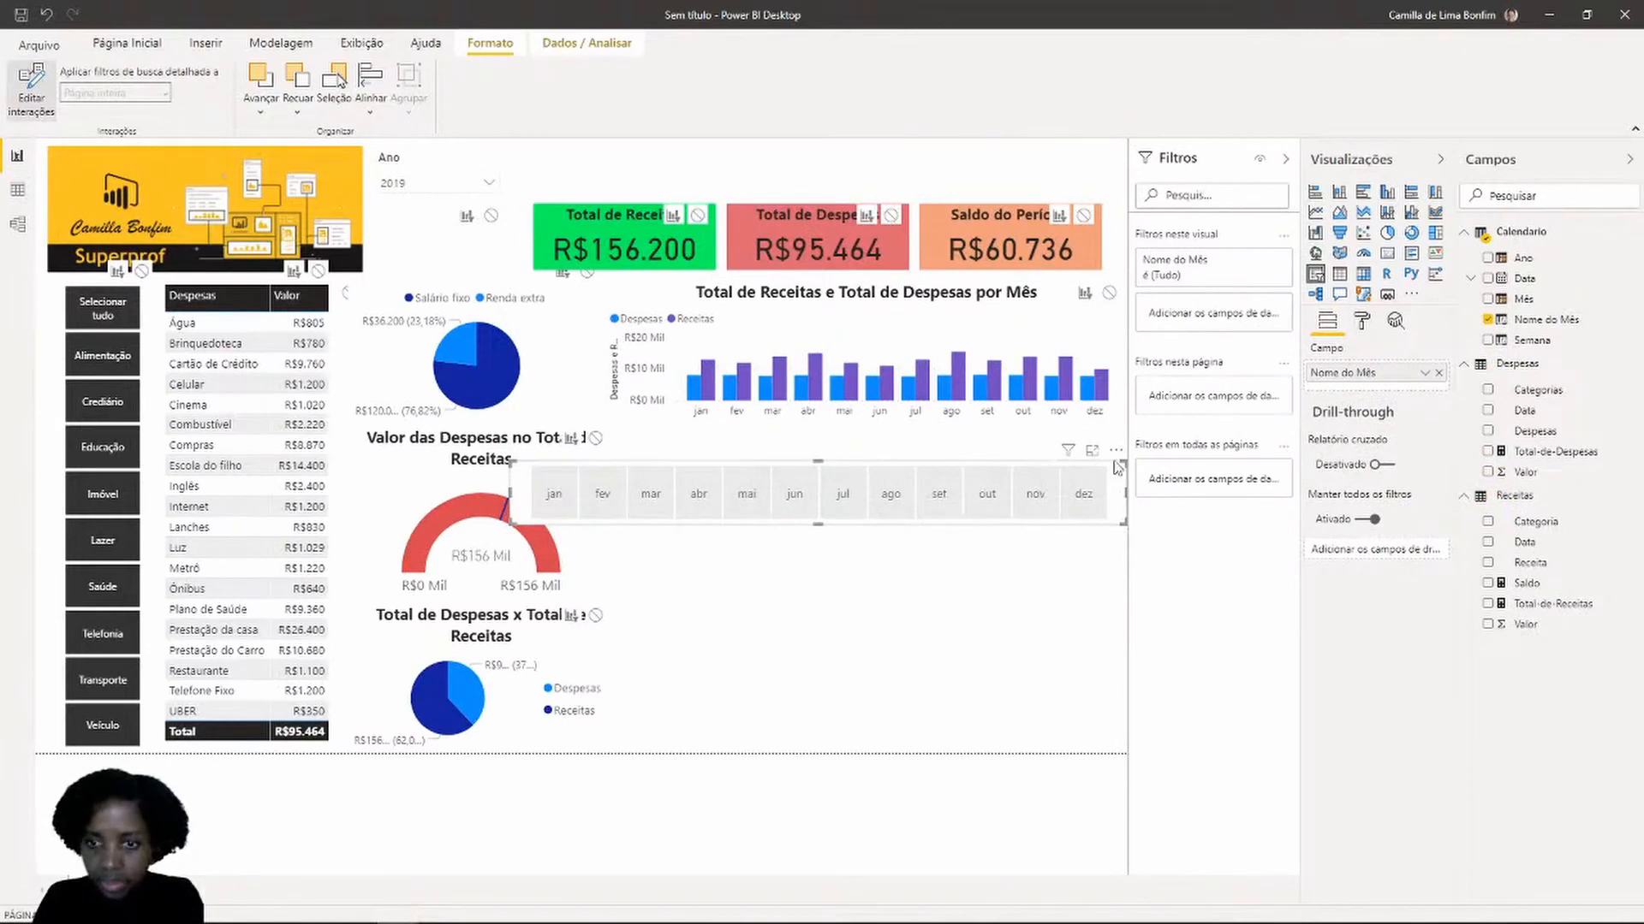
pyautogui.click(1109, 295)
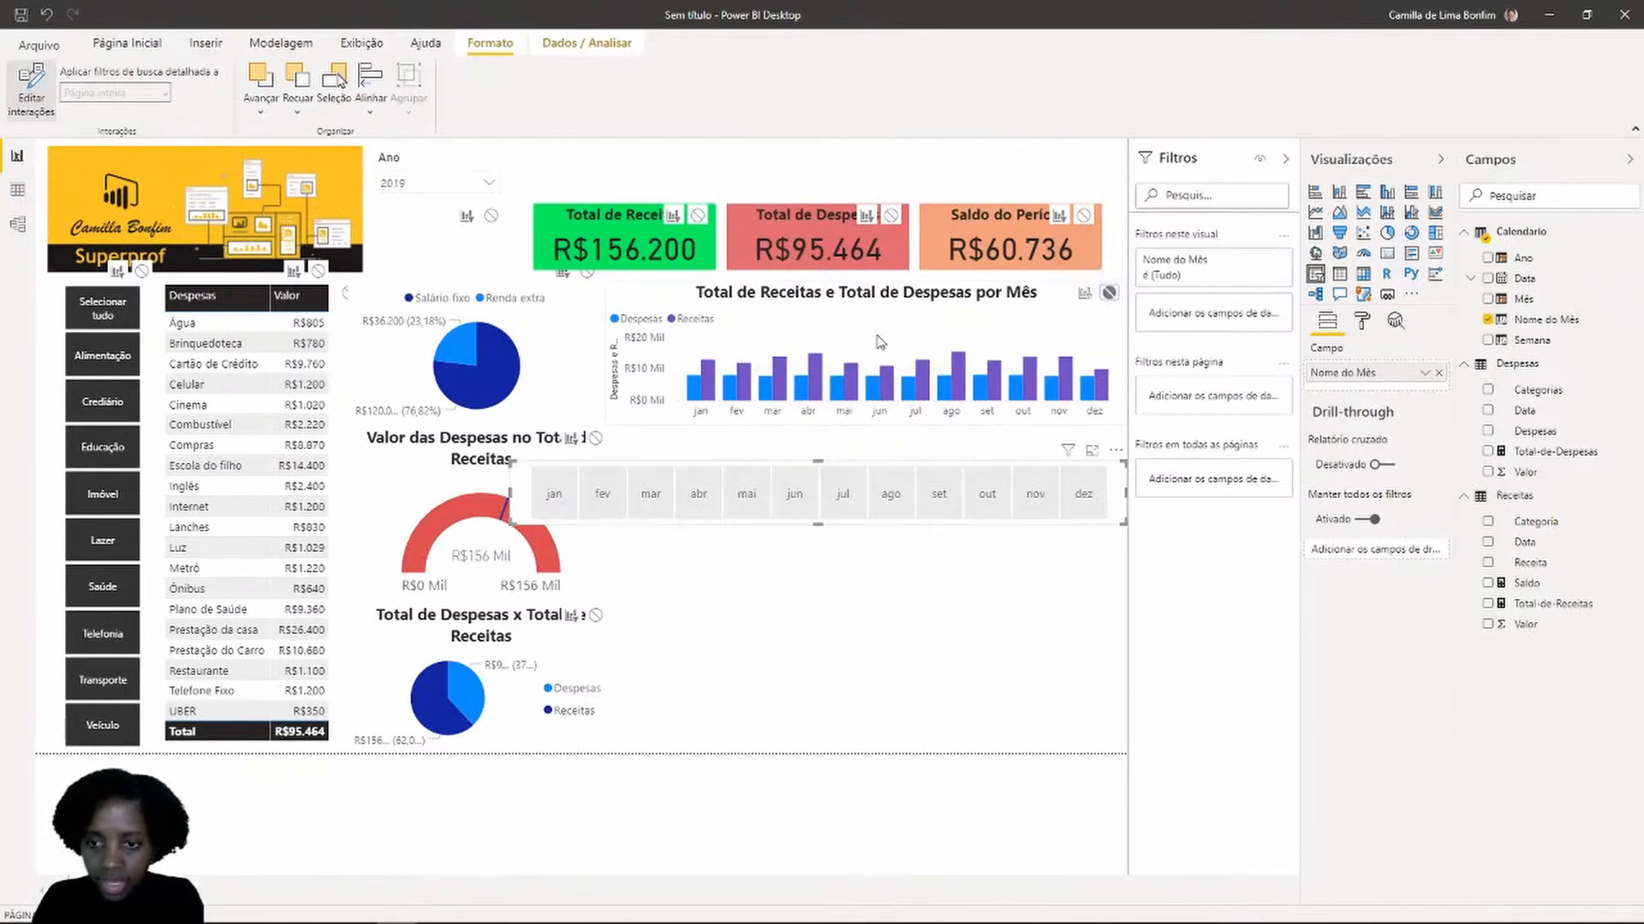
pyautogui.click(33, 86)
pyautogui.moveTo(1109, 505); pyautogui.dragTo(1111, 183)
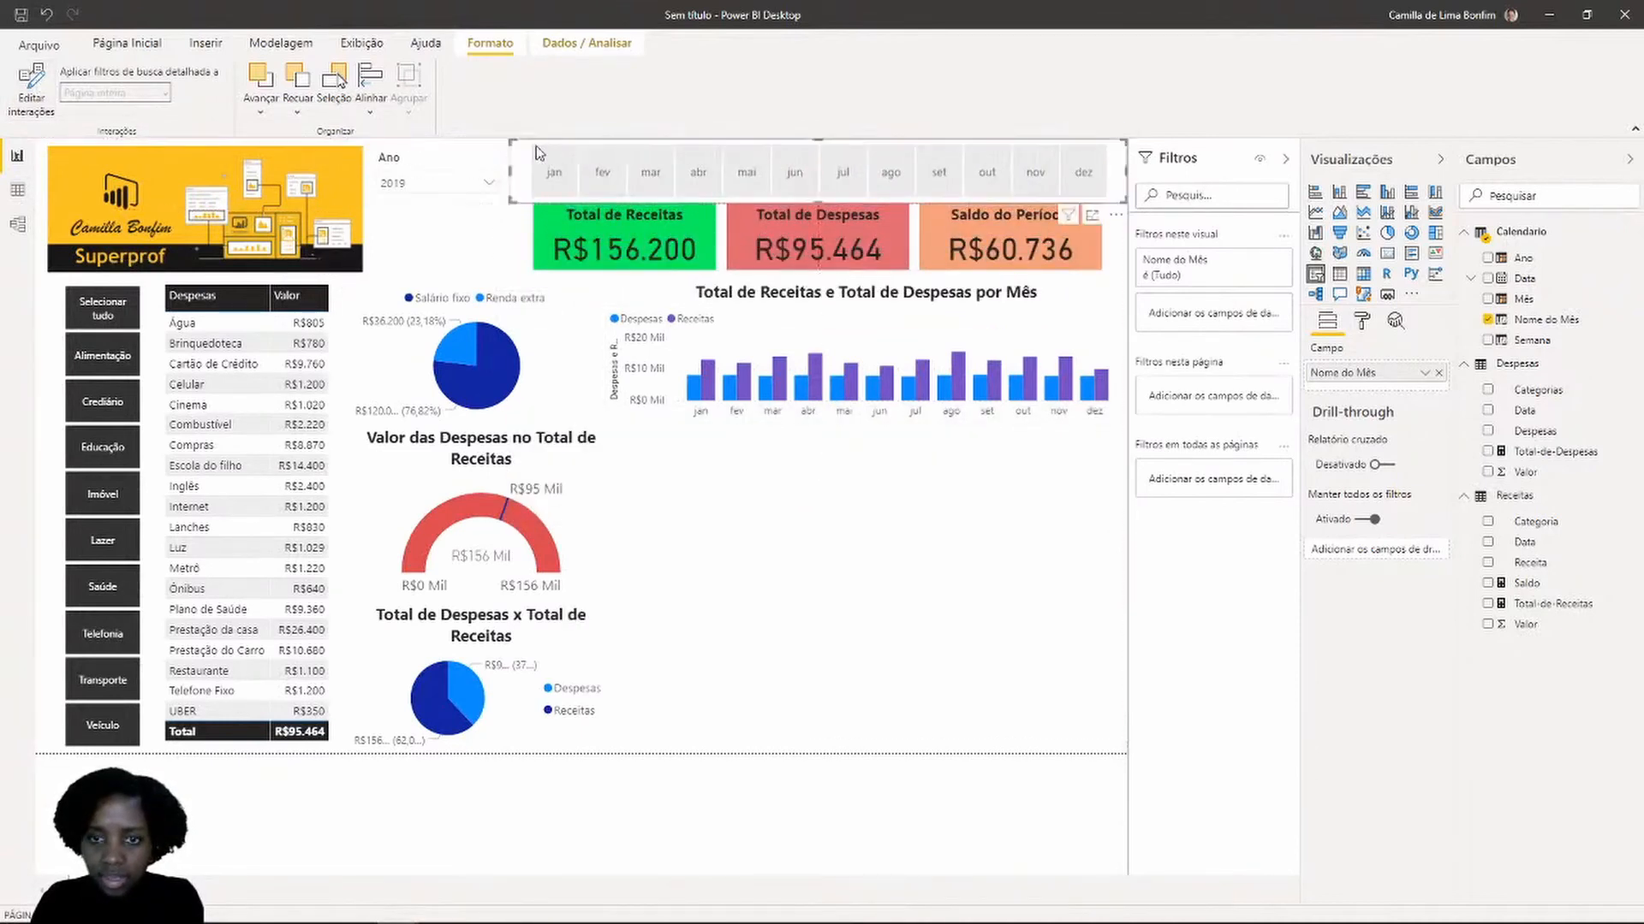
# Test the month slicer with jan, mar, abr, mai and jun, and return to jan to check the monthly column chart
pyautogui.click(565, 175)
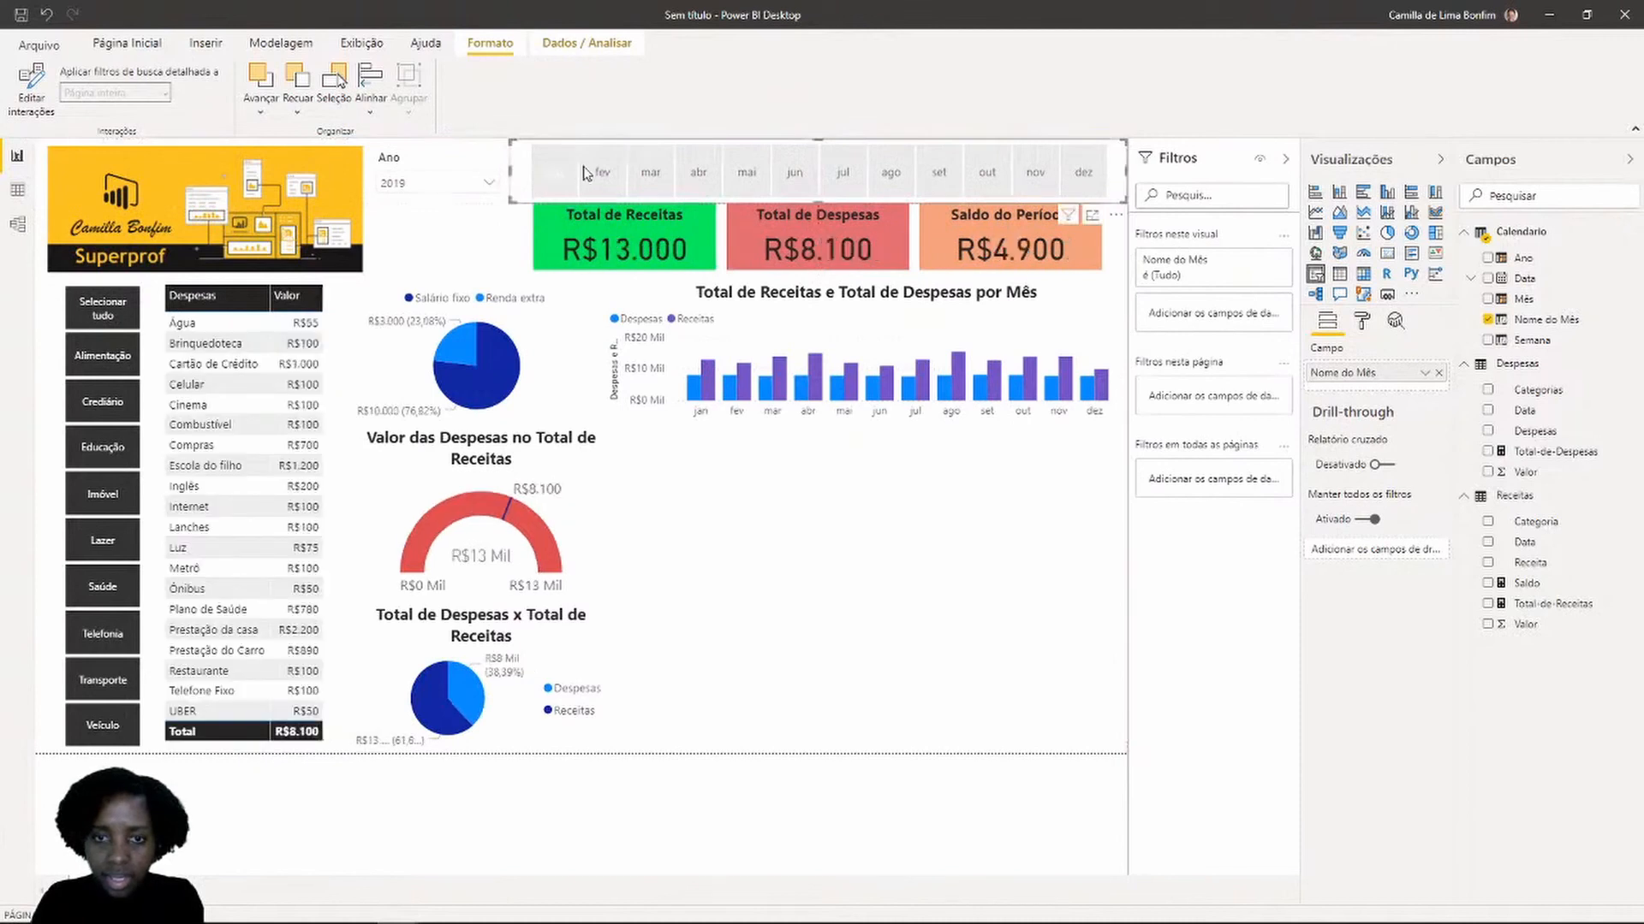
pyautogui.click(651, 172)
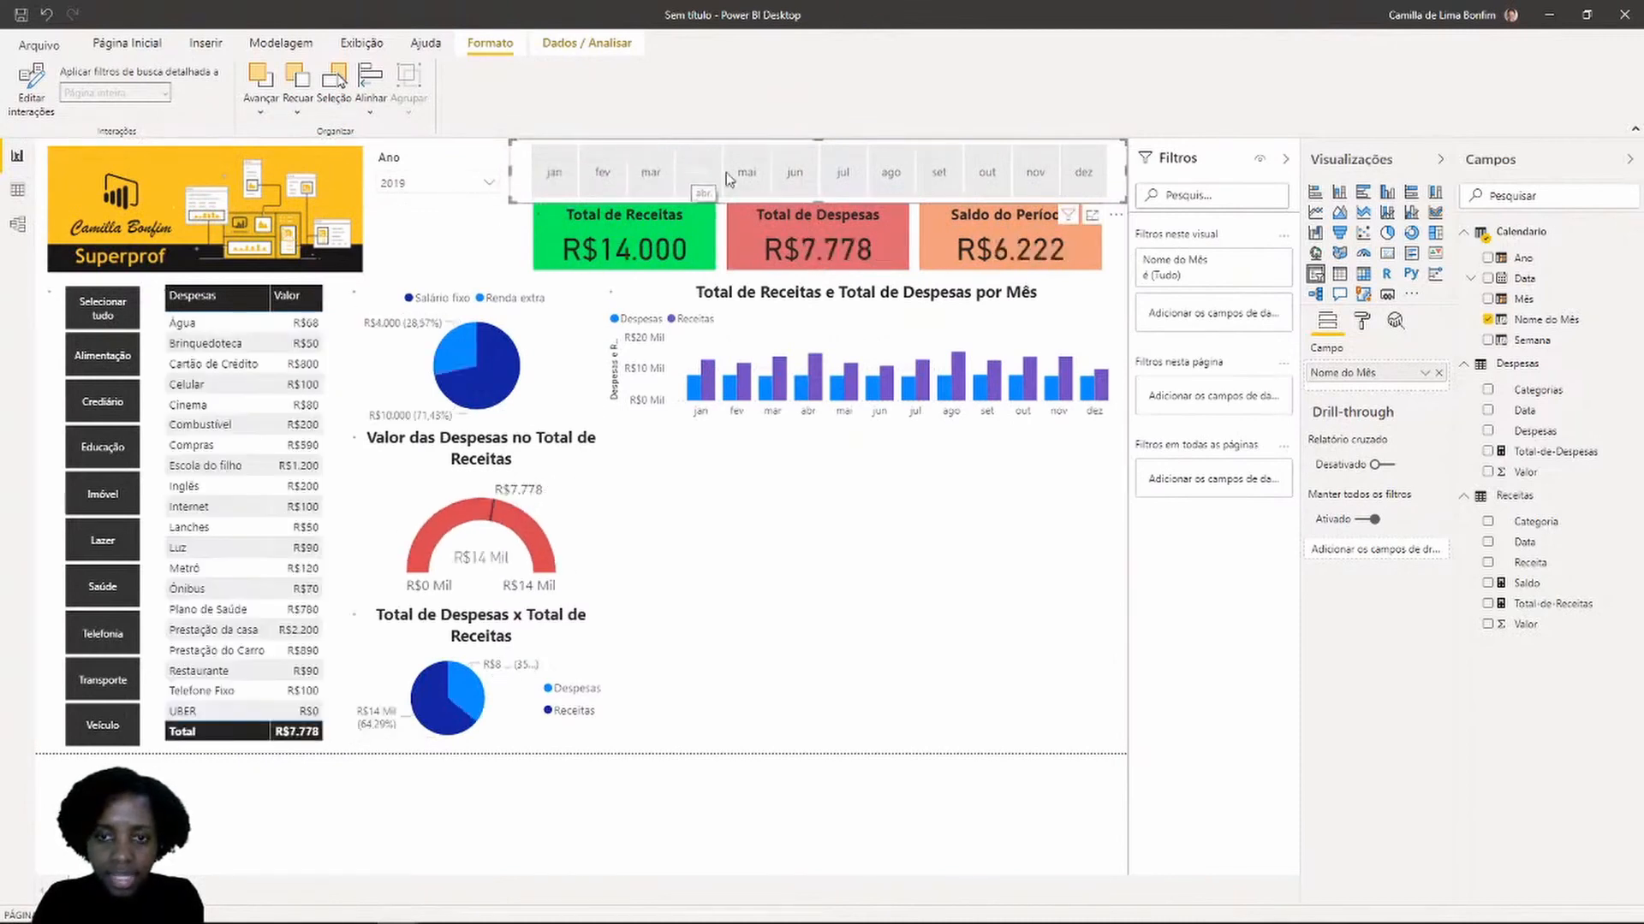
pyautogui.click(698, 172)
pyautogui.click(753, 175)
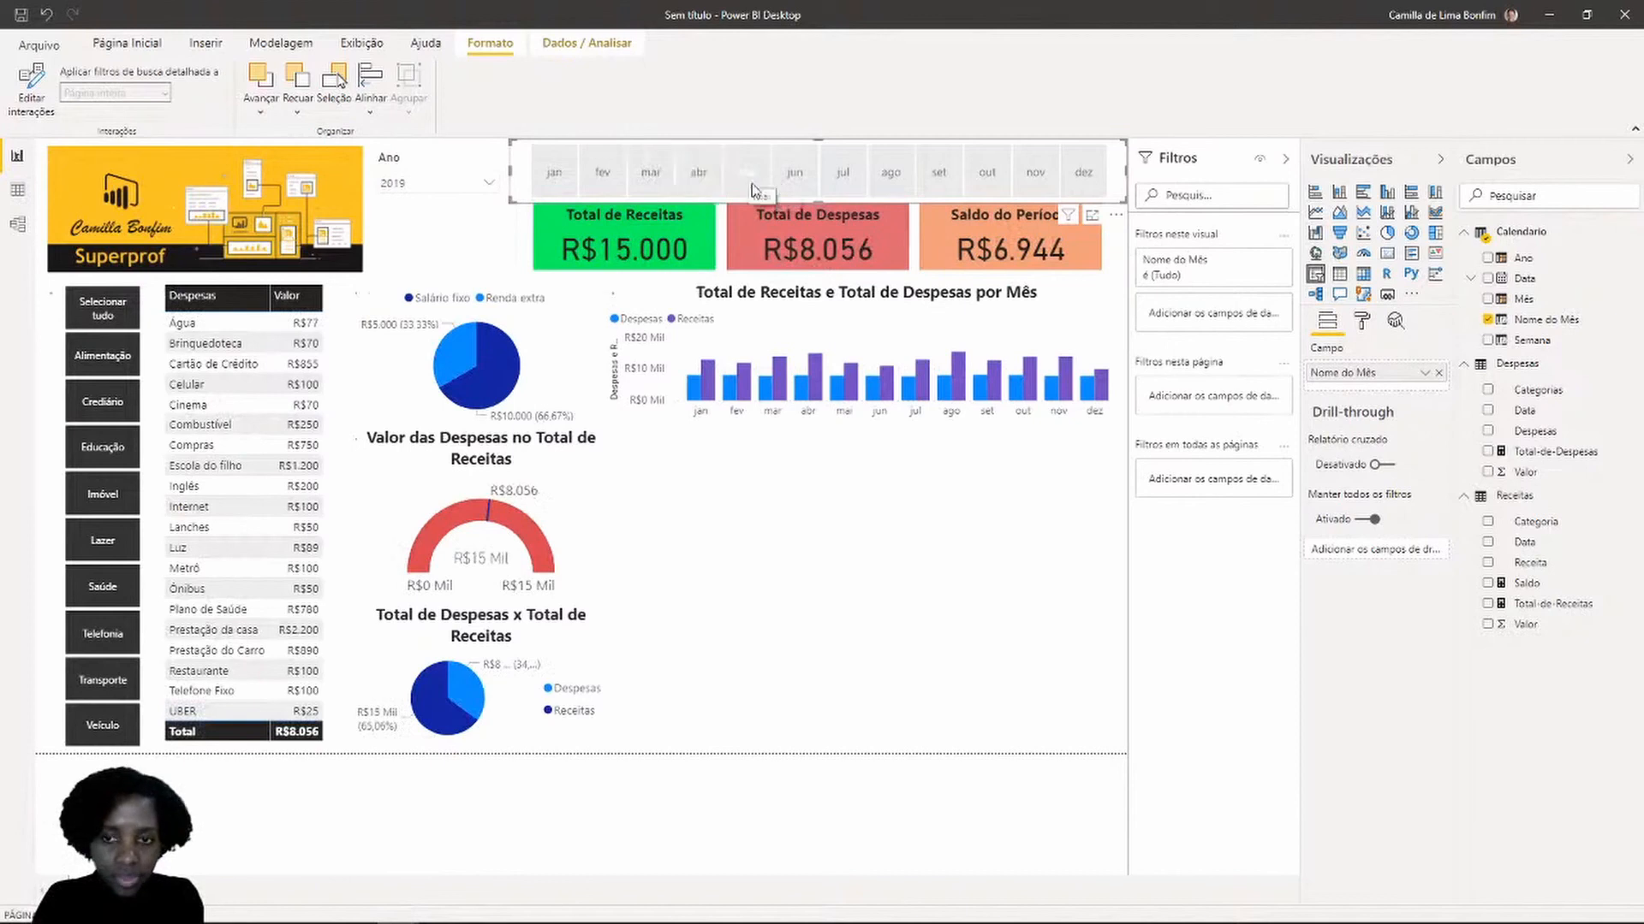
pyautogui.click(809, 171)
pyautogui.click(552, 178)
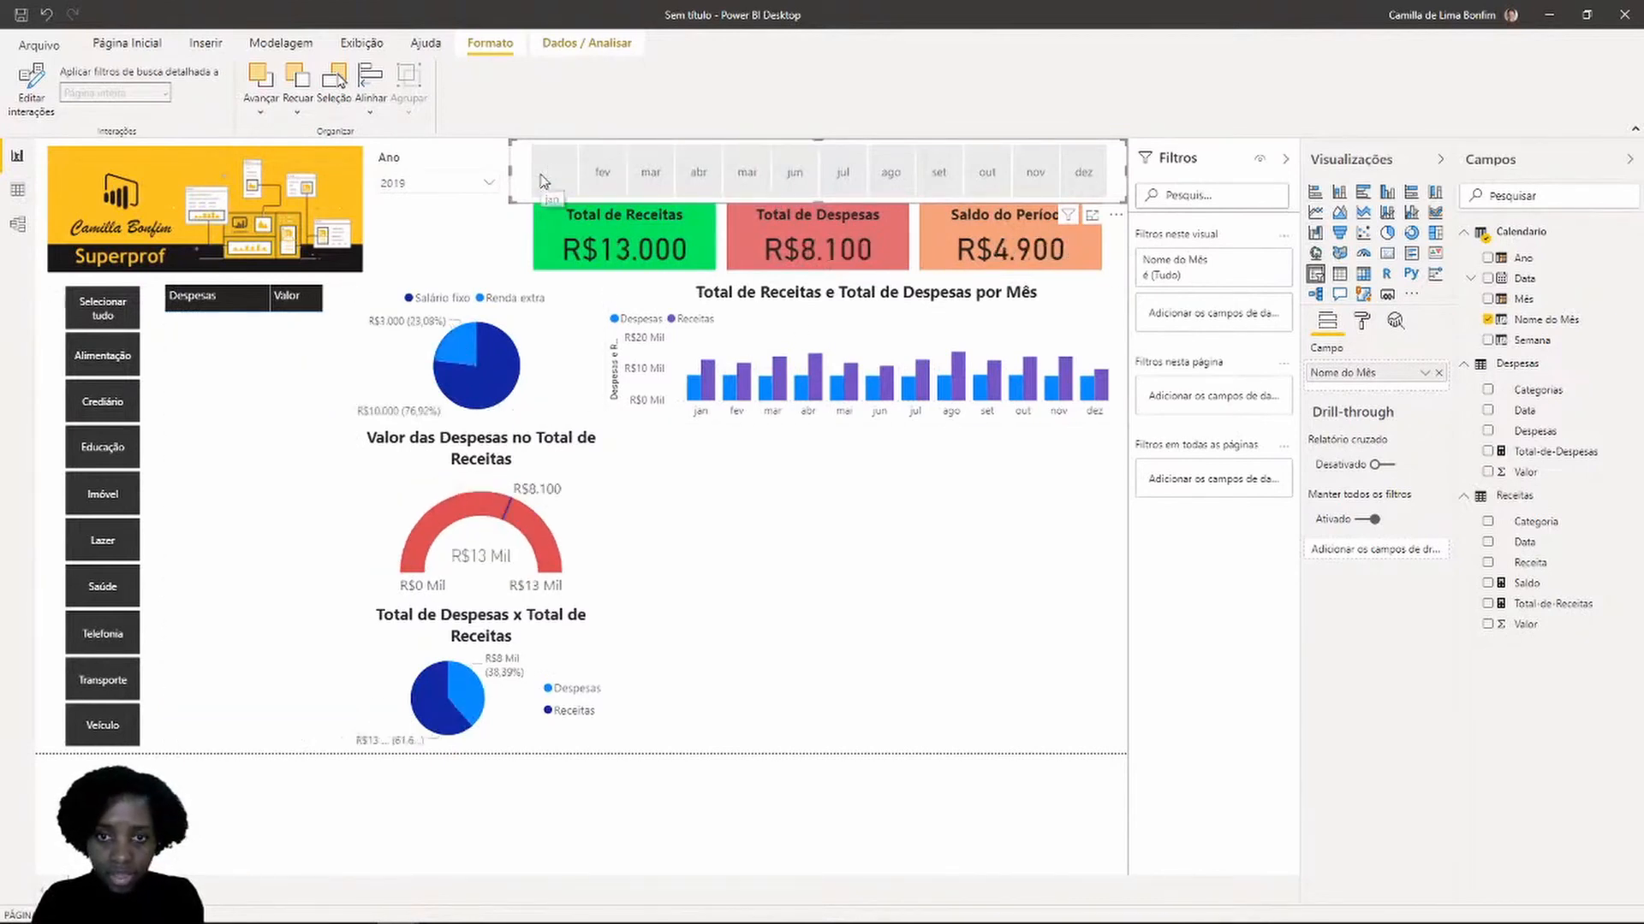
# Test the Ano filter's effect on the column chart by choosing 2020 and returning to 2019
pyautogui.click(491, 184)
pyautogui.click(425, 215)
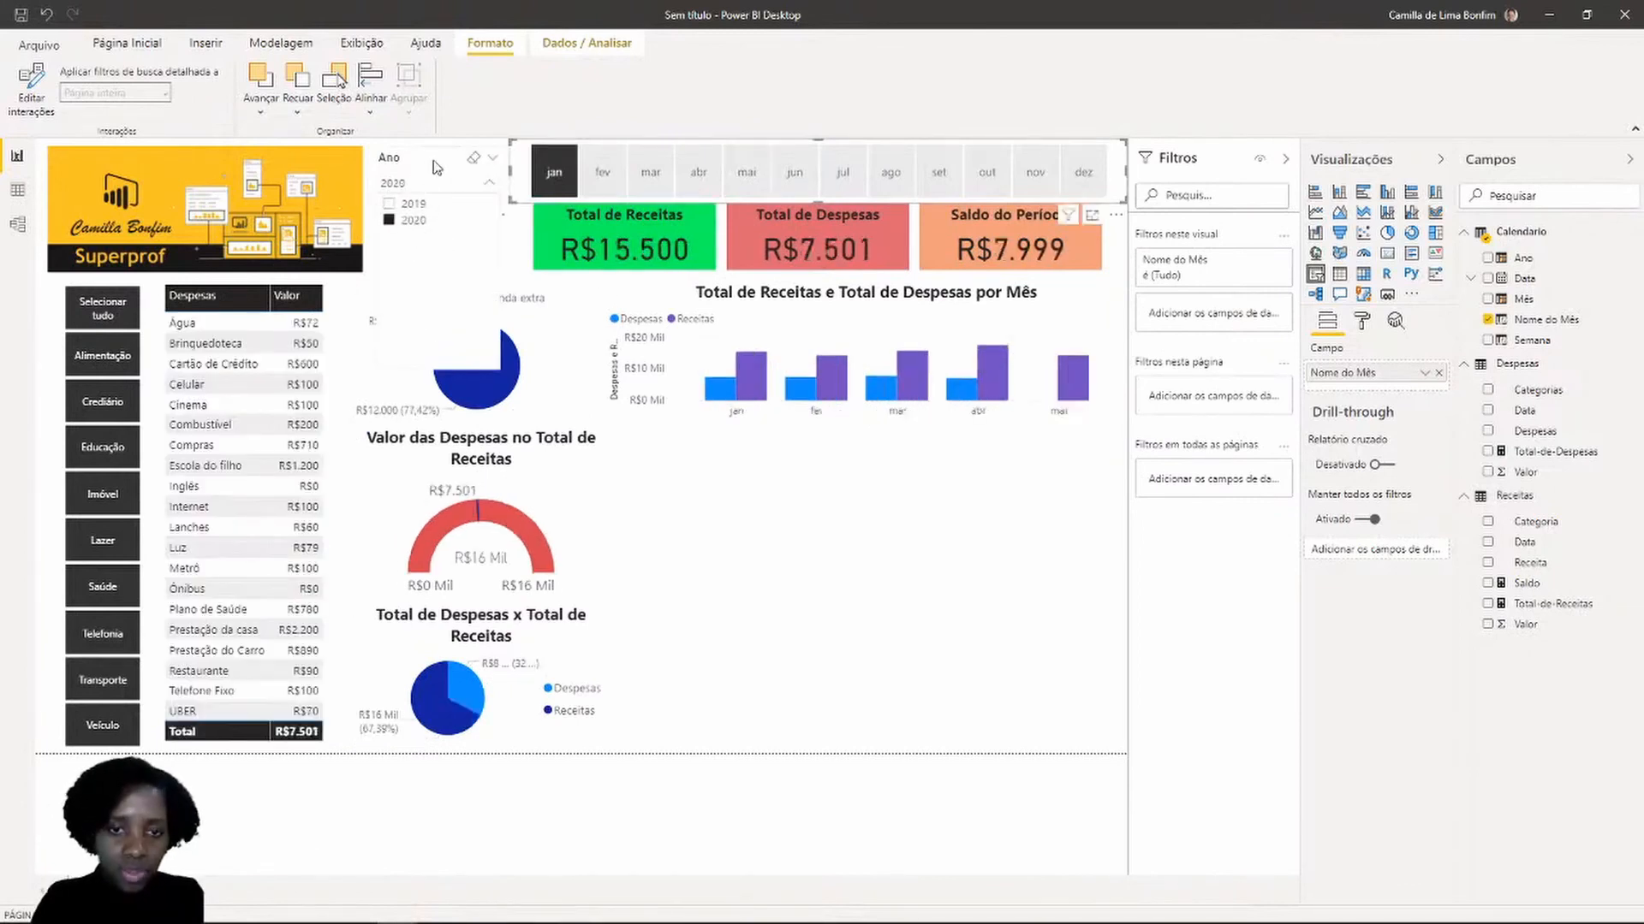
pyautogui.click(434, 168)
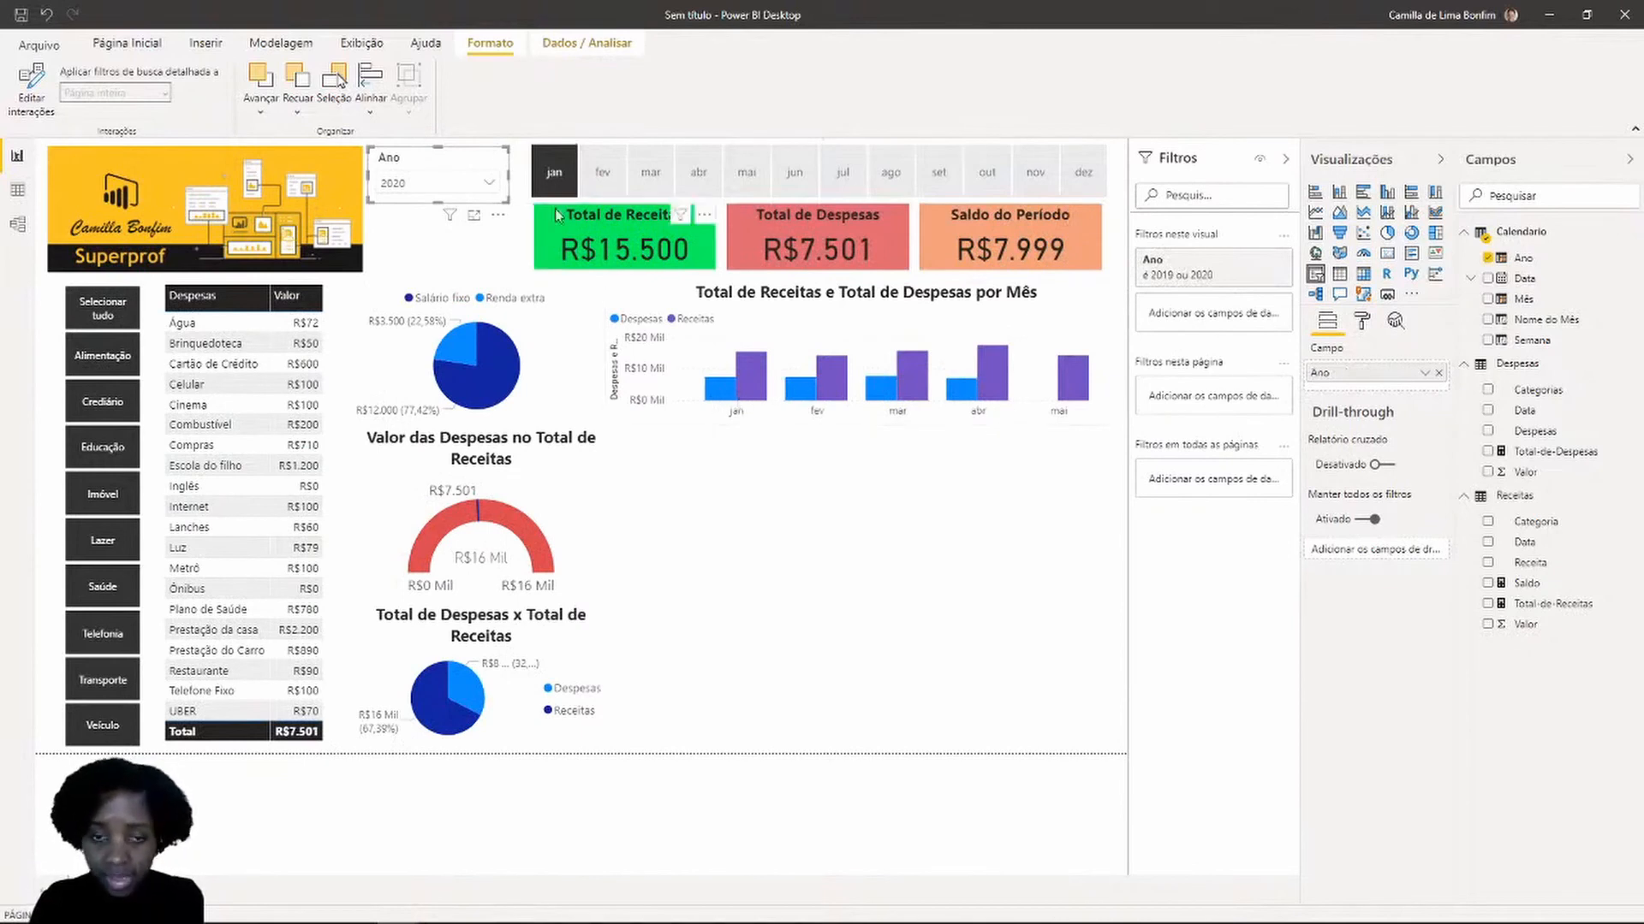
pyautogui.click(490, 184)
pyautogui.click(414, 204)
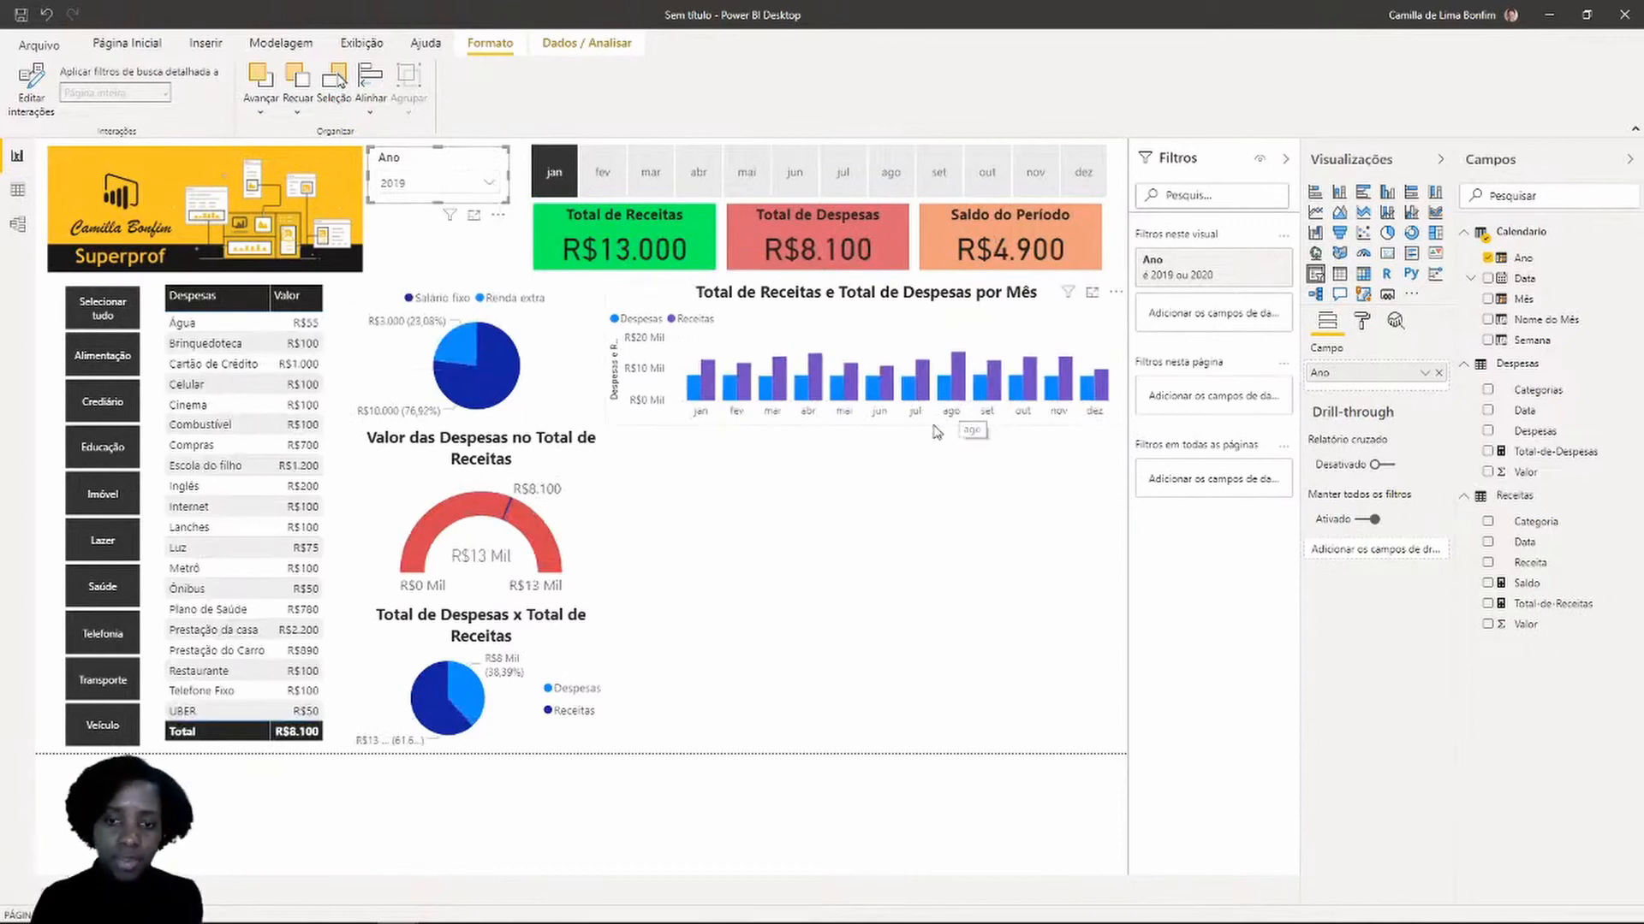
# Extend the lower edge of the Total de Receitas e Total de Despesas por Mês chart slightly downward
pyautogui.click(936, 432)
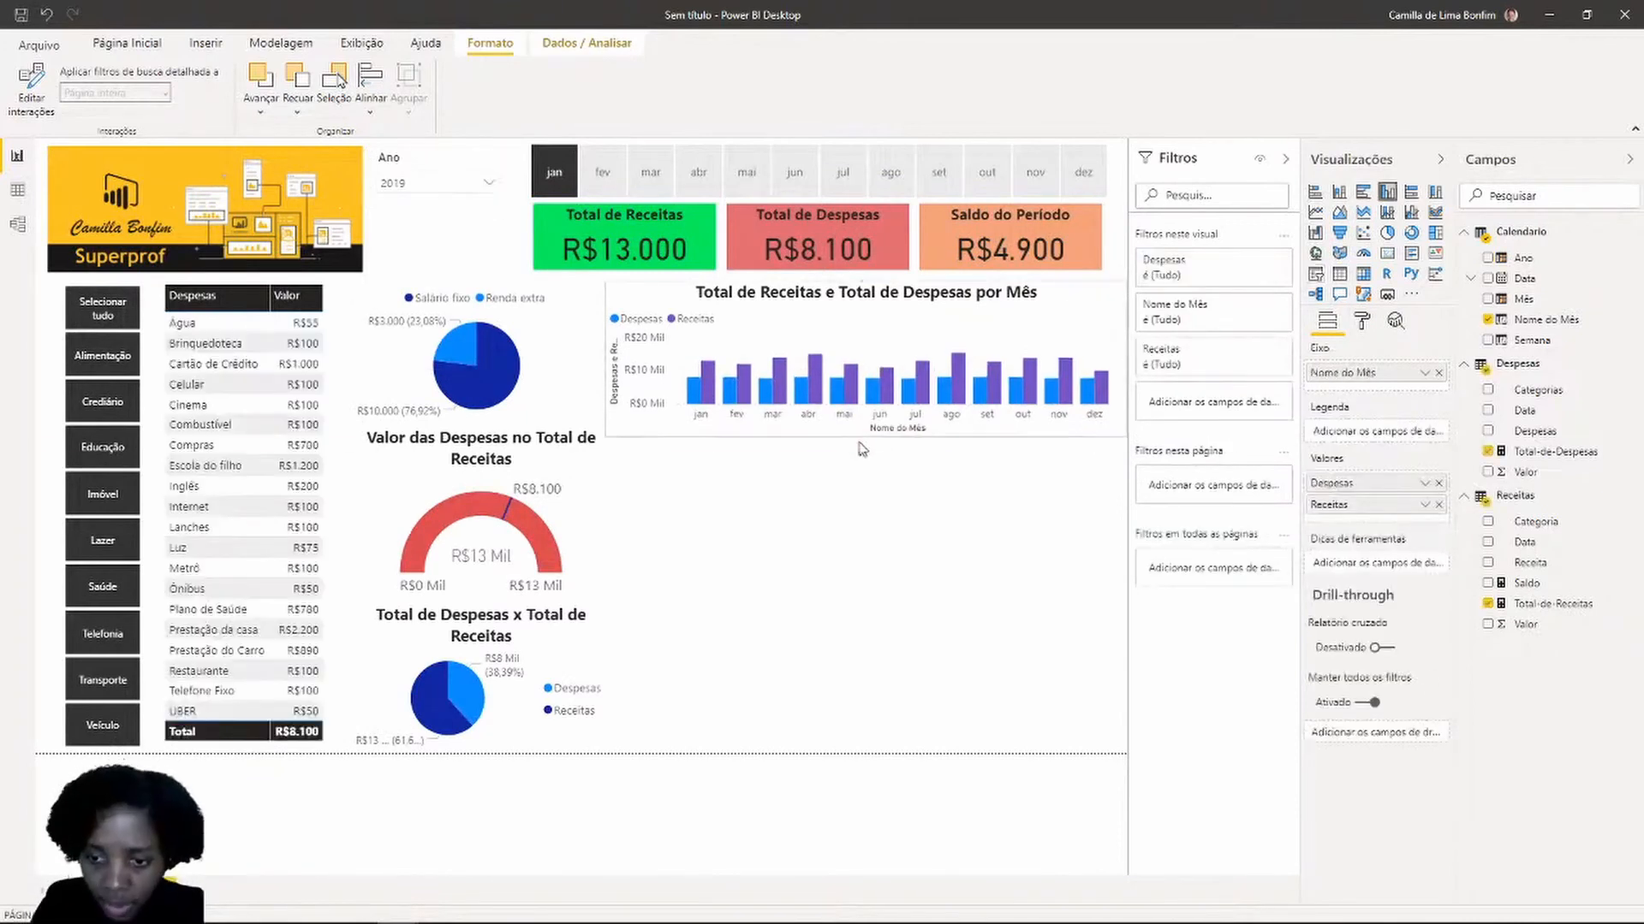
pyautogui.click(865, 488)
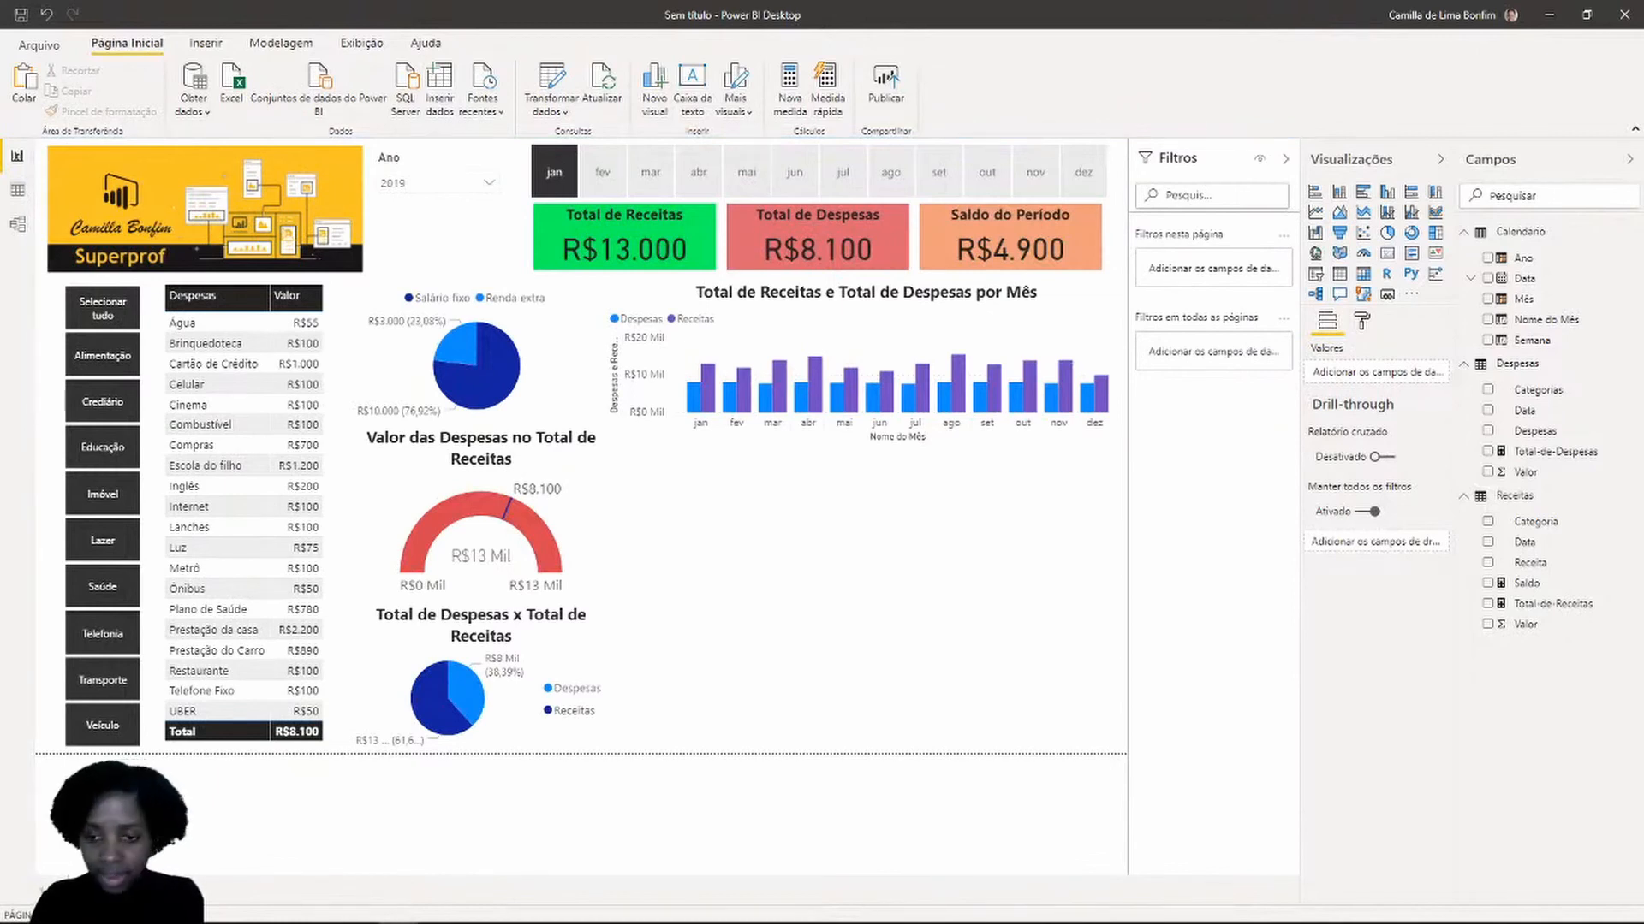
# Insert a table below the column chart showing Categorias and Valor from the Despesas table
pyautogui.click(1340, 277)
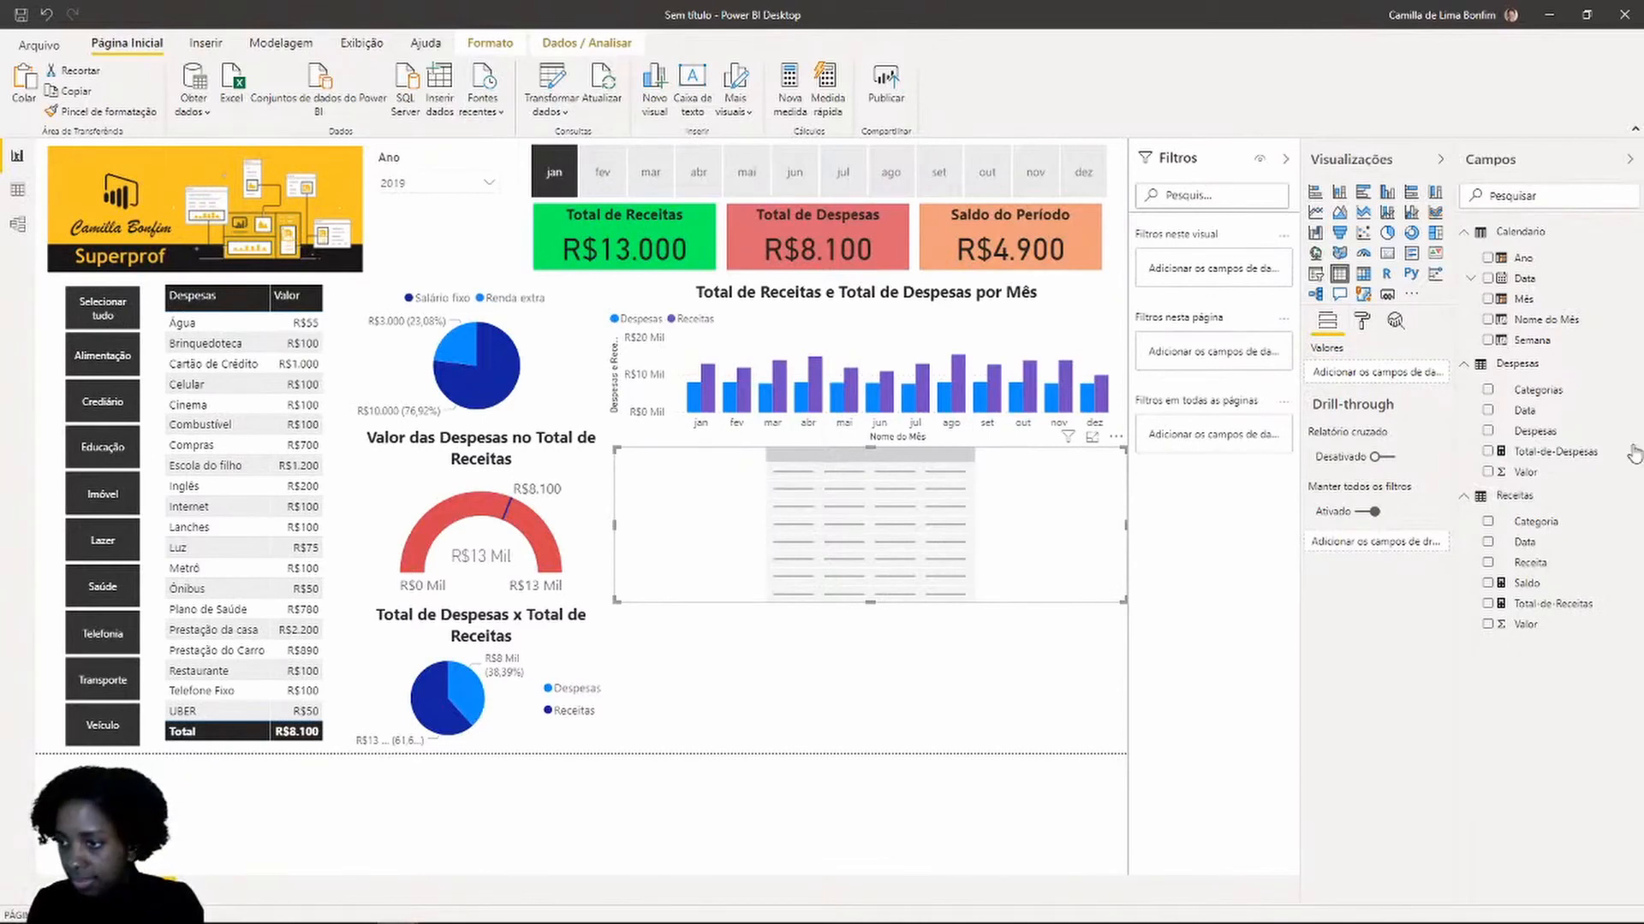
pyautogui.click(1488, 390)
pyautogui.click(1488, 471)
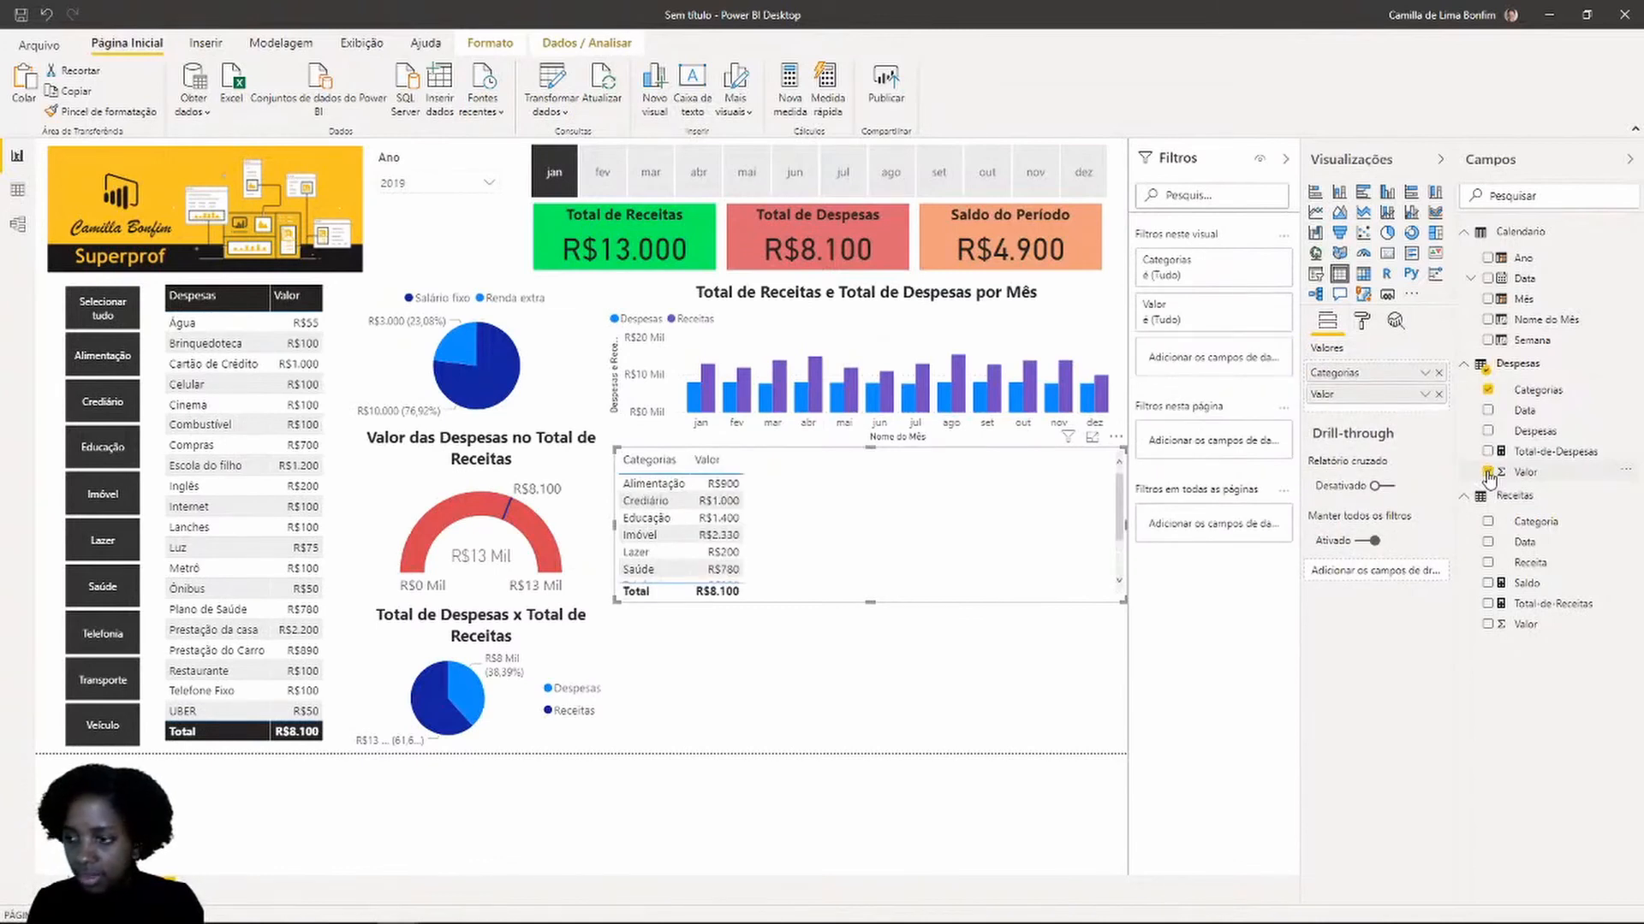
# Apply the Alternando linhas style to the new category table
pyautogui.click(1362, 322)
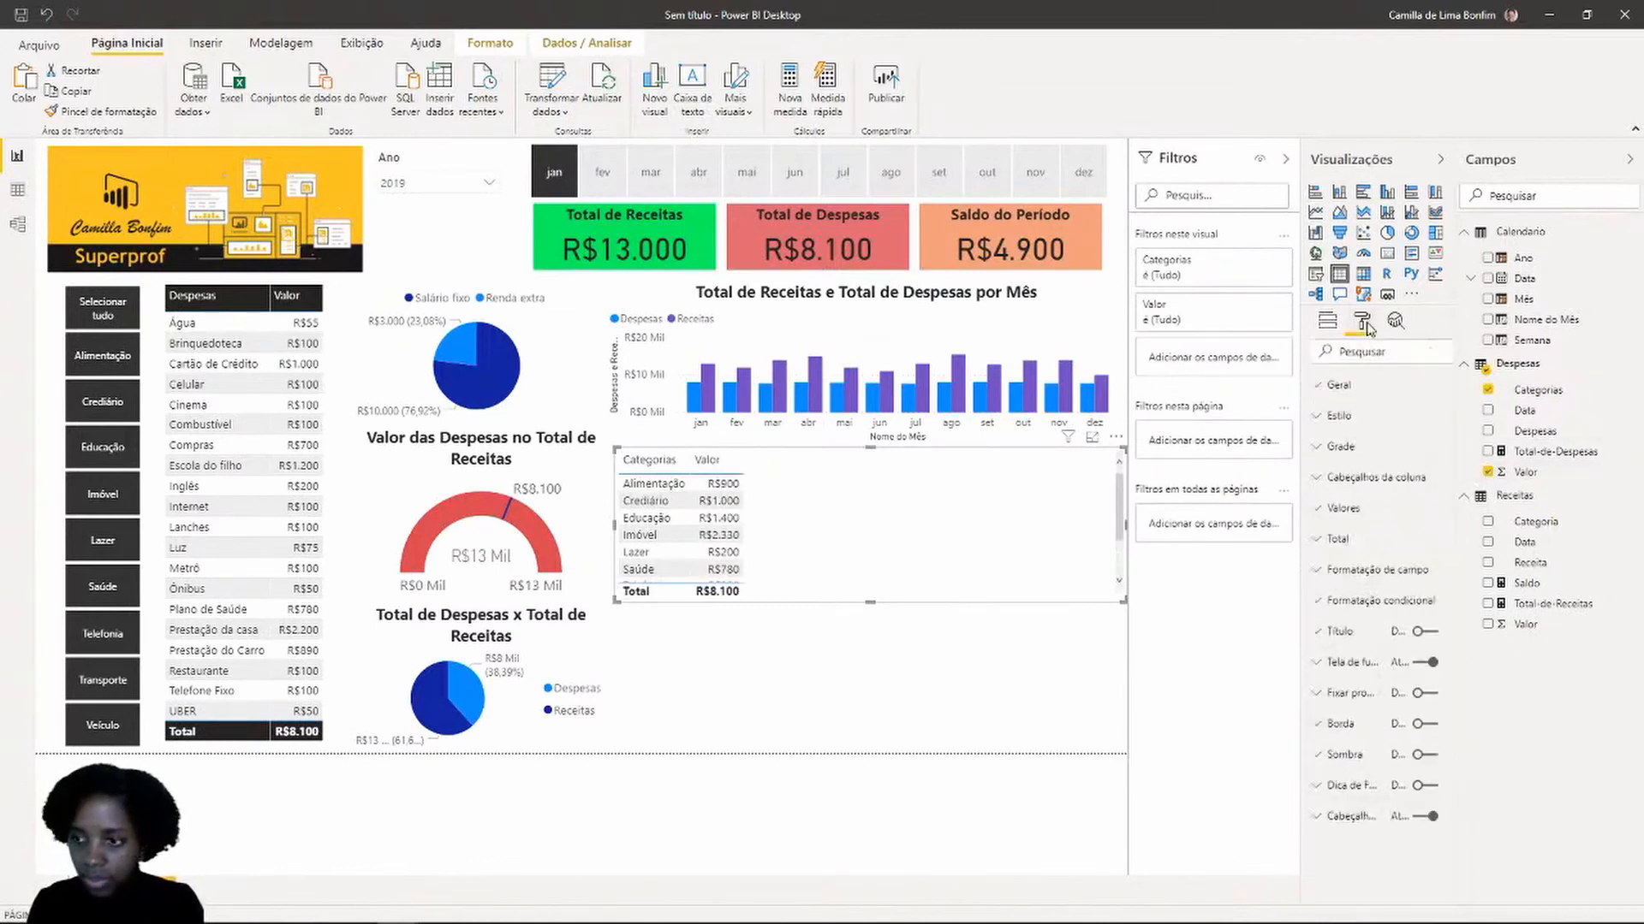
pyautogui.click(1357, 419)
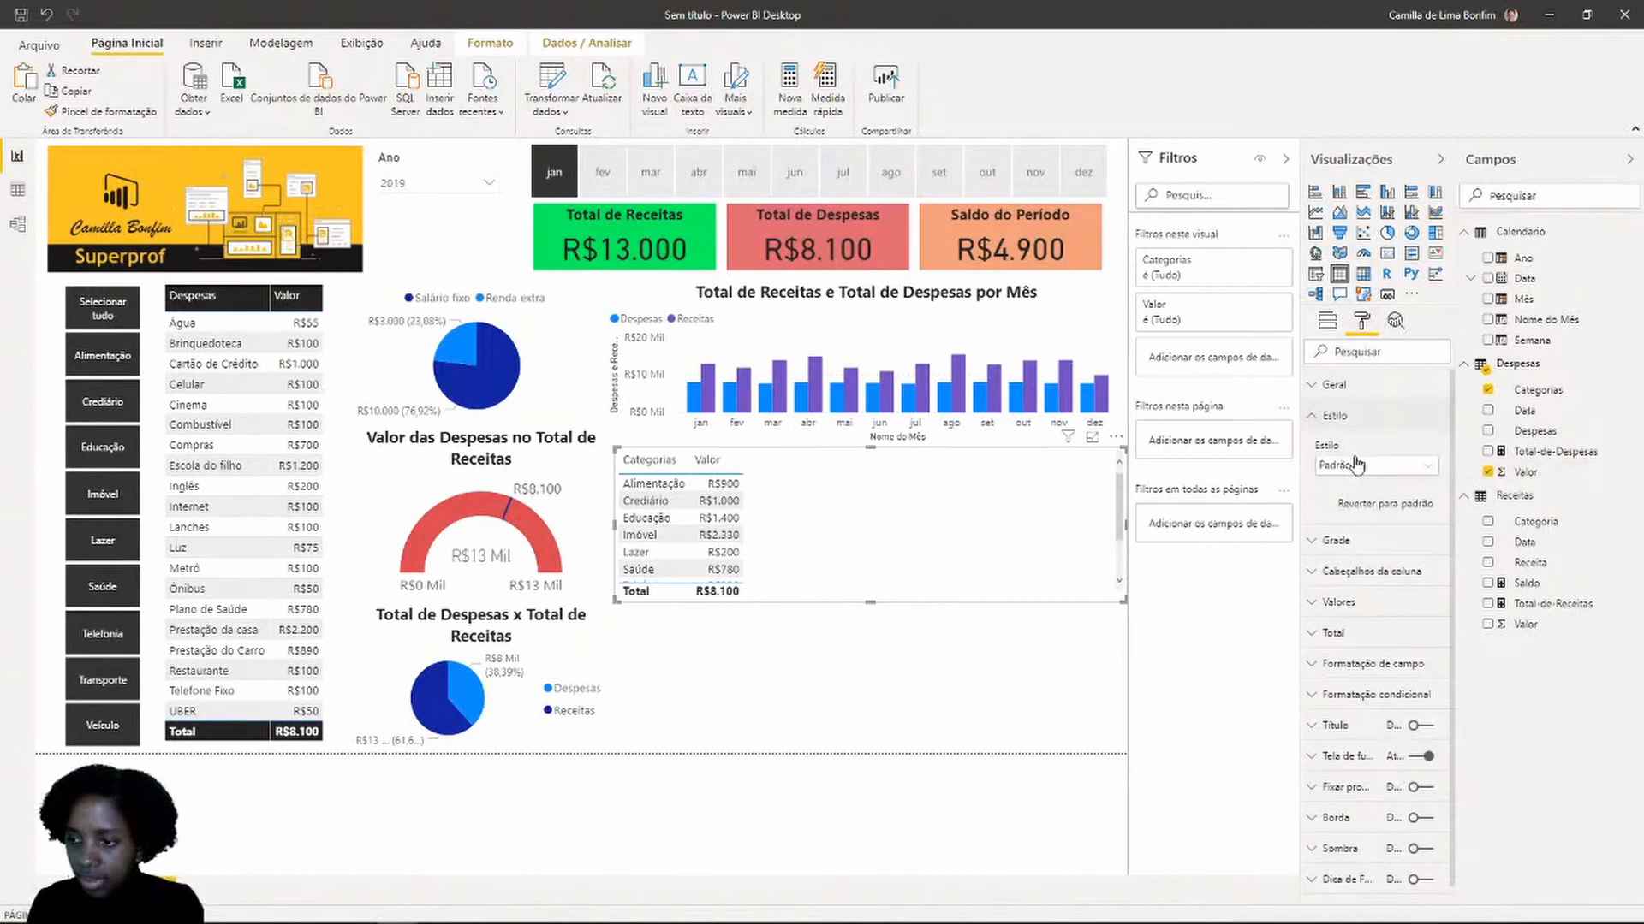
pyautogui.click(1357, 465)
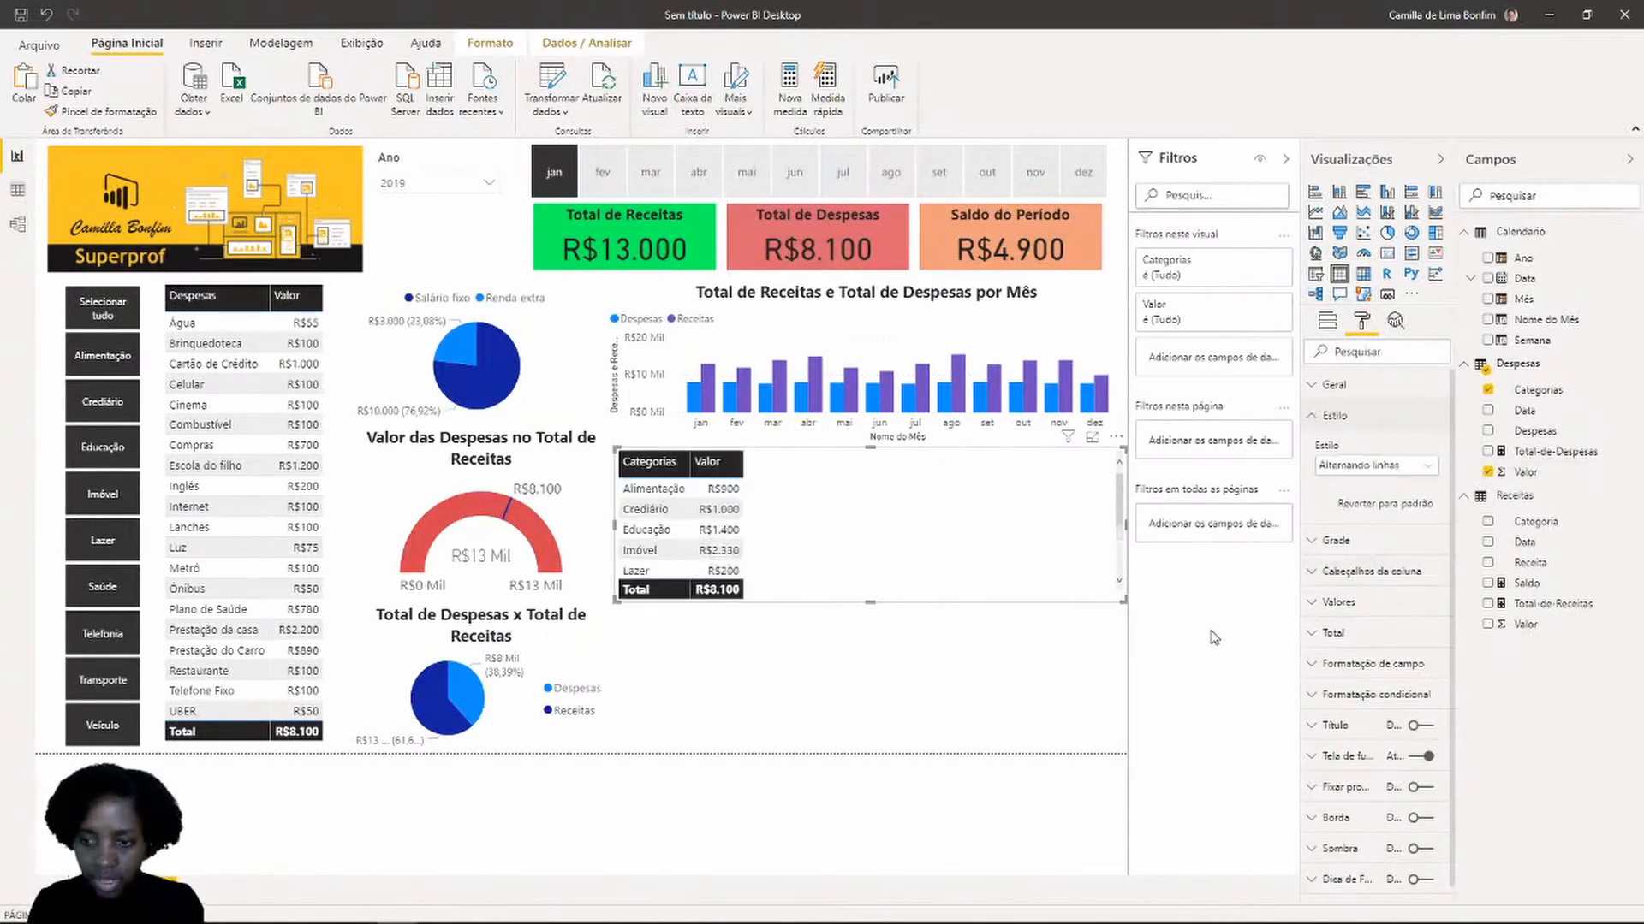
# Make the category table narrower and taller, lower its top edge, and stretch the column chart down to meet it
pyautogui.moveTo(1124, 610); pyautogui.dragTo(779, 752)
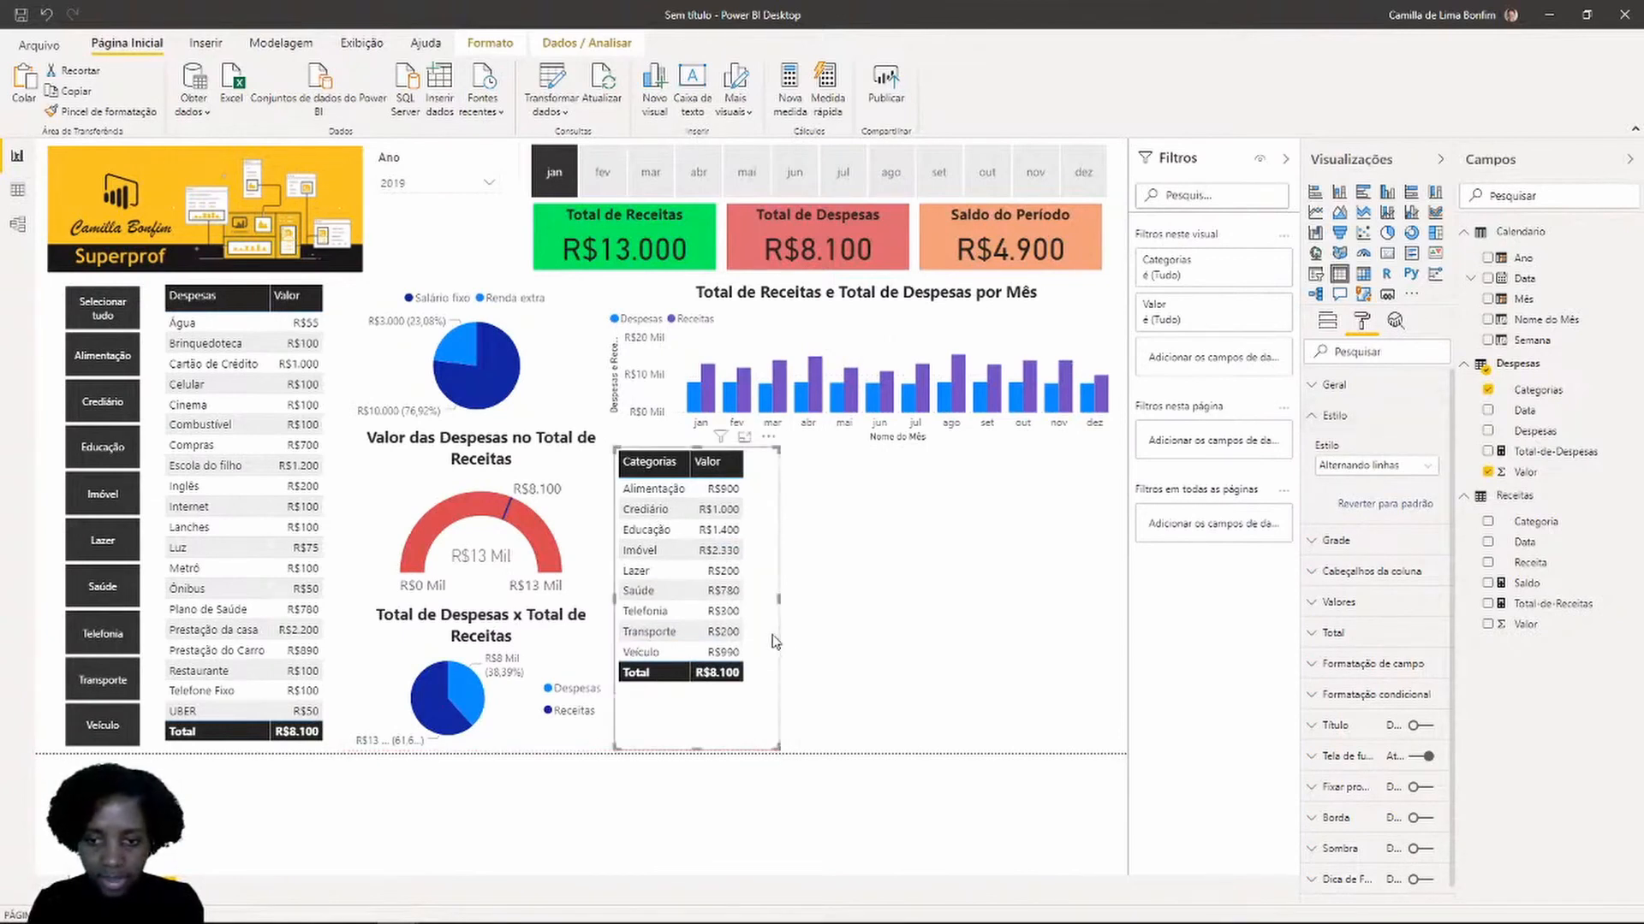
pyautogui.moveTo(697, 449); pyautogui.dragTo(699, 488)
pyautogui.click(890, 428)
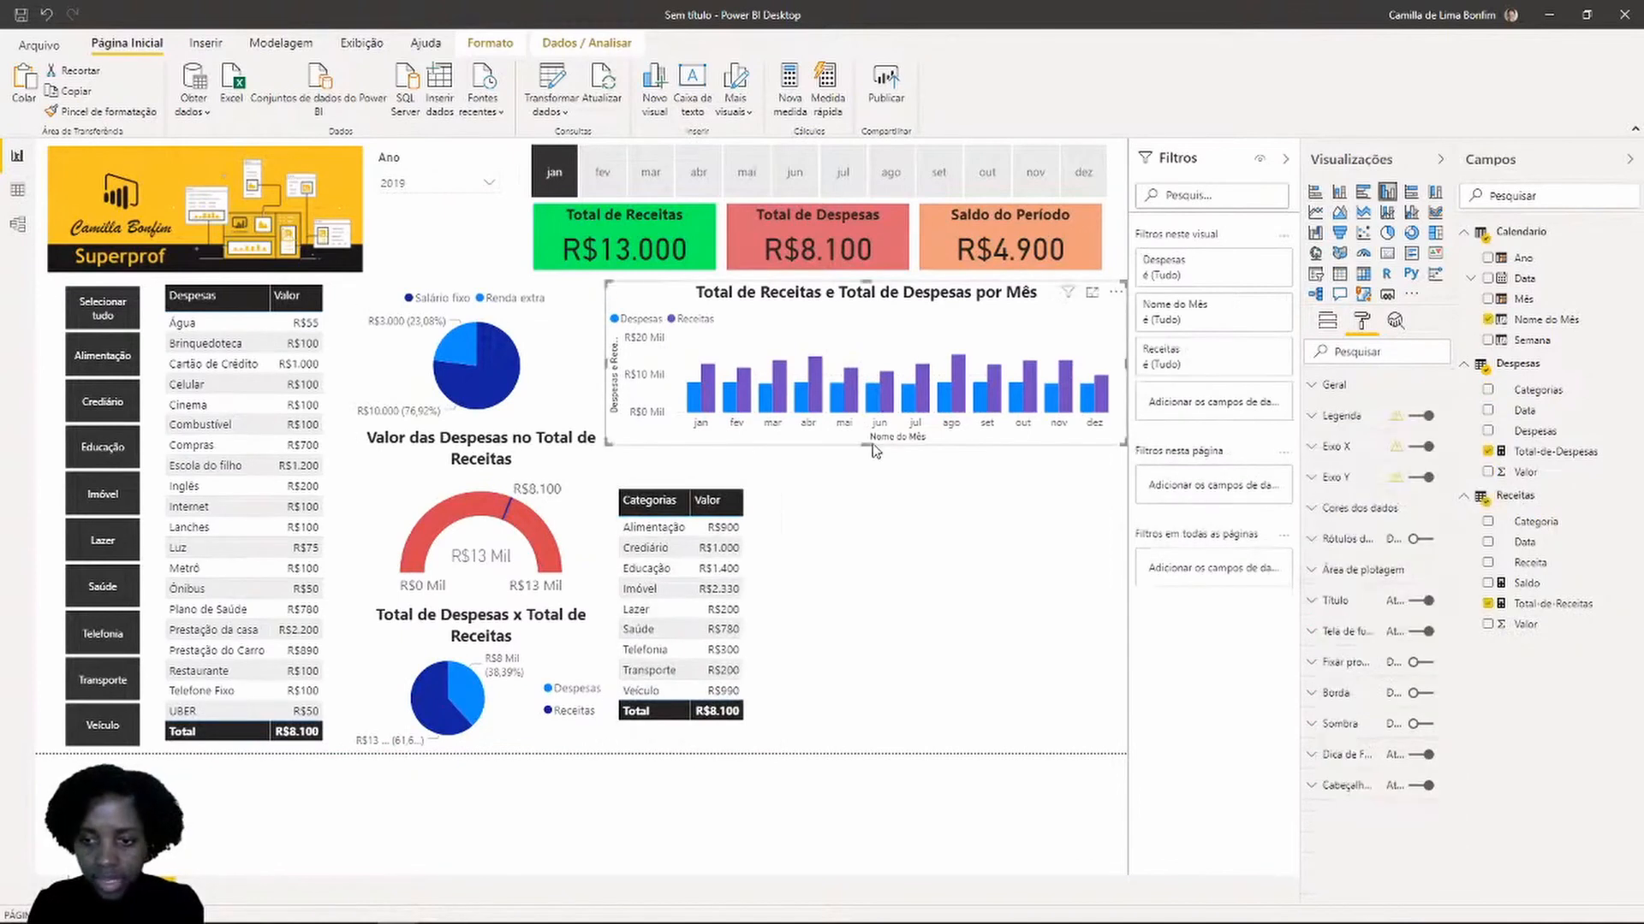
pyautogui.moveTo(870, 448); pyautogui.dragTo(869, 485)
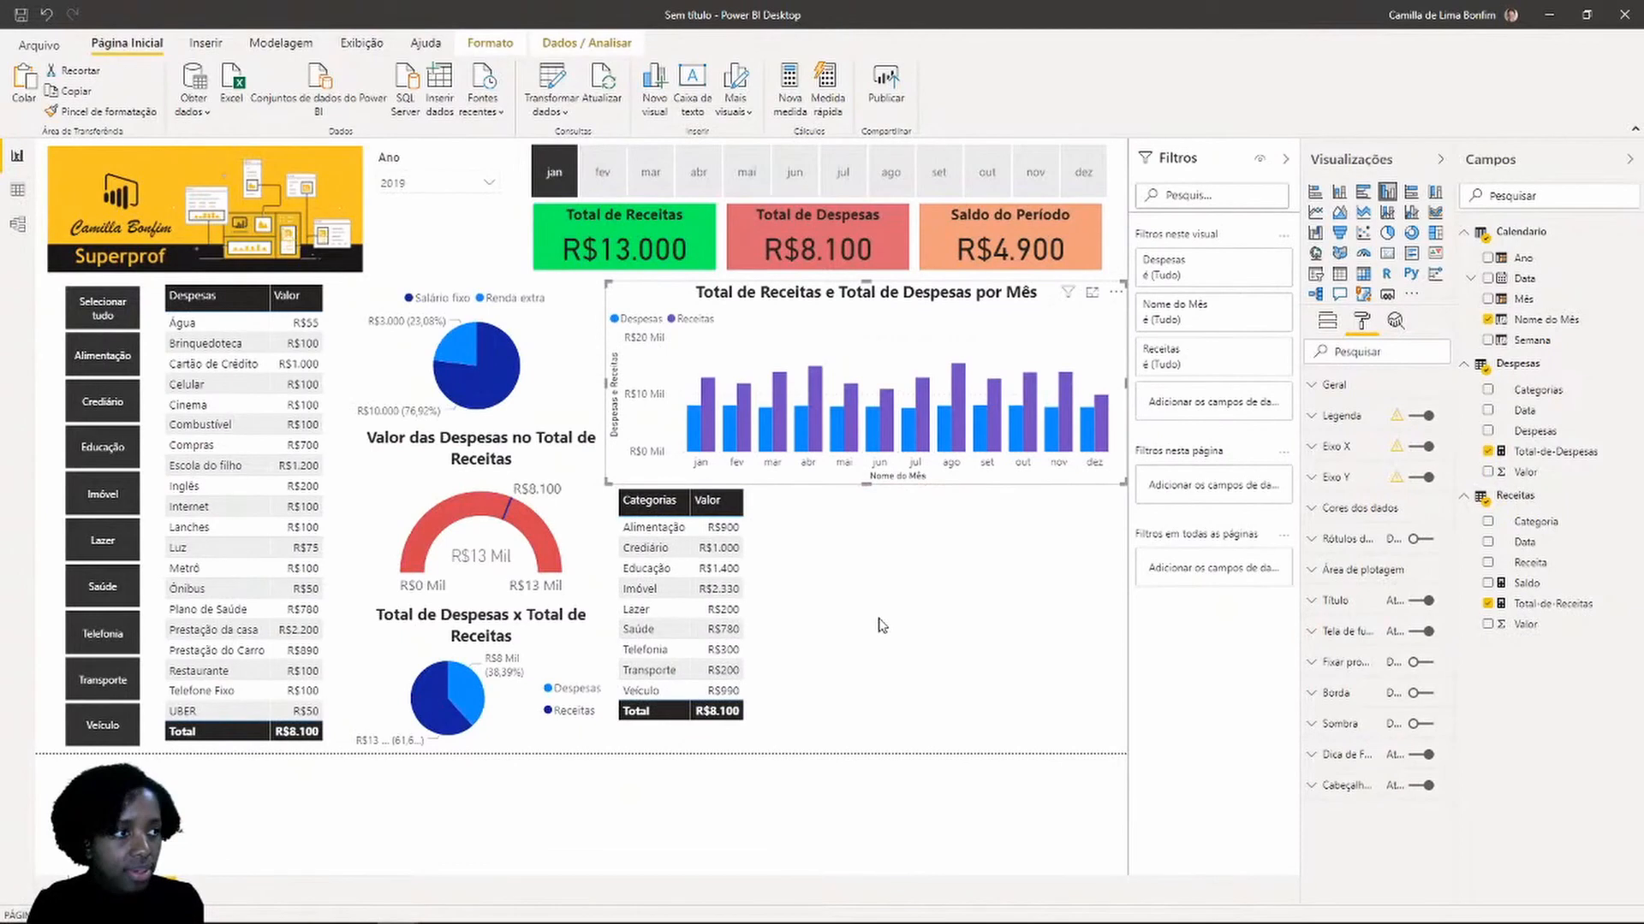
pyautogui.click(881, 625)
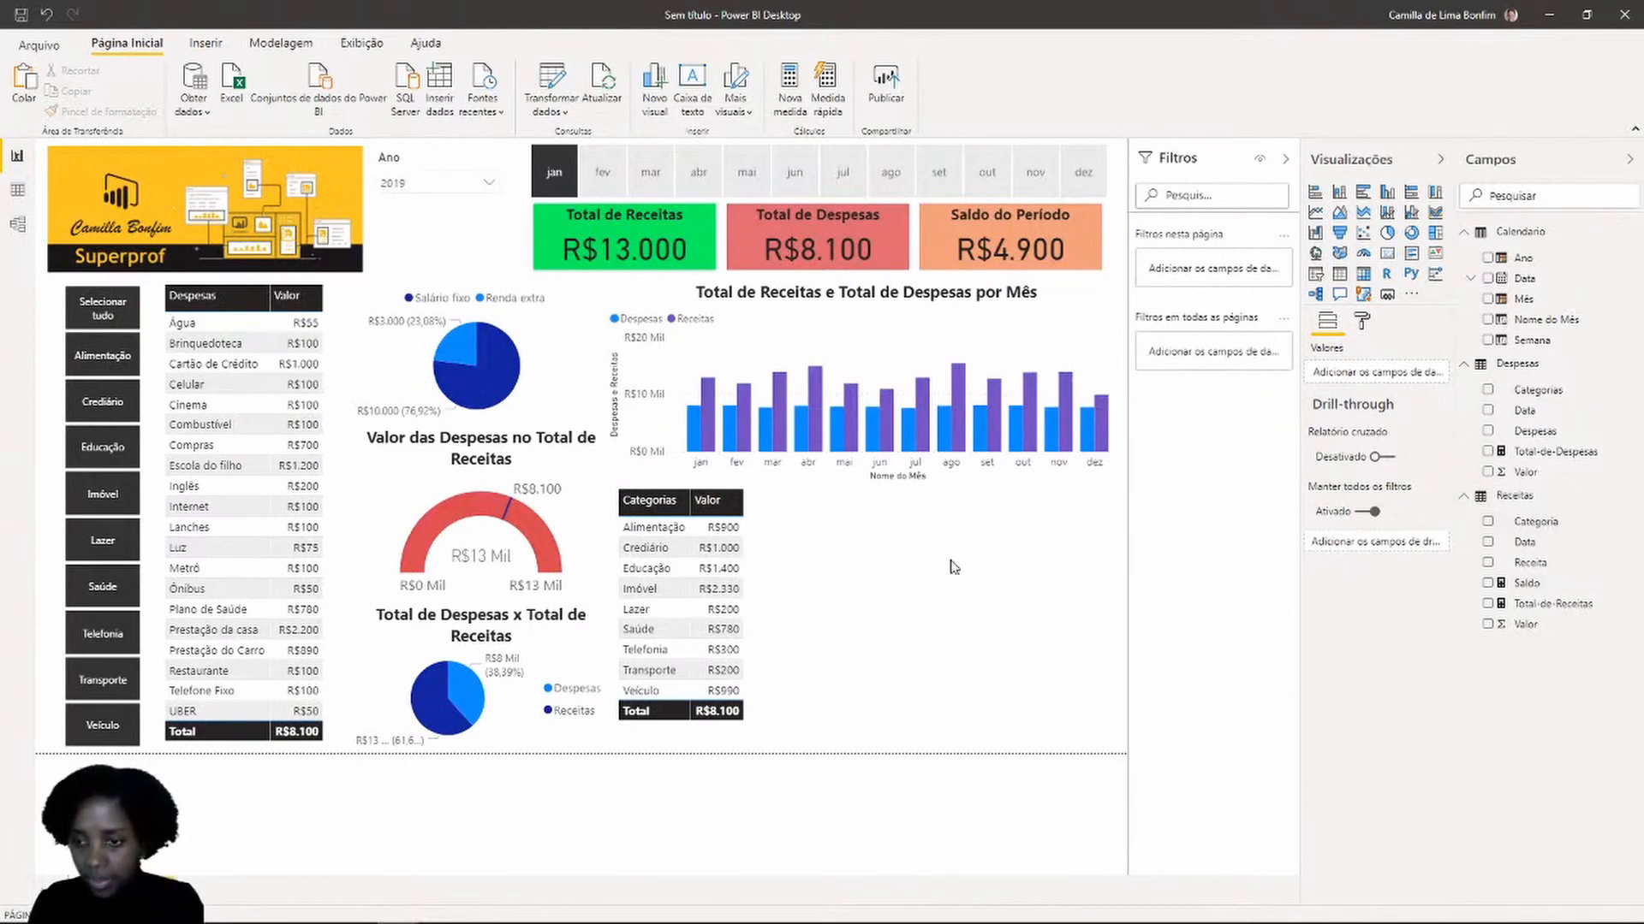
# Insert a treemap beside the category table with Categorias as group, Despesas as details and Valor as values, and widen it toward the table
pyautogui.click(1435, 232)
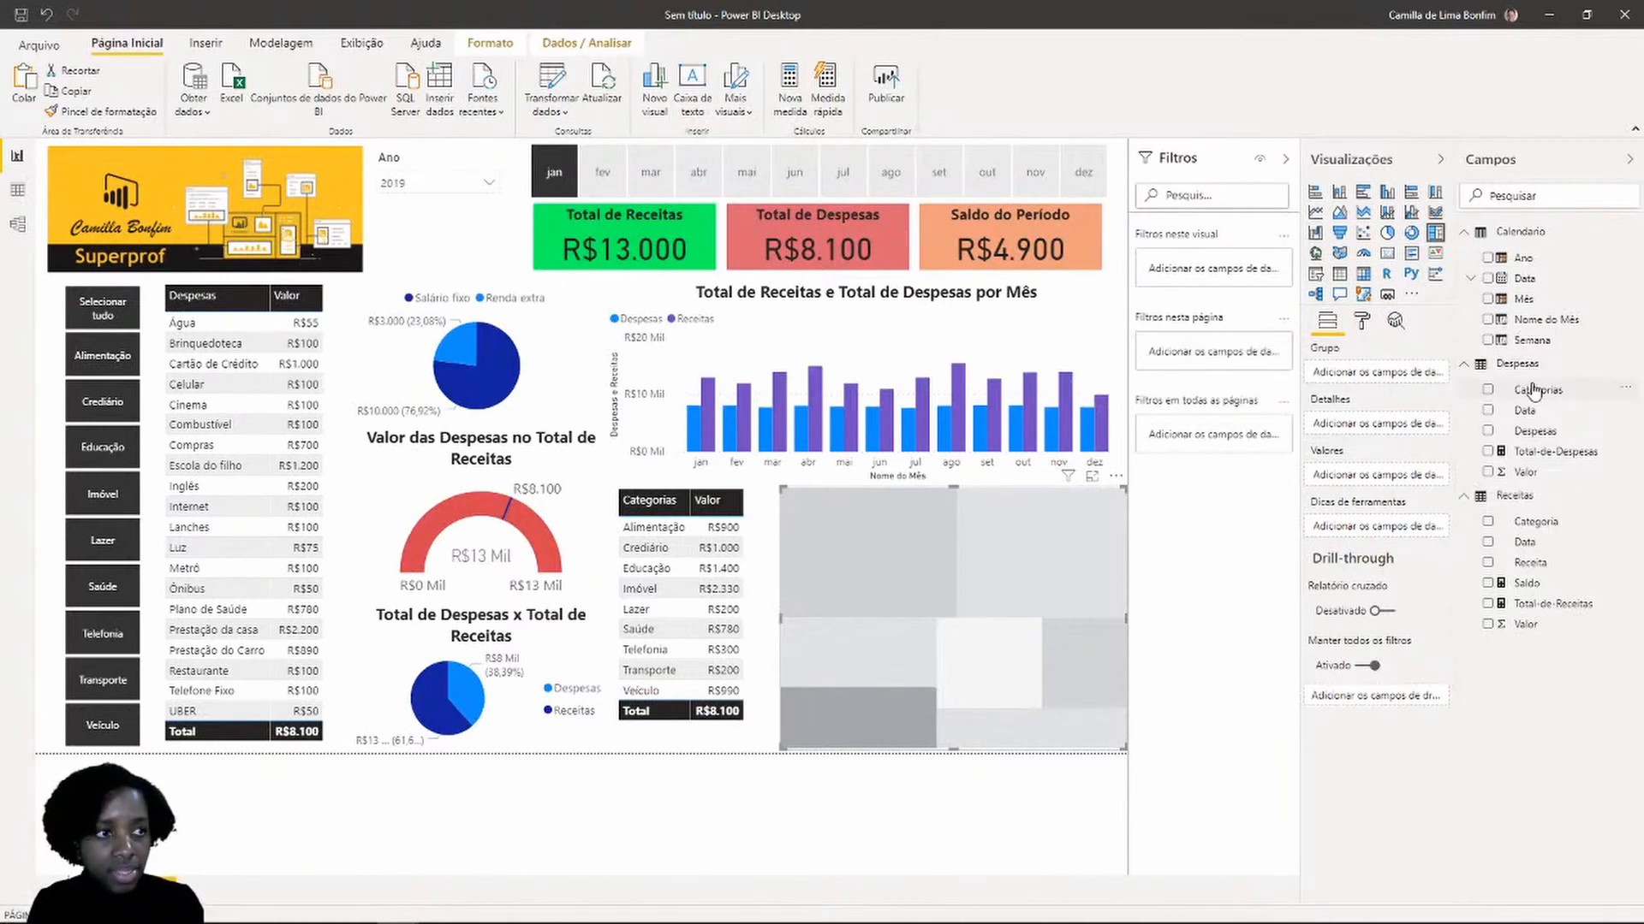
pyautogui.moveTo(1534, 391); pyautogui.dragTo(1388, 385)
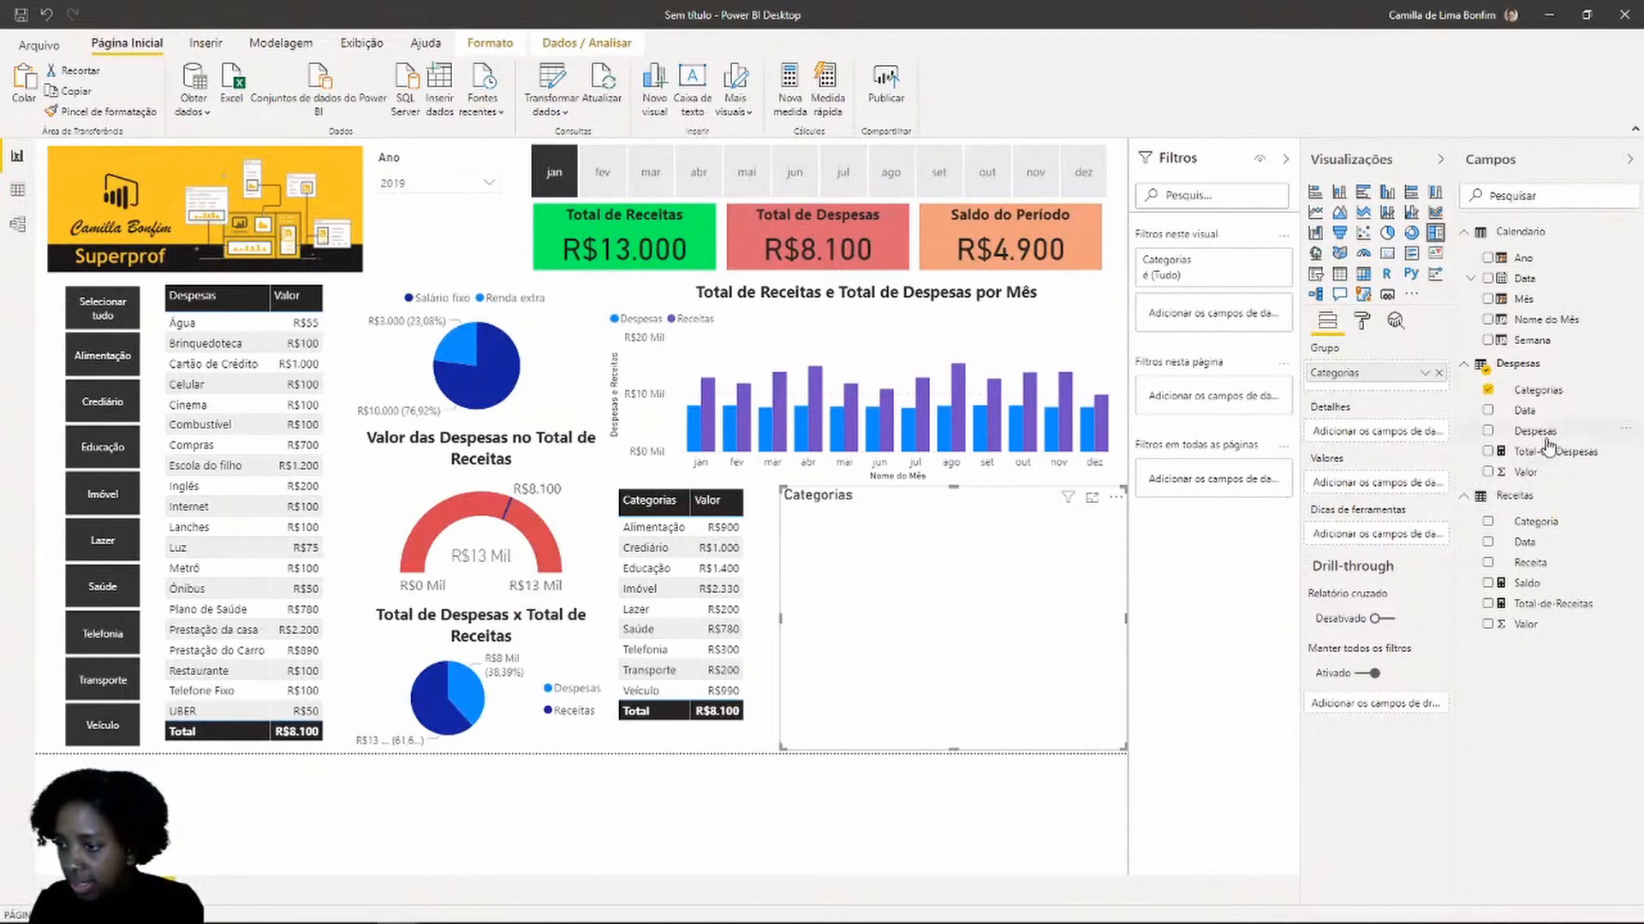
pyautogui.moveTo(1538, 431); pyautogui.dragTo(1379, 430)
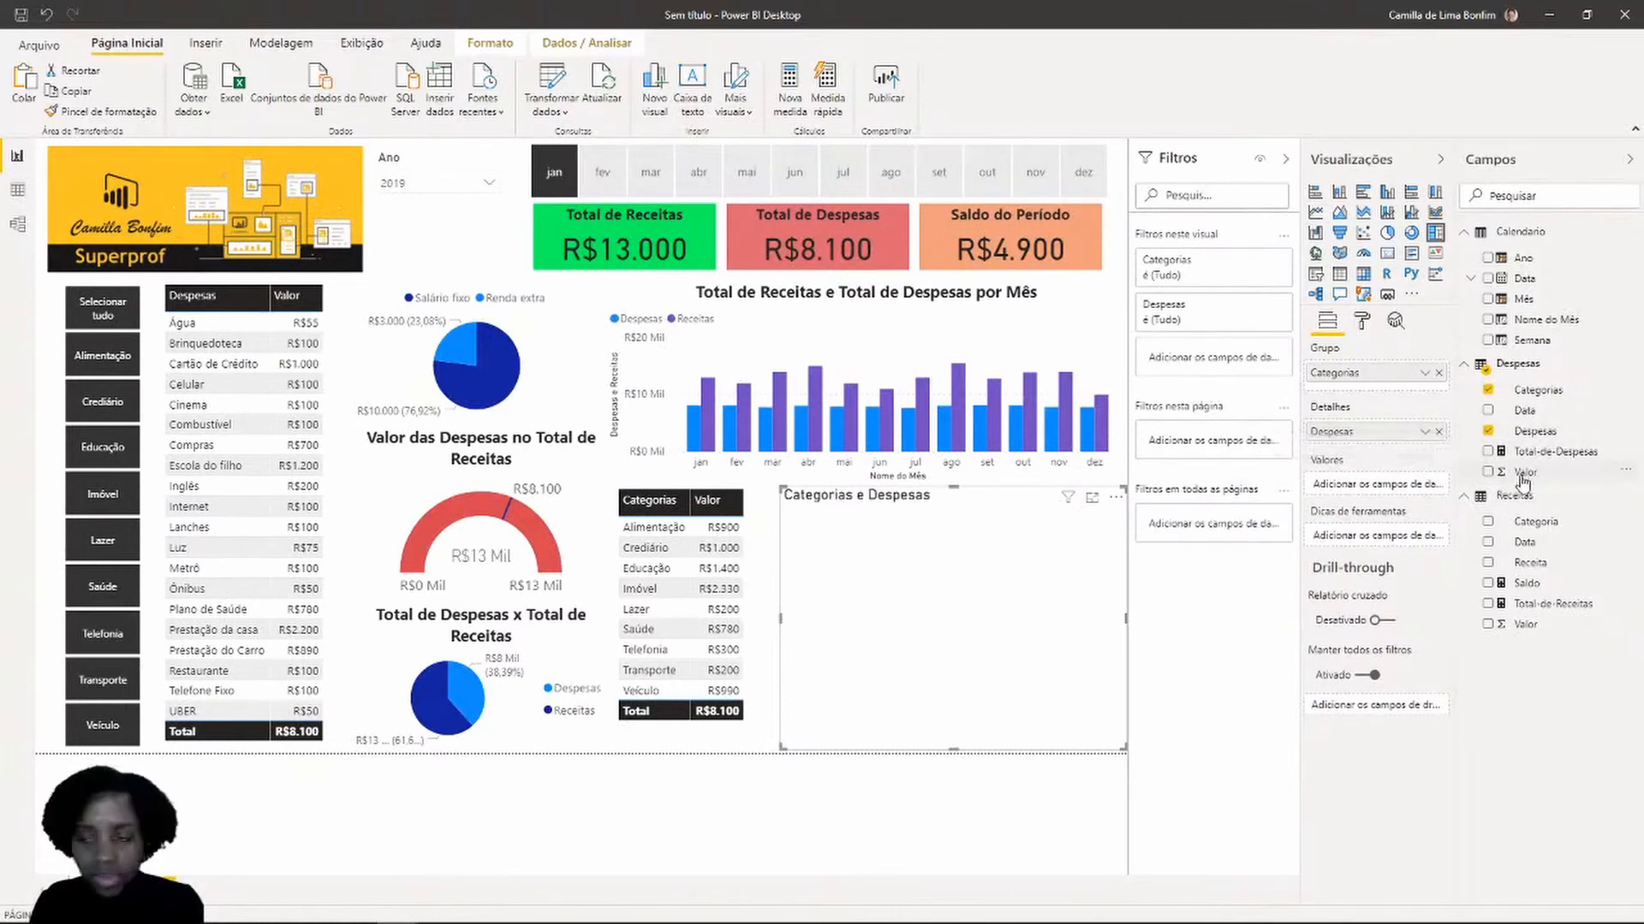
pyautogui.moveTo(1374, 498); pyautogui.dragTo(1372, 488)
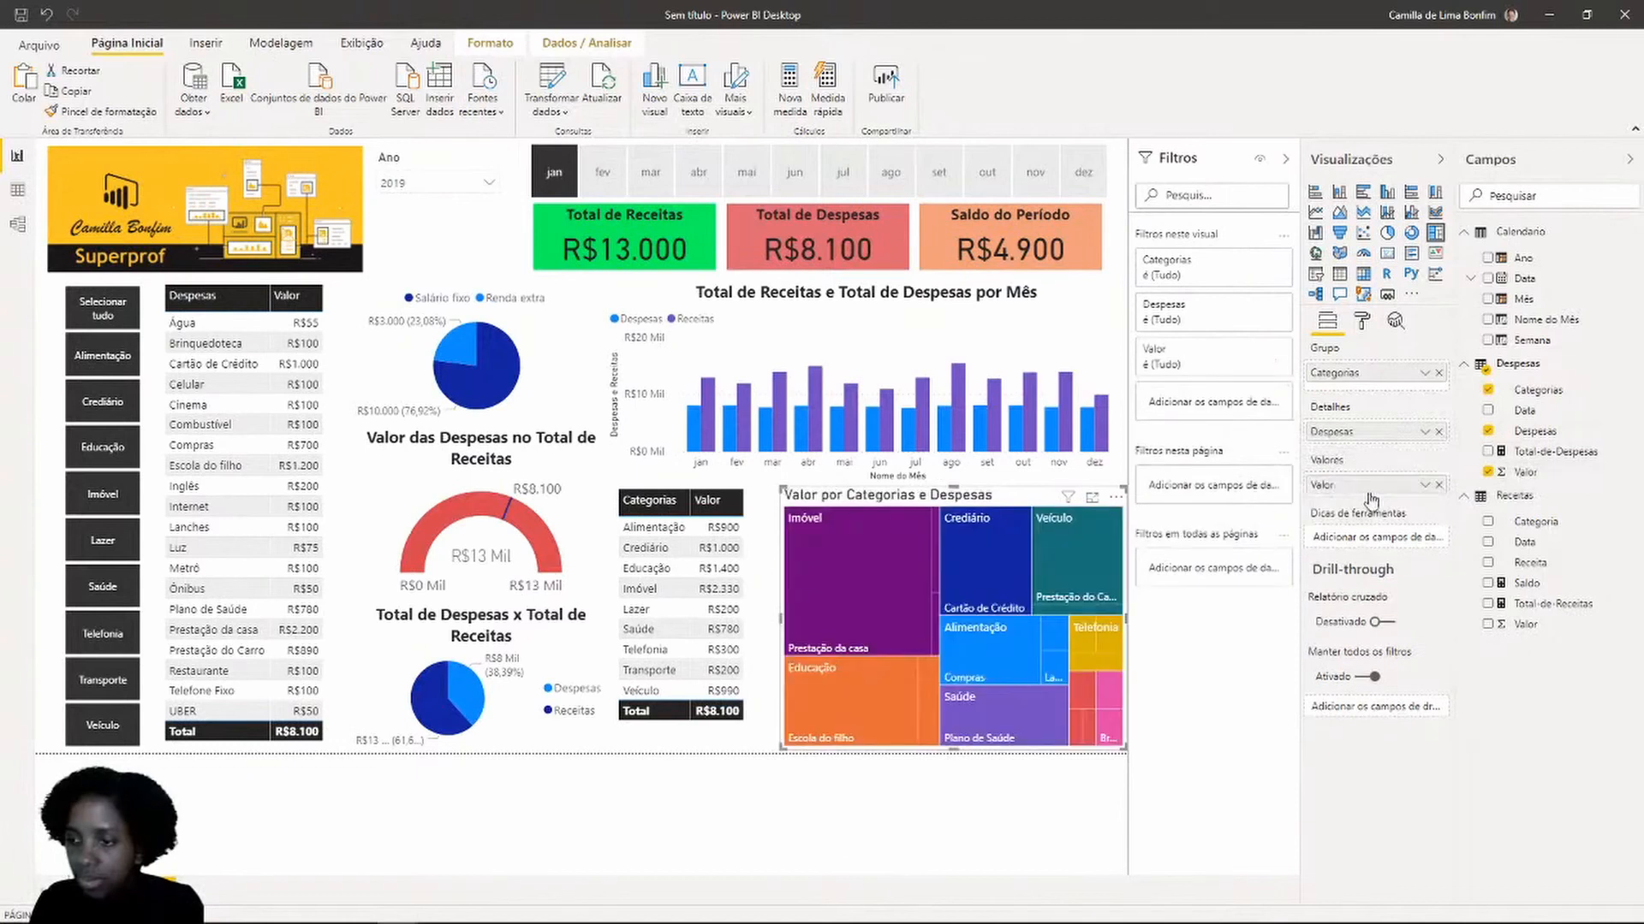
pyautogui.moveTo(798, 566)
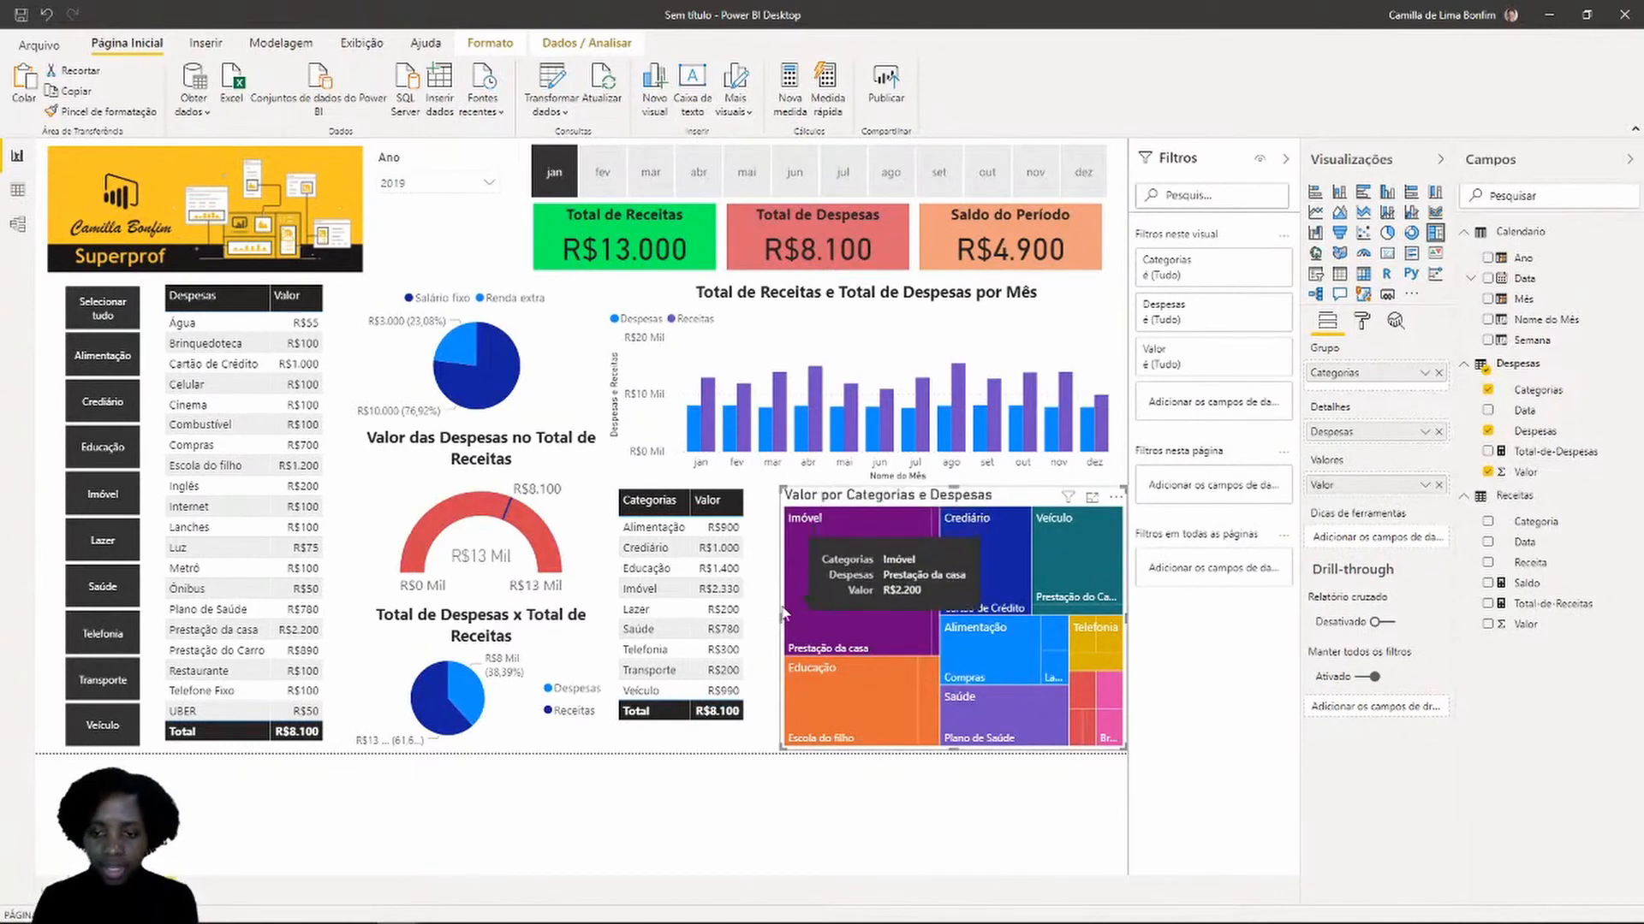
pyautogui.moveTo(783, 612); pyautogui.dragTo(764, 612)
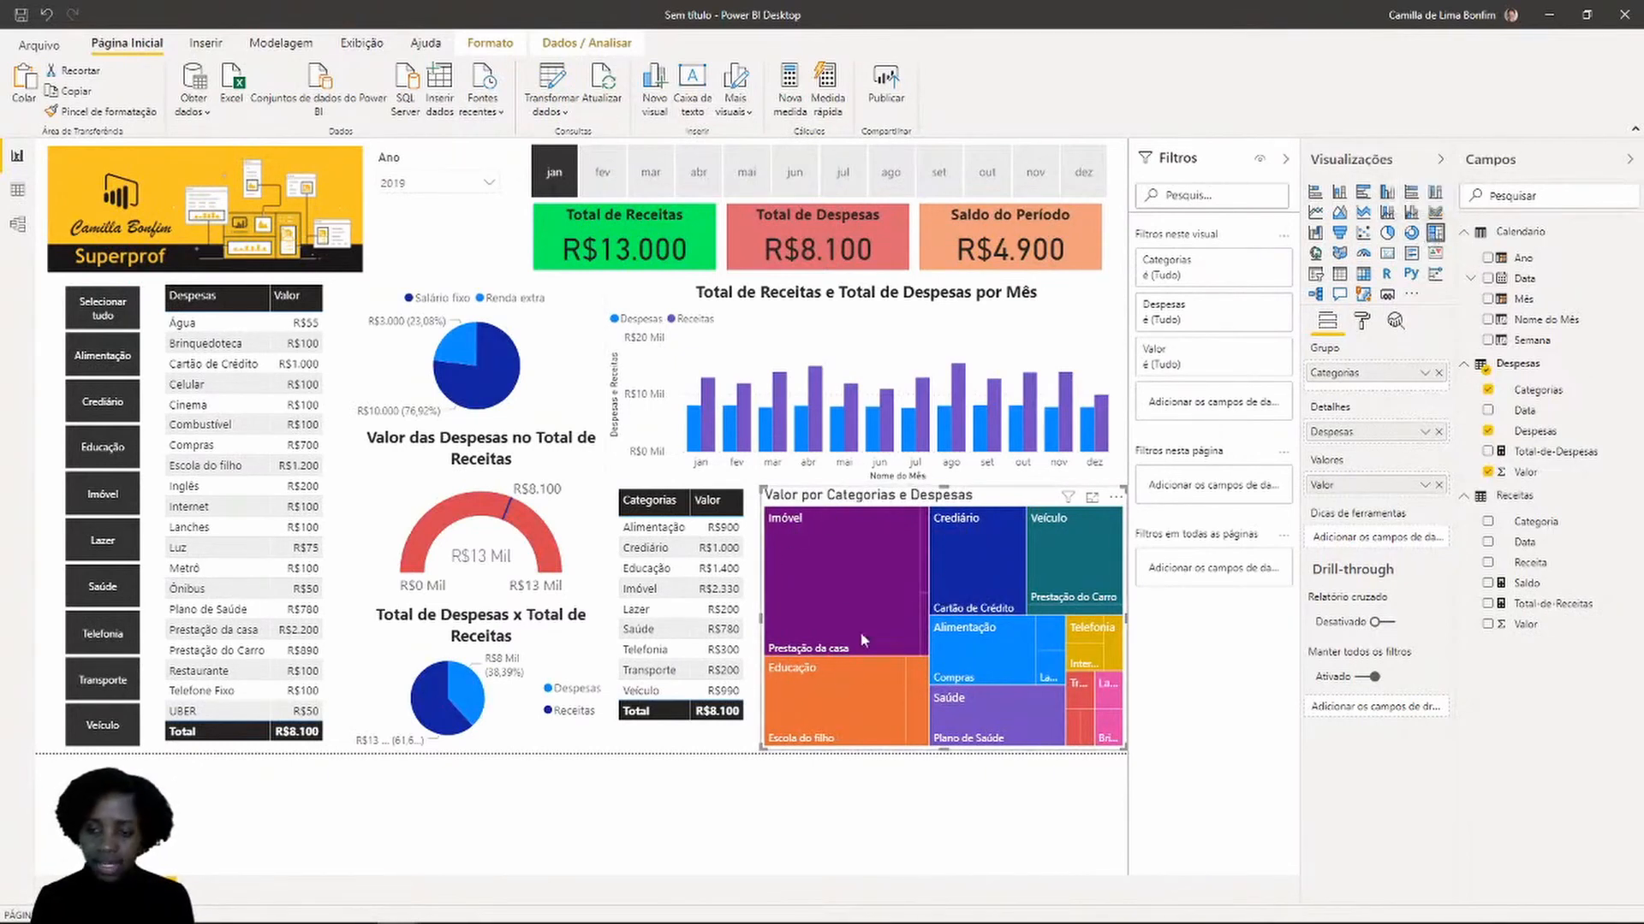
pyautogui.moveTo(863, 637)
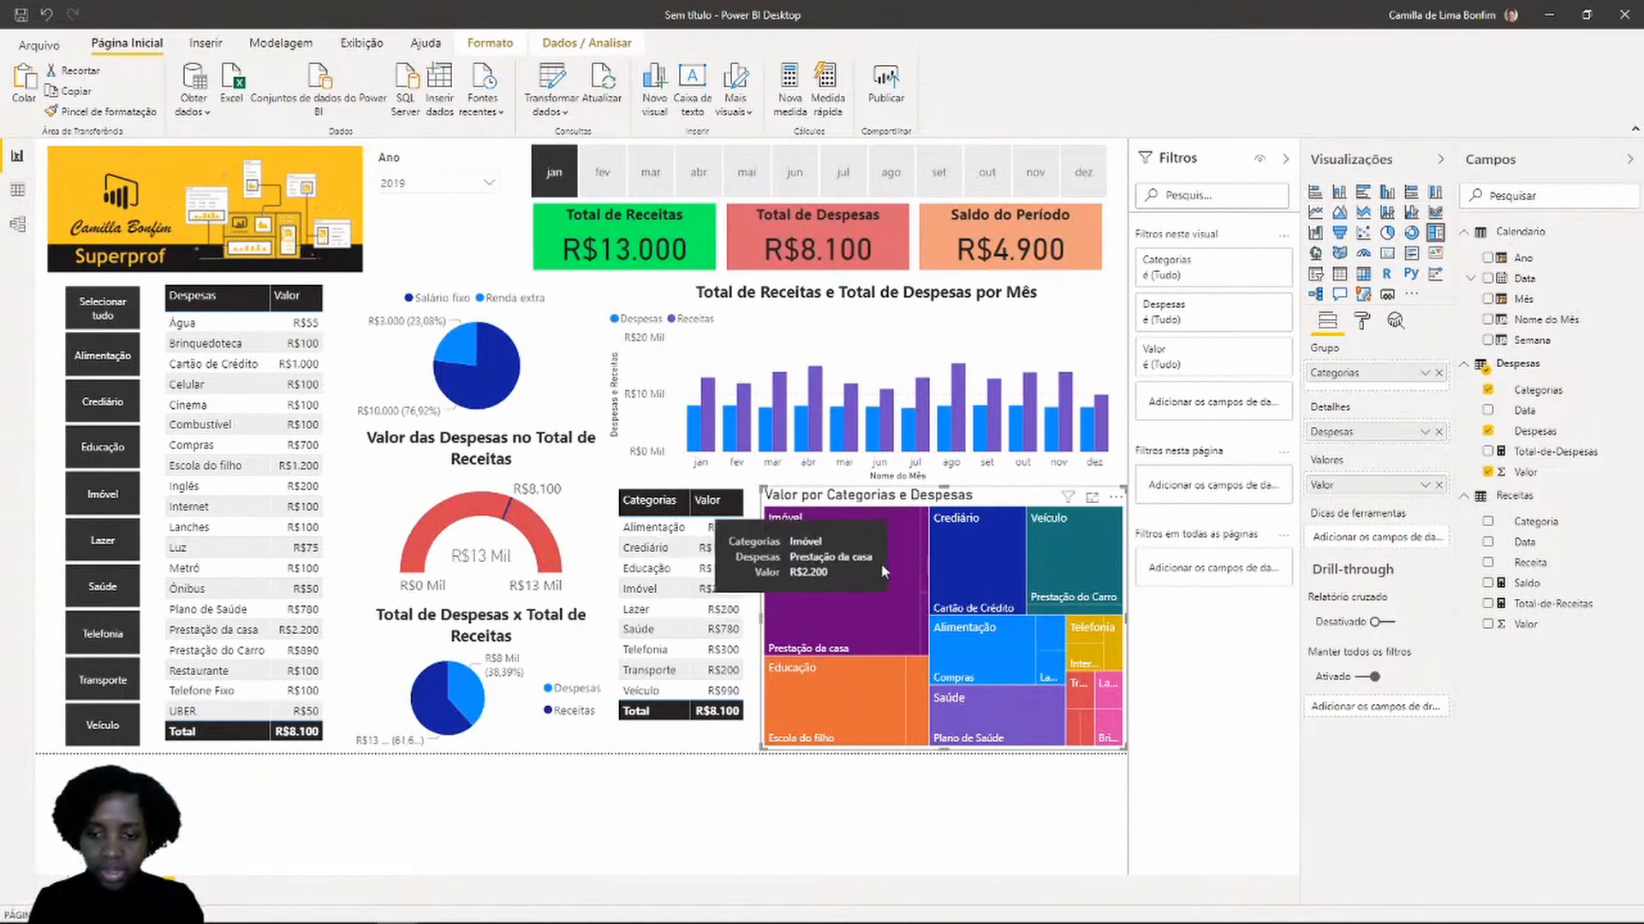
# Sort the category table by Valor in descending order and narrow it so it no longer overlaps the treemap
pyautogui.click(707, 510)
pyautogui.click(702, 513)
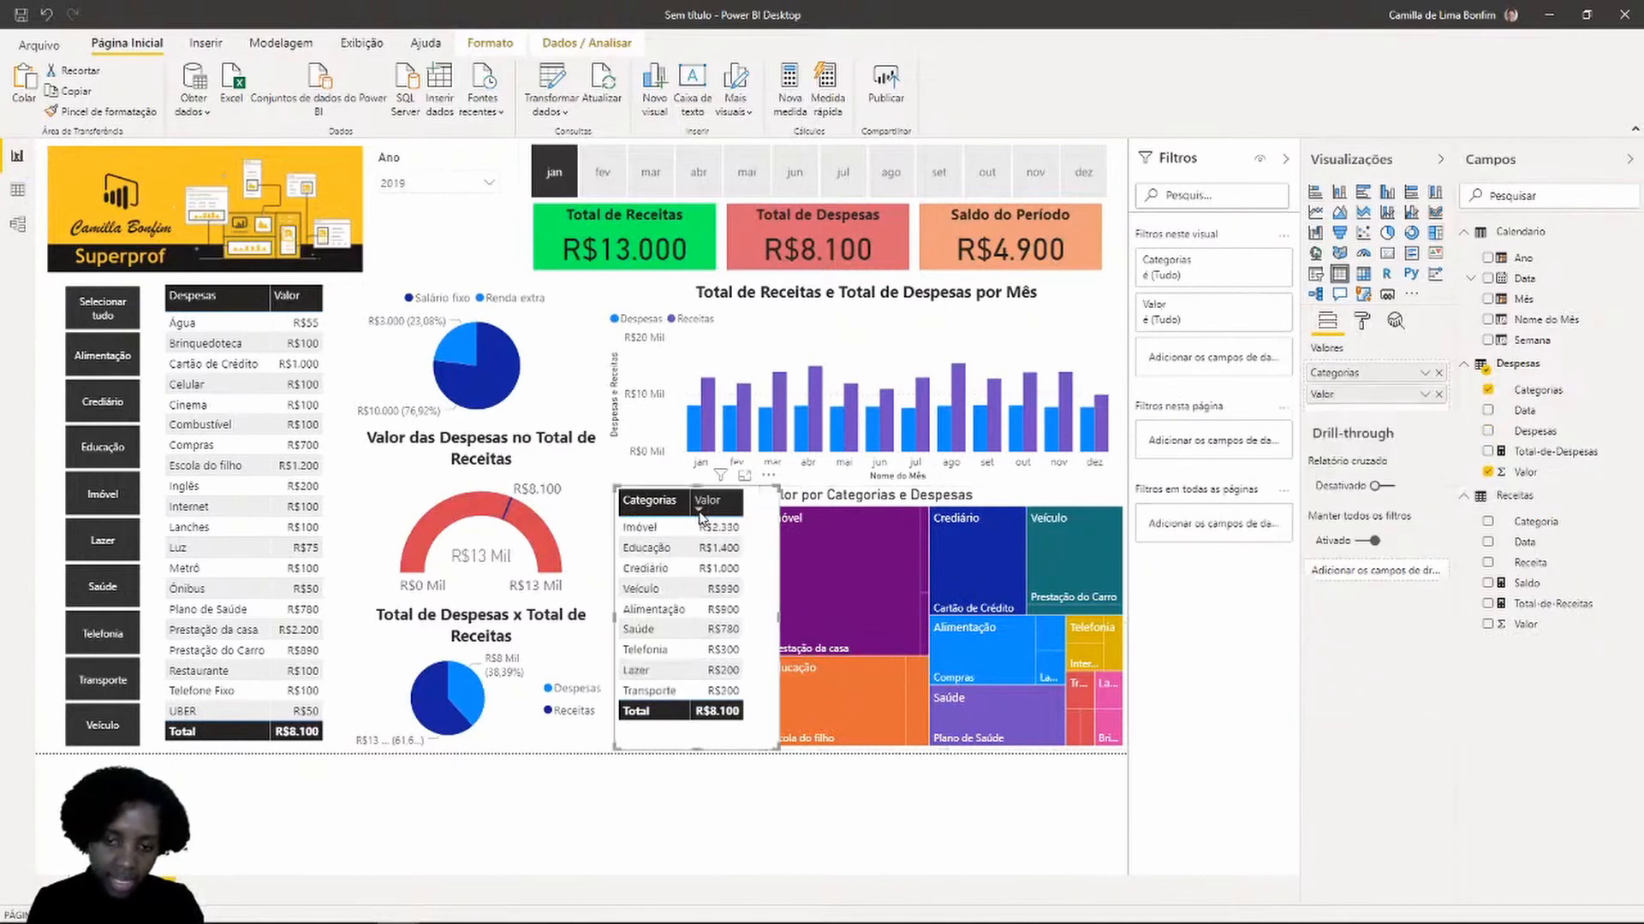
pyautogui.click(701, 514)
pyautogui.click(701, 514)
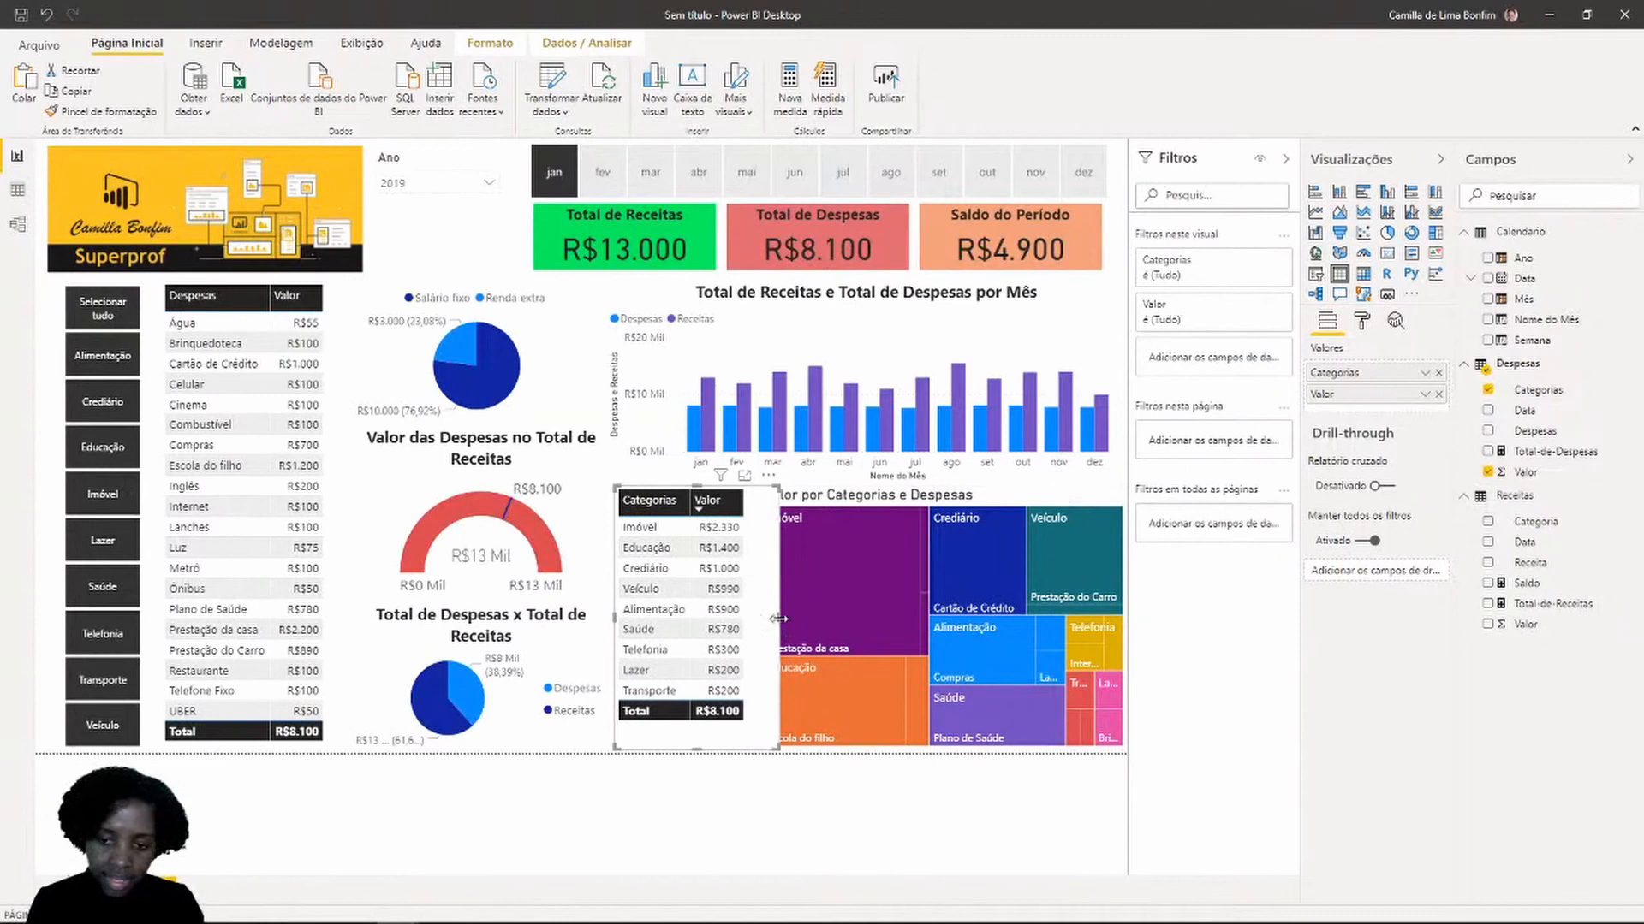
pyautogui.moveTo(778, 618); pyautogui.dragTo(758, 618)
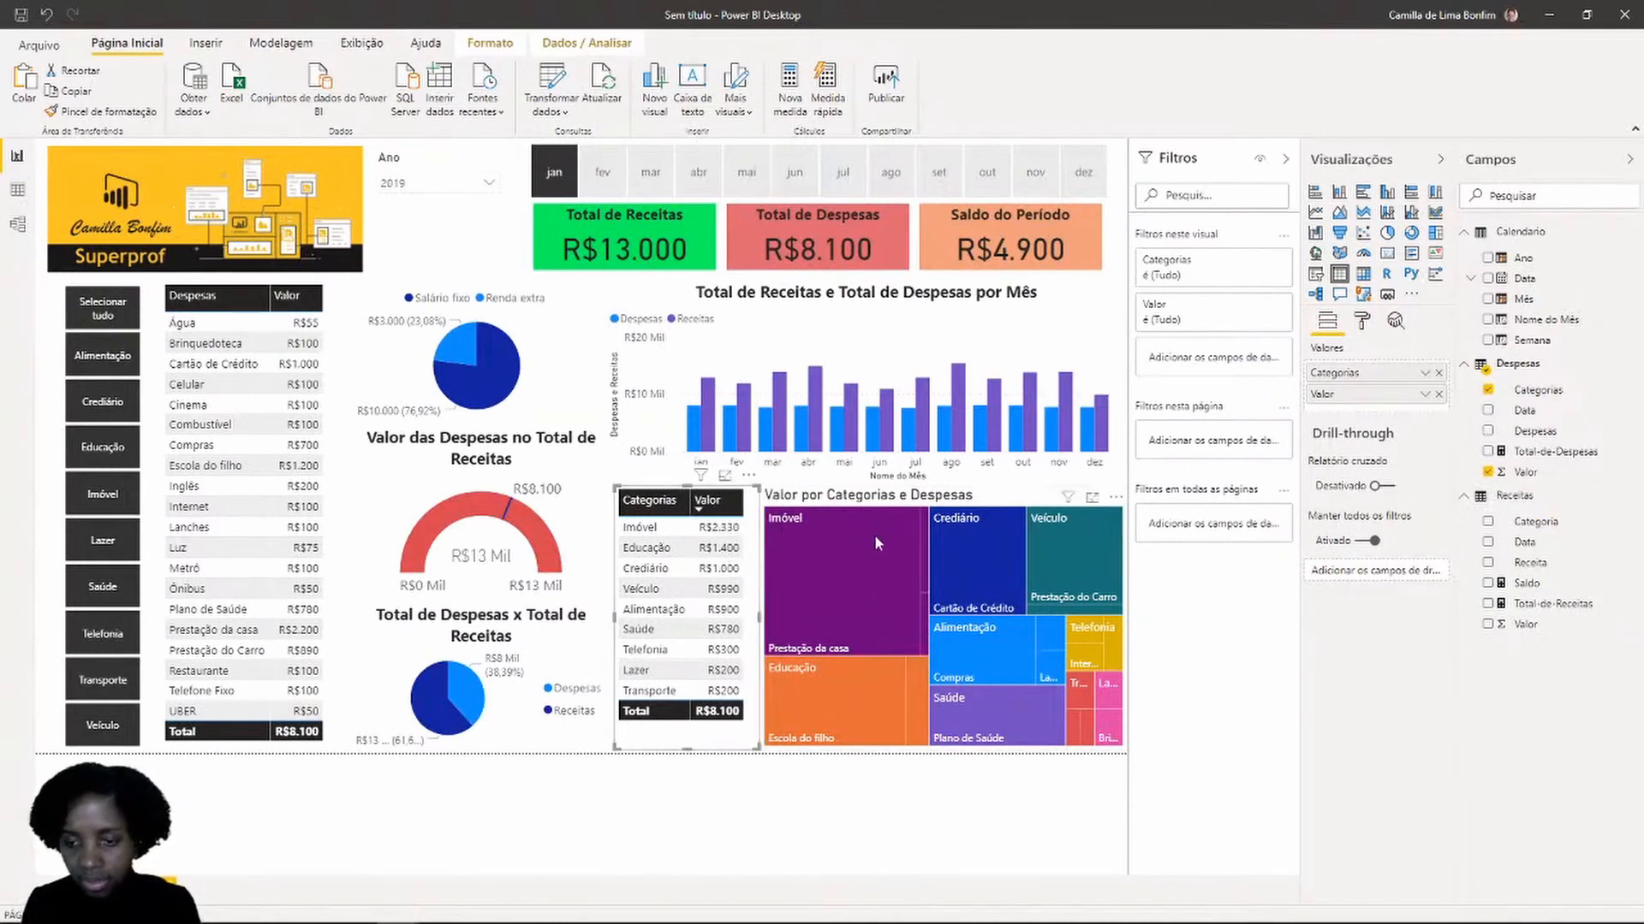
# Set the report page wallpaper to light blue with 51% transparency
pyautogui.click(460, 239)
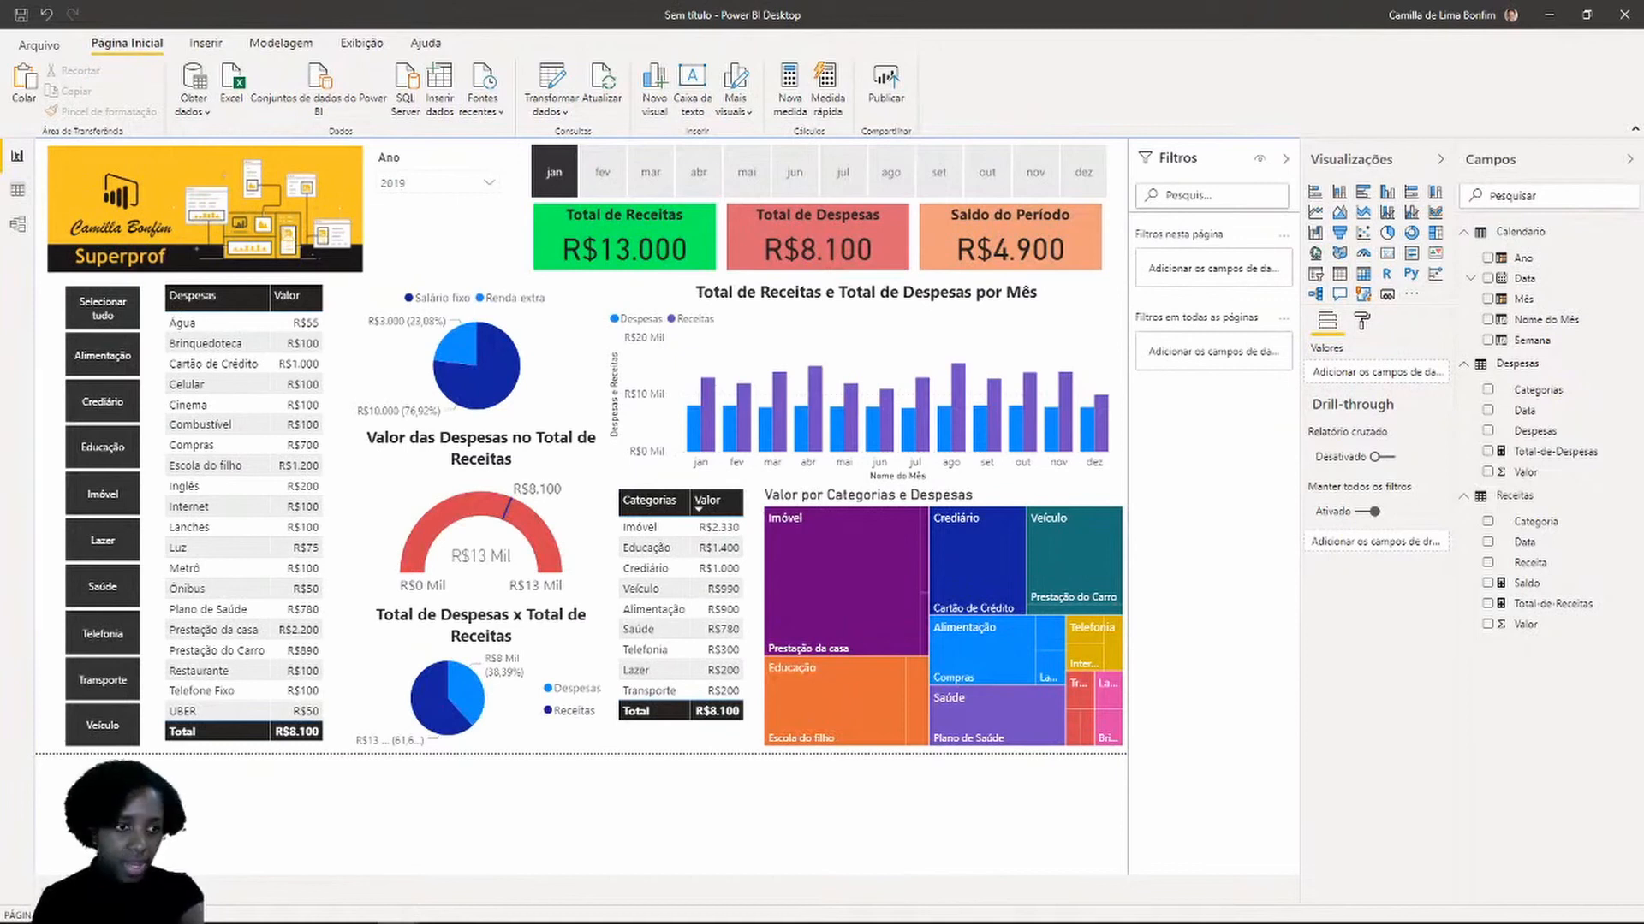
pyautogui.click(1362, 323)
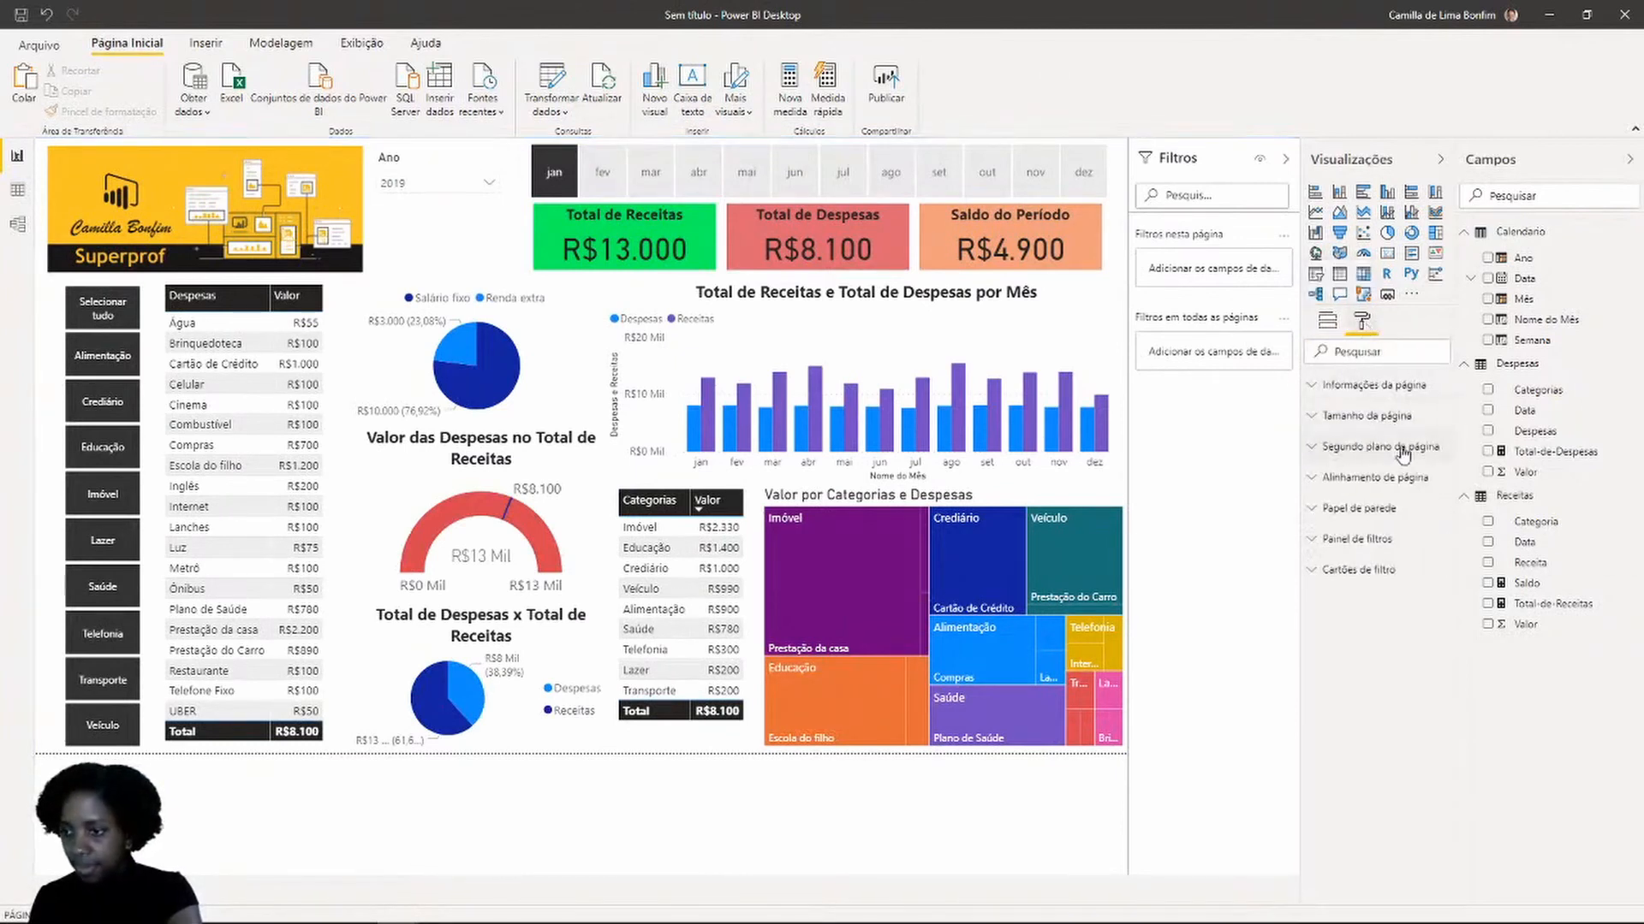
pyautogui.click(1372, 511)
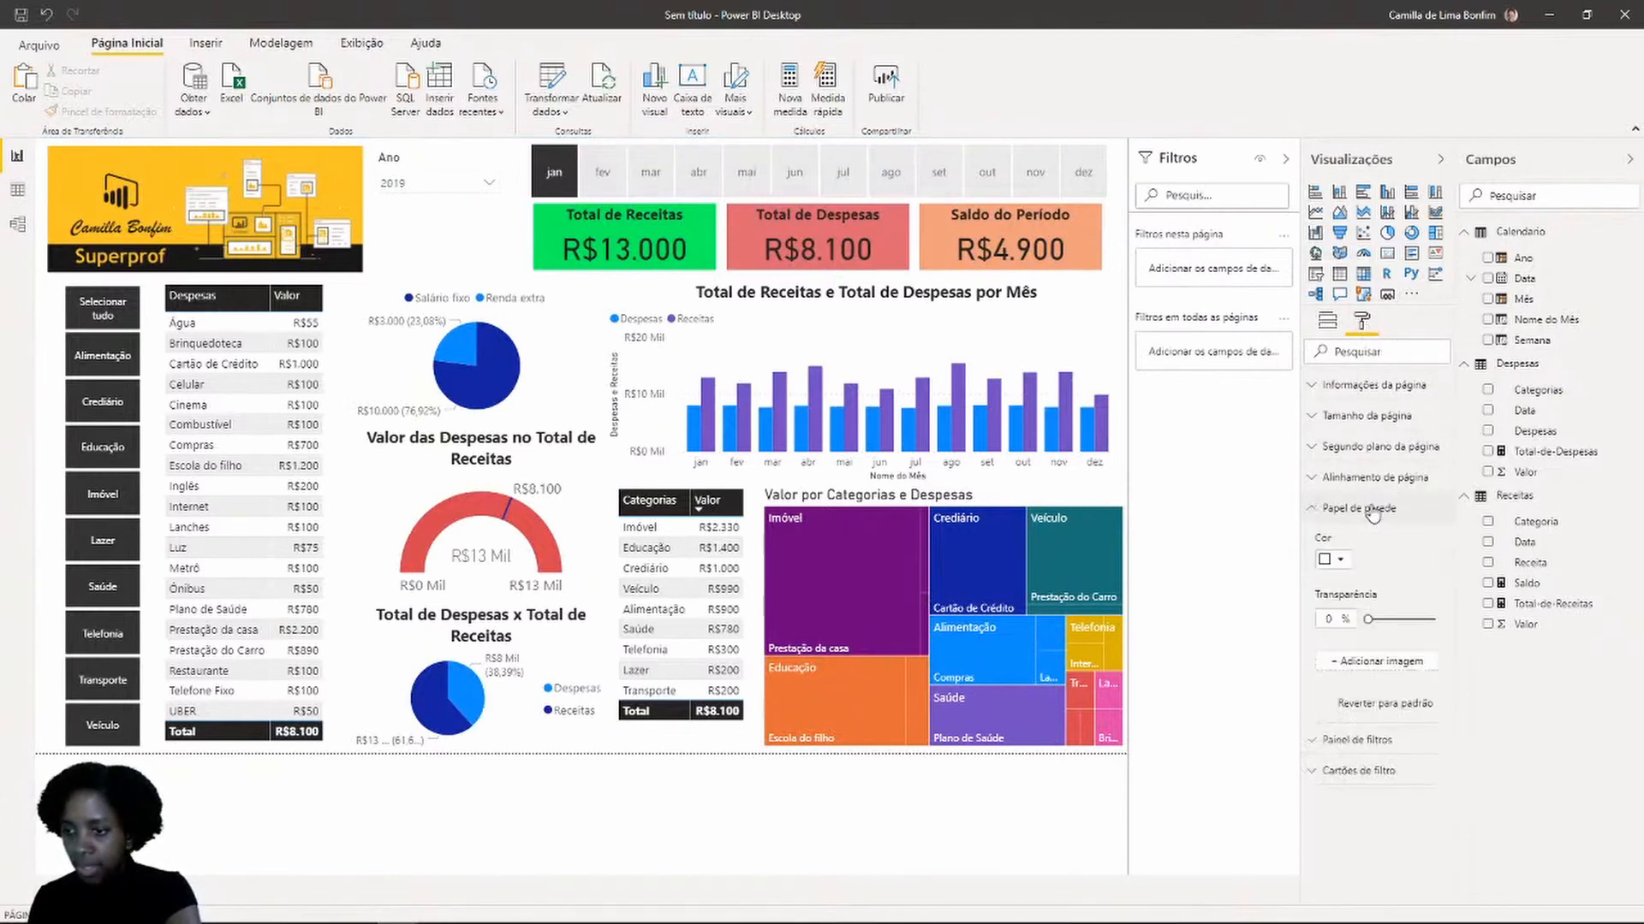
pyautogui.click(1332, 560)
pyautogui.click(1342, 620)
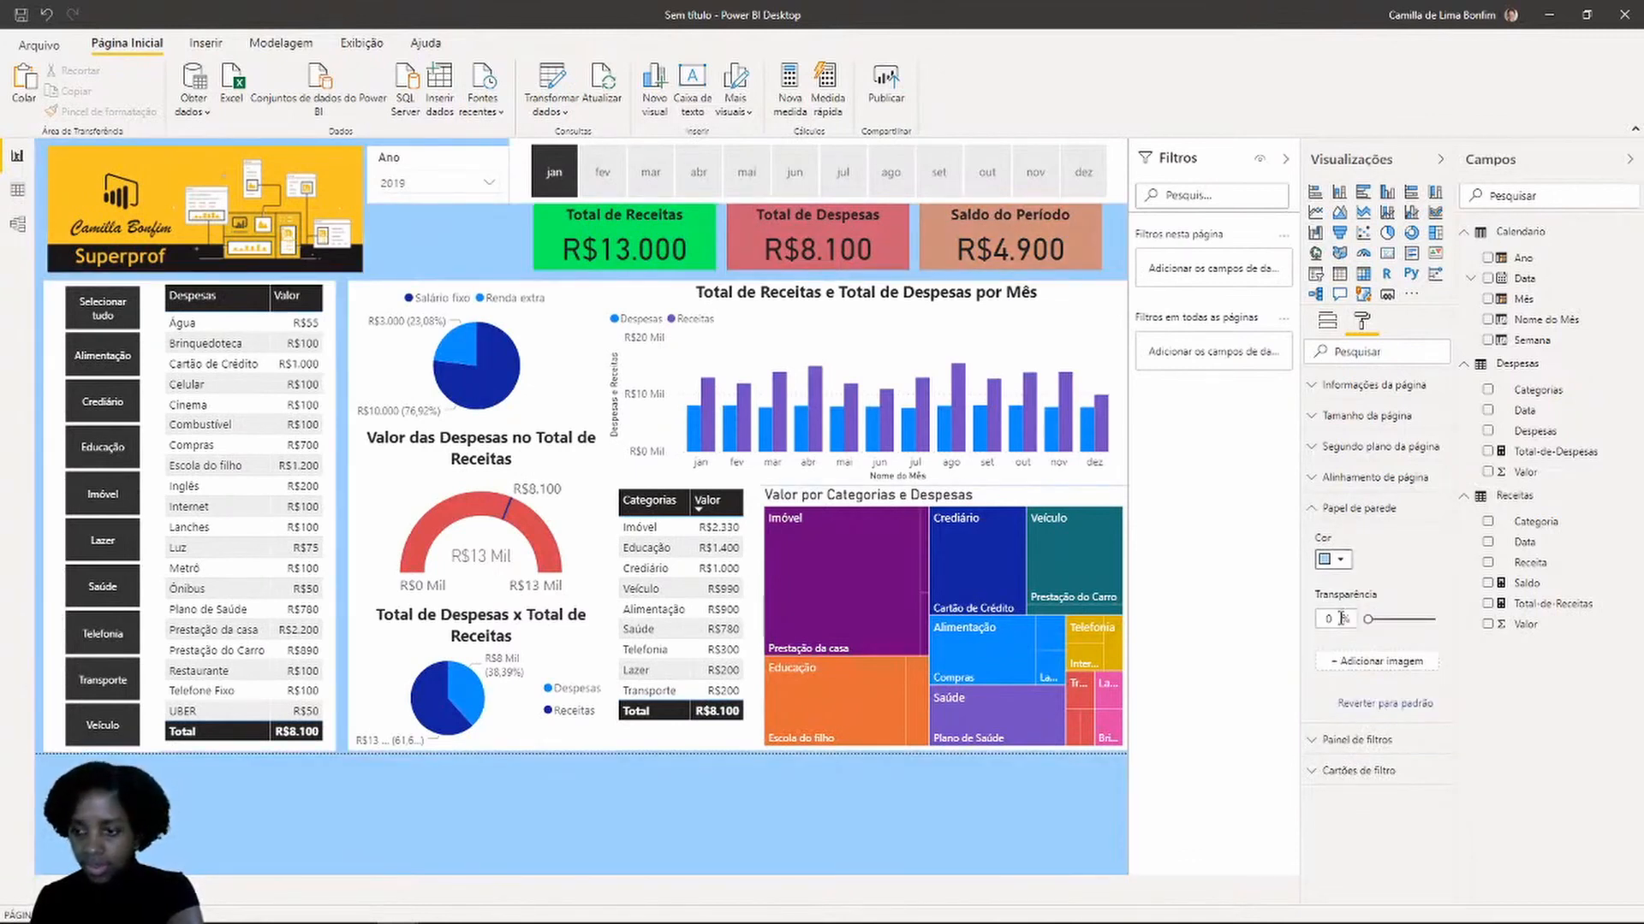
pyautogui.moveTo(1368, 619); pyautogui.dragTo(1401, 622)
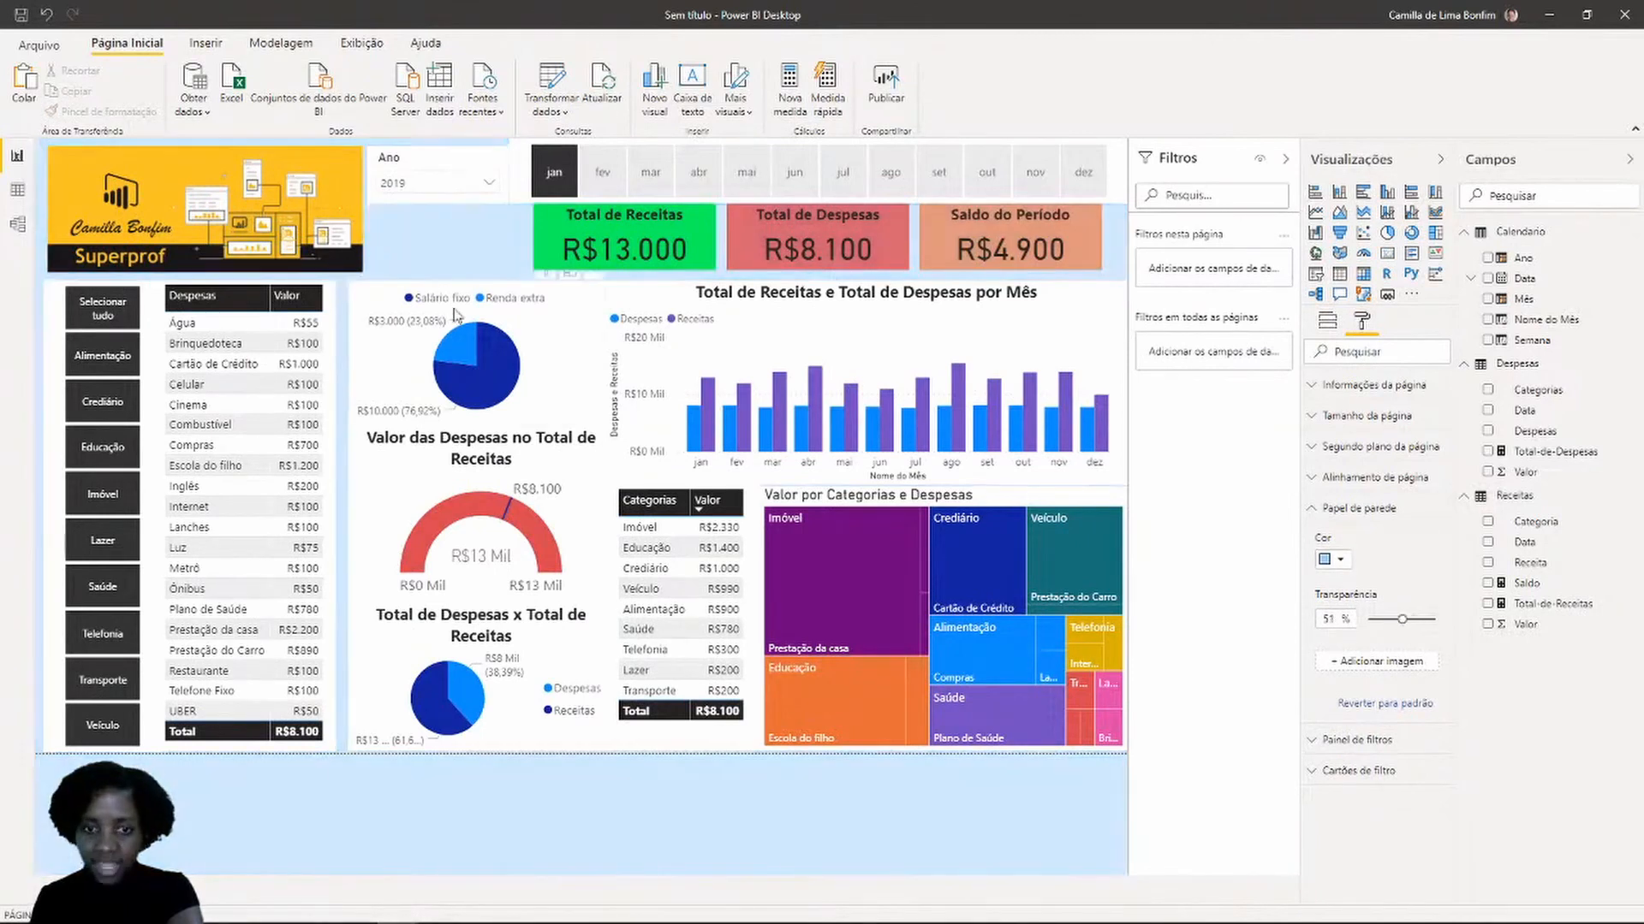
# Turn off the background of the income category pie chart and the Total de Receitas e Total de Despesas por Mês column chart
pyautogui.click(558, 345)
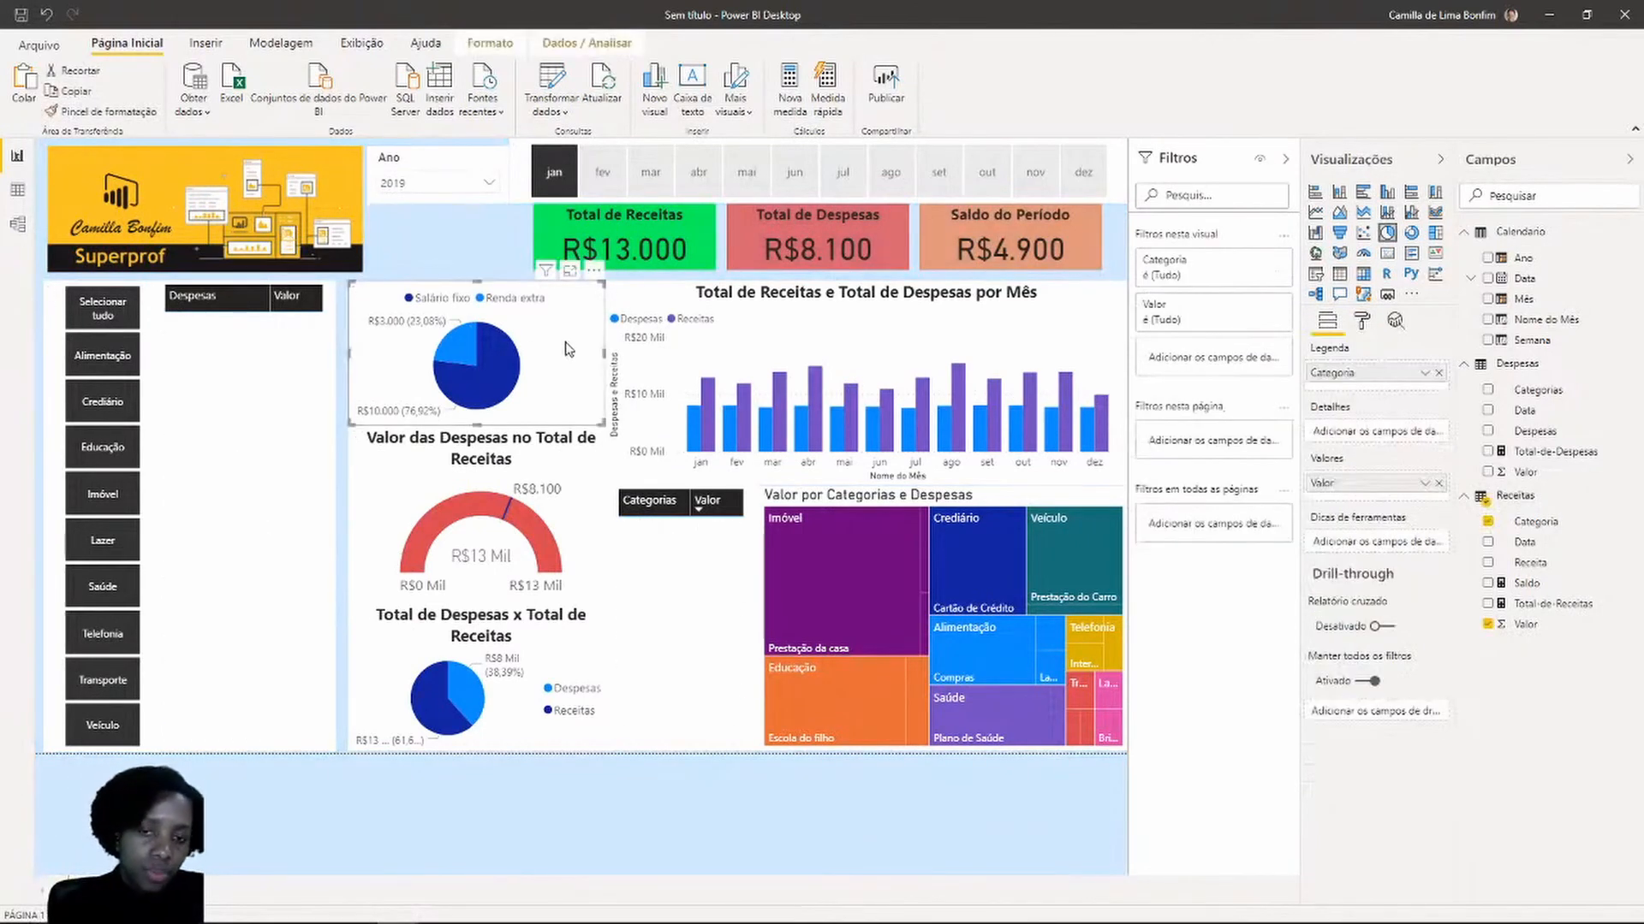
pyautogui.click(681, 343)
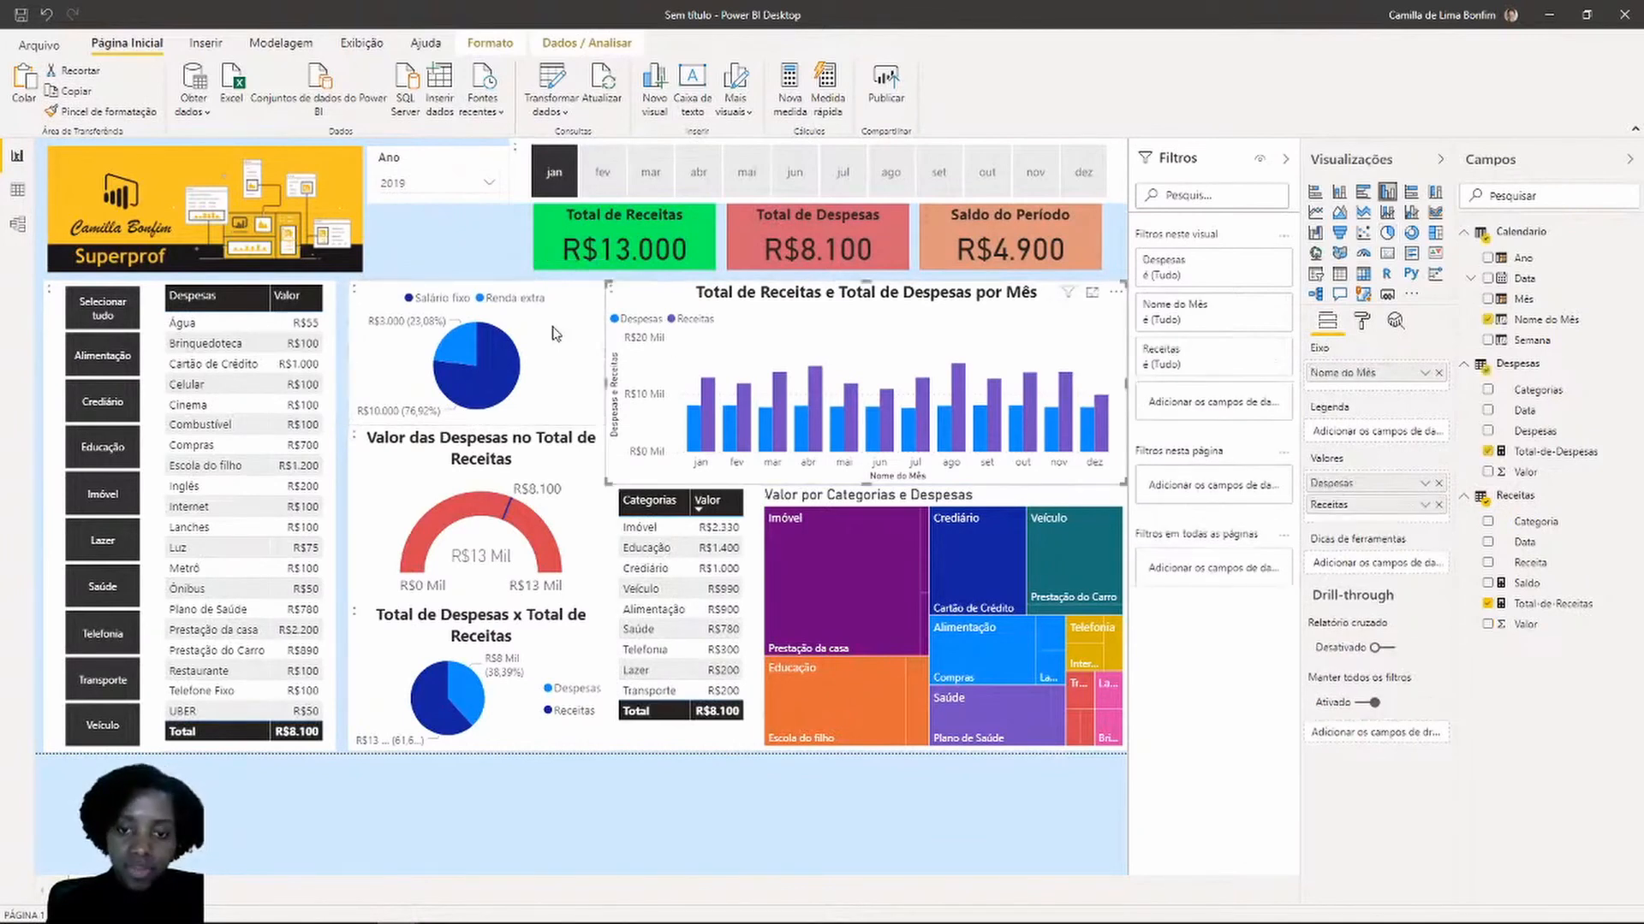
pyautogui.click(555, 334)
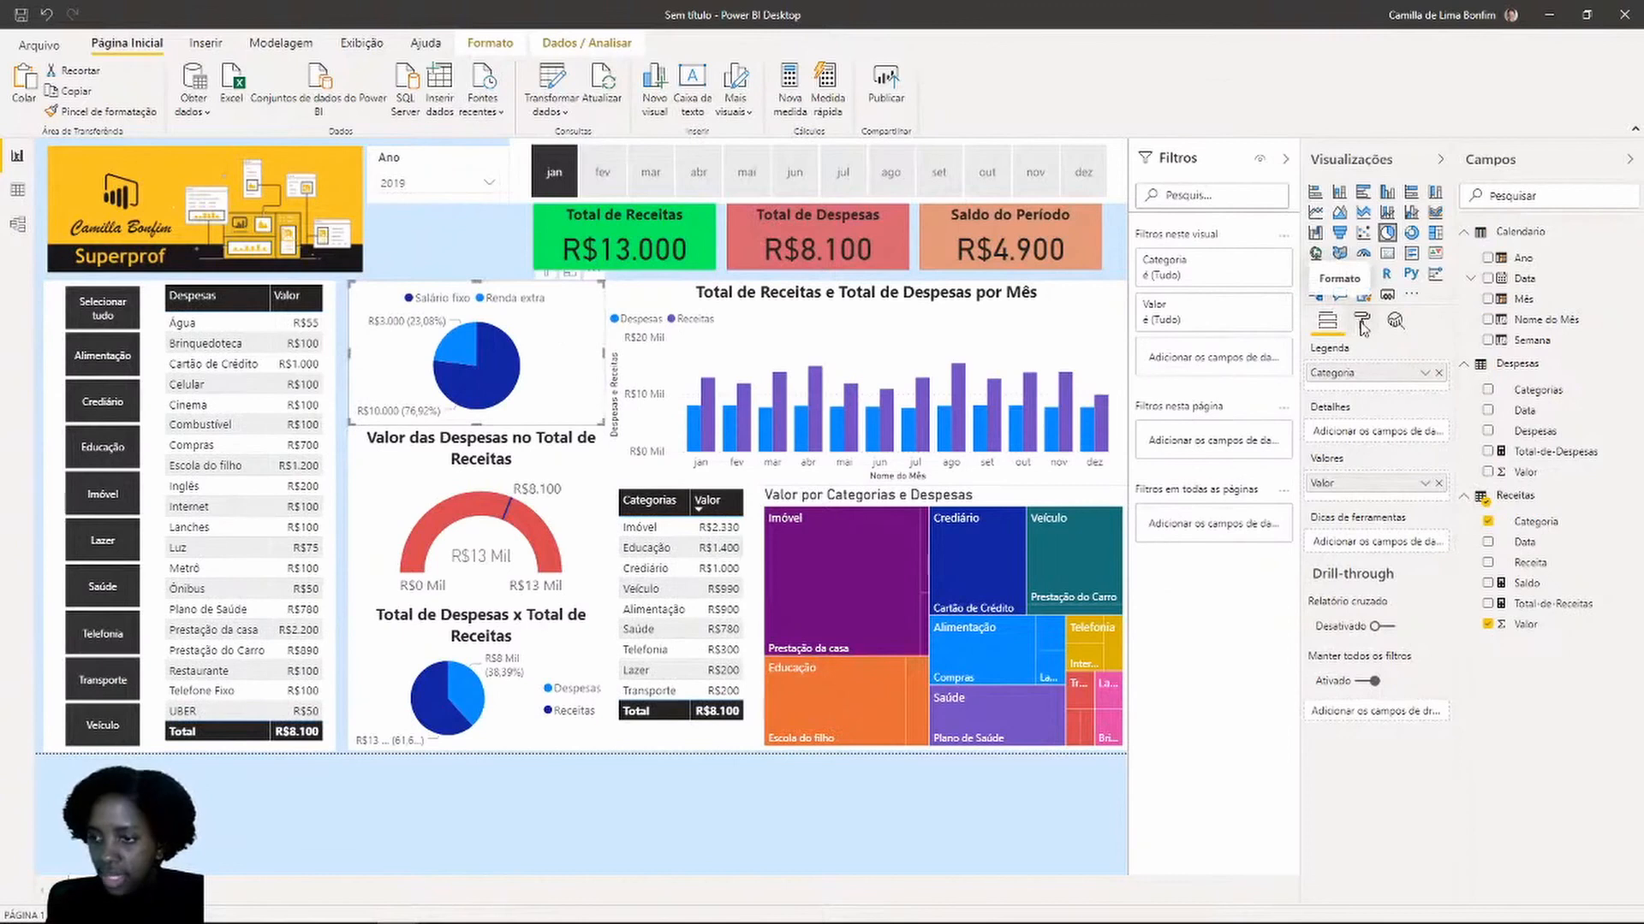
pyautogui.click(1361, 321)
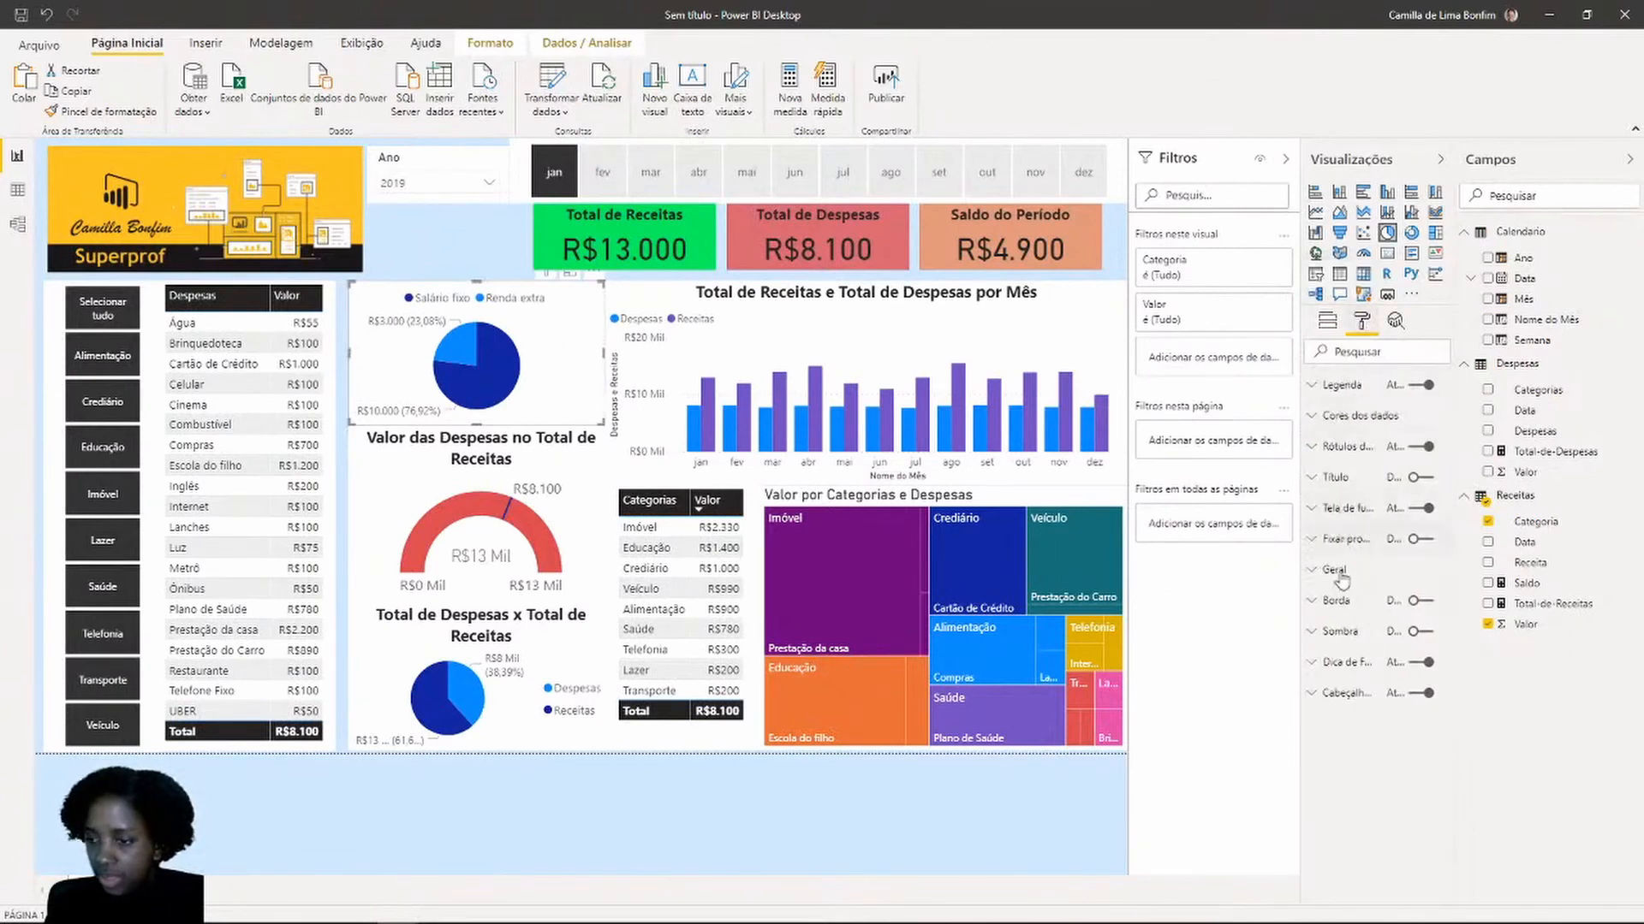
pyautogui.click(1421, 508)
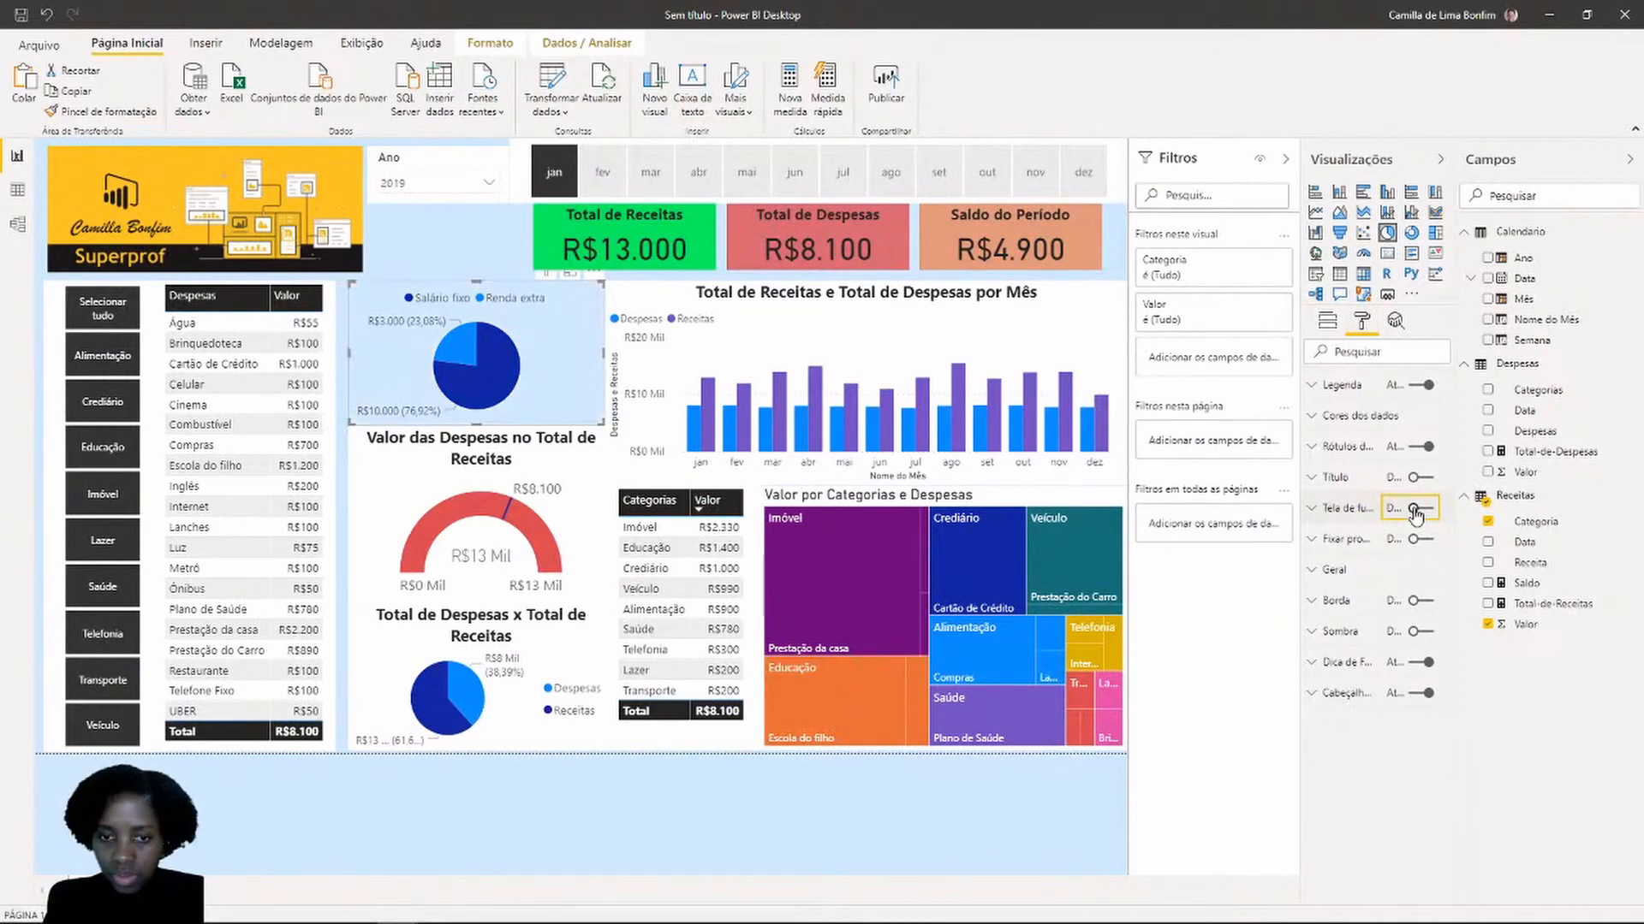
pyautogui.click(1061, 329)
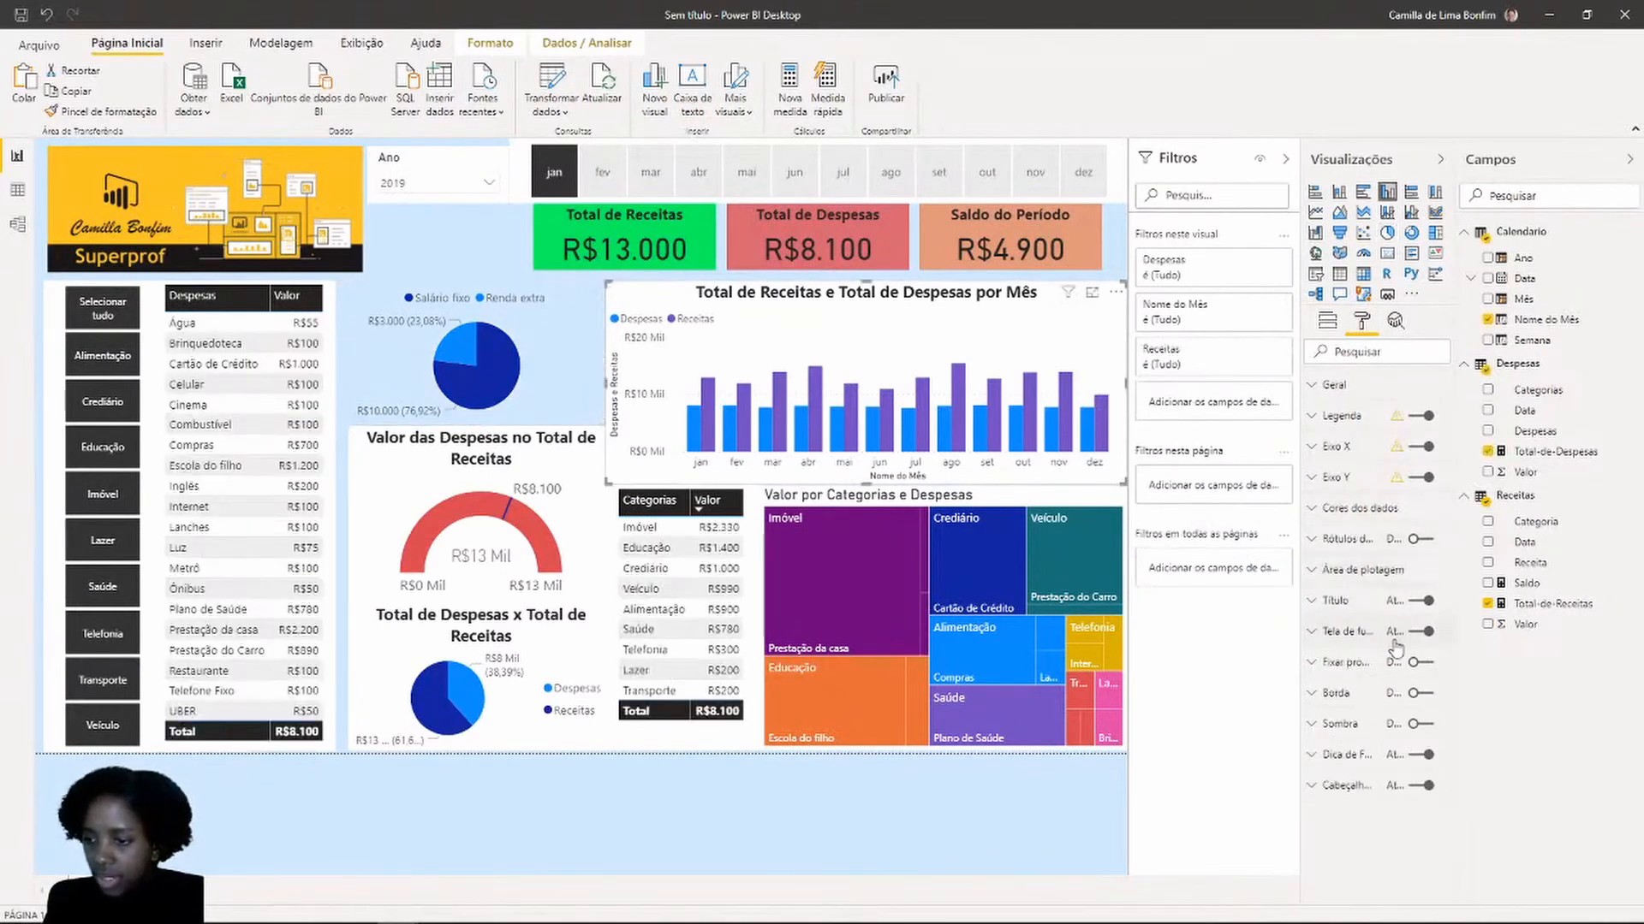
pyautogui.click(1421, 631)
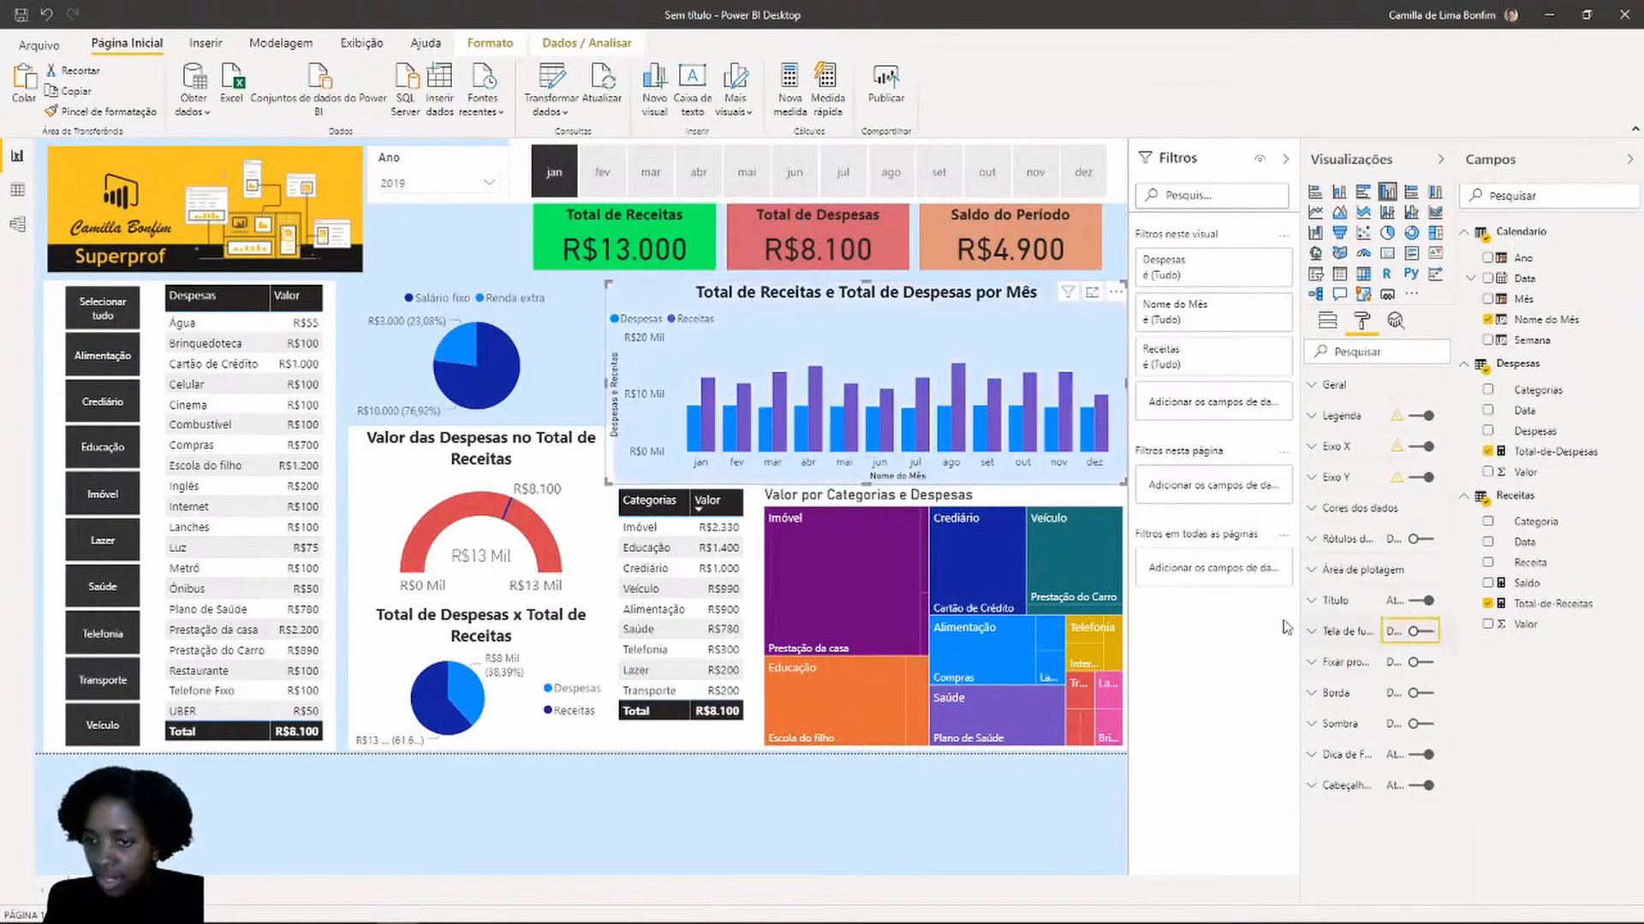
# Turn off the background of the Valor das Despesas gauge and the Total de Despesas x Total de Receitas pie chart
pyautogui.click(550, 468)
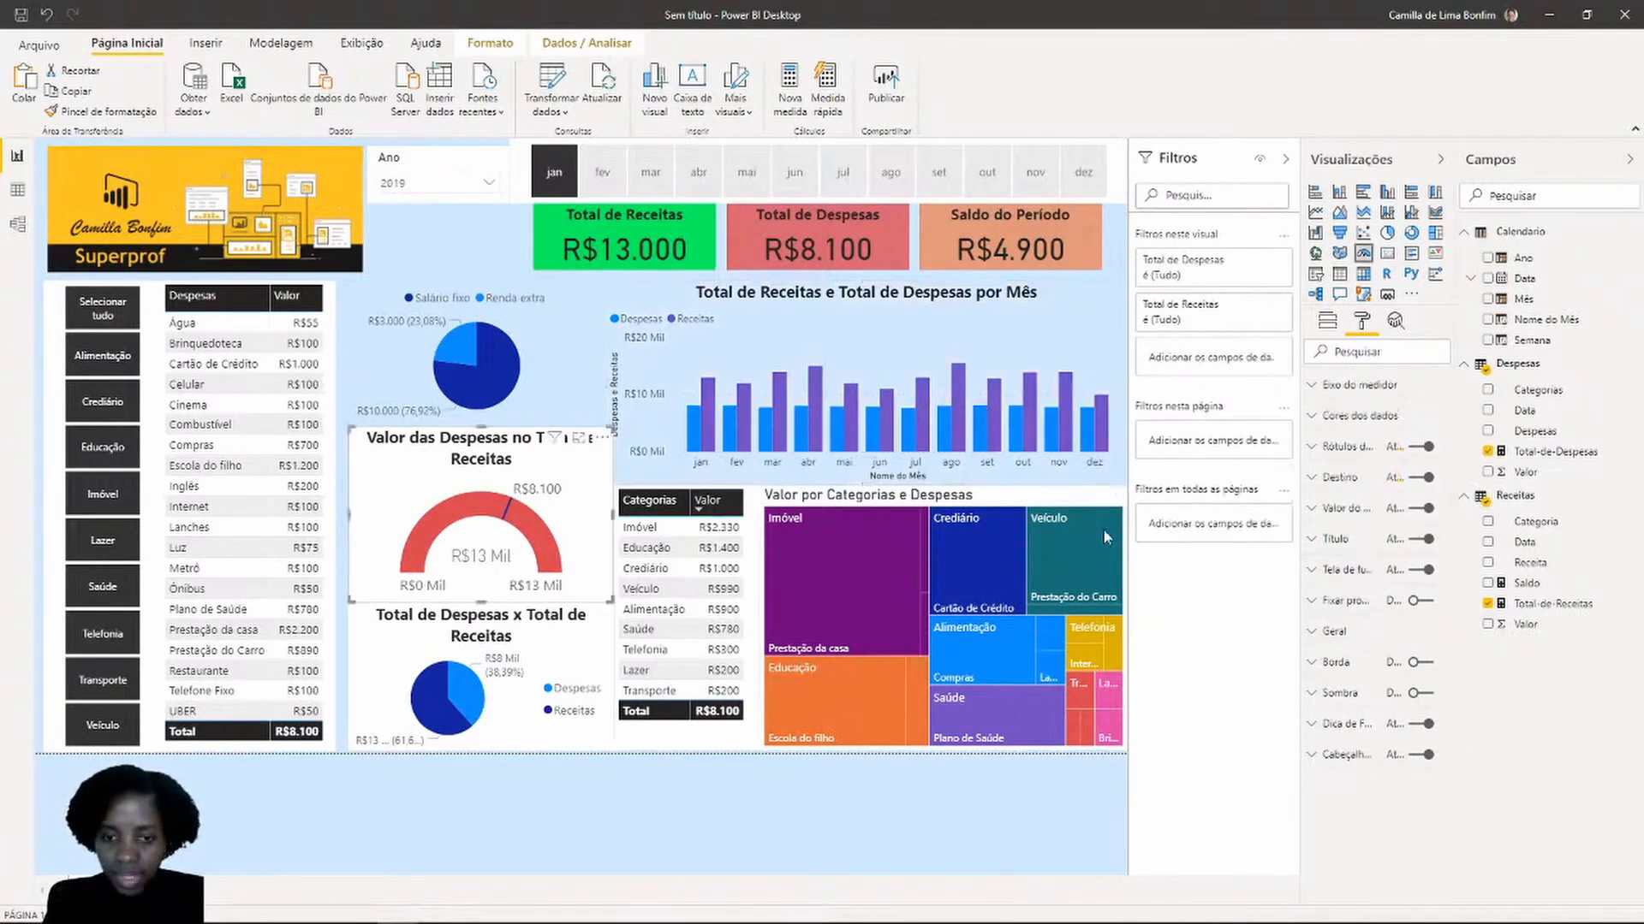
pyautogui.click(1422, 571)
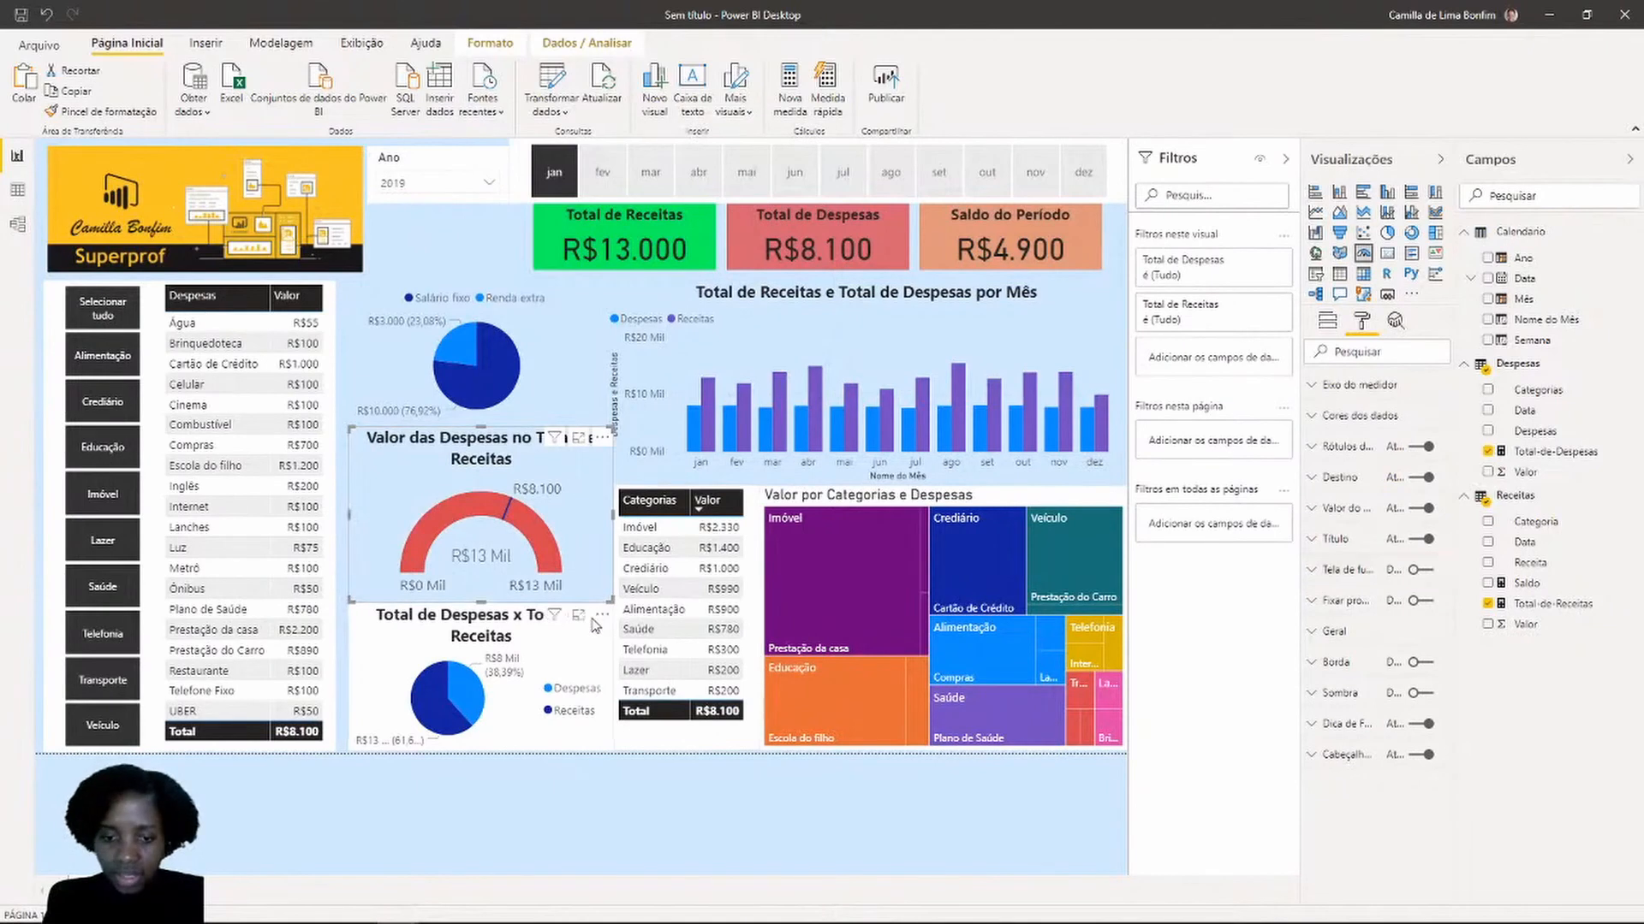
pyautogui.click(594, 624)
pyautogui.click(1421, 508)
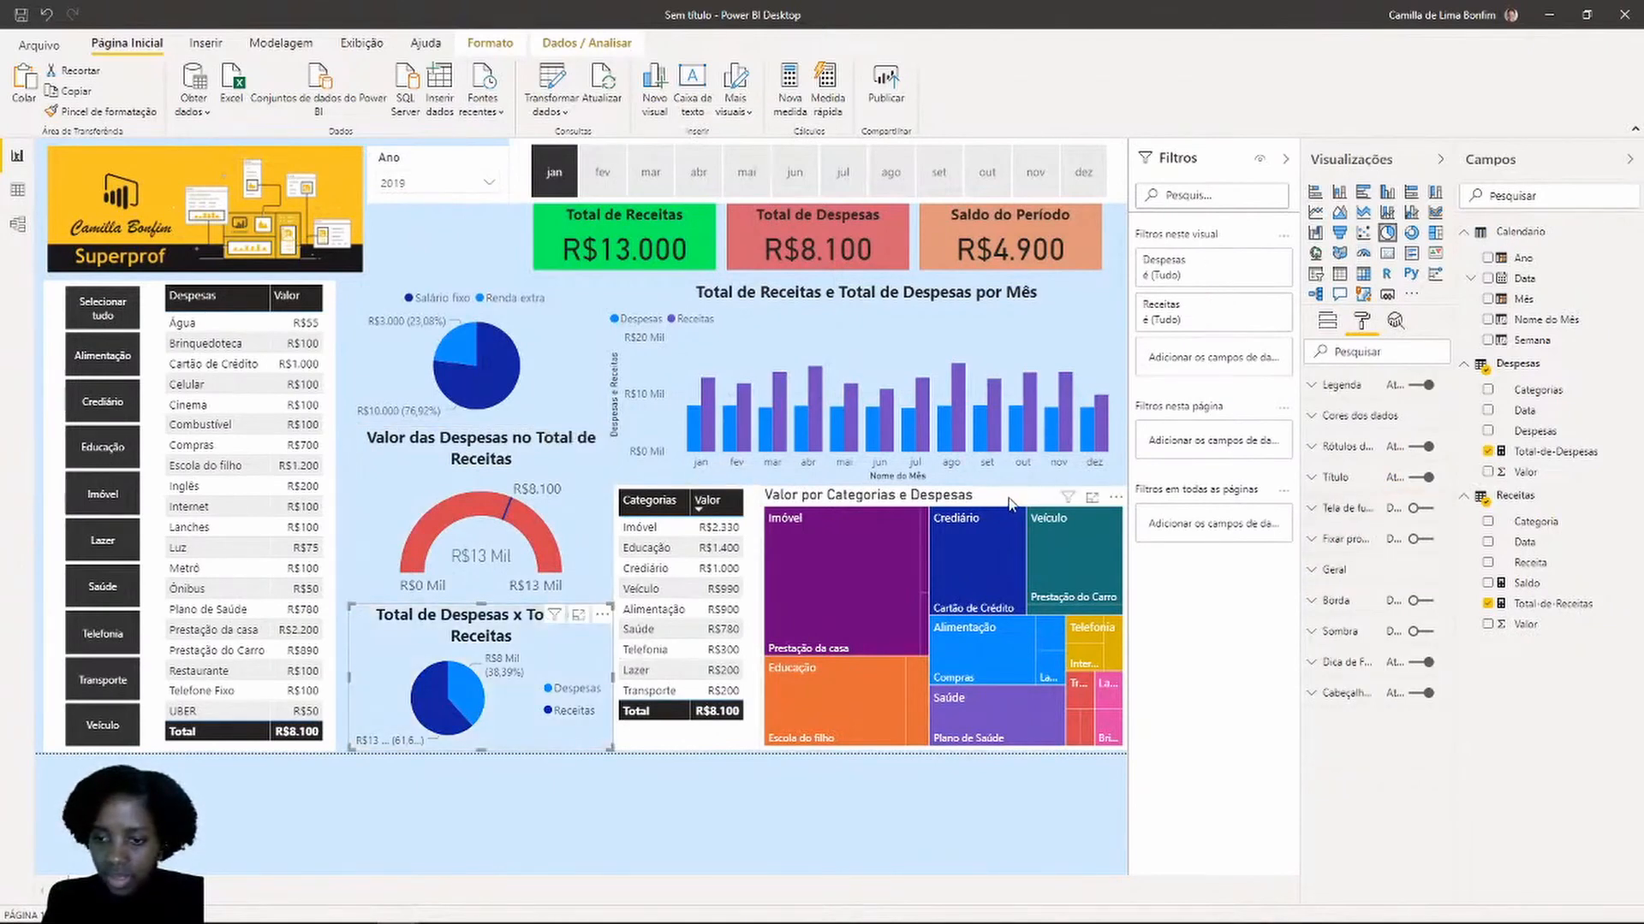
# Turn off the background of the Valor por Categorias e Despesas treemap and the Categorias table
pyautogui.click(1008, 504)
pyautogui.click(1421, 539)
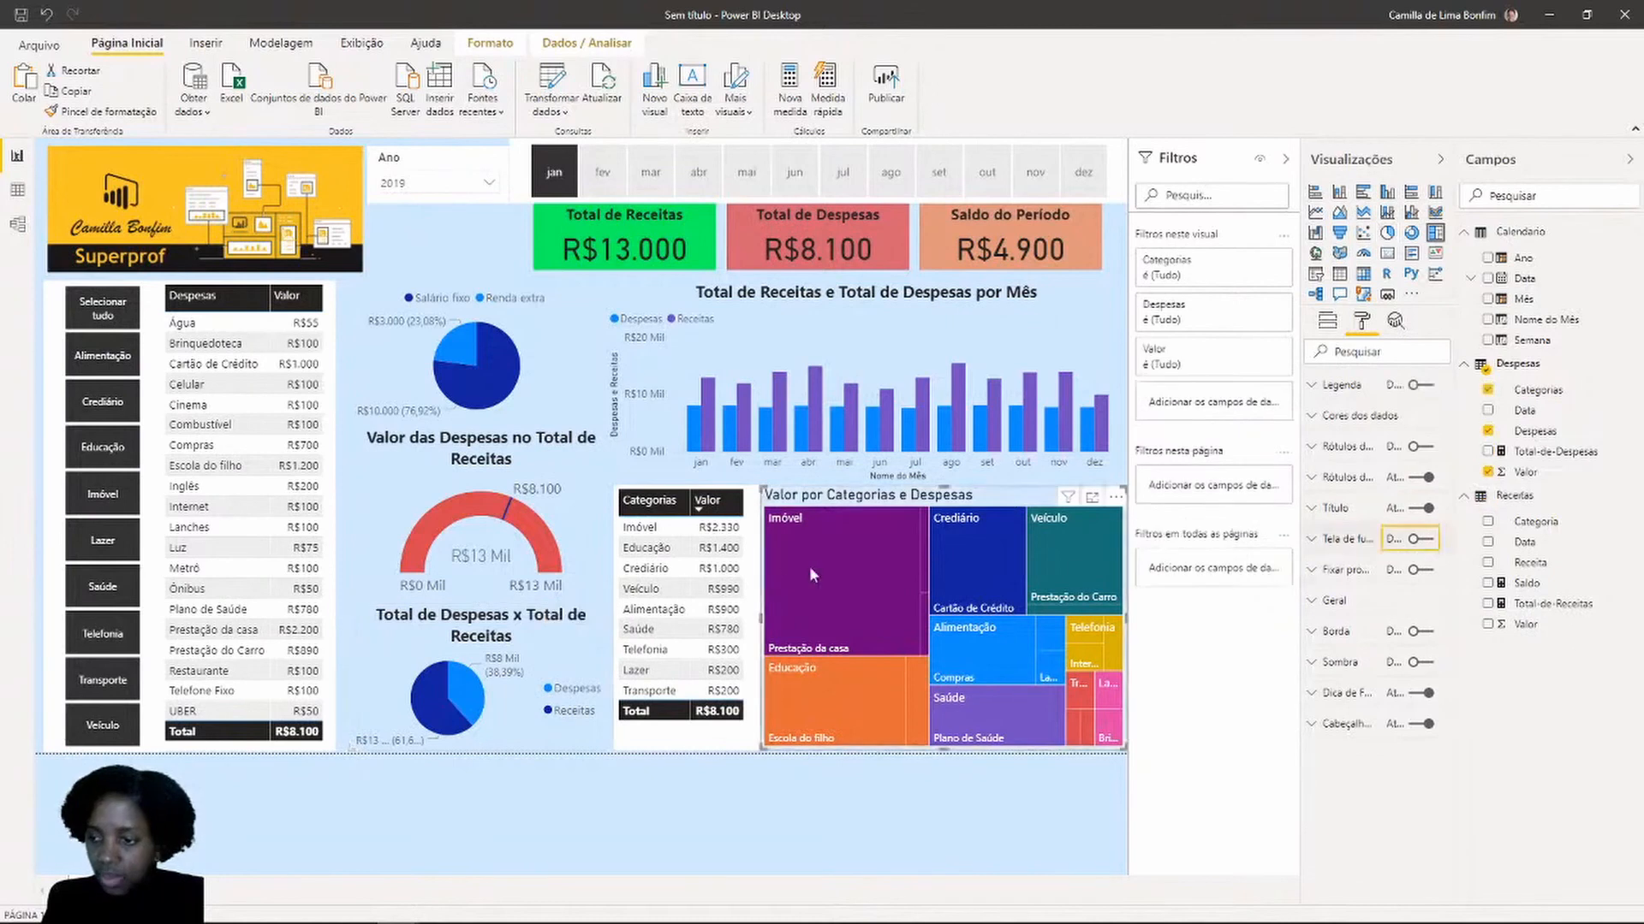
pyautogui.click(757, 572)
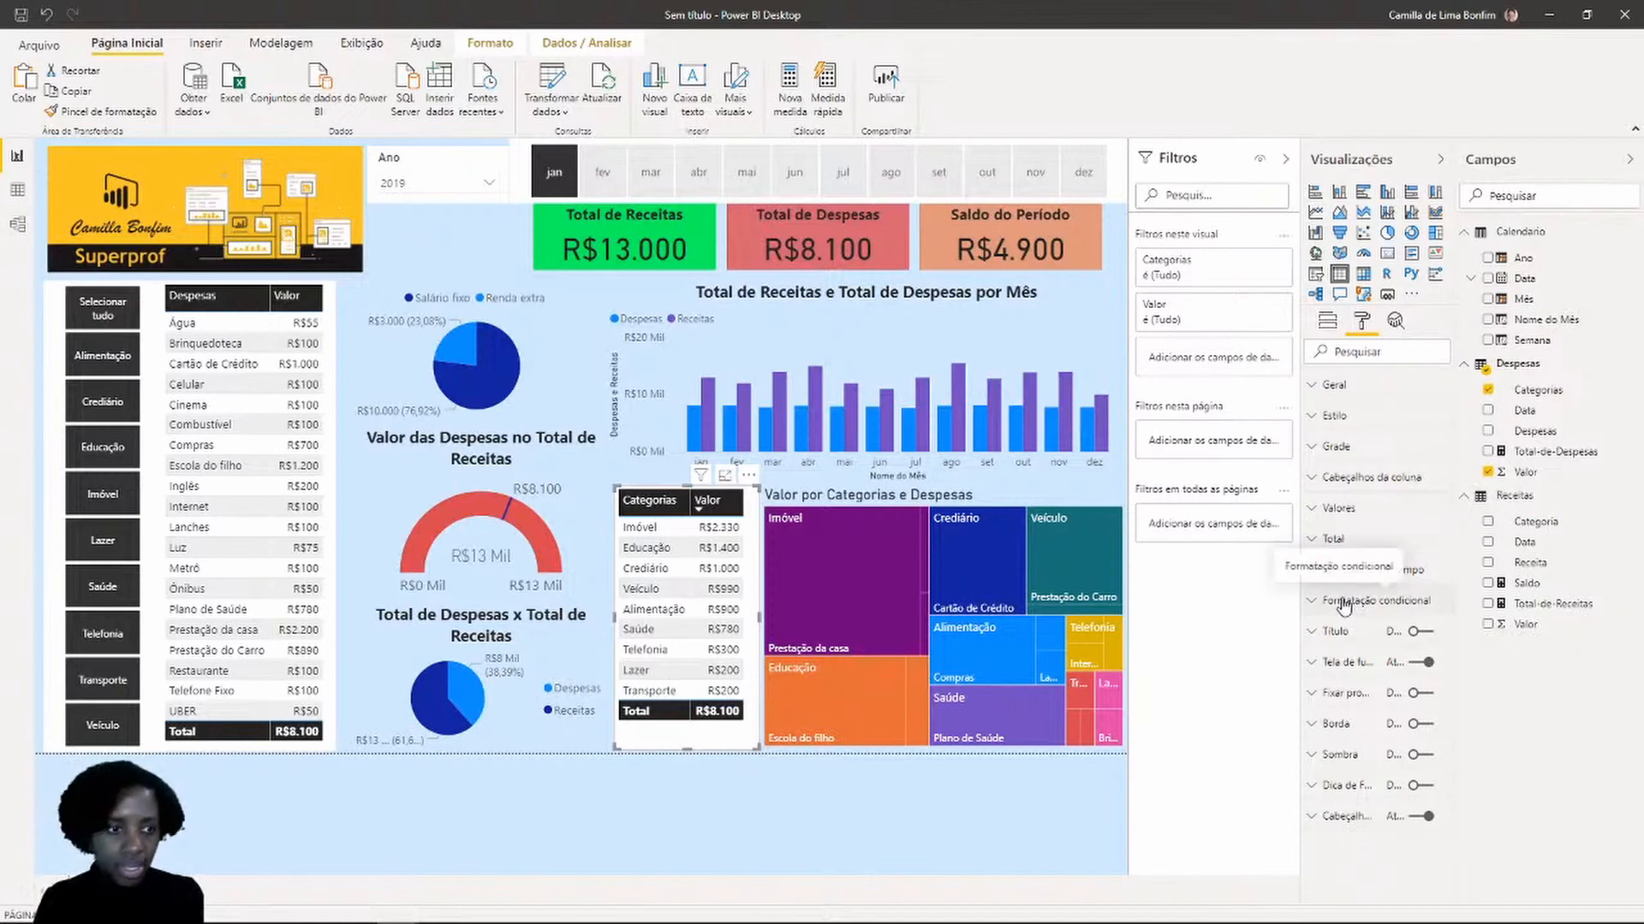
pyautogui.click(1416, 664)
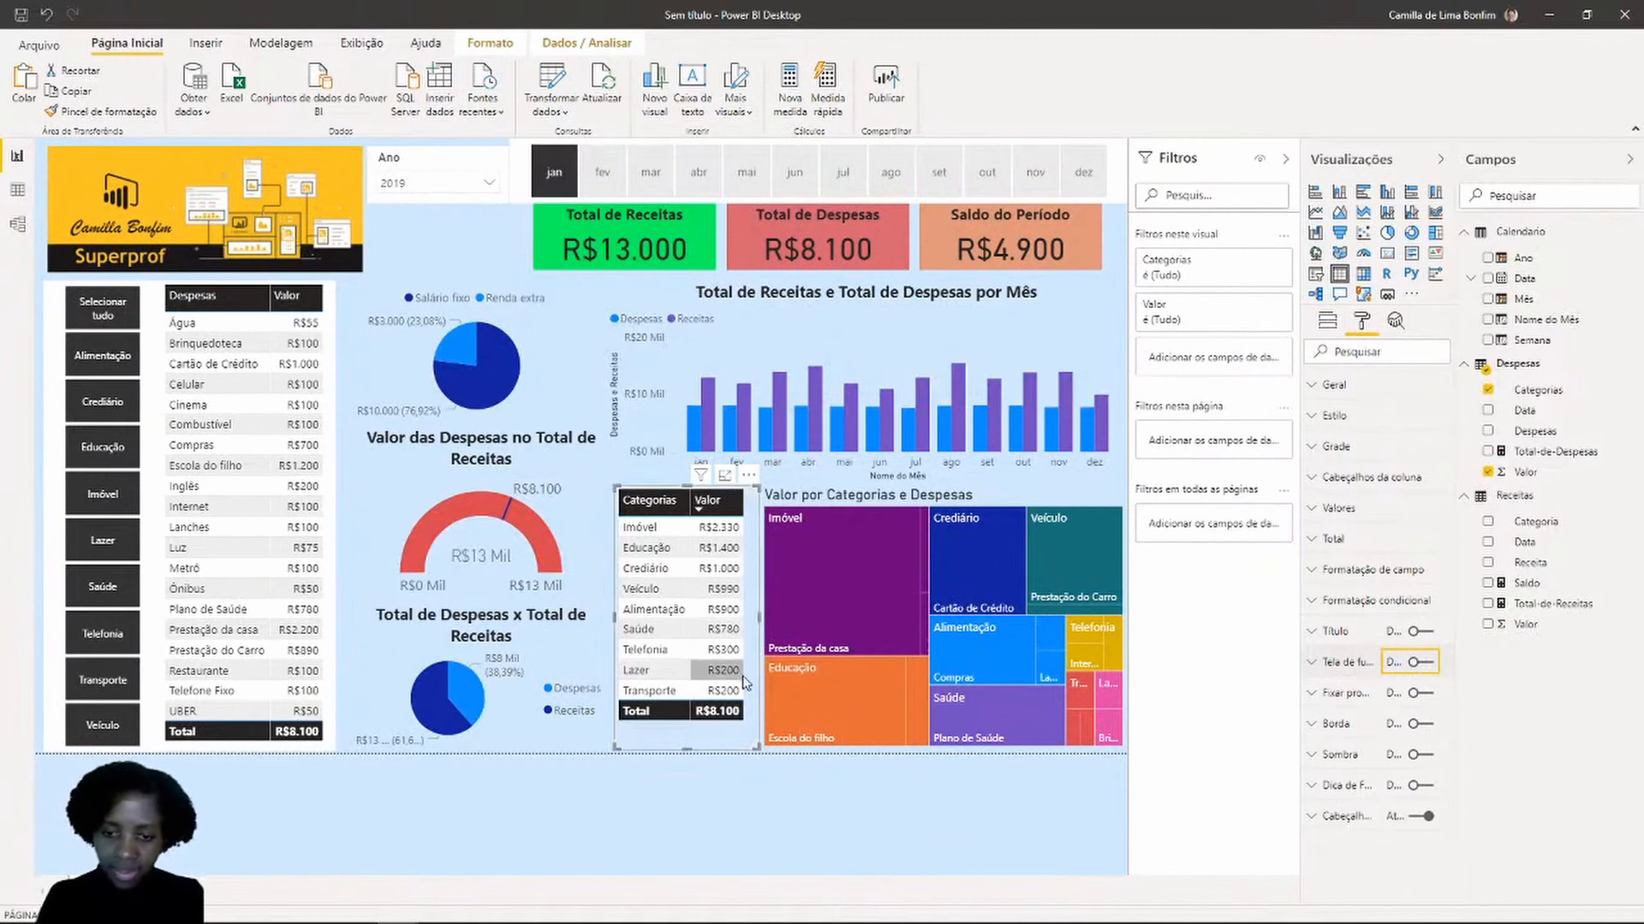
# Turn off the background of the Despesas table and the category slicer
pyautogui.click(319, 454)
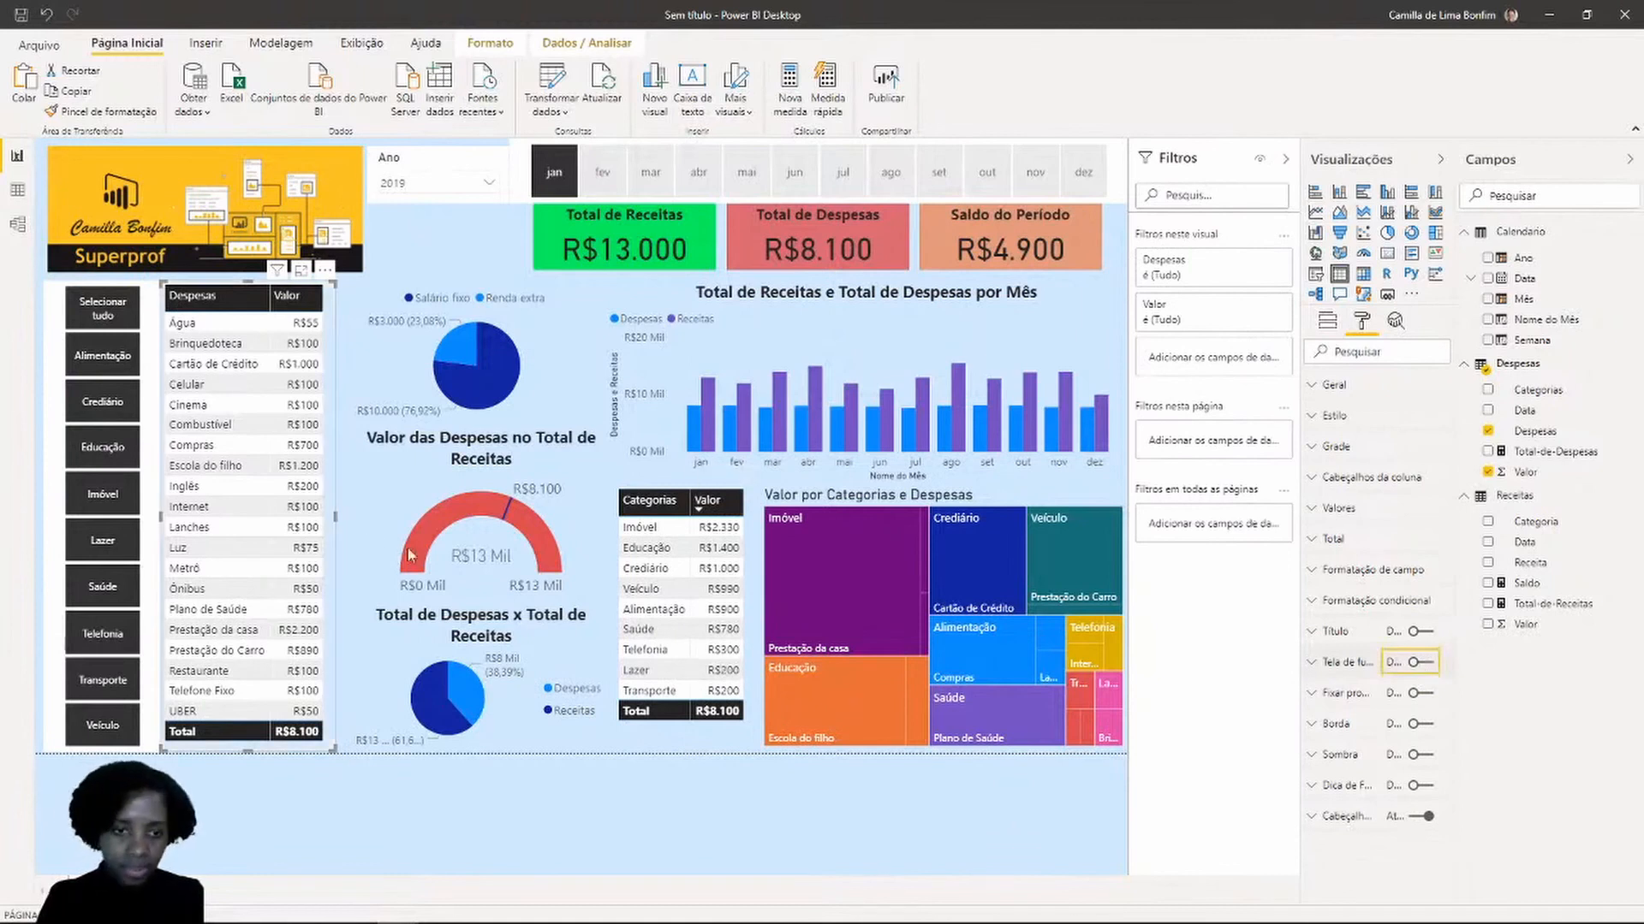
pyautogui.click(152, 383)
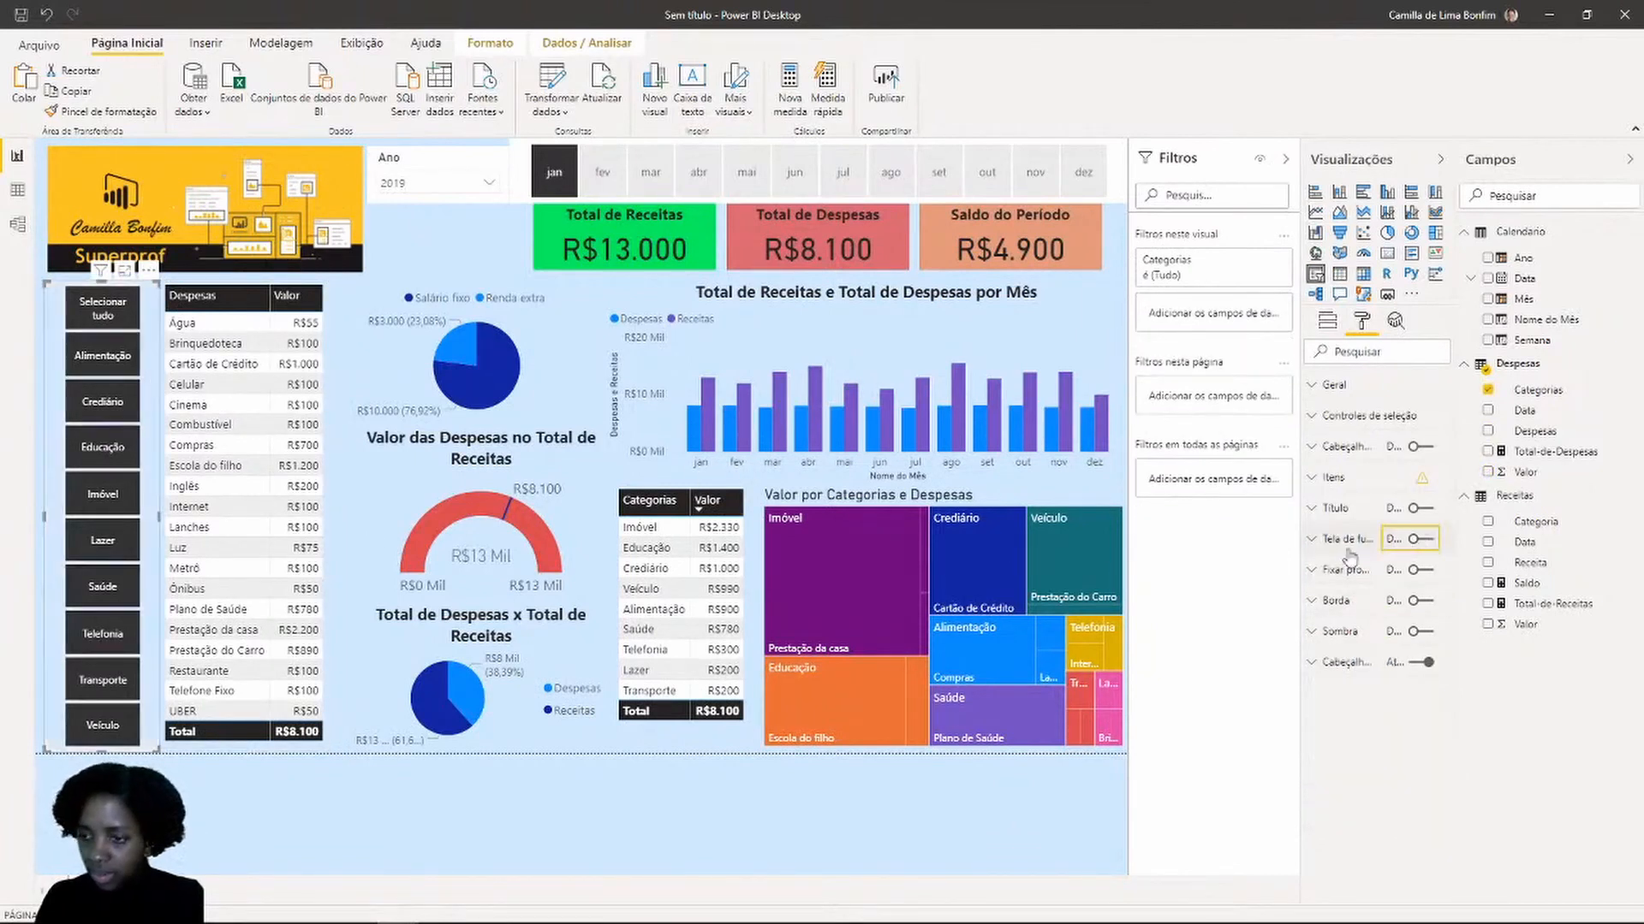
pyautogui.click(424, 238)
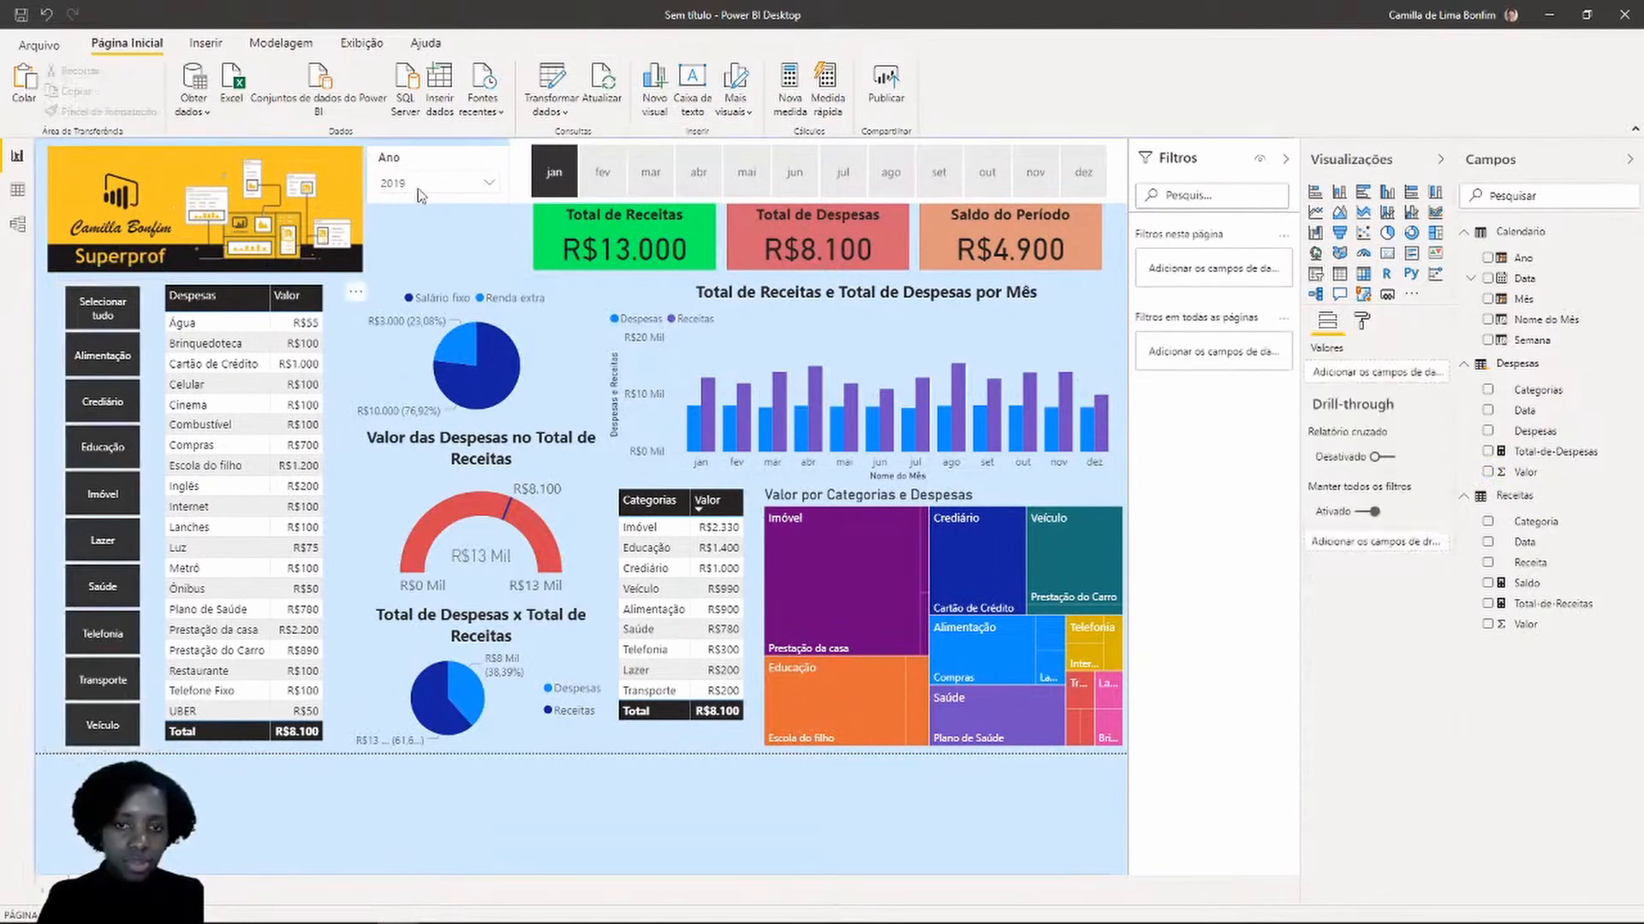
# Turn off the background of the Ano slicer and the month slicer
pyautogui.click(432, 161)
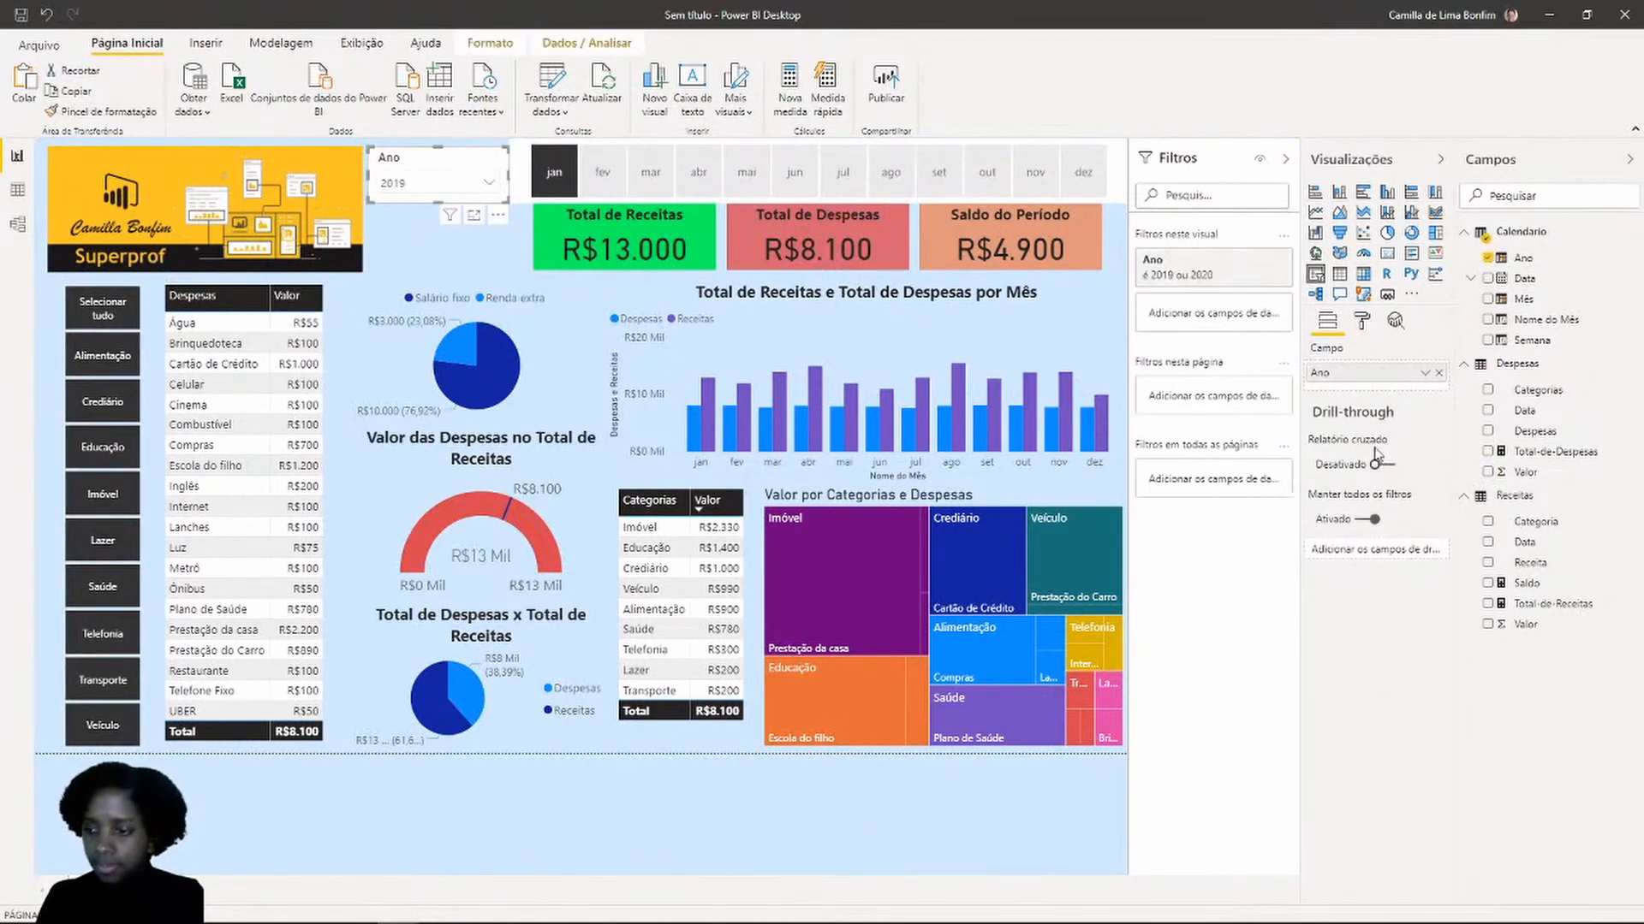
pyautogui.click(1366, 323)
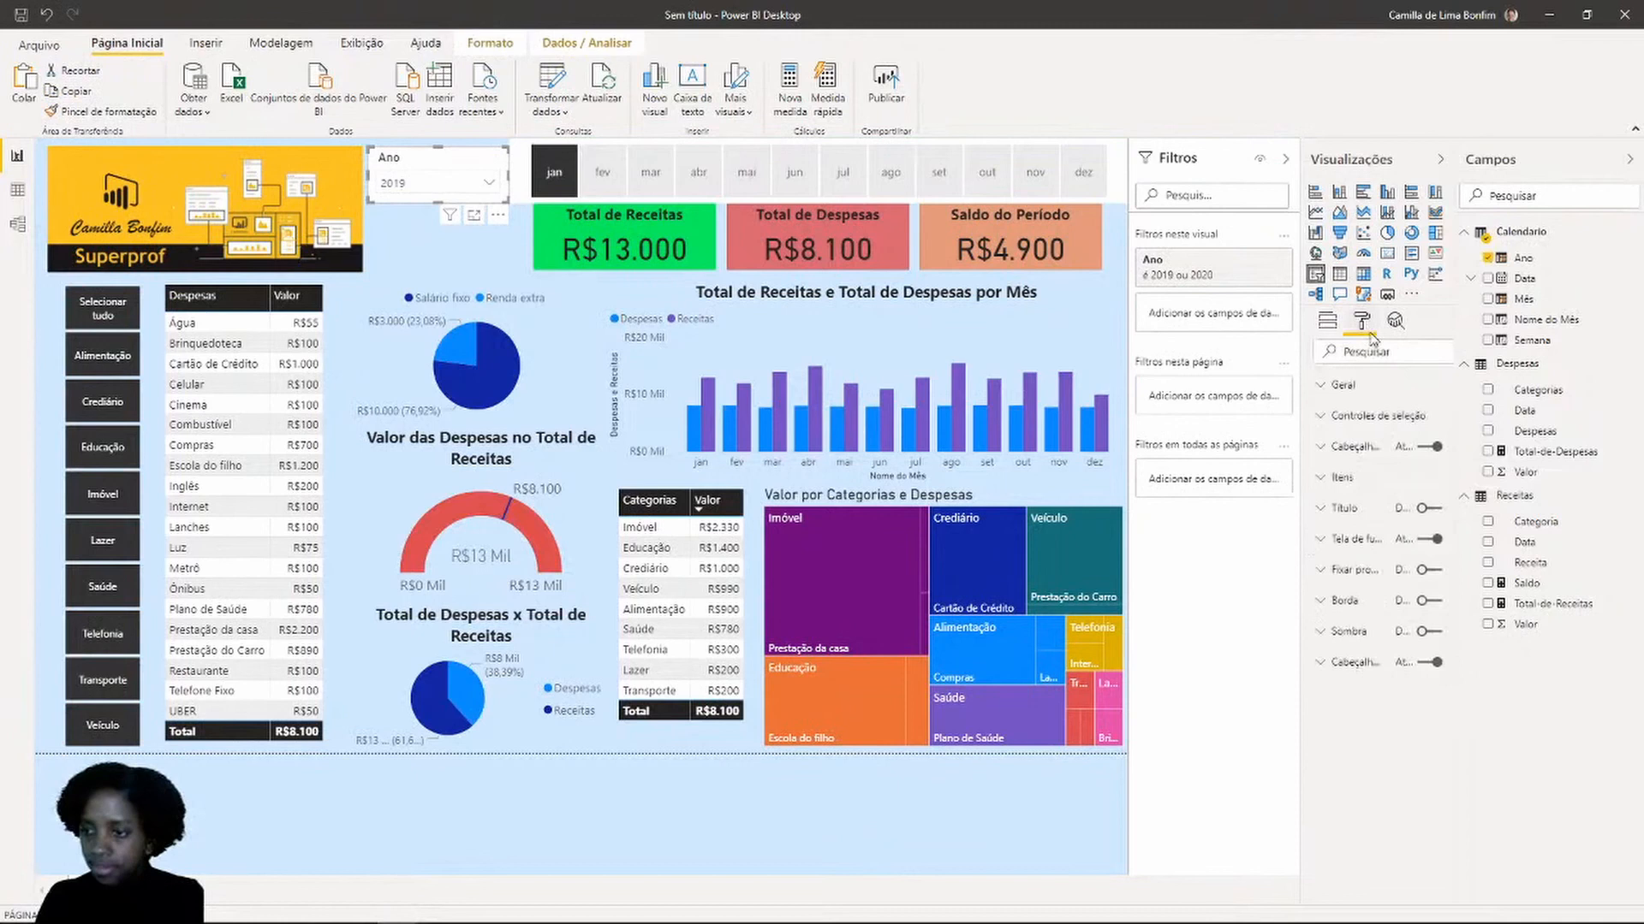
pyautogui.click(1430, 540)
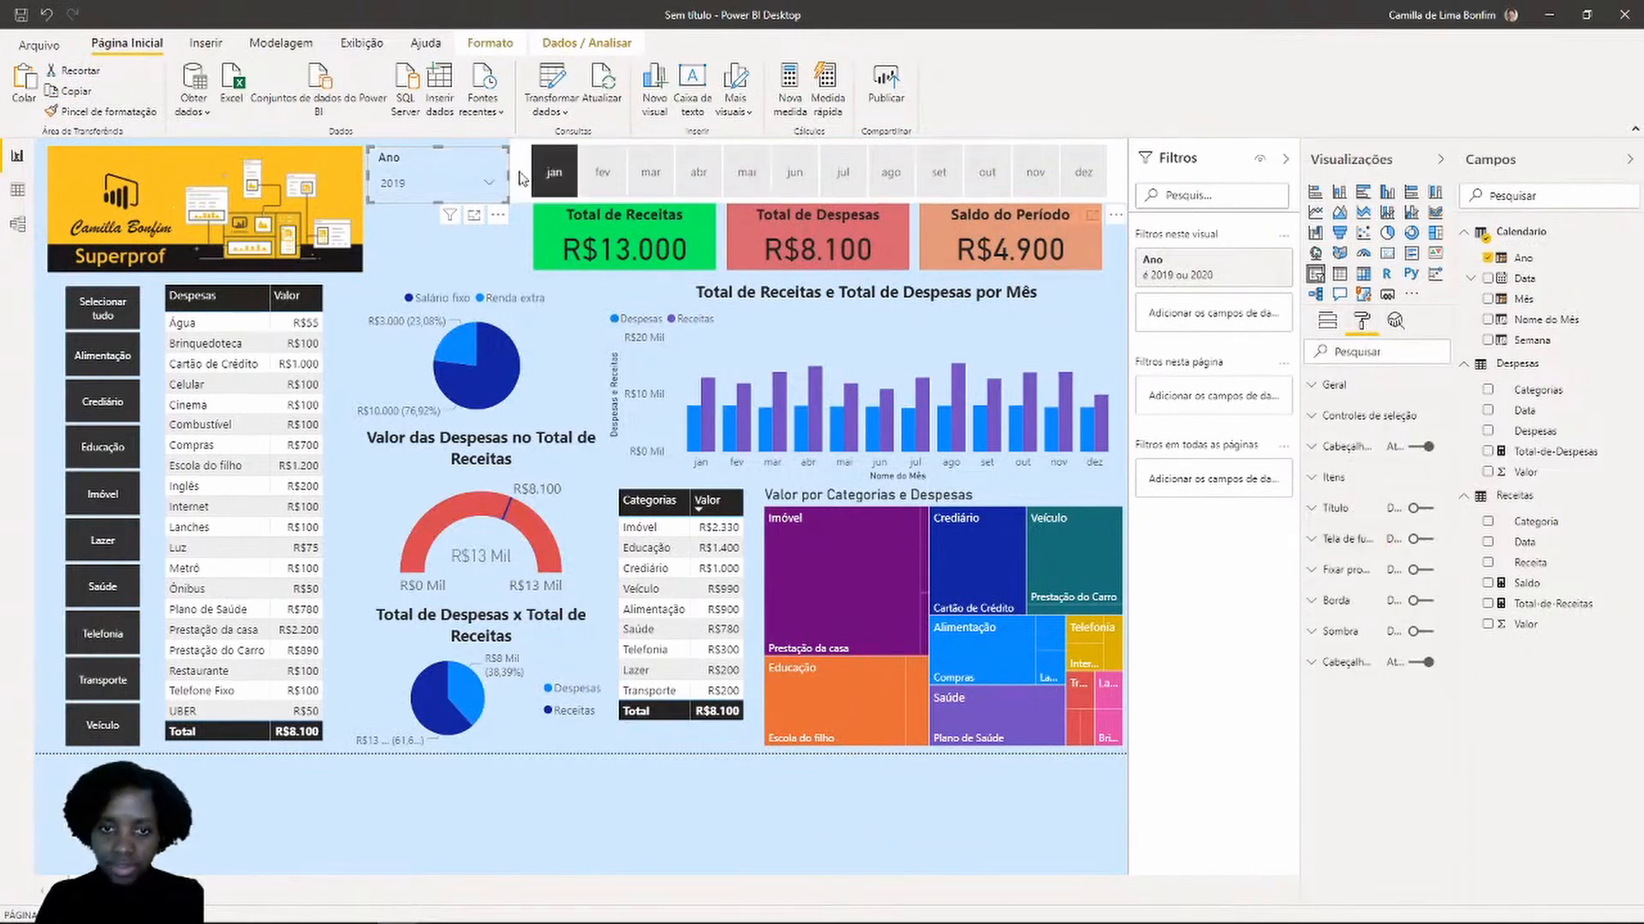
pyautogui.click(520, 174)
pyautogui.click(1420, 537)
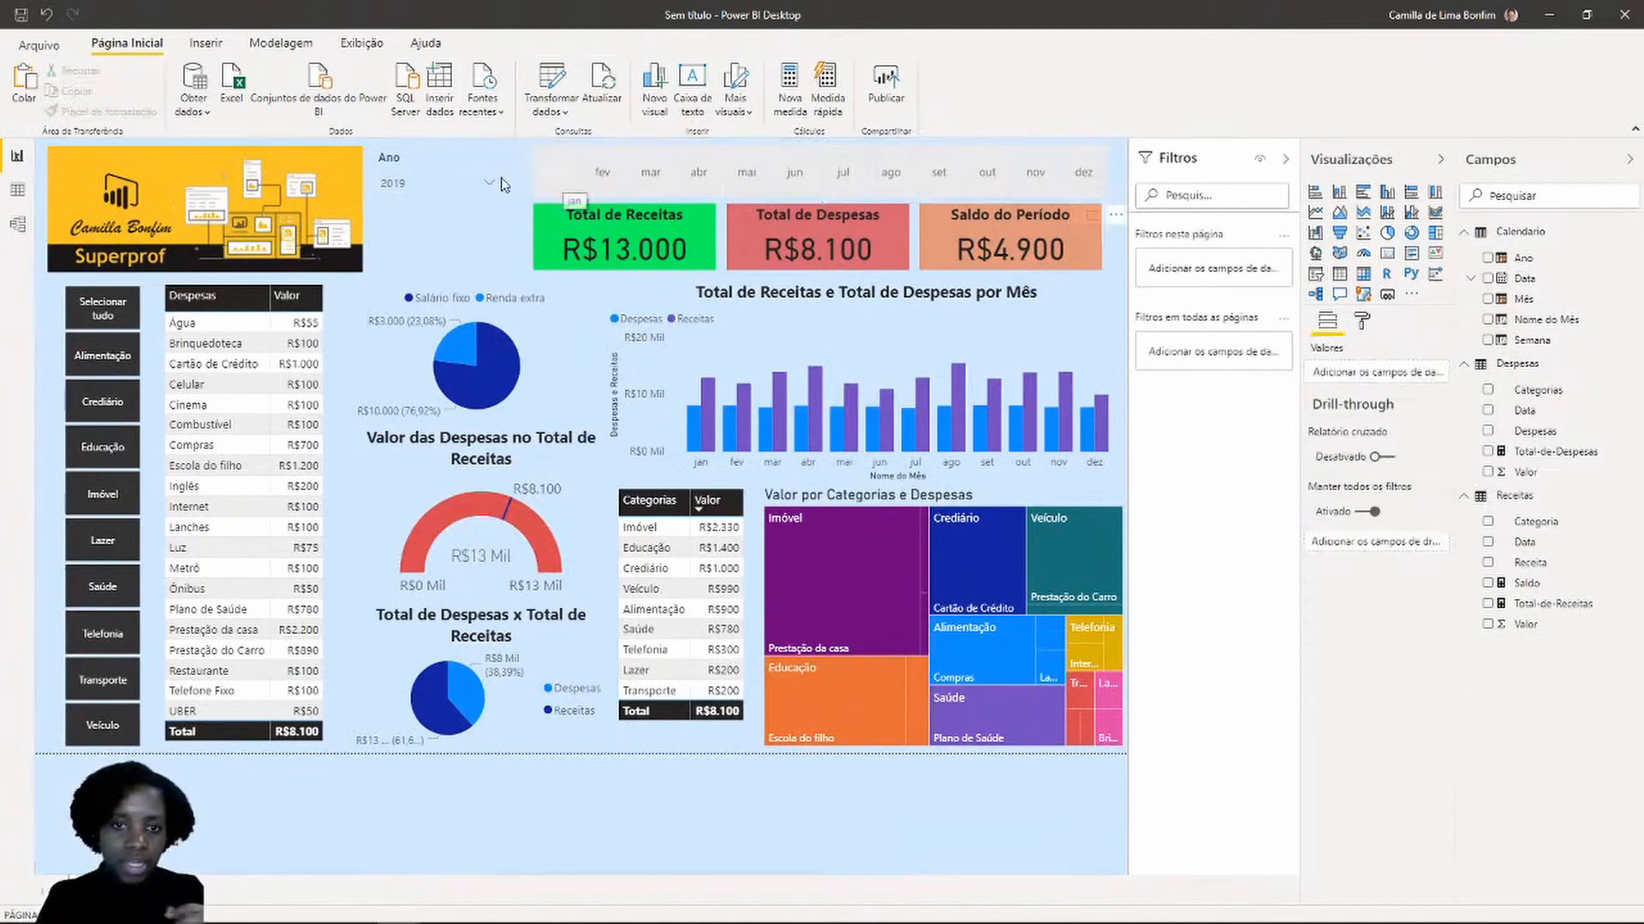
# Test the Ano slicer with abr as the month by switching the year to 2020 and back to 2019
pyautogui.click(554, 173)
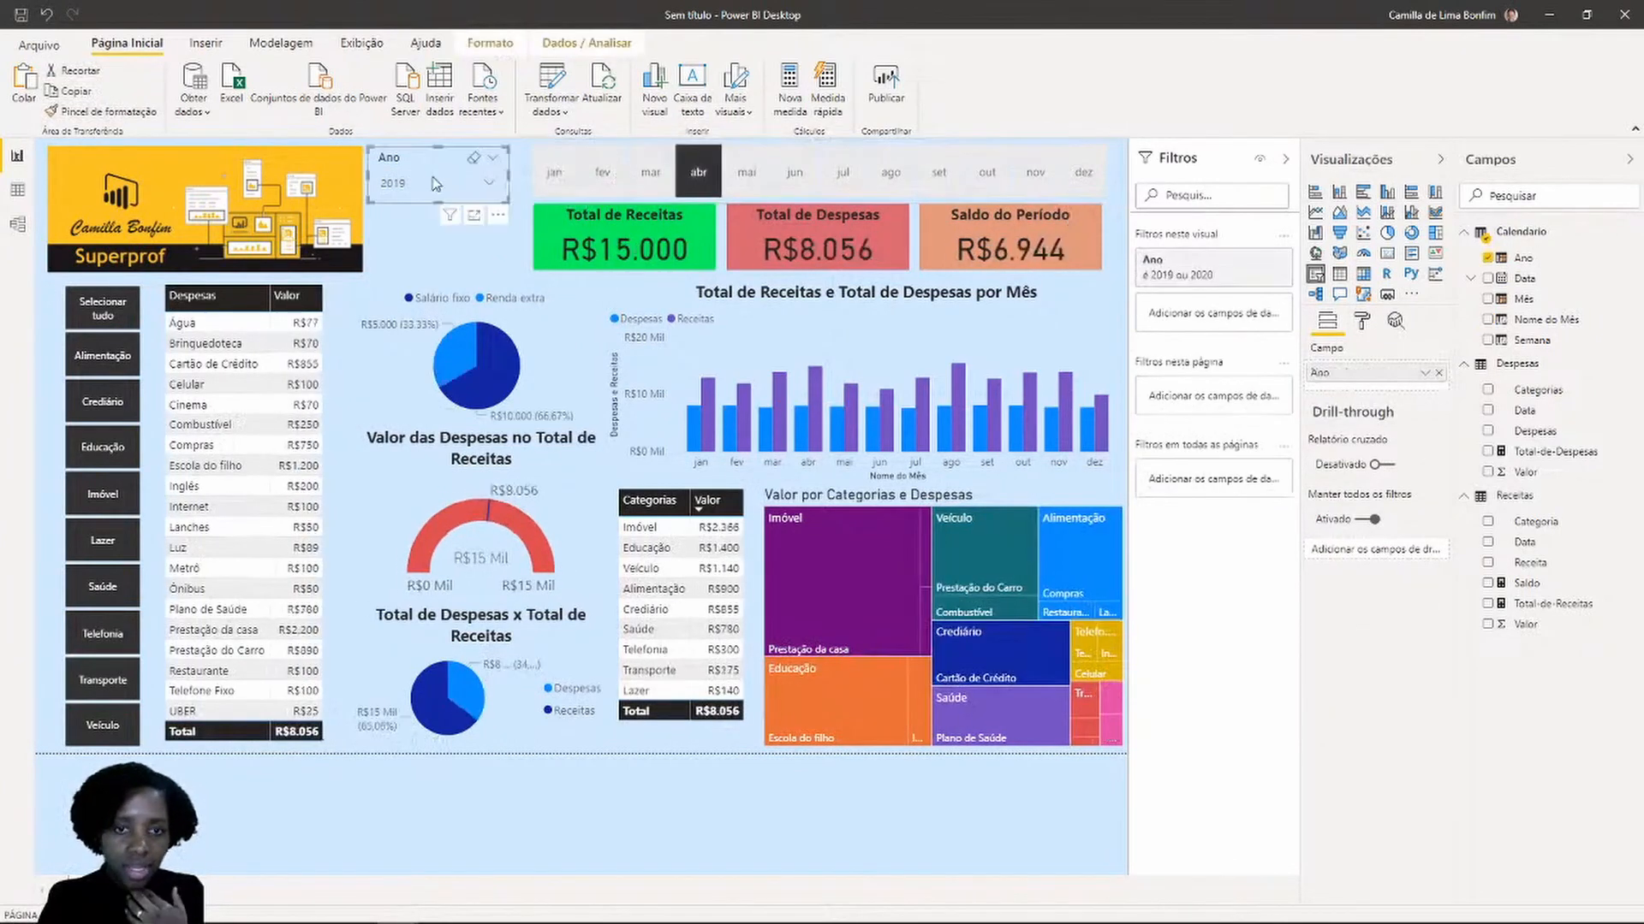
pyautogui.click(439, 186)
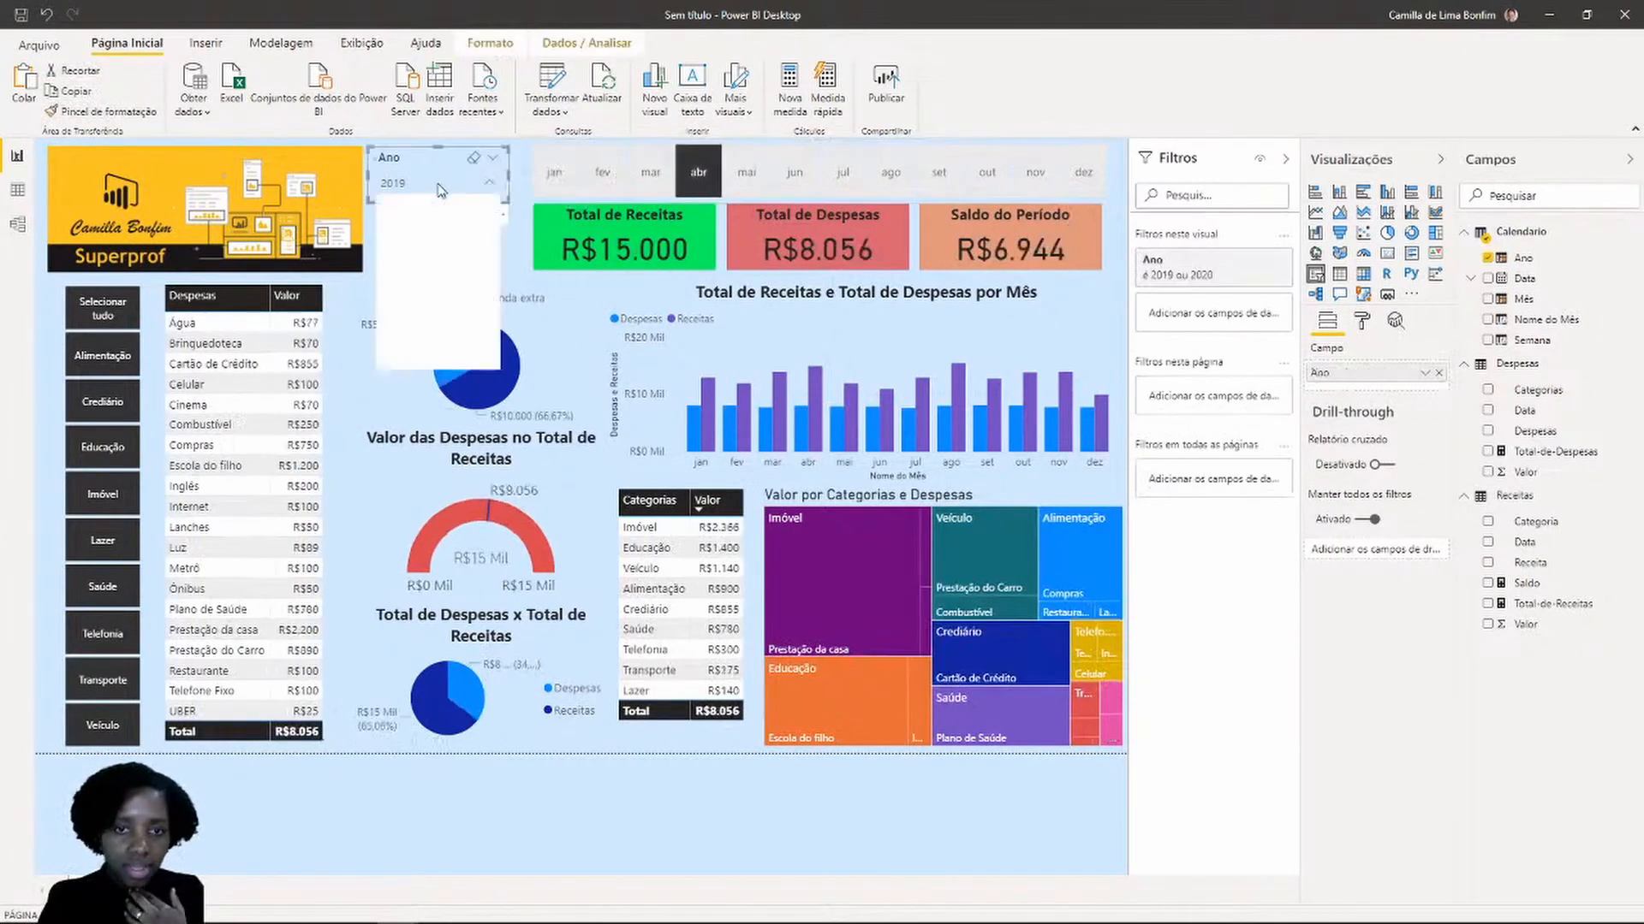
pyautogui.click(443, 161)
pyautogui.click(498, 190)
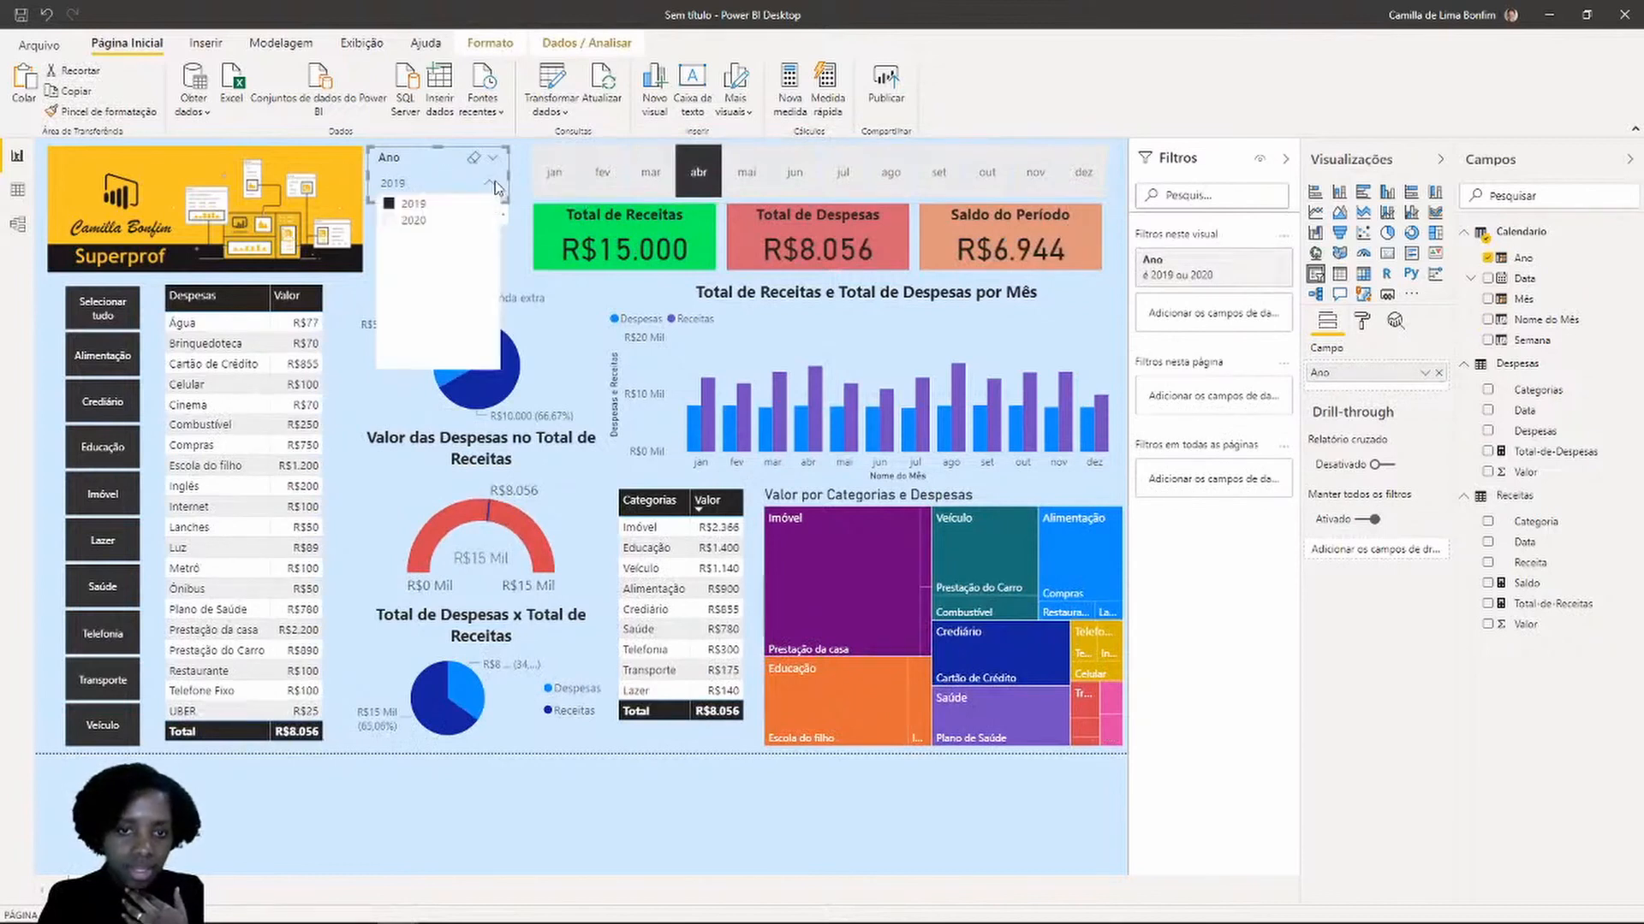
pyautogui.click(412, 220)
pyautogui.click(412, 202)
pyautogui.click(446, 165)
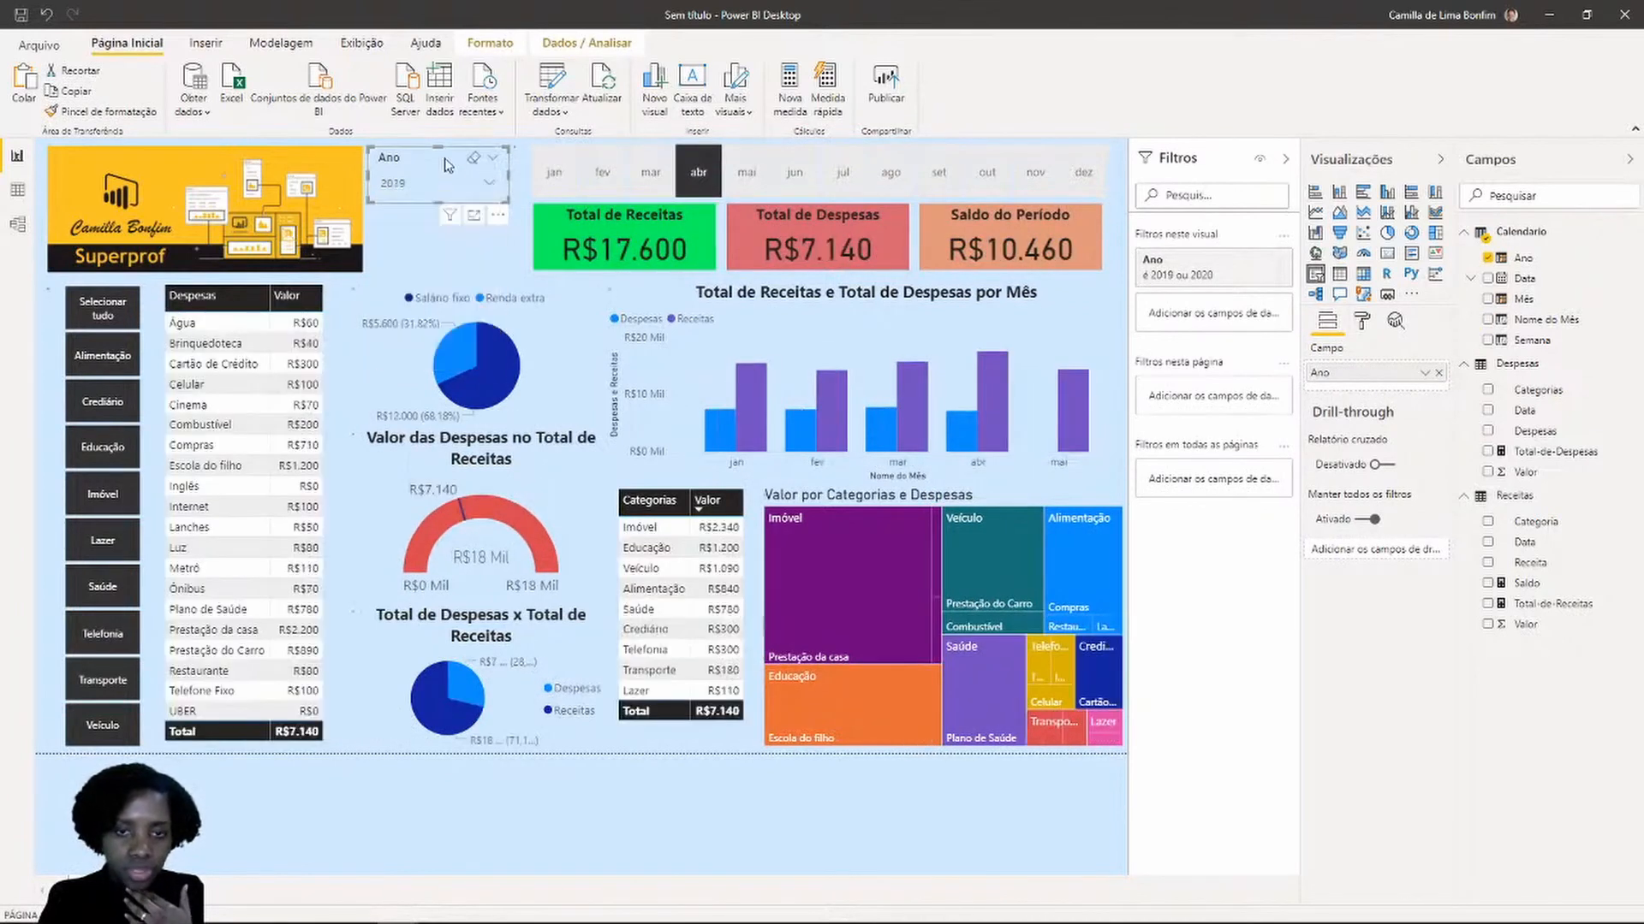
# Test the month slicer by filtering the dashboard to fev, jun and ago in turn
pyautogui.click(699, 172)
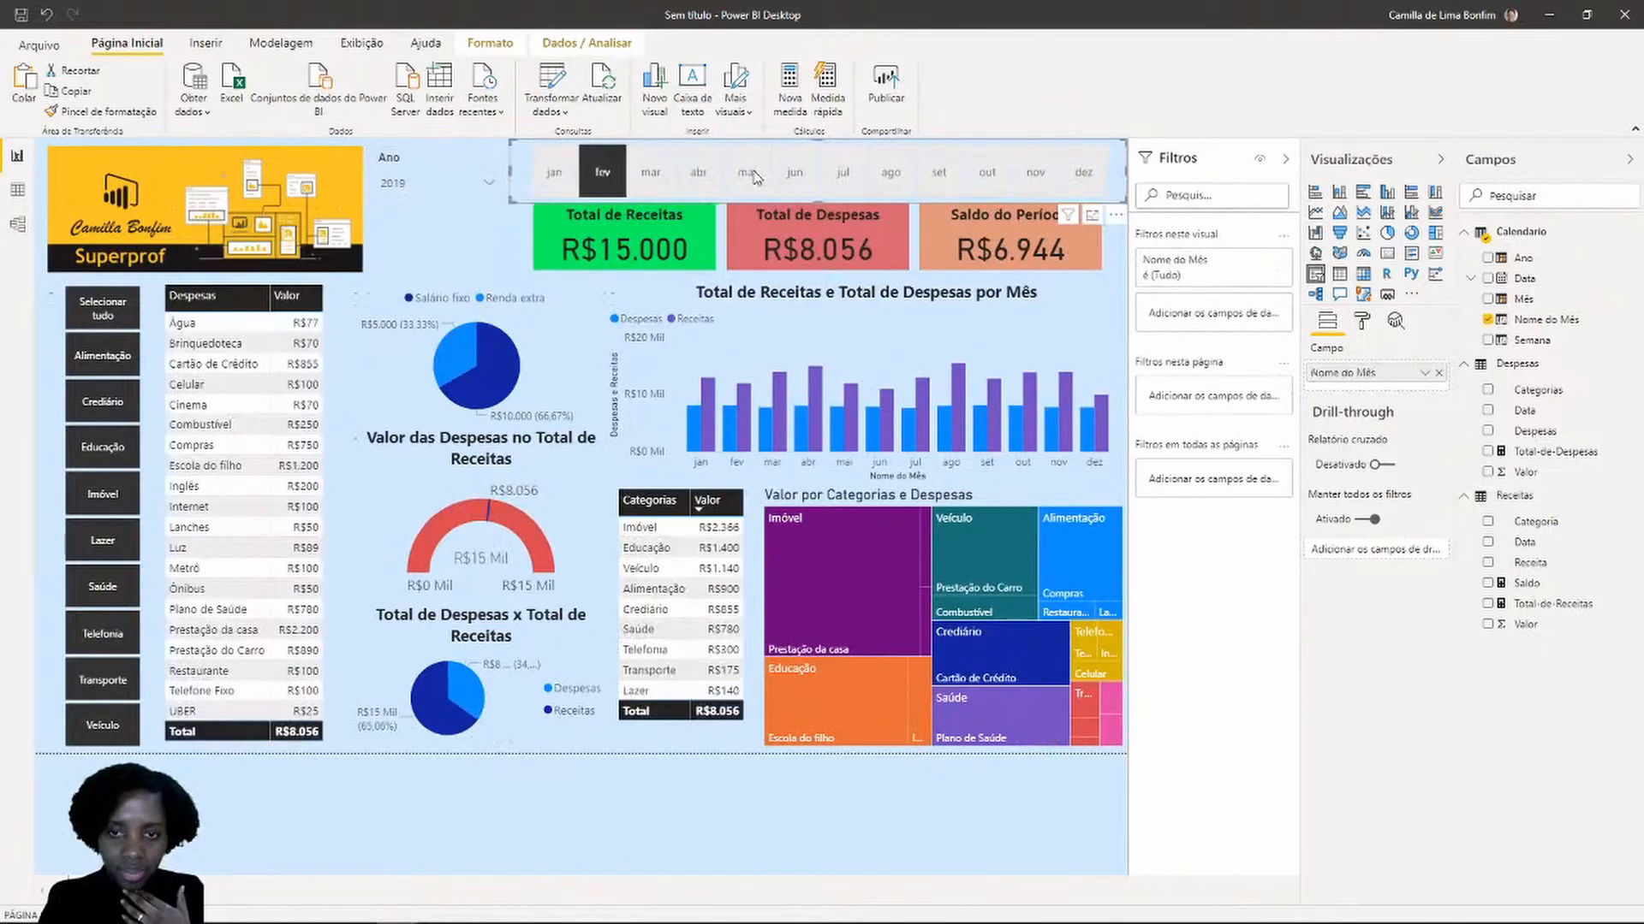
pyautogui.click(794, 172)
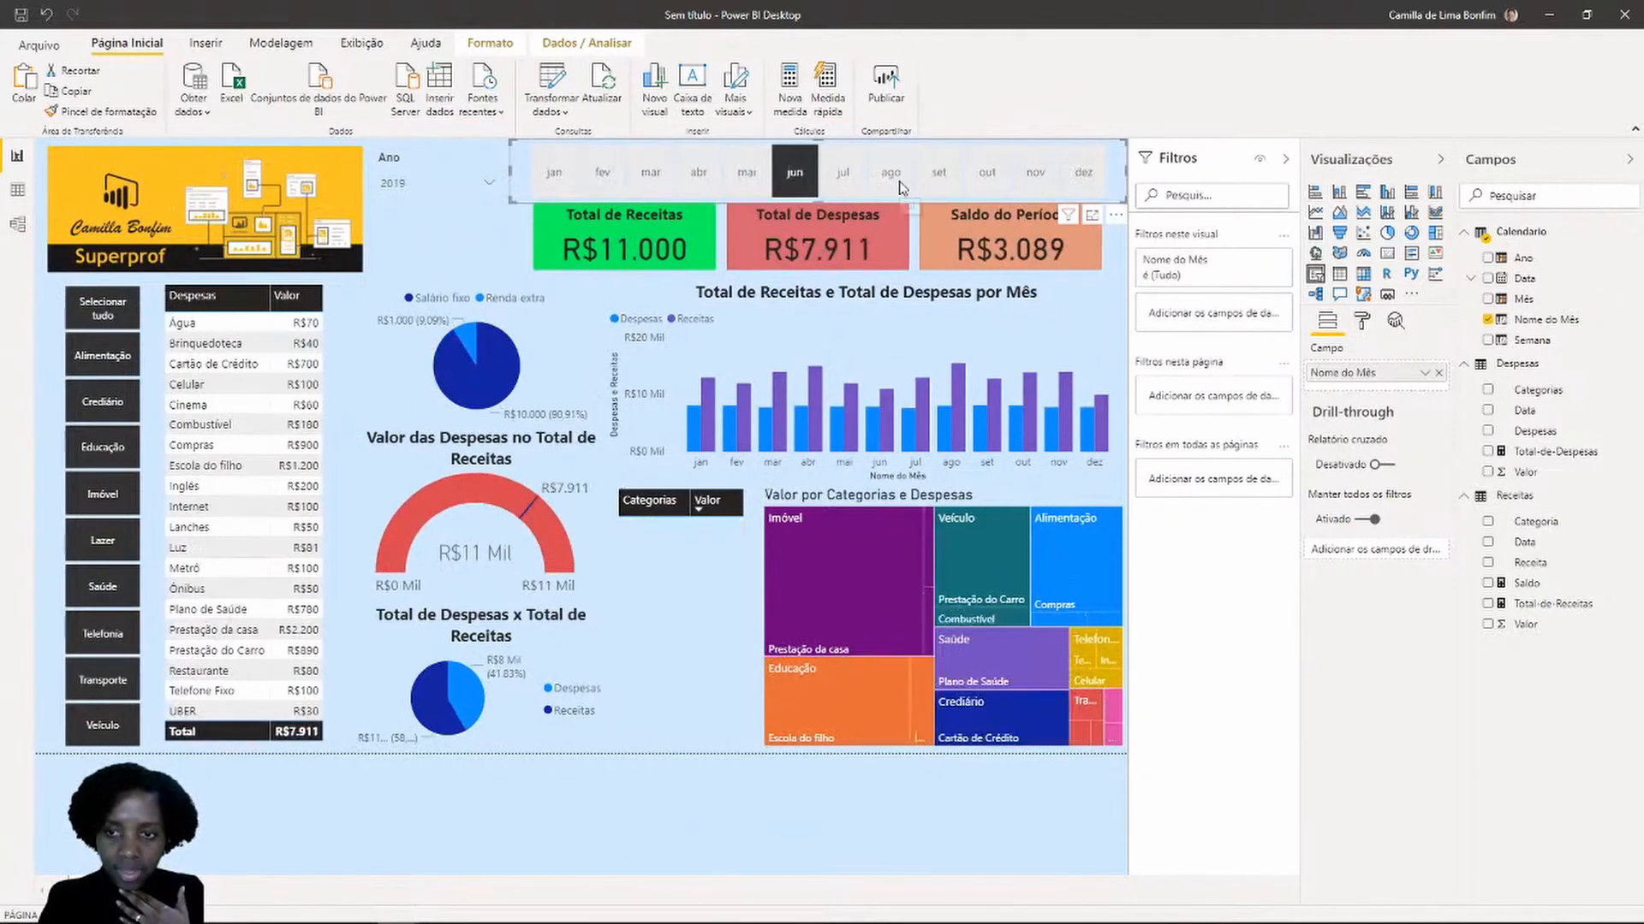
pyautogui.click(891, 172)
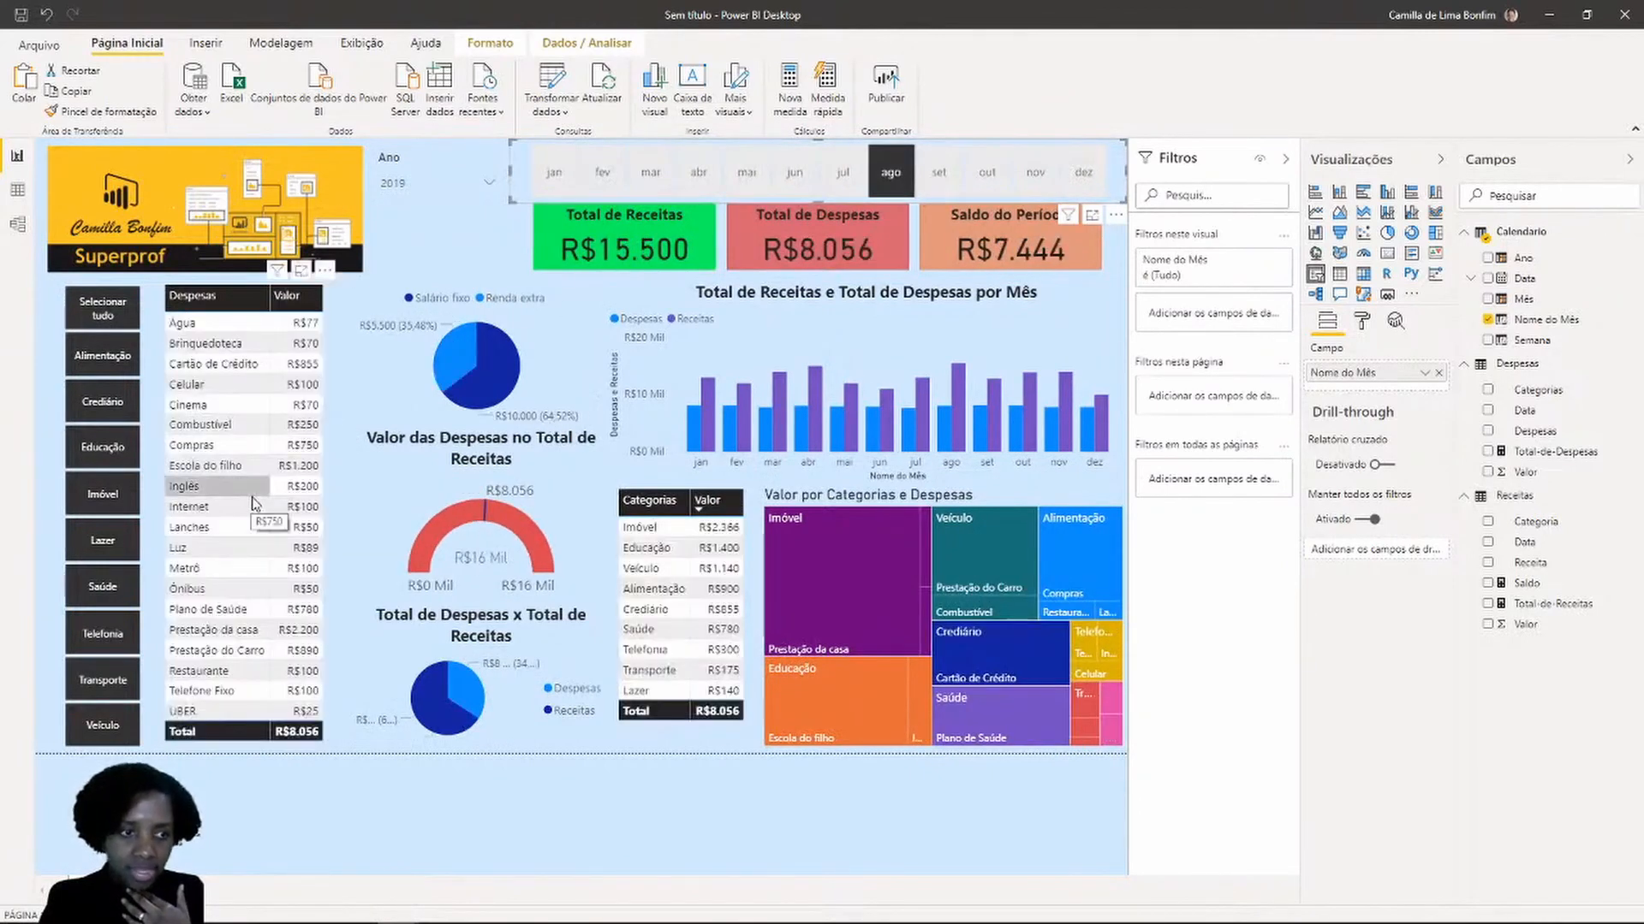
# Test the category slicer by filtering the dashboard to Alimentação, Crediário and Educação only
pyautogui.click(96, 358)
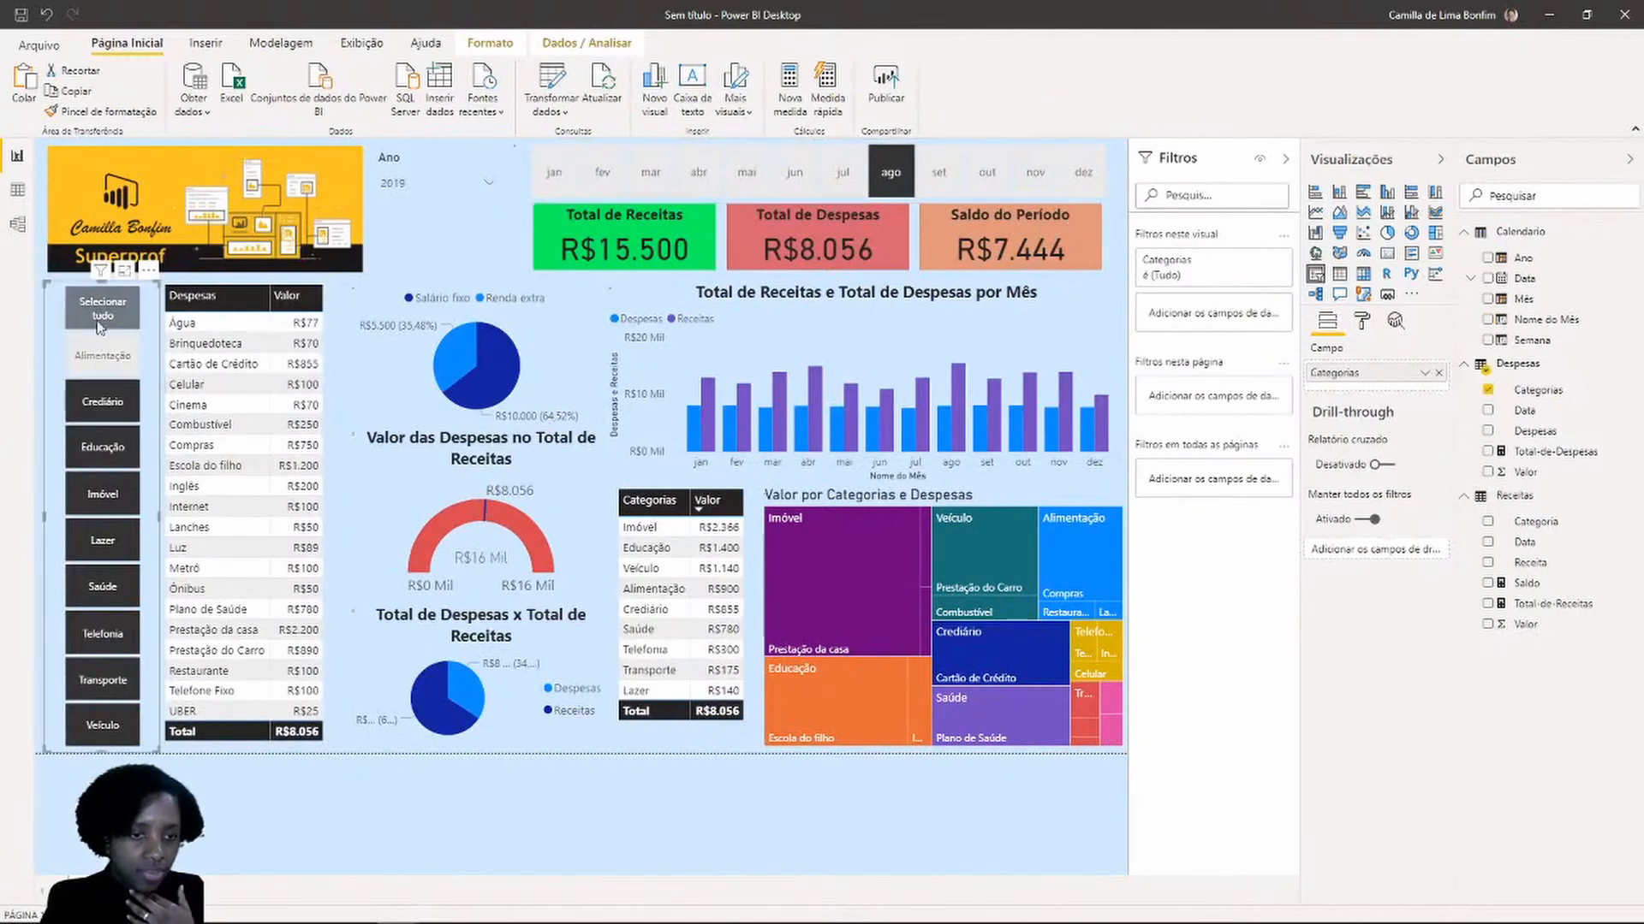
pyautogui.click(110, 407)
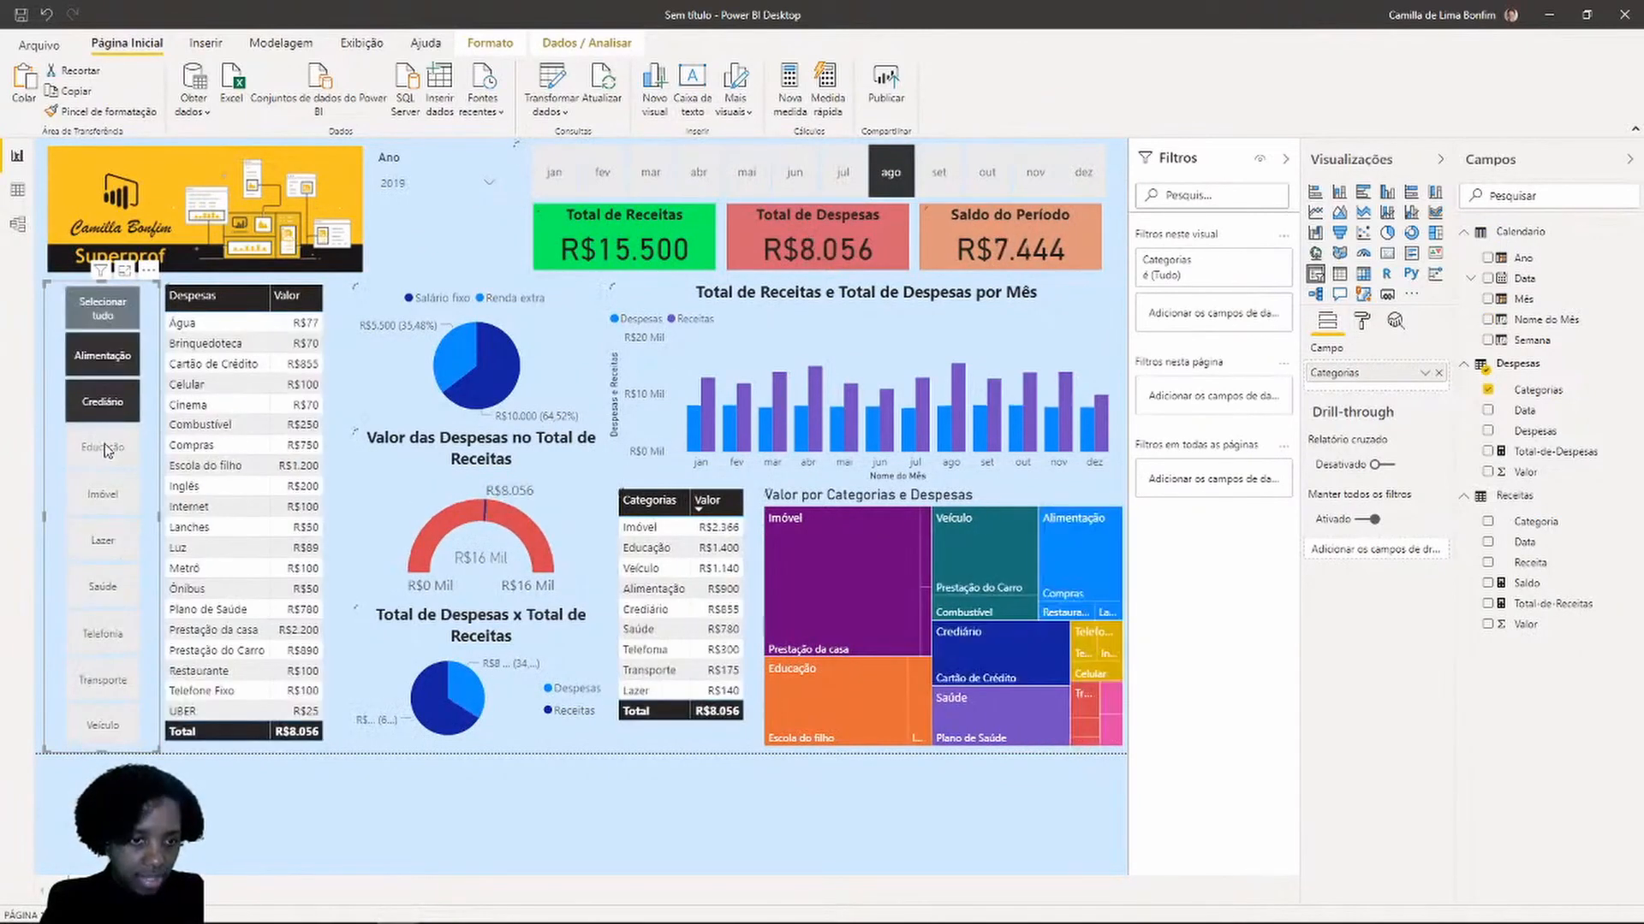
pyautogui.click(116, 454)
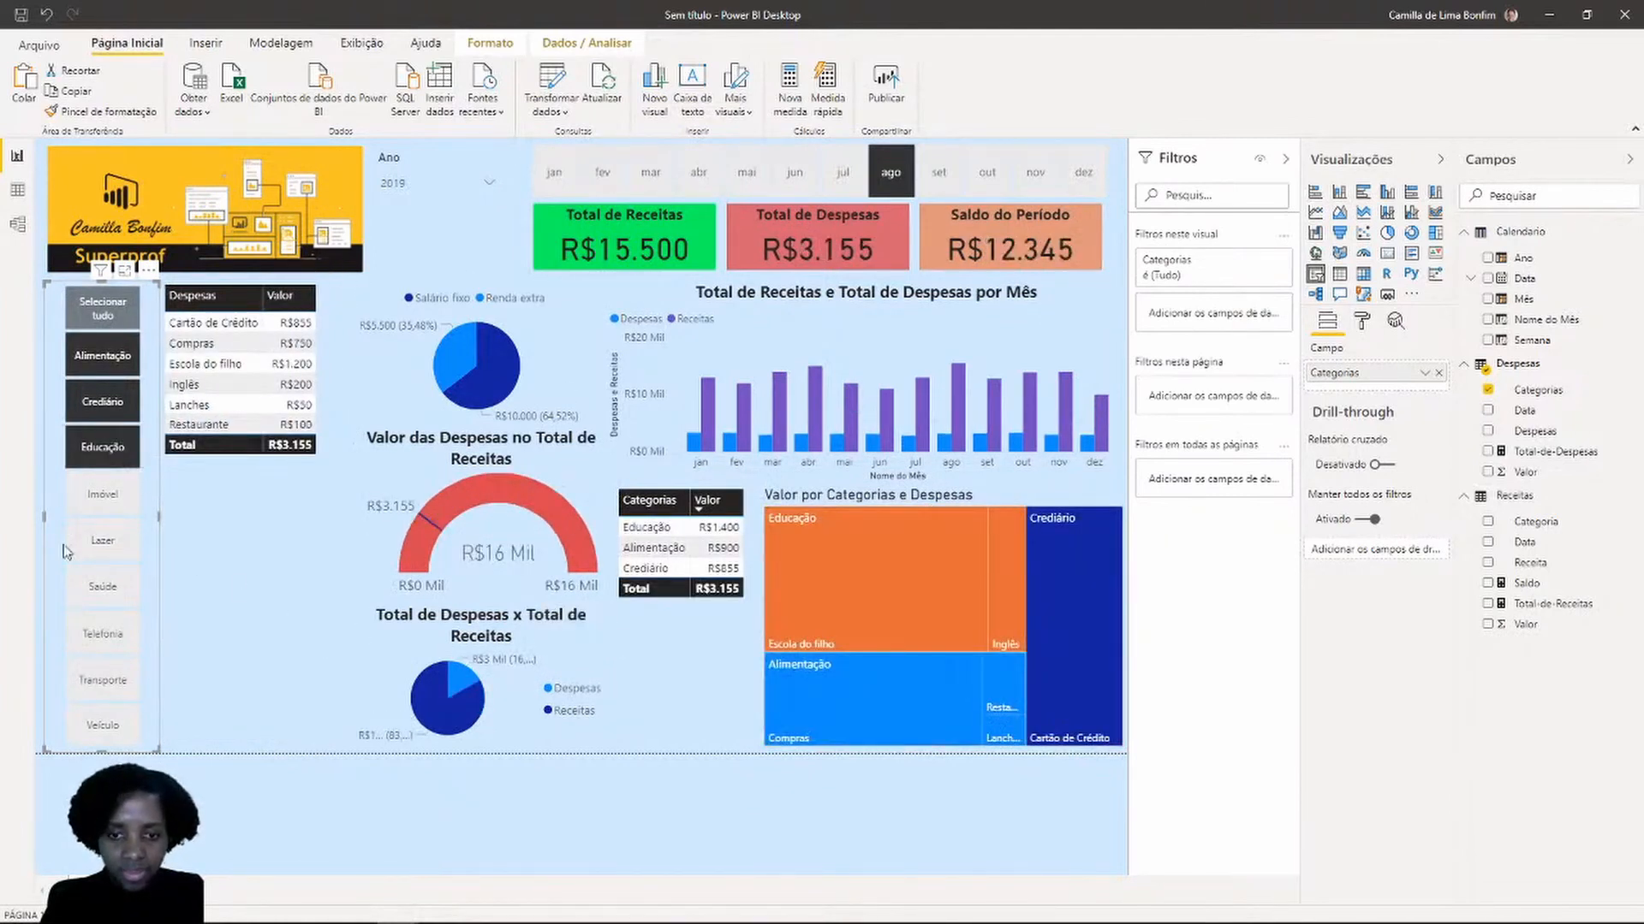
# Reselect all categories in the category slicer and filter the dashboard to jan
pyautogui.click(103, 310)
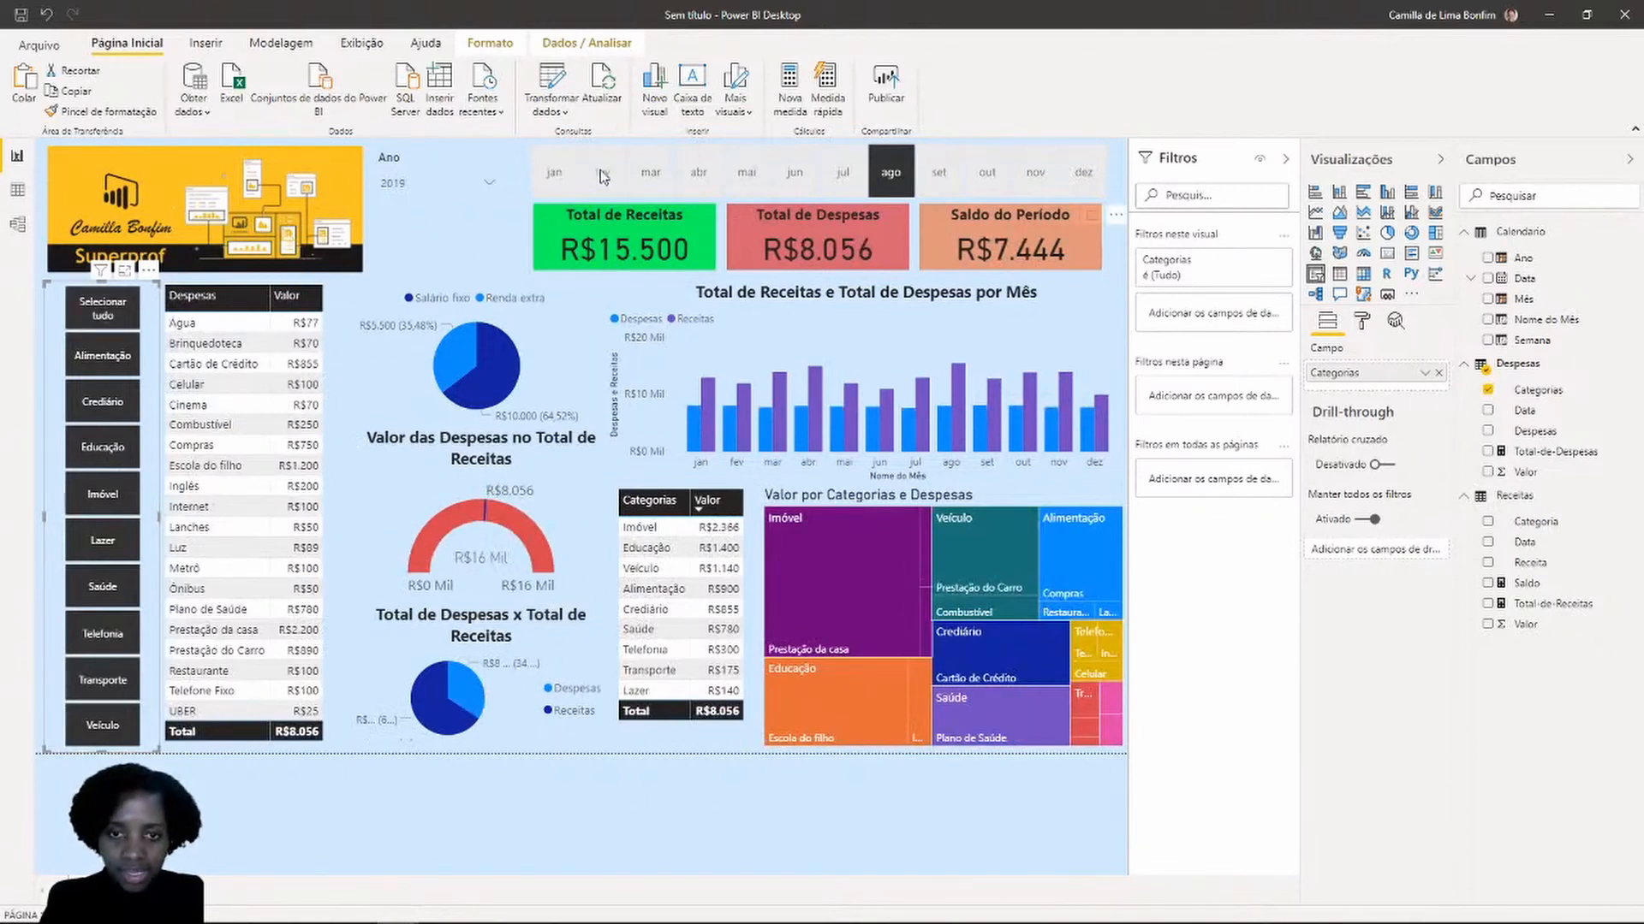
pyautogui.click(554, 172)
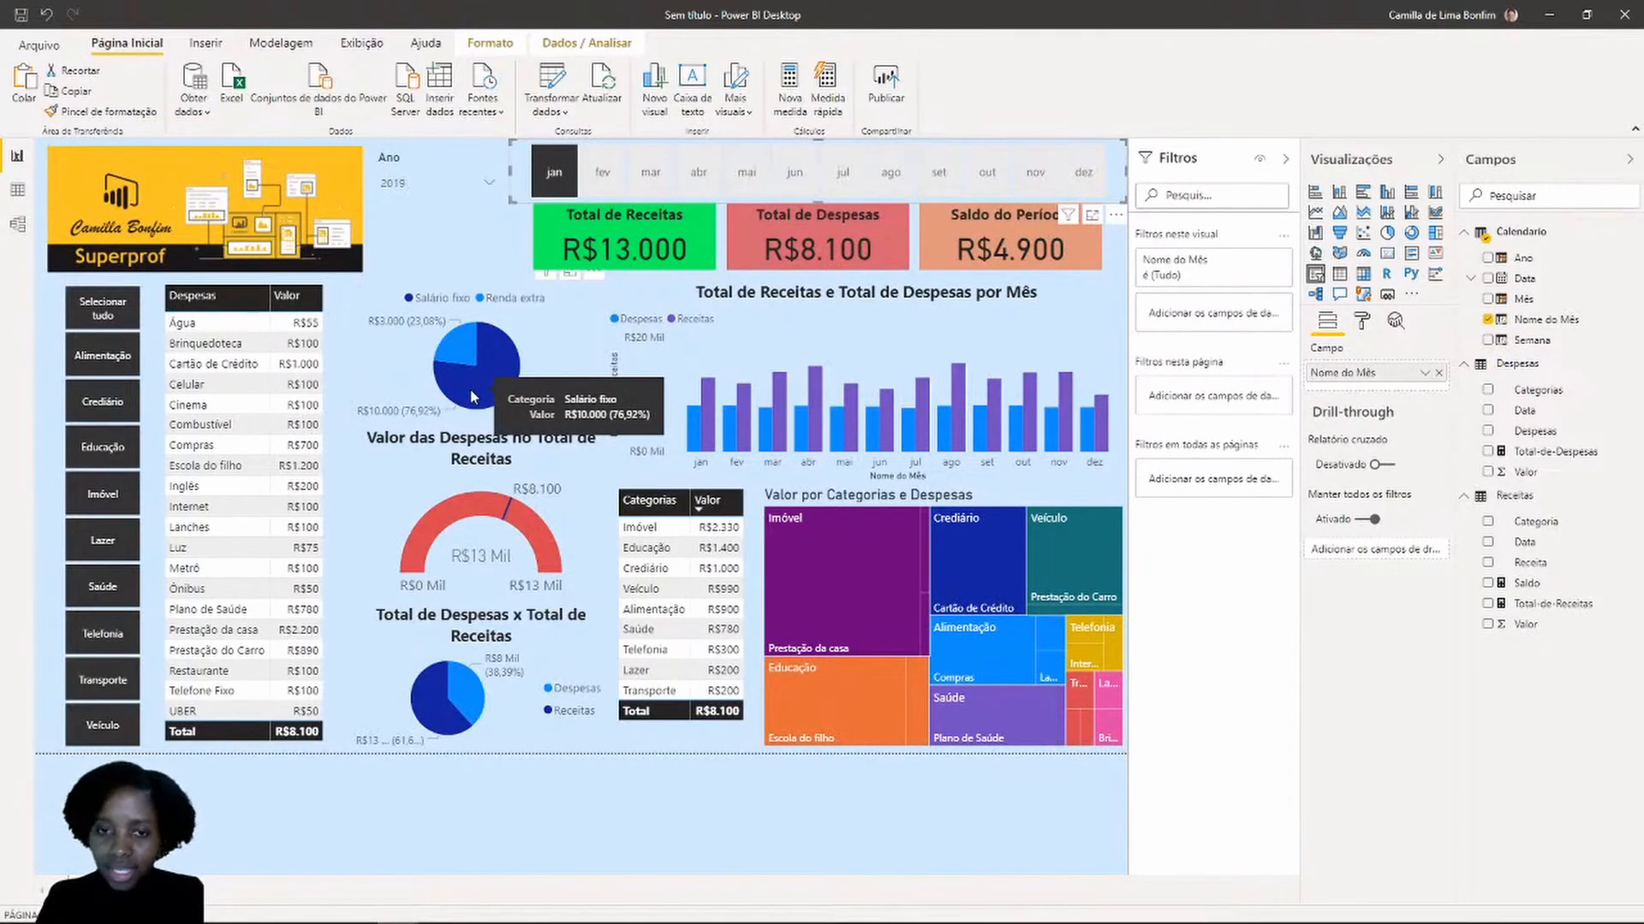
pyautogui.click(492, 250)
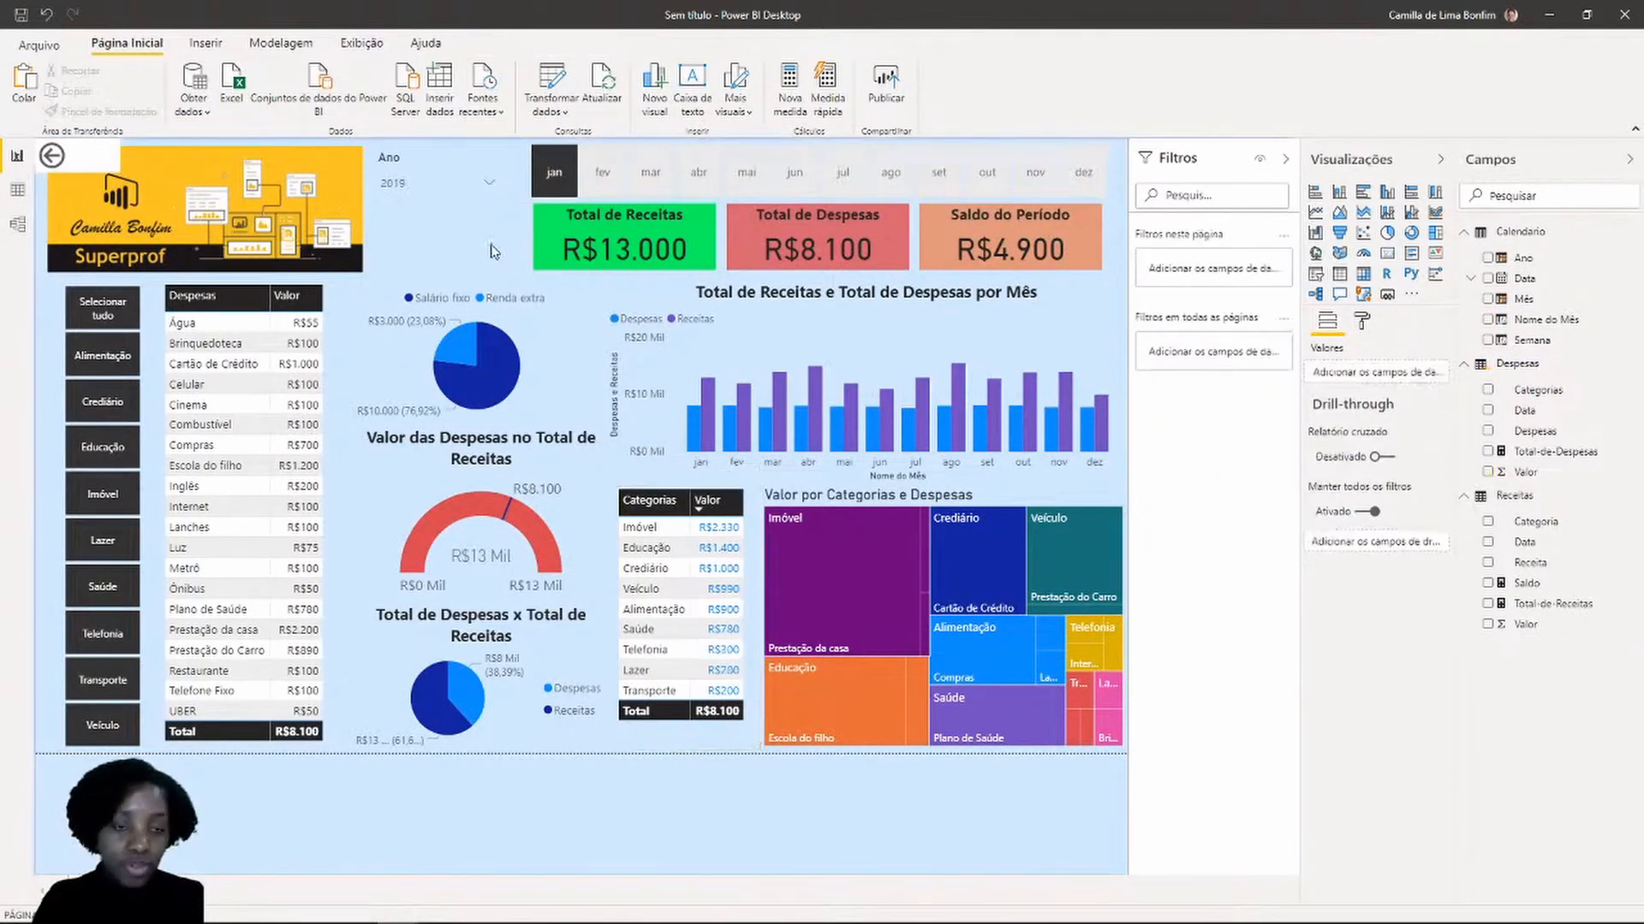